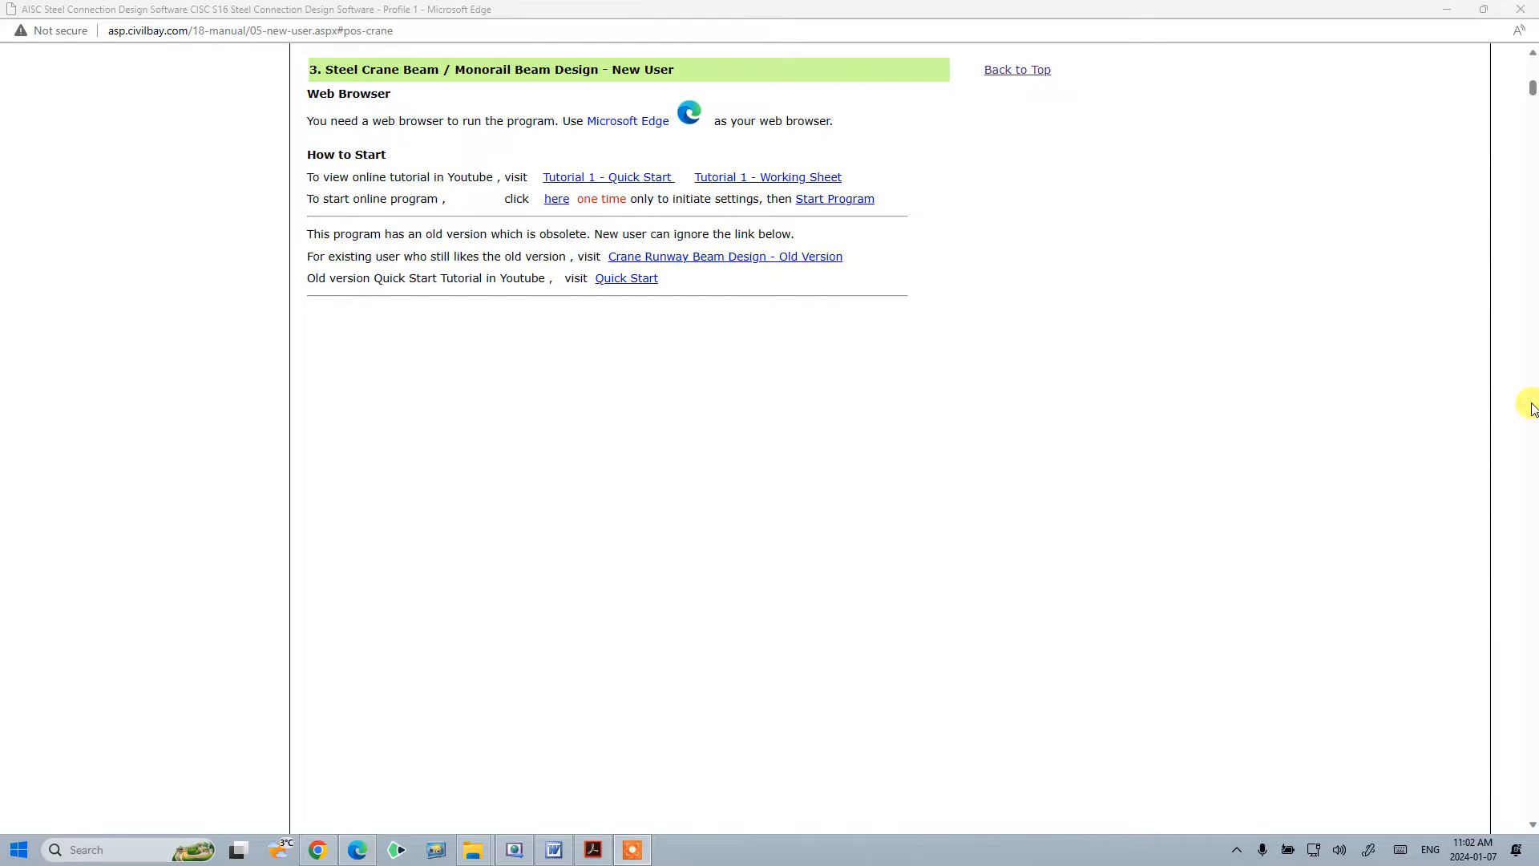
- Initialize the program settings once and launch the online crane beam design program in a maximized window
{"action": "left_click", "coordinate": [555, 201]}
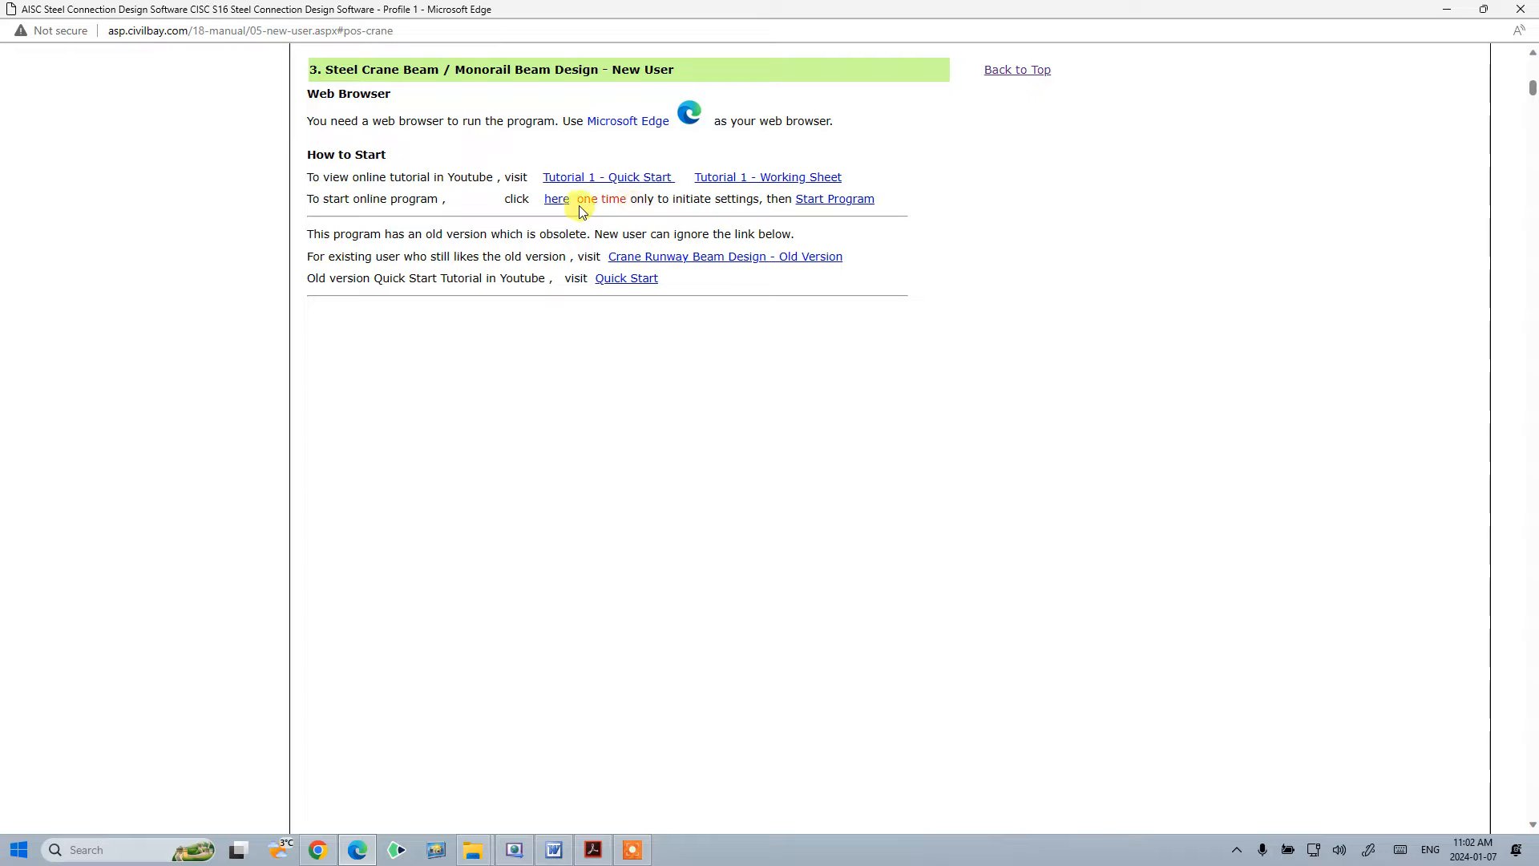
{"action": "left_click", "coordinate": [834, 200]}
{"action": "left_click", "coordinate": [1193, 54]}
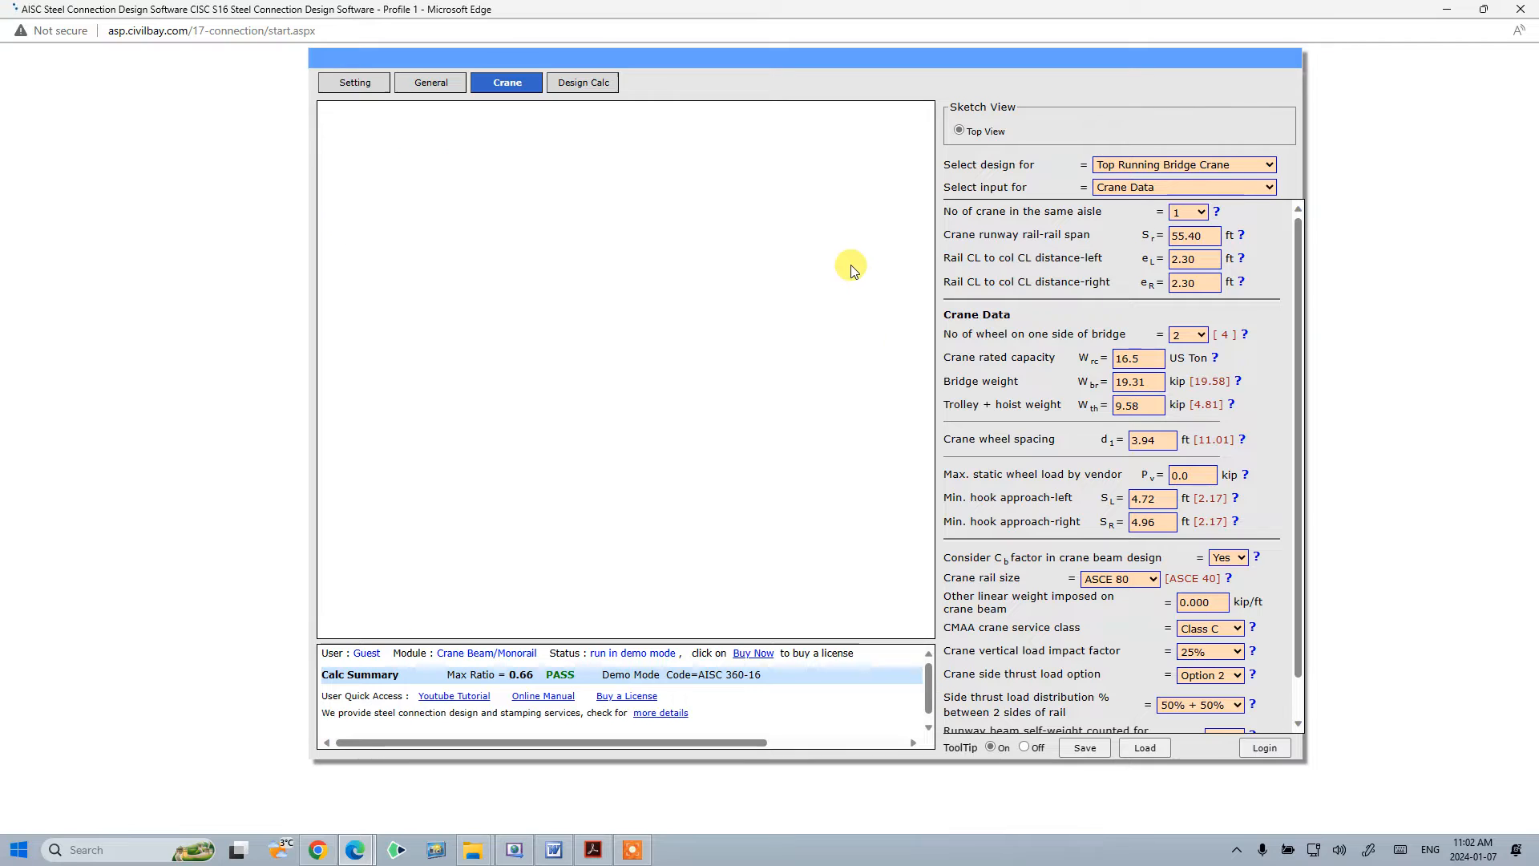
- Open the General inputs and look through the available design modules
{"action": "left_click", "coordinate": [444, 87]}
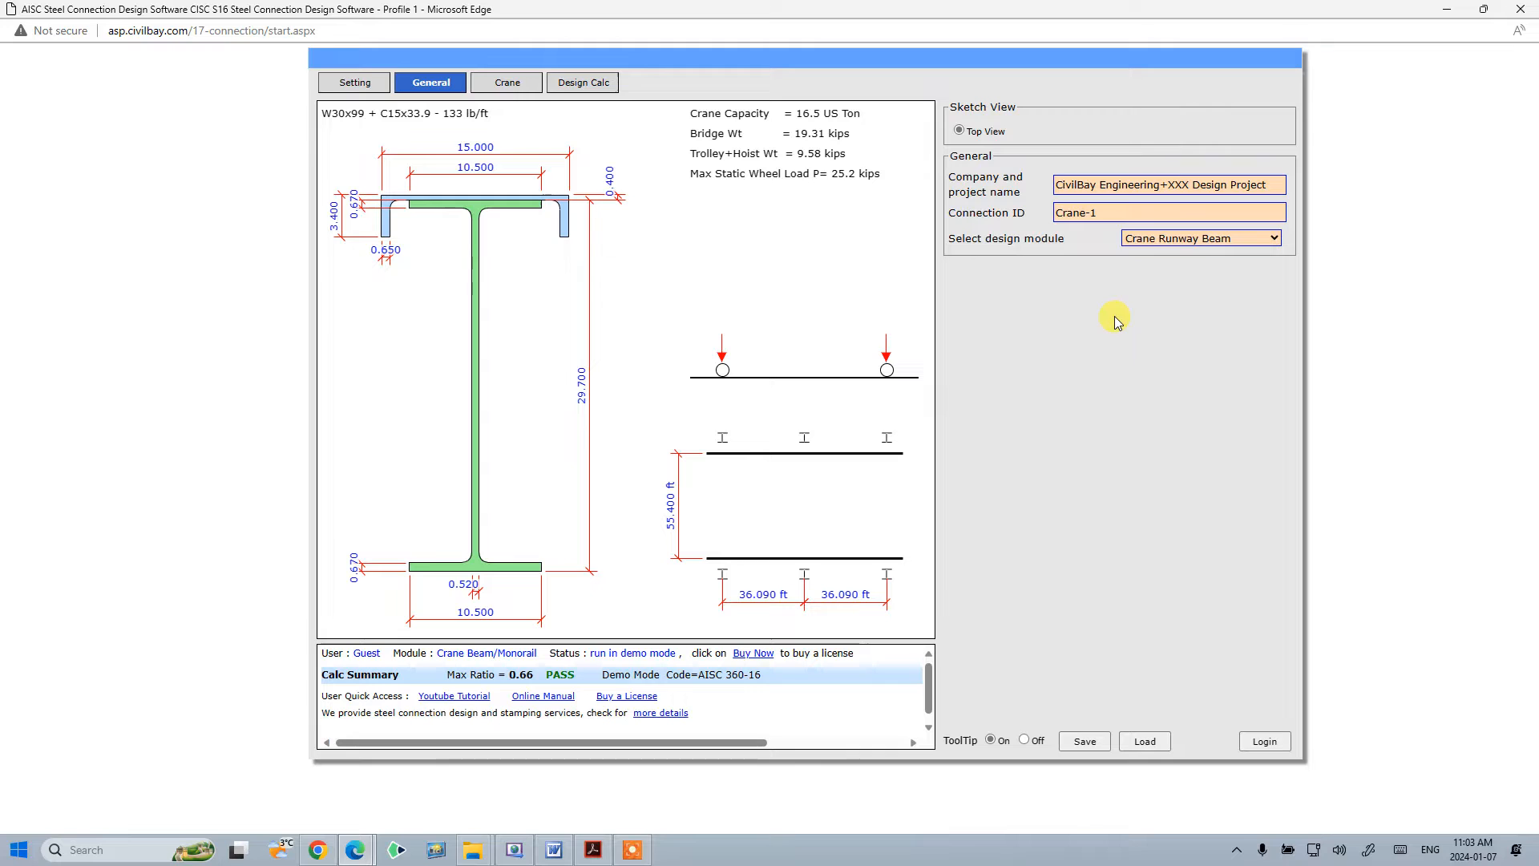
{"action": "left_click", "coordinate": [1194, 241]}
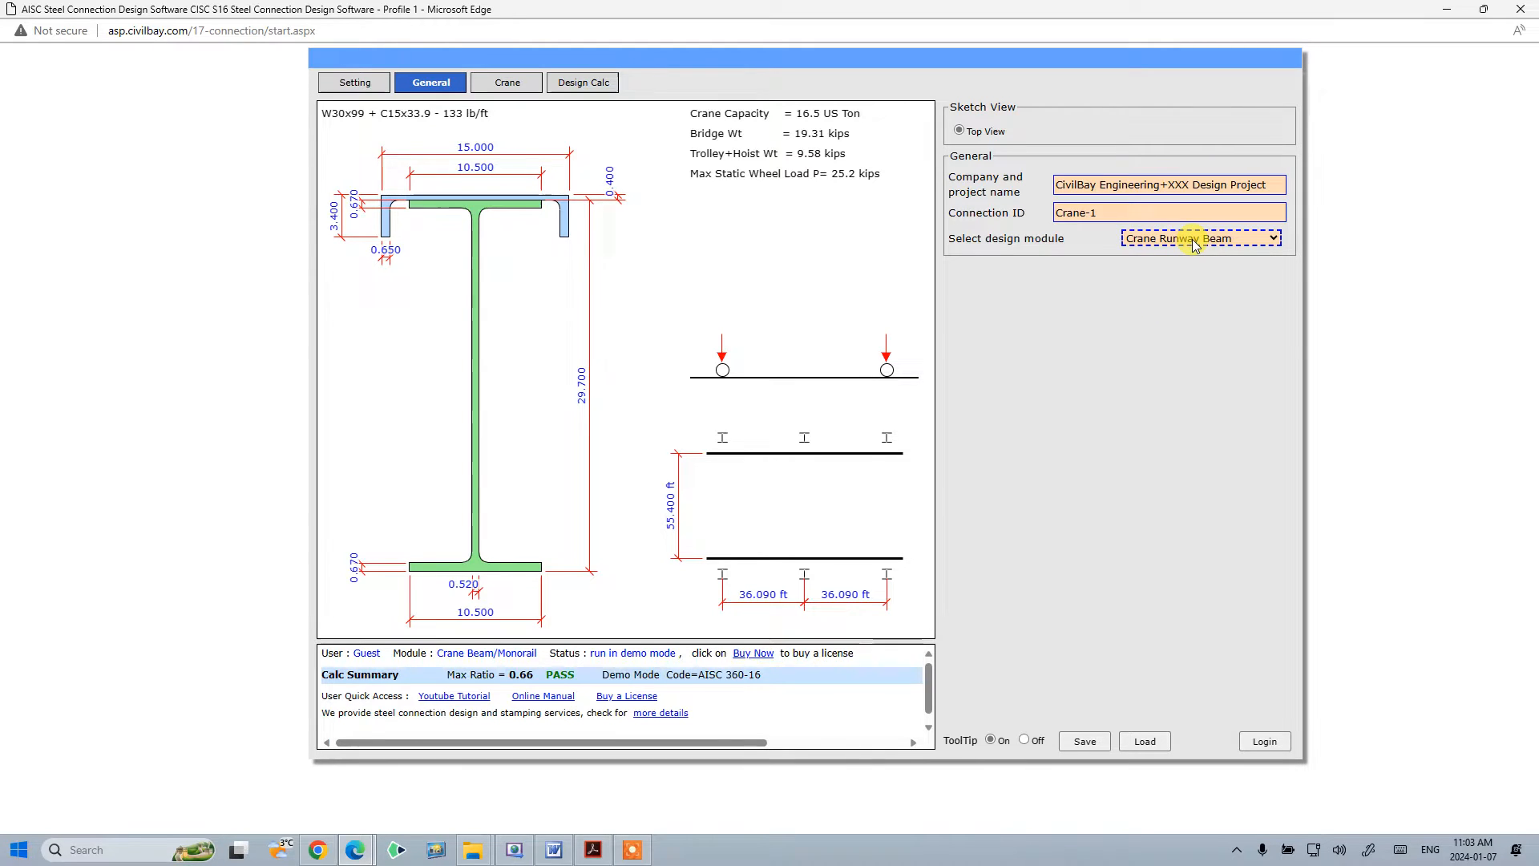
{"action": "left_click", "coordinate": [1194, 240]}
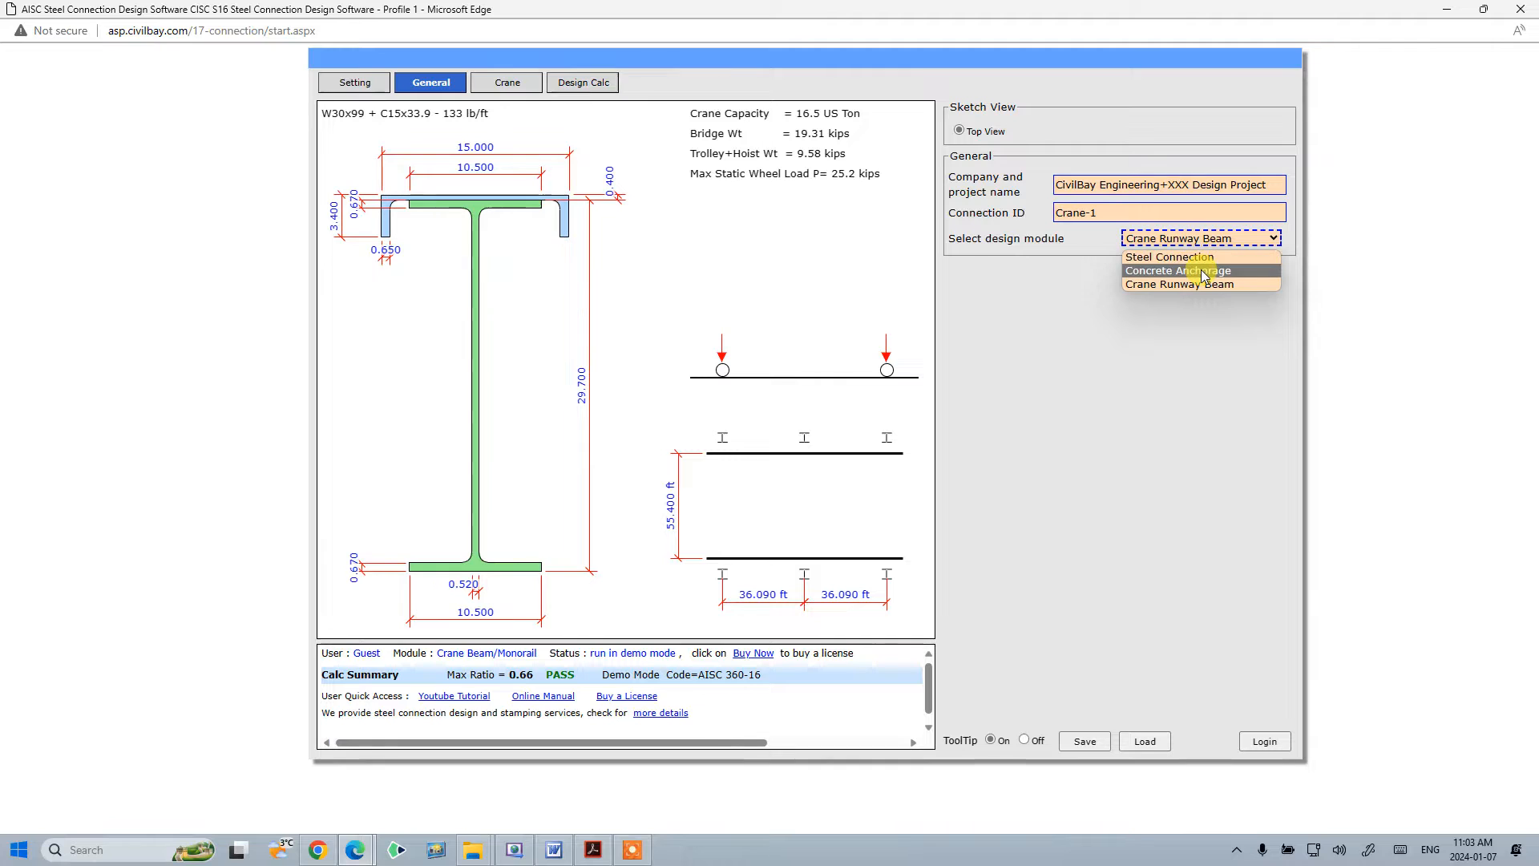
{"action": "left_click", "coordinate": [1205, 295]}
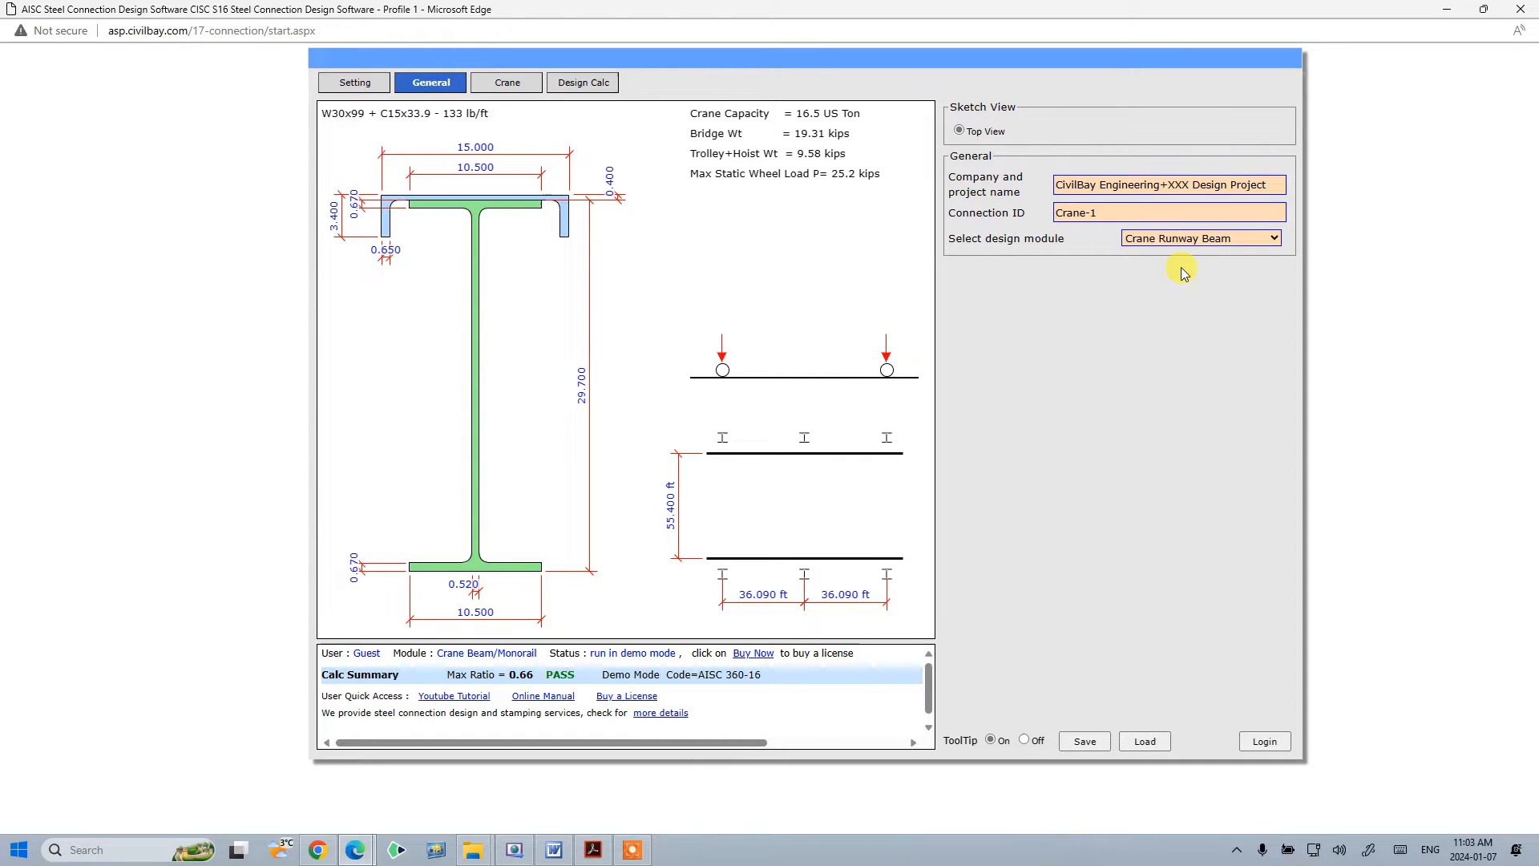
- Open the Buy Now page, review the license pricing table, and close it
{"action": "left_click", "coordinate": [754, 652]}
{"action": "left_click", "coordinate": [585, 212]}
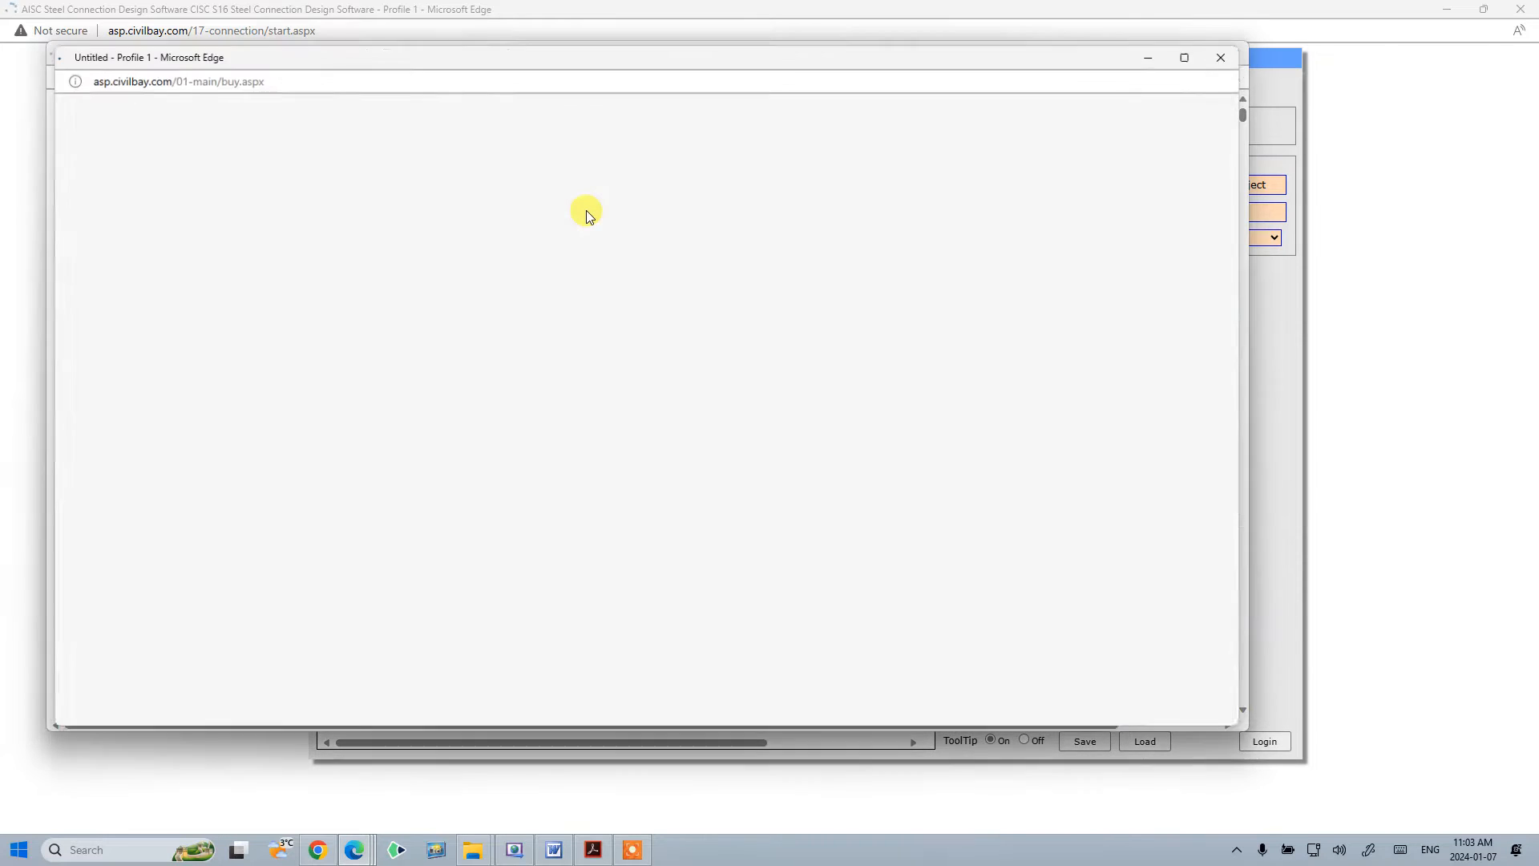
{"action": "left_click", "coordinate": [1192, 55]}
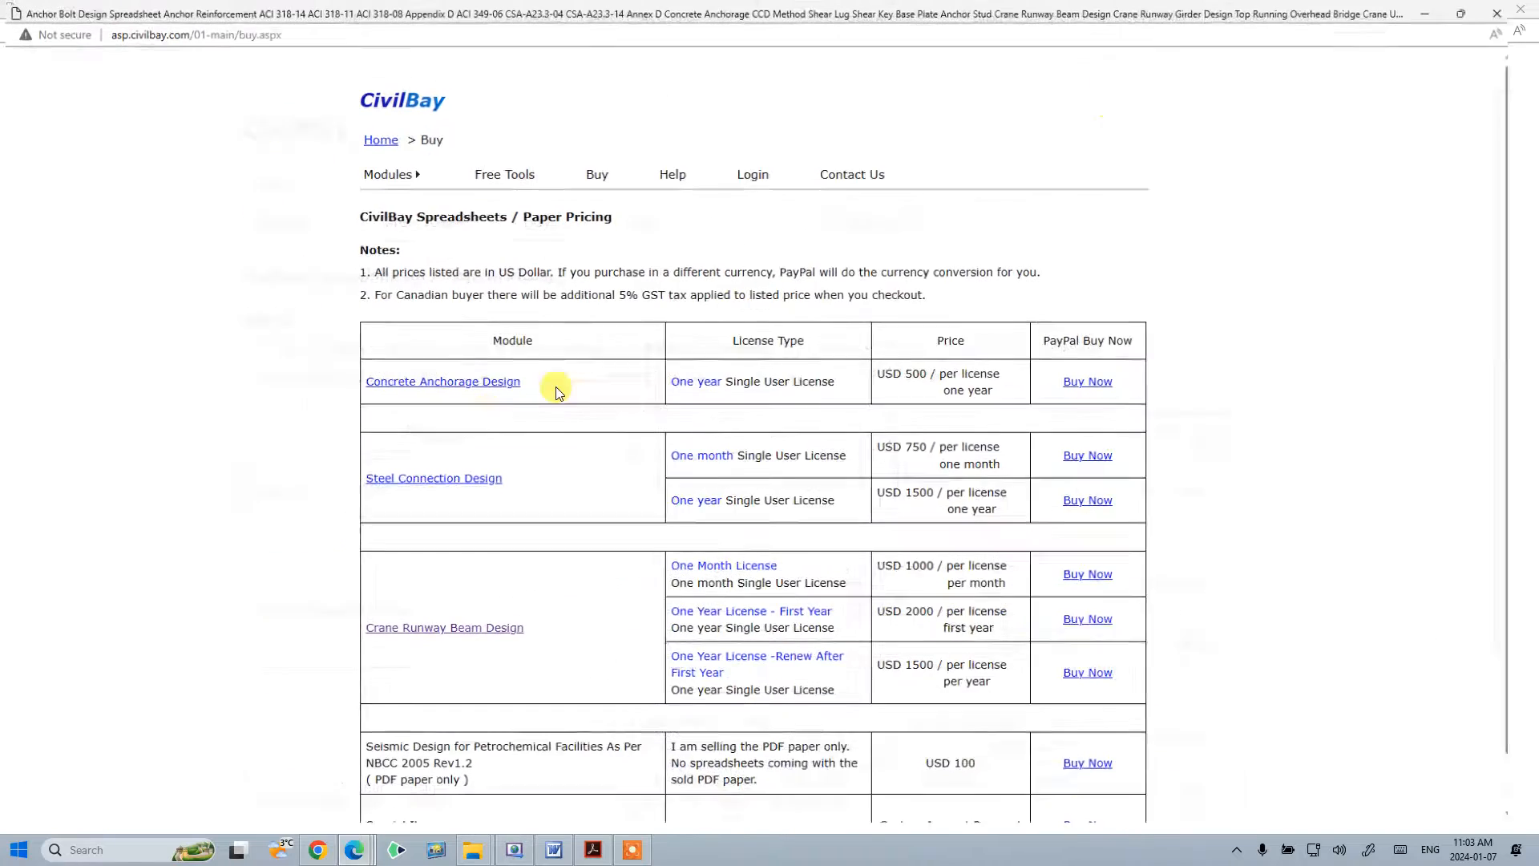
{"action": "scroll", "coordinate": [529, 448], "scroll_direction": "down", "scroll_amount": 1}
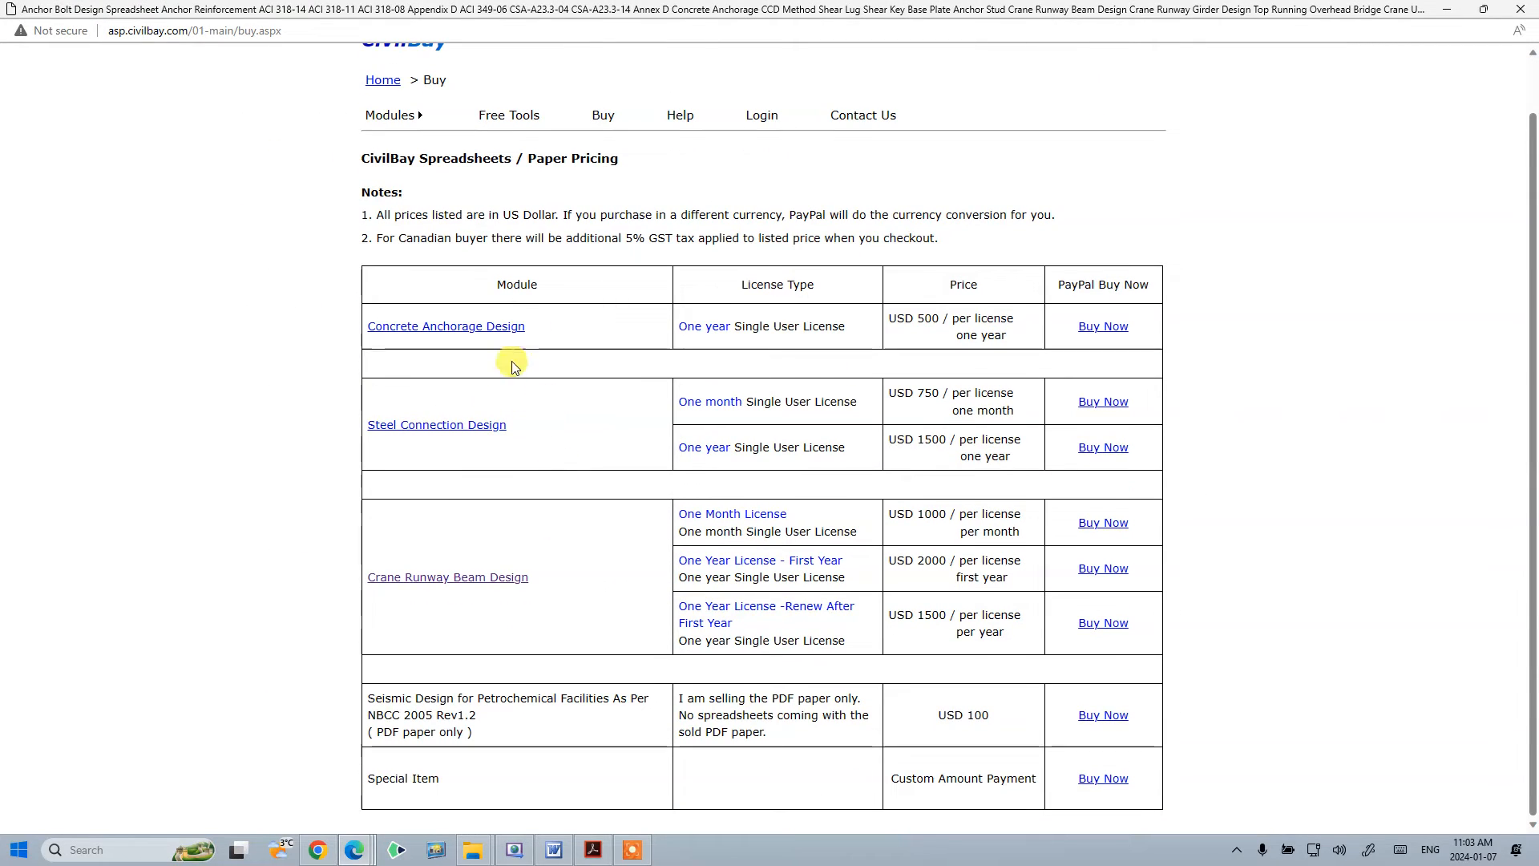
{"action": "left_click", "coordinate": [1520, 9]}
{"action": "left_click", "coordinate": [1229, 55]}
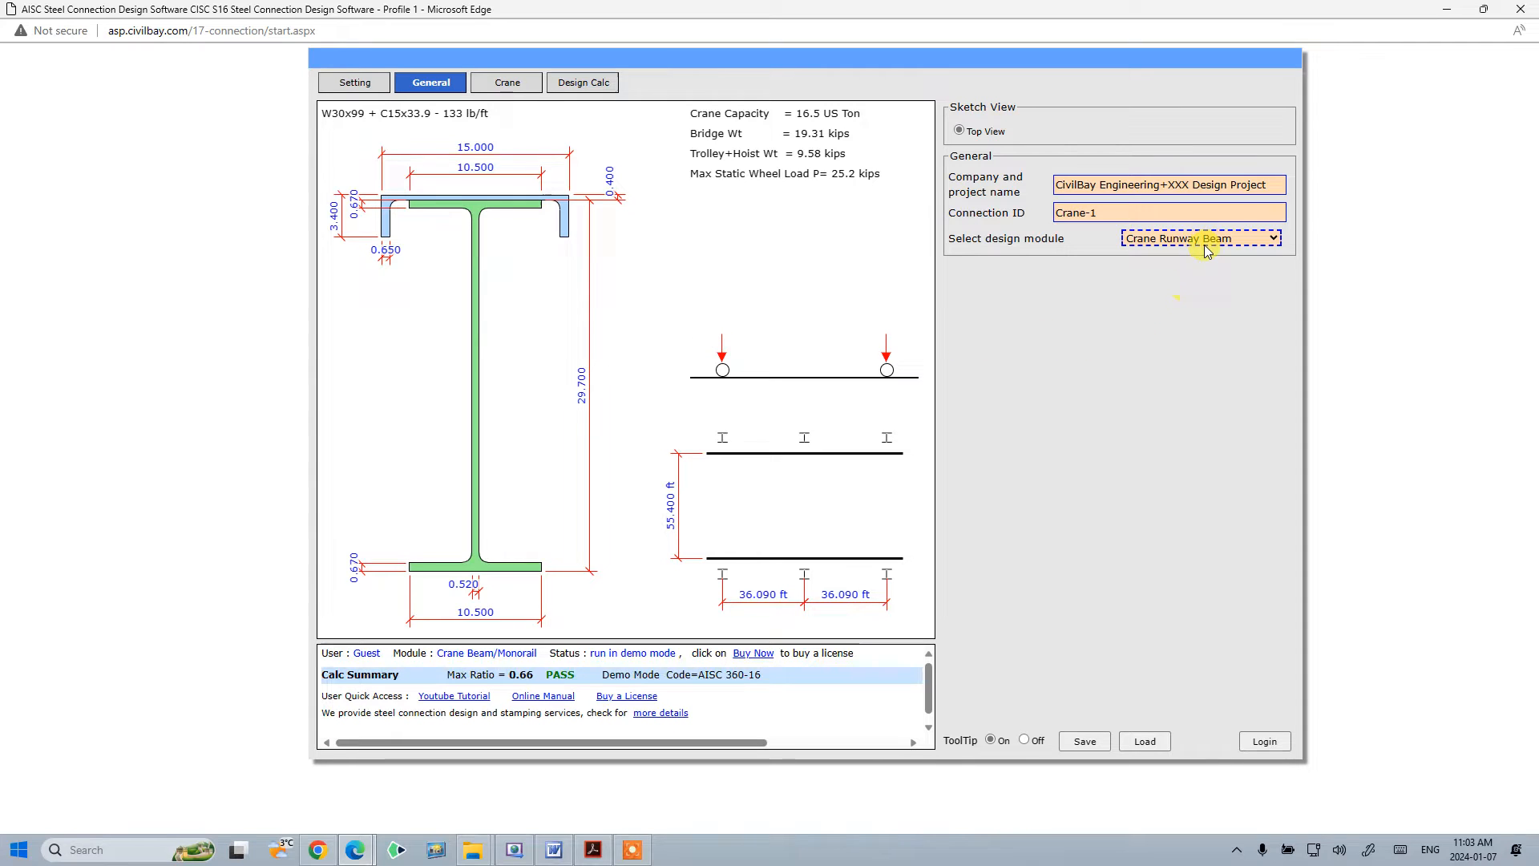
- Review the design module choice and the company and project name fields
{"action": "left_click", "coordinate": [1135, 238]}
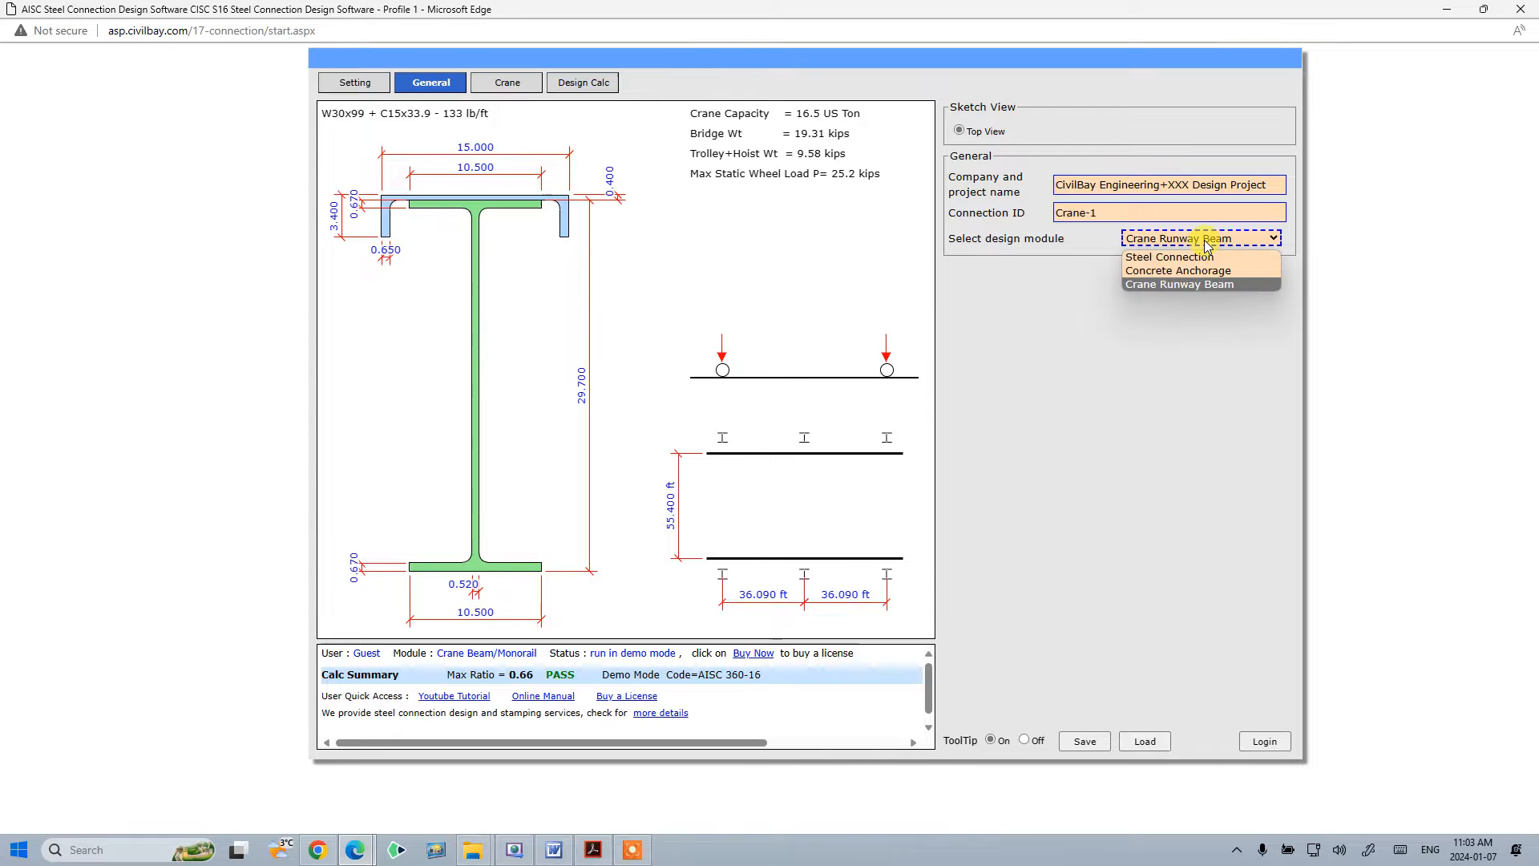
{"action": "left_click", "coordinate": [1162, 284]}
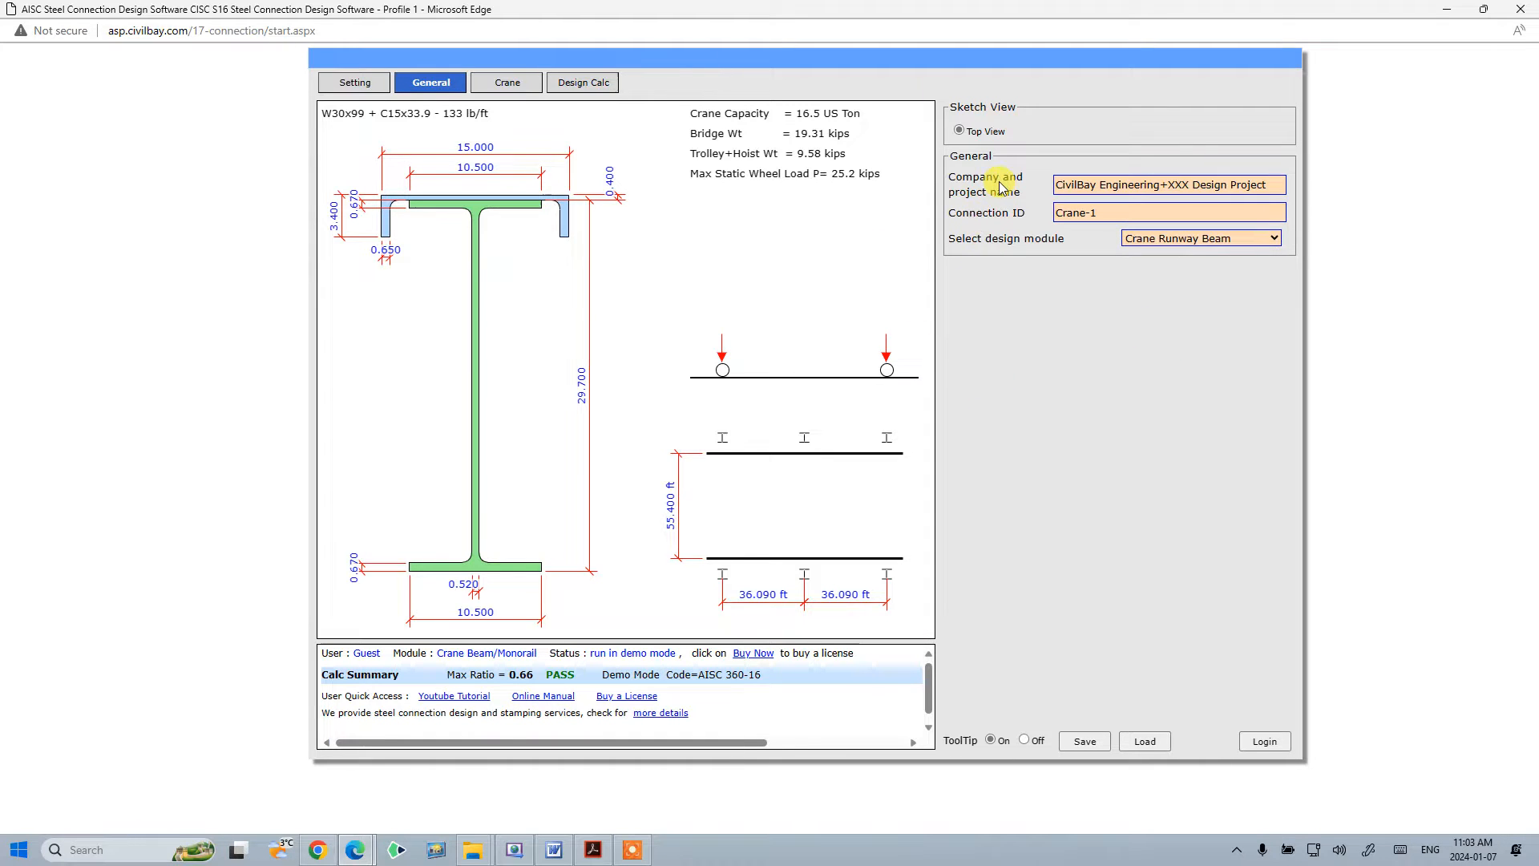
{"action": "left_click", "coordinate": [1120, 188]}
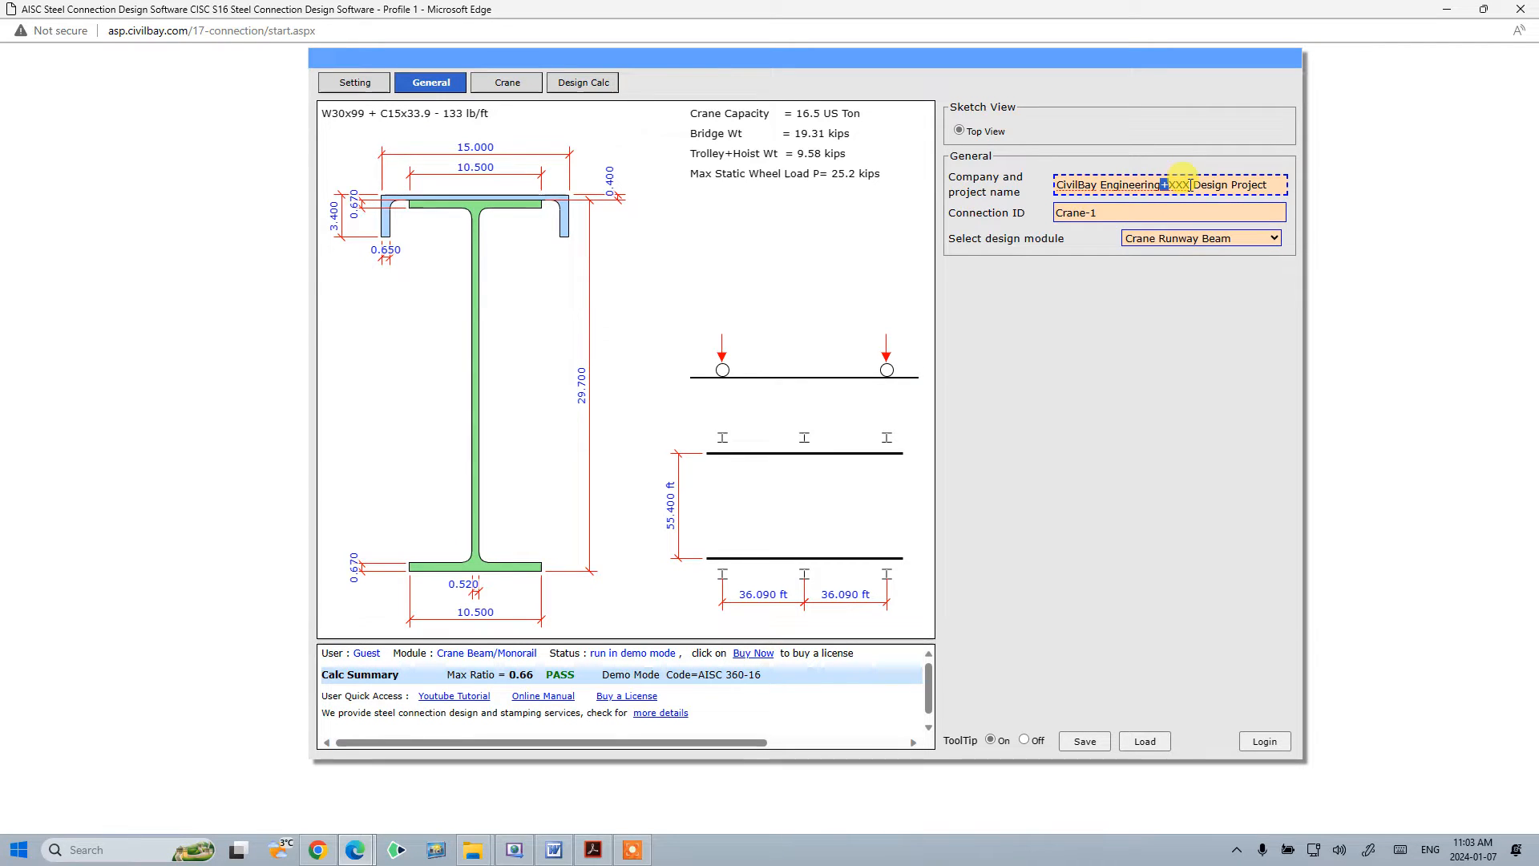
{"action": "left_click", "coordinate": [1173, 210]}
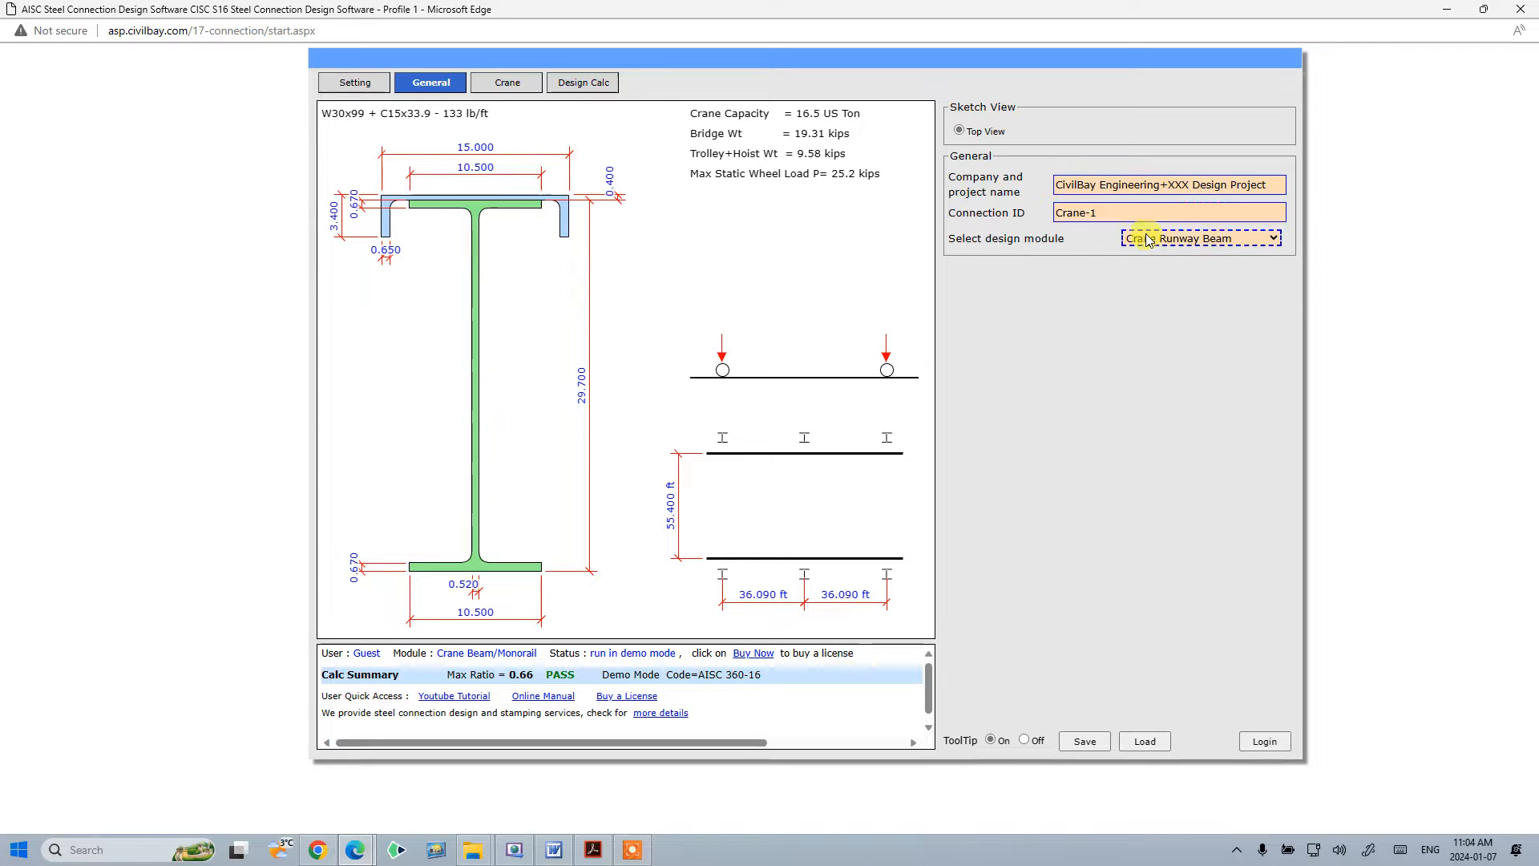
- Turn the tooltips off
{"action": "left_click", "coordinate": [1025, 740]}
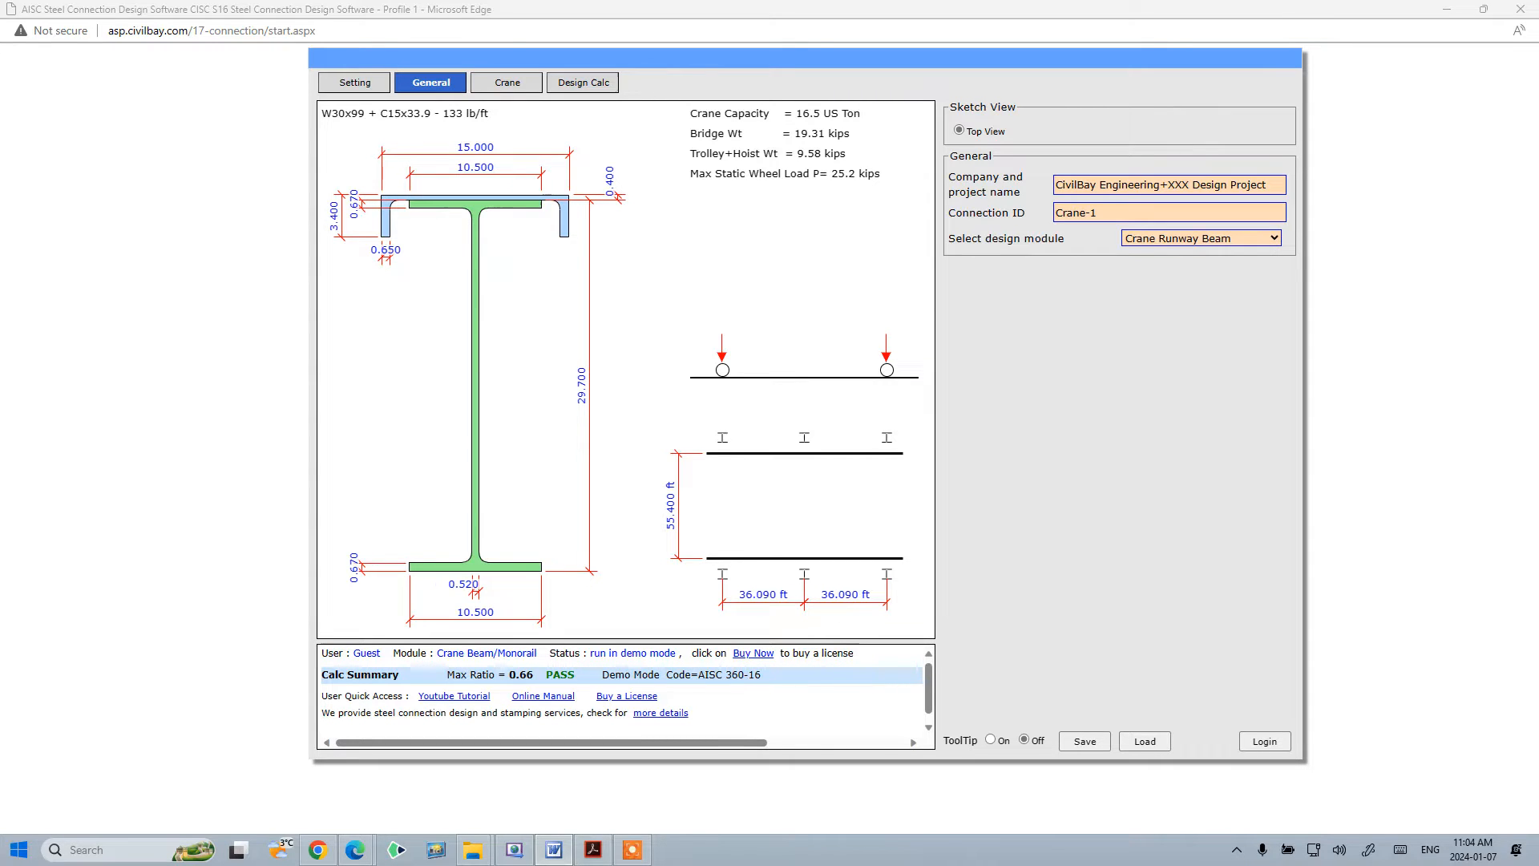
{"action": "left_click", "coordinate": [1207, 239]}
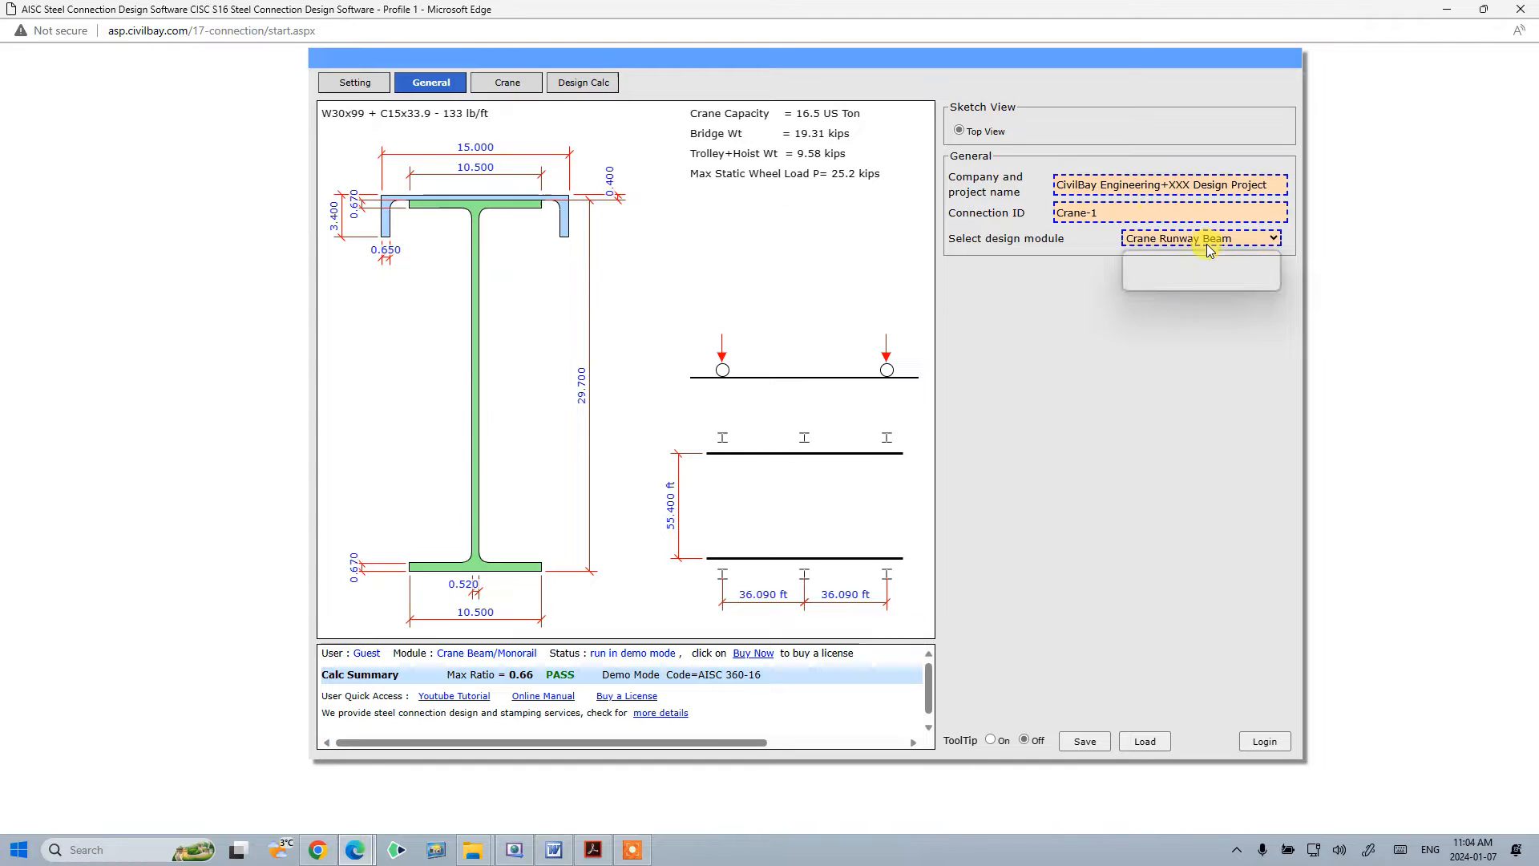
{"action": "left_click", "coordinate": [1211, 246]}
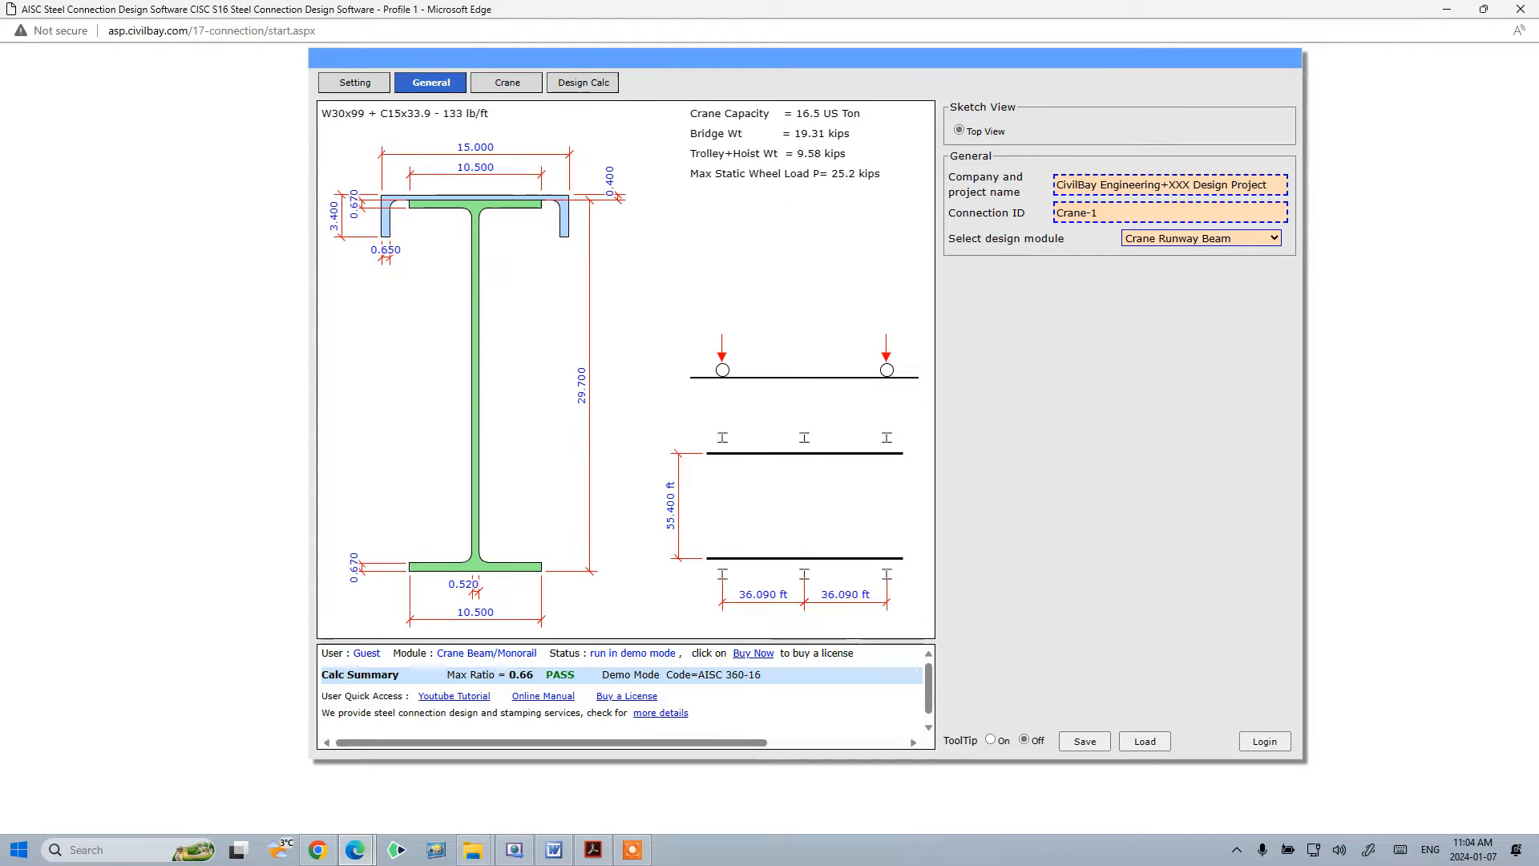
{"action": "key", "text": "alt+Tab"}
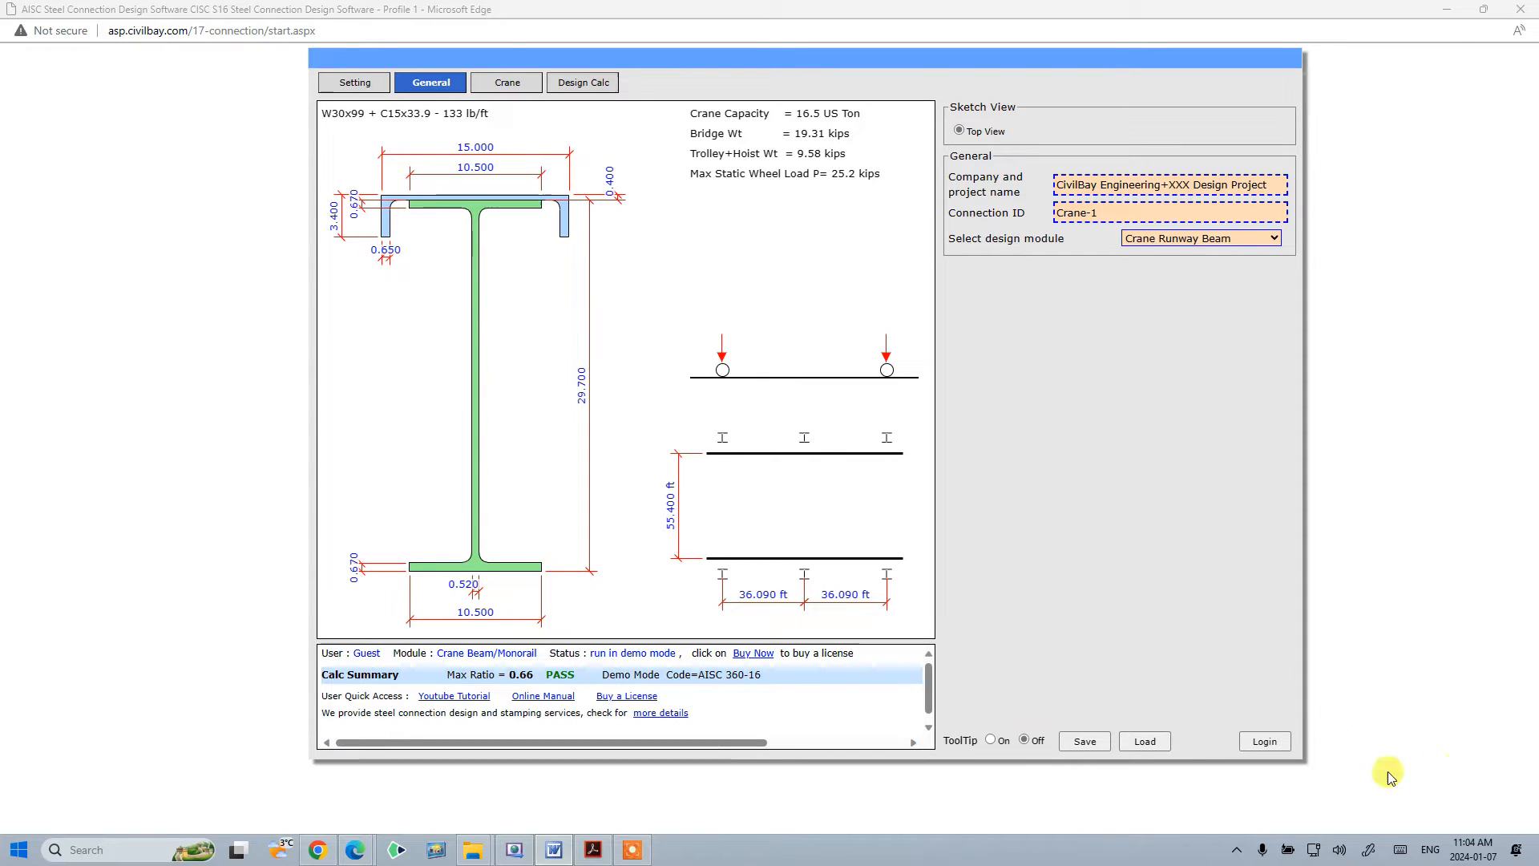
- Log in with the account user name, the account password and the answer to the 15 + 4 check
{"action": "left_click", "coordinate": [1272, 743]}
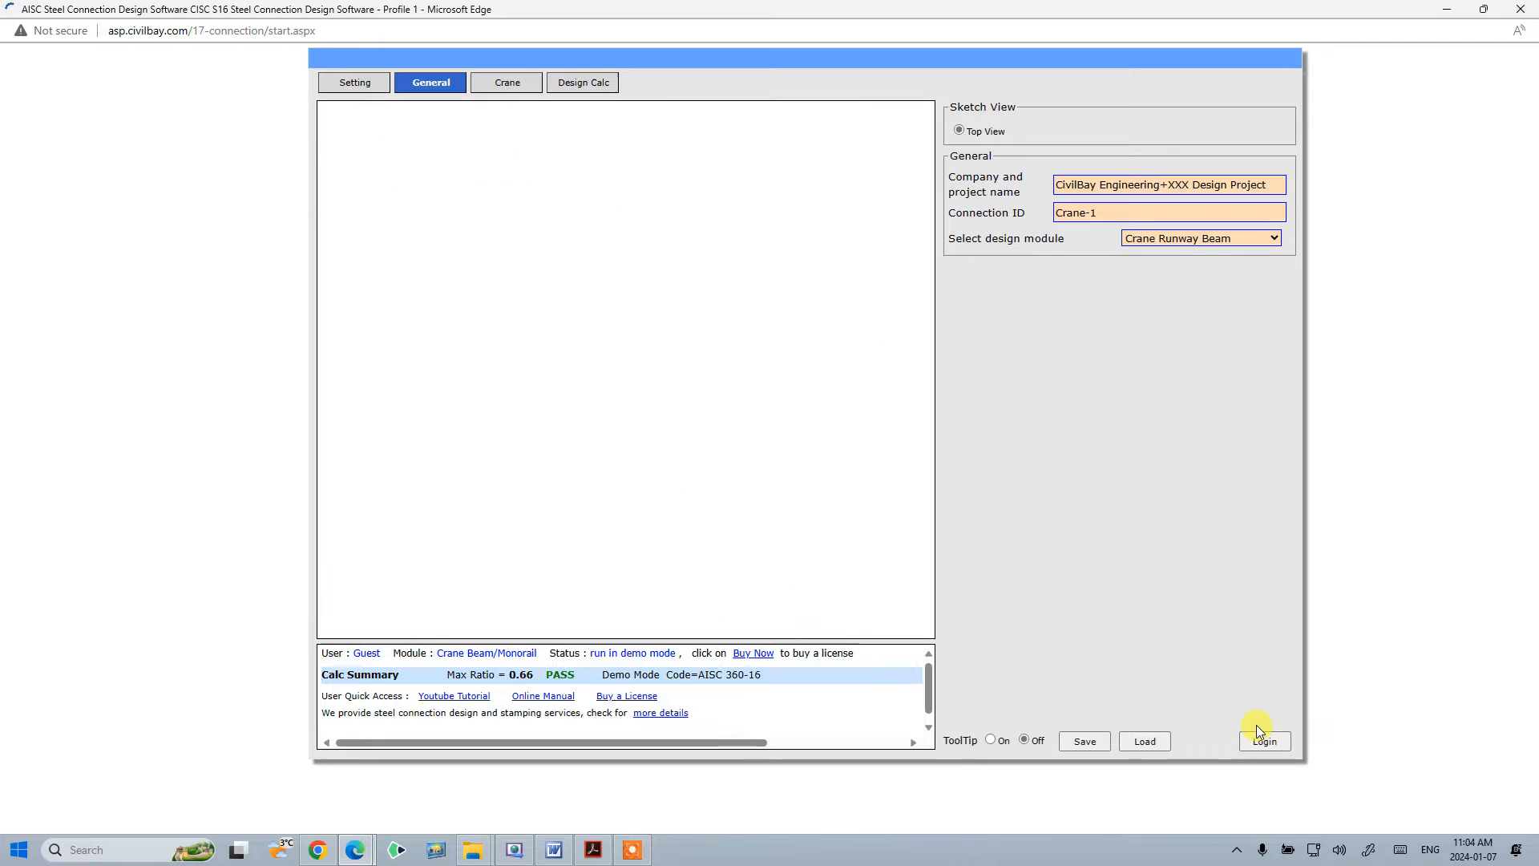
{"action": "left_click", "coordinate": [840, 253]}
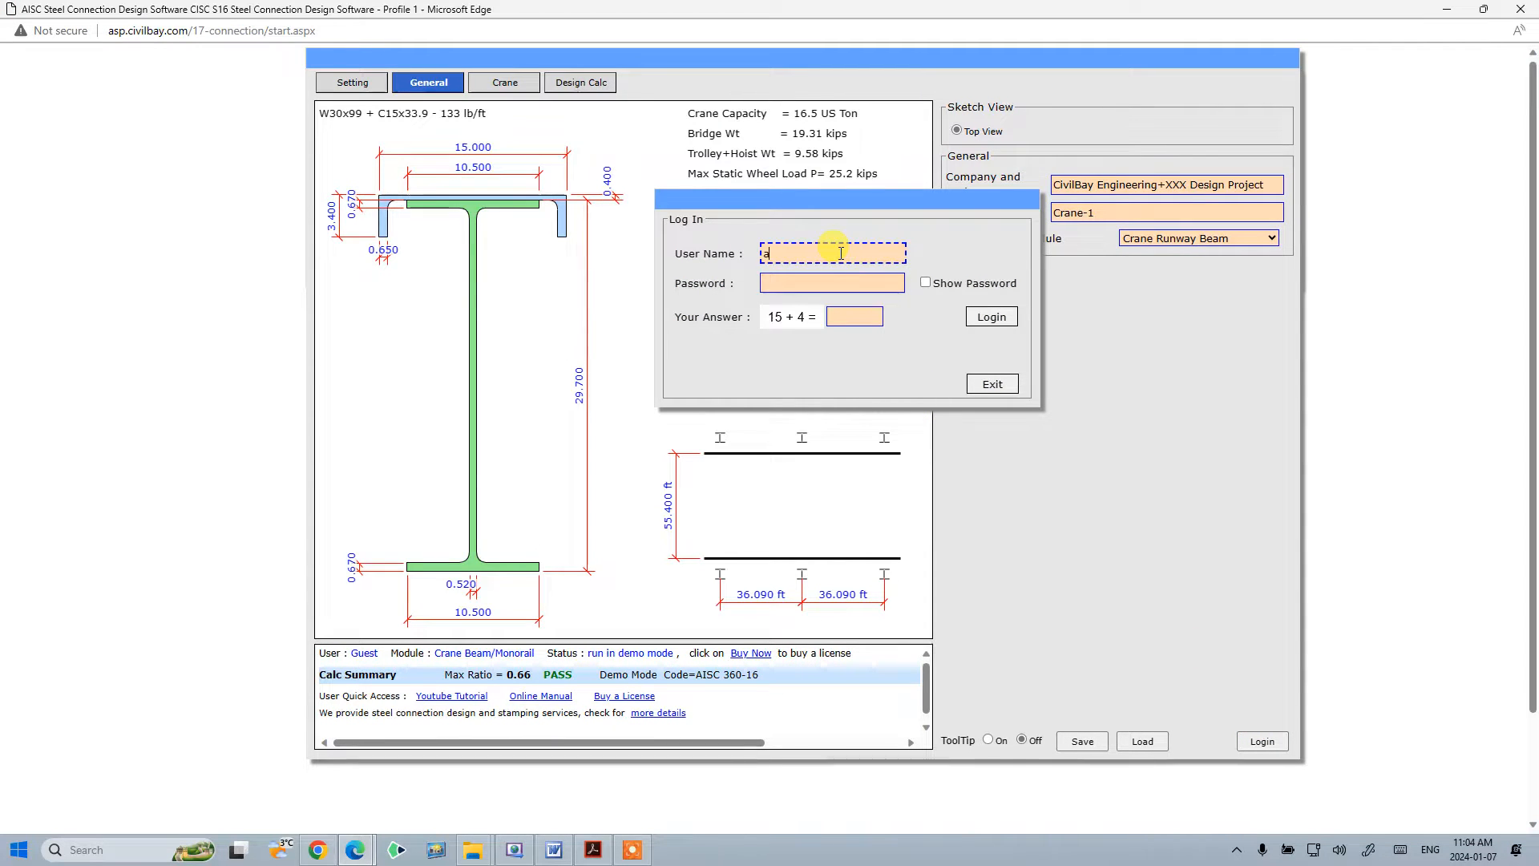
{"action": "type", "text": "apple"}
{"action": "left_click", "coordinate": [821, 280]}
{"action": "type", "text": "•••••"}
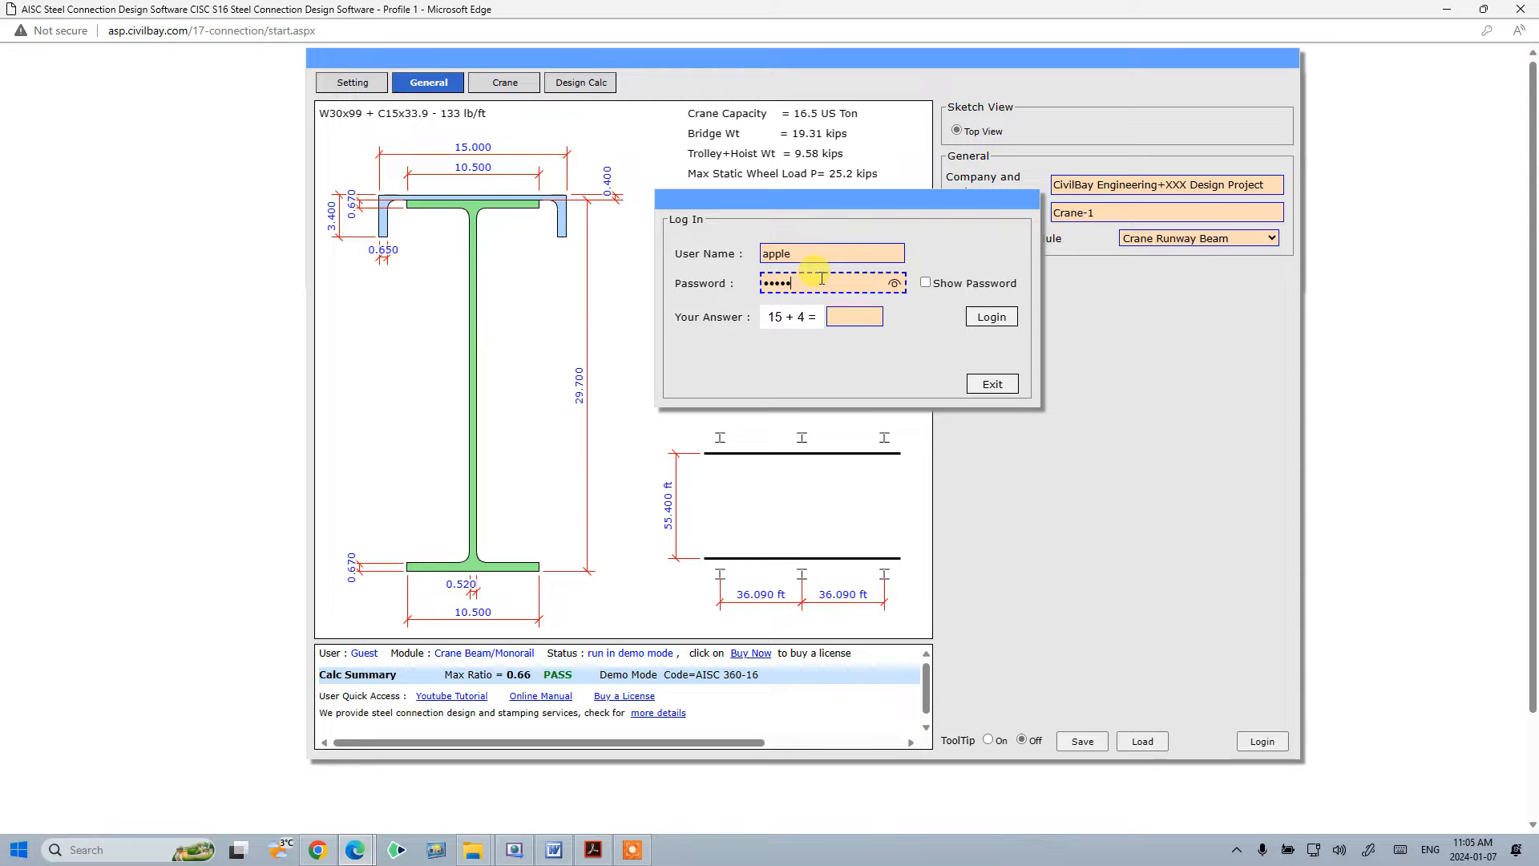
{"action": "left_click", "coordinate": [832, 314]}
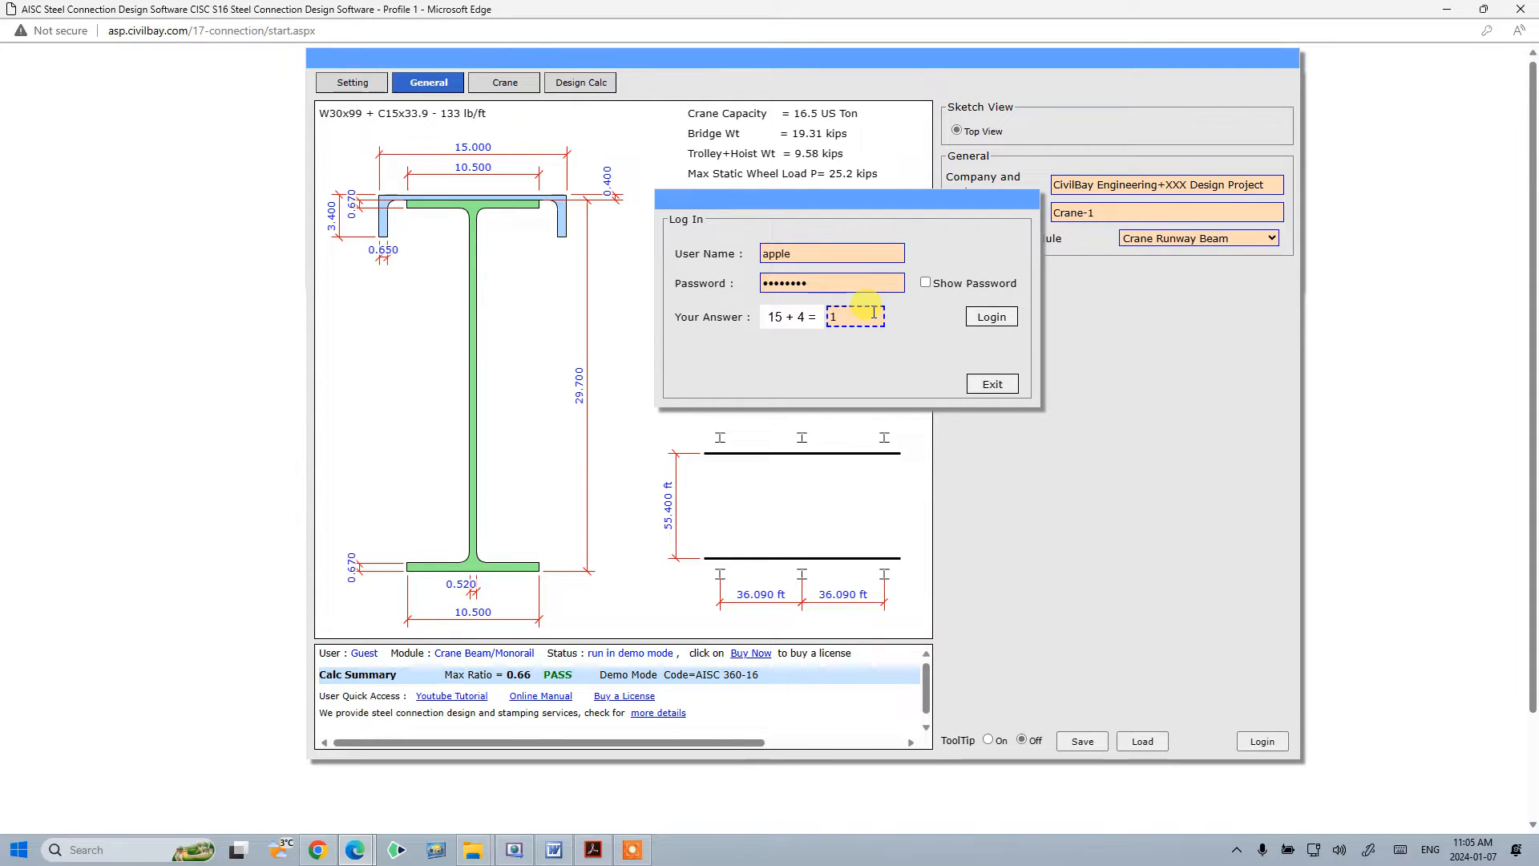
{"action": "left_click", "coordinate": [991, 316]}
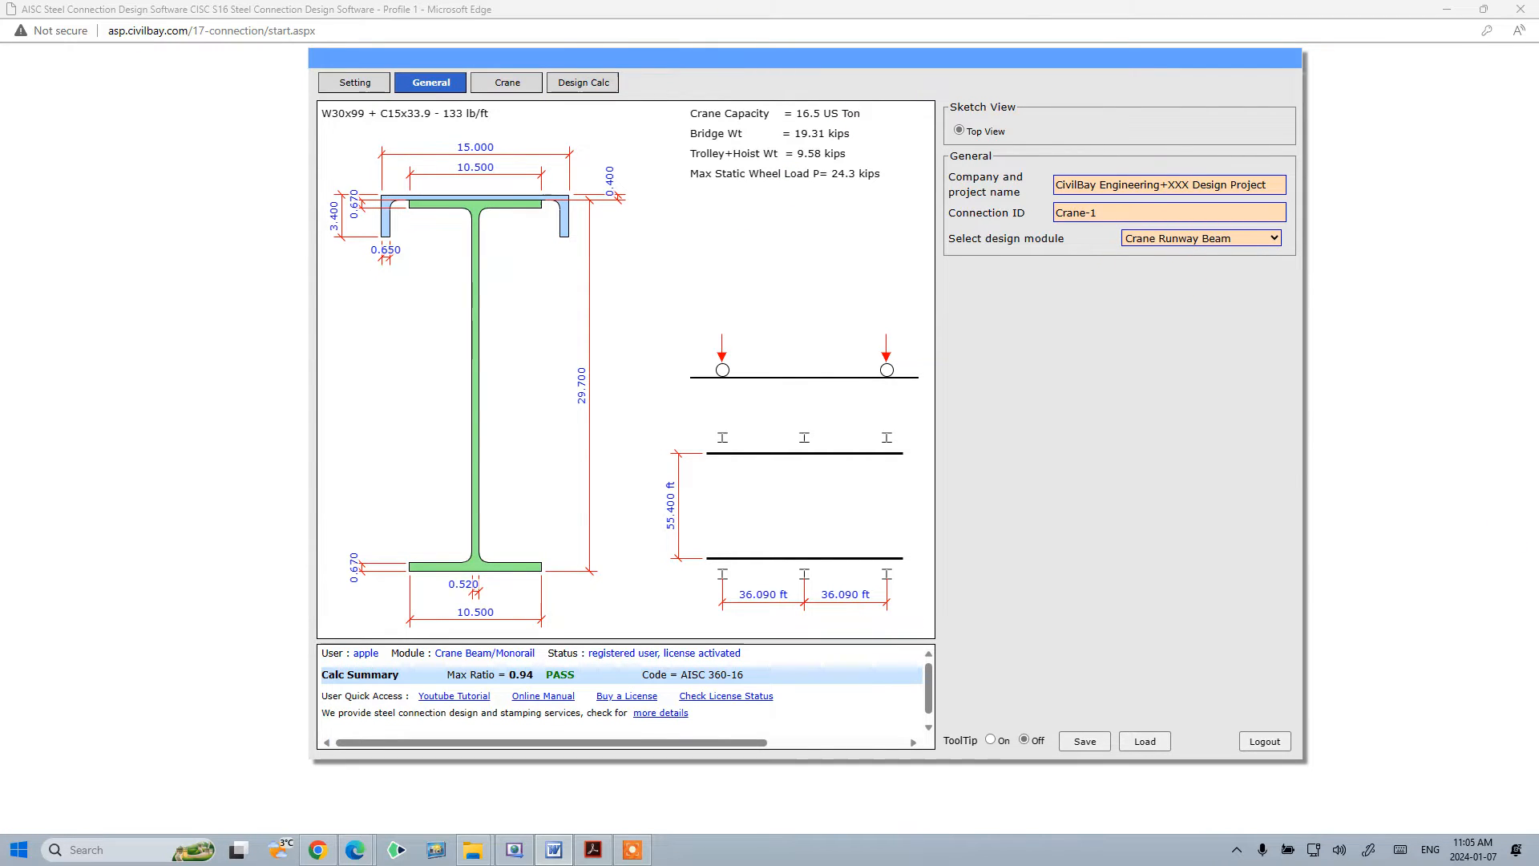
- Set the design code to AISC 360-16 in the global project settings and confirm
{"action": "left_click", "coordinate": [1080, 204]}
{"action": "left_click", "coordinate": [1090, 189]}
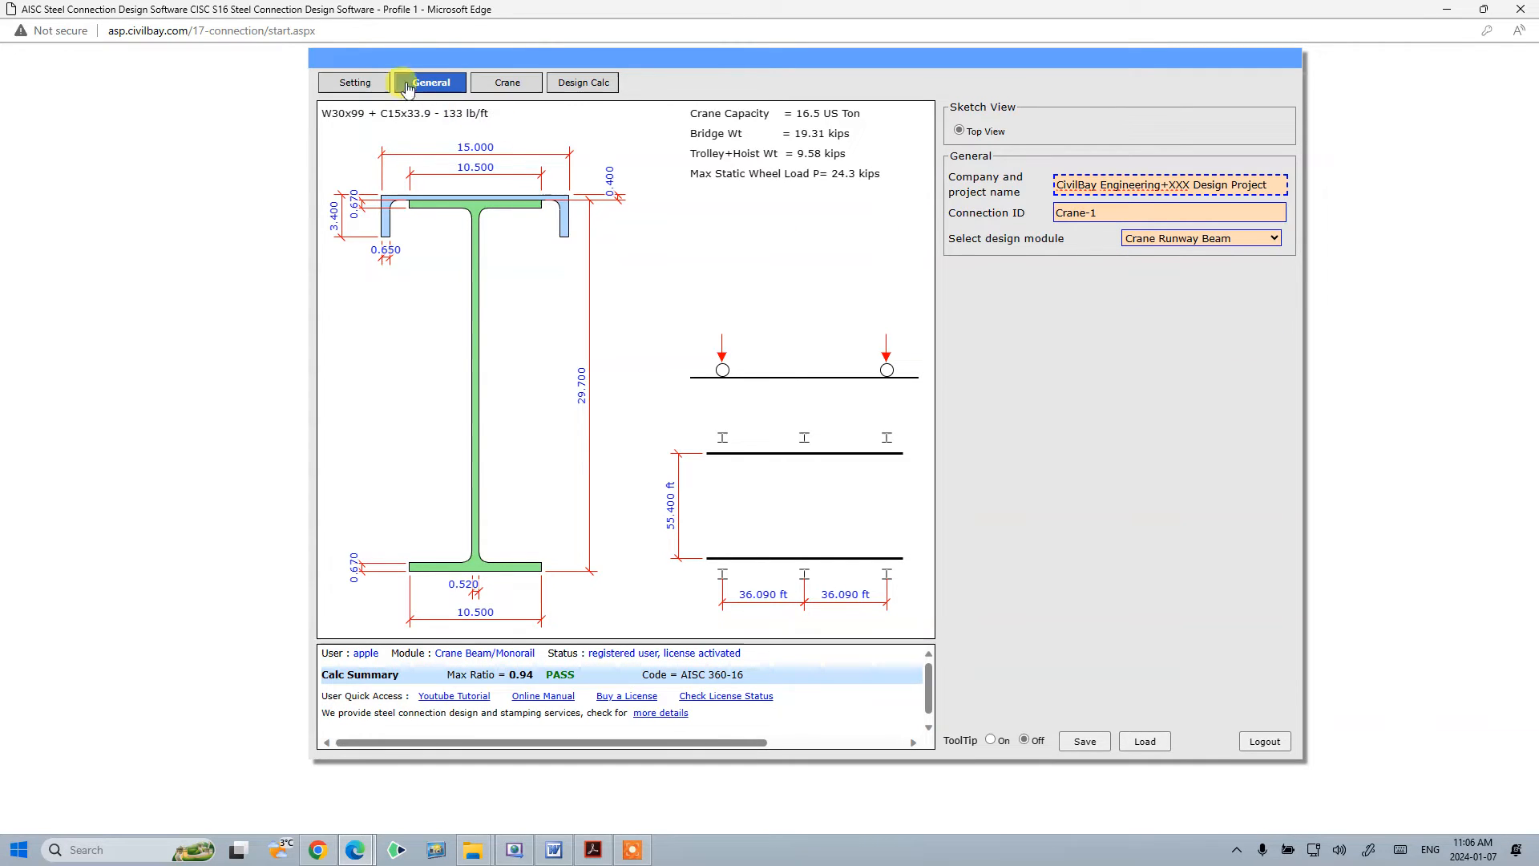
{"action": "left_click", "coordinate": [343, 86]}
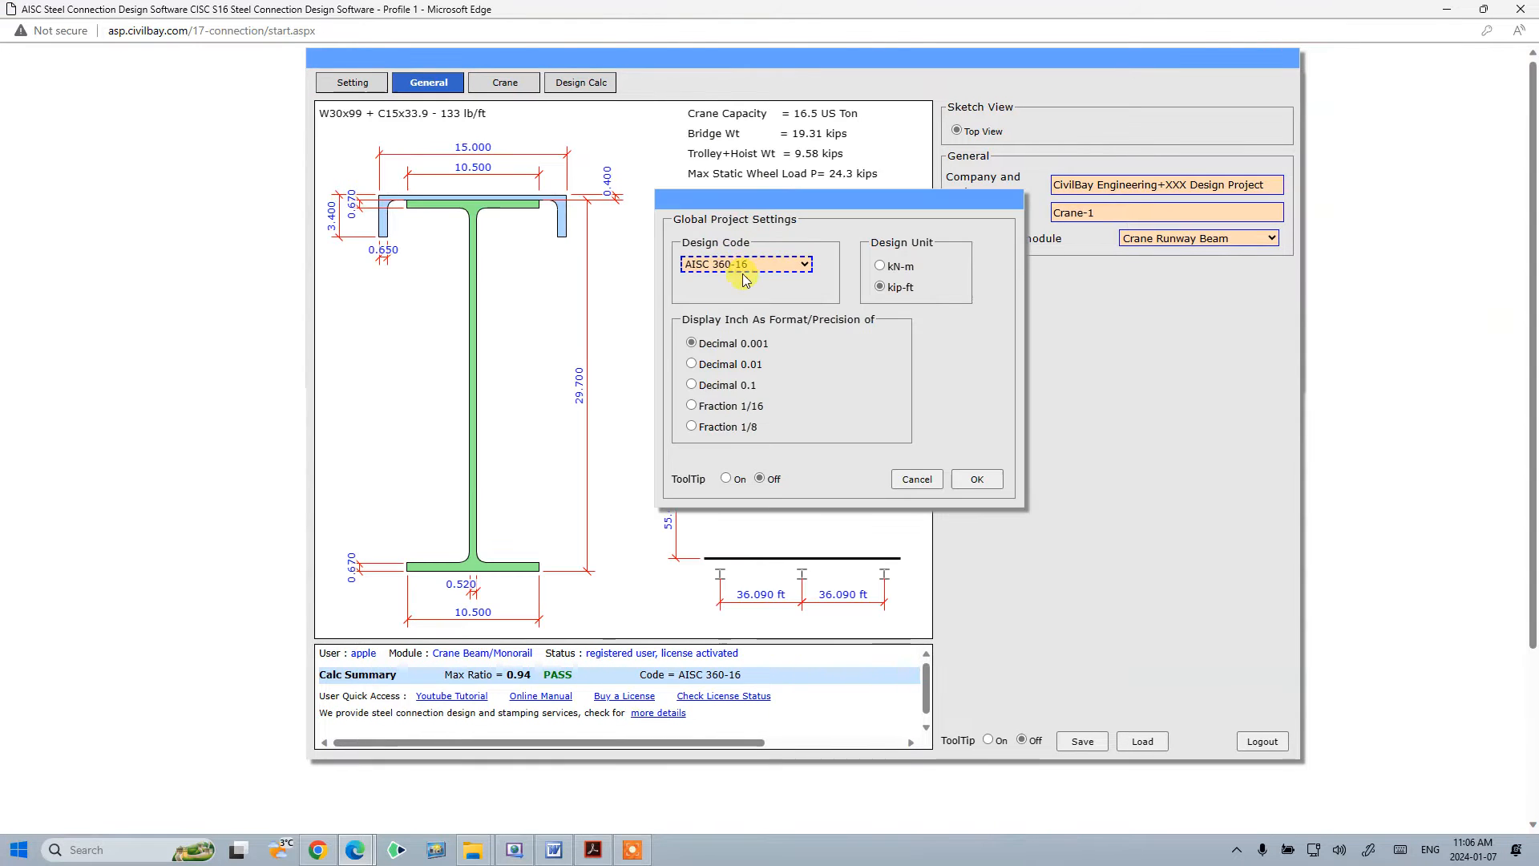
{"action": "left_click", "coordinate": [804, 265]}
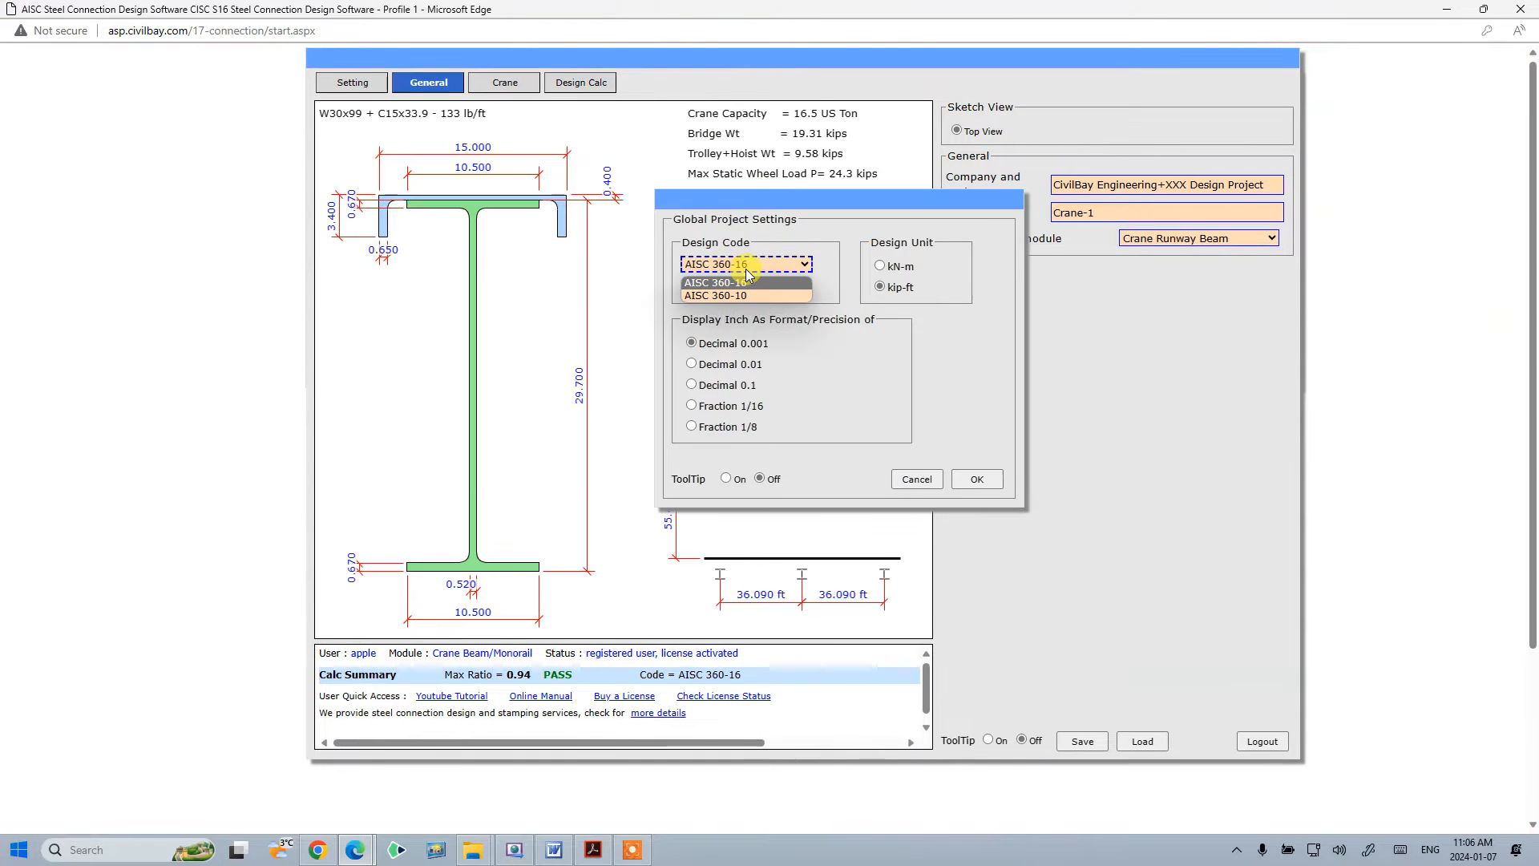
{"action": "left_click", "coordinate": [792, 280]}
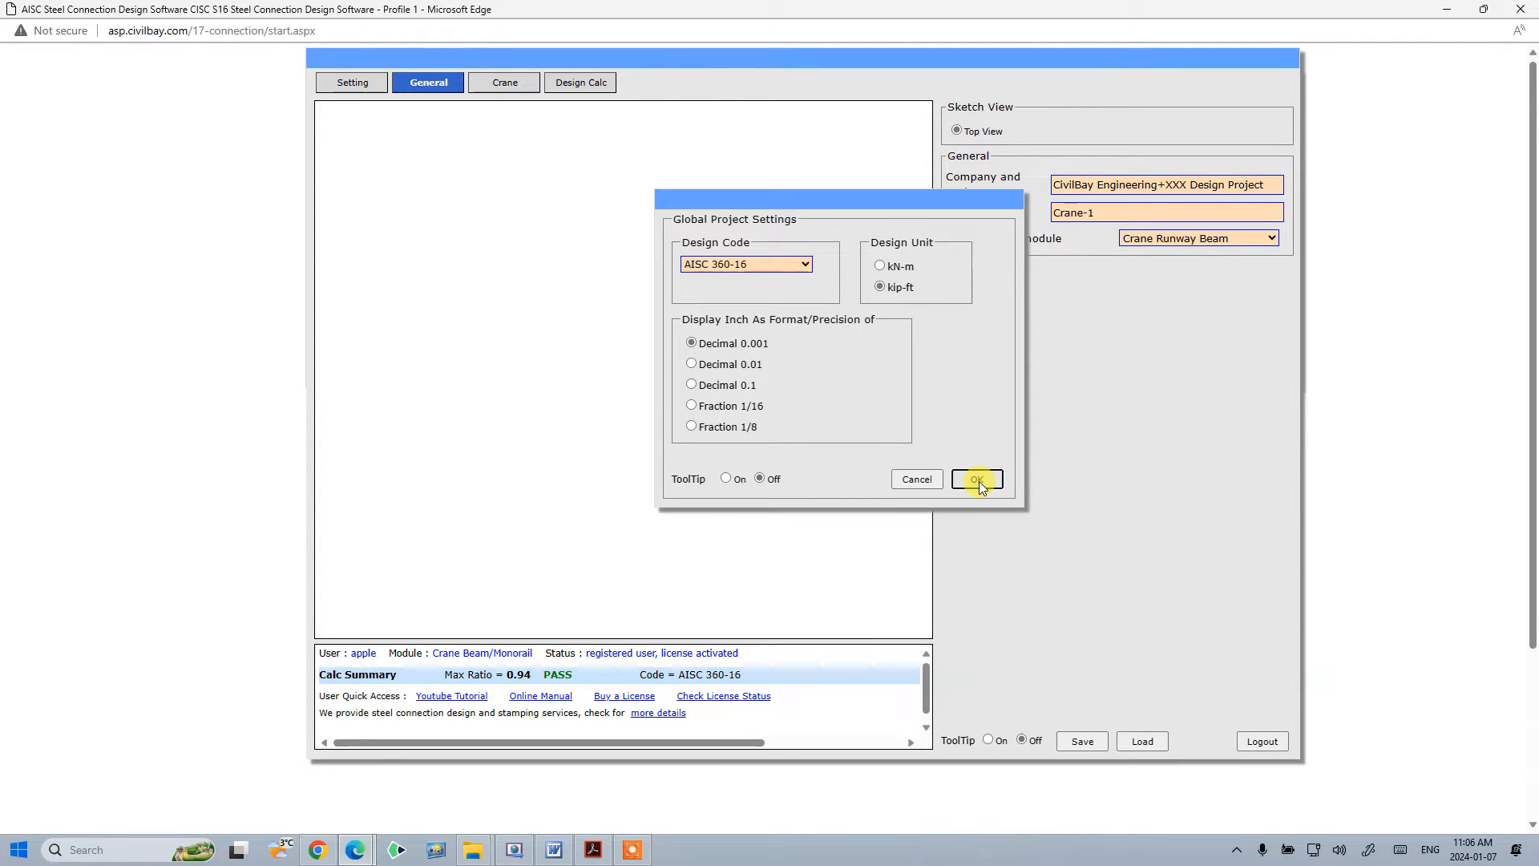
{"action": "left_click", "coordinate": [747, 267]}
{"action": "left_click", "coordinate": [986, 480]}
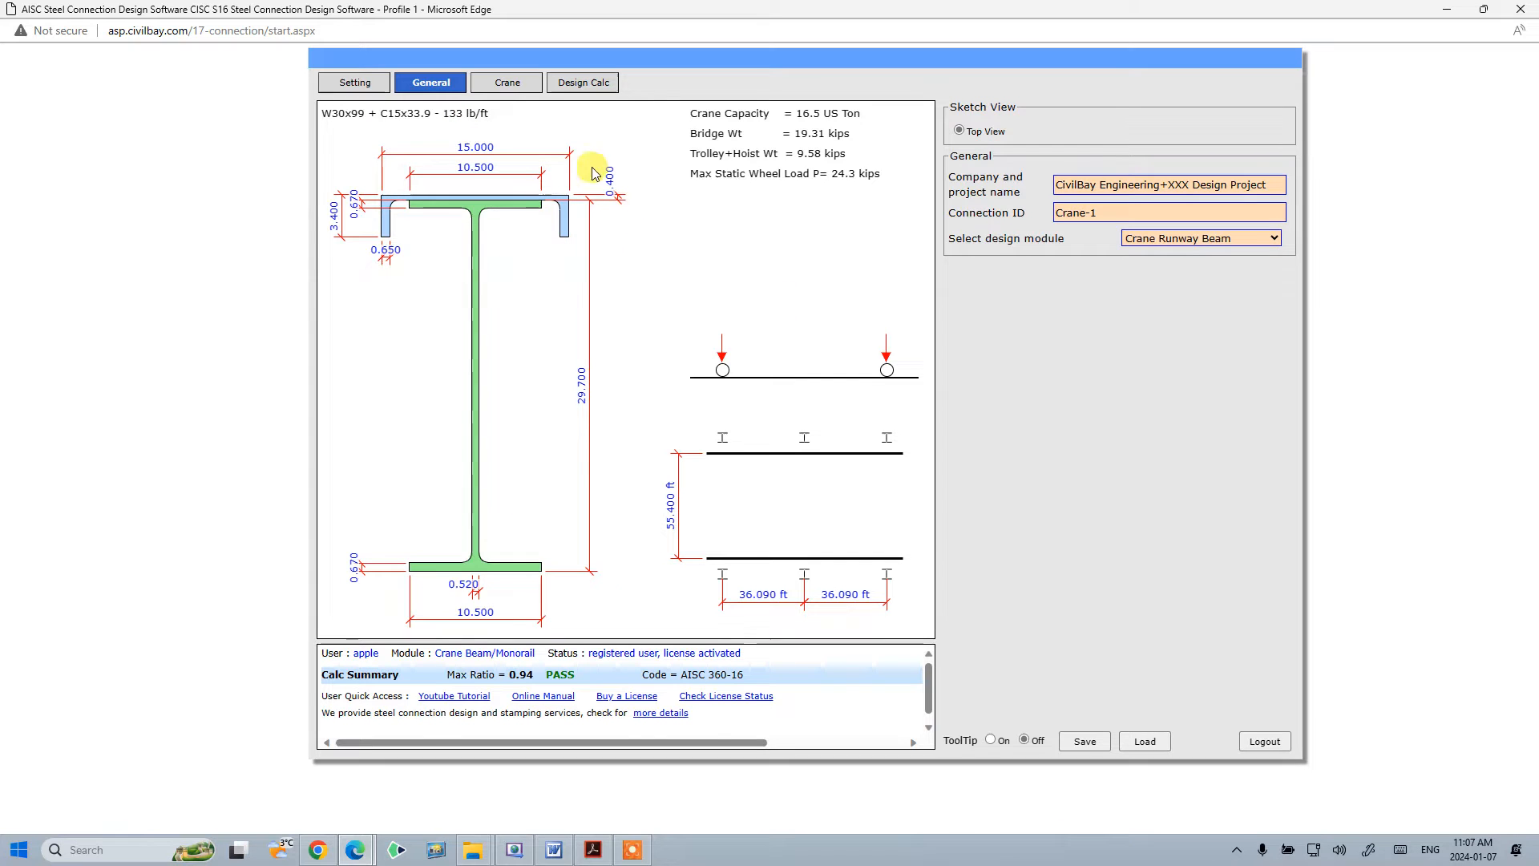
- Open the Crane inputs and switch the input view to Crane Runway Beam Section
{"action": "left_click", "coordinate": [509, 83]}
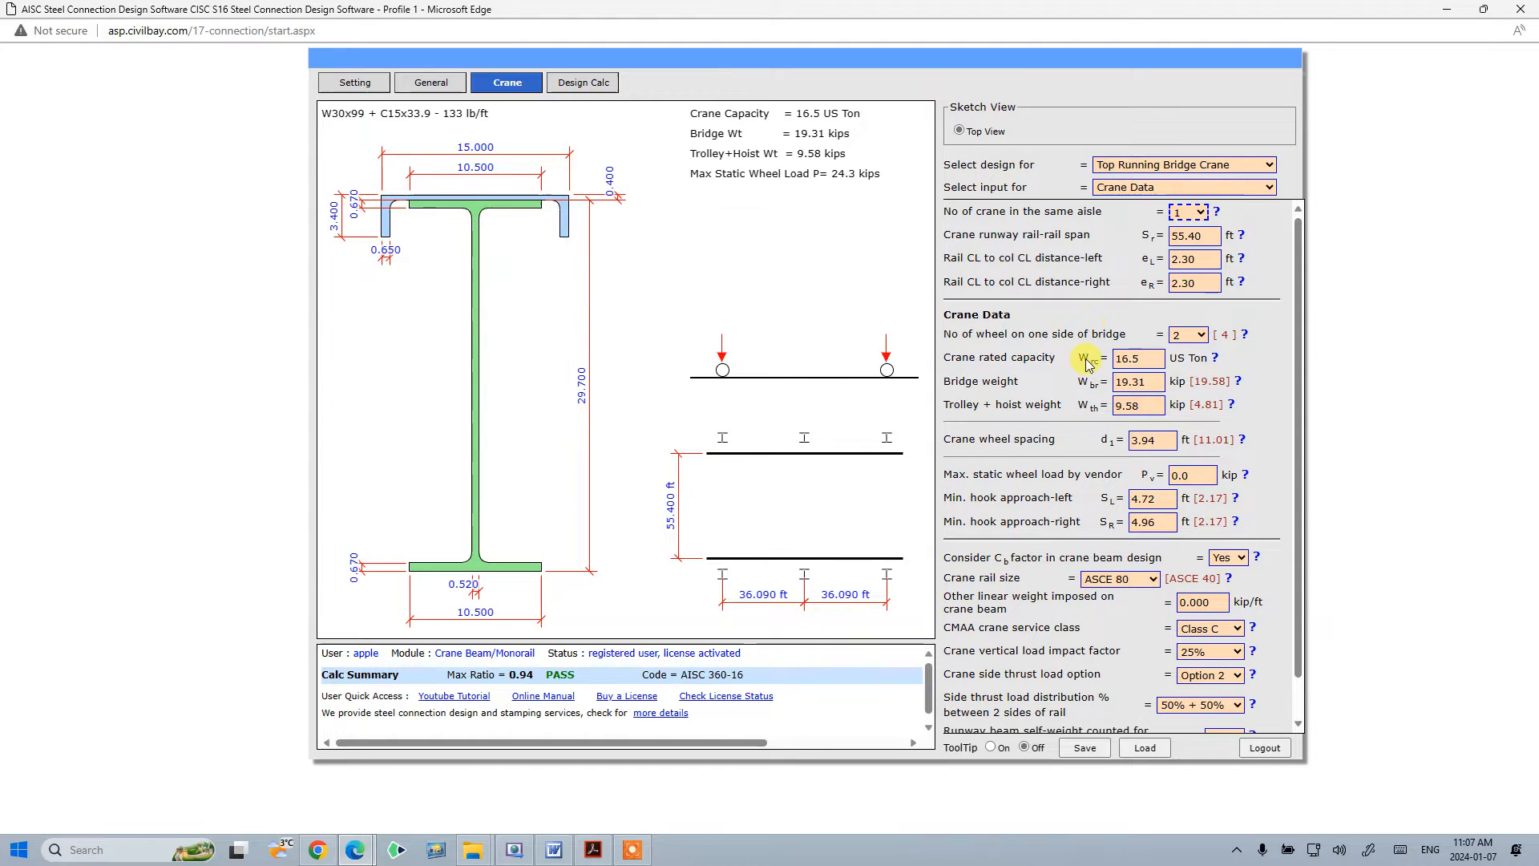
{"action": "left_click", "coordinate": [1209, 189]}
{"action": "left_click", "coordinate": [1209, 166]}
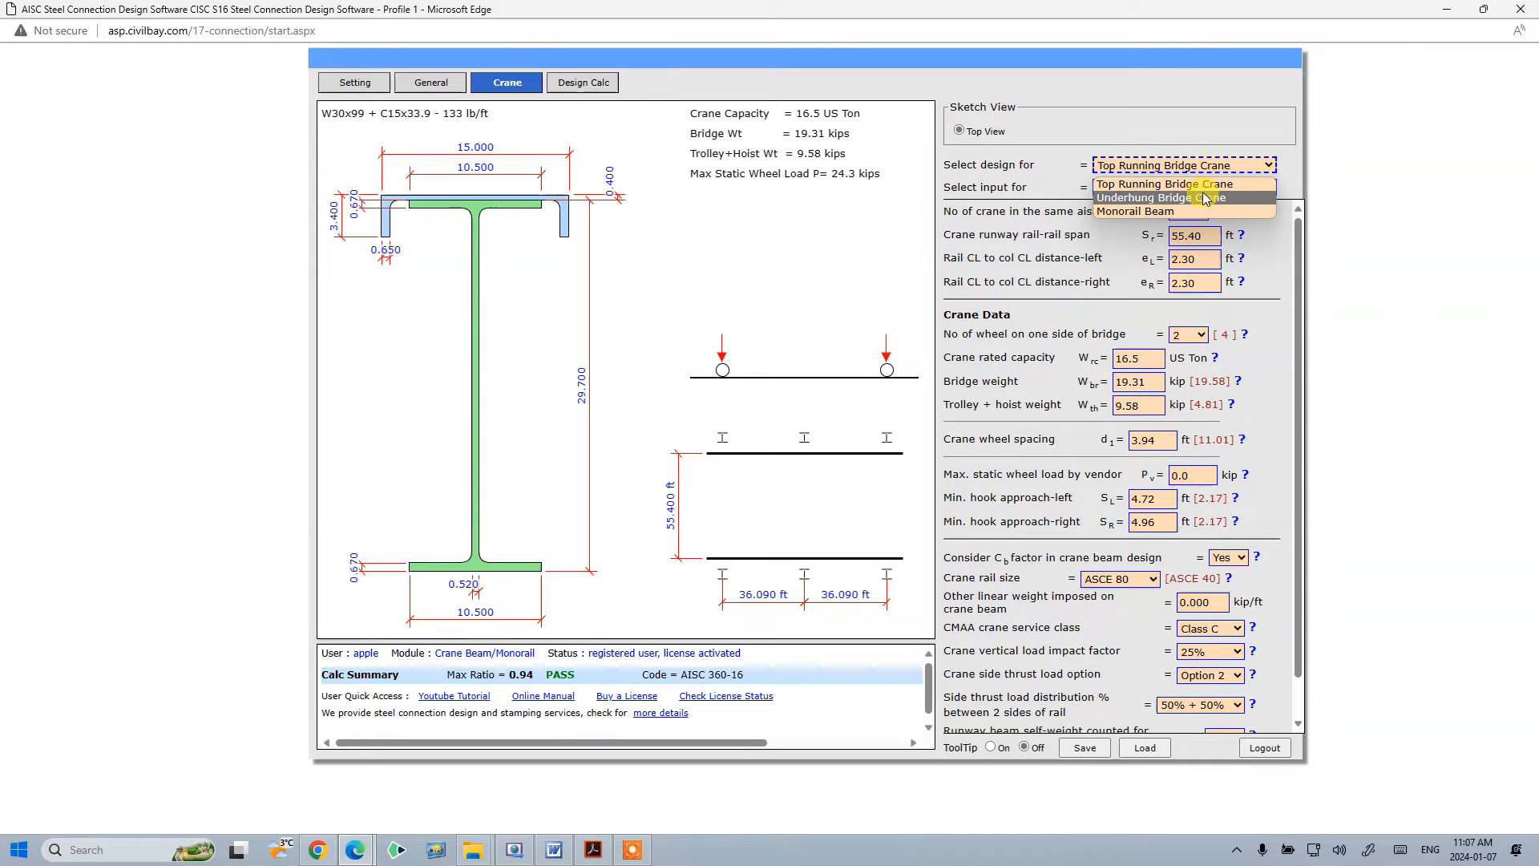
{"action": "left_click", "coordinate": [1058, 168]}
{"action": "left_click", "coordinate": [1182, 191]}
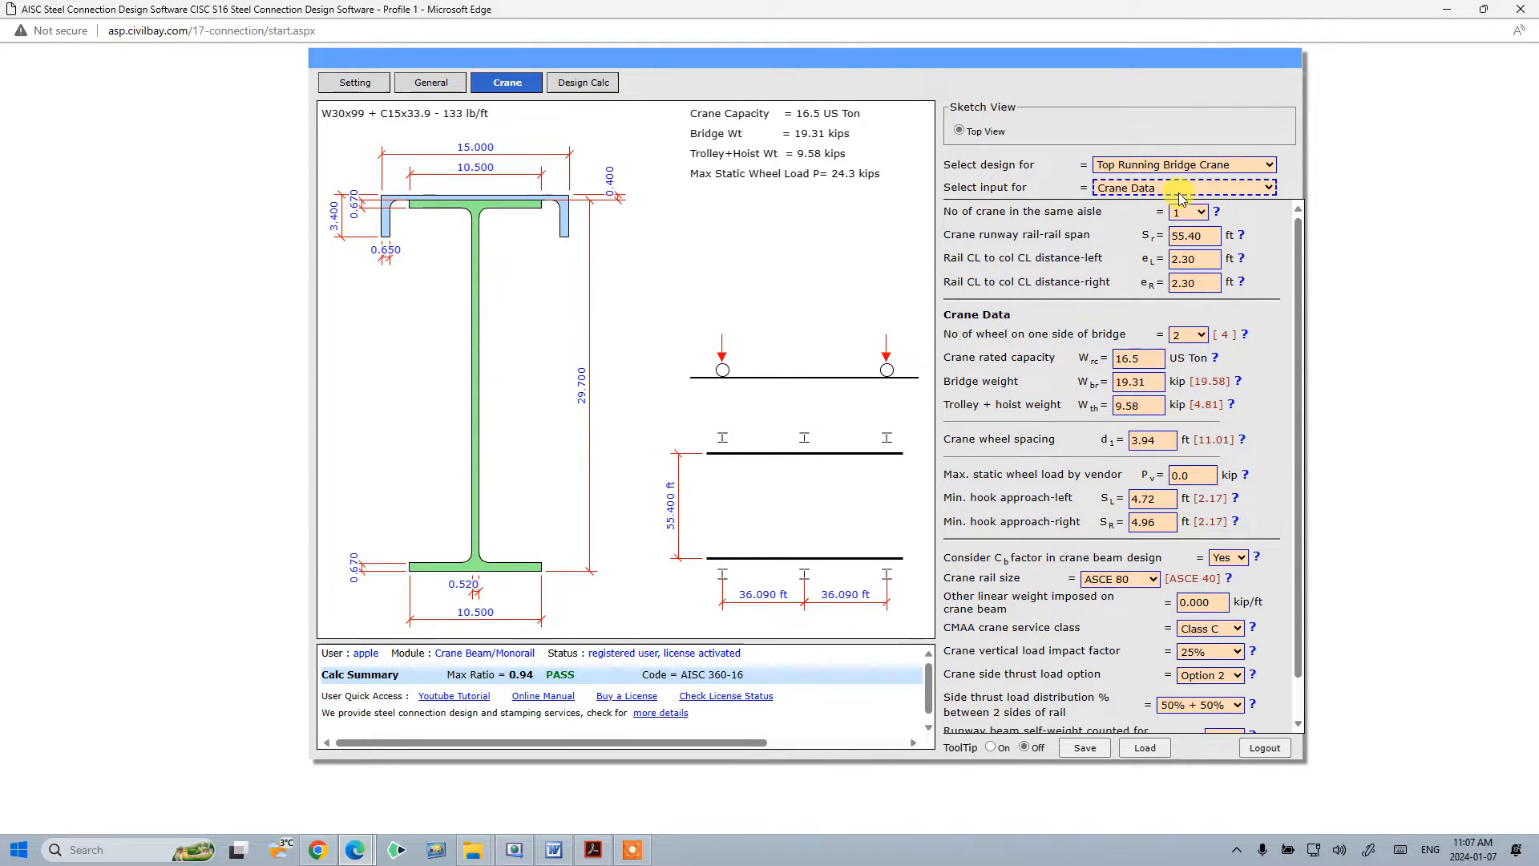
{"action": "left_click", "coordinate": [1193, 208]}
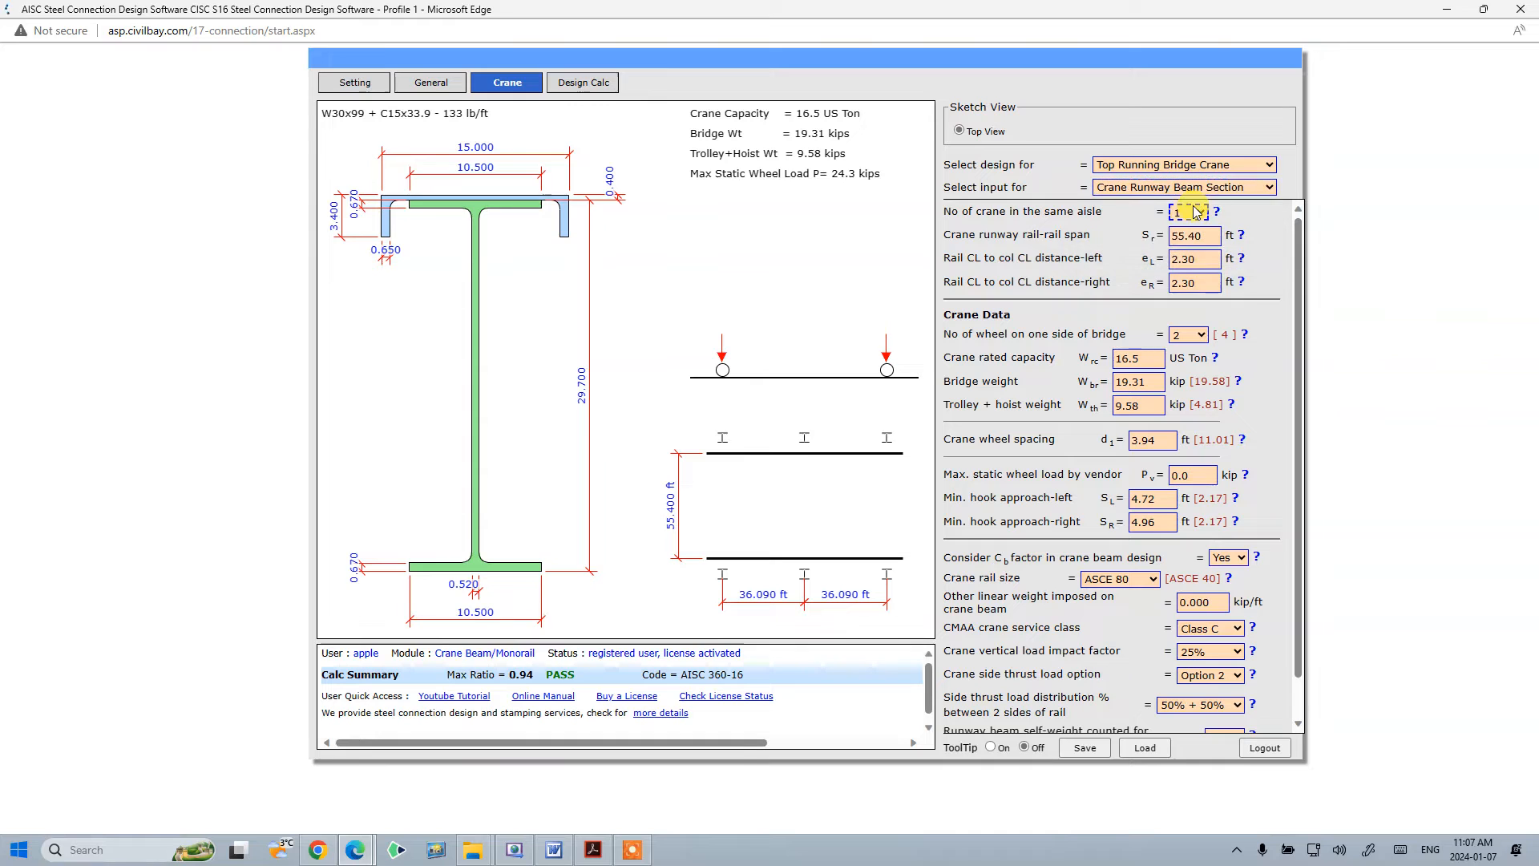
{"action": "left_click", "coordinate": [1217, 237]}
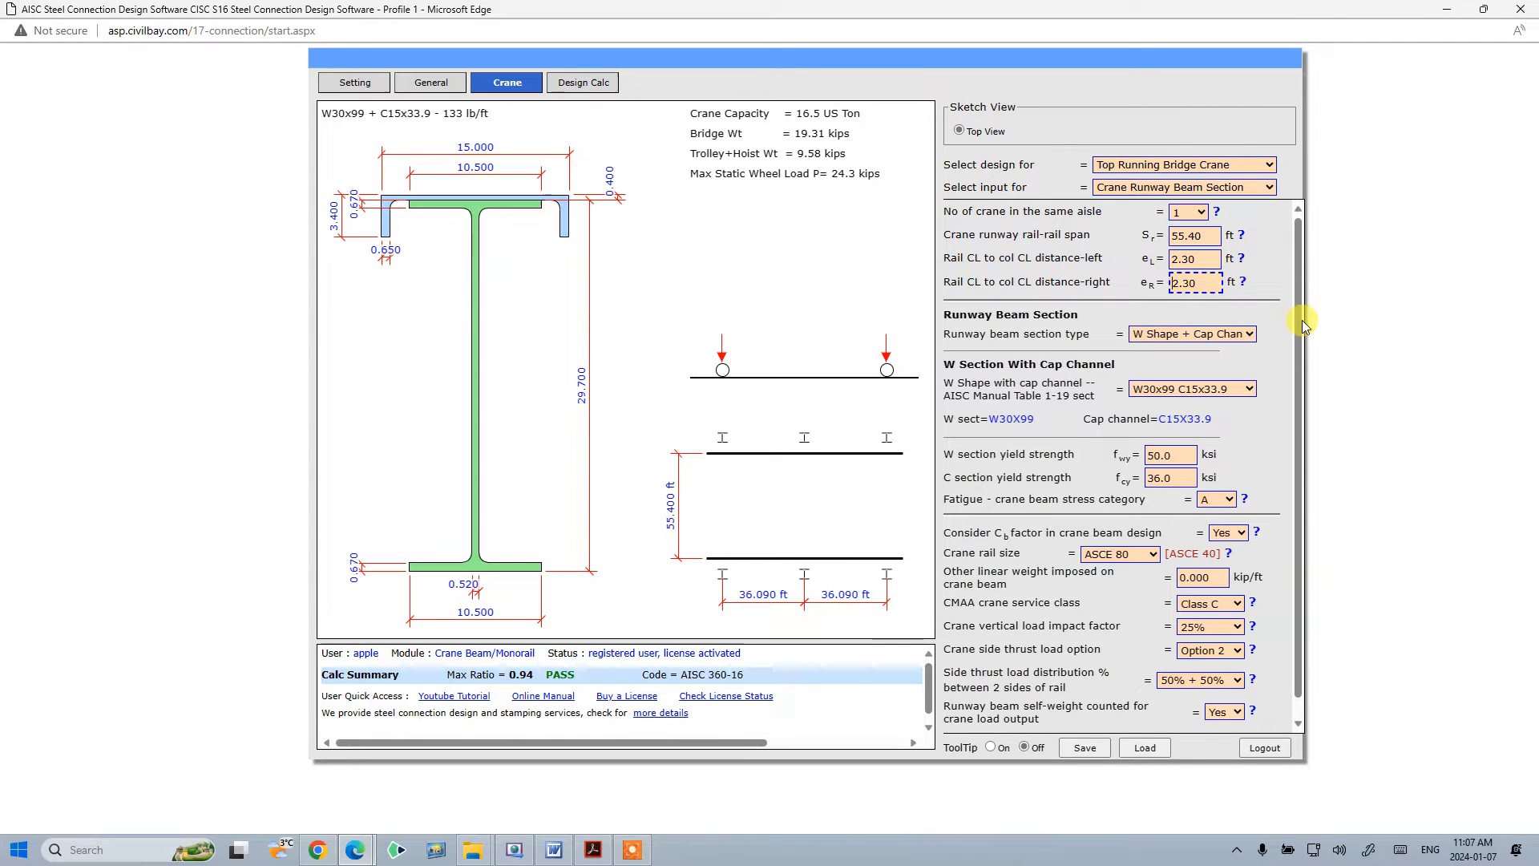
- Switch the input view back to Crane Data and open the design calculation result summary
{"action": "left_click", "coordinate": [1221, 191]}
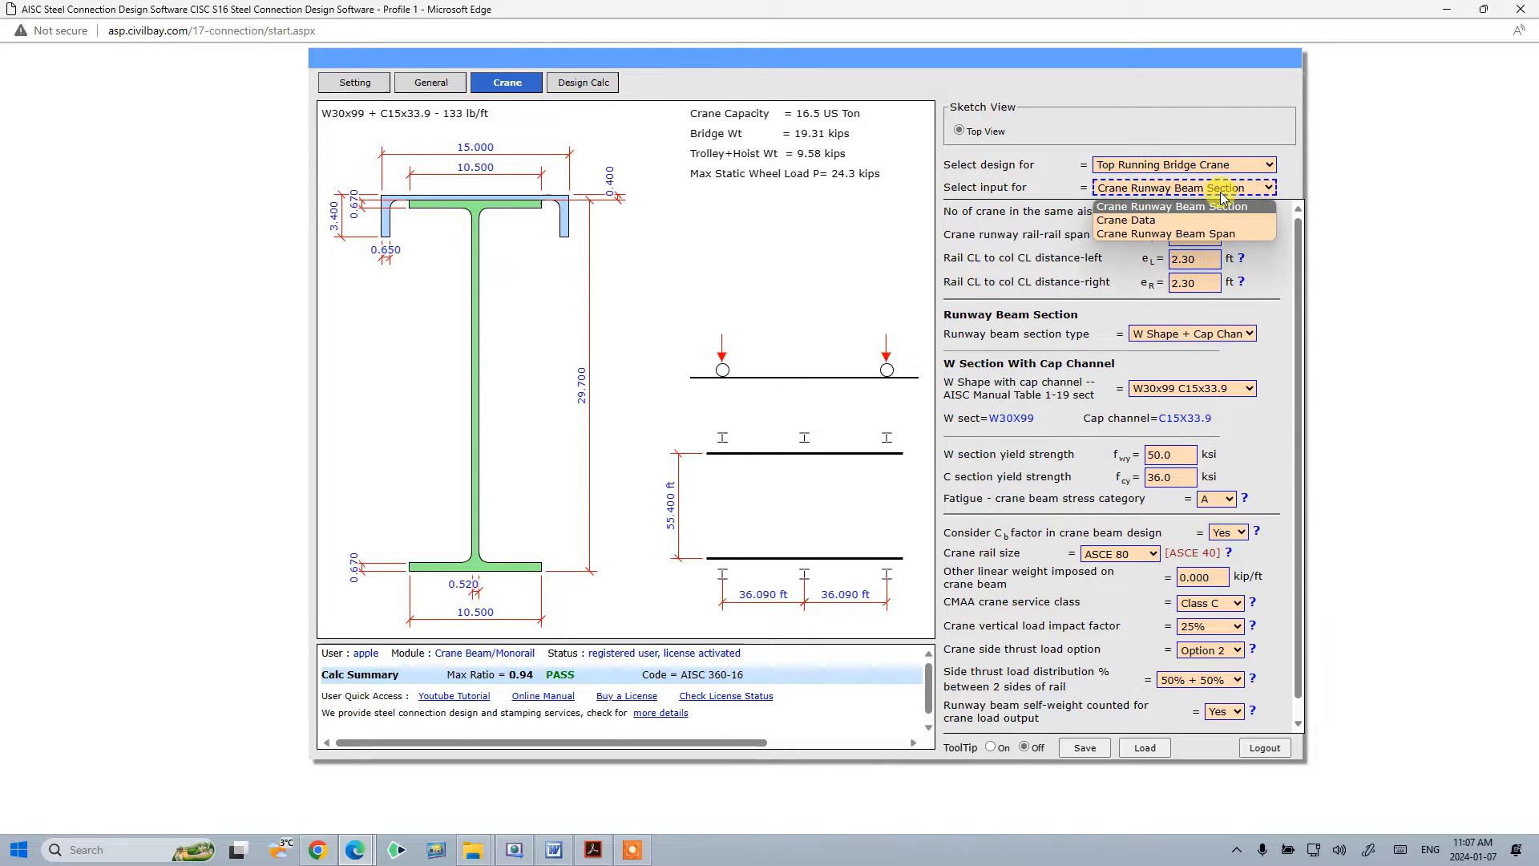
{"action": "left_click", "coordinate": [1180, 220]}
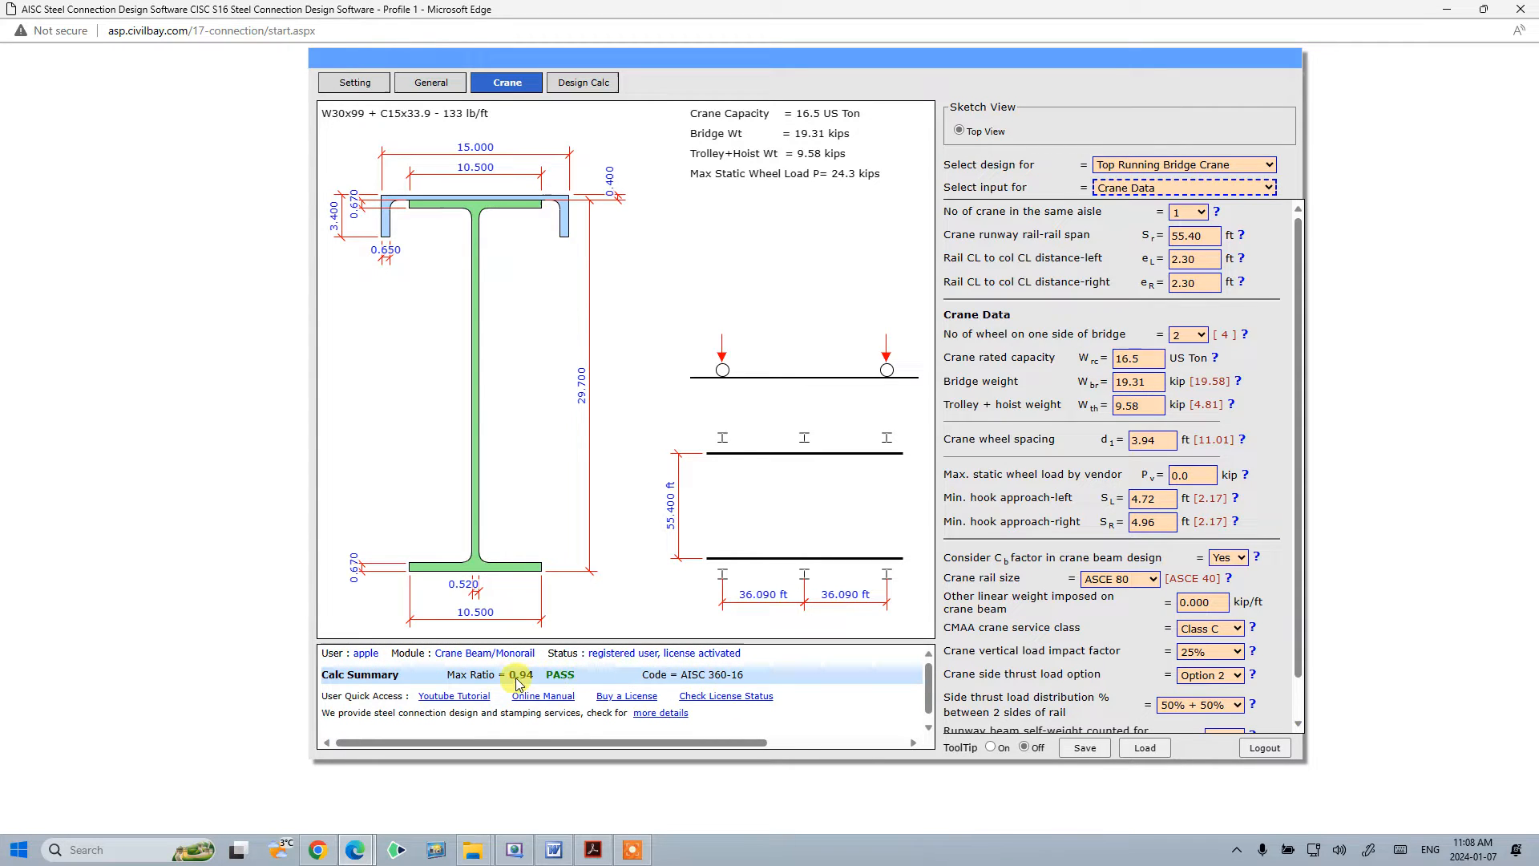
{"action": "left_click", "coordinate": [751, 694]}
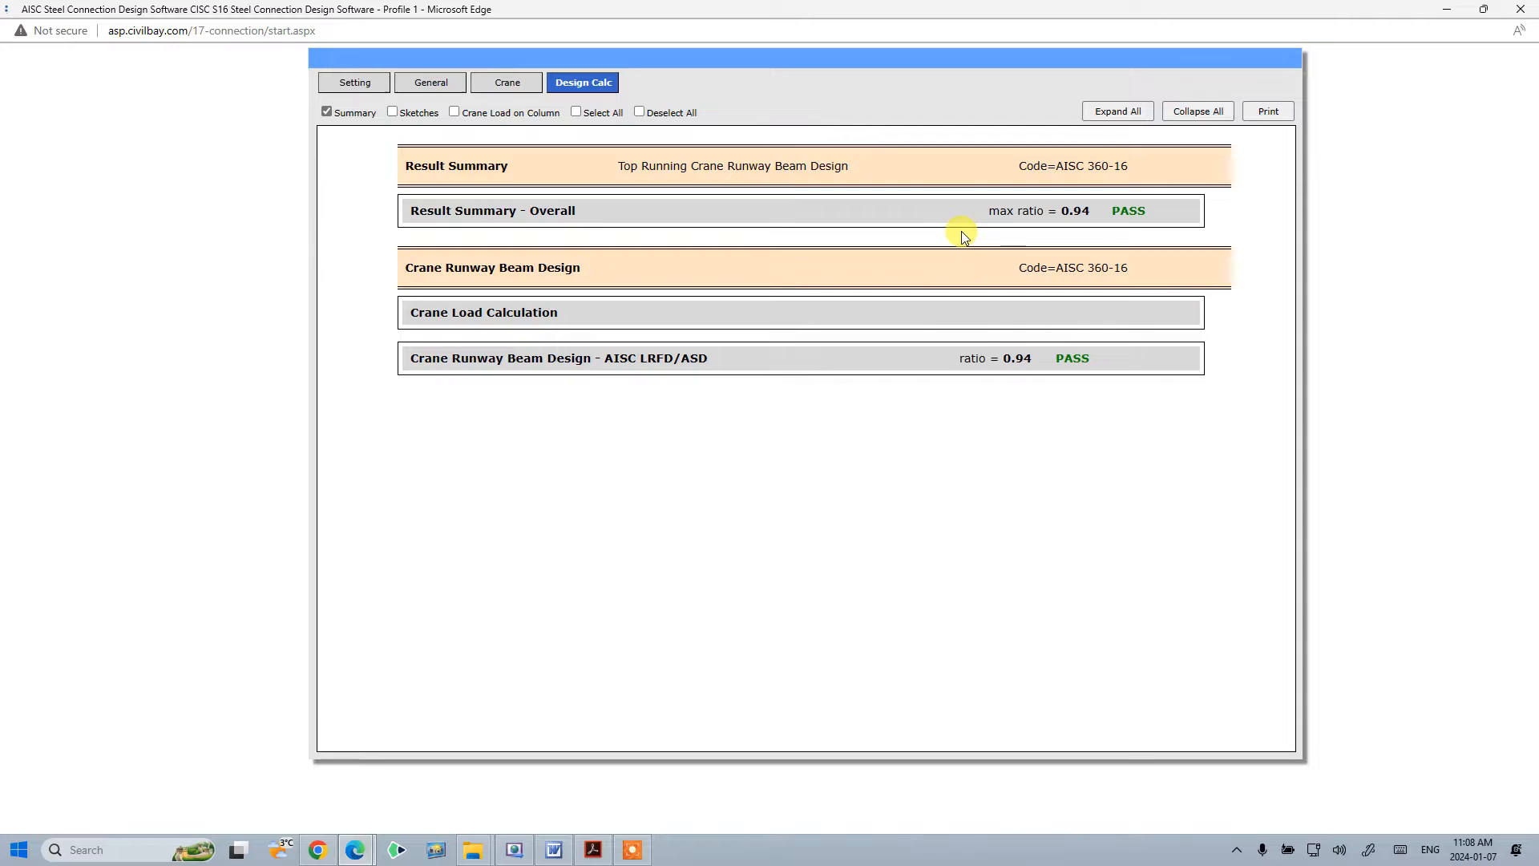
- Expand the overall result summary and return to the Crane input page
{"action": "left_click", "coordinate": [1138, 213]}
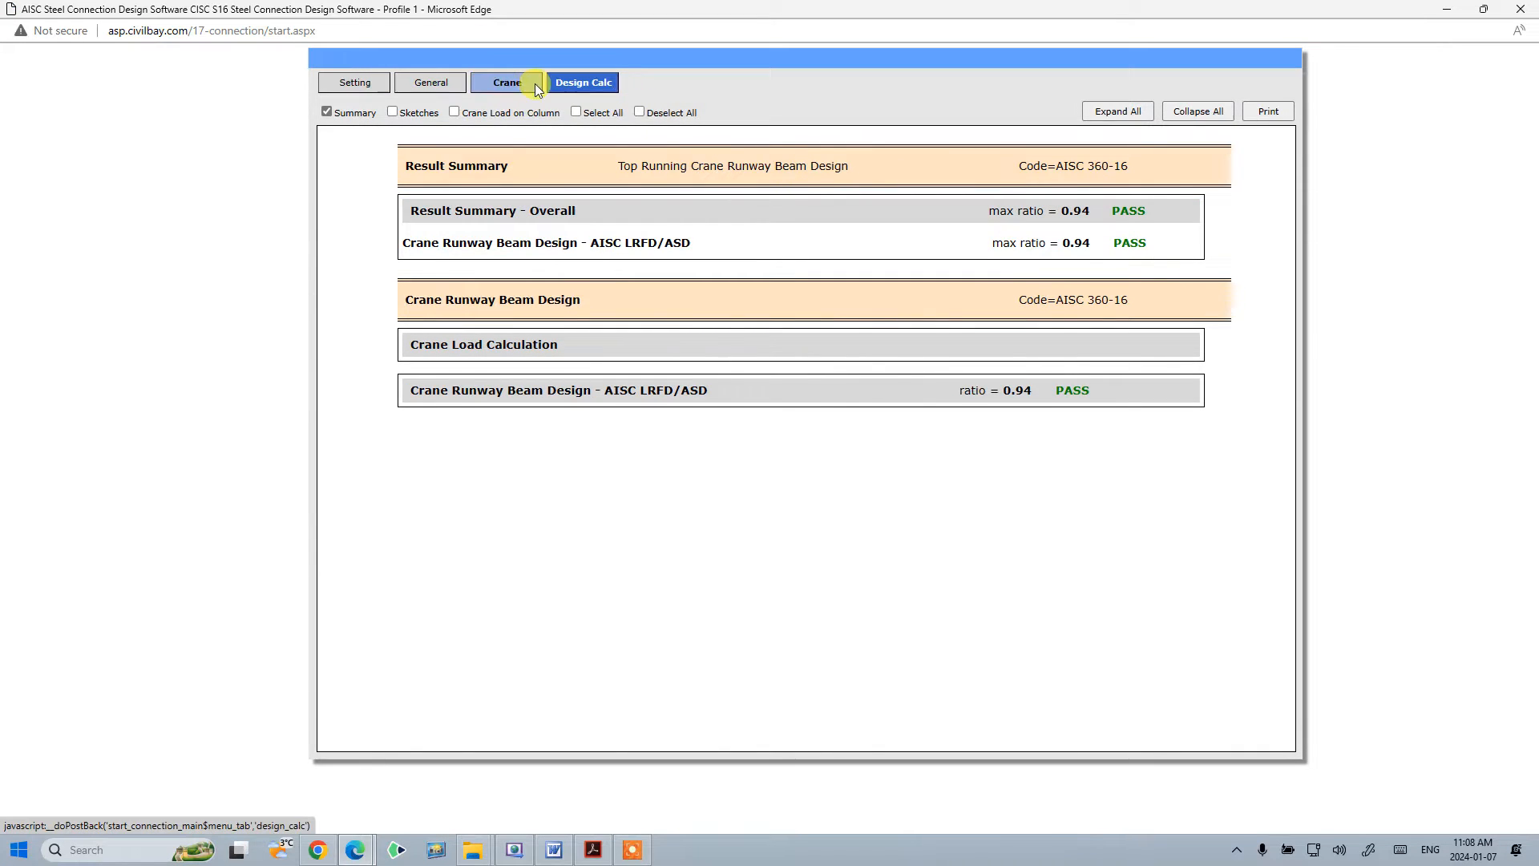
{"action": "left_click", "coordinate": [513, 87]}
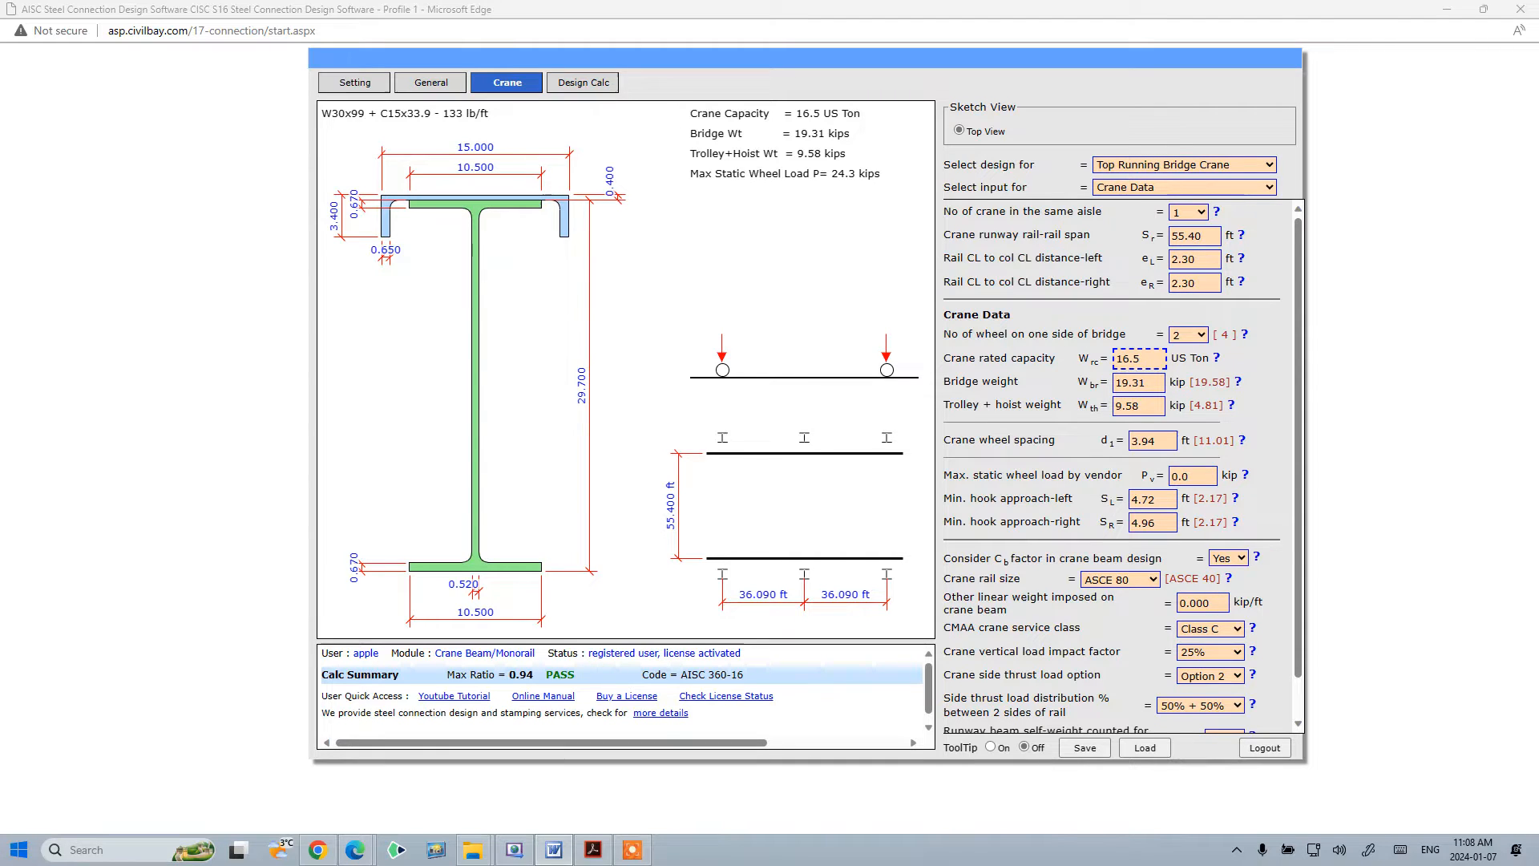
{"action": "left_click", "coordinate": [1085, 749]}
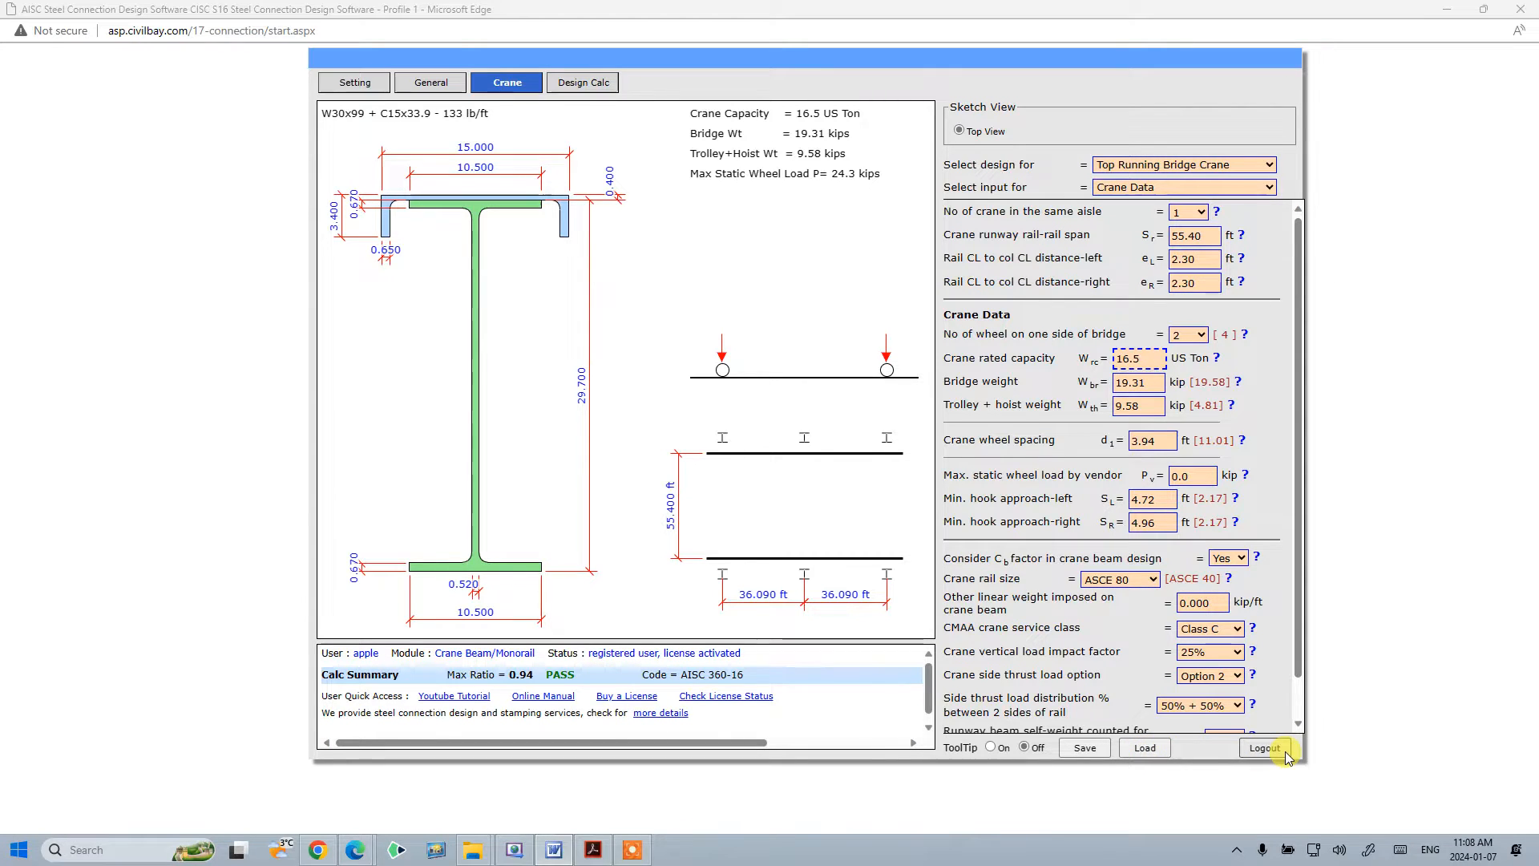
{"action": "scroll", "coordinate": [1140, 681], "scroll_direction": "down", "scroll_amount": 1}
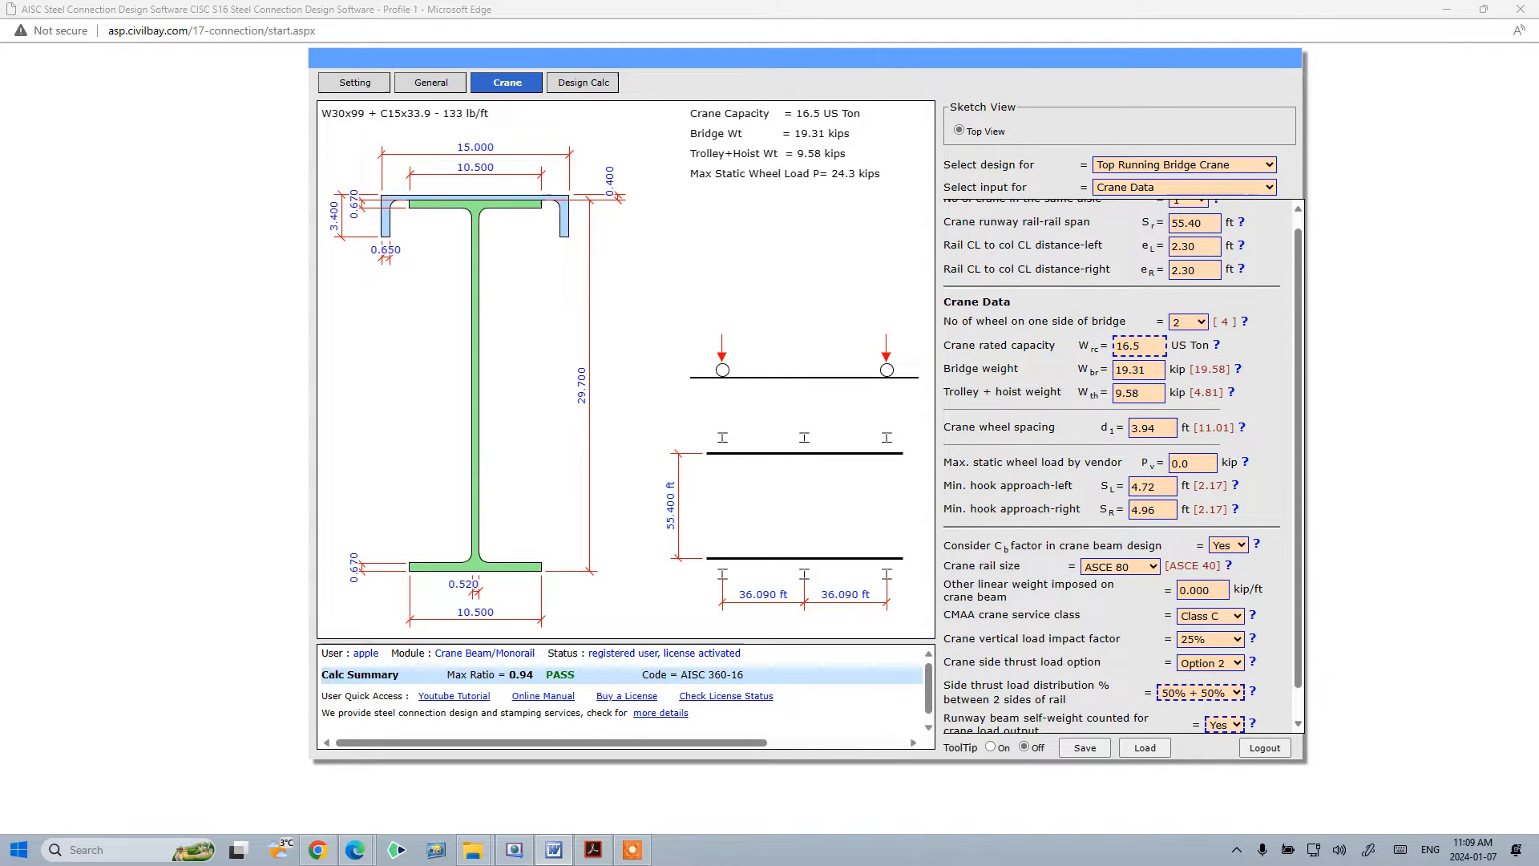
- Review the available crane design types in the design selection list, keeping Top Running Bridge Crane
{"action": "left_click", "coordinate": [1117, 171]}
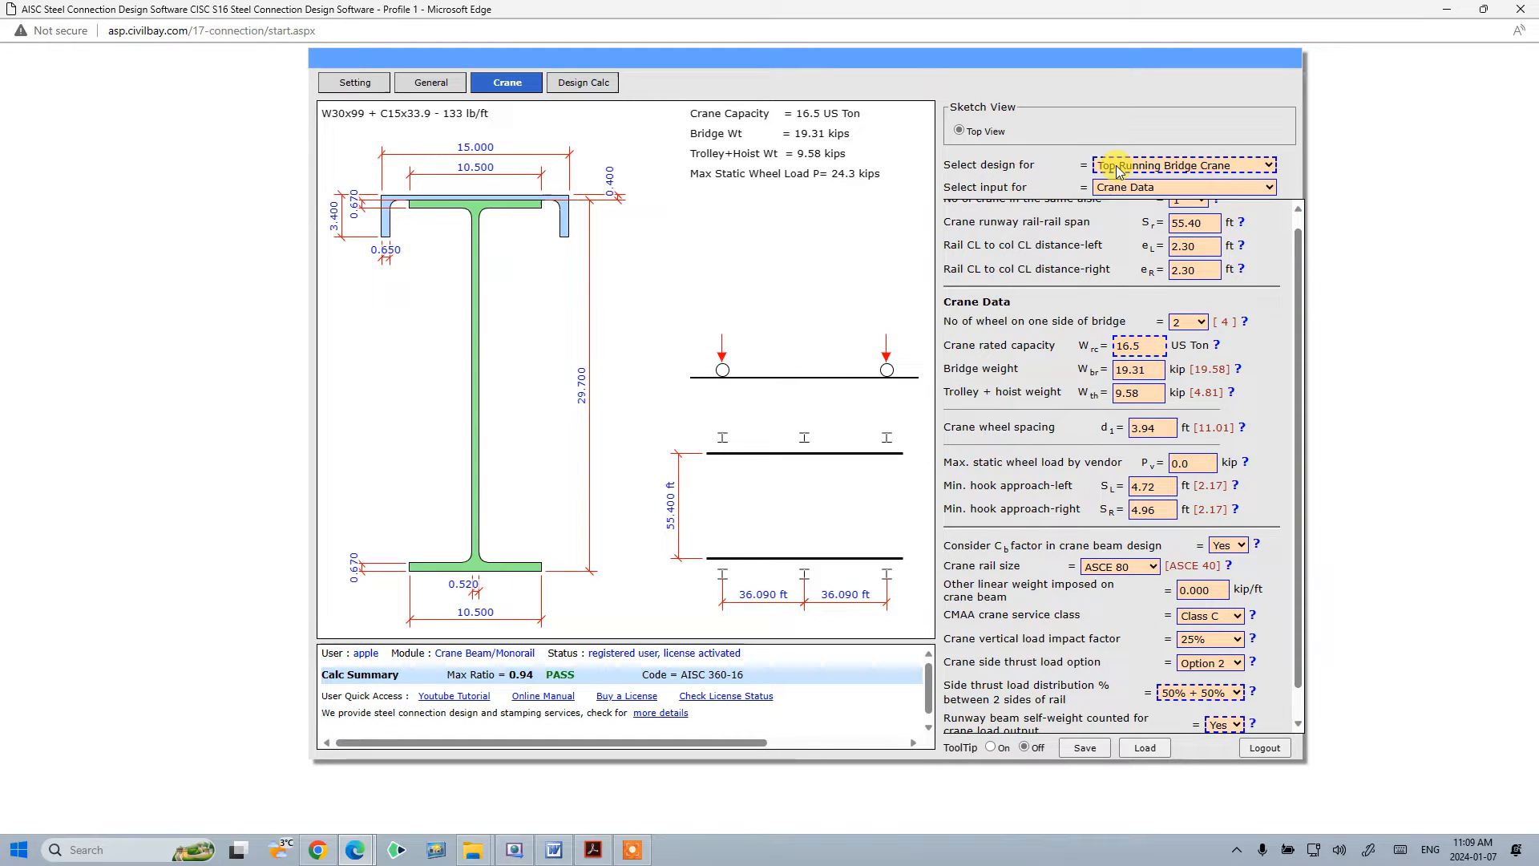
{"action": "left_click", "coordinate": [986, 172]}
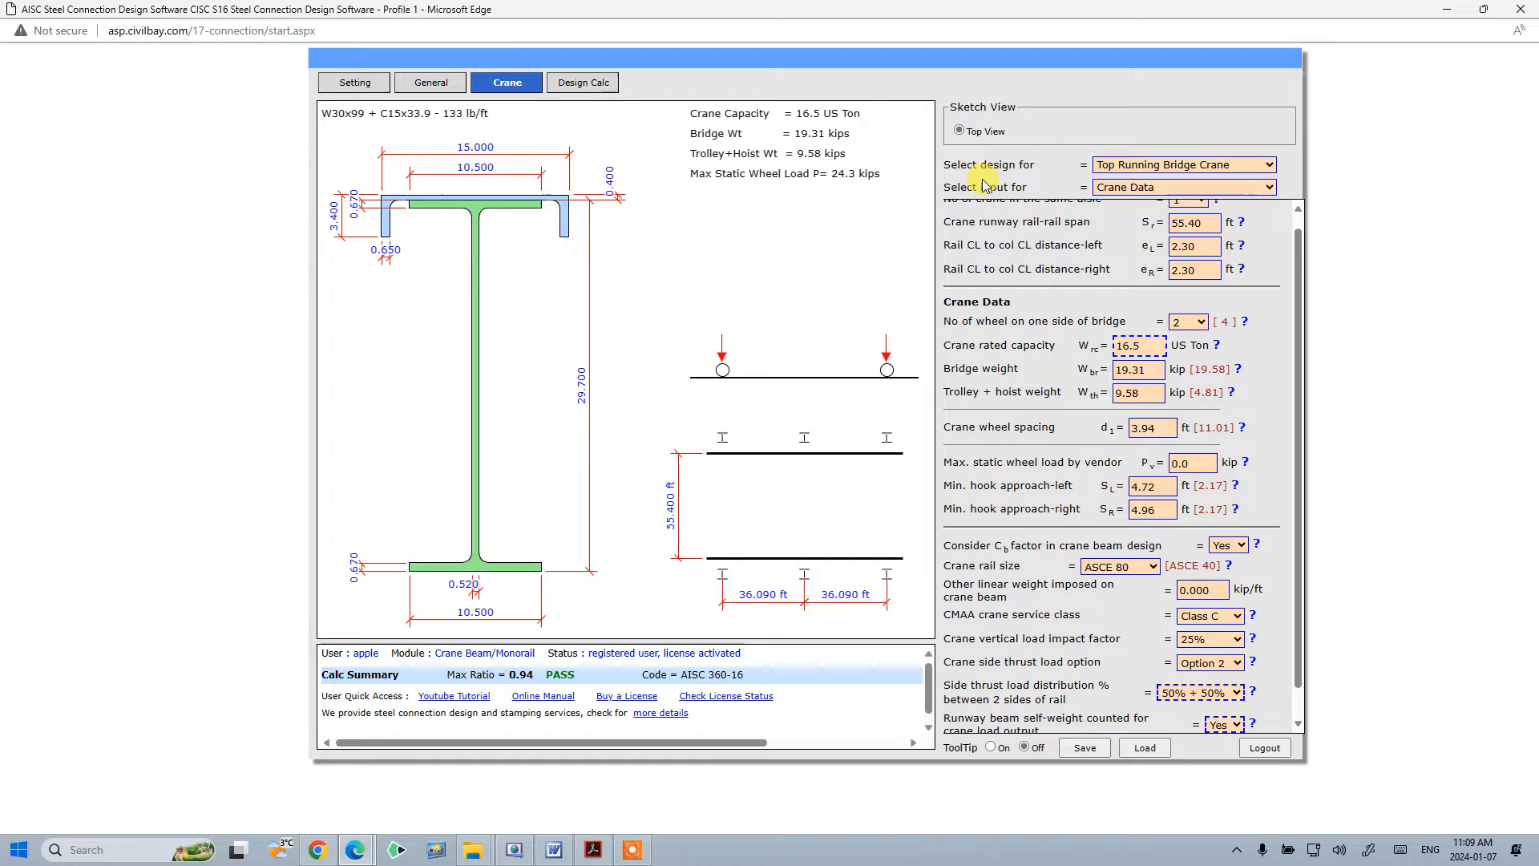
{"action": "mouse_move", "coordinate": [1300, 254]}
{"action": "left_mouse_down"}
{"action": "mouse_move", "coordinate": [1301, 332]}
{"action": "mouse_move", "coordinate": [1306, 228]}
{"action": "left_mouse_up"}
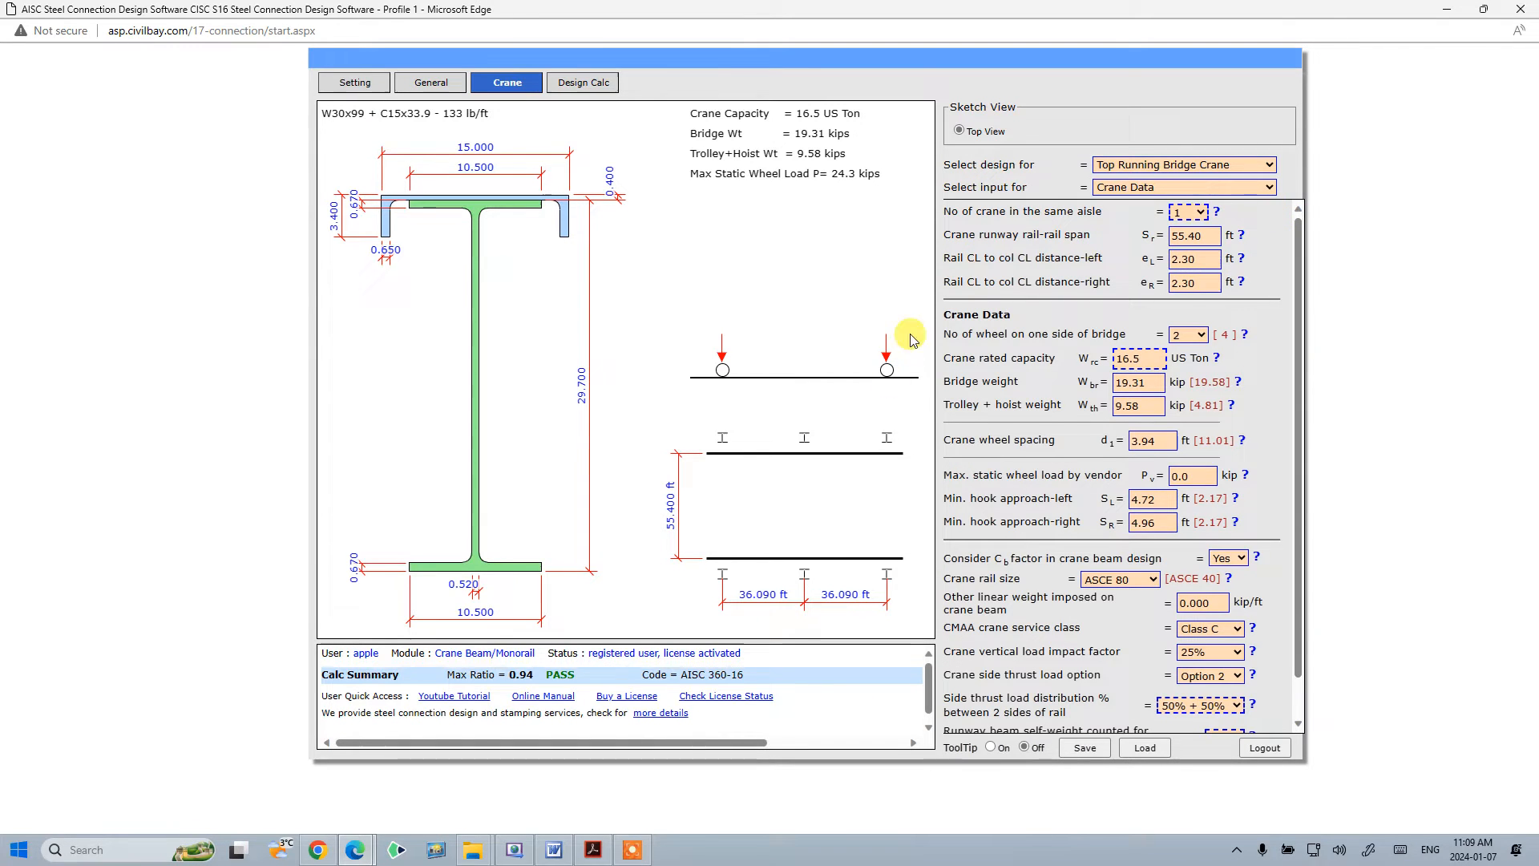
{"action": "left_click", "coordinate": [1105, 210]}
{"action": "left_click", "coordinate": [1132, 189]}
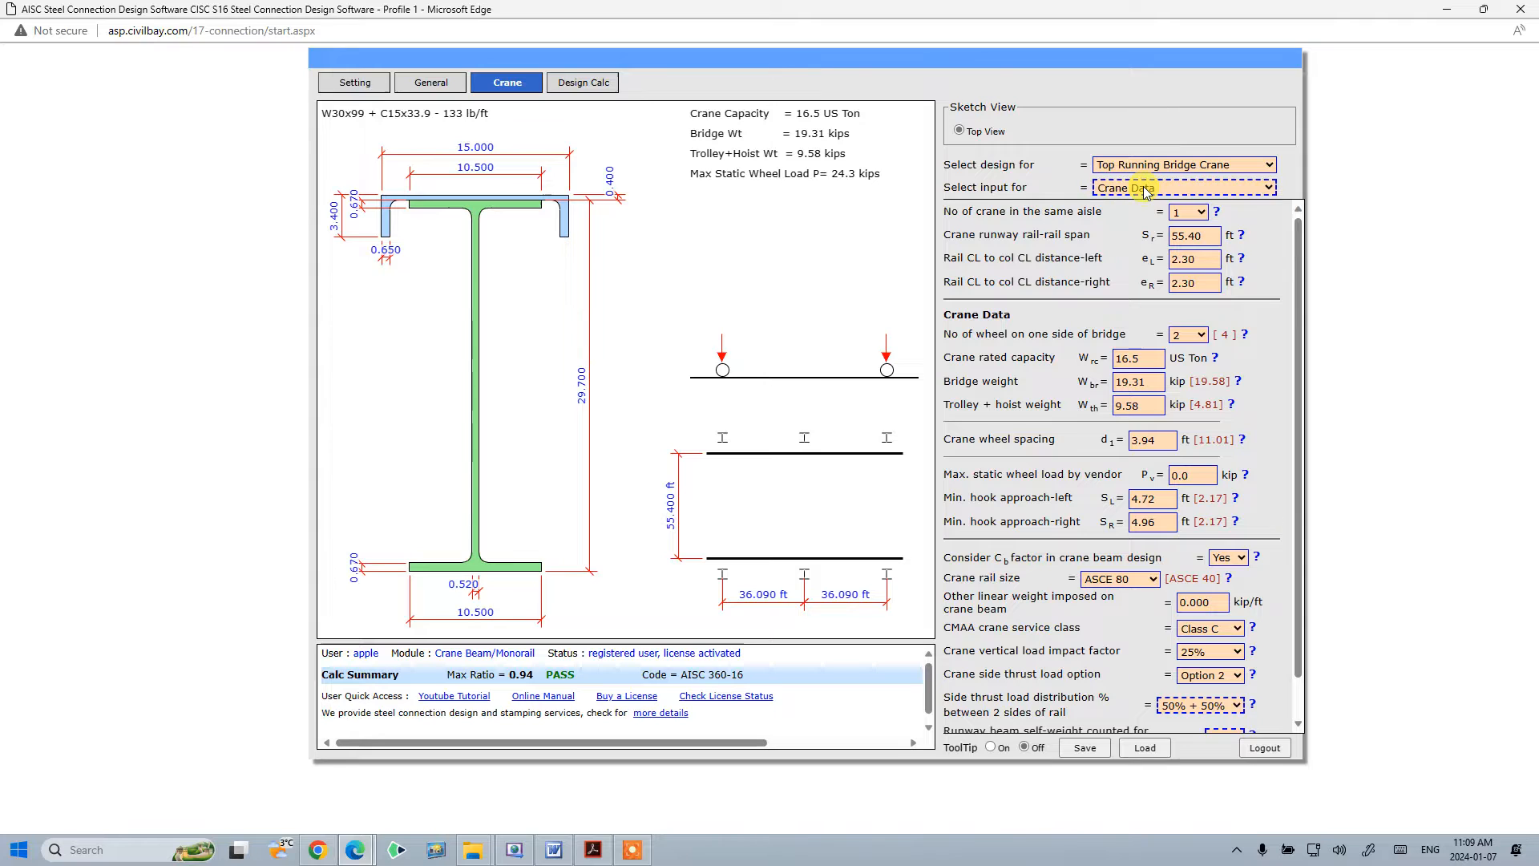
{"action": "left_click", "coordinate": [1144, 192]}
{"action": "left_click", "coordinate": [1144, 192]}
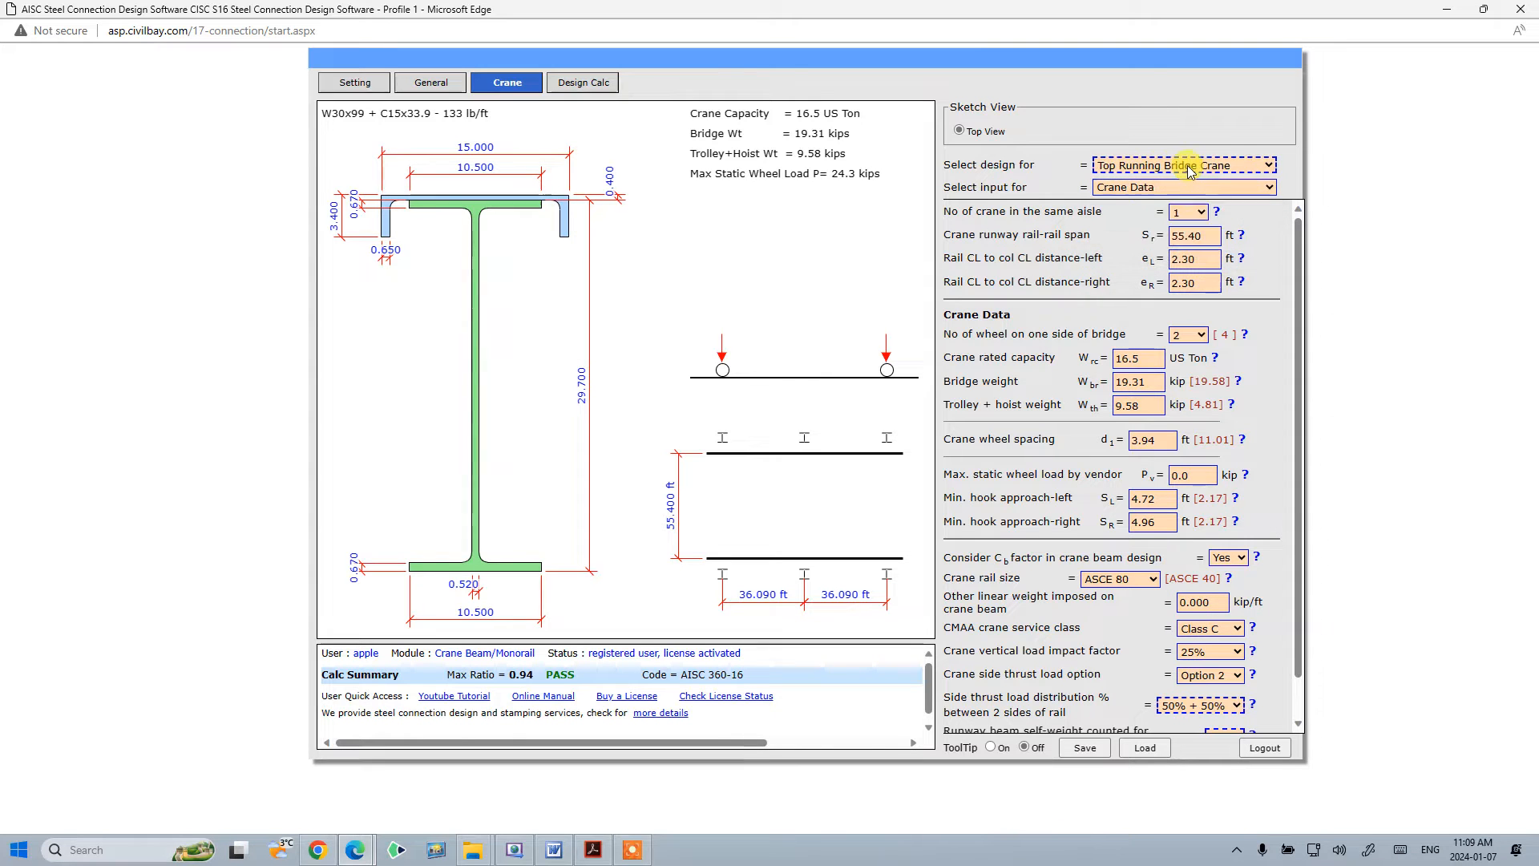
{"action": "left_click", "coordinate": [1190, 168]}
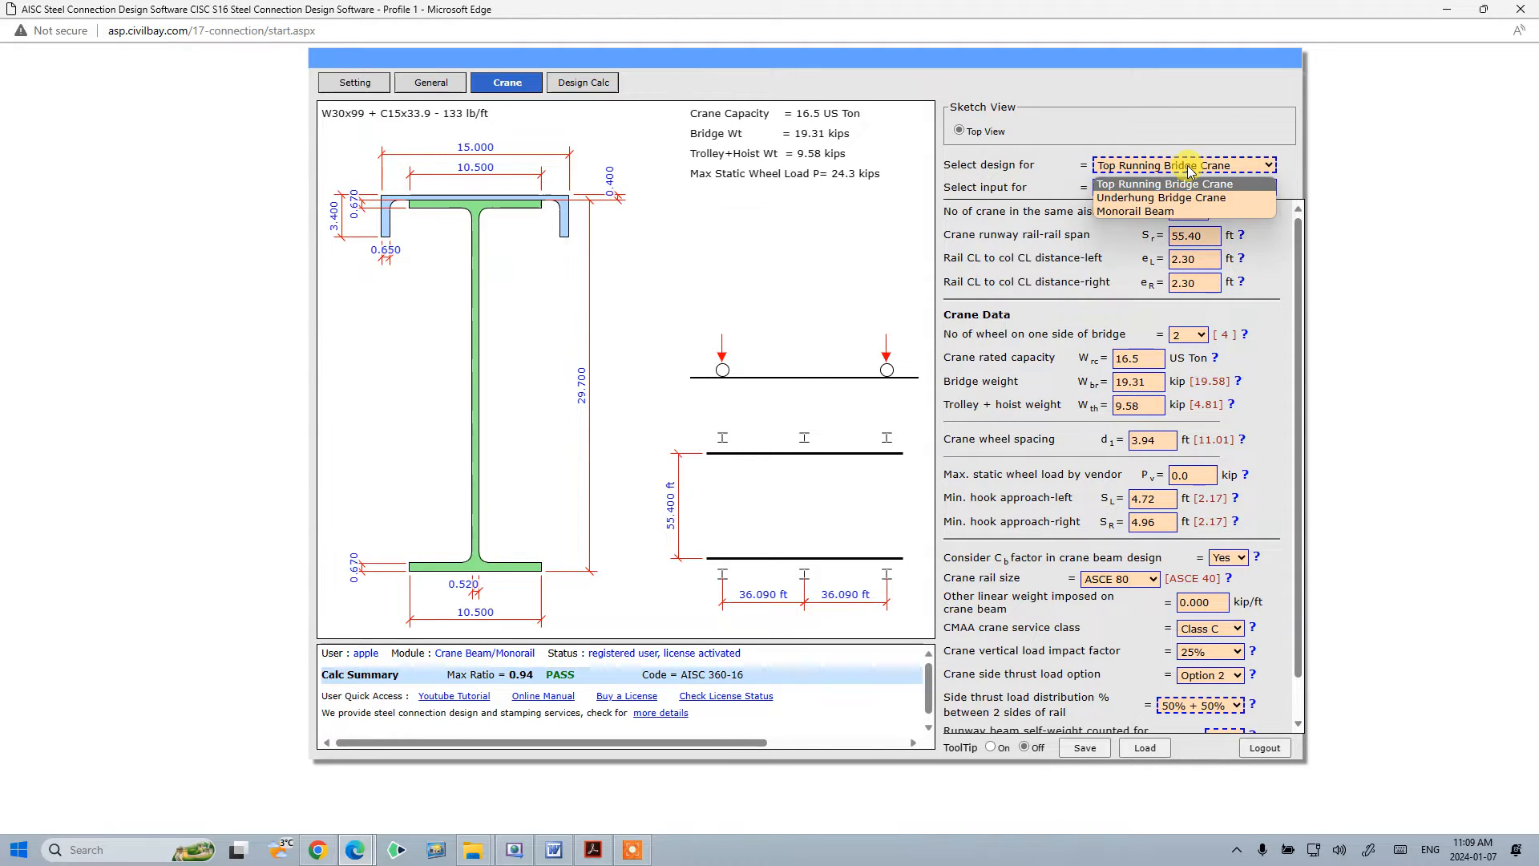
{"action": "key", "text": "Up"}
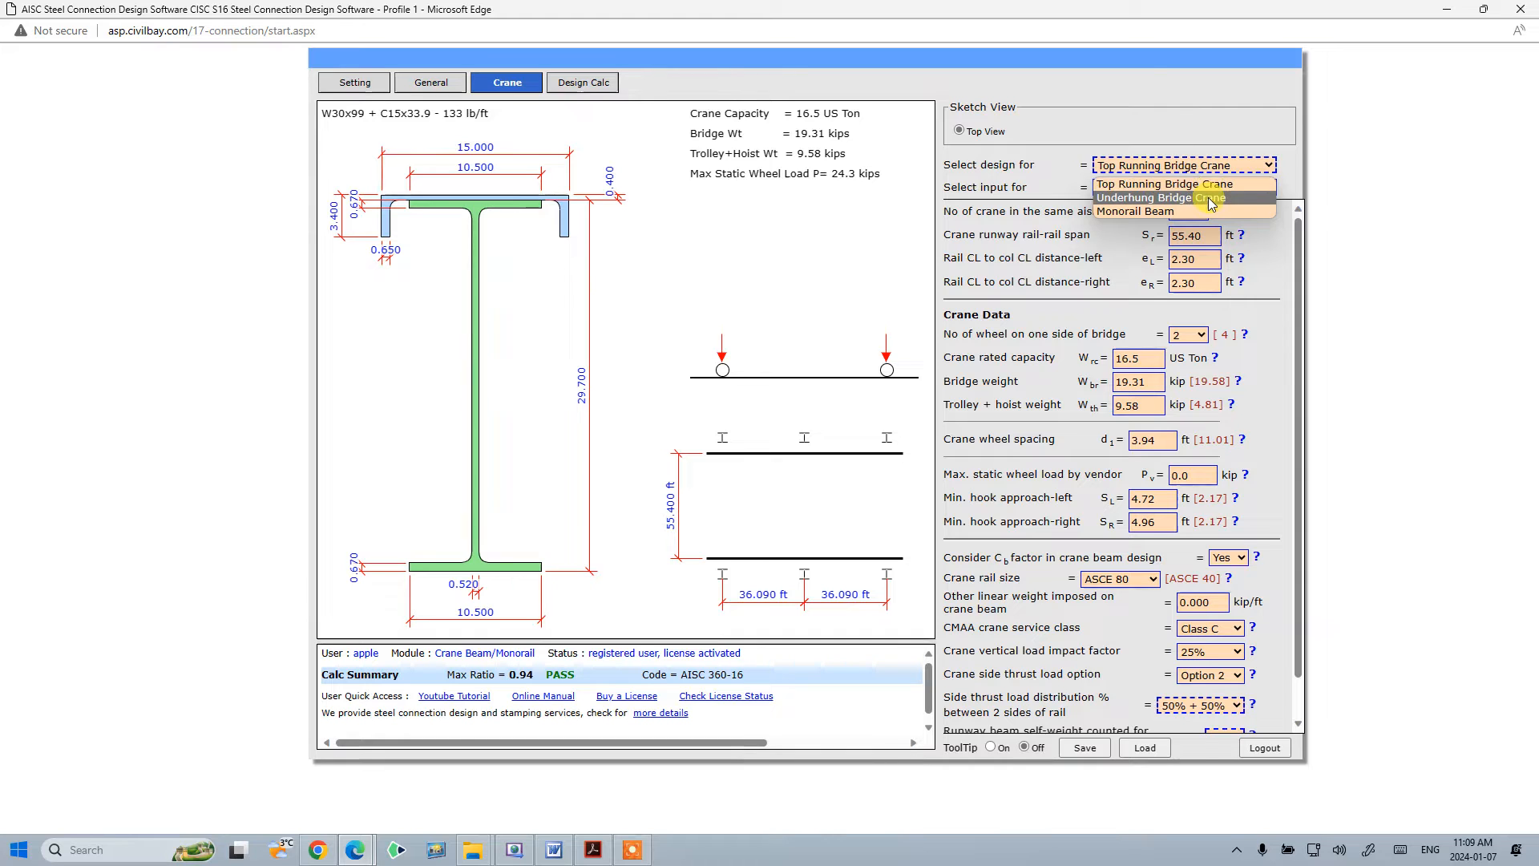
{"action": "left_click", "coordinate": [1186, 217]}
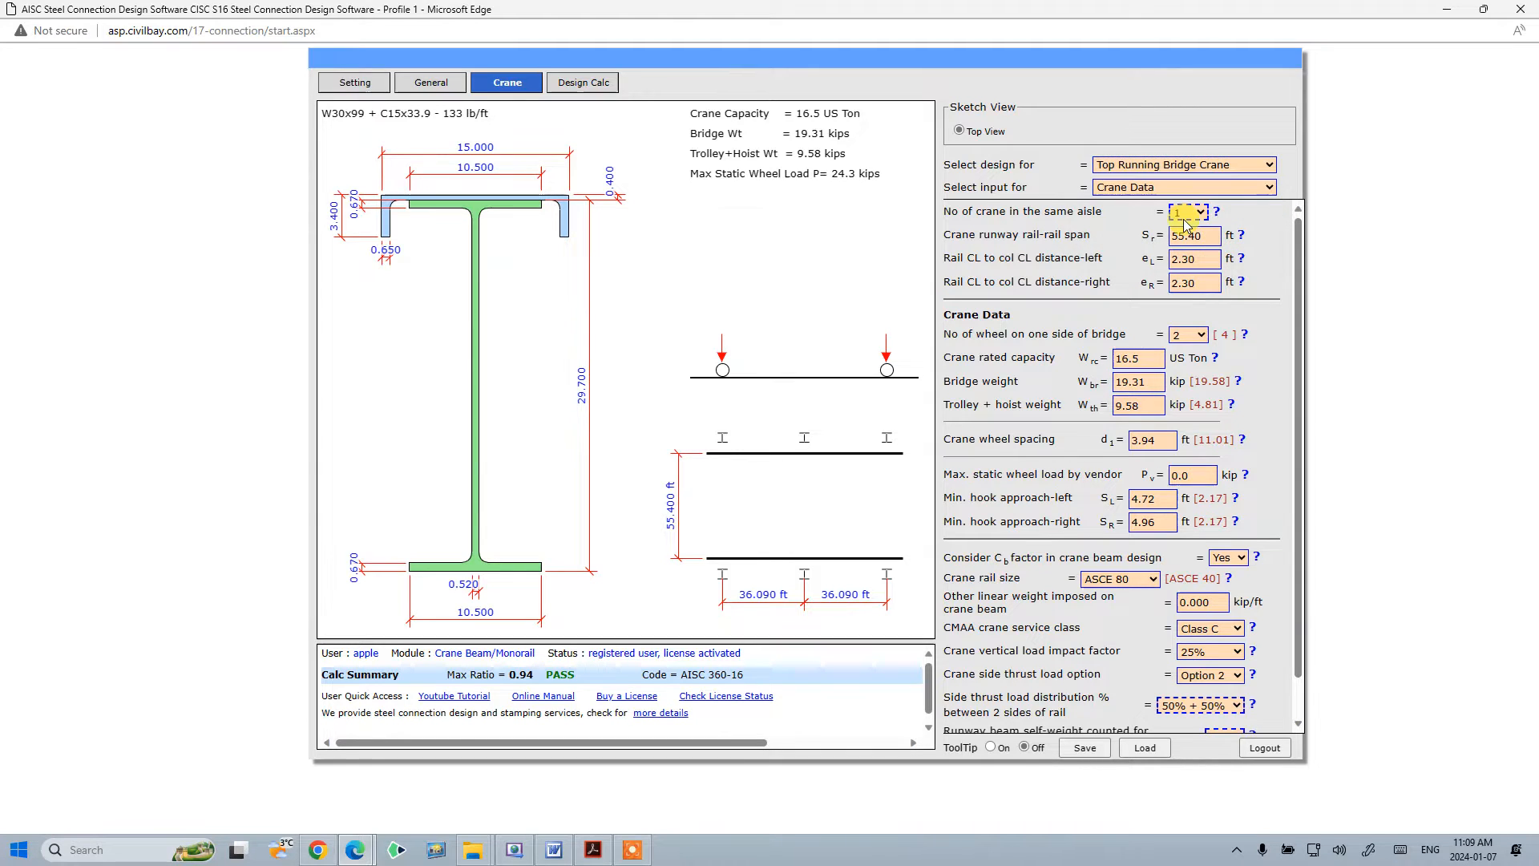
{"action": "left_click", "coordinate": [1167, 174]}
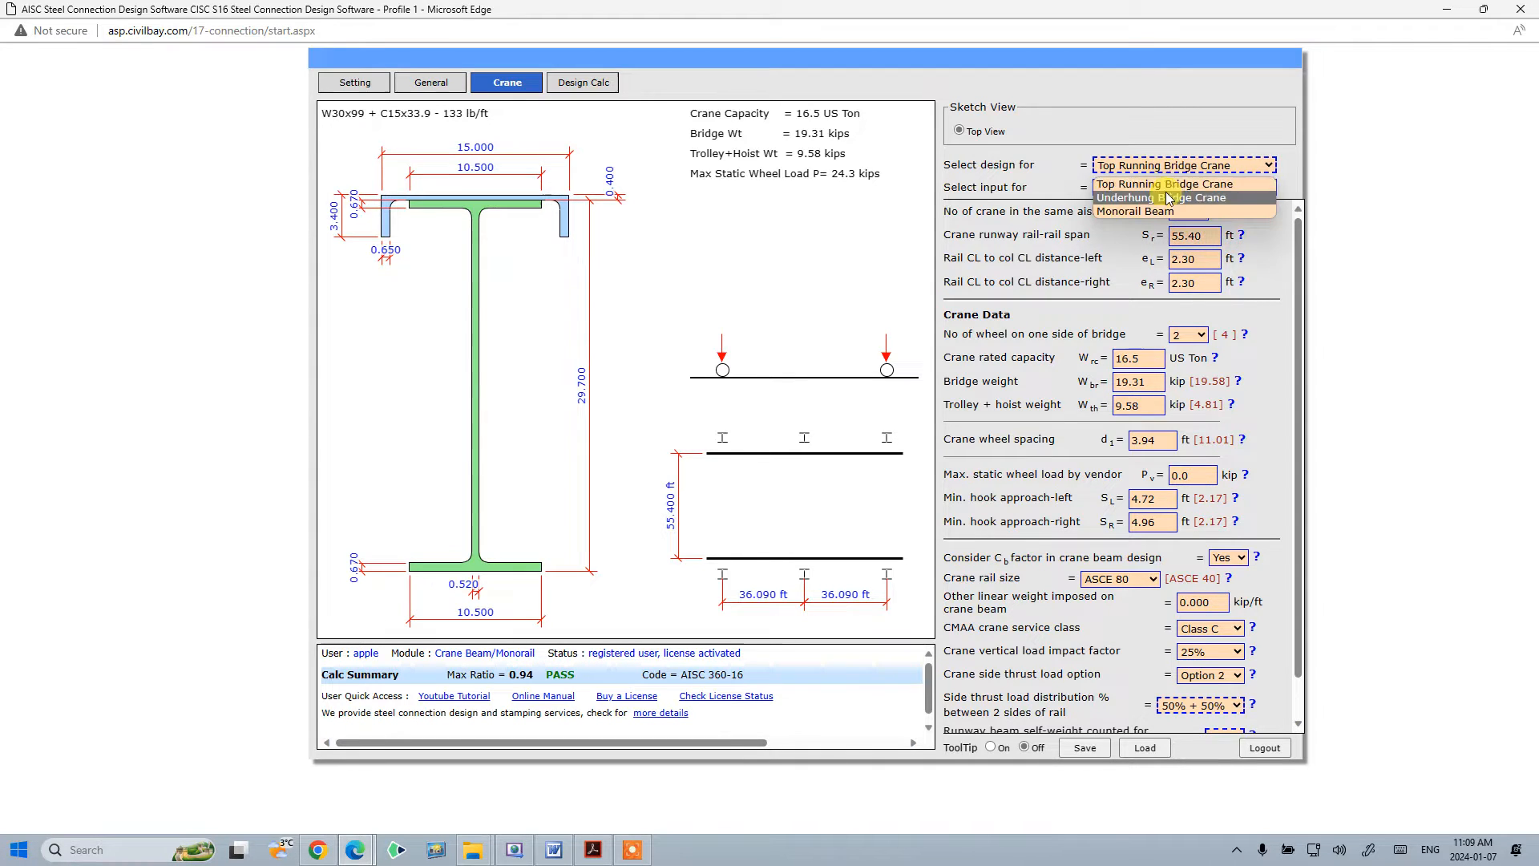
{"action": "left_click", "coordinate": [1169, 127]}
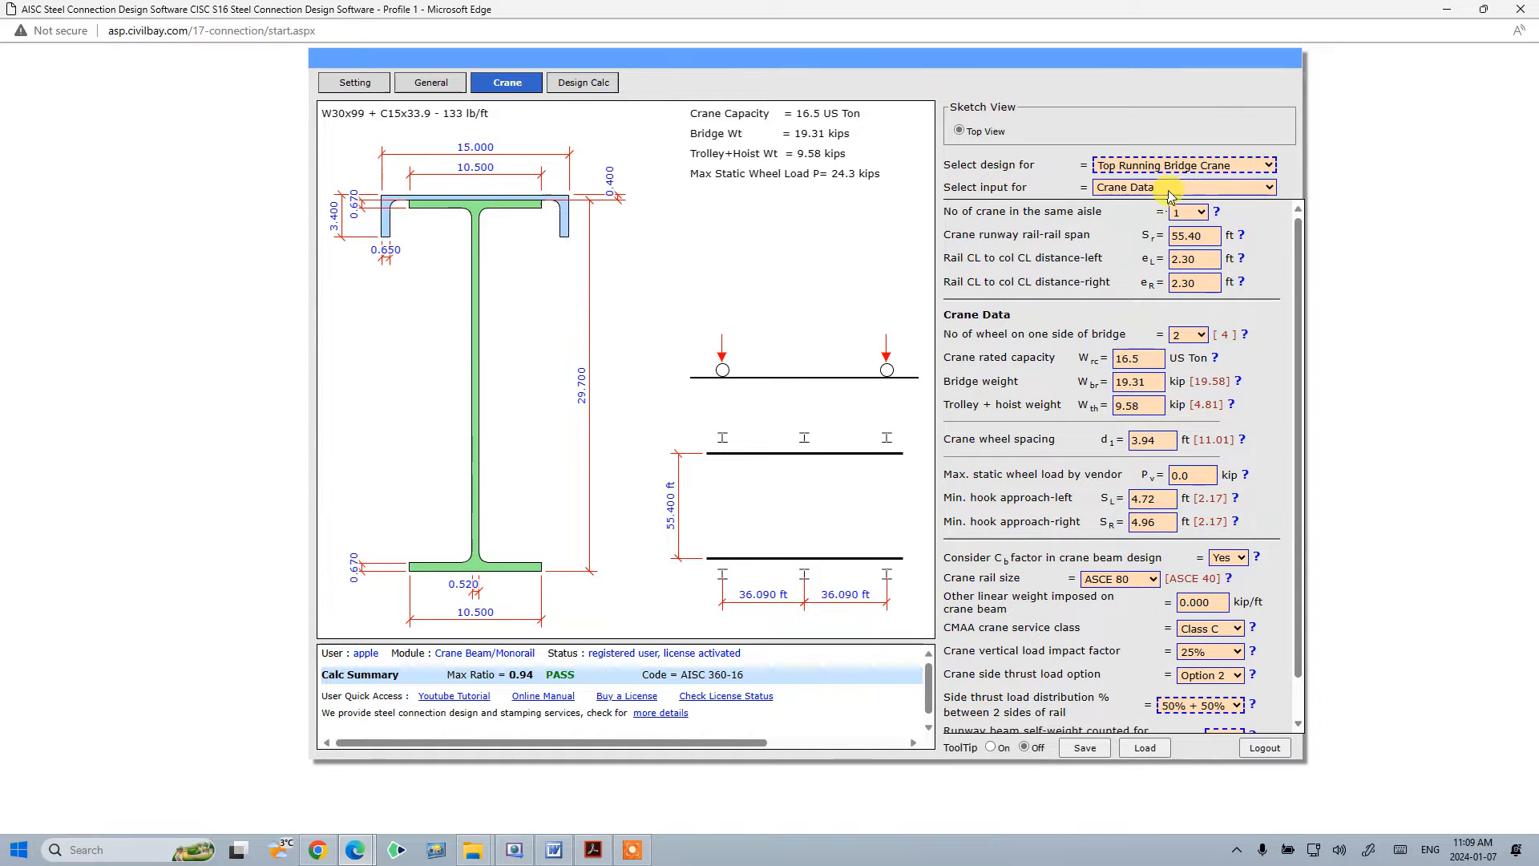
- Switch the input view to Crane Runway Beam Section and back to Crane Data
{"action": "left_click", "coordinate": [1168, 188]}
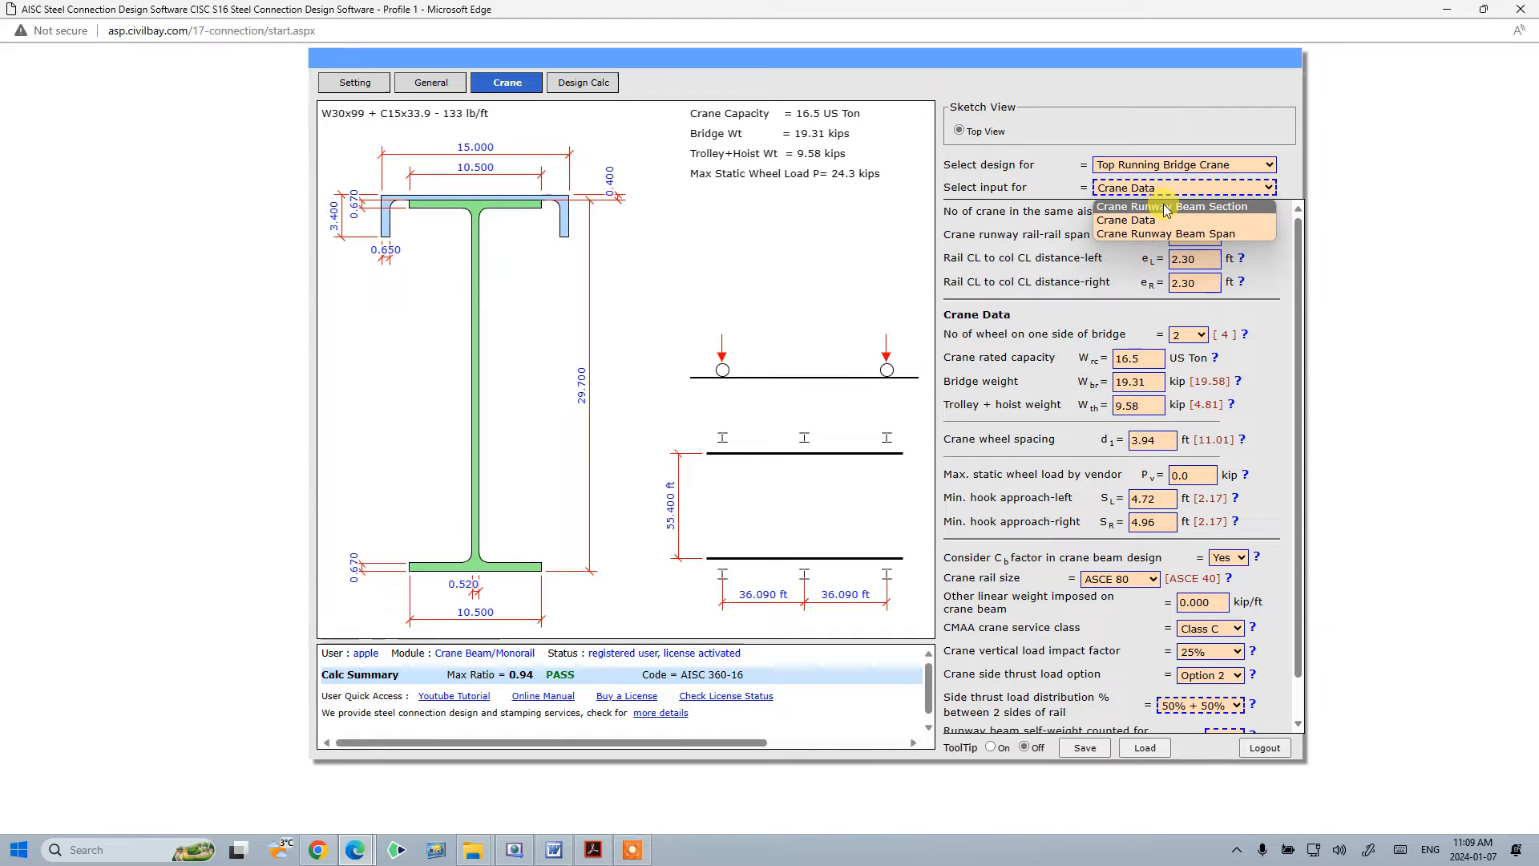
{"action": "left_click", "coordinate": [1166, 208]}
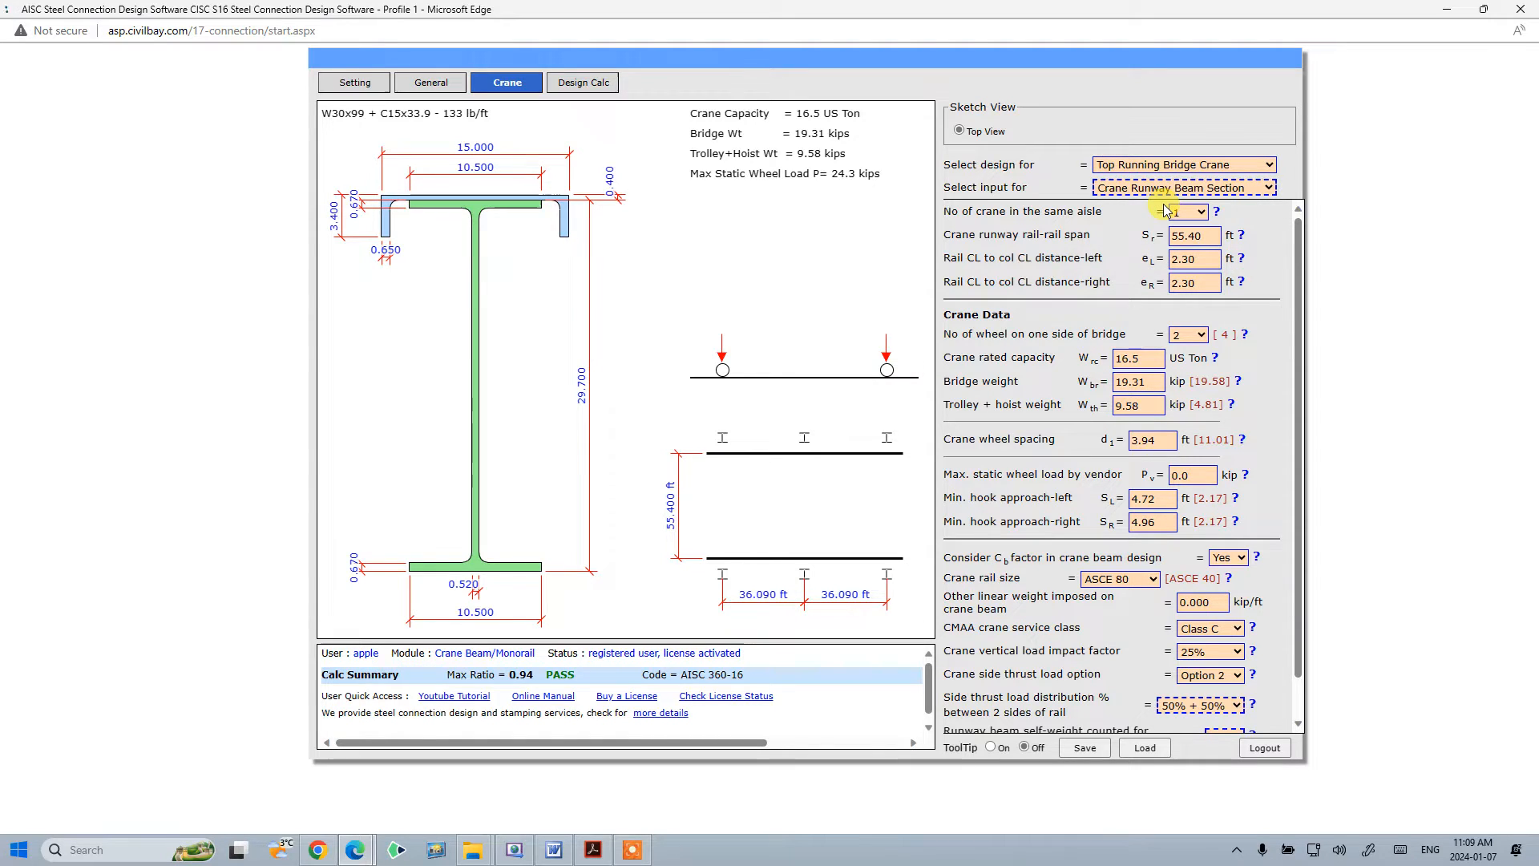
{"action": "left_click", "coordinate": [1225, 187]}
{"action": "left_click", "coordinate": [1218, 221]}
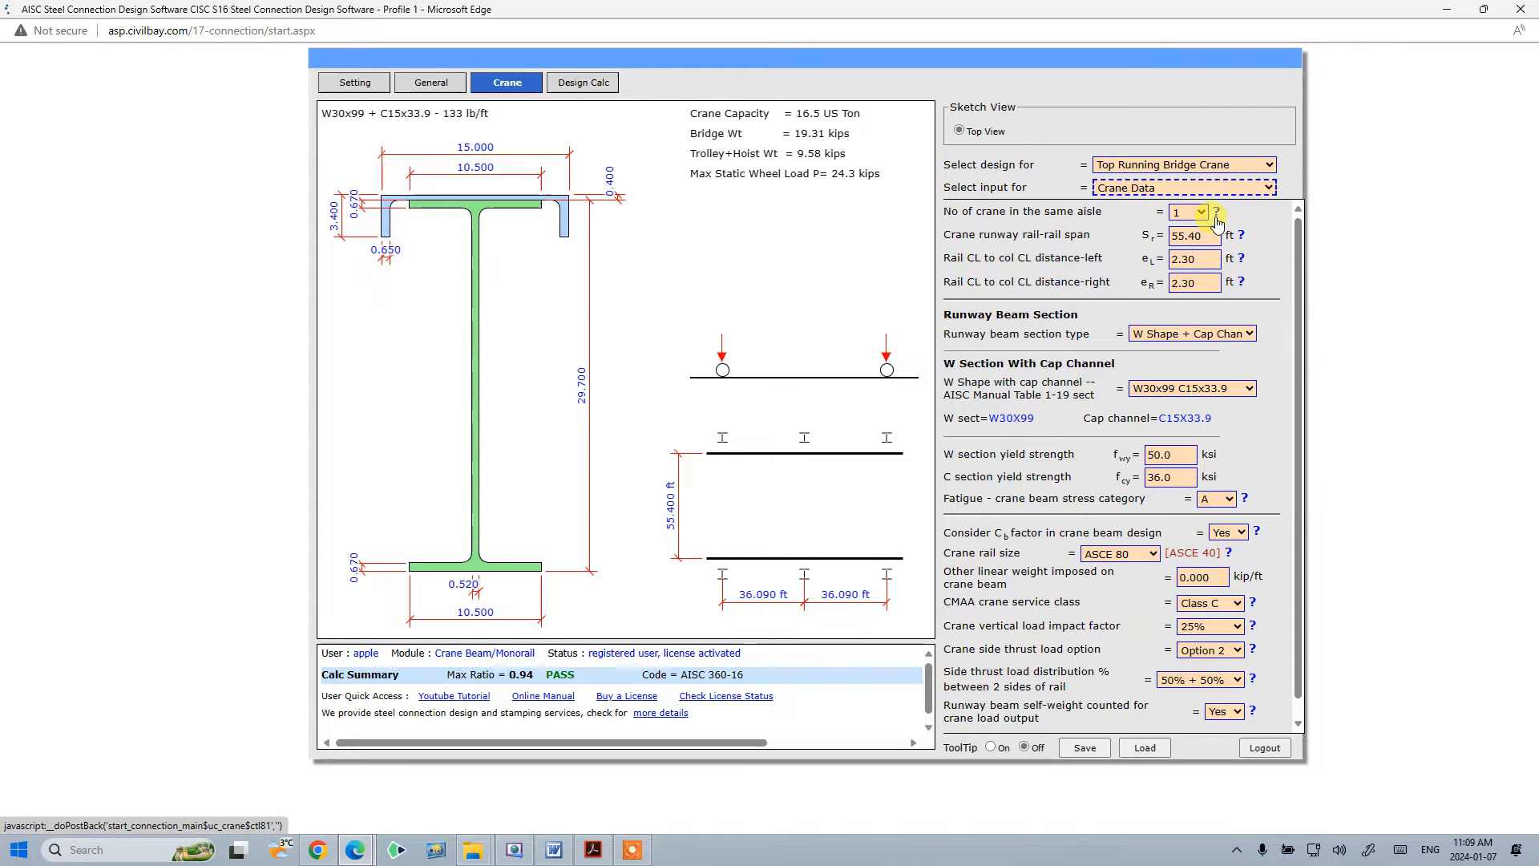
{"action": "left_click", "coordinate": [1213, 261]}
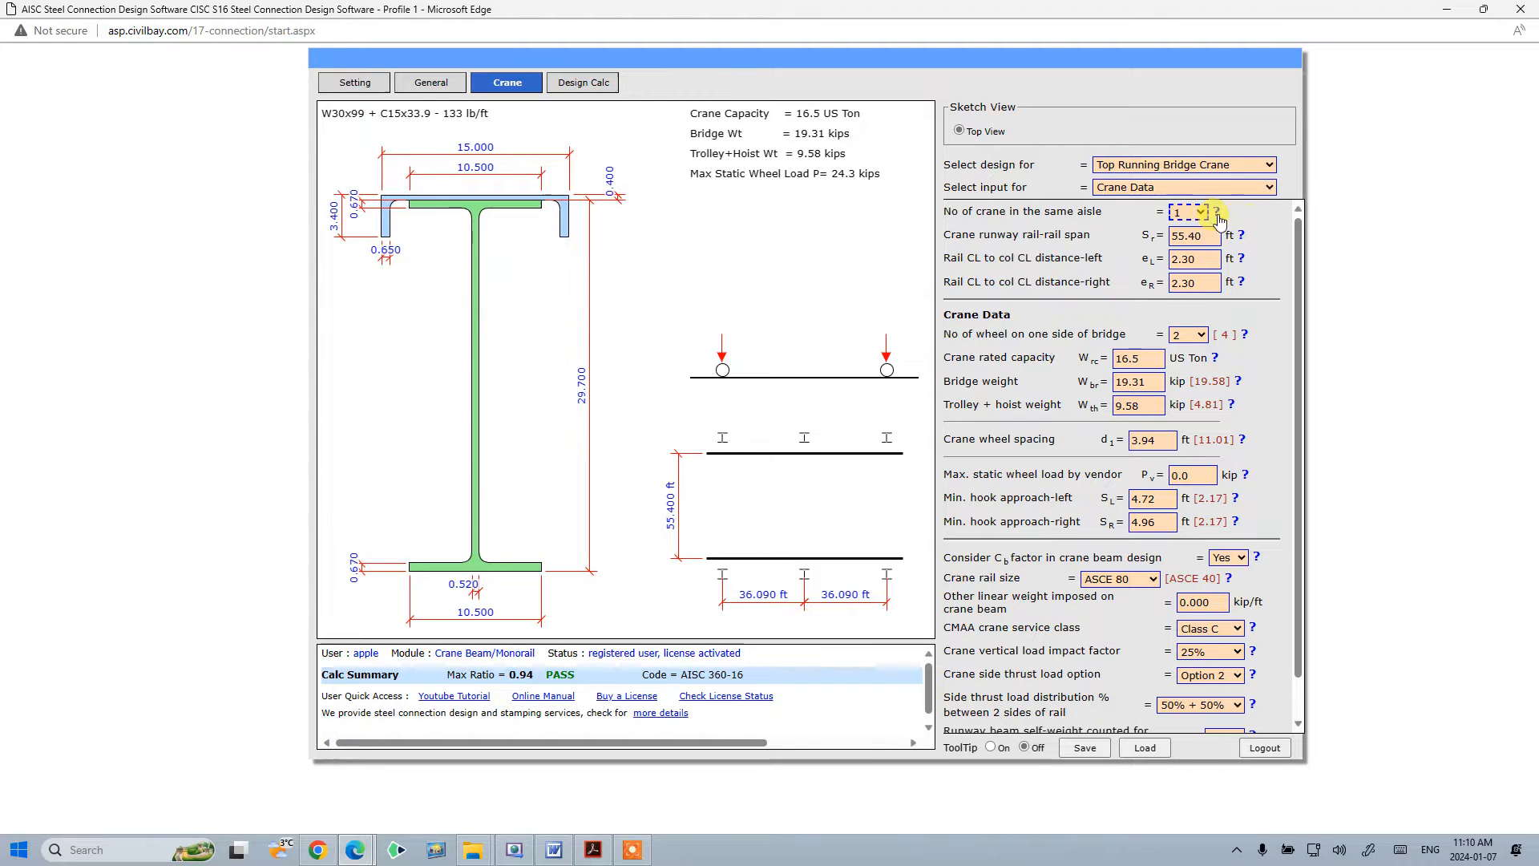
- Switch the input view to Crane Runway Beam Section
{"action": "left_click", "coordinate": [1227, 189]}
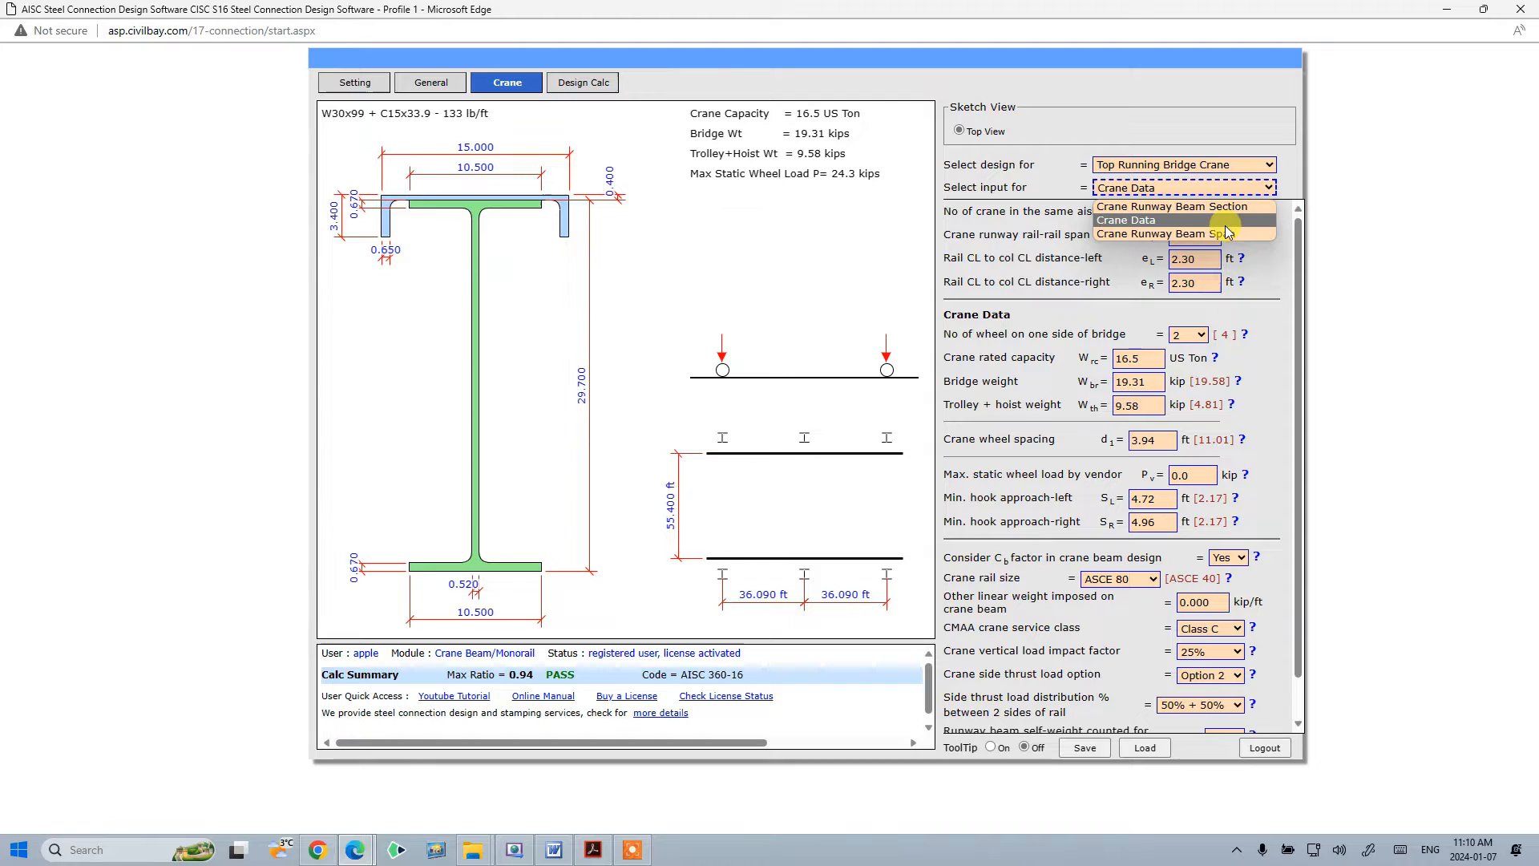
{"action": "left_click", "coordinate": [1216, 224]}
{"action": "left_click", "coordinate": [1223, 189]}
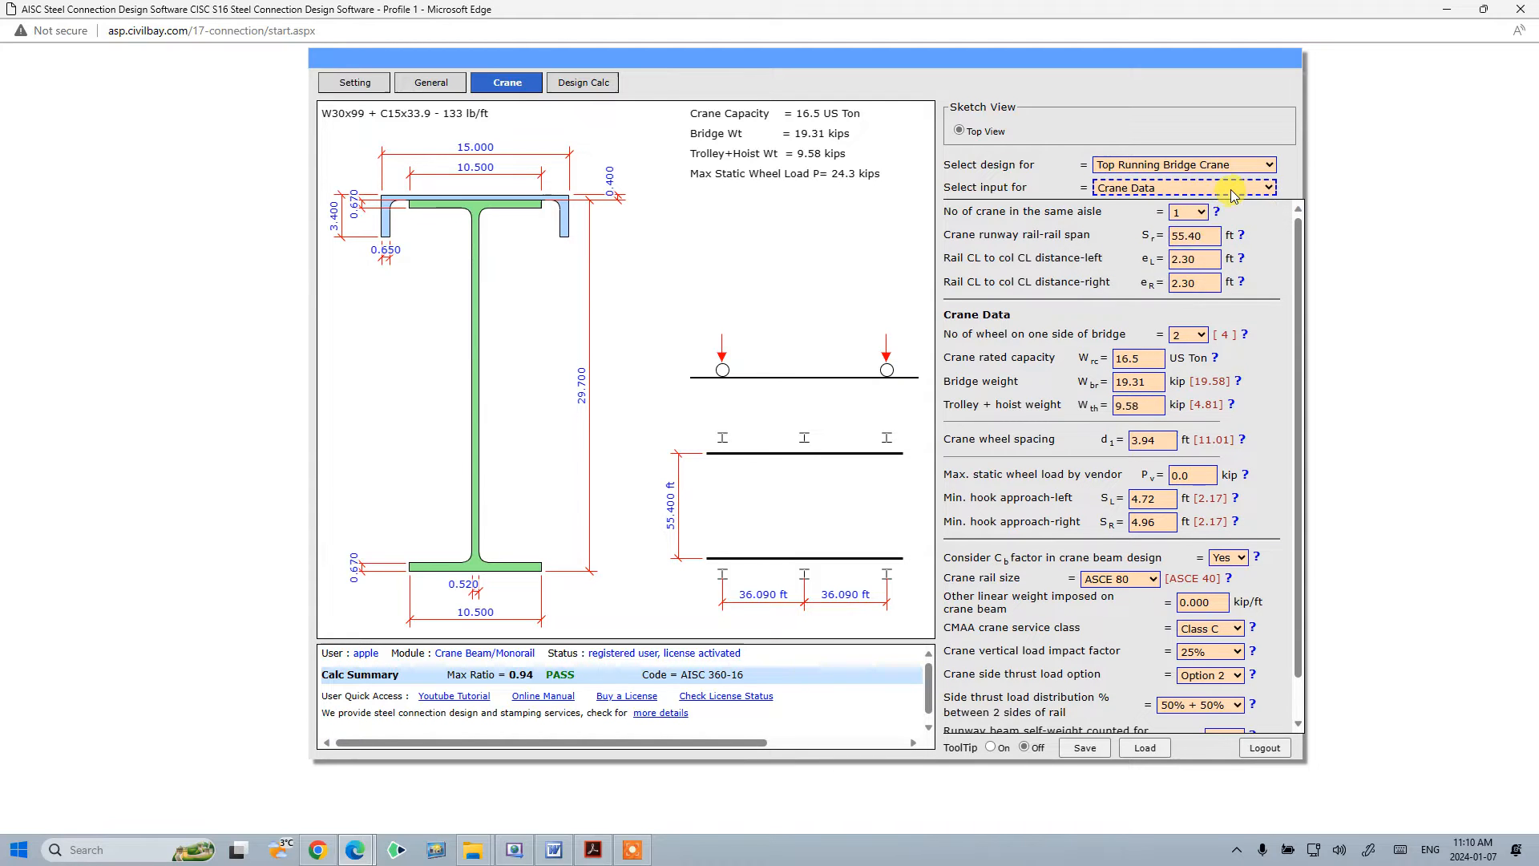
{"action": "left_click", "coordinate": [1225, 207]}
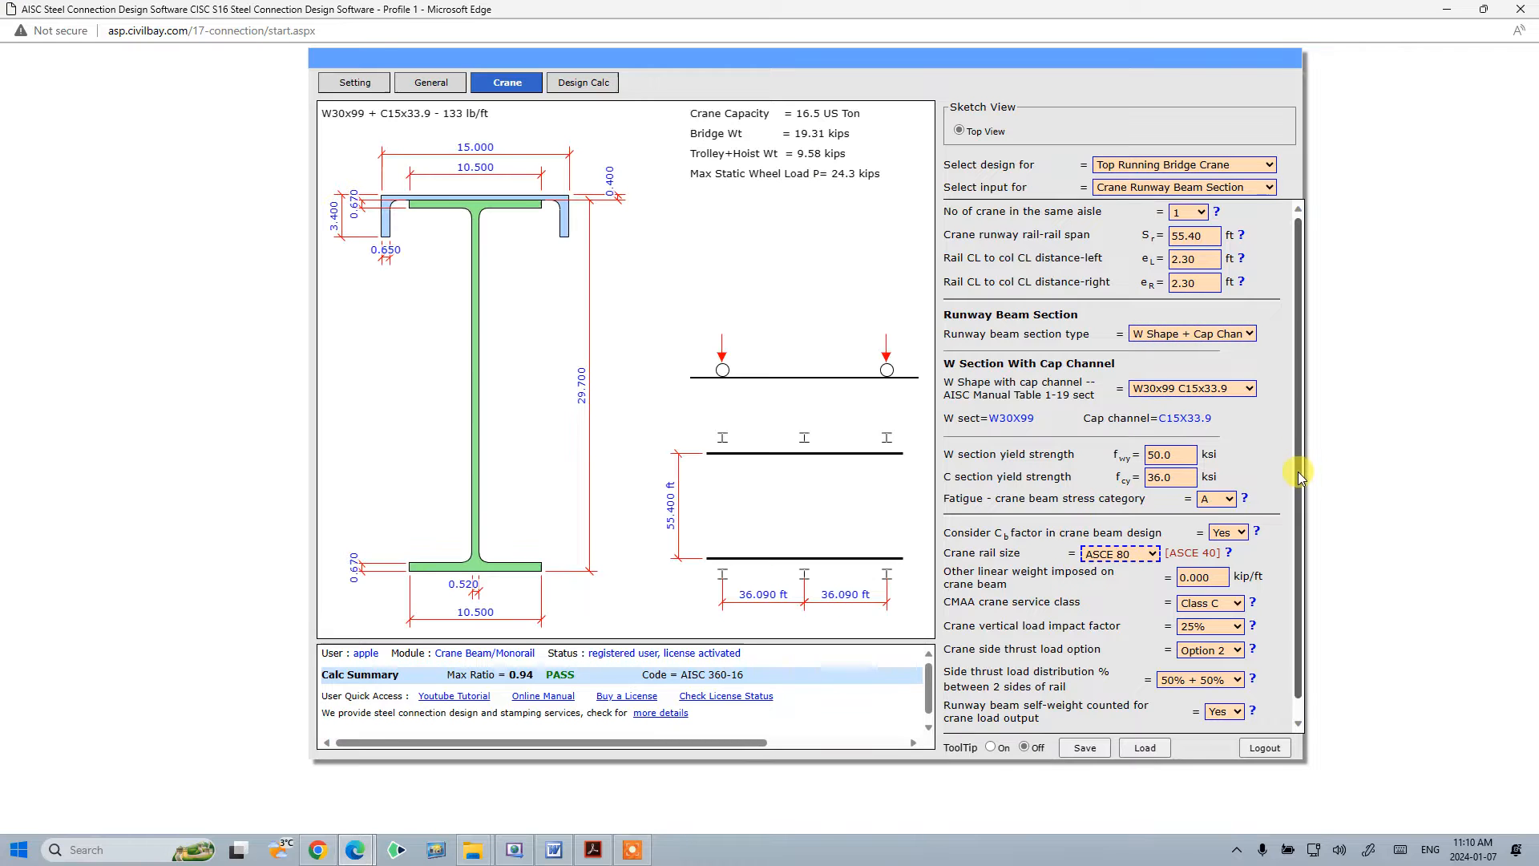
{"action": "mouse_move", "coordinate": [1300, 421]}
{"action": "left_mouse_down"}
{"action": "mouse_move", "coordinate": [1301, 518]}
{"action": "mouse_move", "coordinate": [1298, 391]}
{"action": "left_mouse_up"}
{"action": "left_click", "coordinate": [1256, 189]}
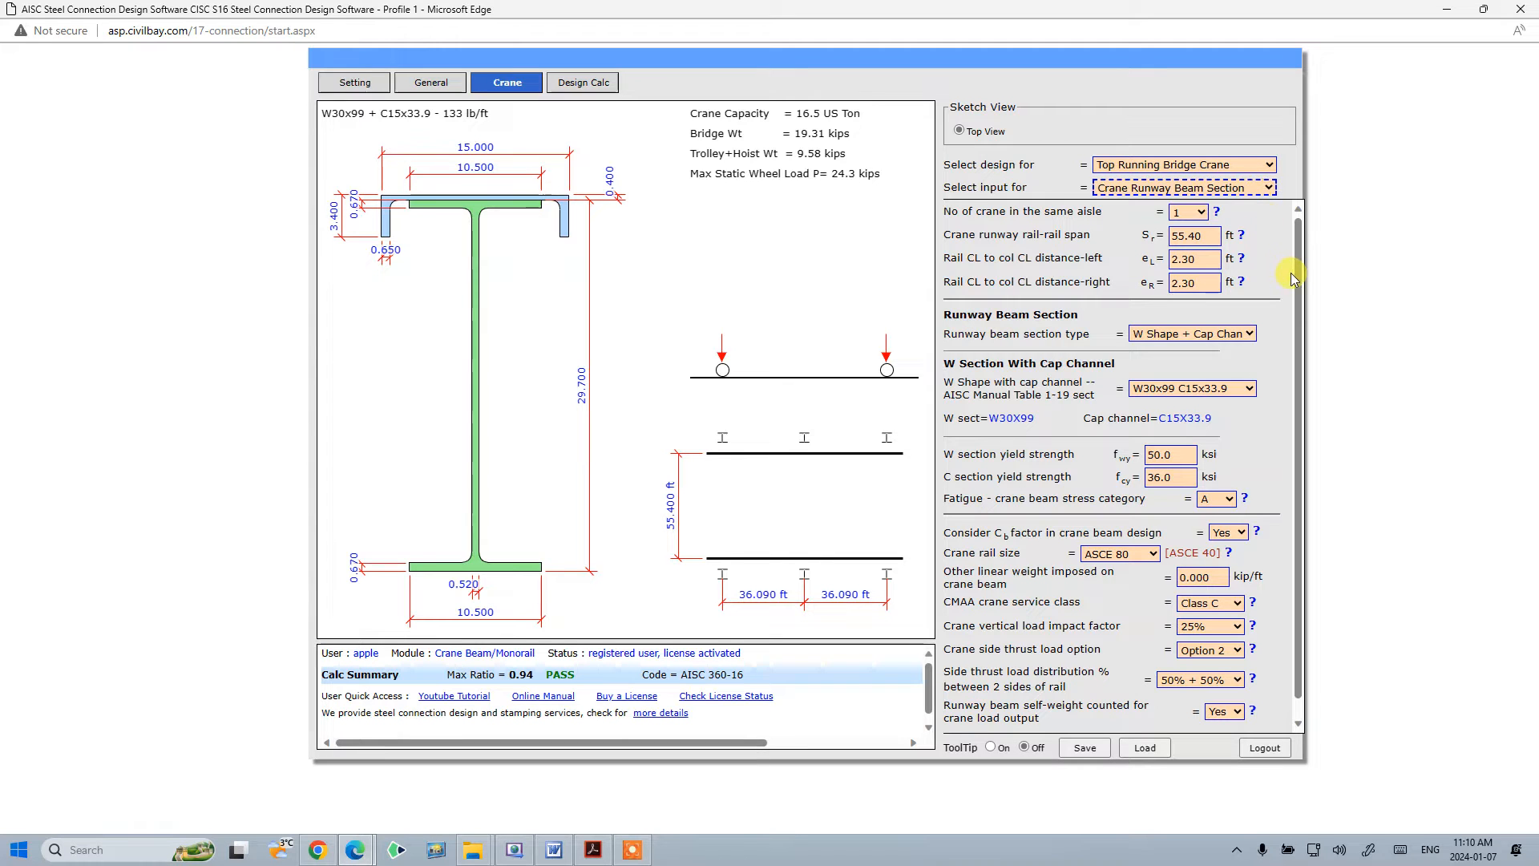
{"action": "left_click_drag", "start_coordinate": [1294, 280], "coordinate": [1299, 296]}
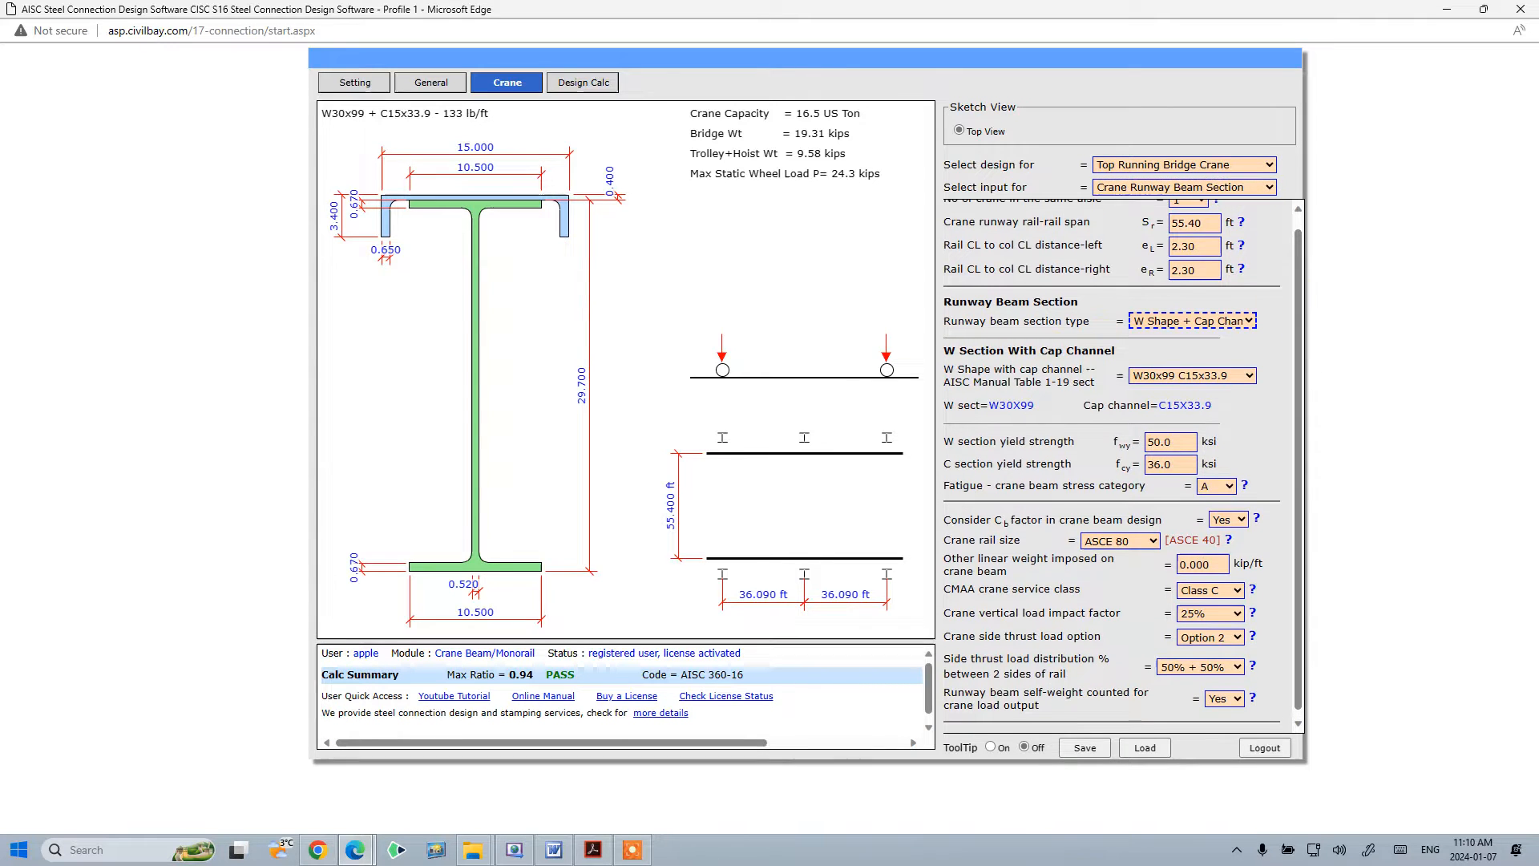
{"action": "key", "text": "alt+Tab"}
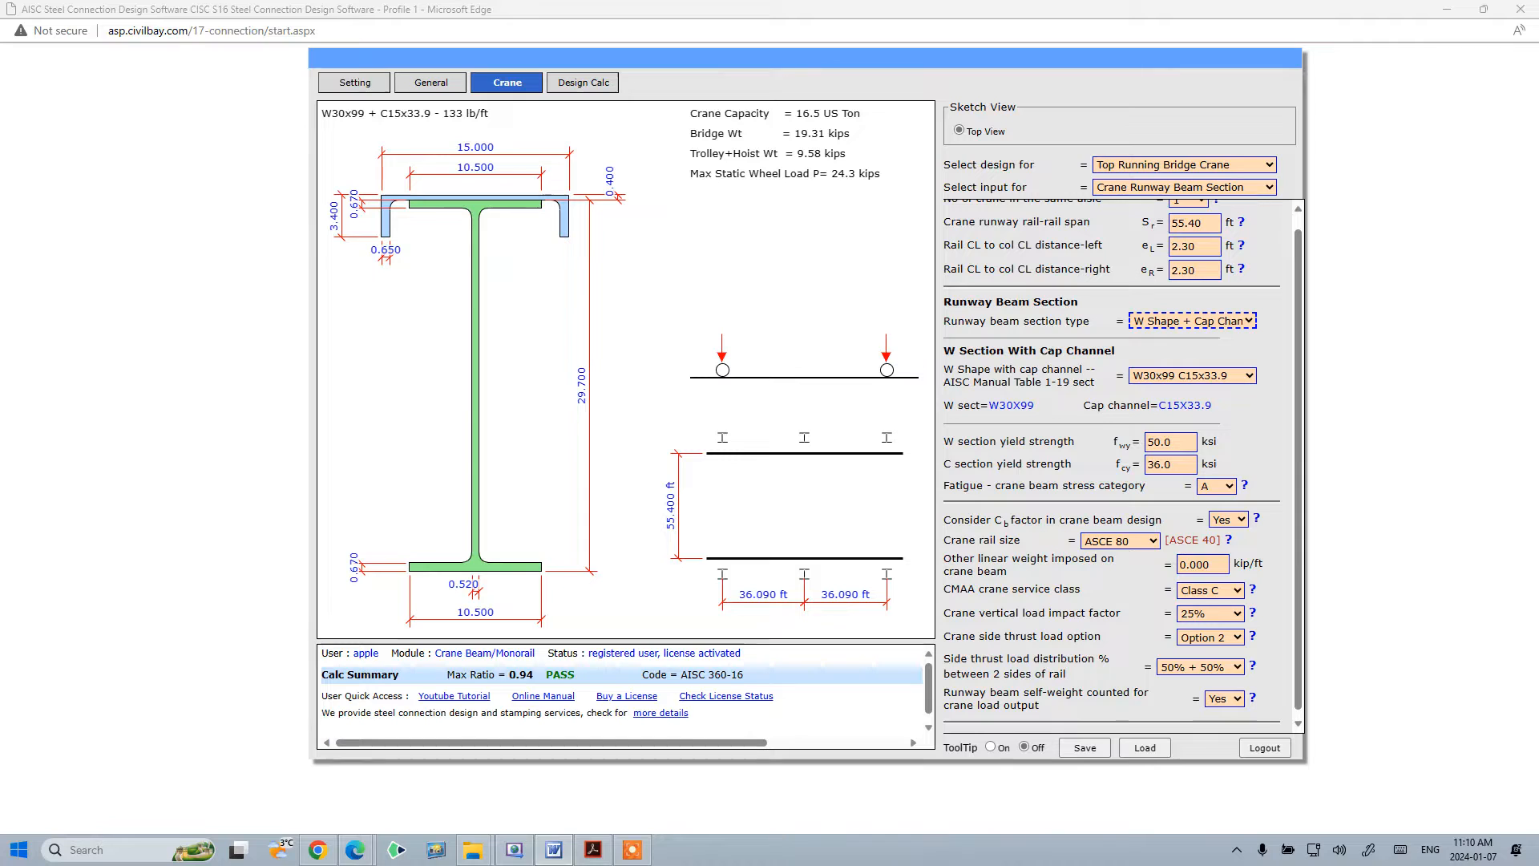
- Set the C section yield strength to 35 ksi
{"action": "left_click", "coordinate": [1078, 405]}
{"action": "left_click", "coordinate": [1174, 441]}
{"action": "key", "text": "Tab"}
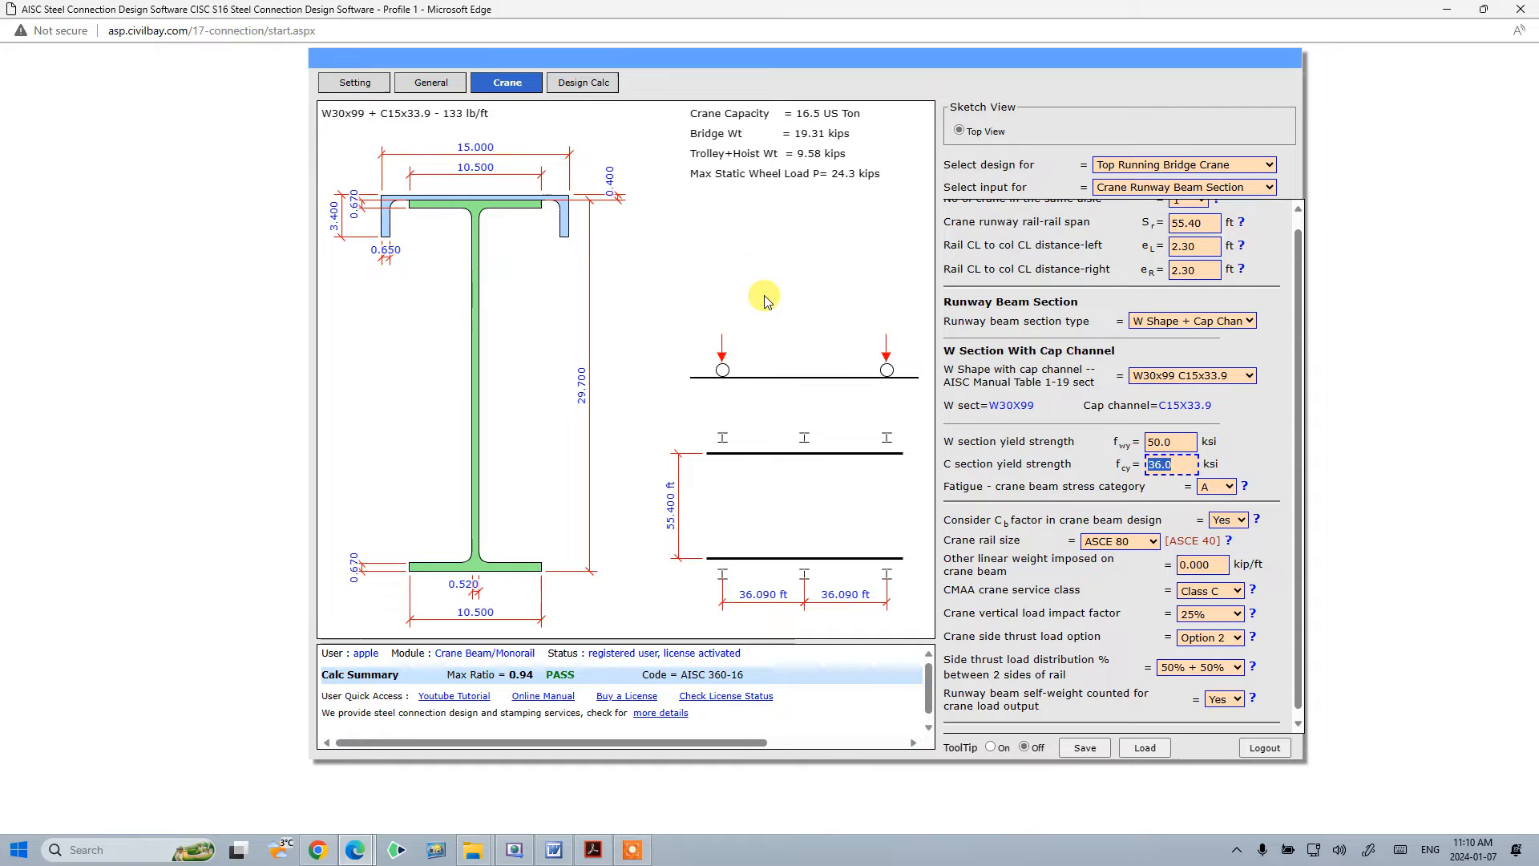
{"action": "type", "text": "35"}
{"action": "key", "text": "Tab"}
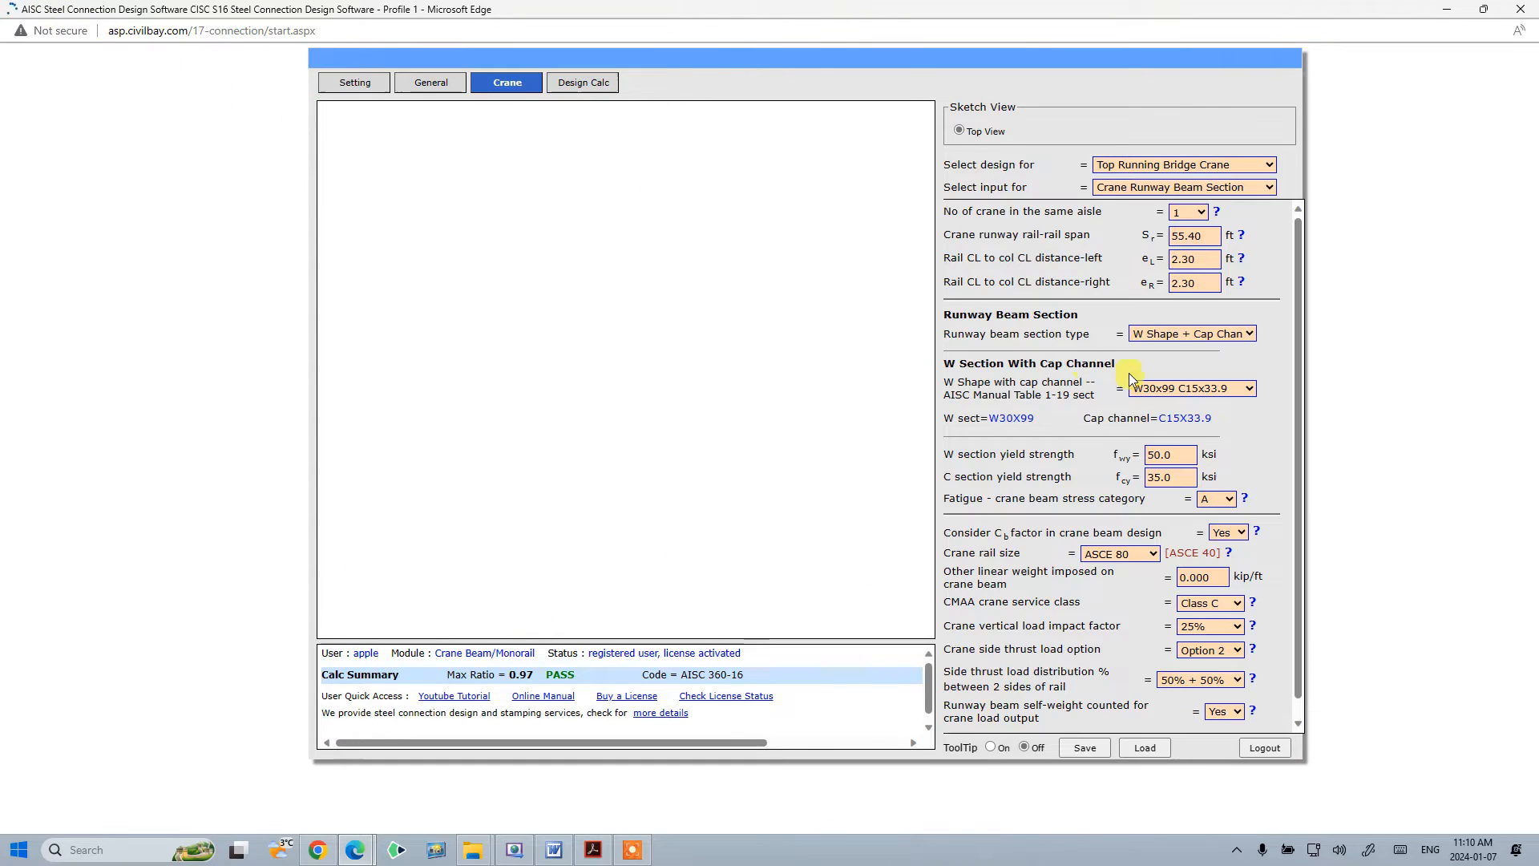
- Set the C section yield strength back to 36 ksi
{"action": "double_click", "coordinate": [1152, 465]}
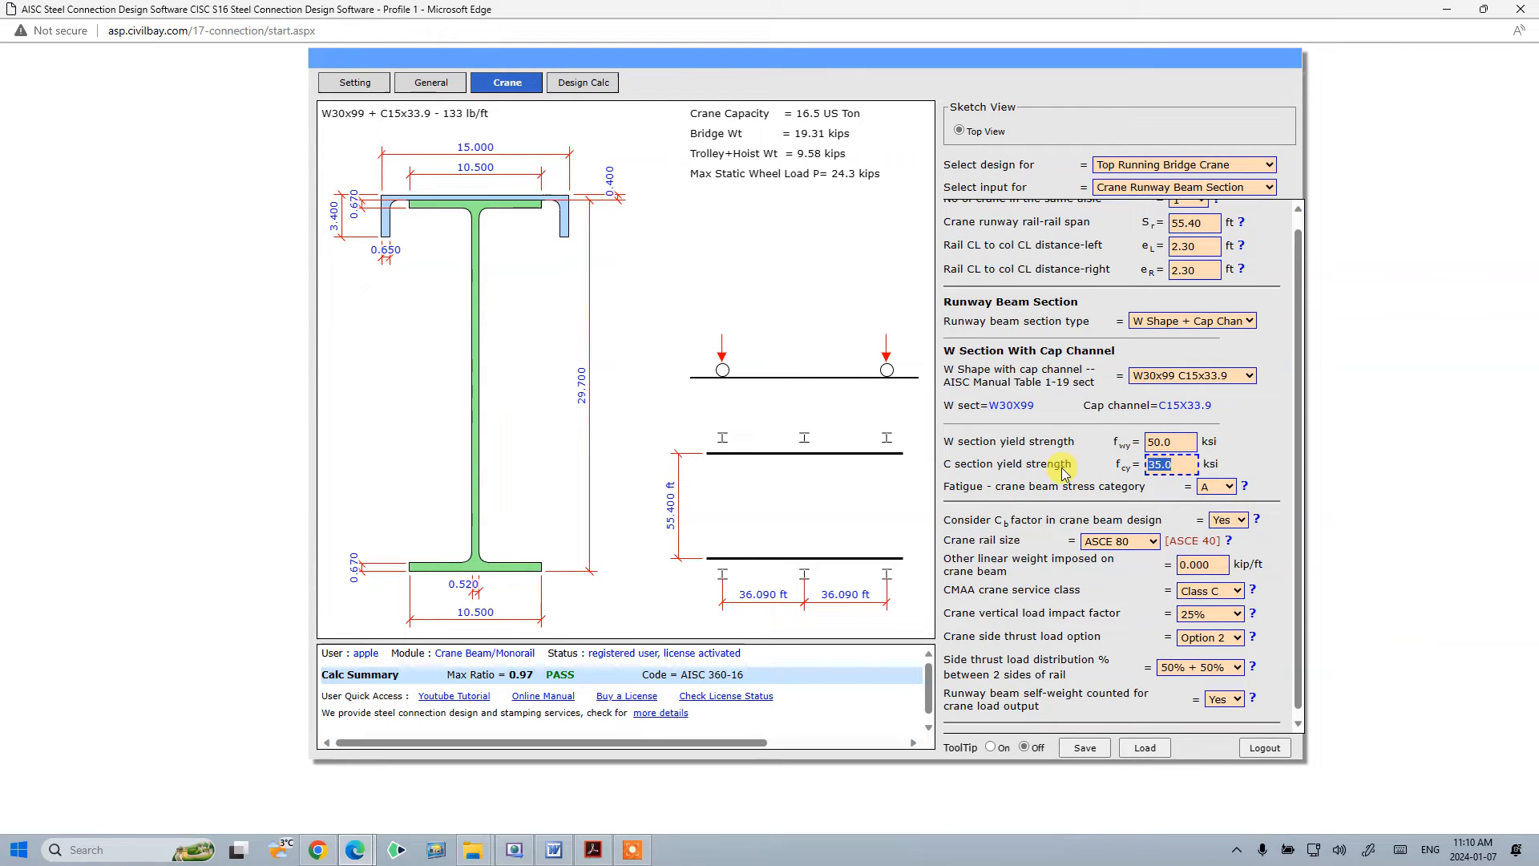
{"action": "type", "text": "36"}
{"action": "key", "text": "Tab"}
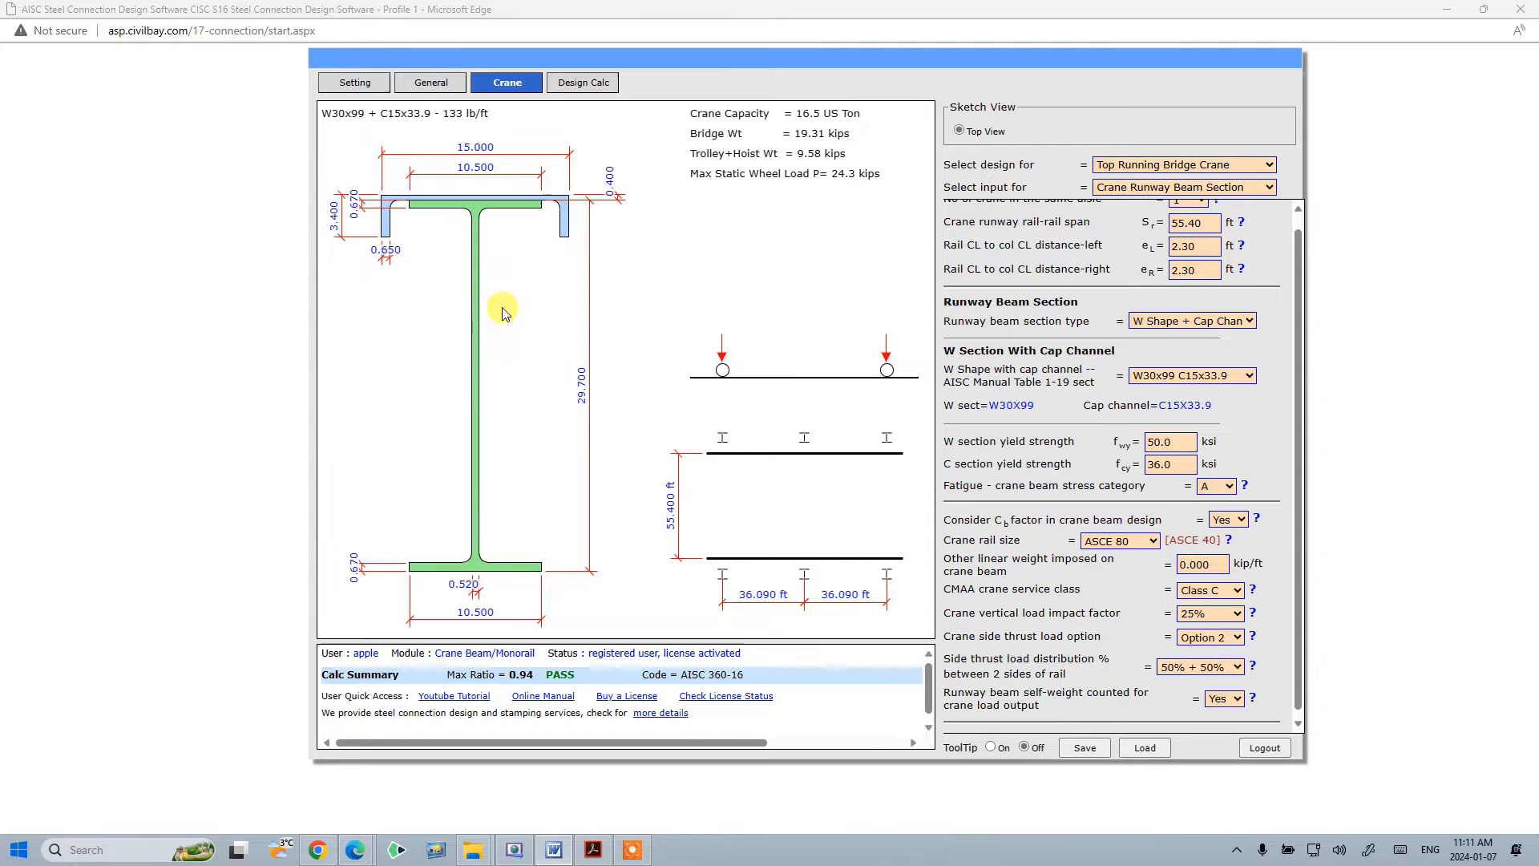
- Set the number of cranes in the same aisle to 2
{"action": "left_click_drag", "start_coordinate": [1299, 287], "coordinate": [1312, 250]}
{"action": "left_click", "coordinate": [1200, 211]}
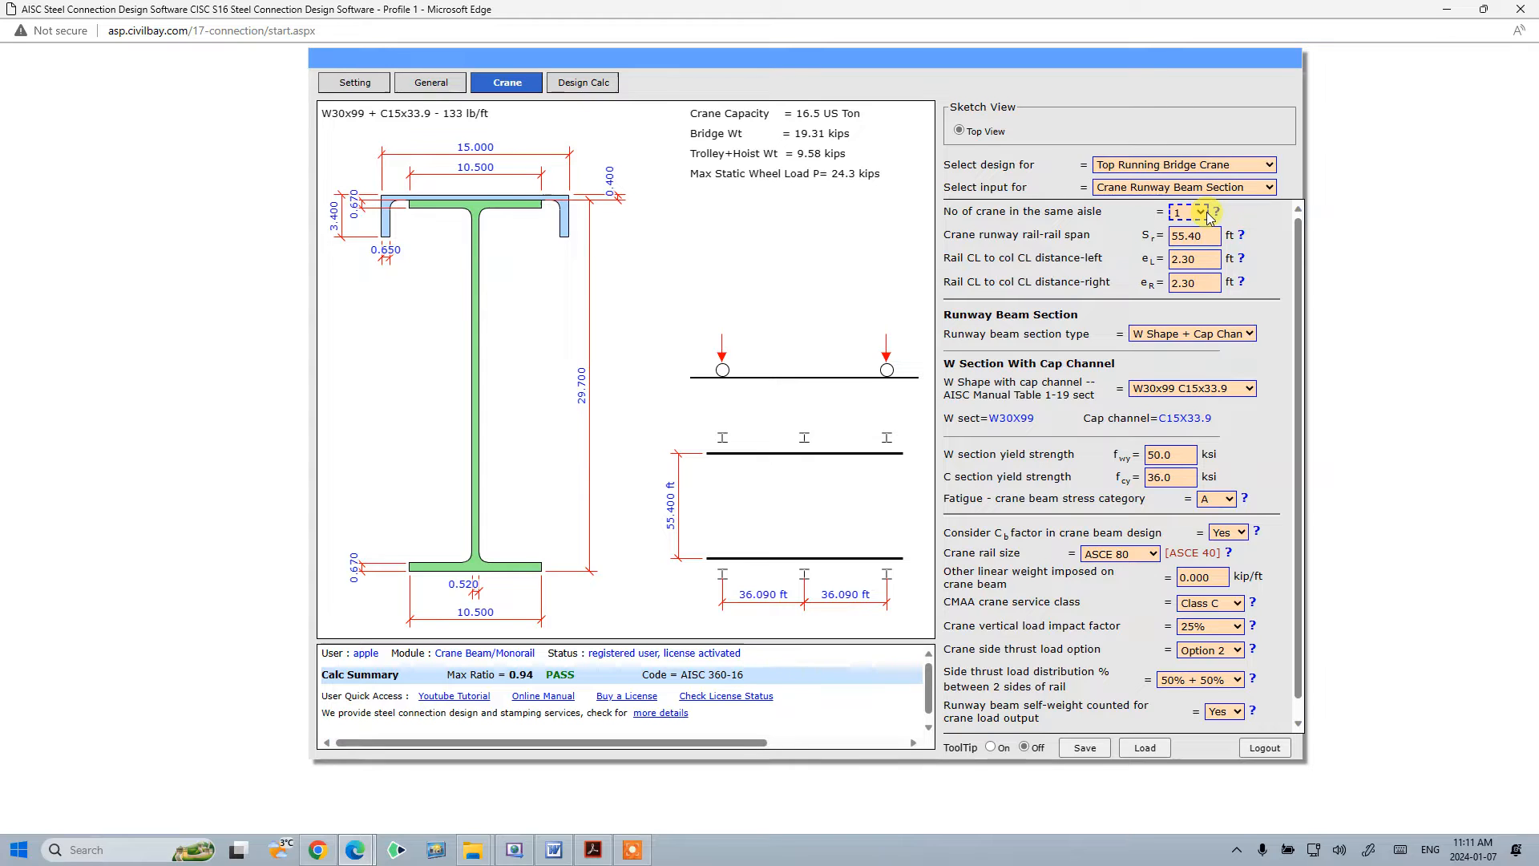
{"action": "left_click", "coordinate": [1204, 213]}
{"action": "left_click", "coordinate": [1189, 246]}
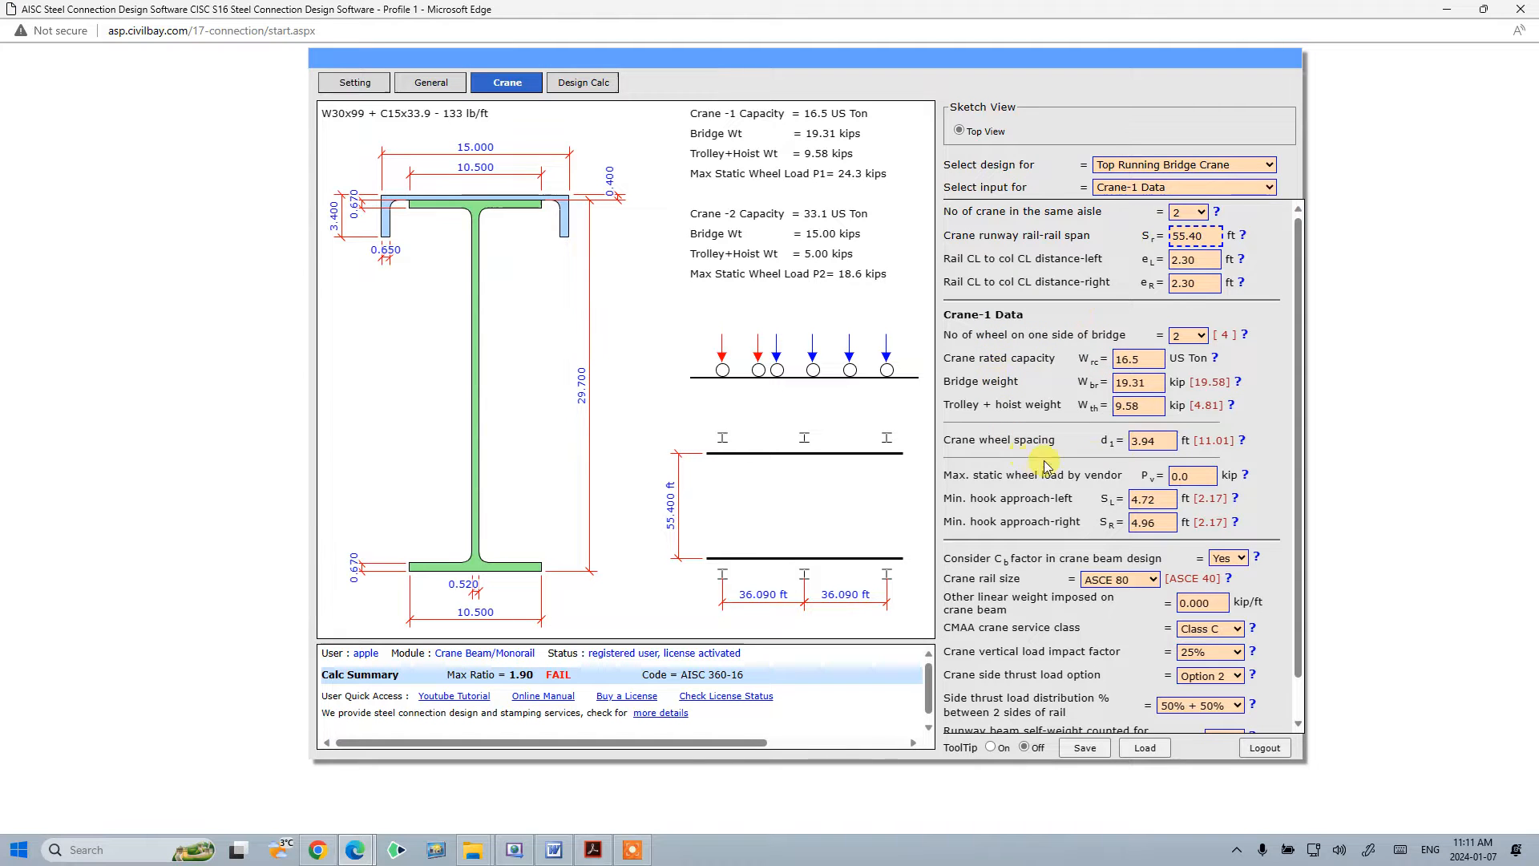
- Review the Crane-2 Data inputs, then return the input view to Crane Runway Beam Section
{"action": "left_click", "coordinate": [1159, 190]}
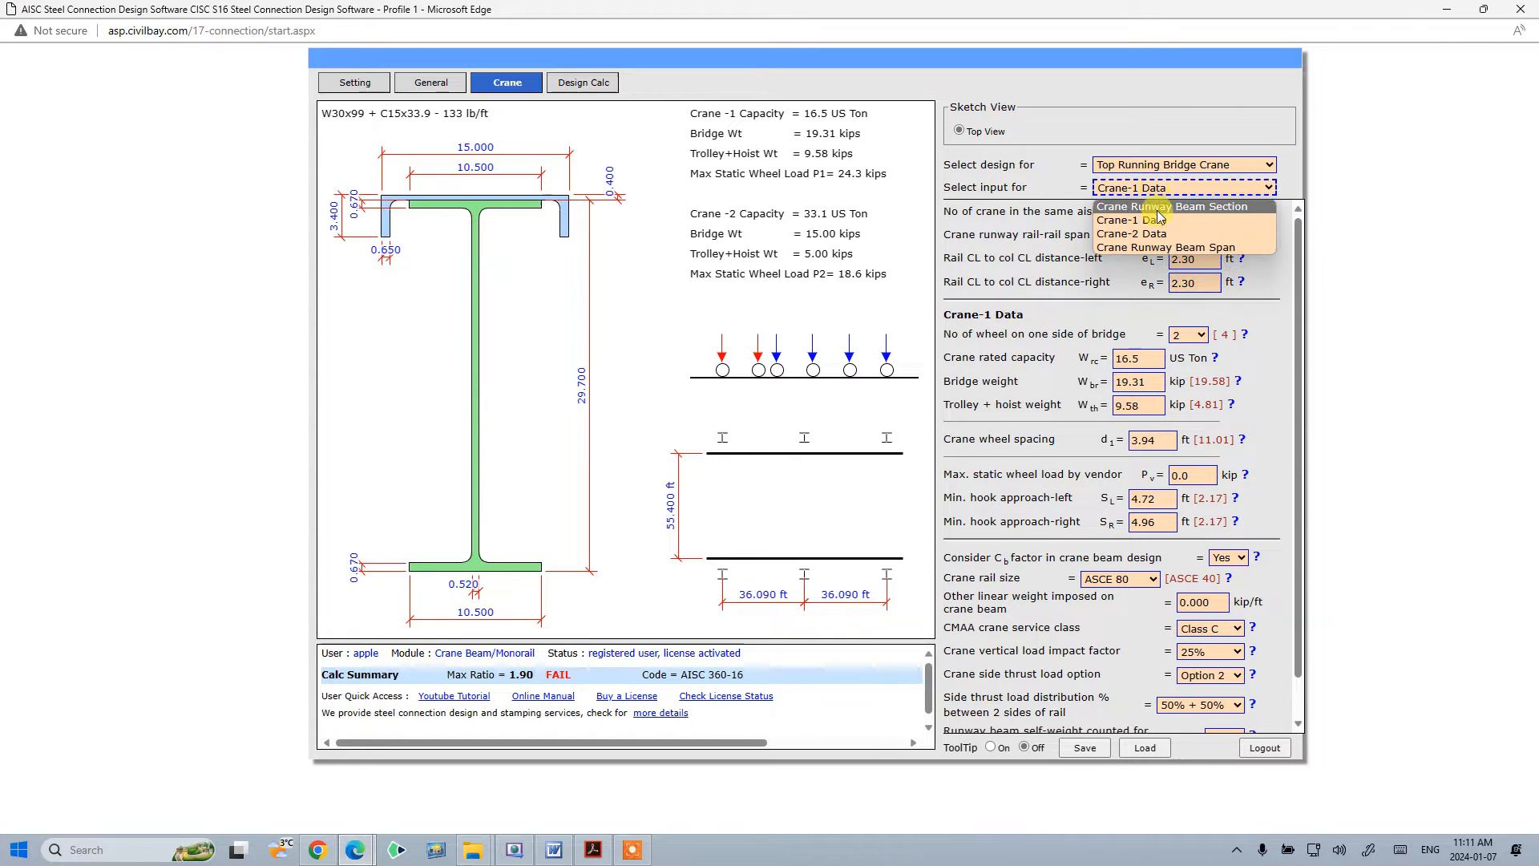
{"action": "left_click", "coordinate": [1159, 235]}
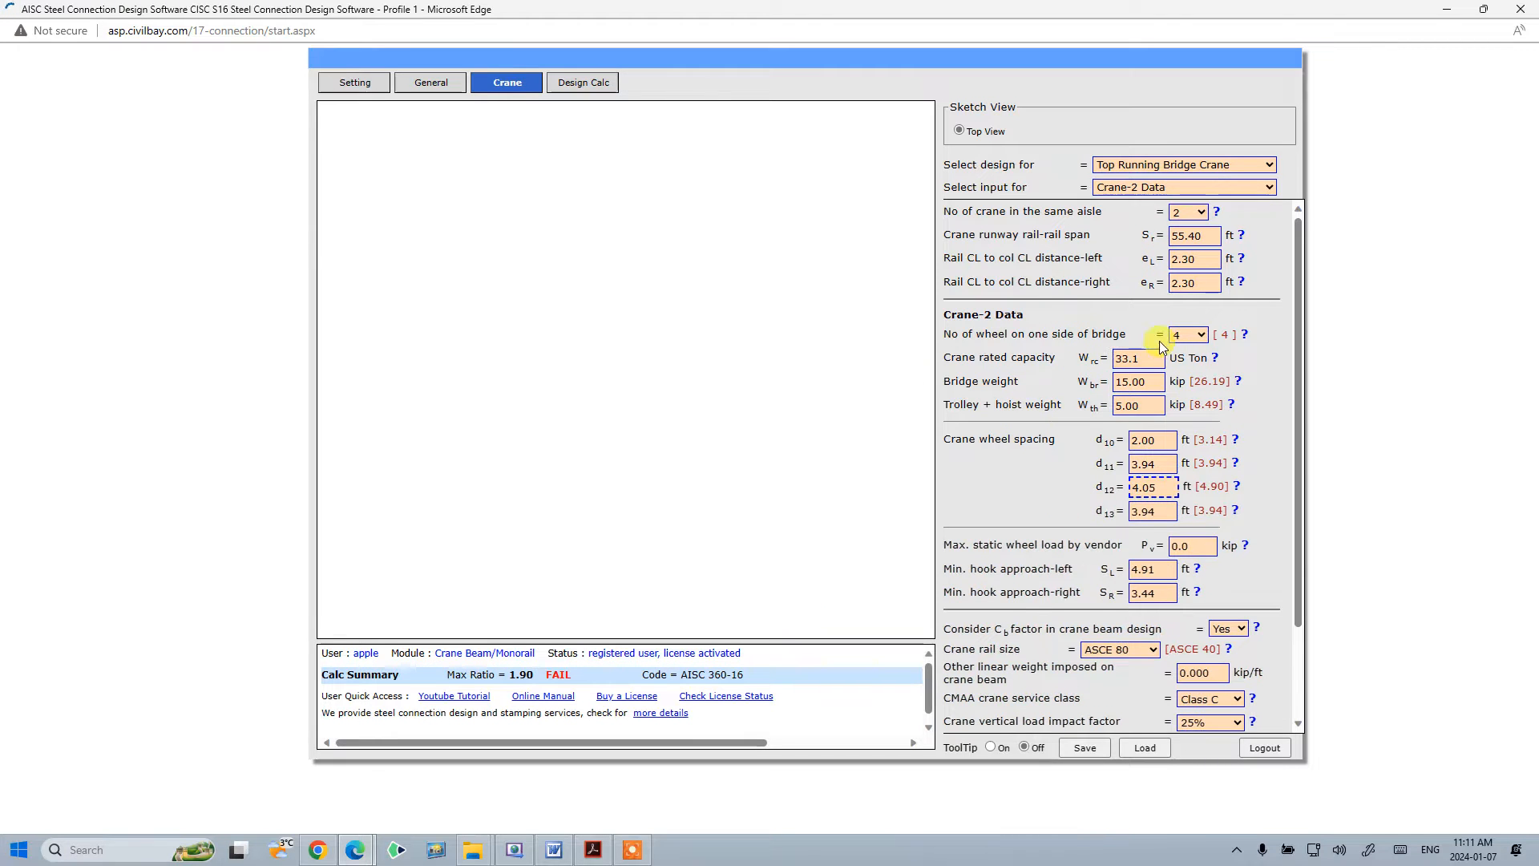
{"action": "left_click_drag", "start_coordinate": [1291, 446], "coordinate": [1295, 381]}
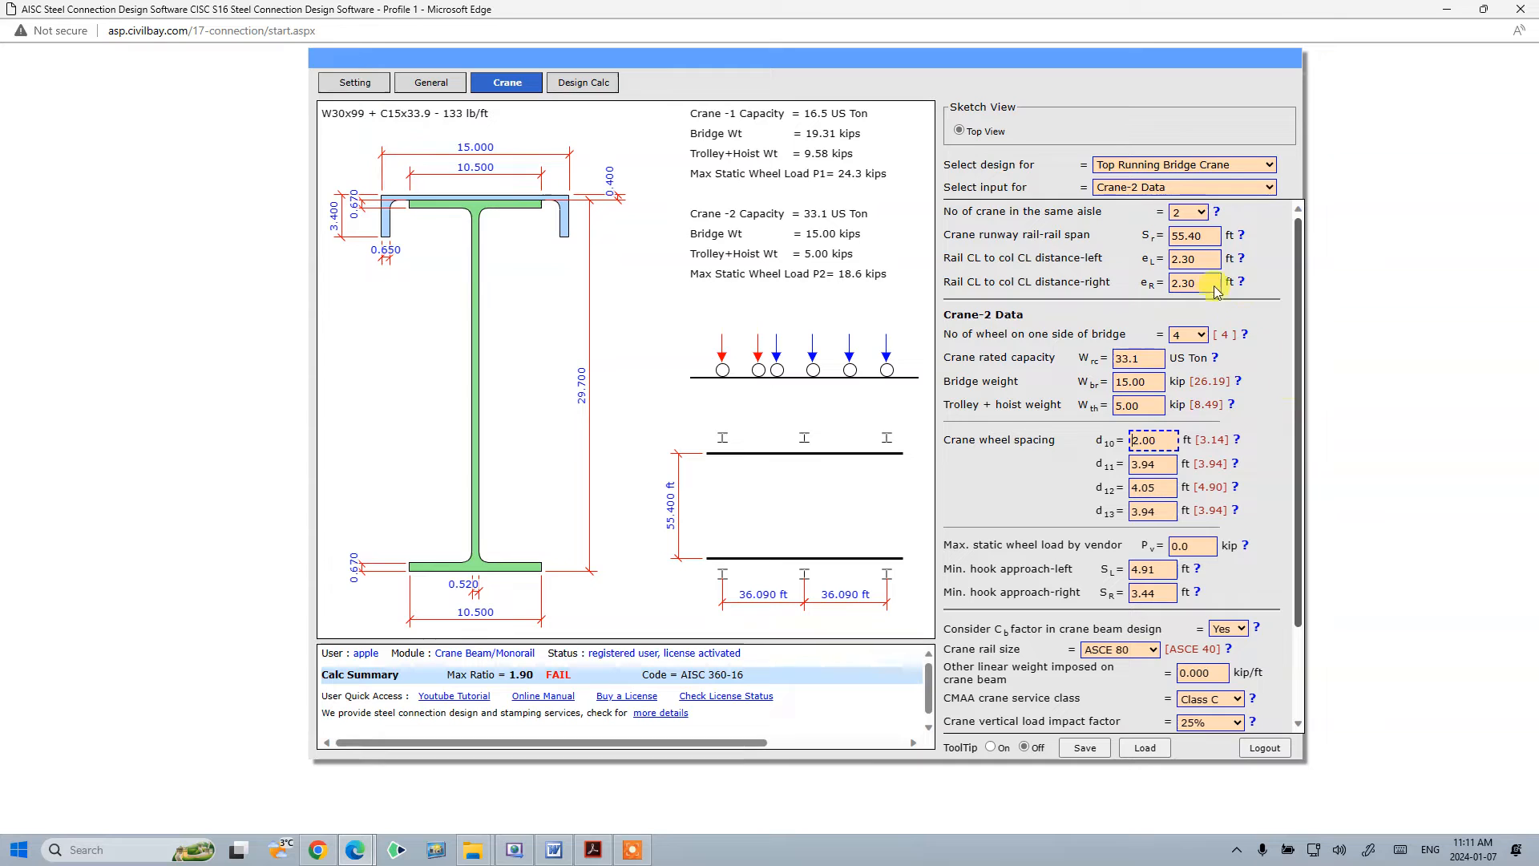
{"action": "left_click", "coordinate": [1170, 189]}
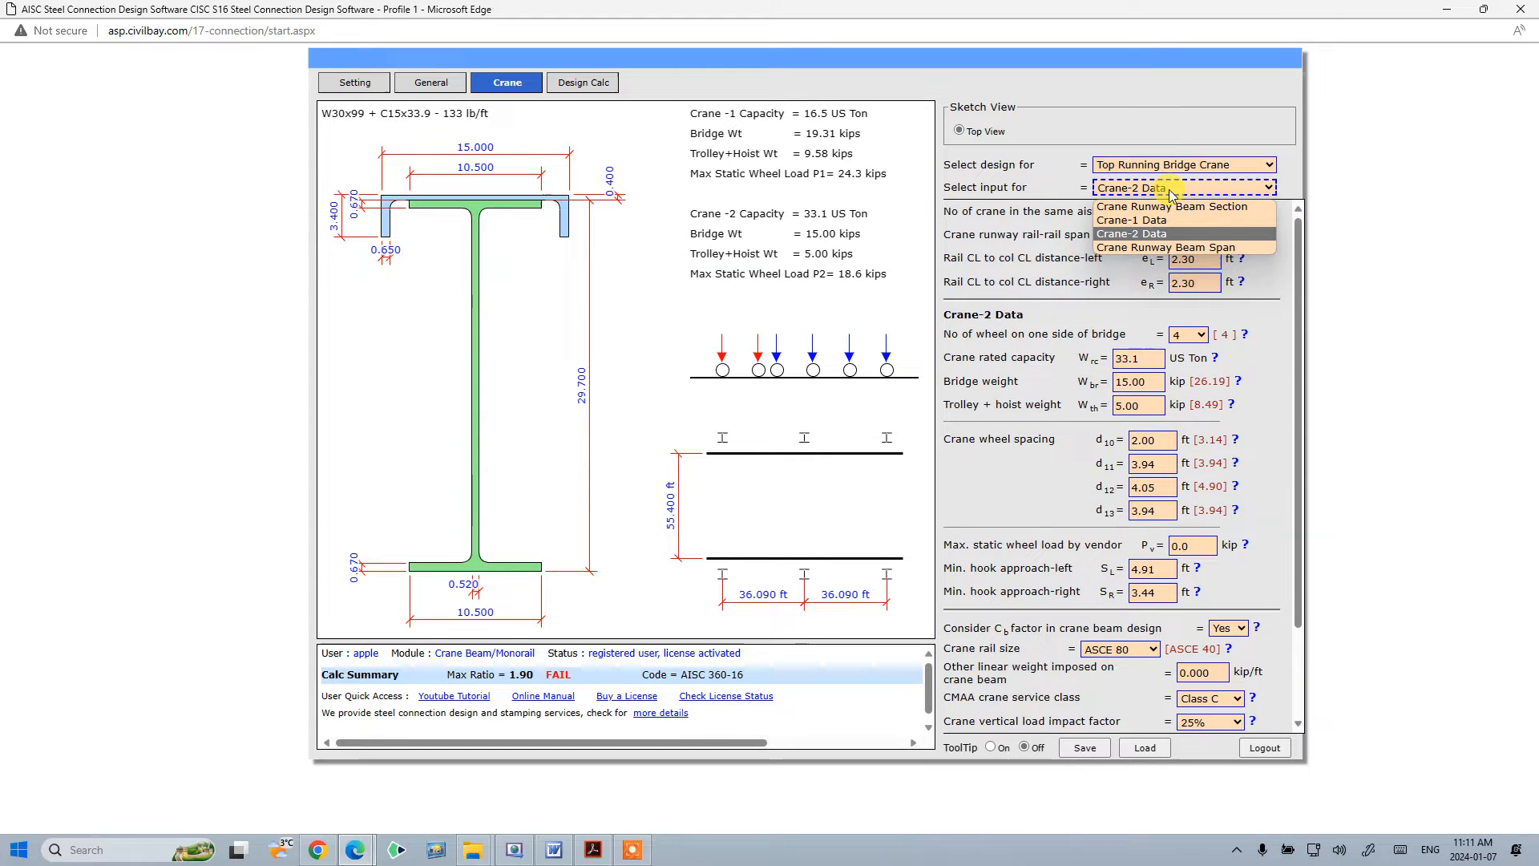
{"action": "left_click", "coordinate": [1172, 207]}
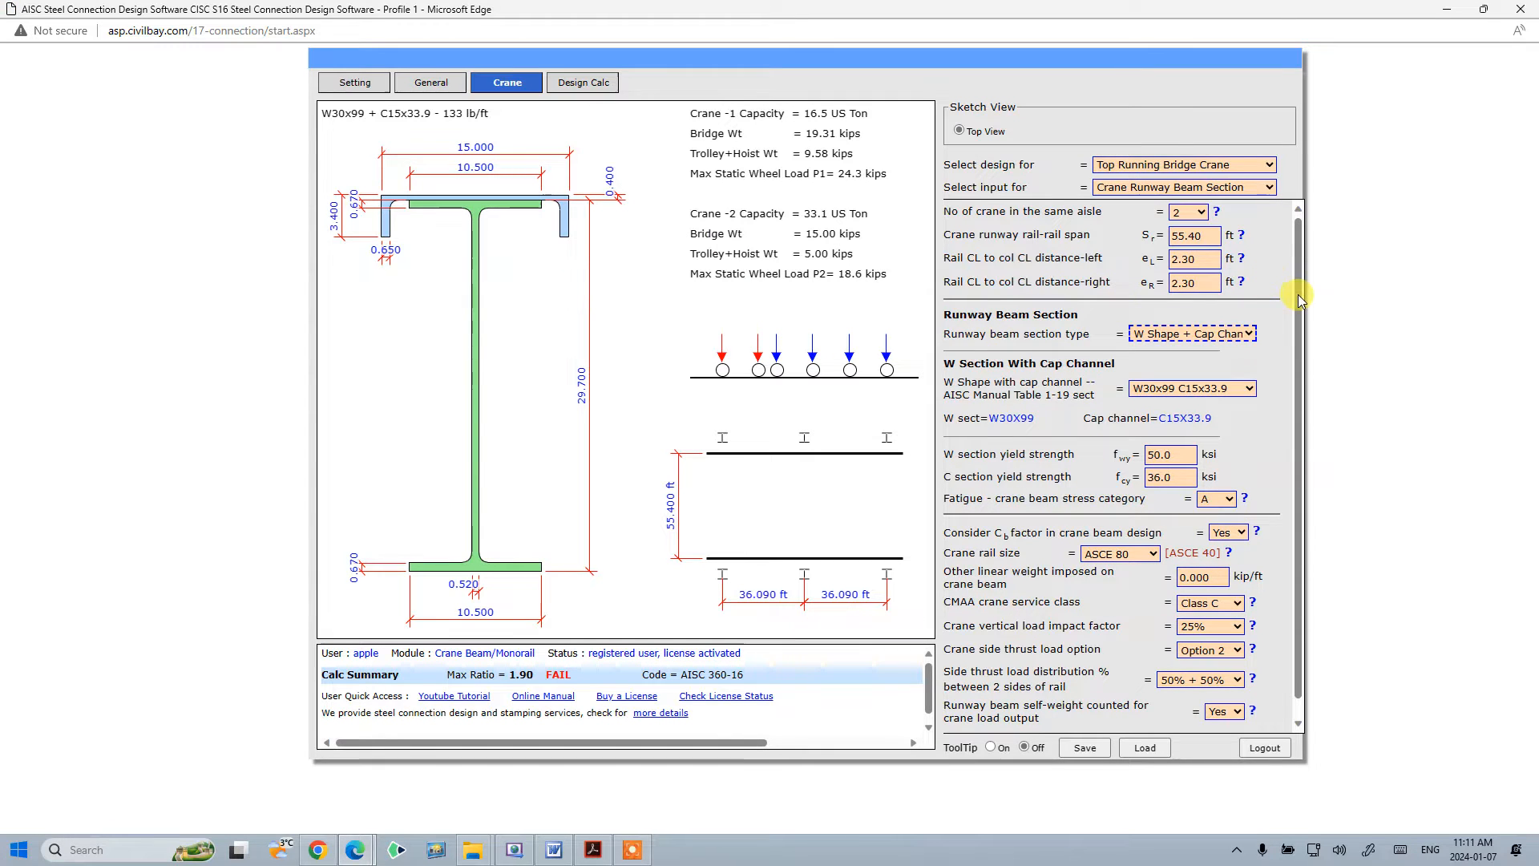
- Switch the crane input view to Crane Runway Beam Span
{"action": "left_click", "coordinate": [1208, 189]}
{"action": "left_click", "coordinate": [1194, 165]}
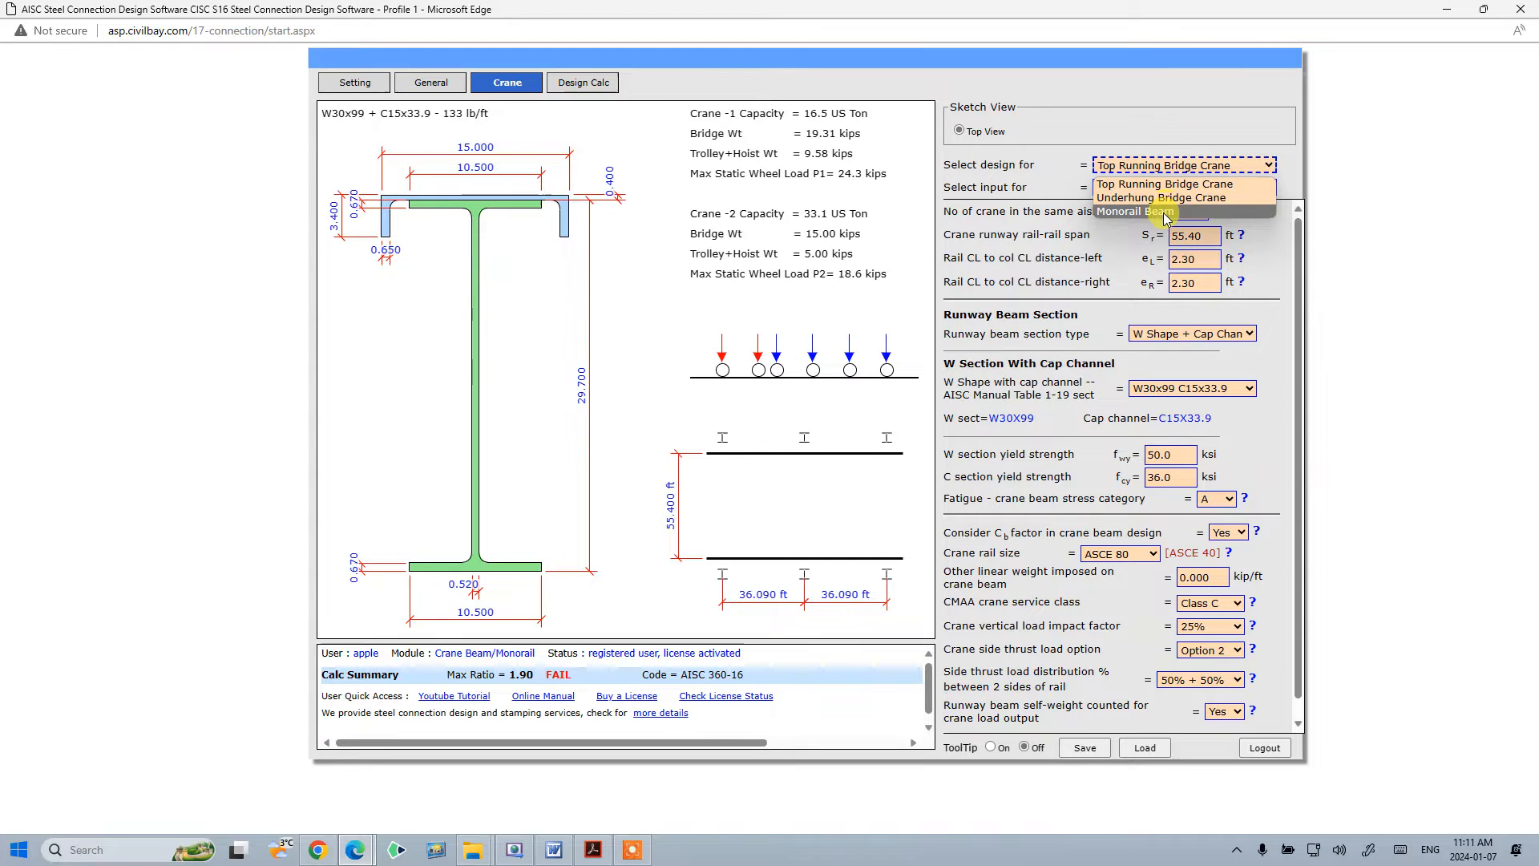
{"action": "left_click", "coordinate": [1167, 184]}
{"action": "left_click", "coordinate": [1167, 190]}
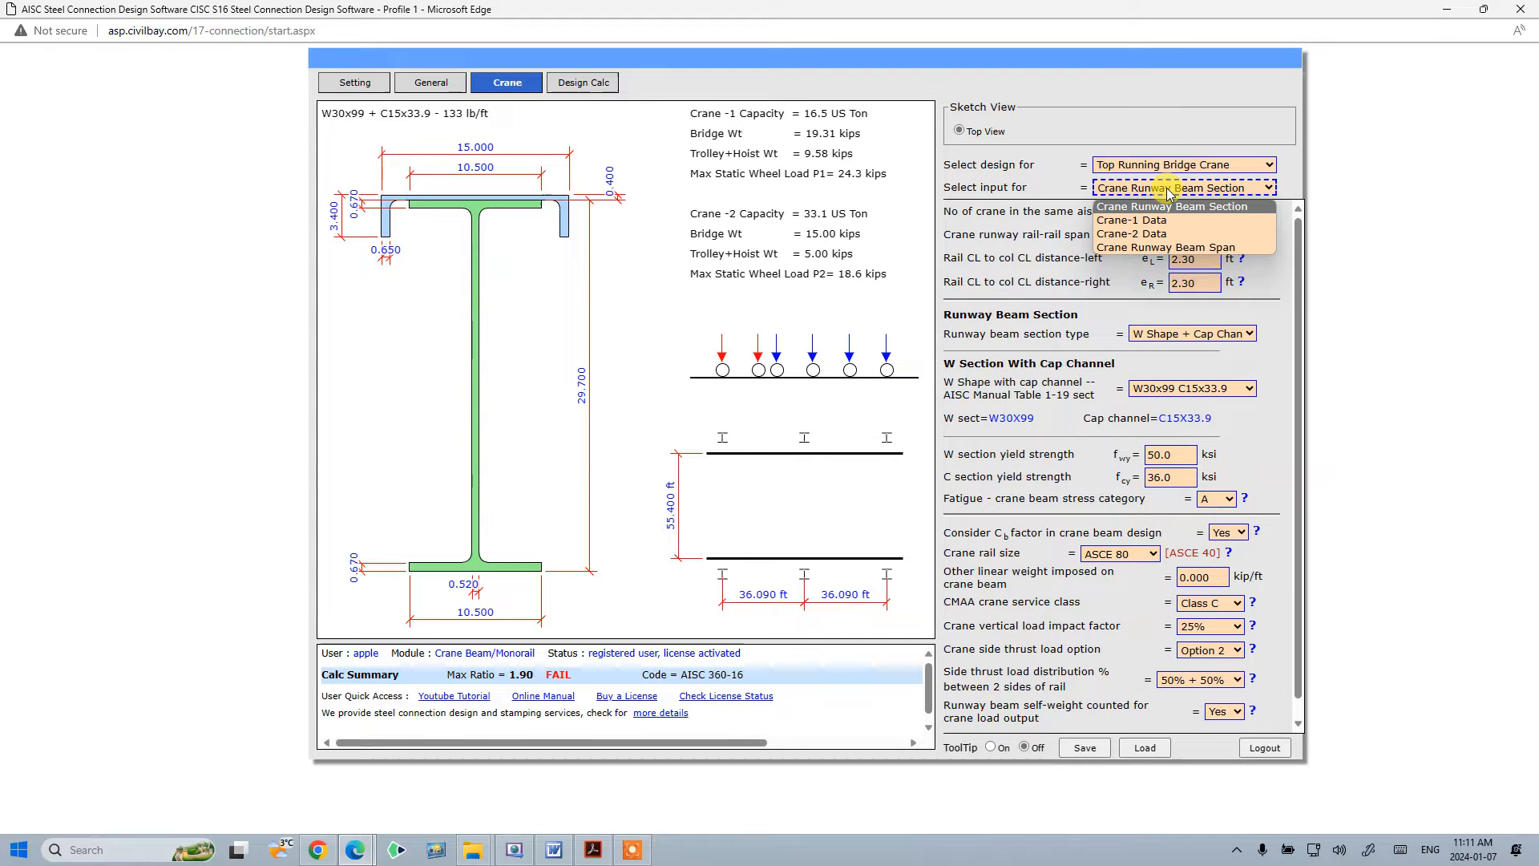
{"action": "left_click", "coordinate": [1186, 247]}
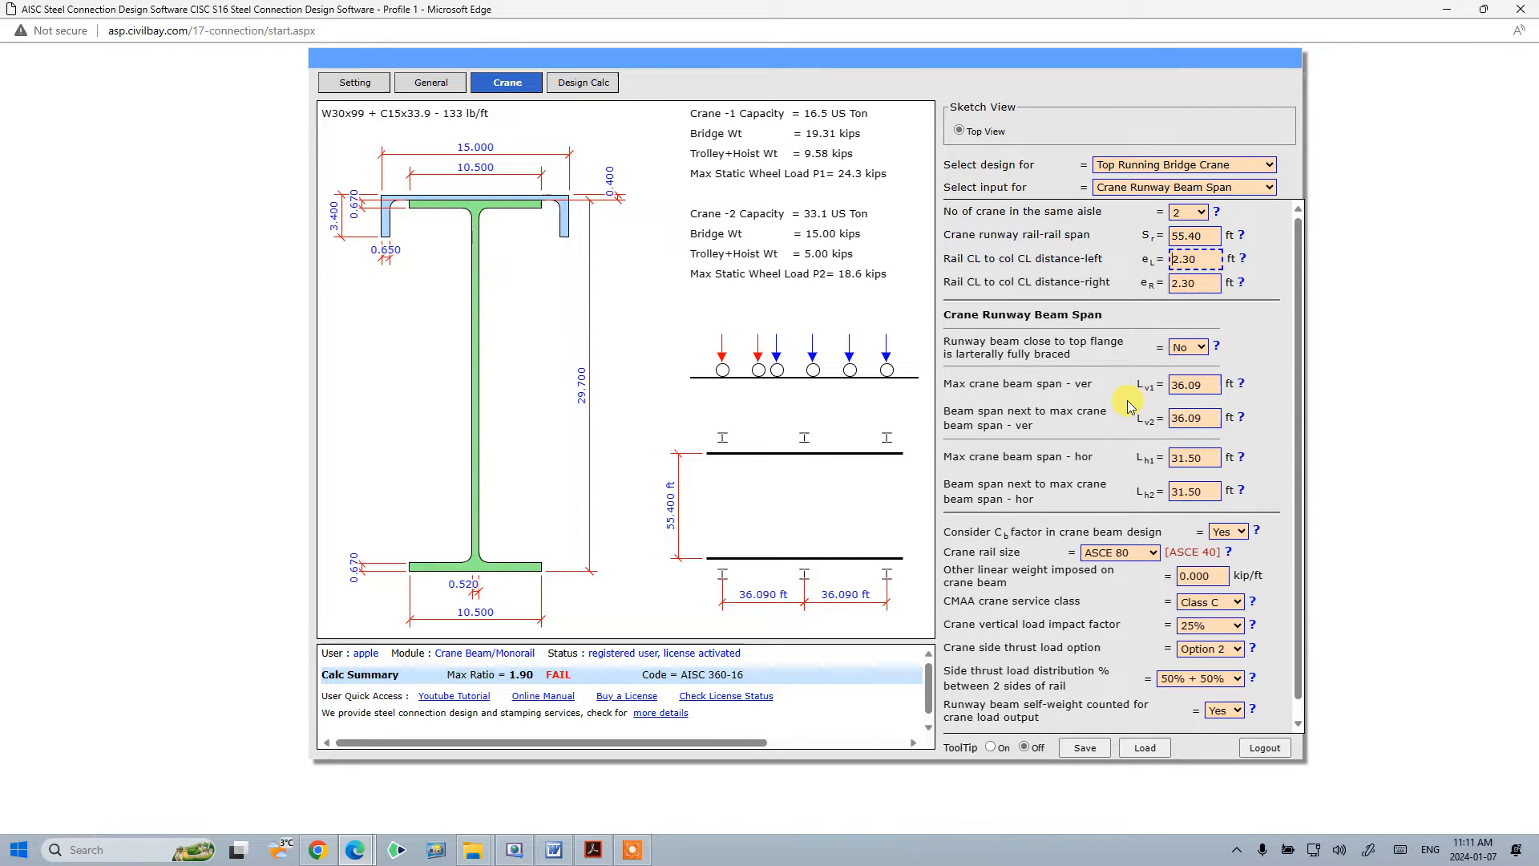
{"action": "left_click", "coordinate": [1209, 190]}
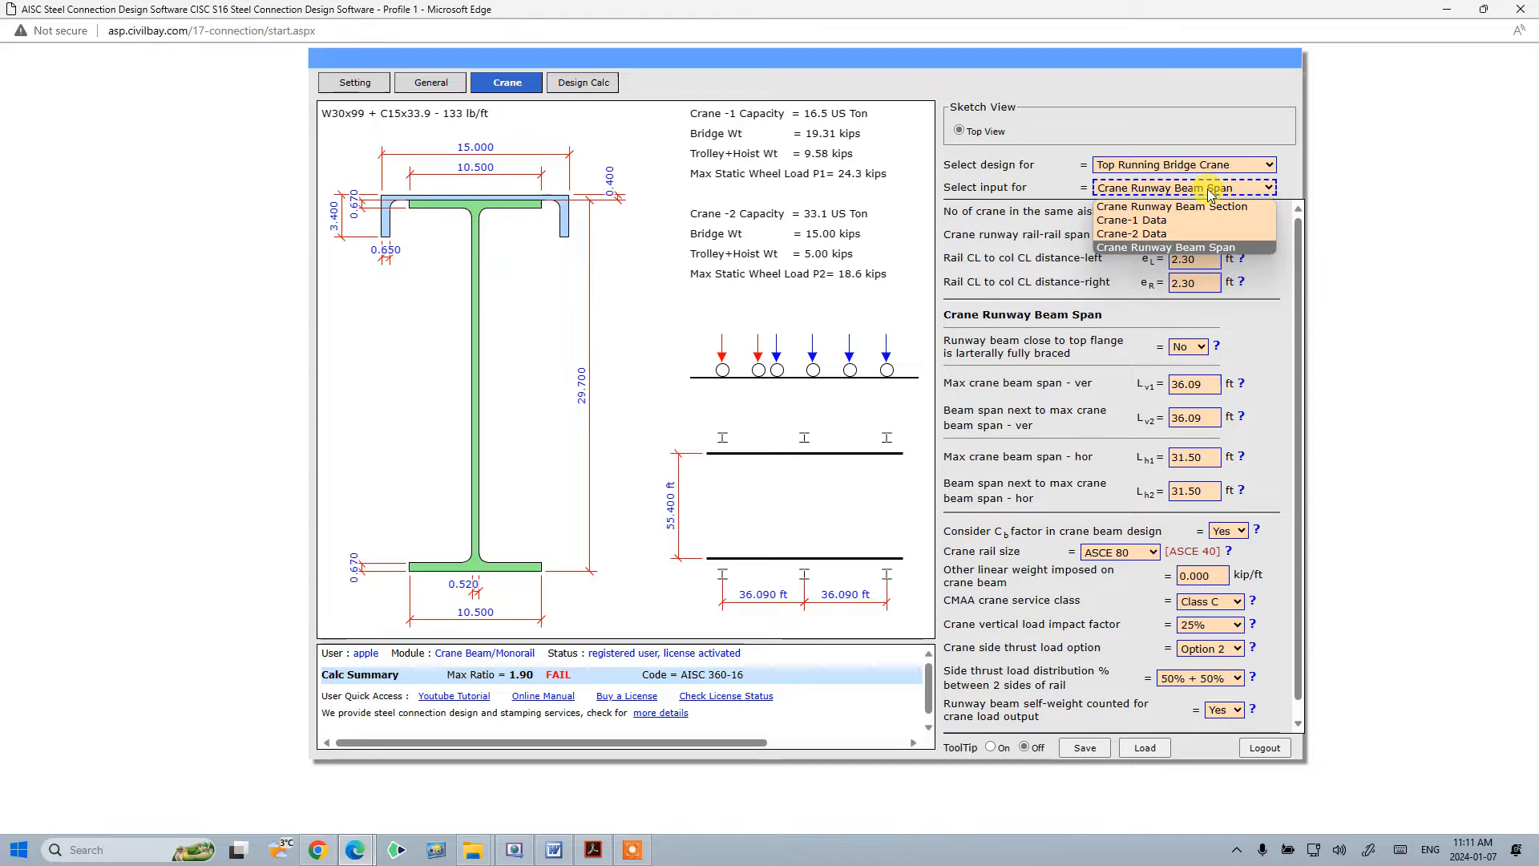
{"action": "left_click", "coordinate": [1029, 192]}
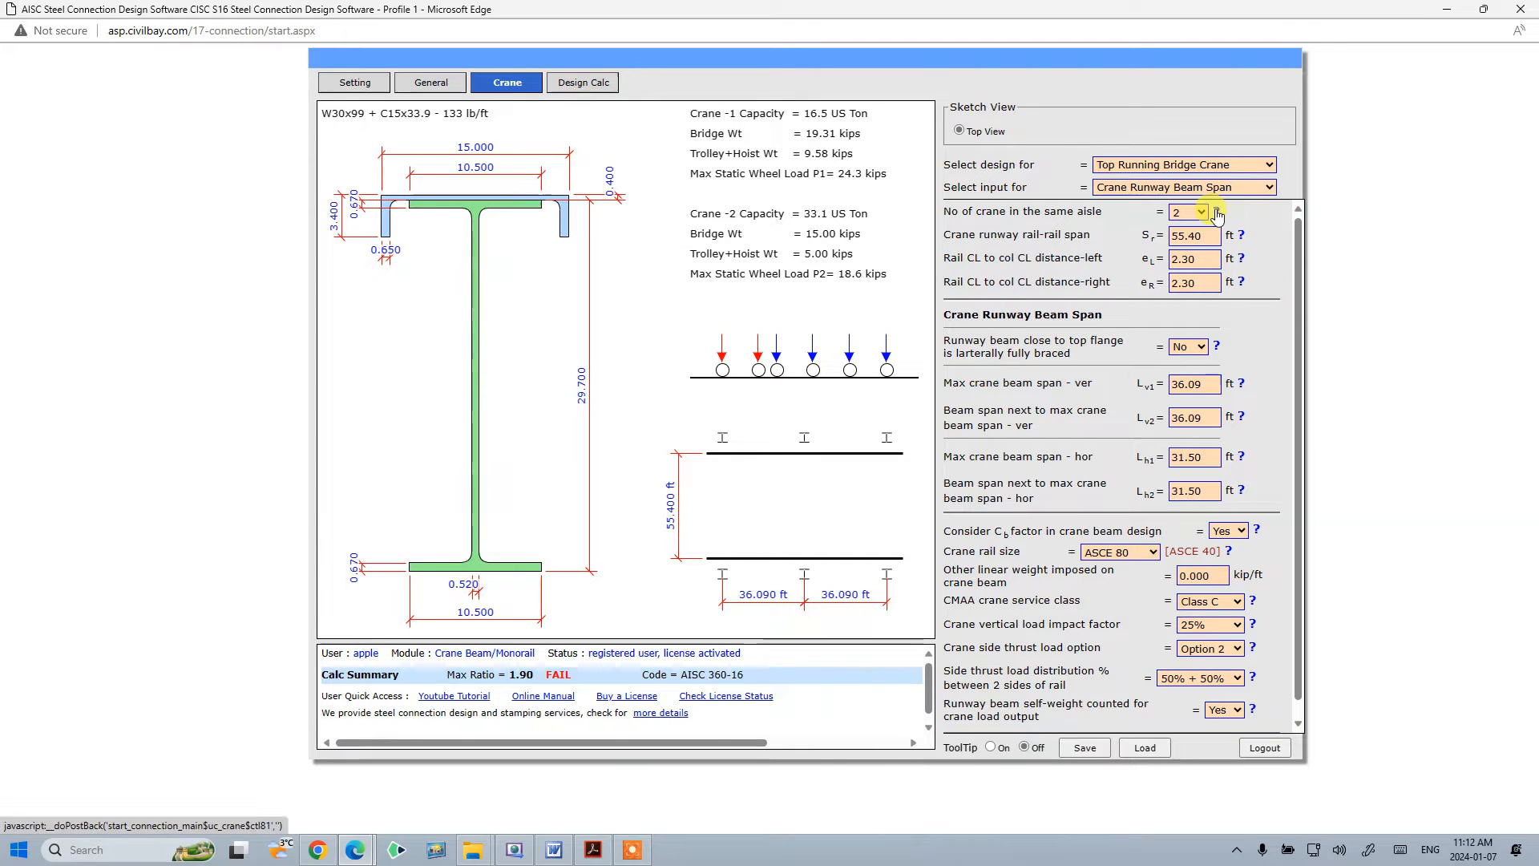
- Open and read the help notes for crane count, rail-rail span, beam spans and CMAA crane service class
{"action": "left_click", "coordinate": [1217, 212]}
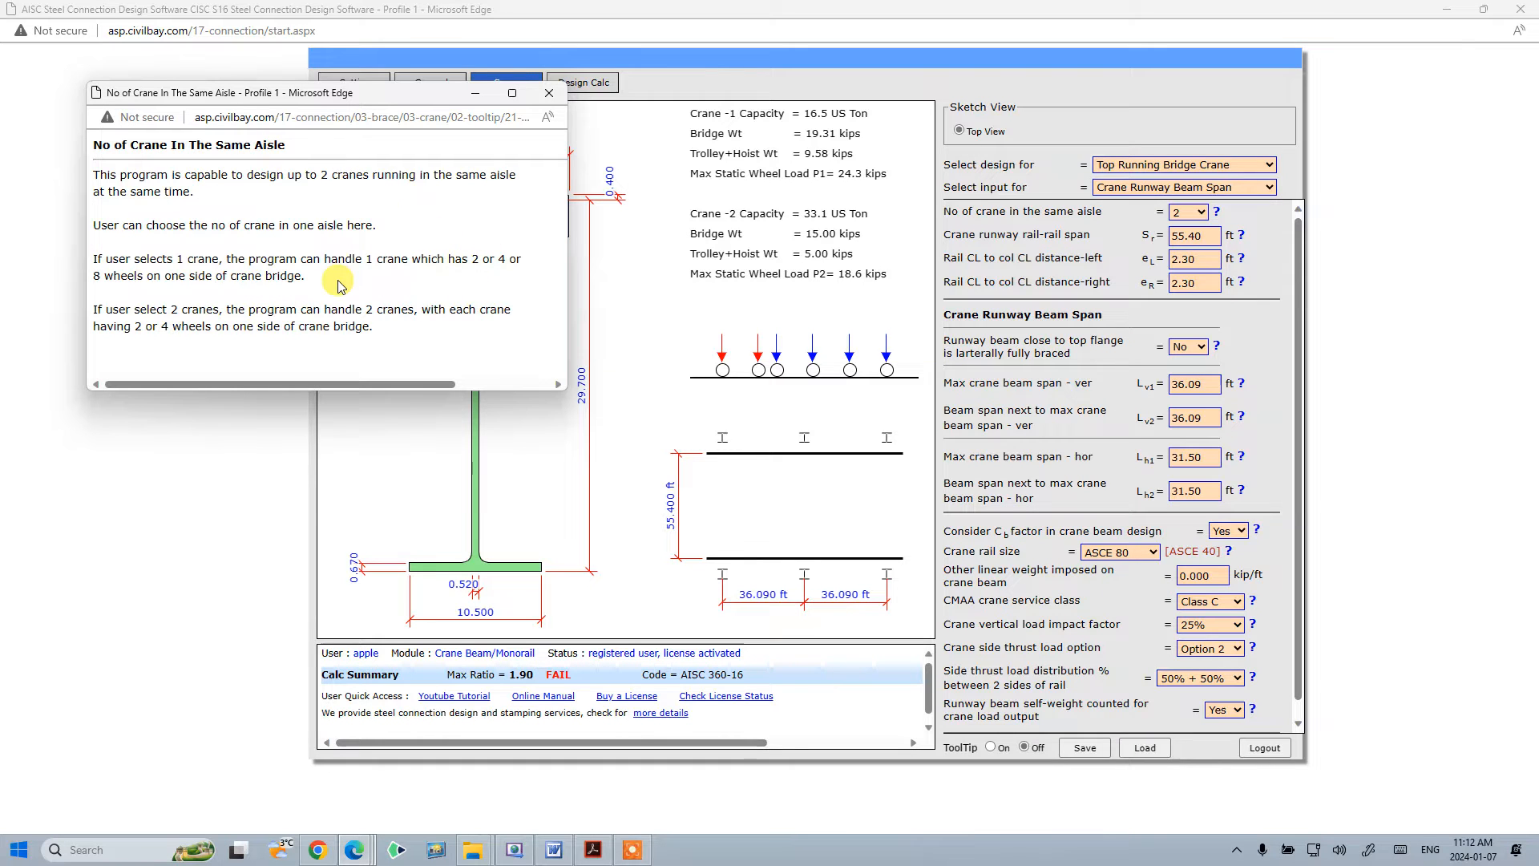
{"action": "left_click", "coordinate": [549, 93]}
{"action": "left_click", "coordinate": [1241, 235]}
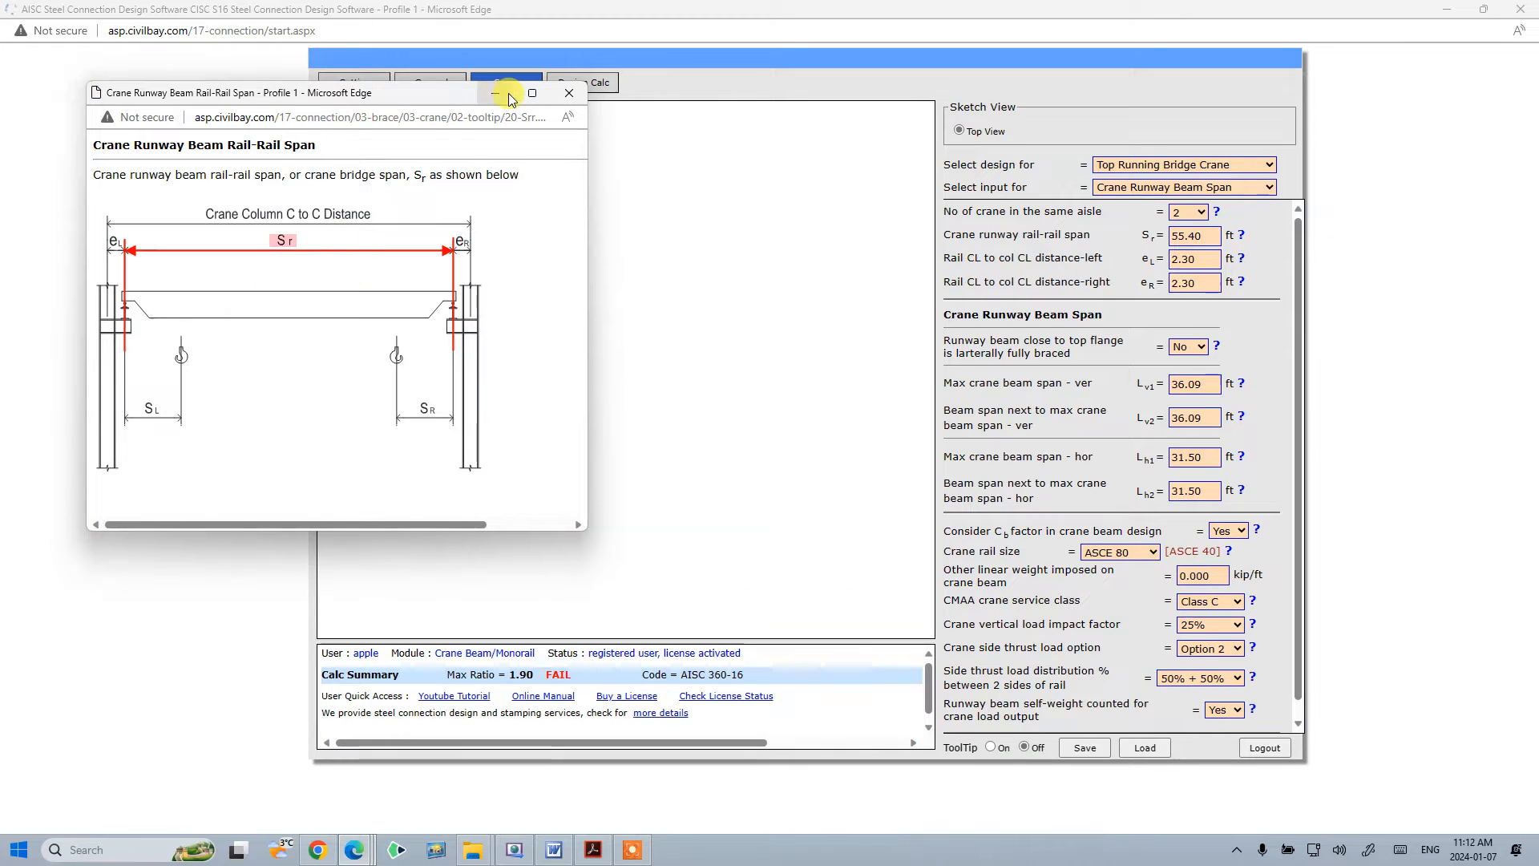
{"action": "left_click", "coordinate": [569, 93]}
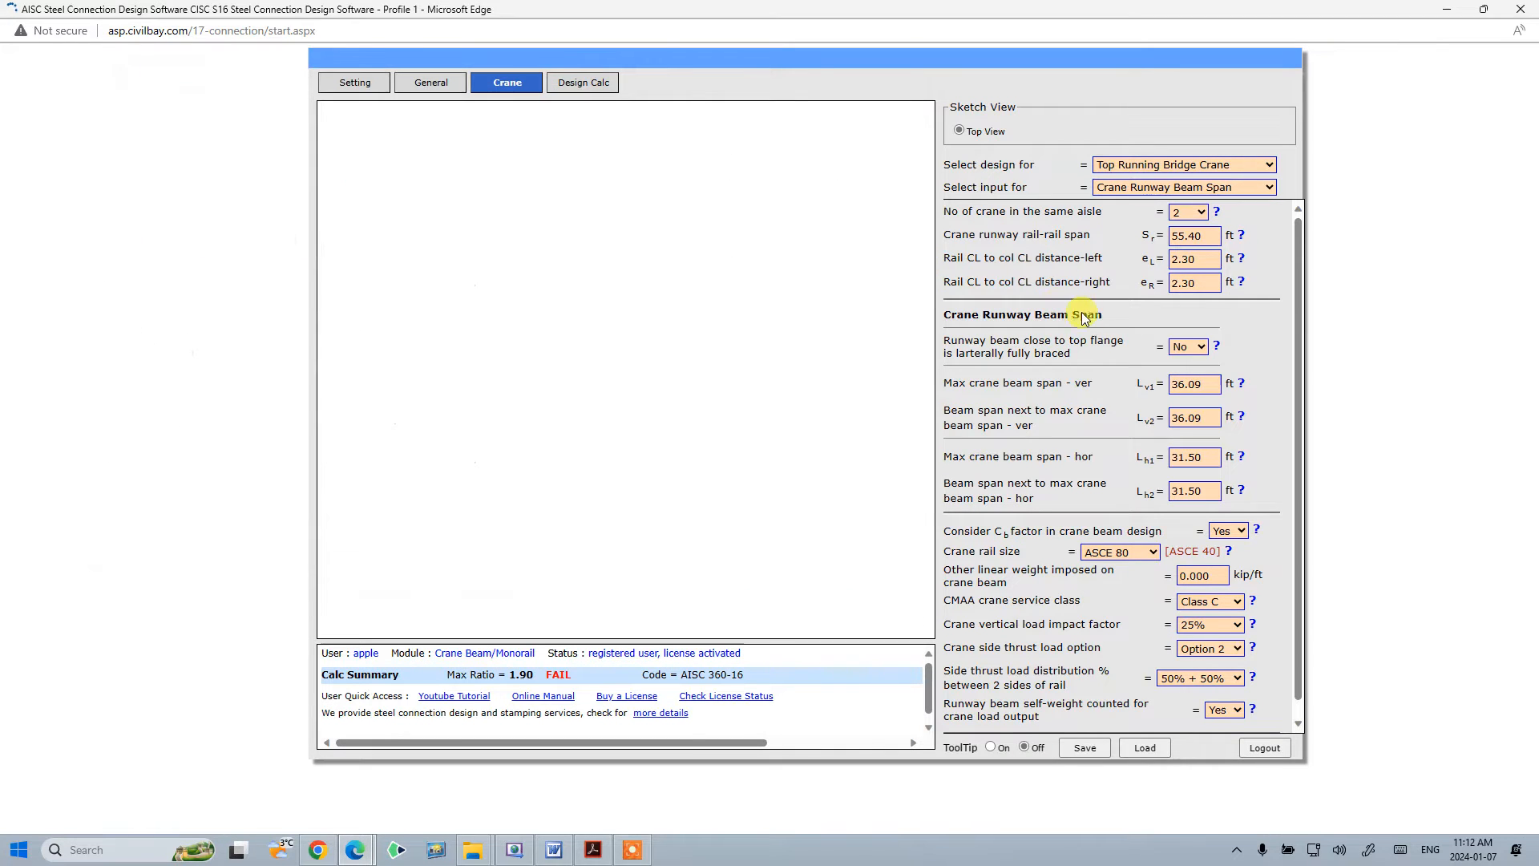
{"action": "left_click", "coordinate": [1241, 385]}
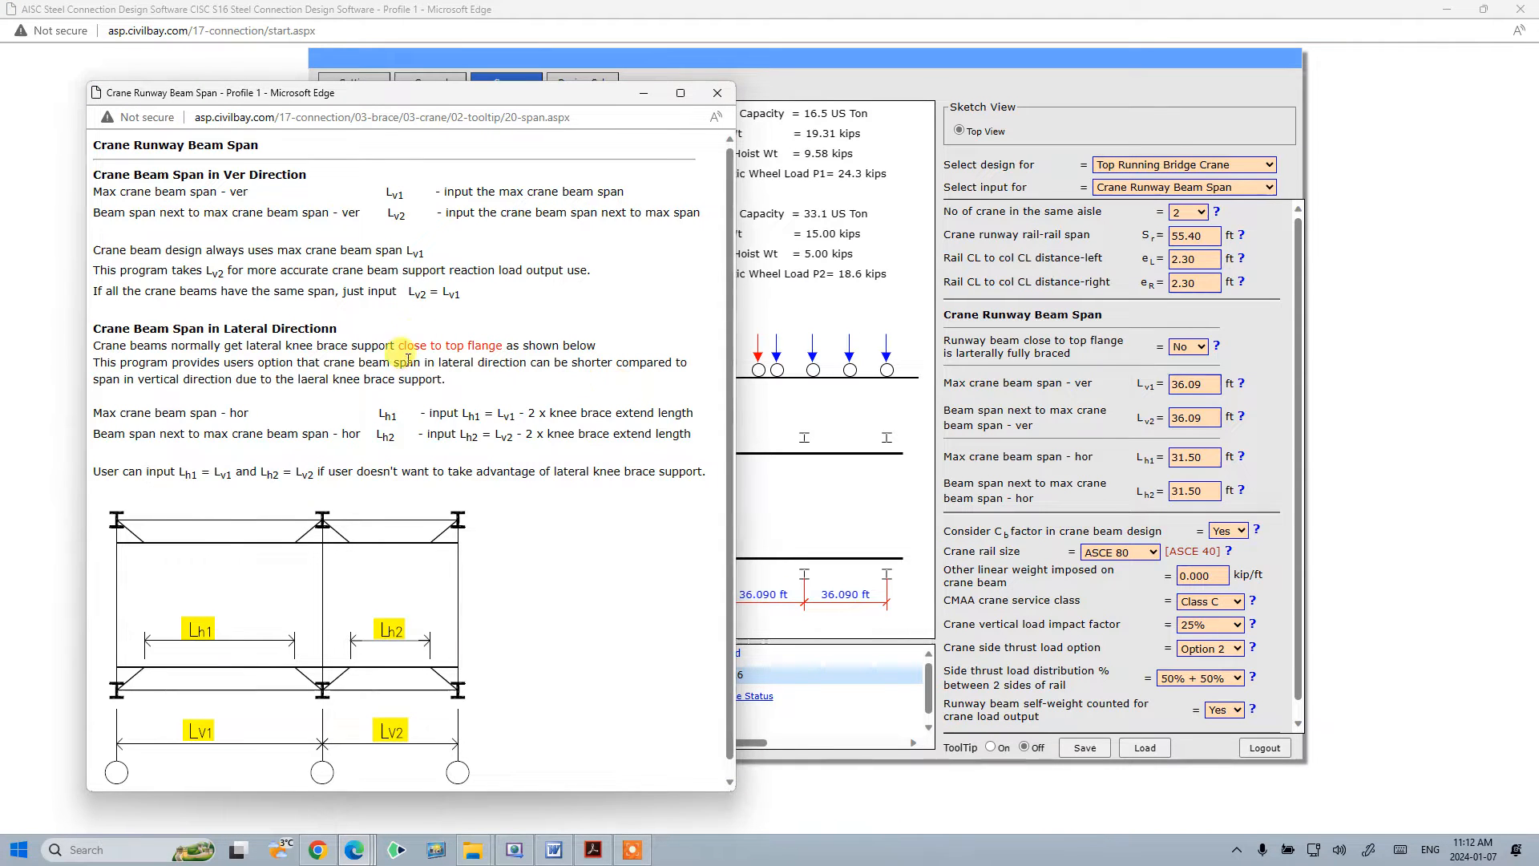
{"action": "left_click", "coordinate": [717, 94]}
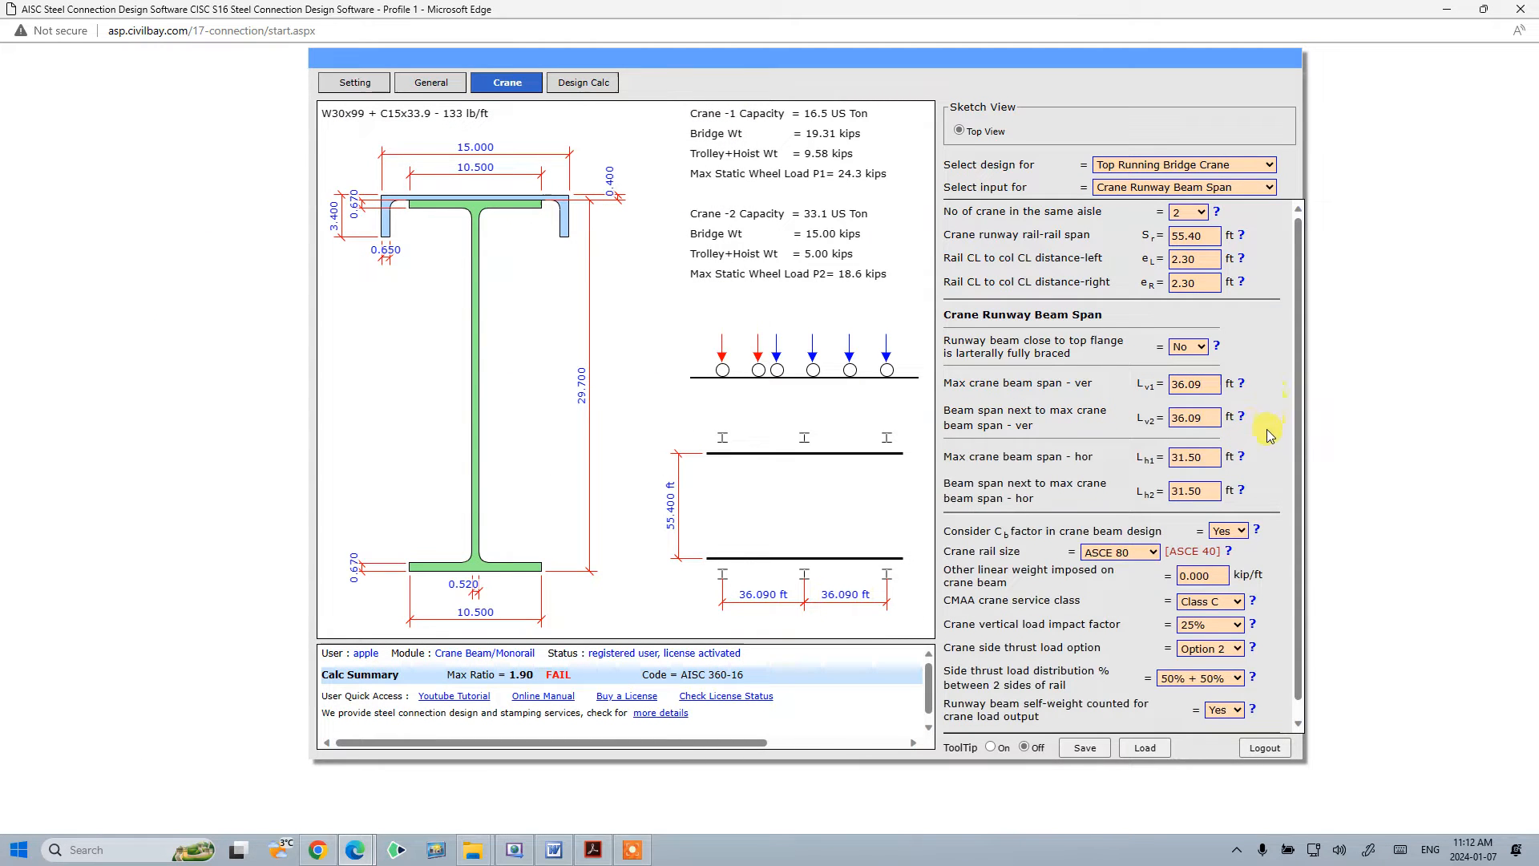
{"action": "left_click", "coordinate": [1241, 417]}
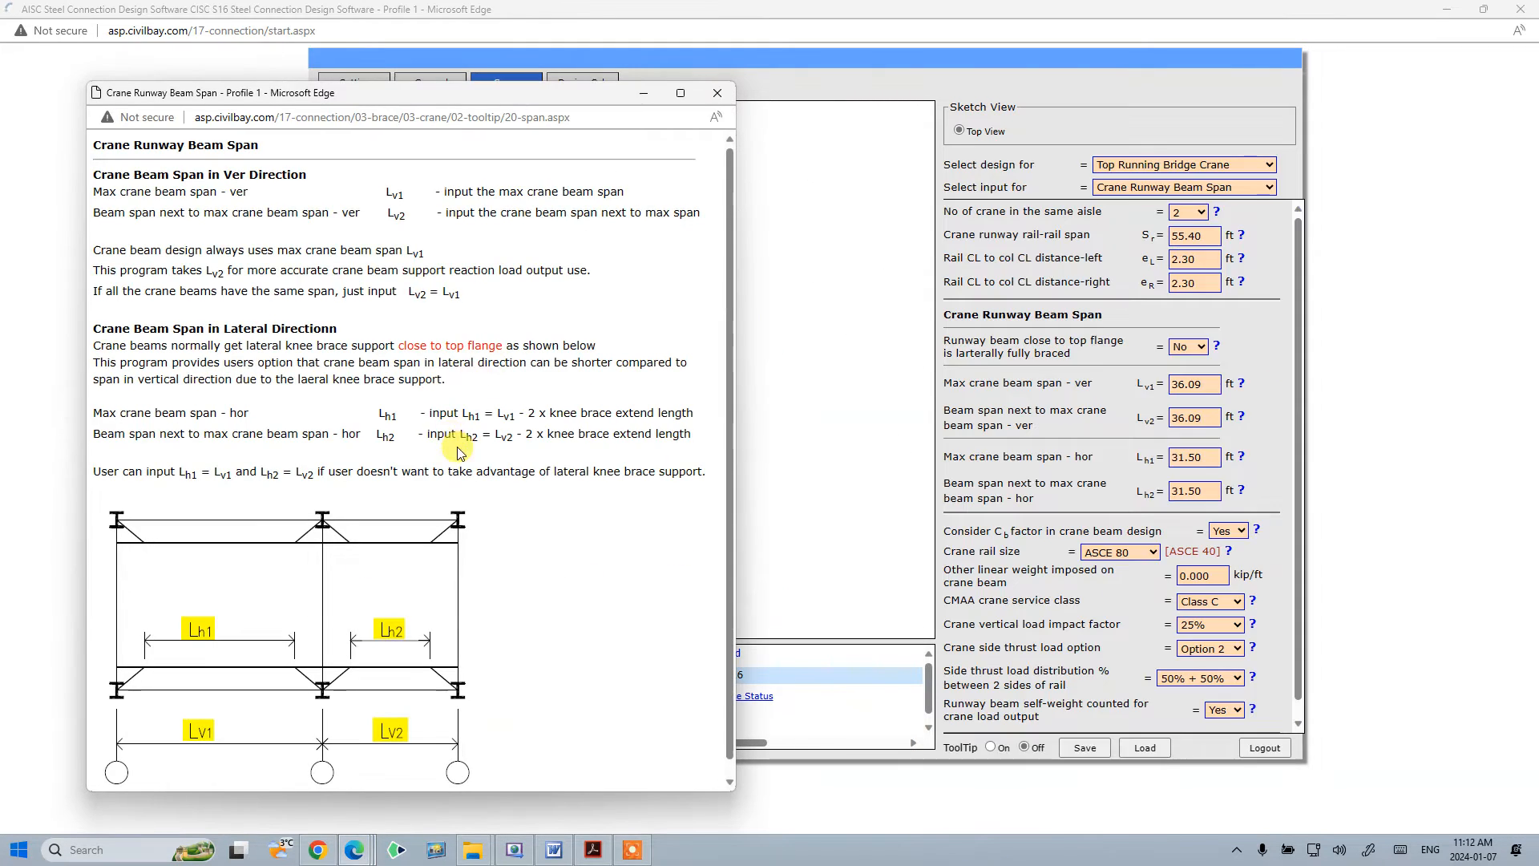
{"action": "left_click", "coordinate": [718, 93]}
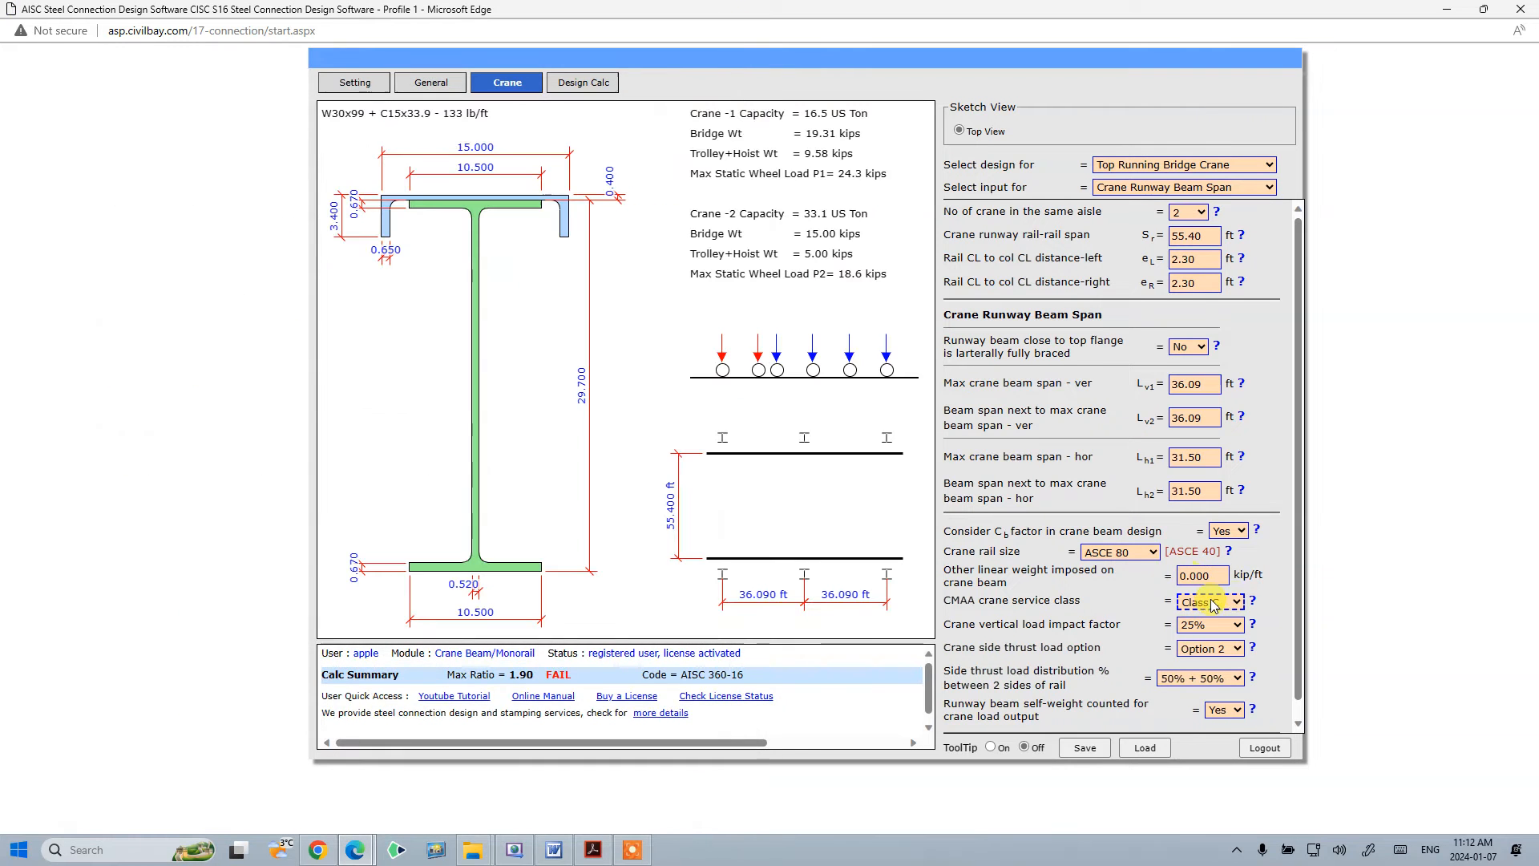
{"action": "scroll", "coordinate": [1211, 600], "scroll_direction": "down", "scroll_amount": 1}
{"action": "left_click", "coordinate": [1251, 586]}
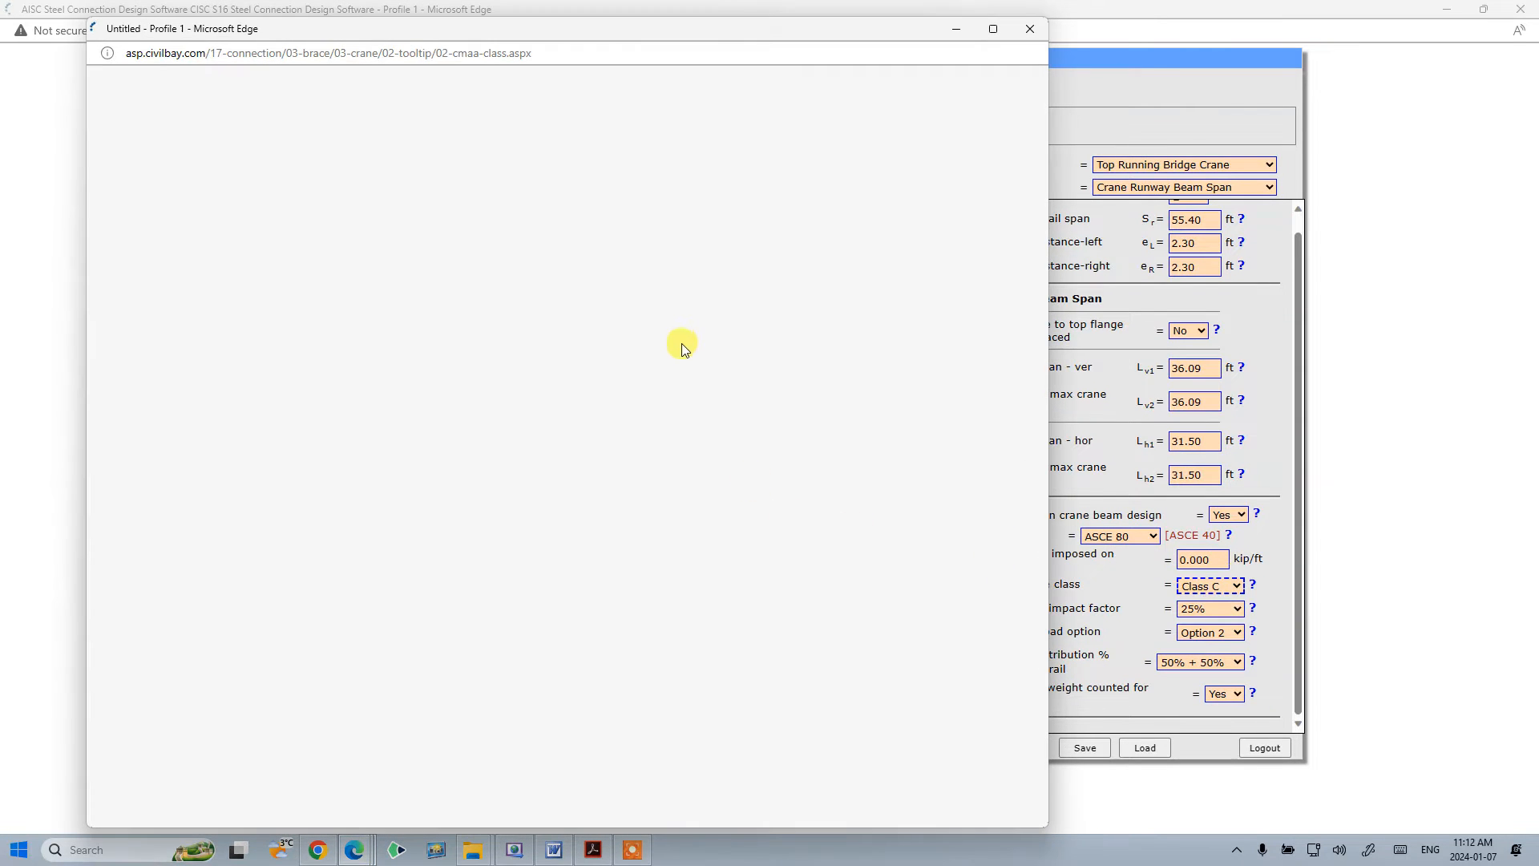
{"action": "left_click", "coordinate": [1030, 29]}
- Examine the beam span and rail-rail span fields against their dimensions in the sketch
{"action": "left_click", "coordinate": [1219, 473]}
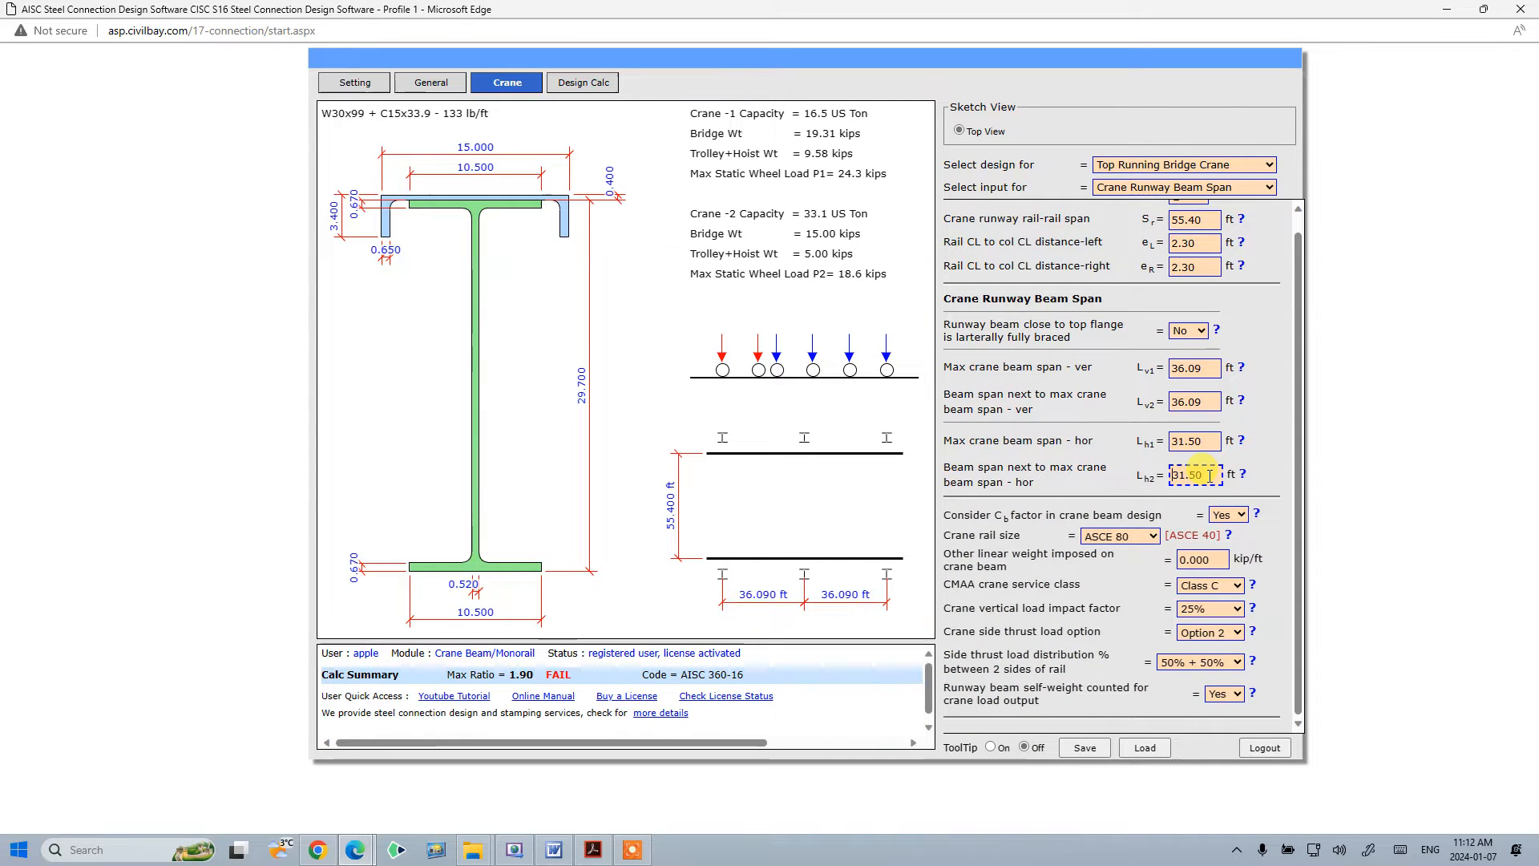
{"action": "left_click", "coordinate": [1264, 380]}
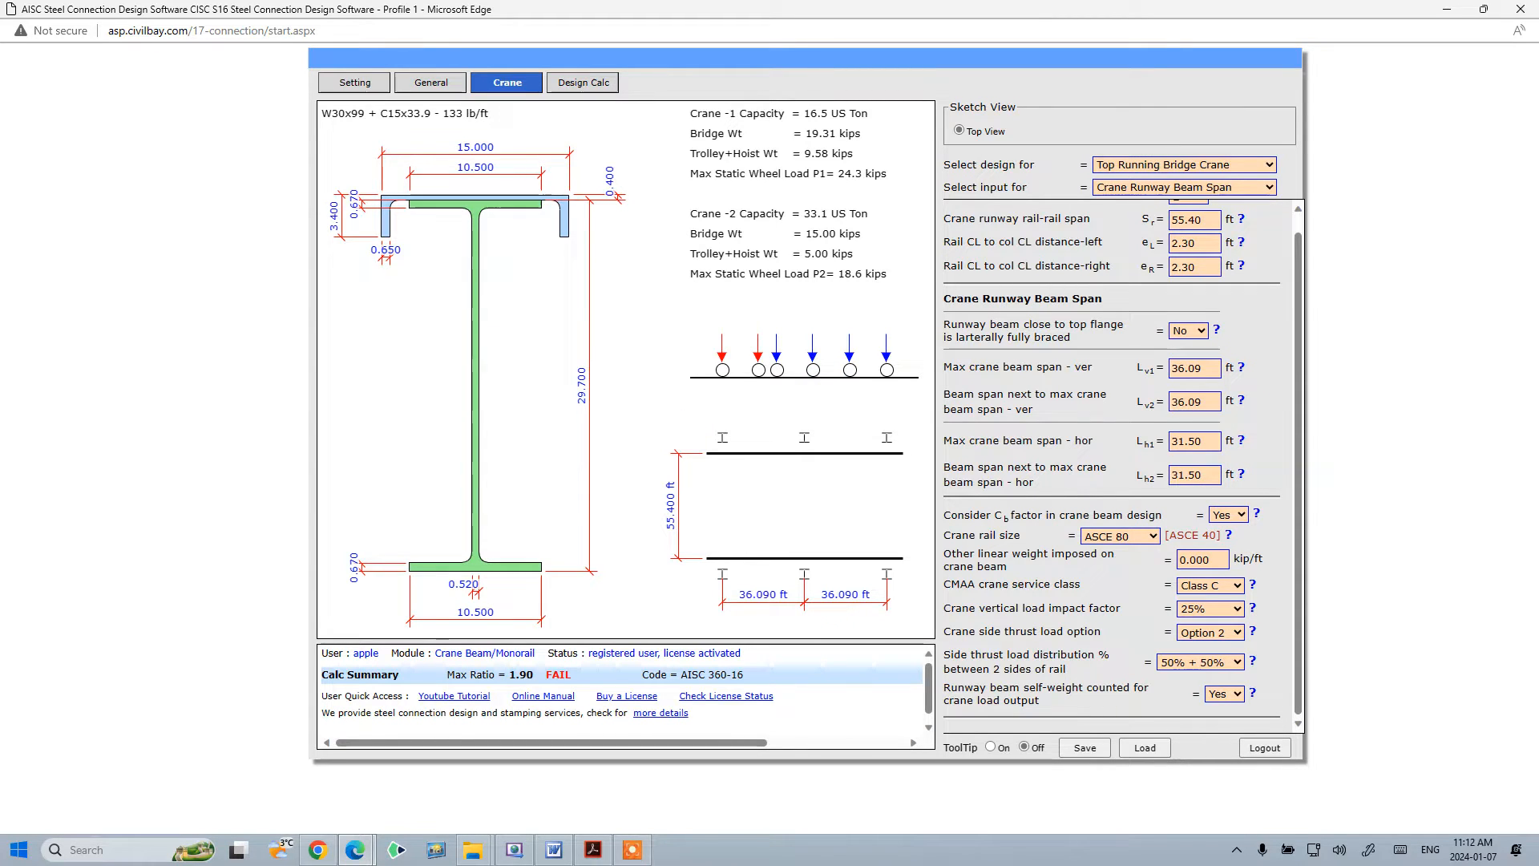
{"action": "key", "text": "alt+Tab"}
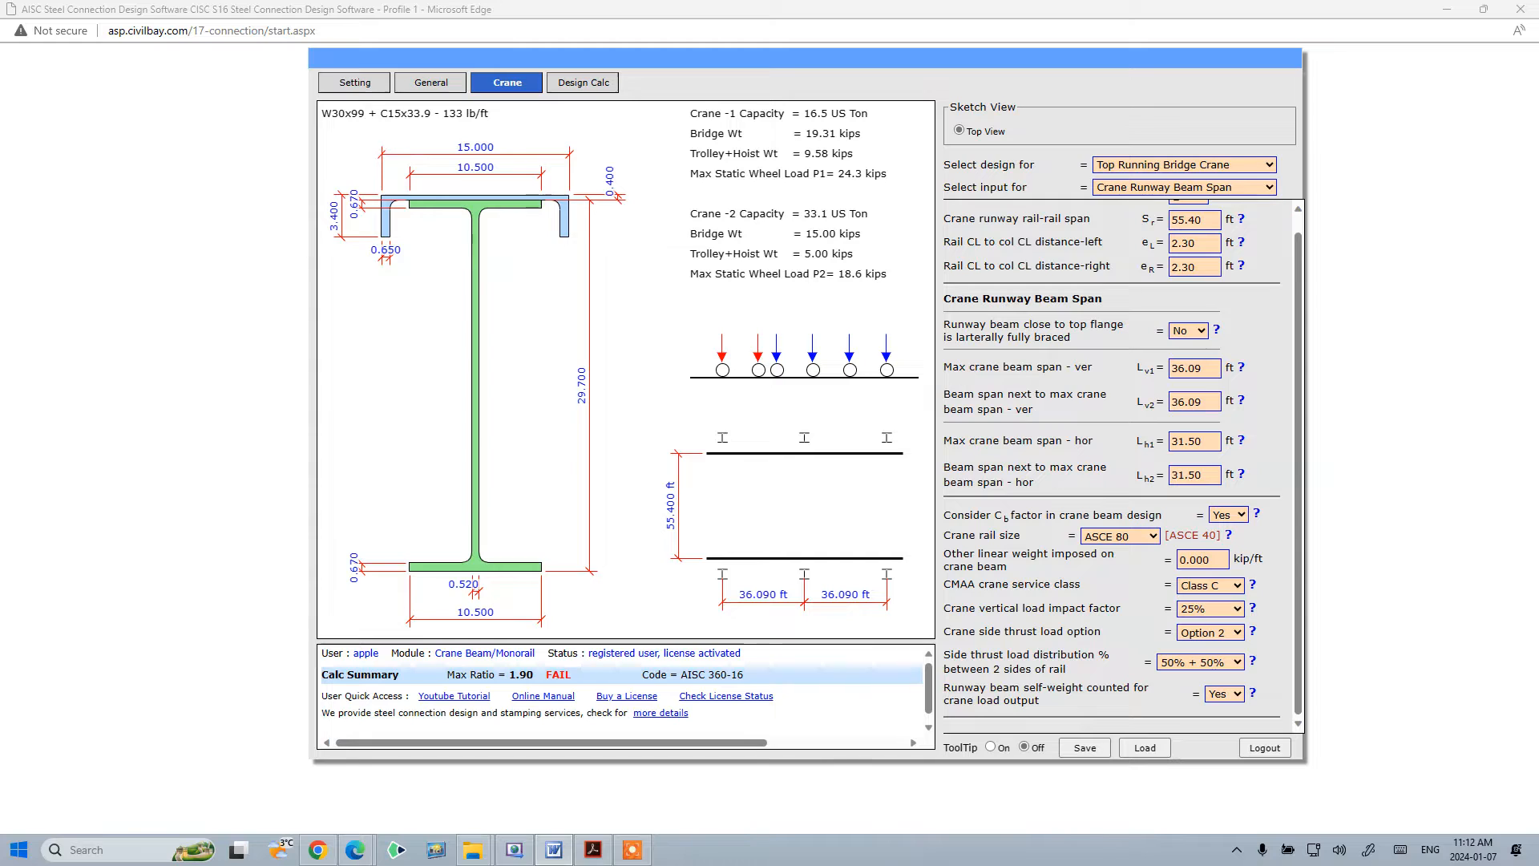
{"action": "left_click", "coordinate": [642, 408]}
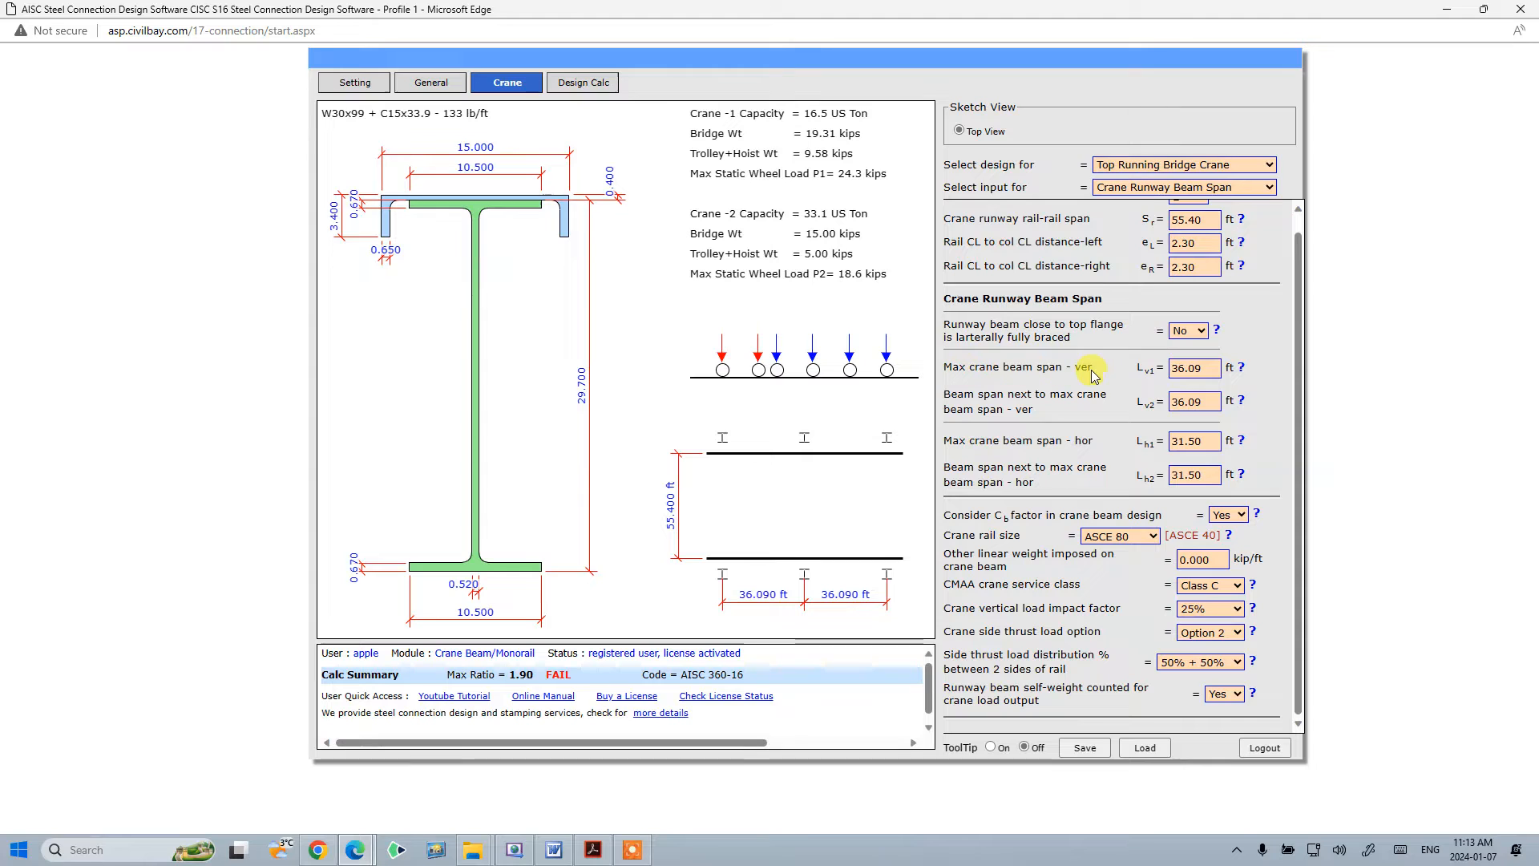
{"action": "left_click", "coordinate": [1180, 369]}
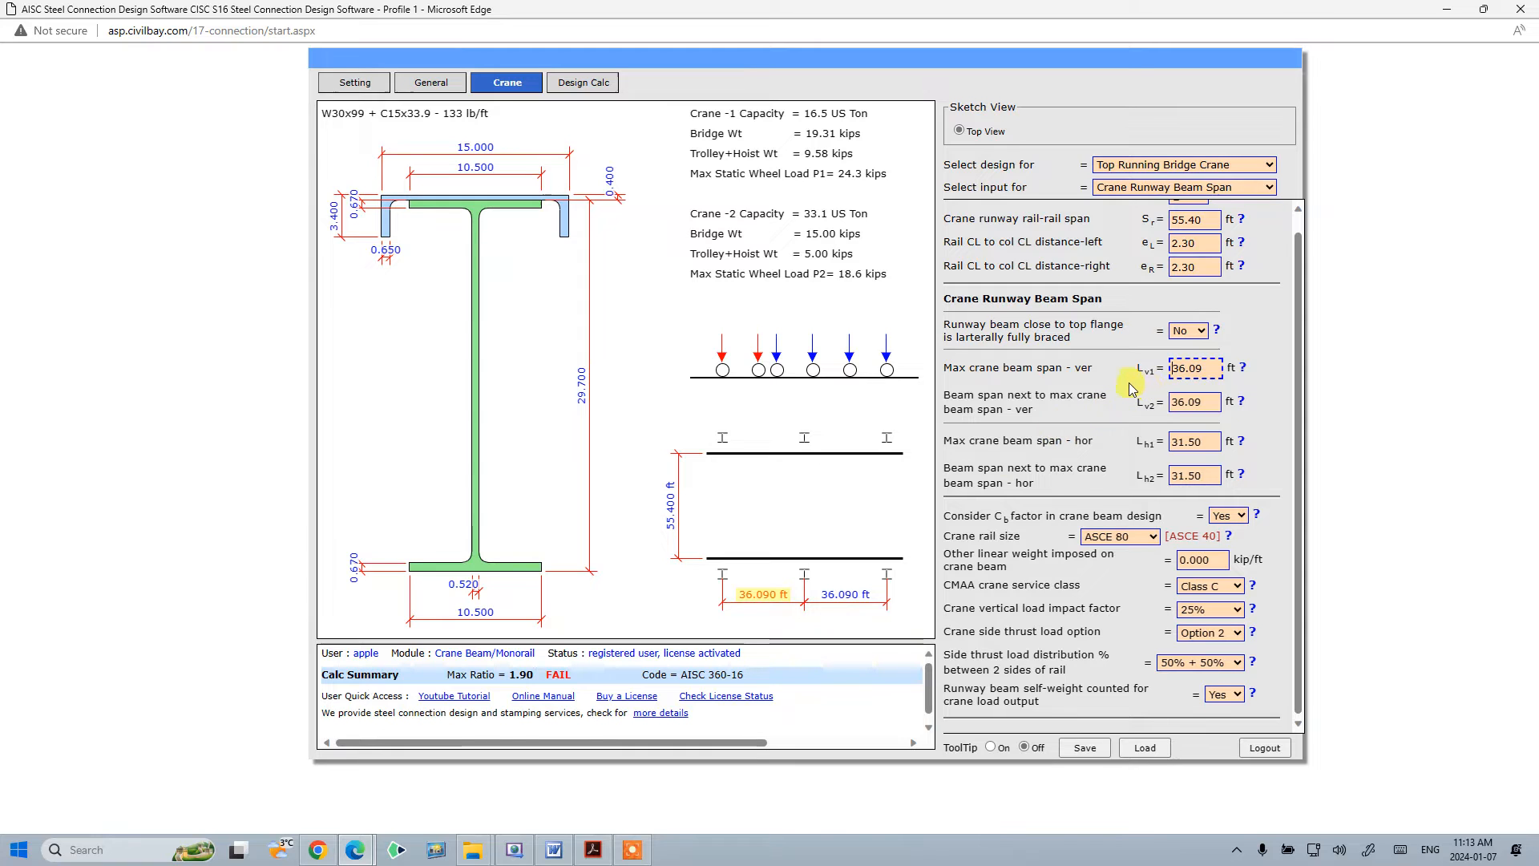
{"action": "left_click", "coordinate": [1189, 399]}
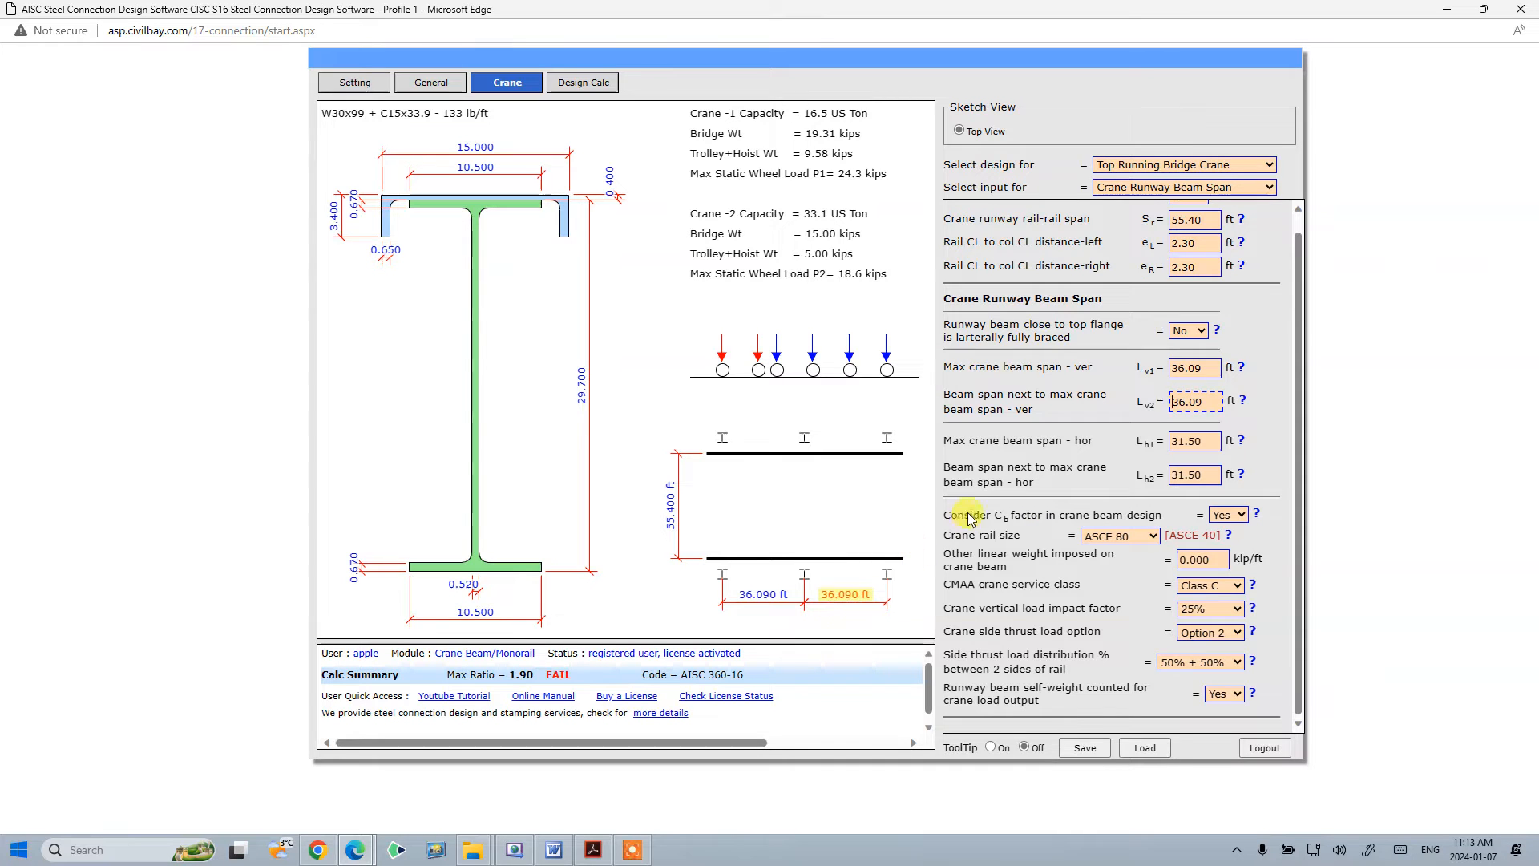
{"action": "left_click", "coordinate": [1033, 443]}
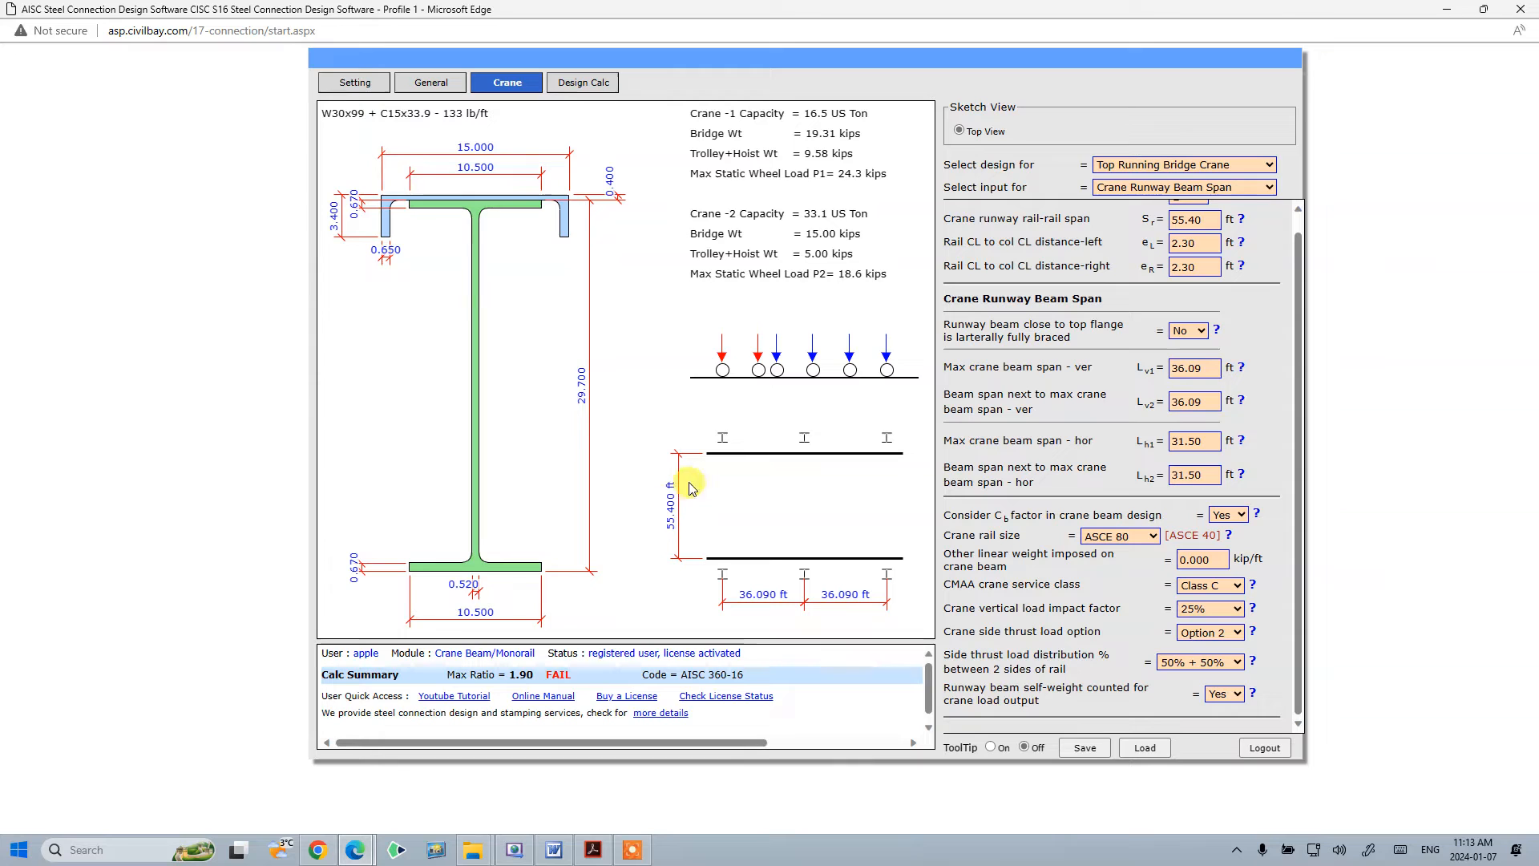
{"action": "left_click", "coordinate": [1179, 219]}
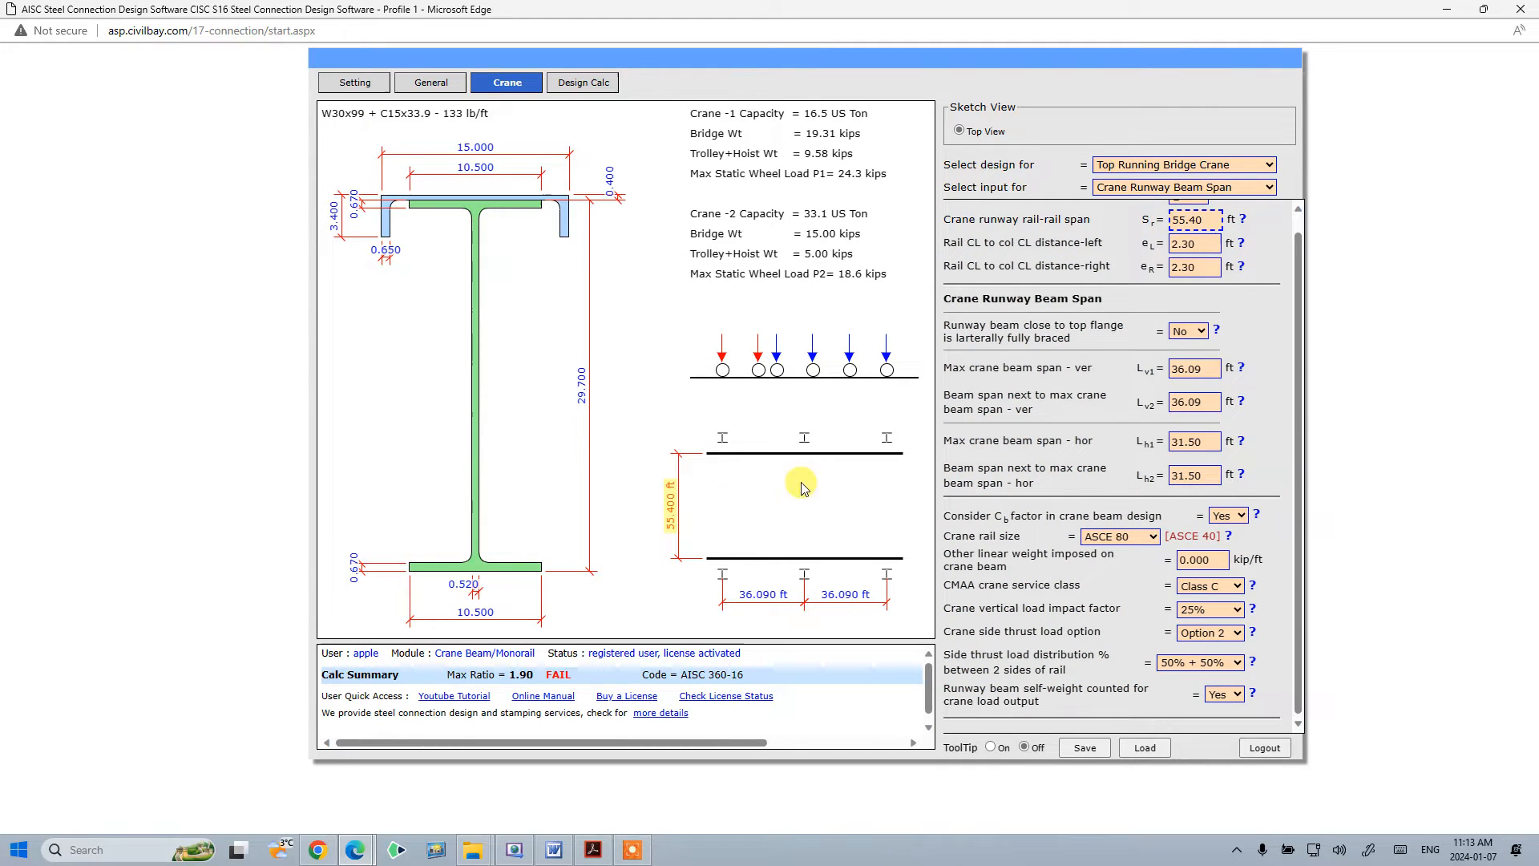
{"action": "scroll", "coordinate": [1022, 341], "scroll_direction": "up", "scroll_amount": 1}
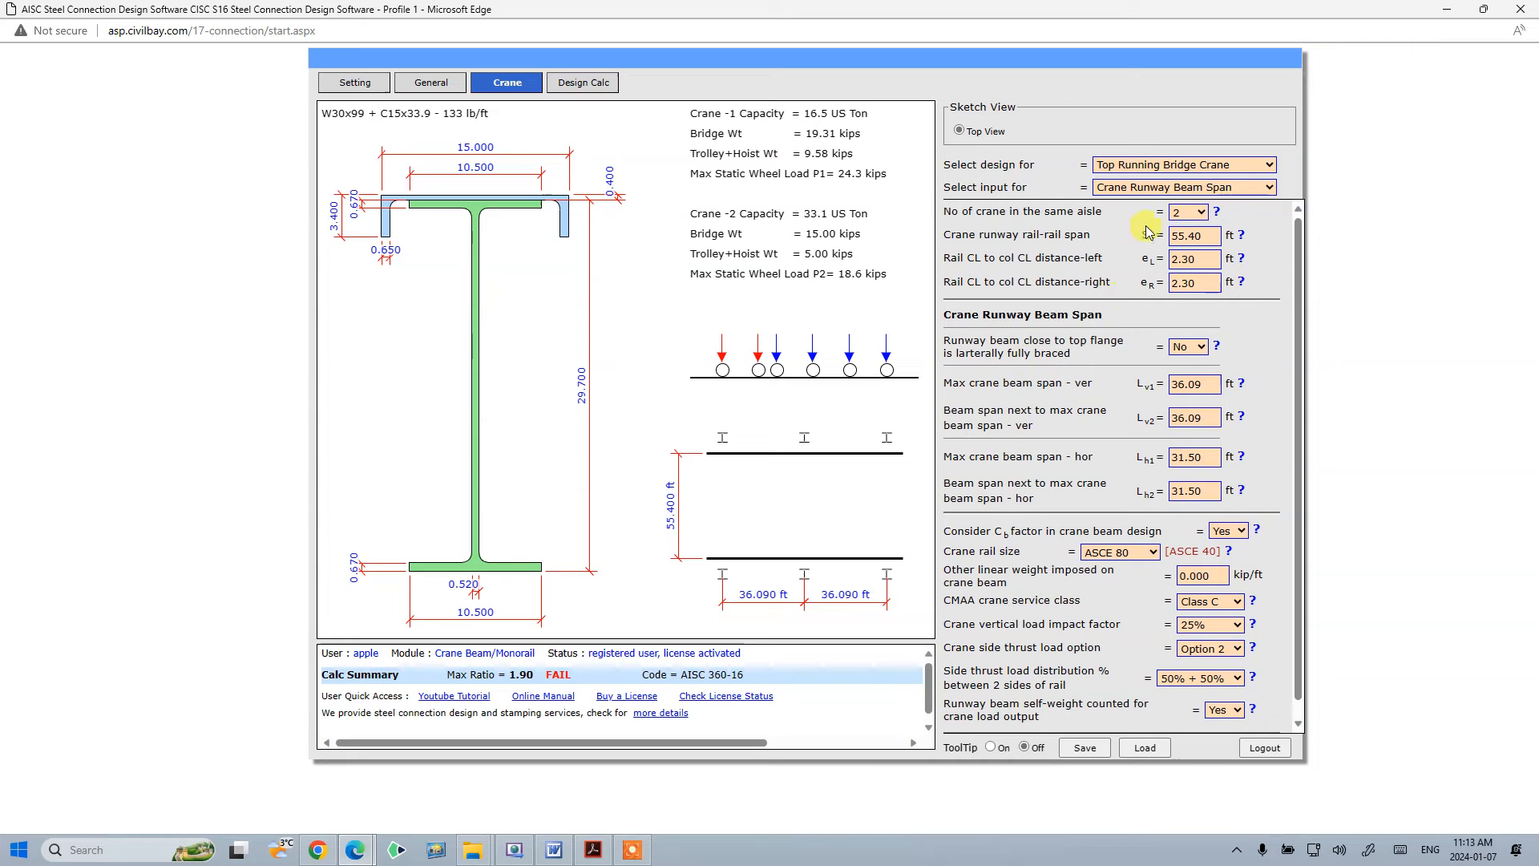
- Return to Crane Runway Beam Section inputs and change the runway beam section type to Custom Shape - Wide Flange
{"action": "left_click", "coordinate": [1226, 188]}
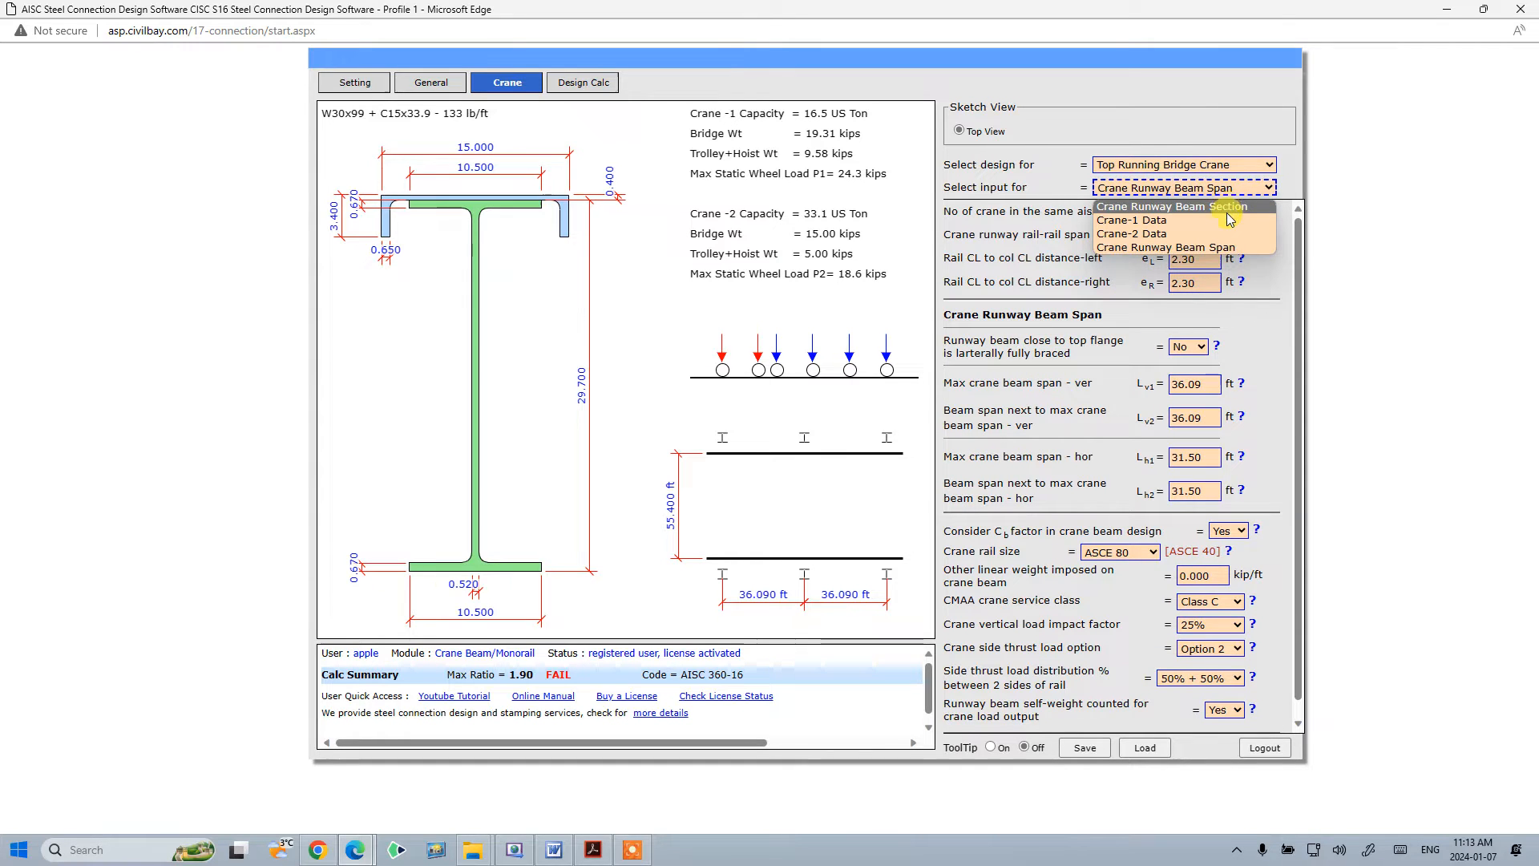
{"action": "left_click", "coordinate": [1228, 210]}
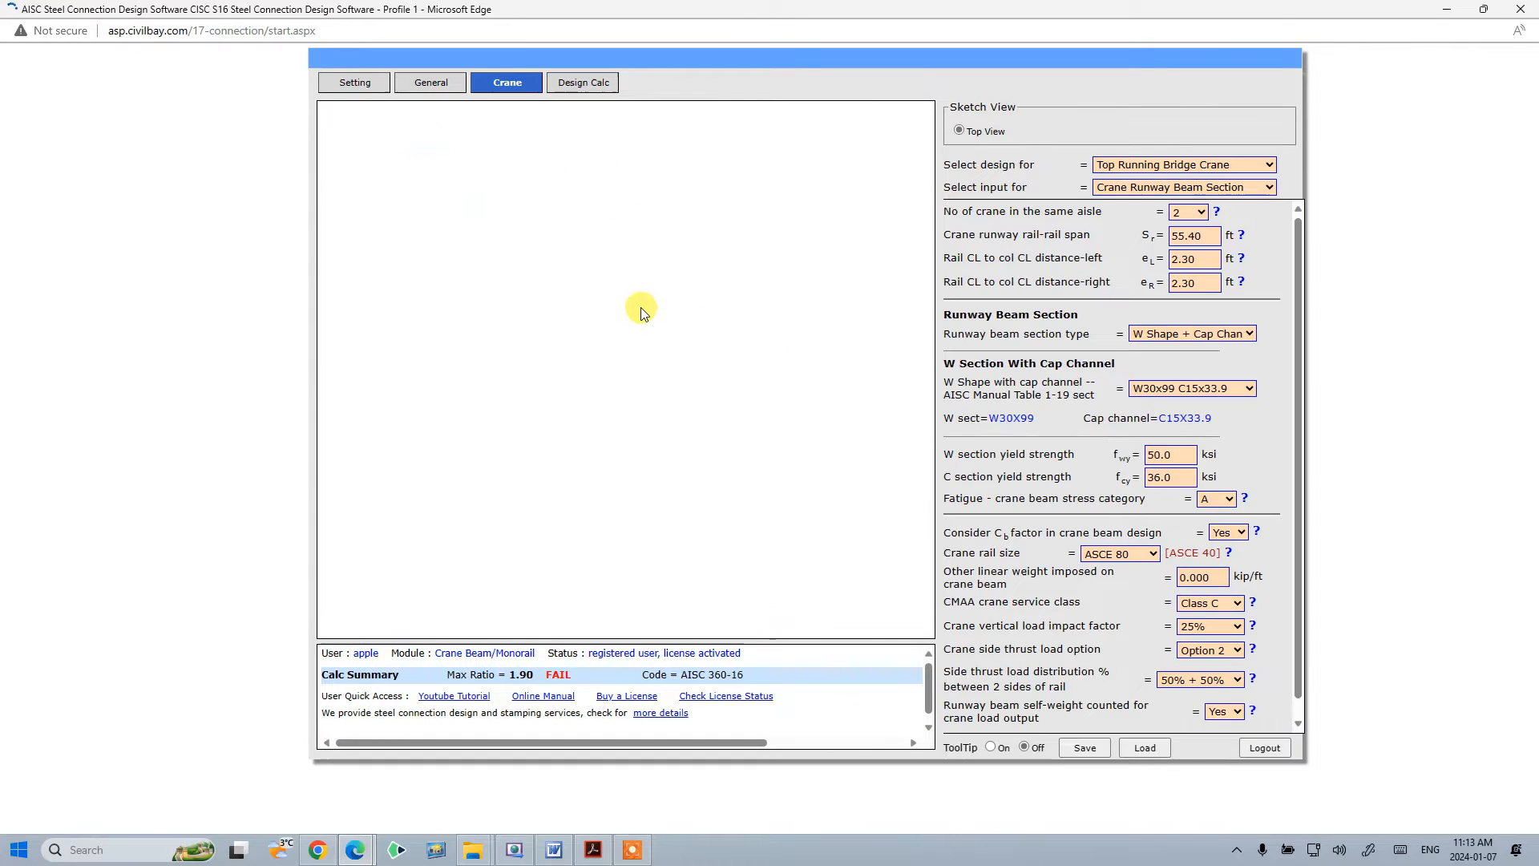
{"action": "left_click", "coordinate": [1216, 335]}
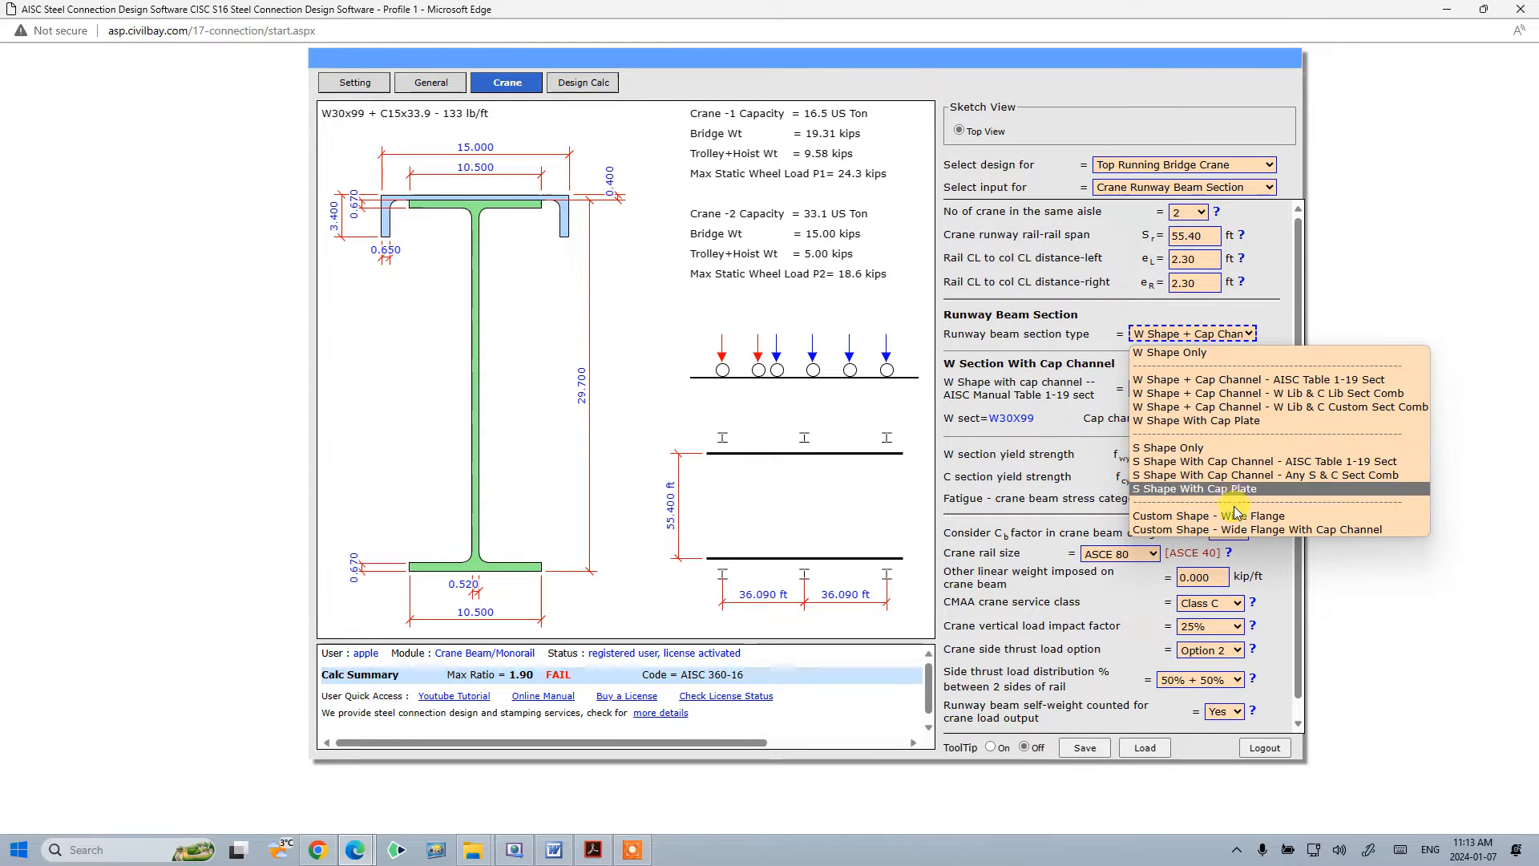
{"action": "left_click", "coordinate": [1234, 517]}
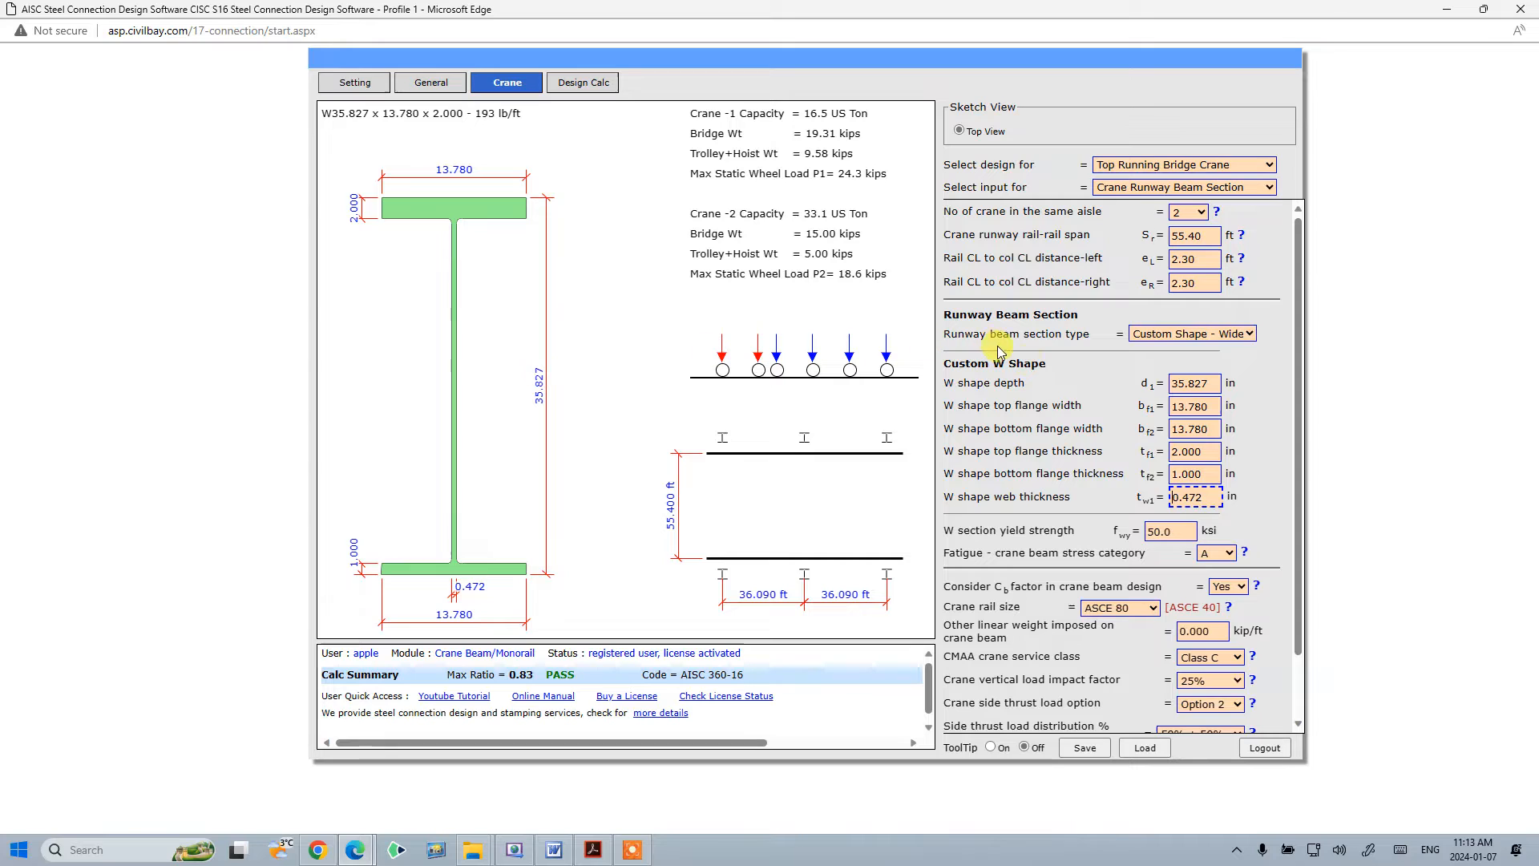
{"action": "left_click", "coordinate": [1176, 383]}
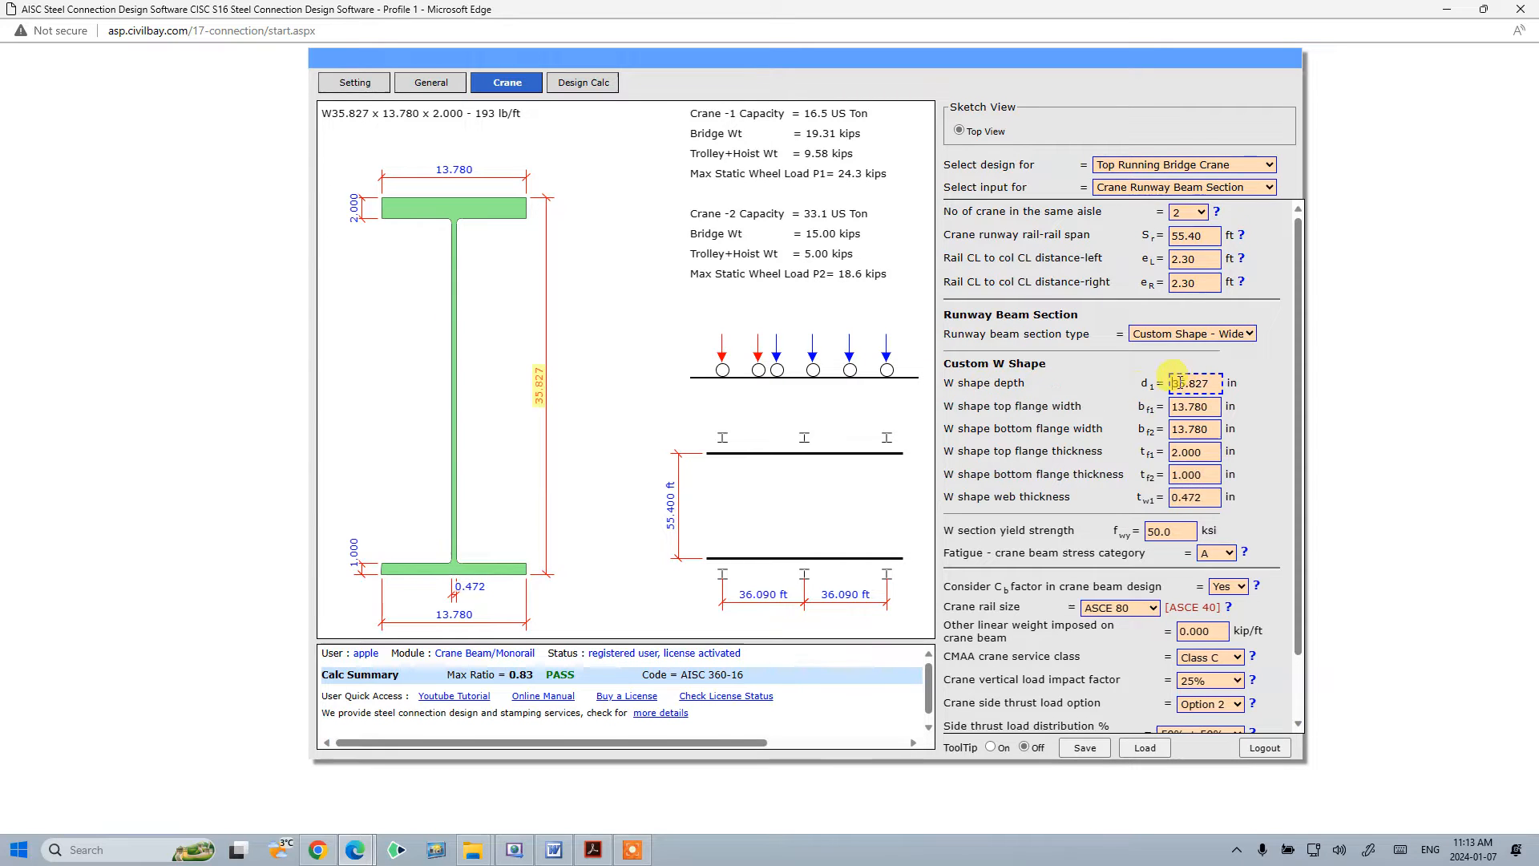
{"action": "left_click", "coordinate": [1175, 407]}
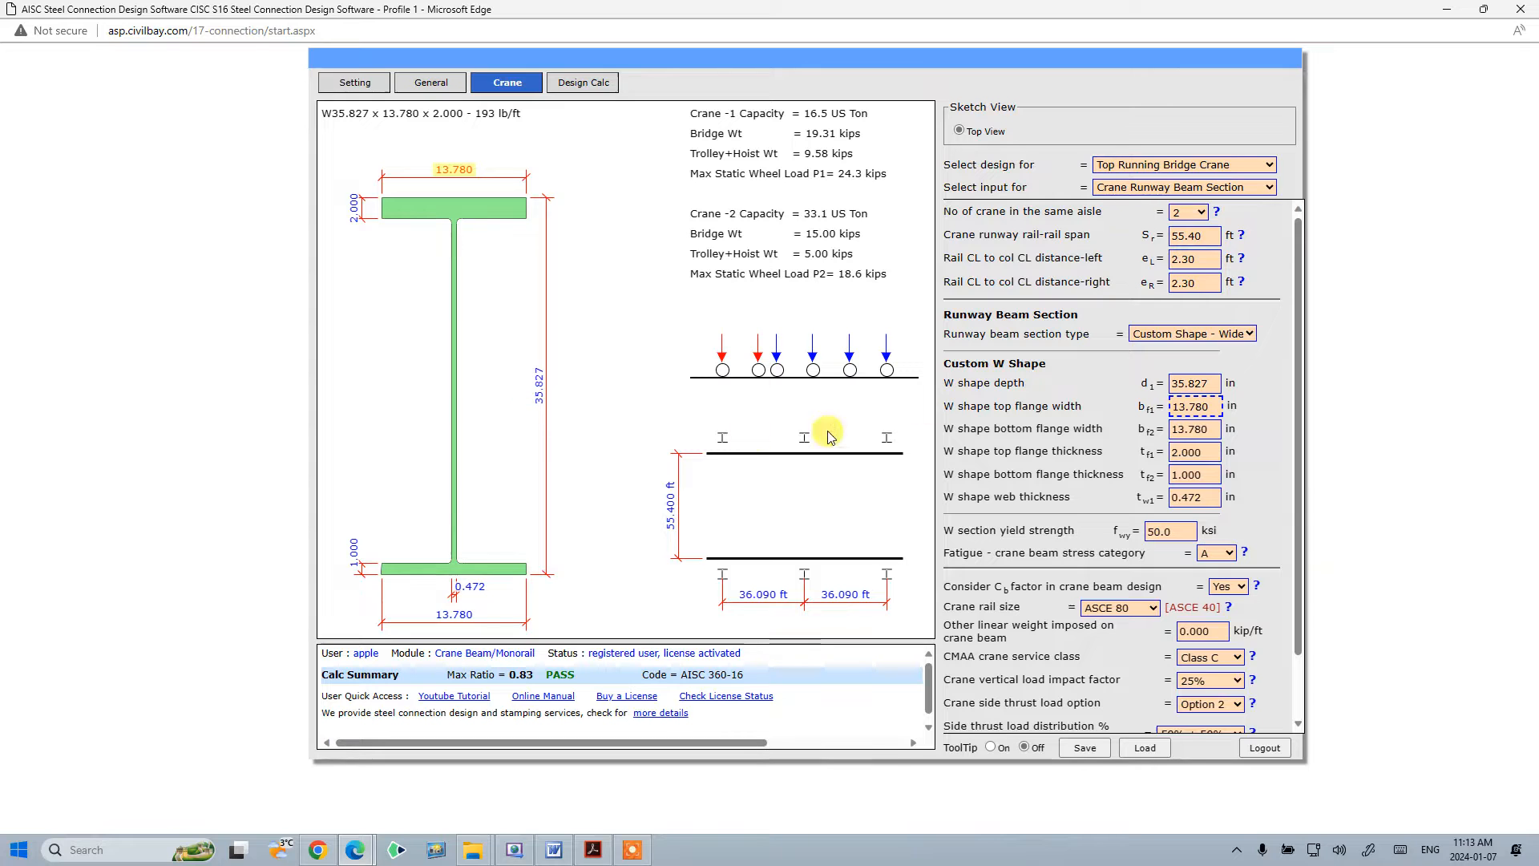
- Change the runway beam section type to Custom Shape - Wide Flange With Cap Channel
{"action": "left_click", "coordinate": [1203, 334]}
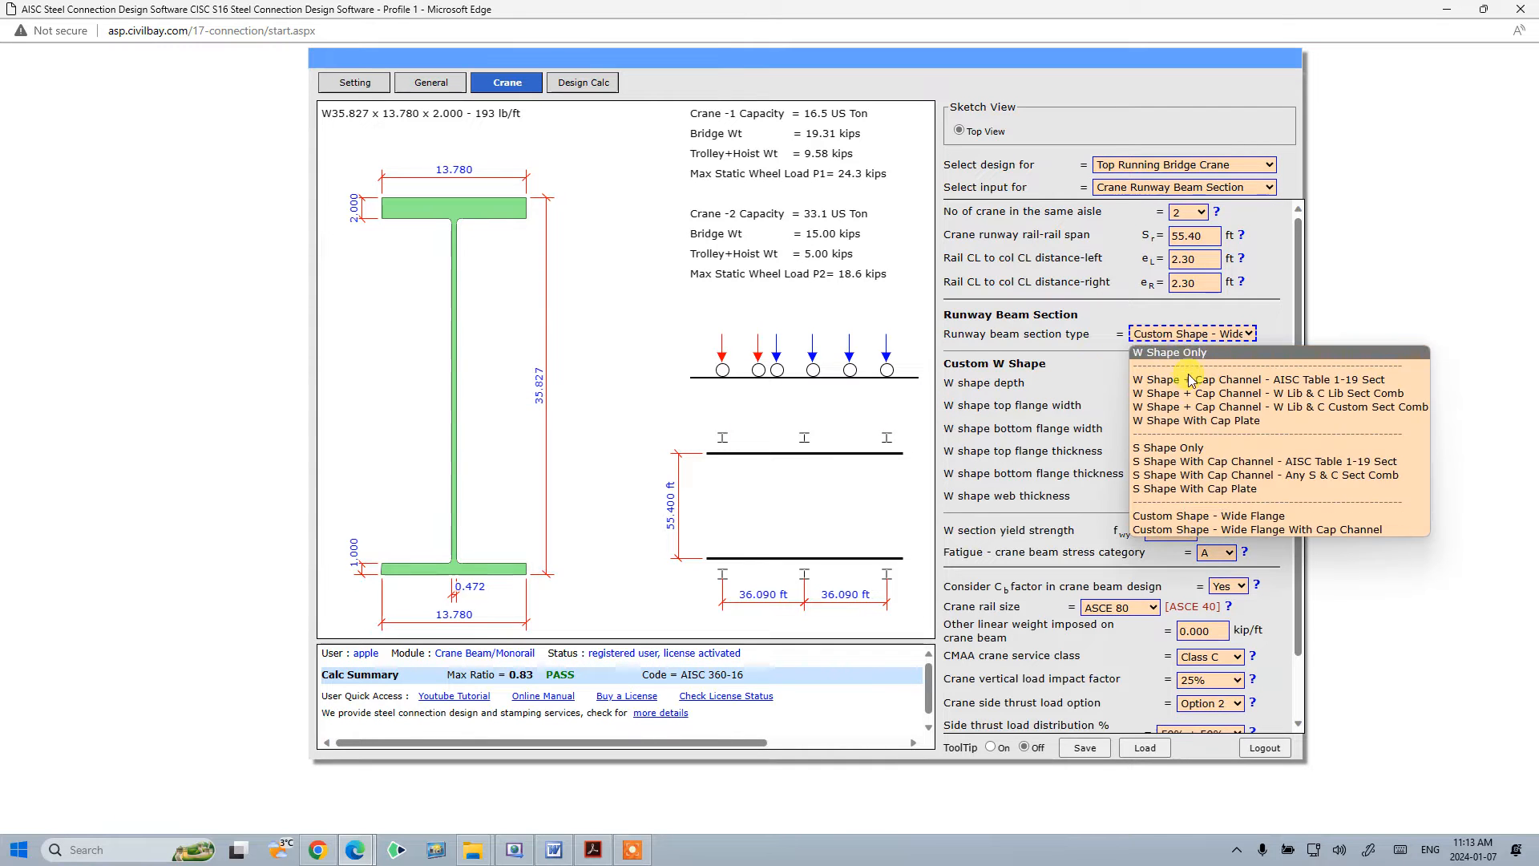
{"action": "left_click", "coordinate": [1251, 517]}
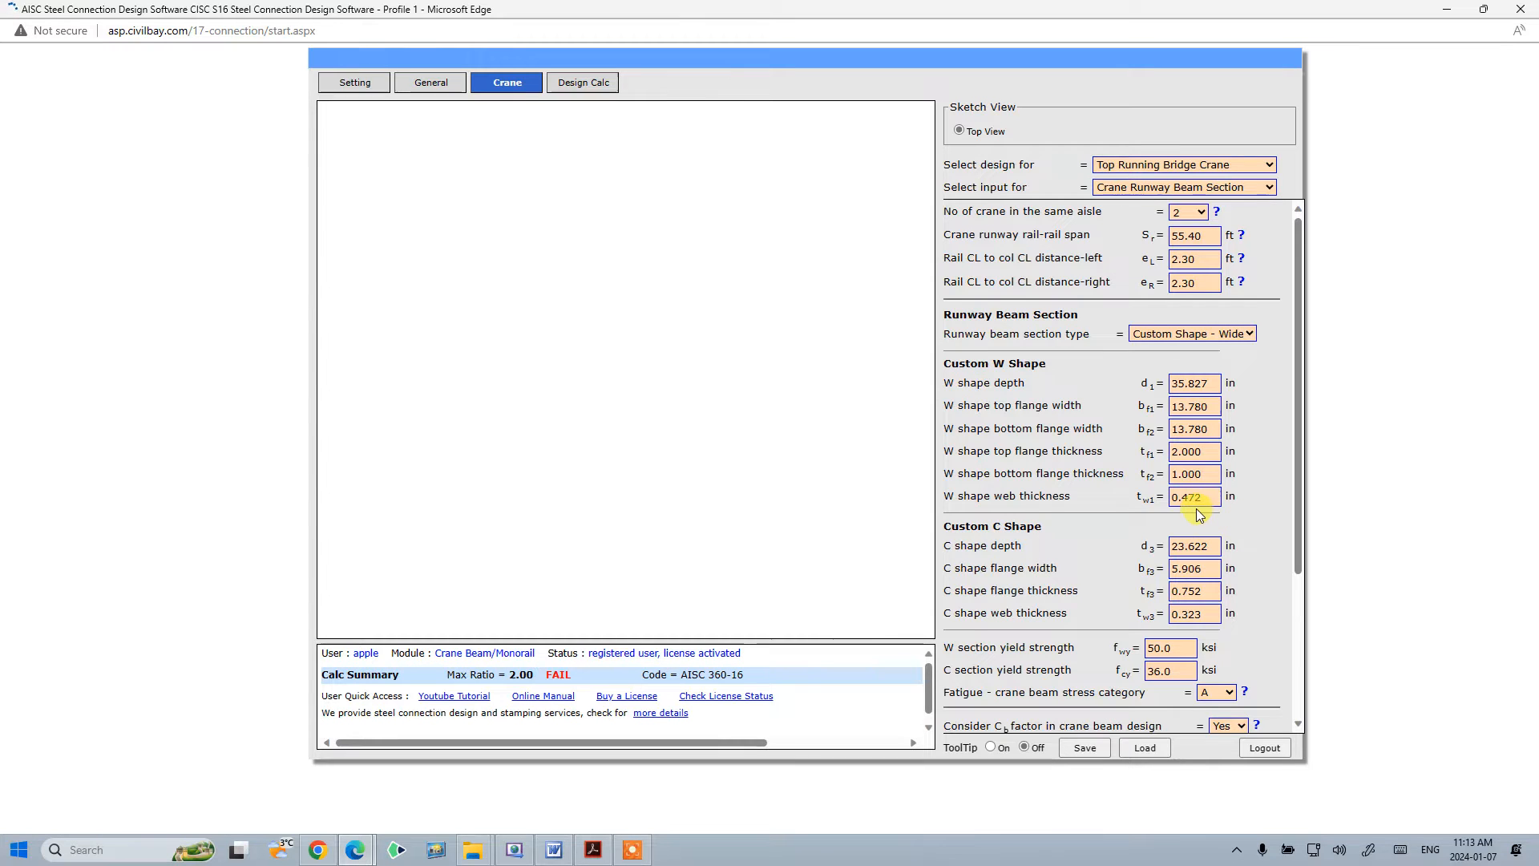
{"action": "left_click", "coordinate": [1177, 497]}
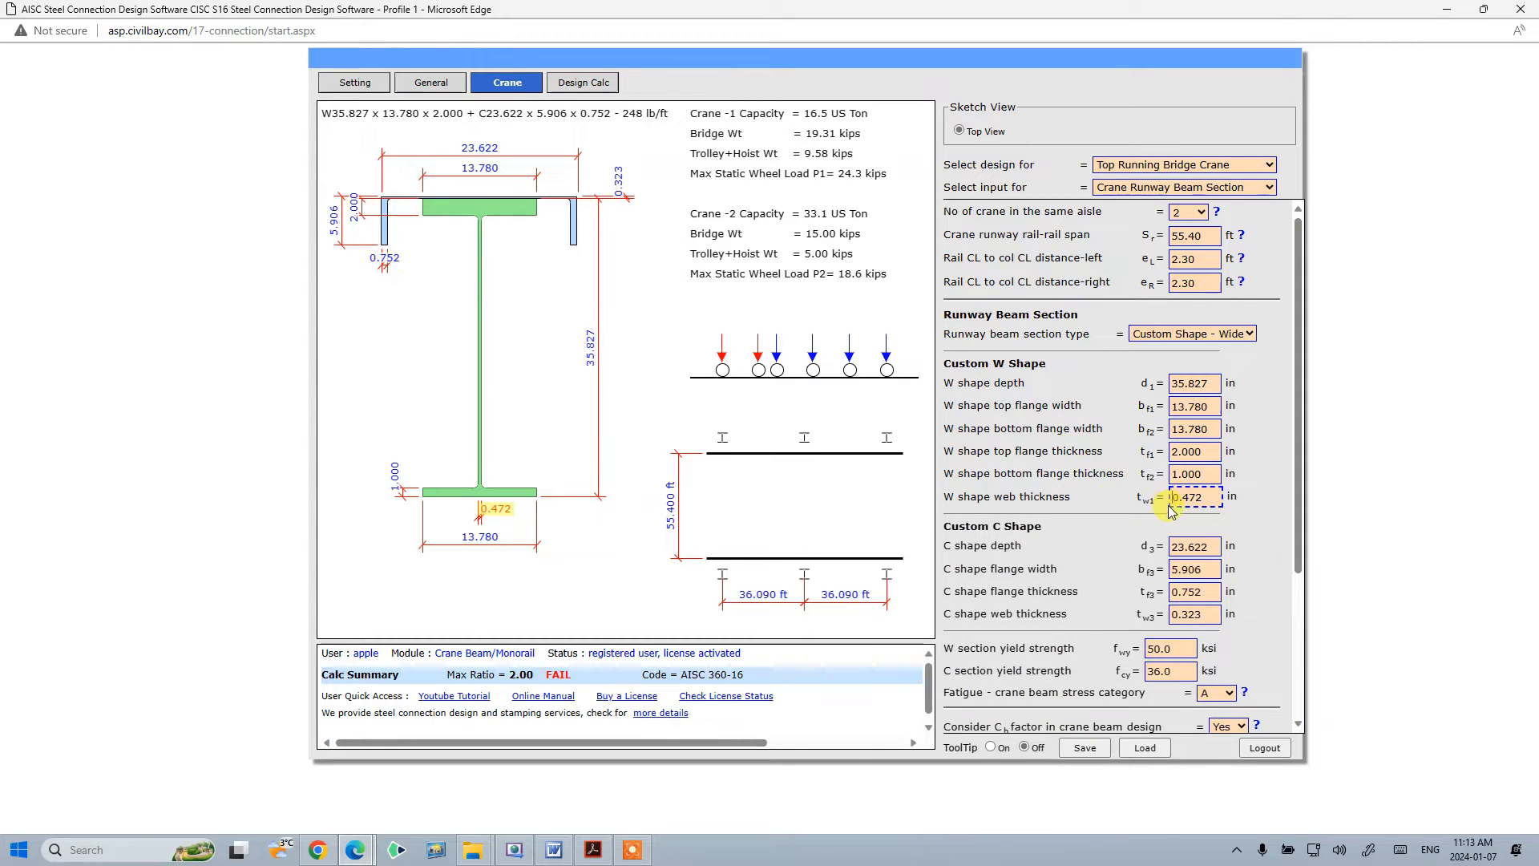
- Set the custom C shape web thickness to 1 in
{"action": "key", "text": "Tab"}
{"action": "key", "text": "Tab"}
{"action": "key", "text": "Tab"}
{"action": "key", "text": "Tab"}
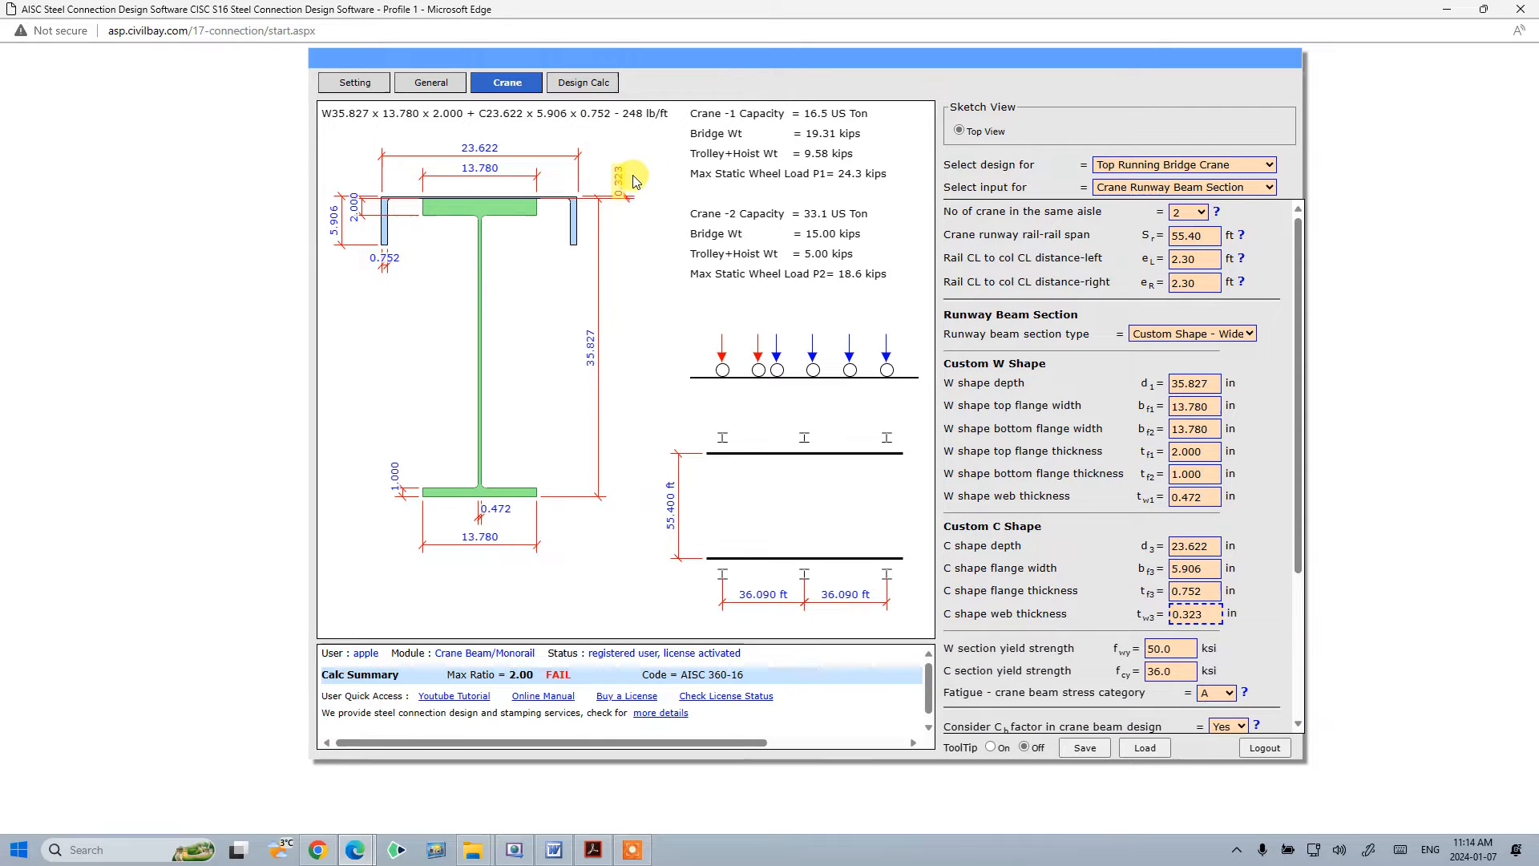
{"action": "left_click_drag", "start_coordinate": [1204, 613], "coordinate": [1115, 609]}
{"action": "type", "text": "1"}
{"action": "key", "text": "Return"}
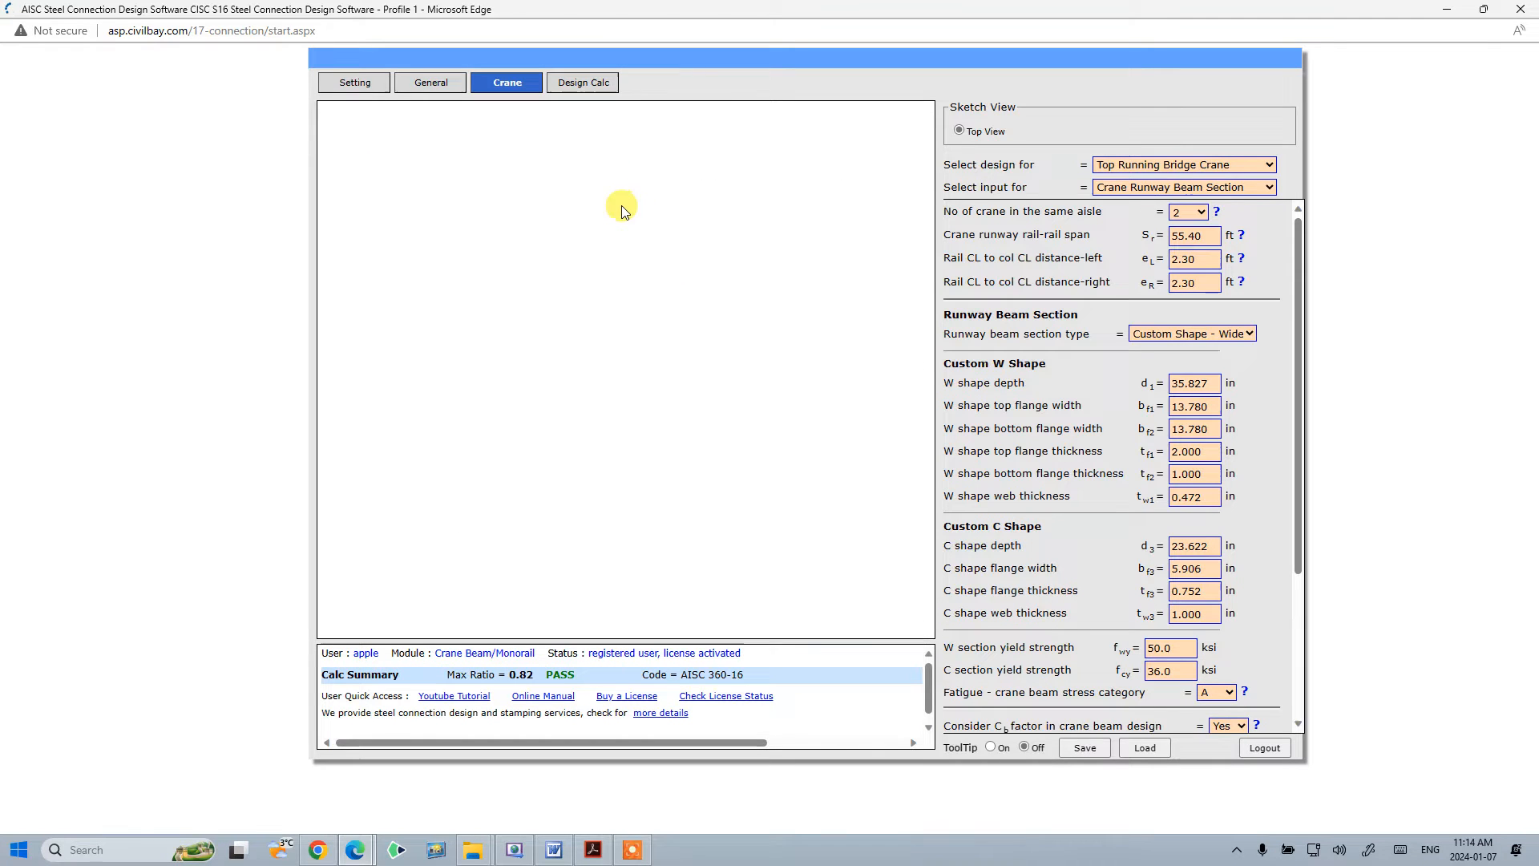
{"action": "left_click", "coordinate": [1193, 546]}
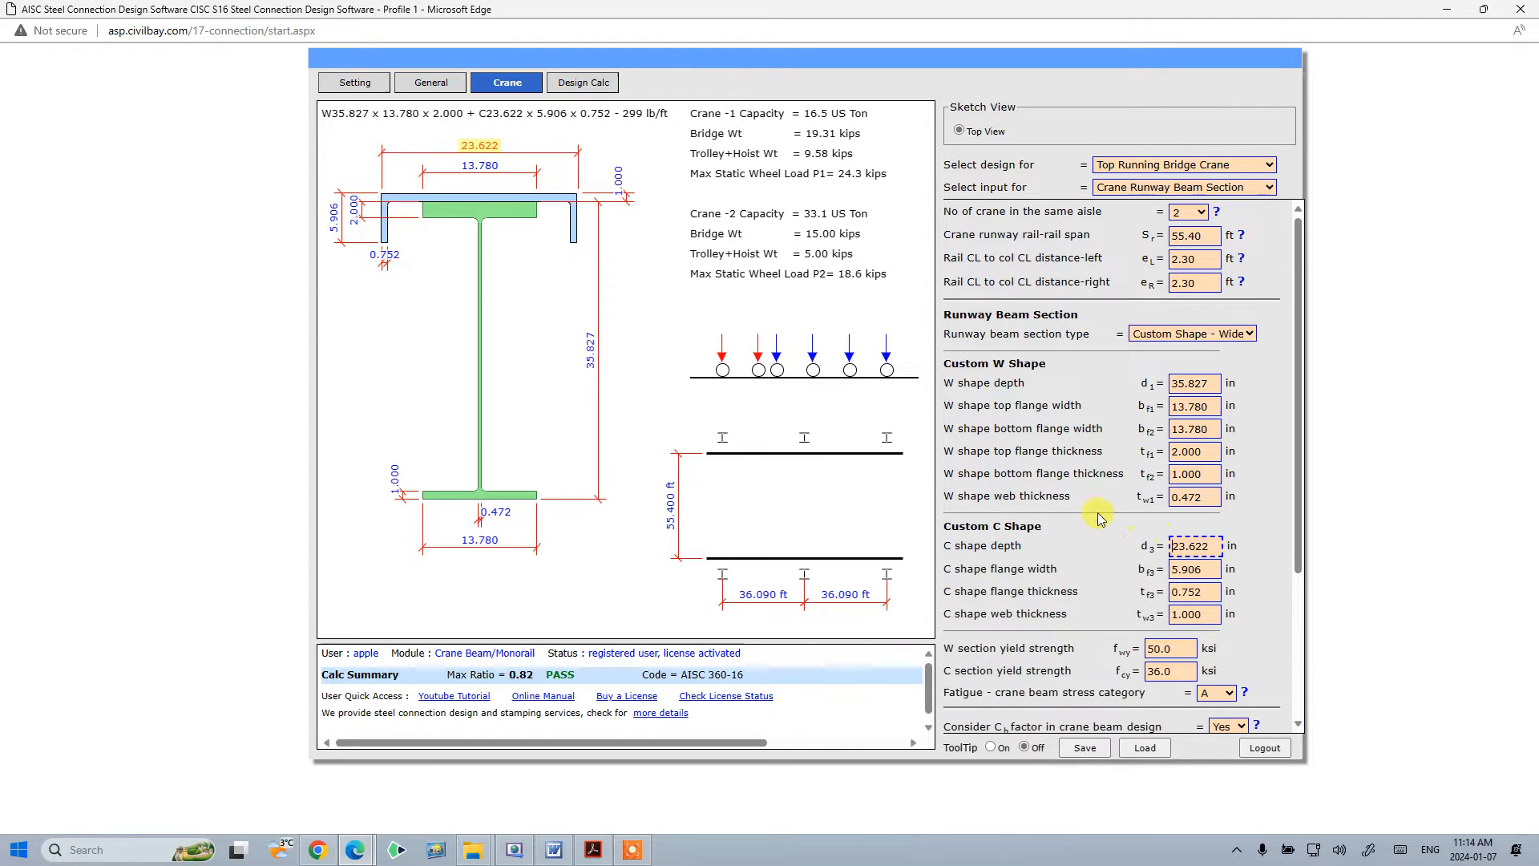
{"action": "left_click", "coordinate": [1183, 614]}
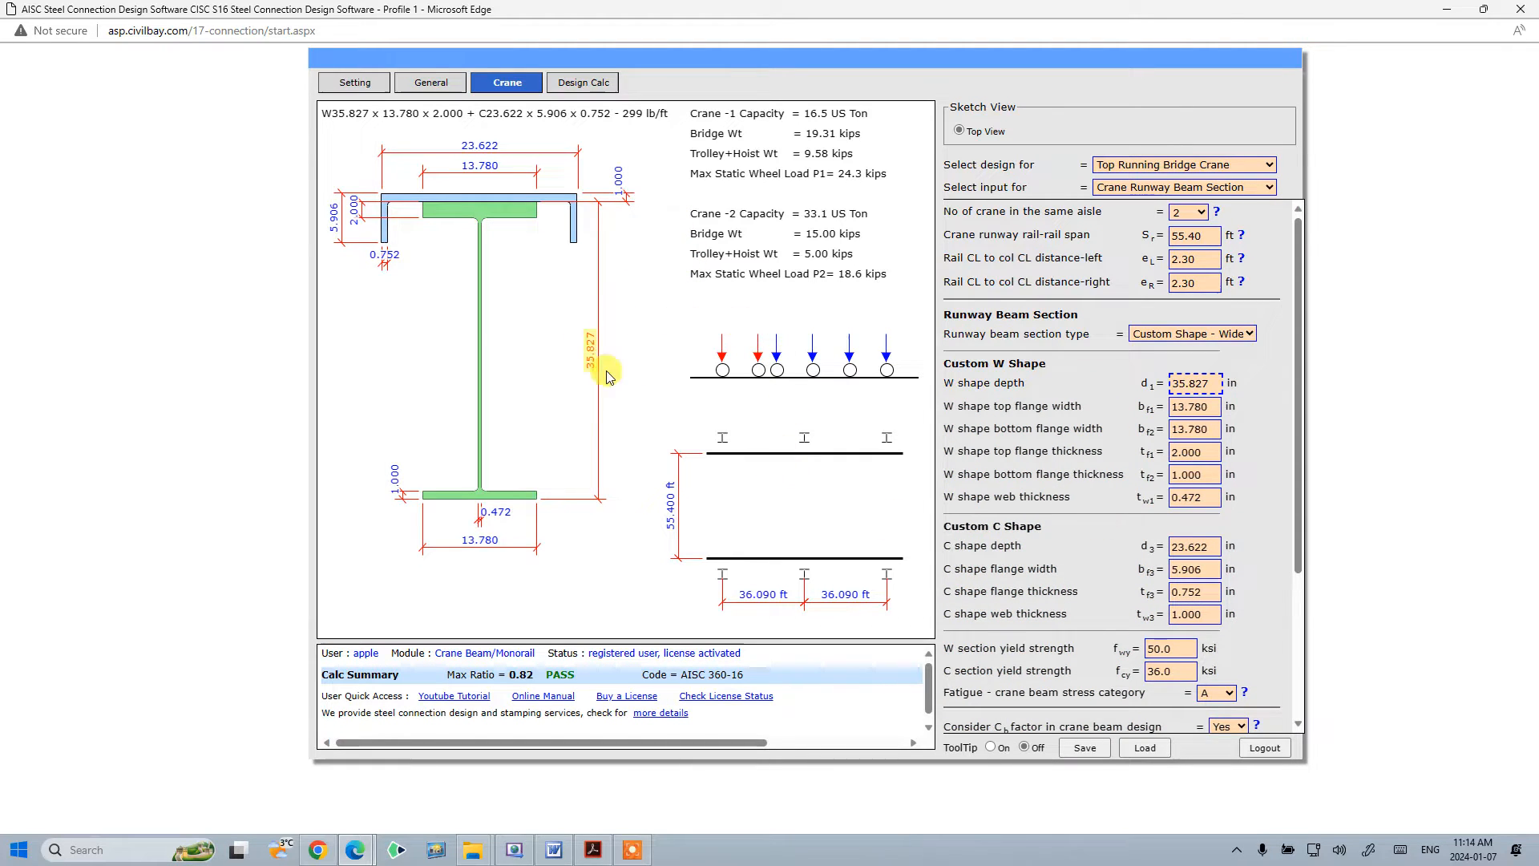
{"action": "left_click", "coordinate": [1186, 401]}
{"action": "left_click", "coordinate": [1075, 444]}
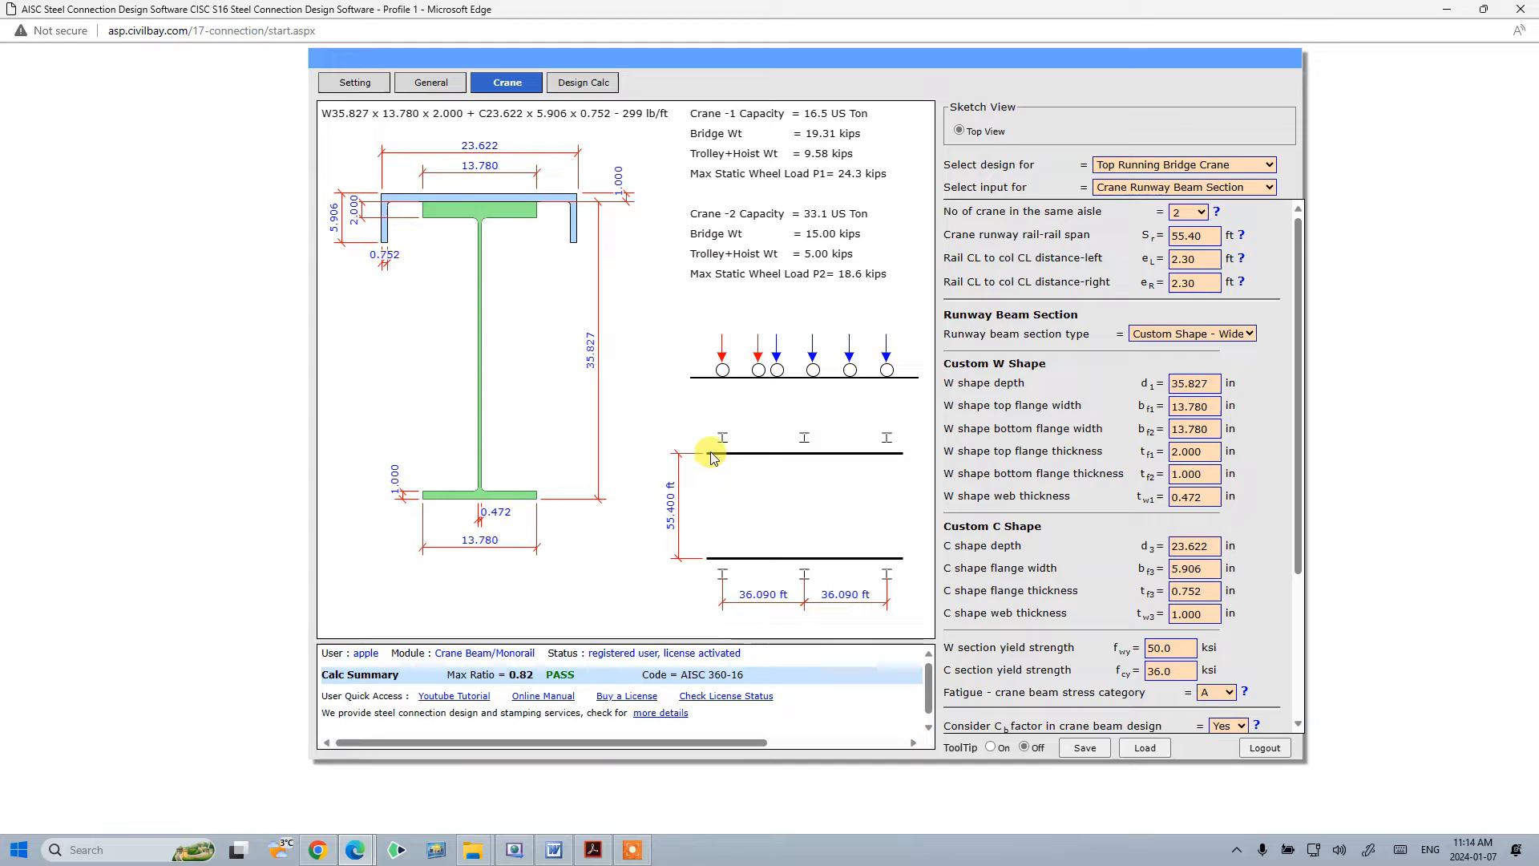
{"action": "key", "text": "alt+Tab"}
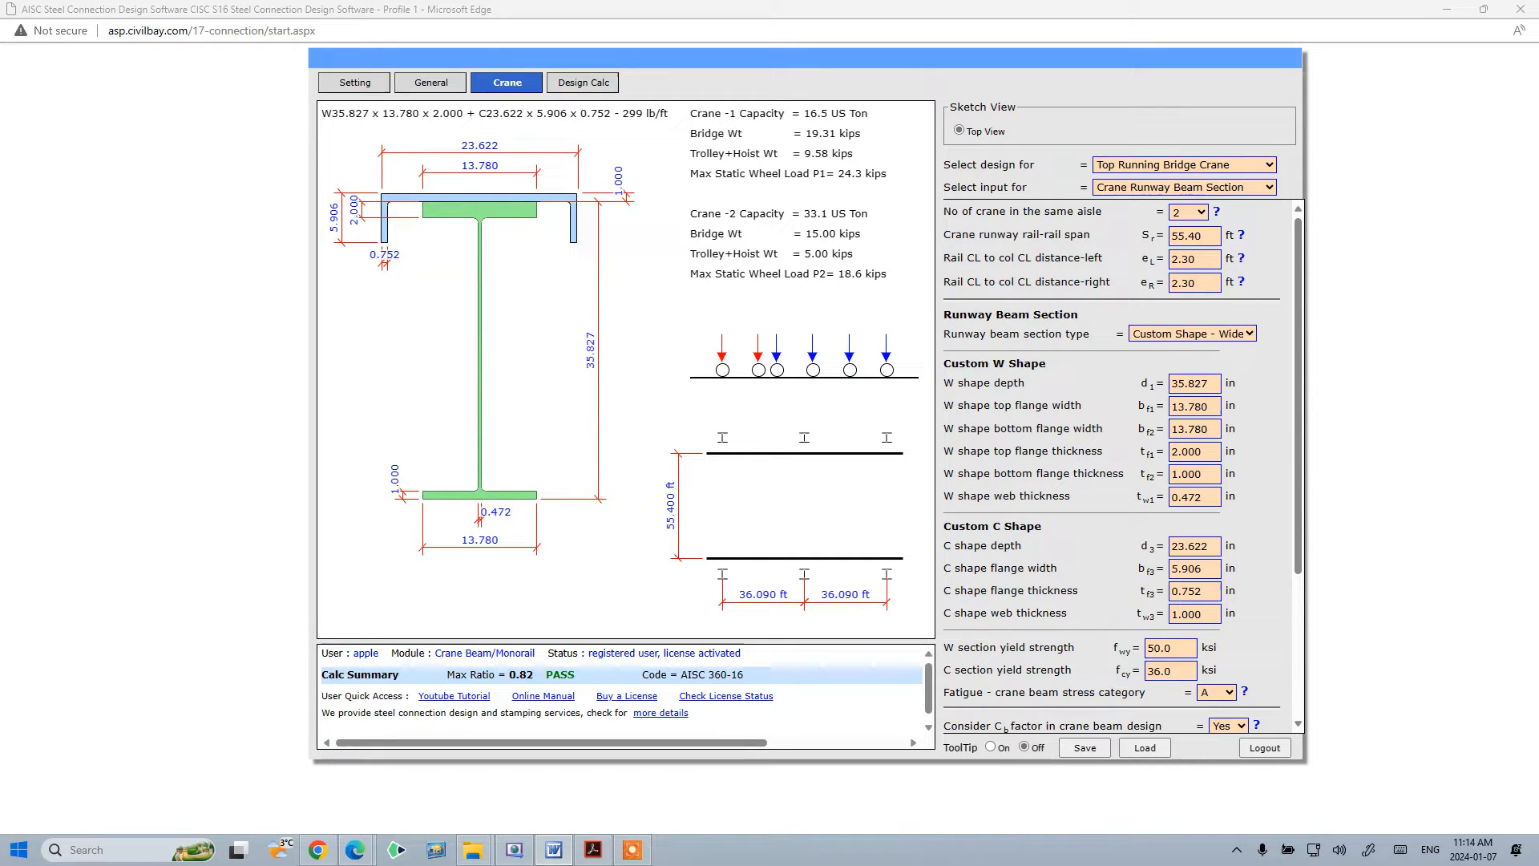
- Switch the inputs to Crane-1 Data and review the bridge and trolley weight fields
{"action": "left_click", "coordinate": [1240, 189]}
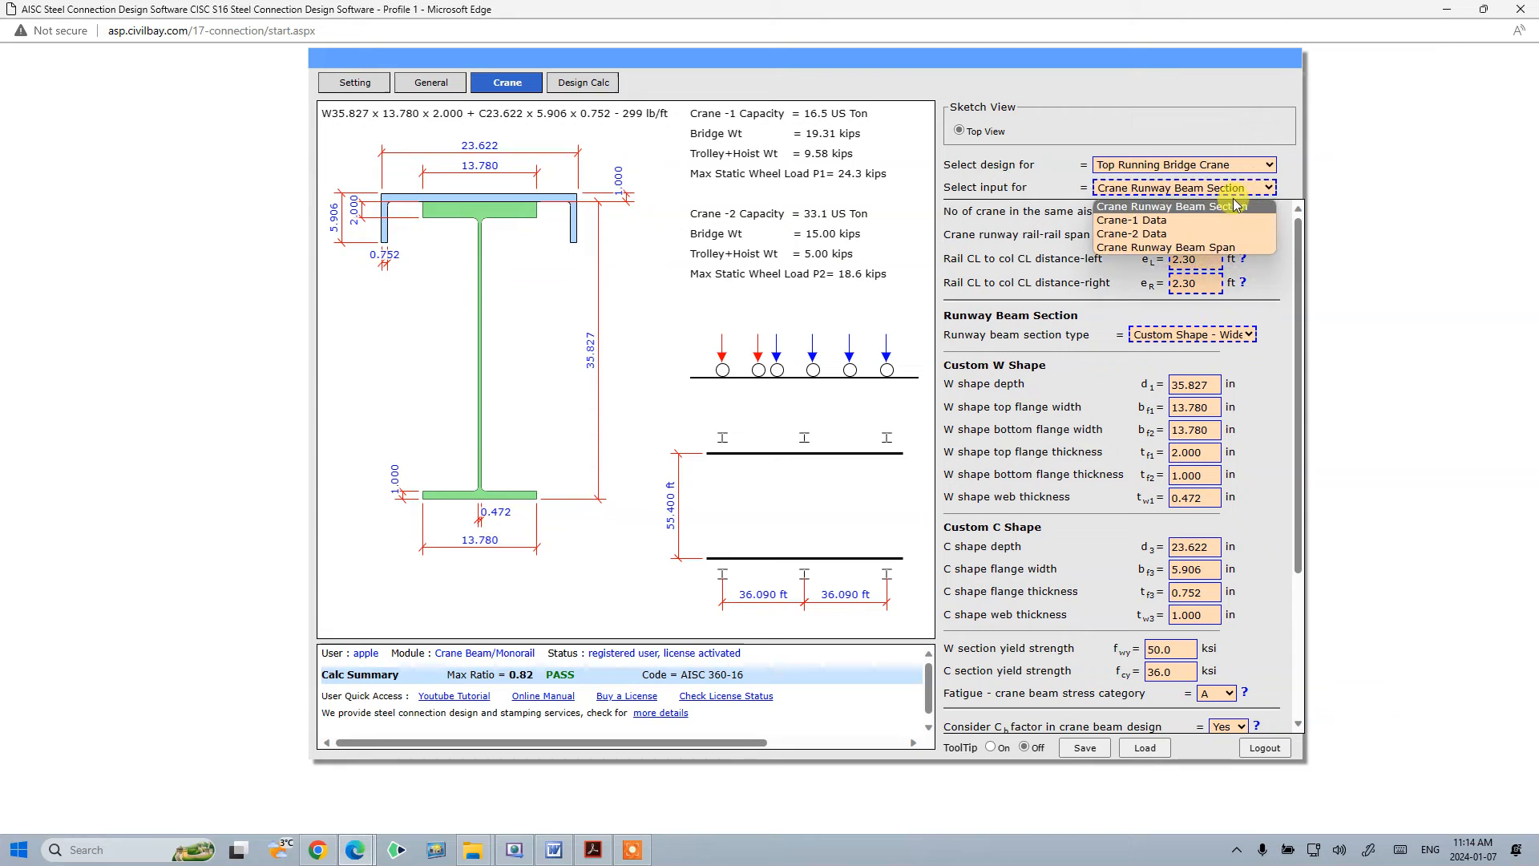
{"action": "left_click", "coordinate": [1234, 247]}
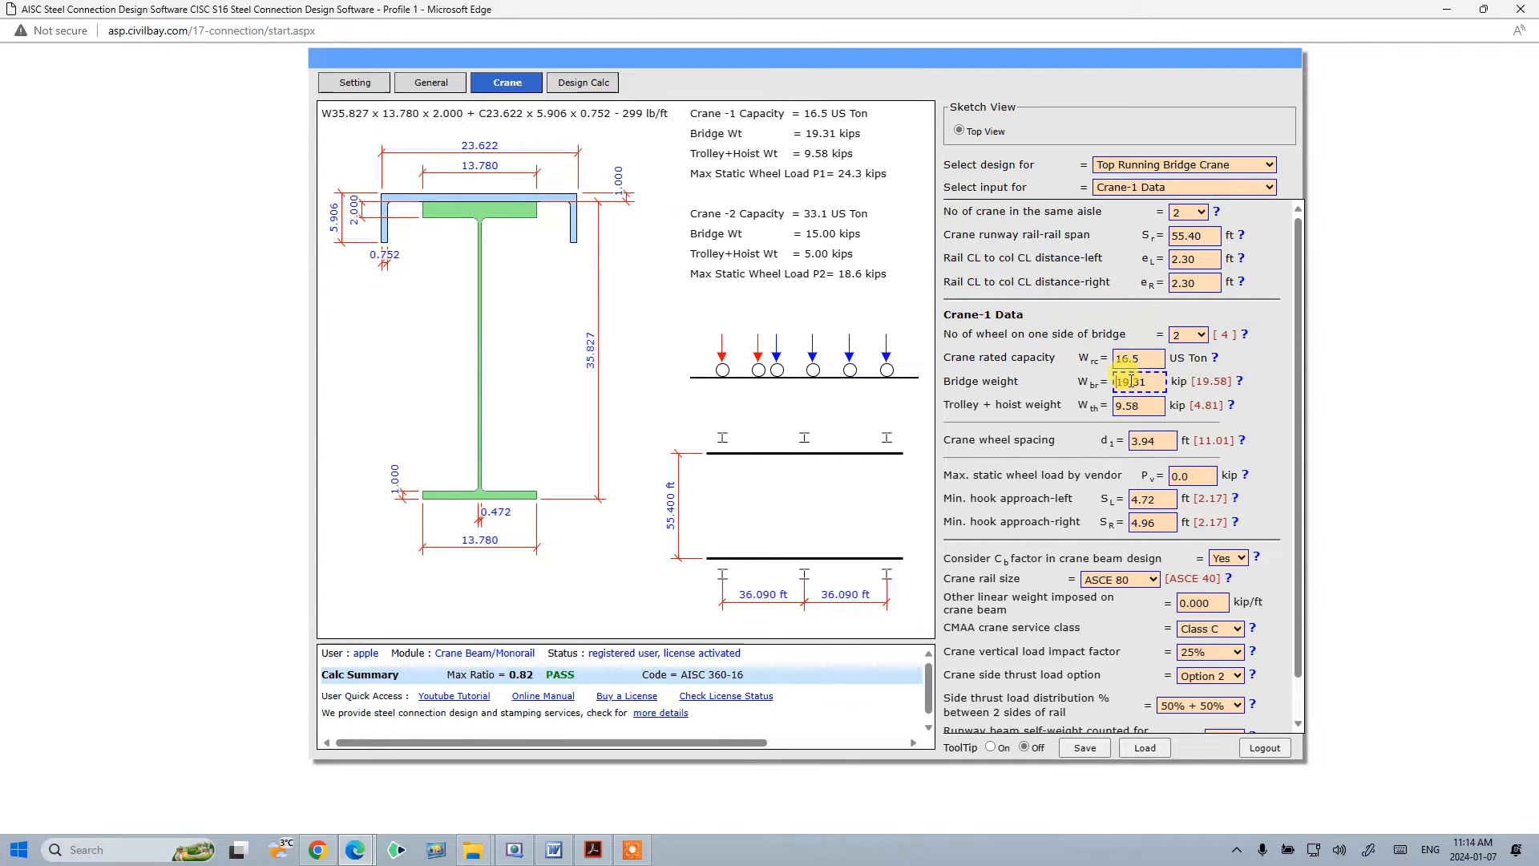
{"action": "left_click", "coordinate": [1118, 405]}
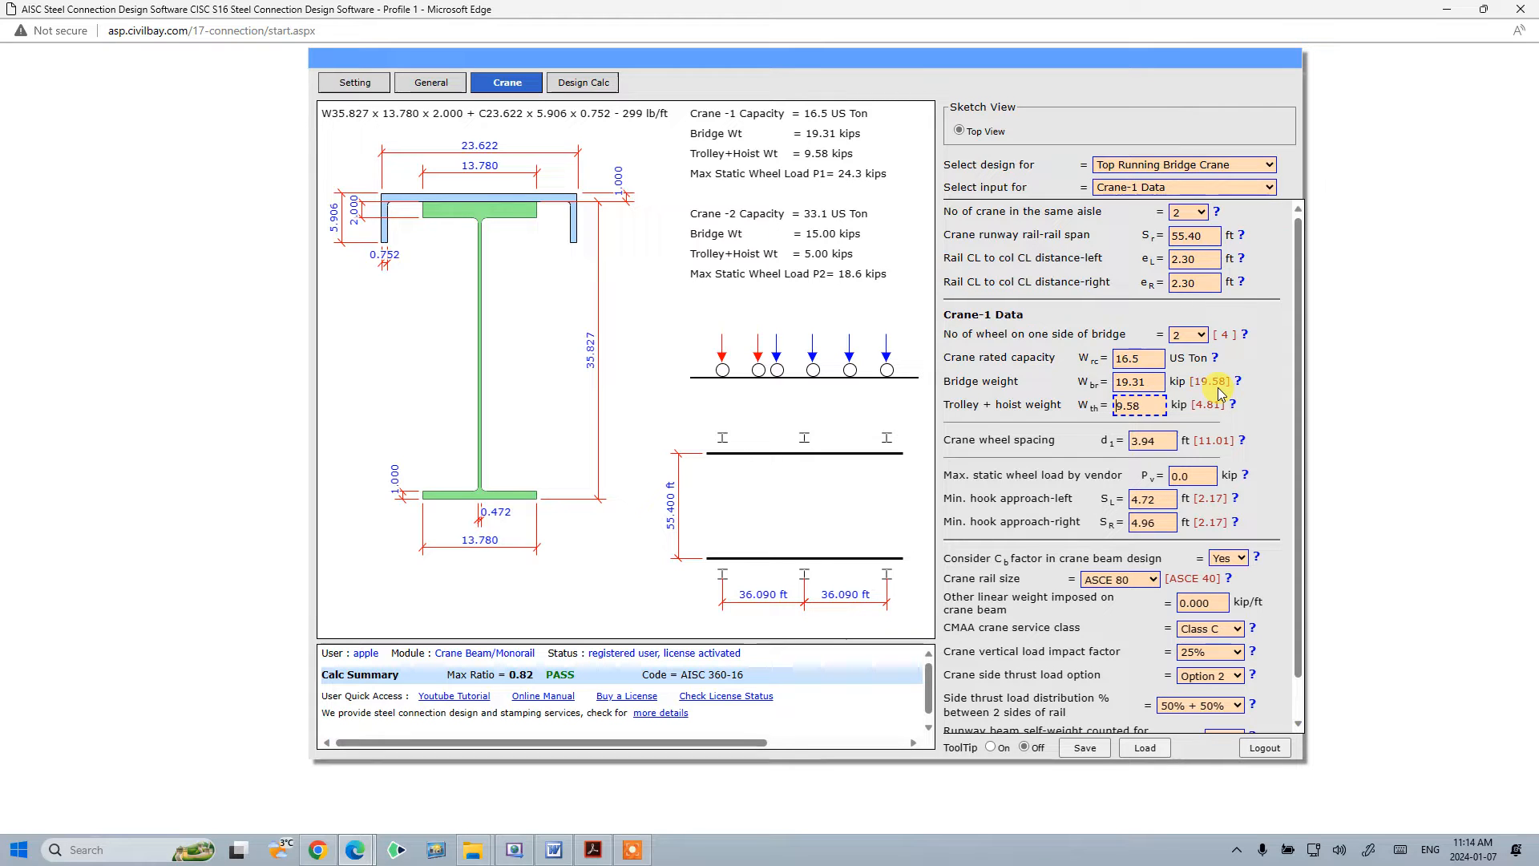
{"action": "left_click", "coordinate": [1264, 394]}
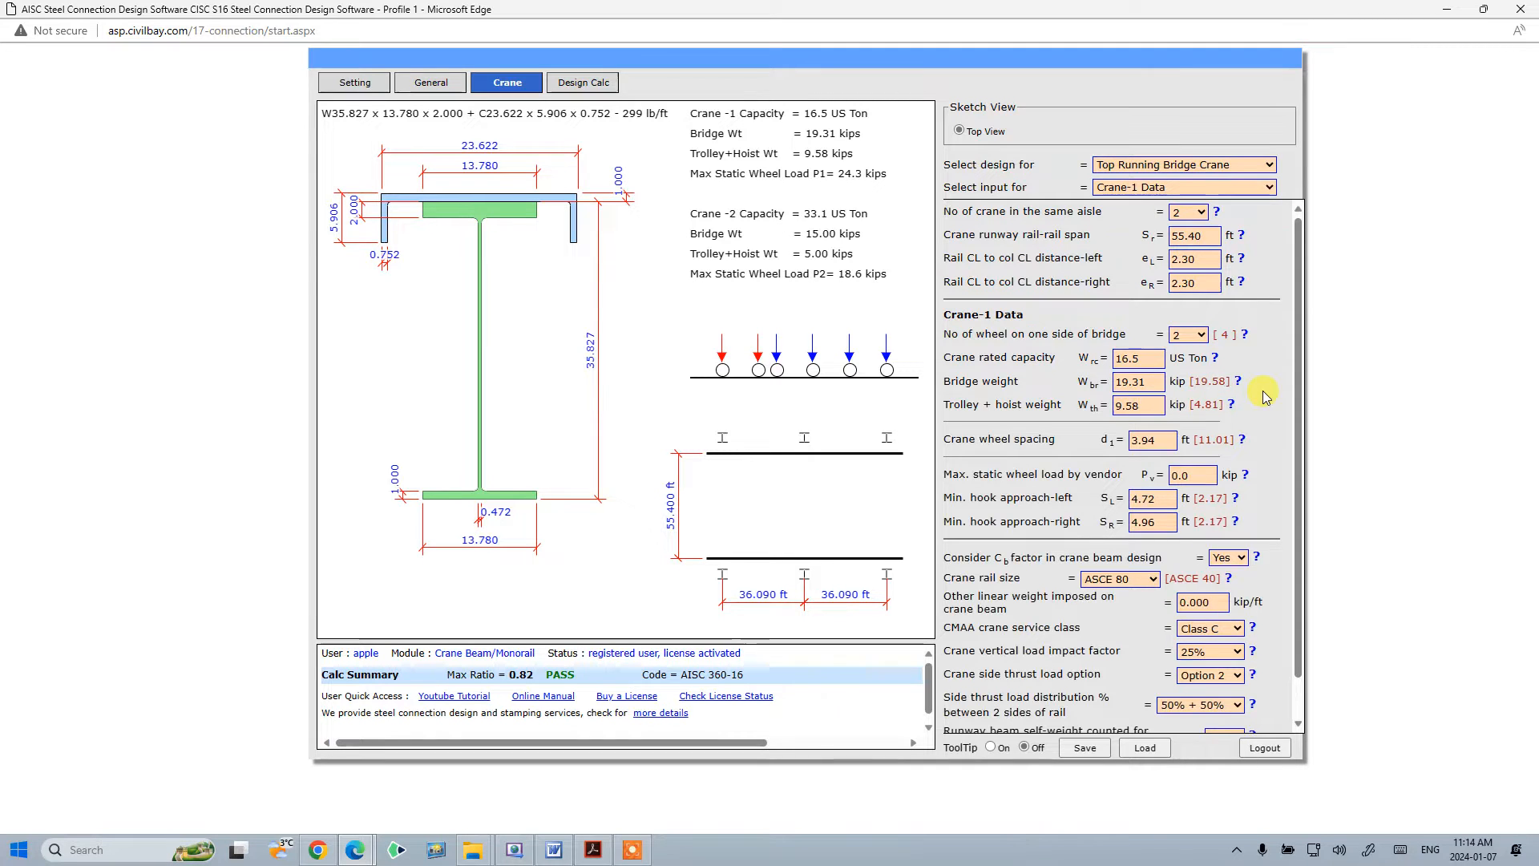
- Set the number of cranes in the same aisle to 1
{"action": "left_click", "coordinate": [1231, 559]}
{"action": "left_click", "coordinate": [1264, 393]}
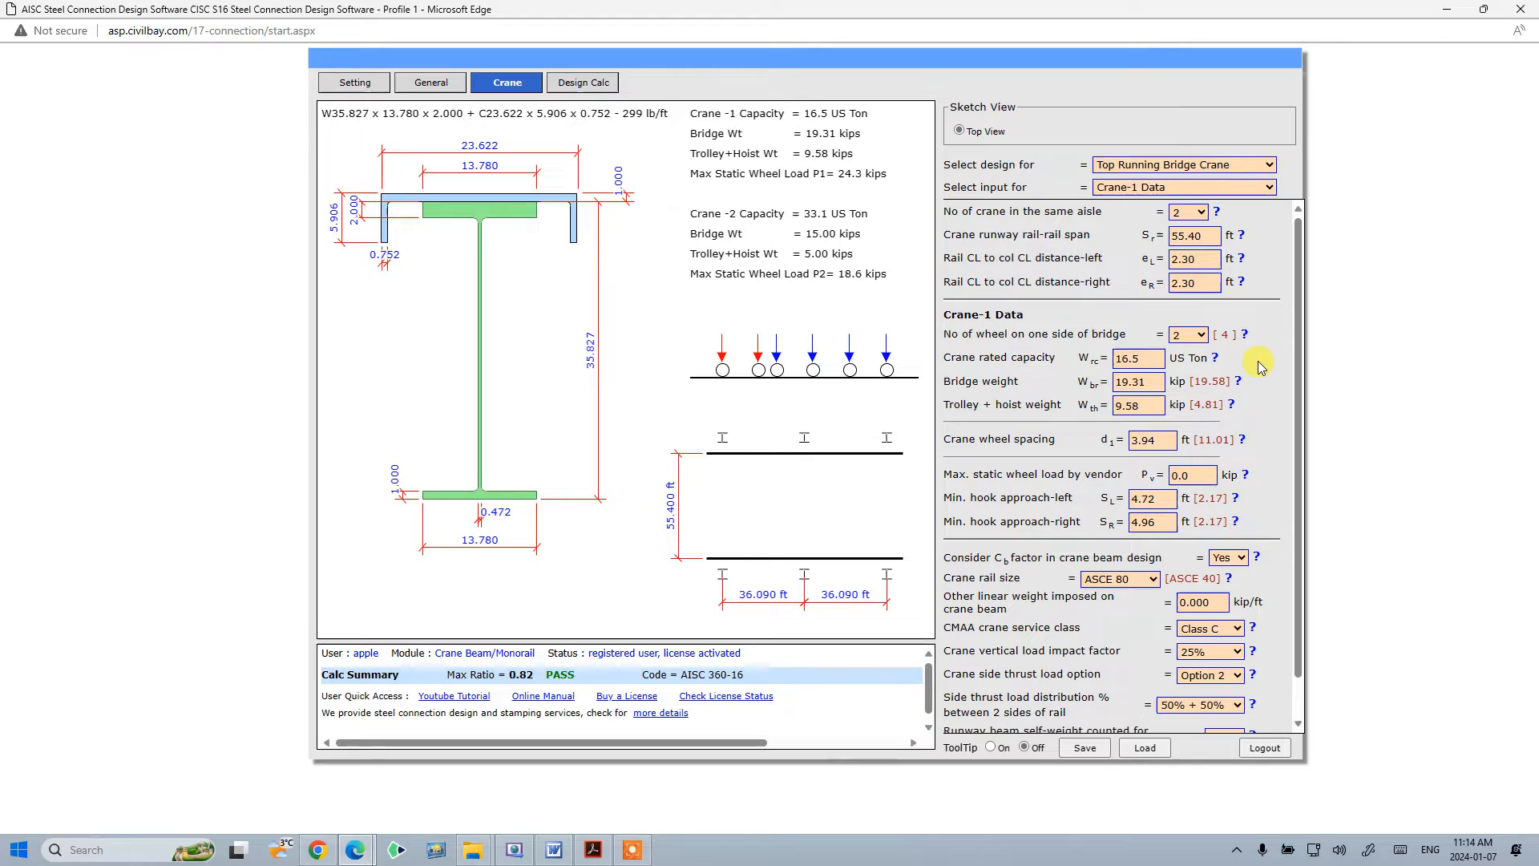
{"action": "left_click", "coordinate": [1200, 211]}
{"action": "left_click", "coordinate": [1190, 226]}
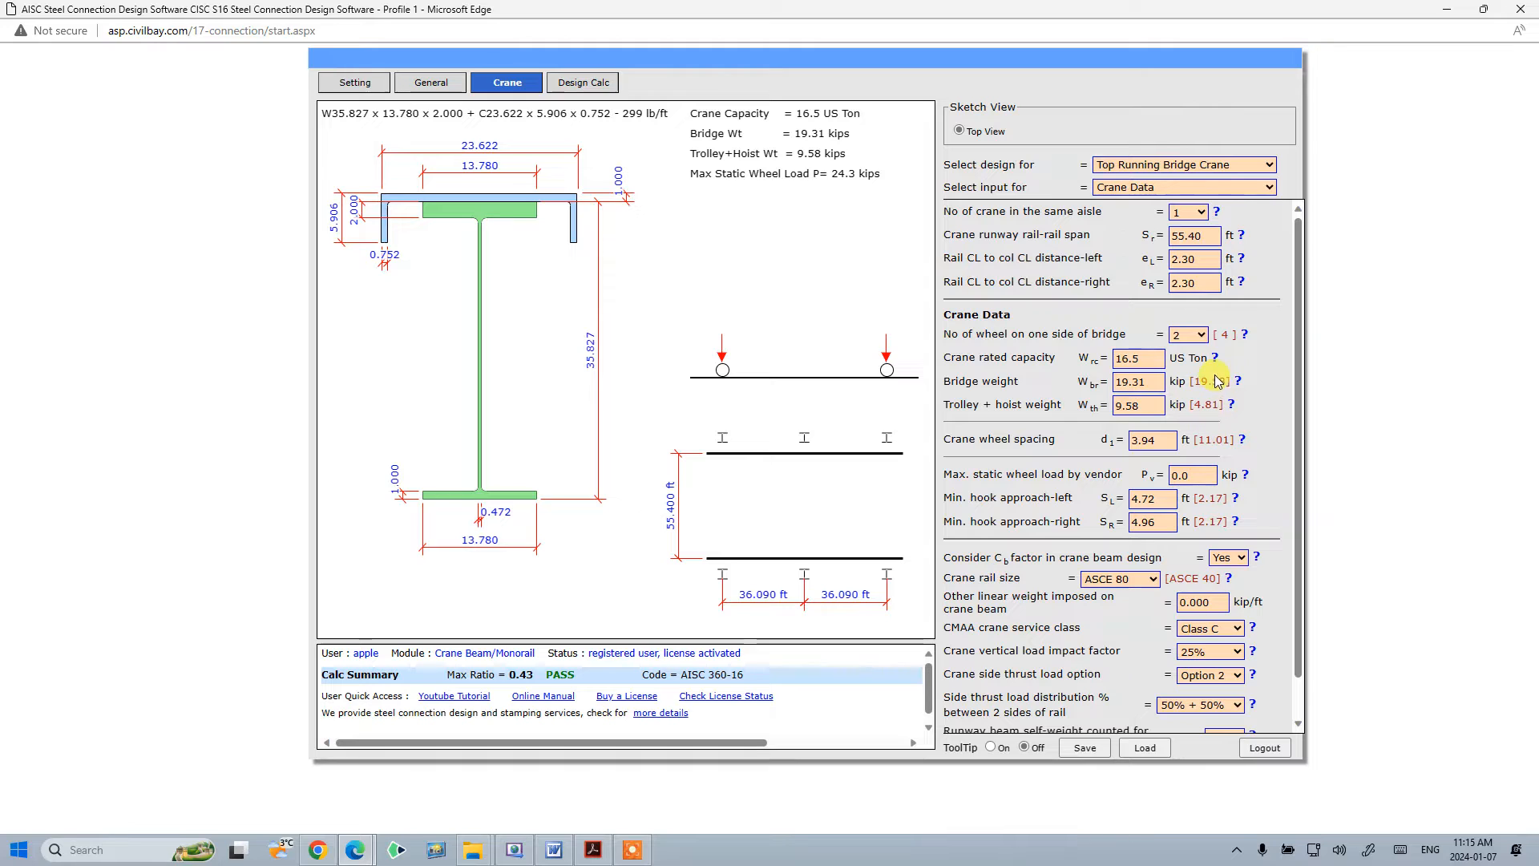
- Examine the crane rated capacity, bridge weight and trolley plus hoist weight fields
{"action": "left_click", "coordinate": [1147, 362]}
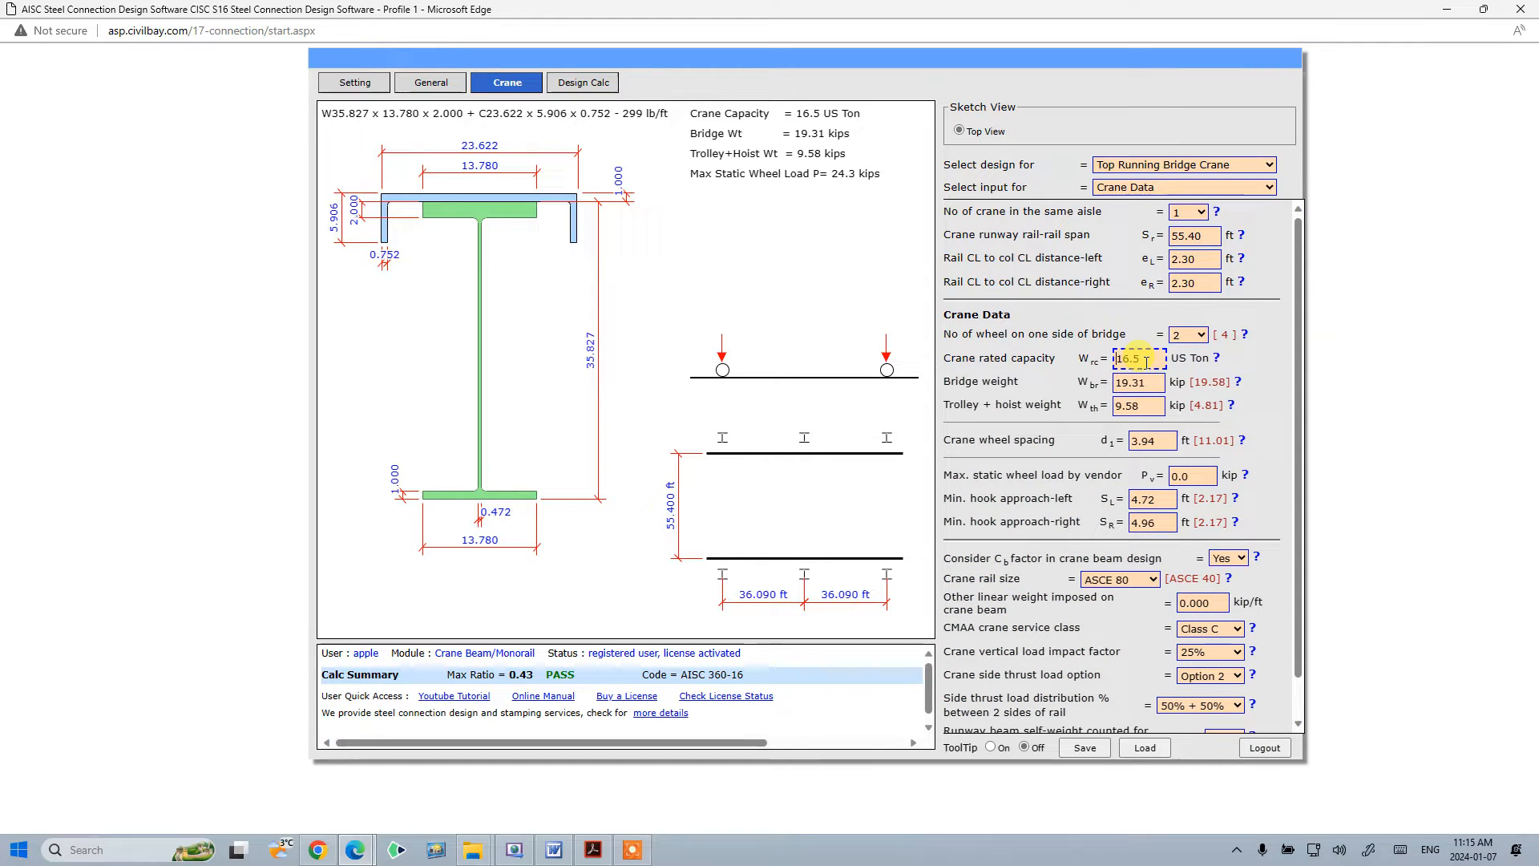
{"action": "left_click_drag", "start_coordinate": [1146, 361], "coordinate": [991, 366]}
{"action": "left_click", "coordinate": [1016, 338]}
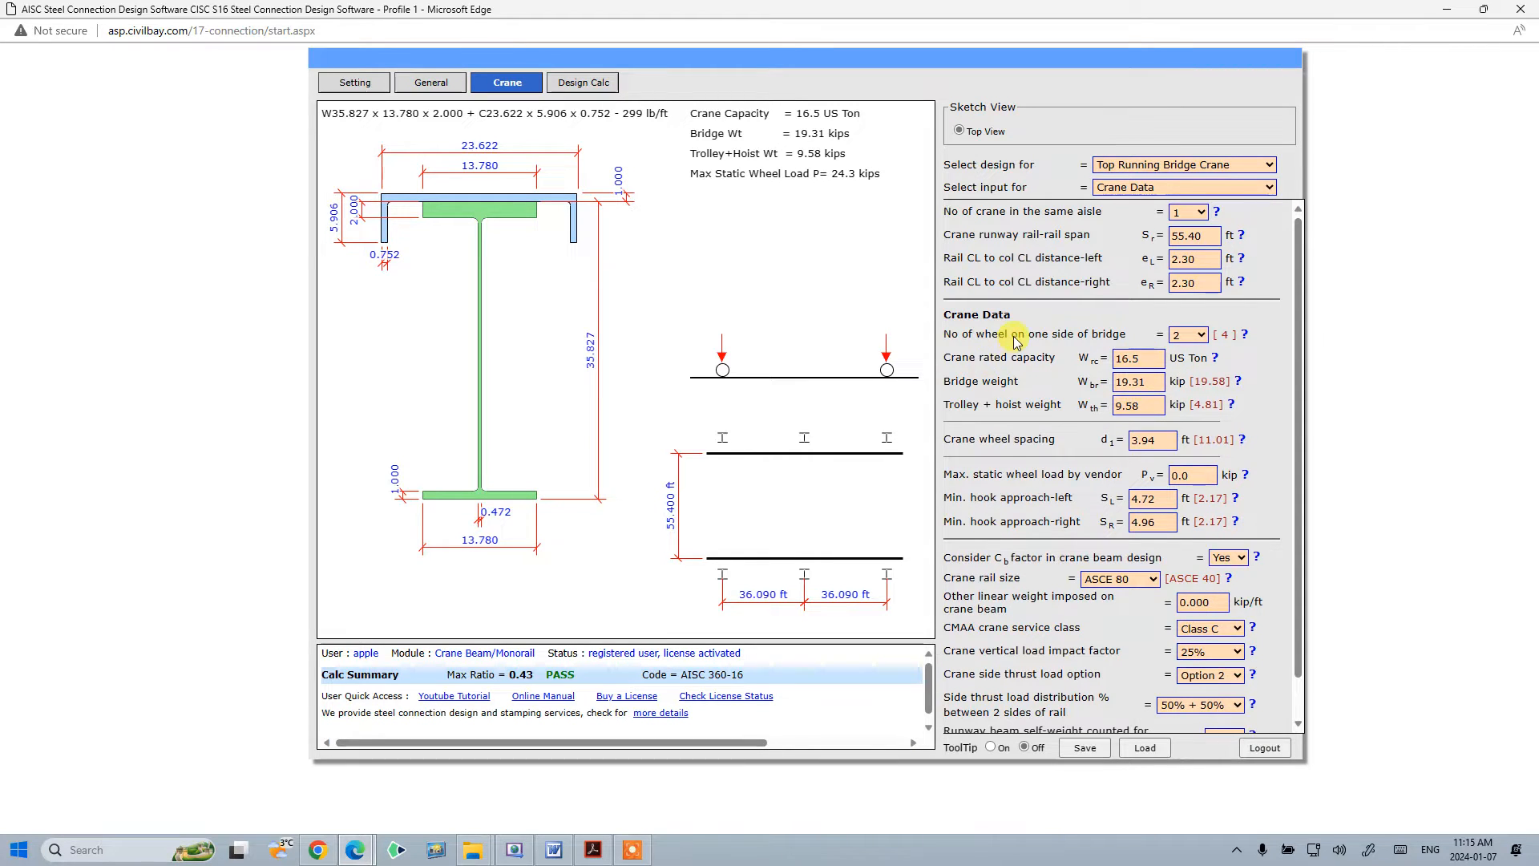
{"action": "left_click", "coordinate": [1138, 383]}
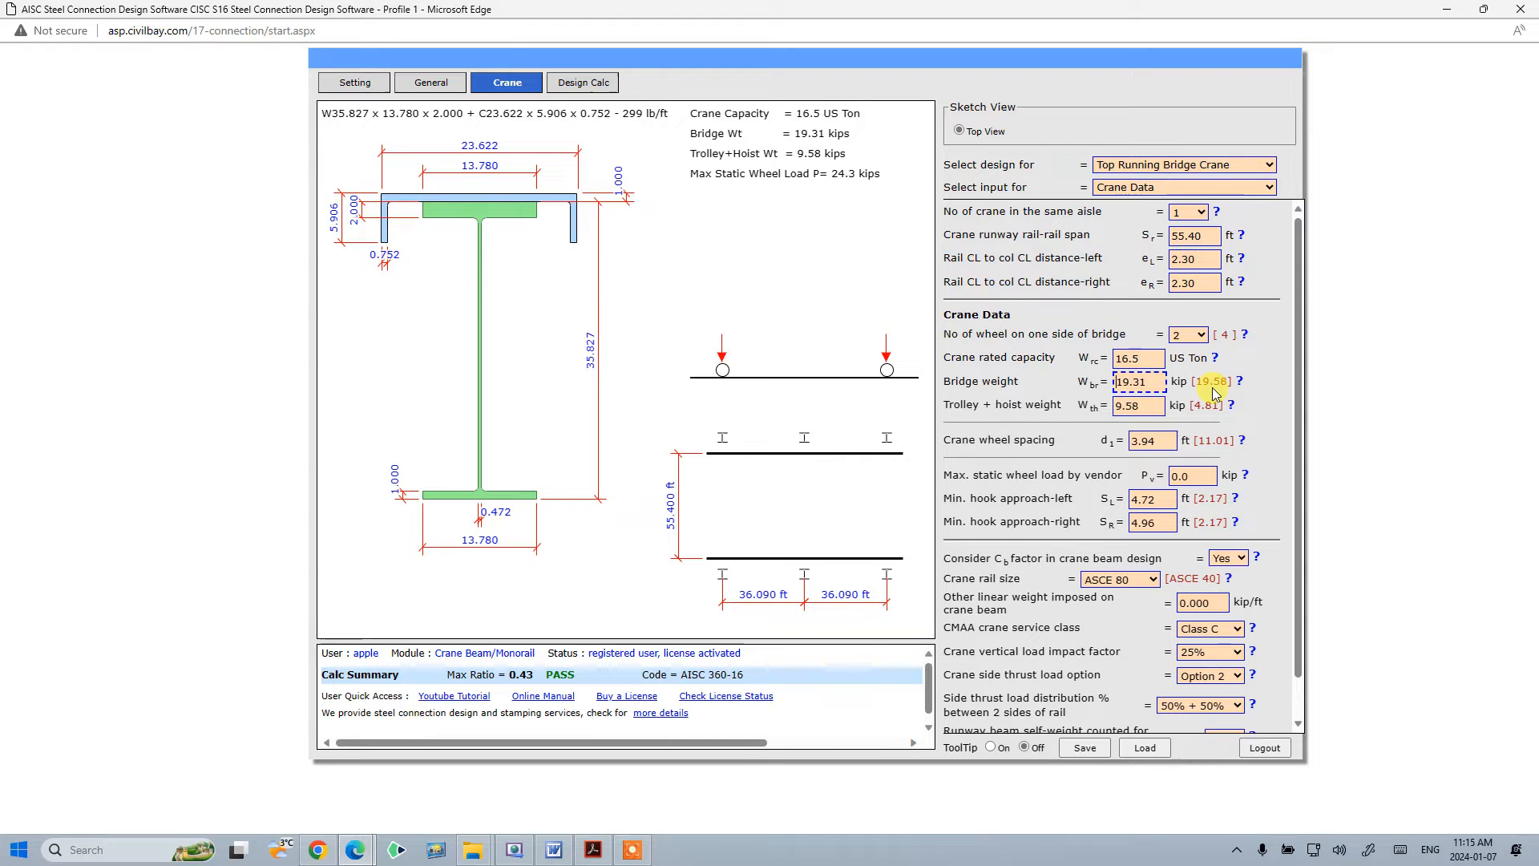
{"action": "left_click", "coordinate": [1152, 362]}
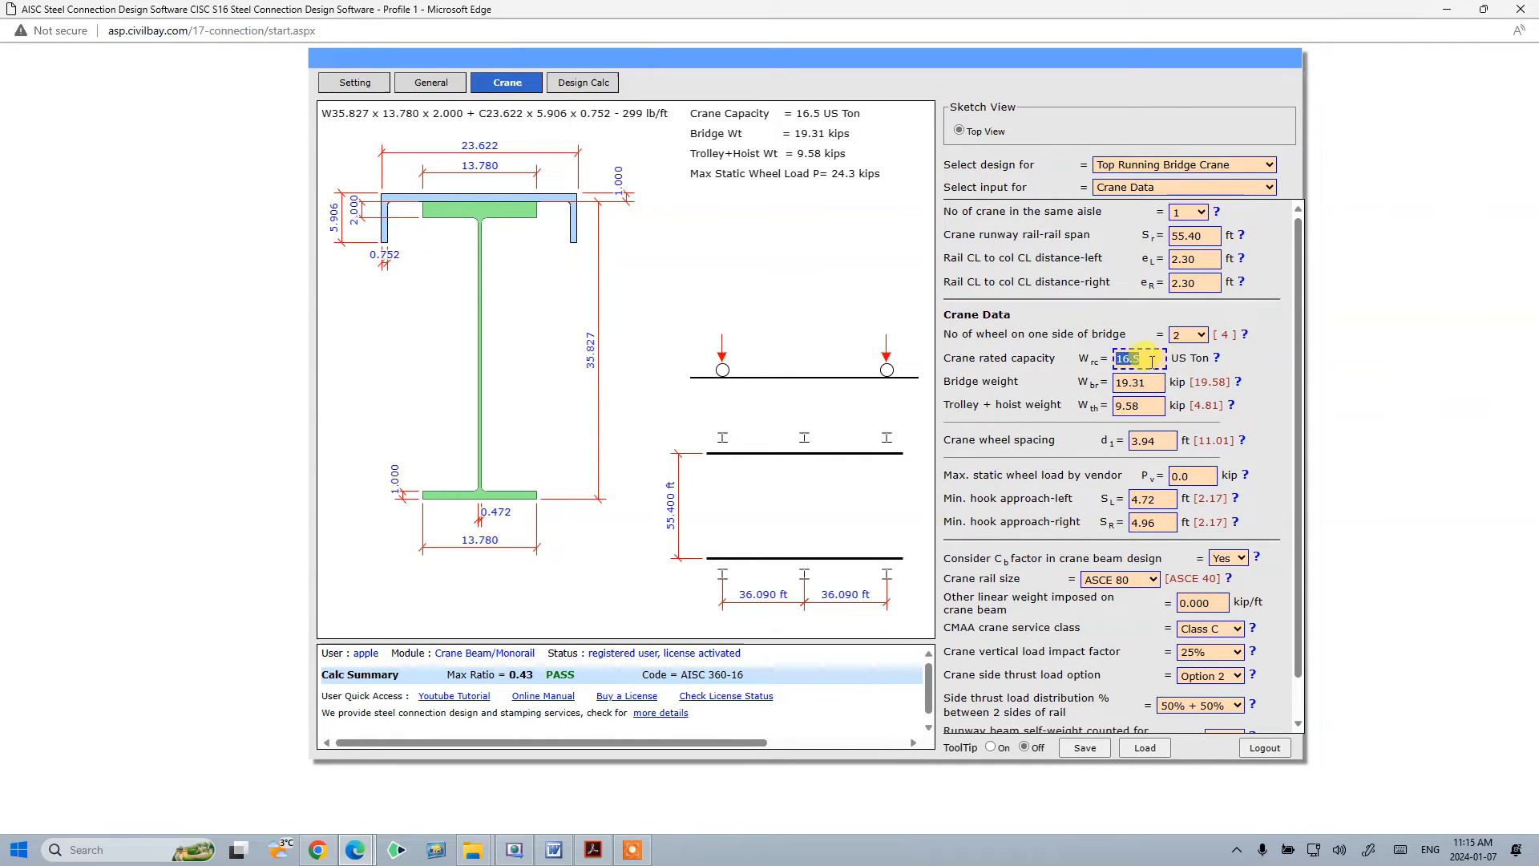
{"action": "left_click", "coordinate": [1195, 234]}
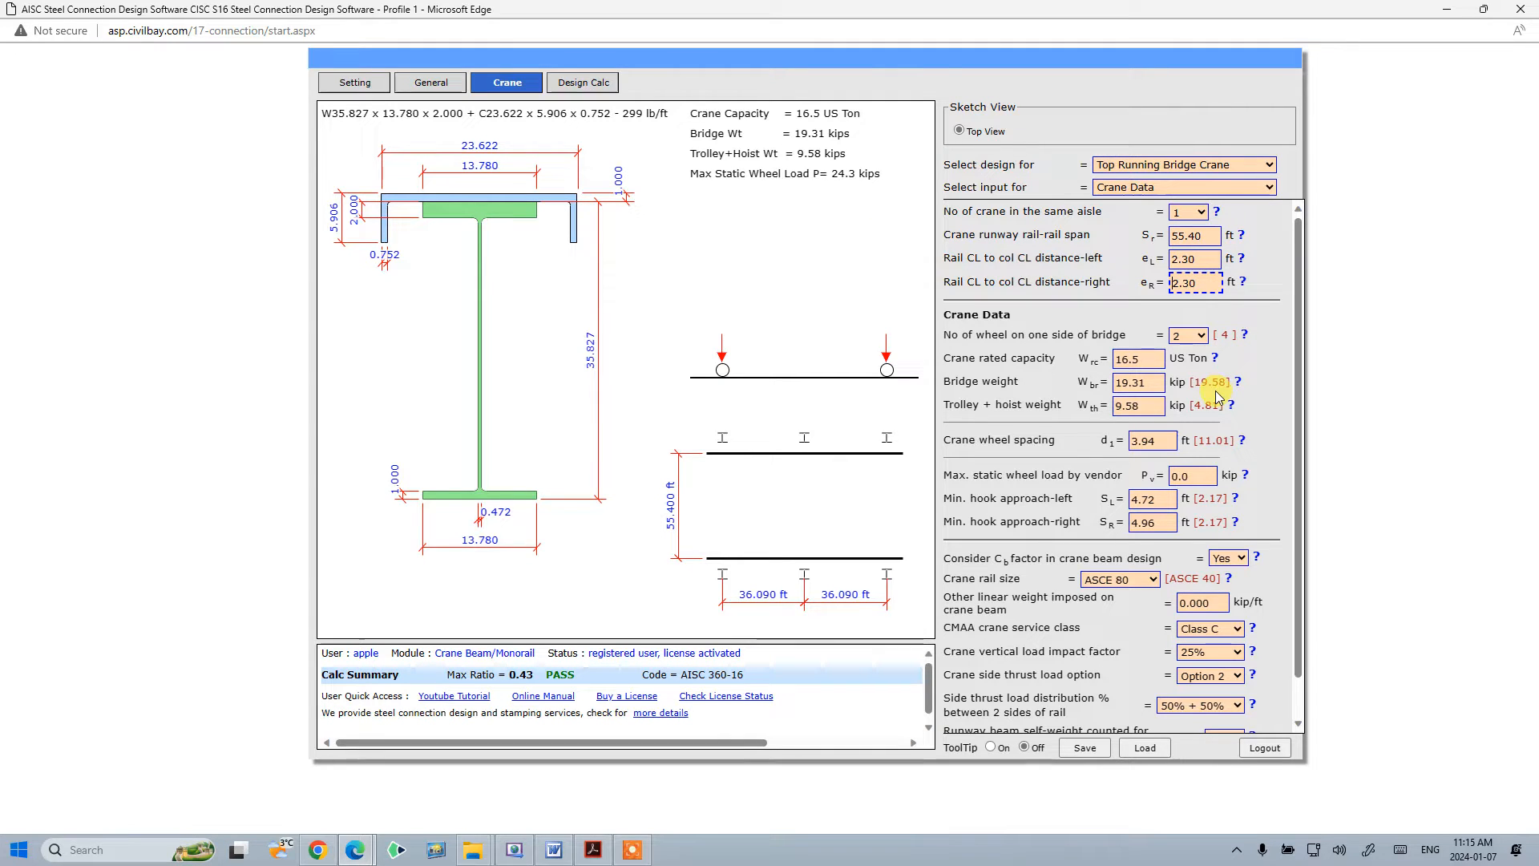
{"action": "left_click", "coordinate": [1119, 380]}
{"action": "left_click", "coordinate": [1119, 405]}
{"action": "left_click", "coordinate": [1269, 416]}
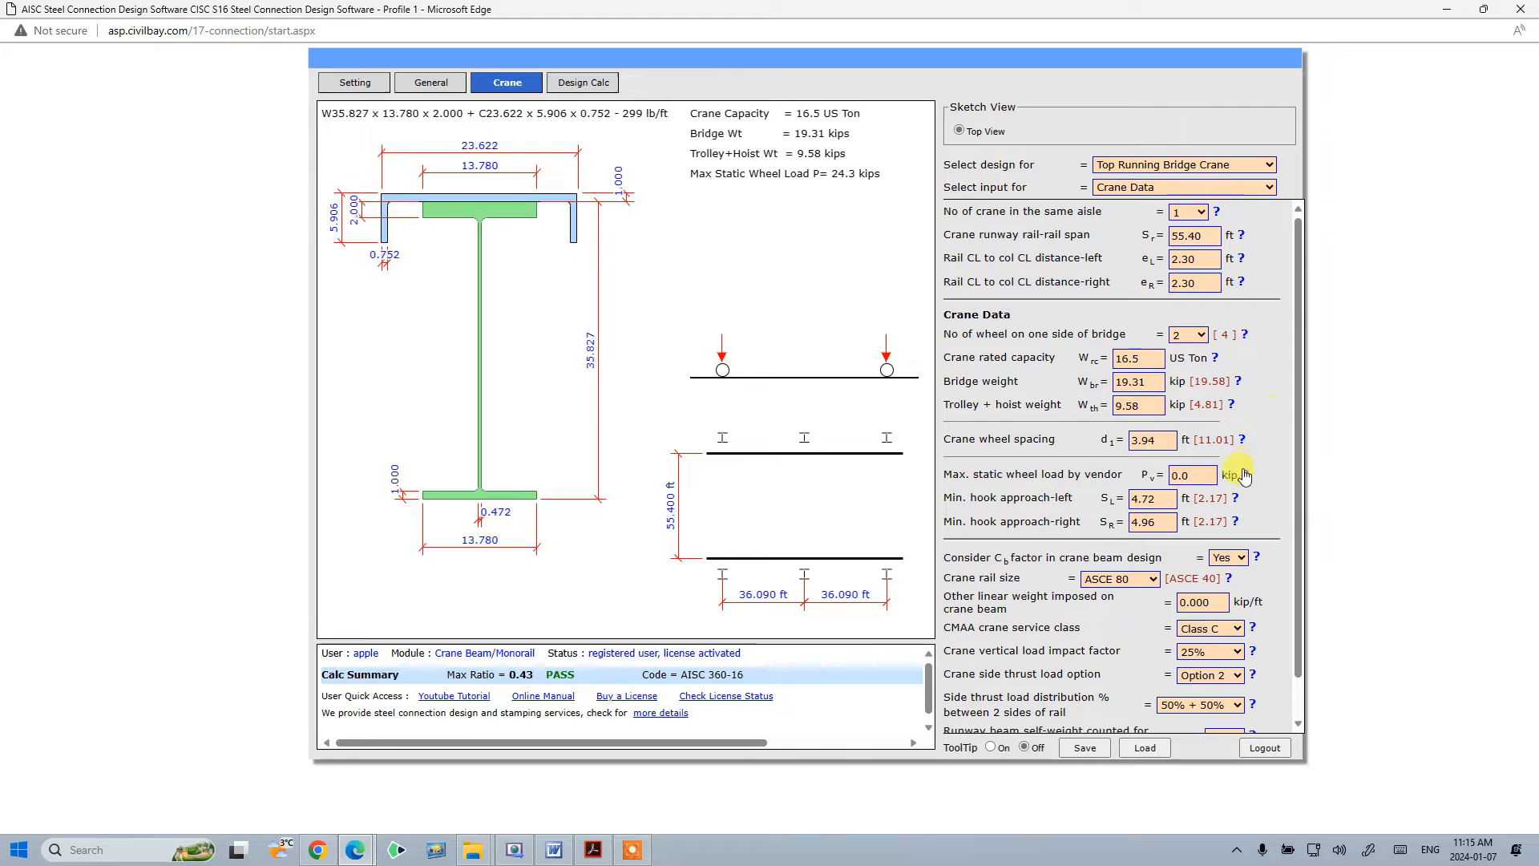
- Examine the wheel count, crane wheel spacing and maximum vendor static wheel load fields
{"action": "left_click", "coordinate": [1212, 473]}
{"action": "left_click", "coordinate": [1259, 439]}
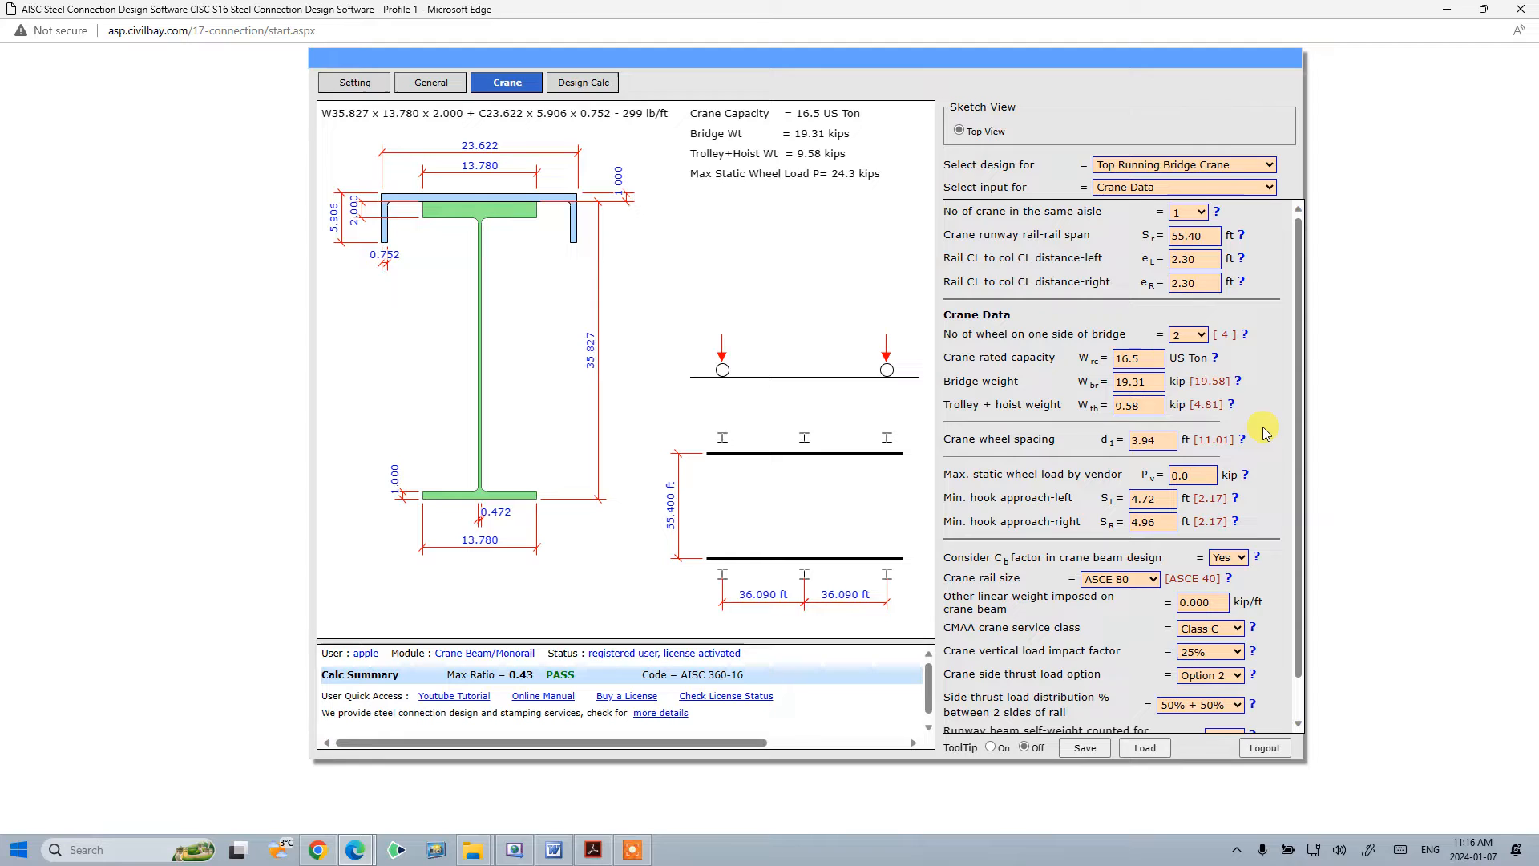
{"action": "left_click", "coordinate": [1200, 476]}
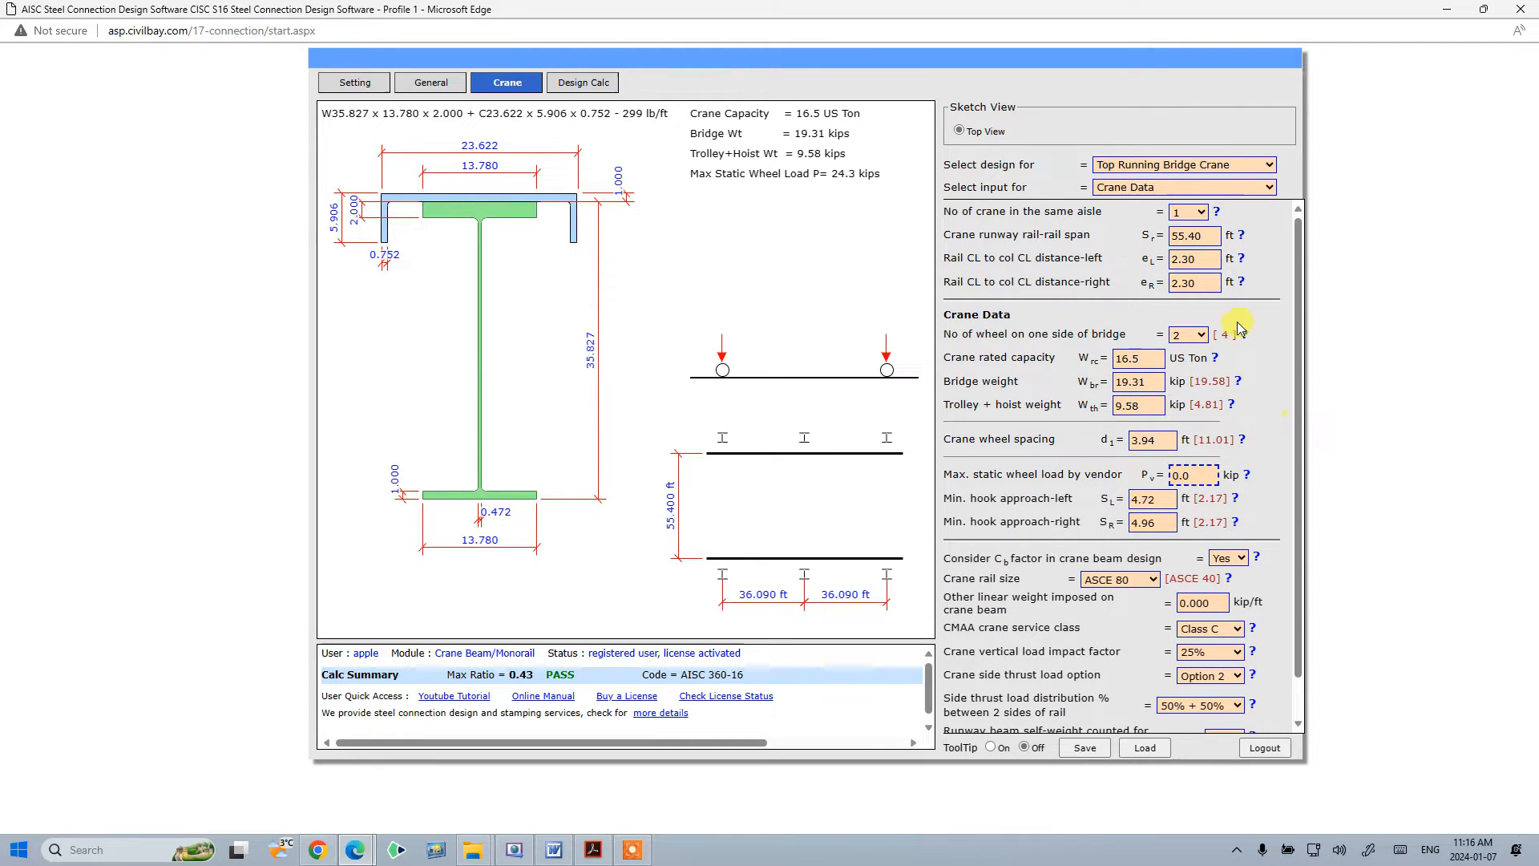
{"action": "left_click", "coordinate": [1193, 338]}
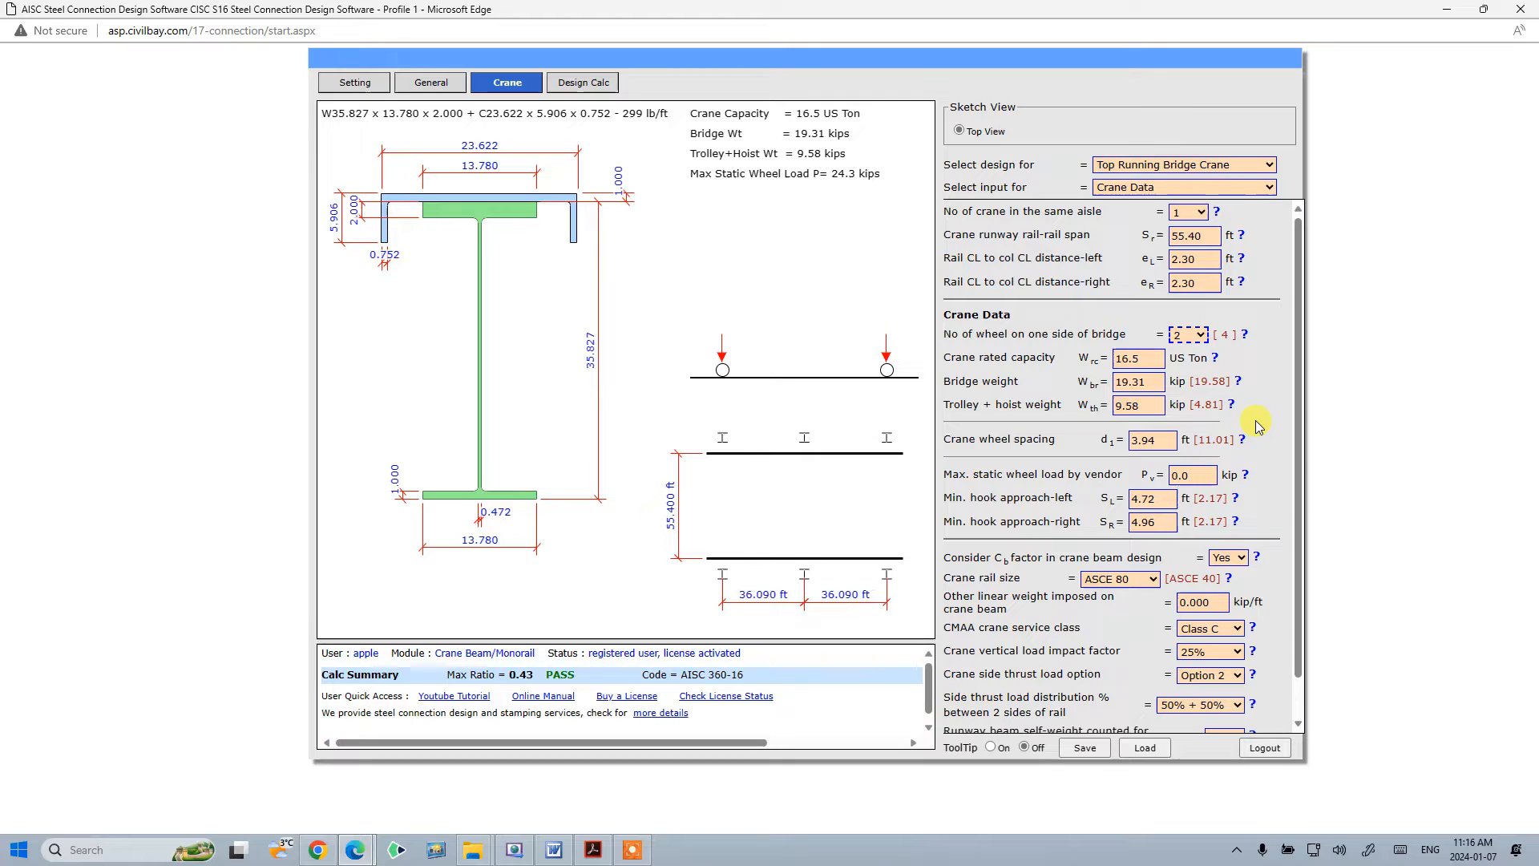
{"action": "left_click", "coordinate": [1210, 471]}
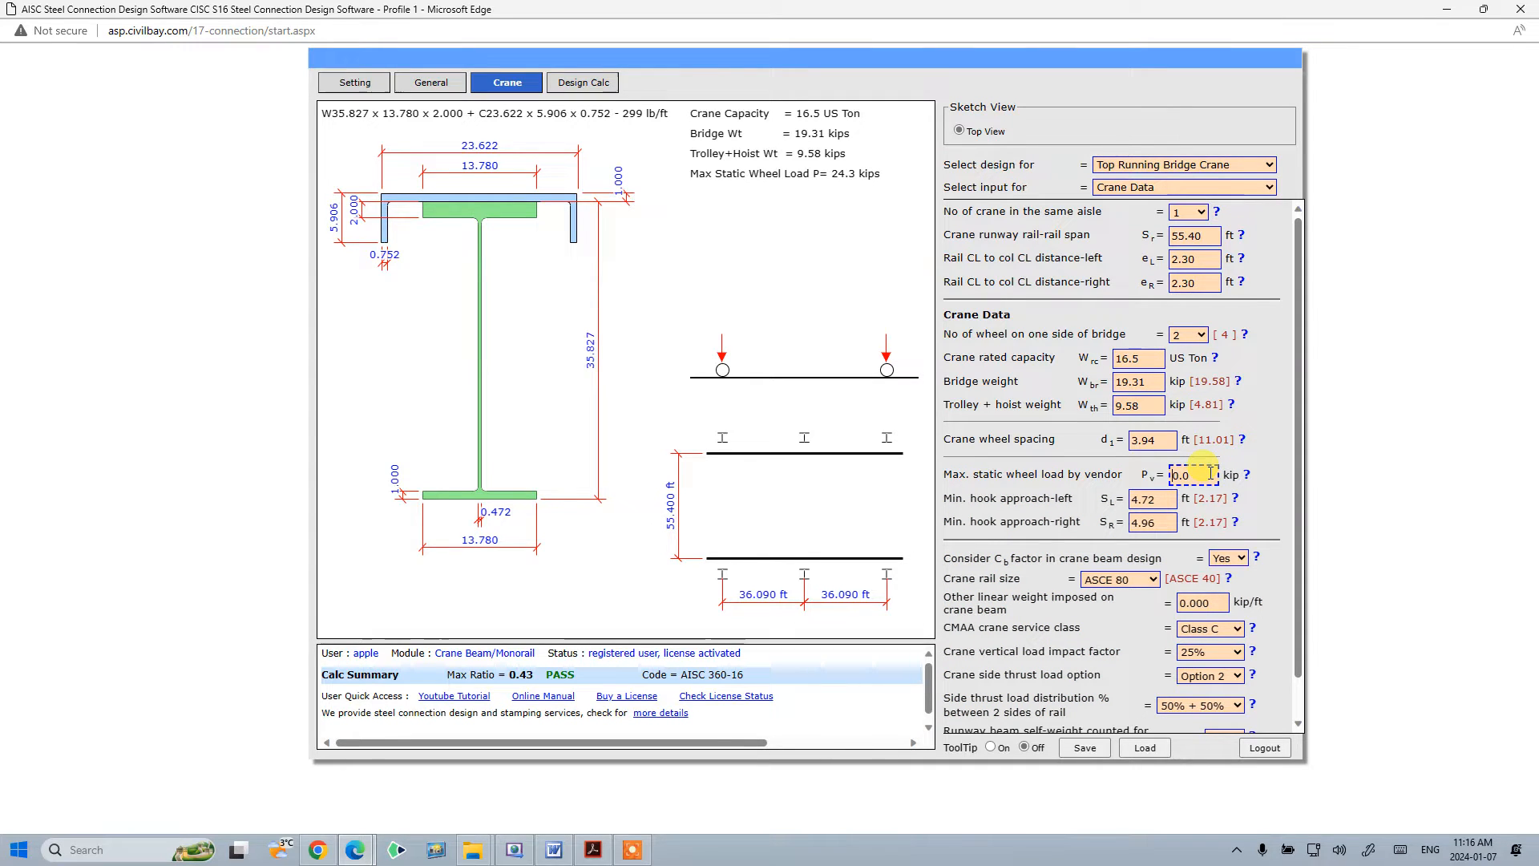
{"action": "left_click", "coordinate": [1267, 439]}
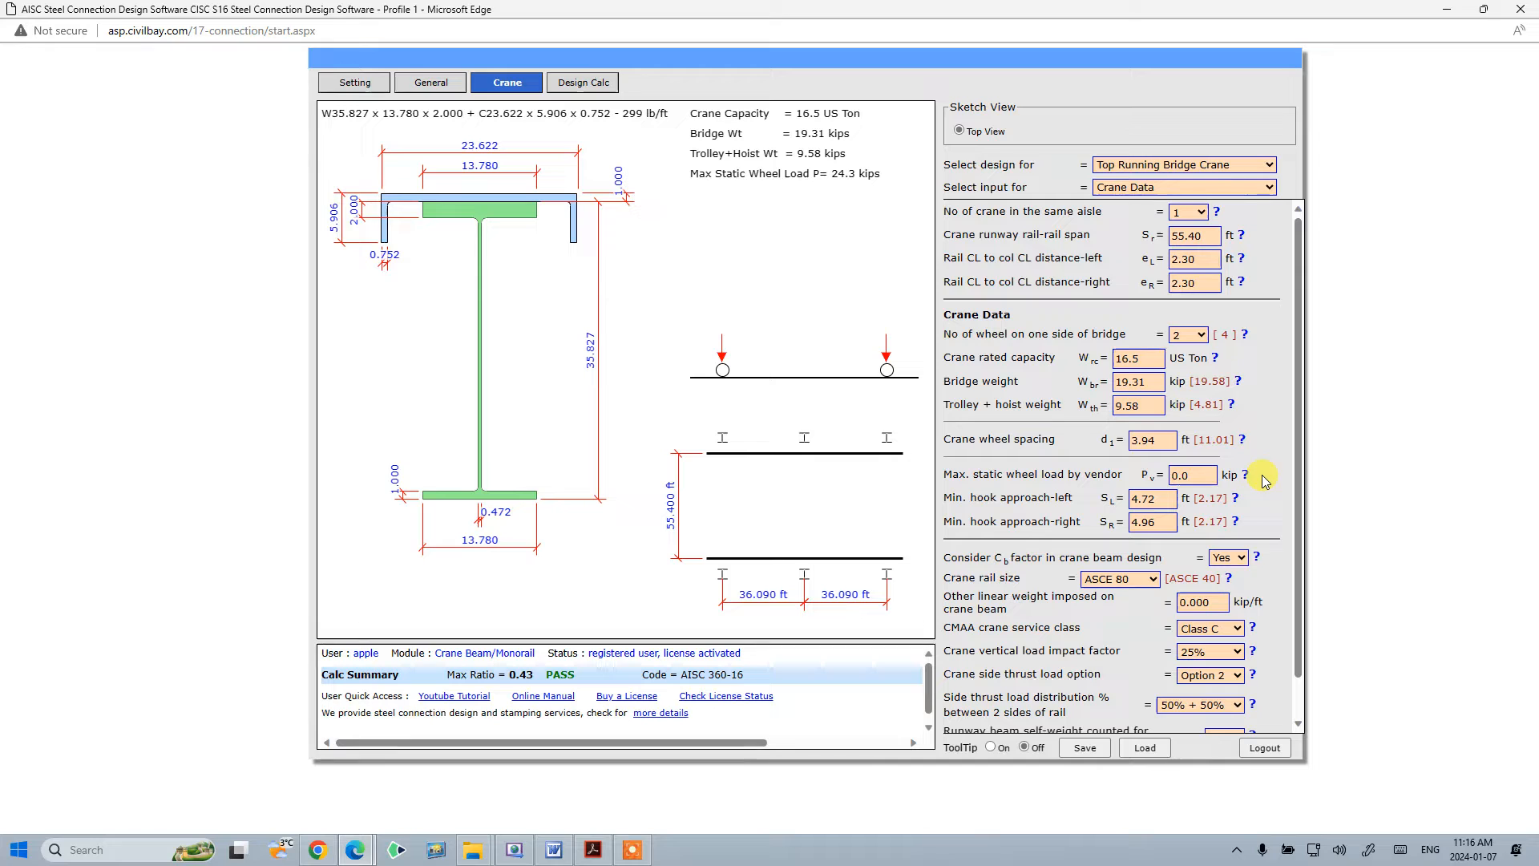
{"action": "left_click", "coordinate": [1209, 476]}
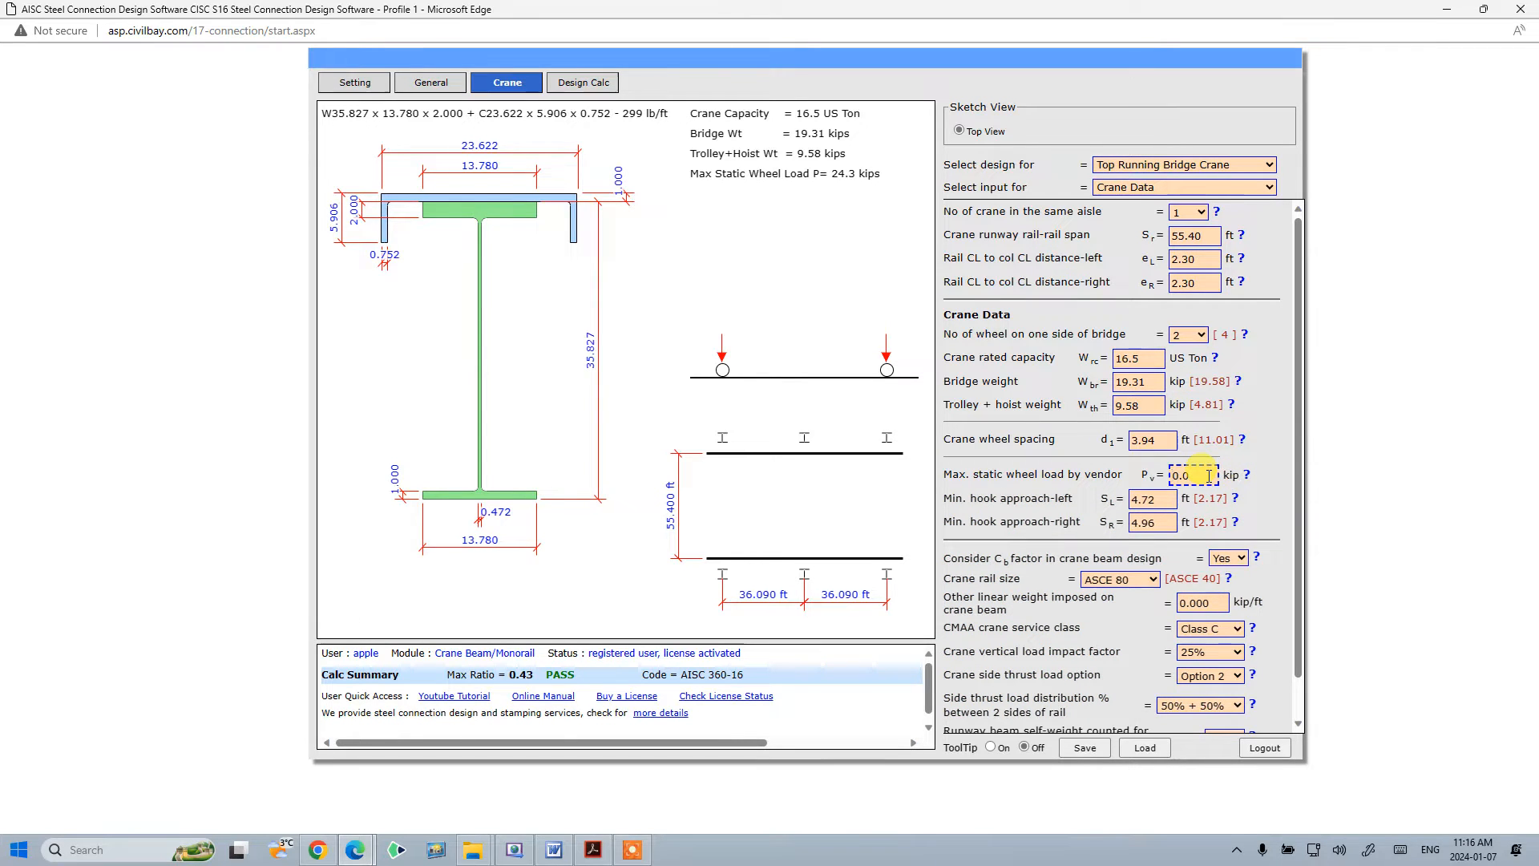
{"action": "left_click", "coordinate": [1285, 457]}
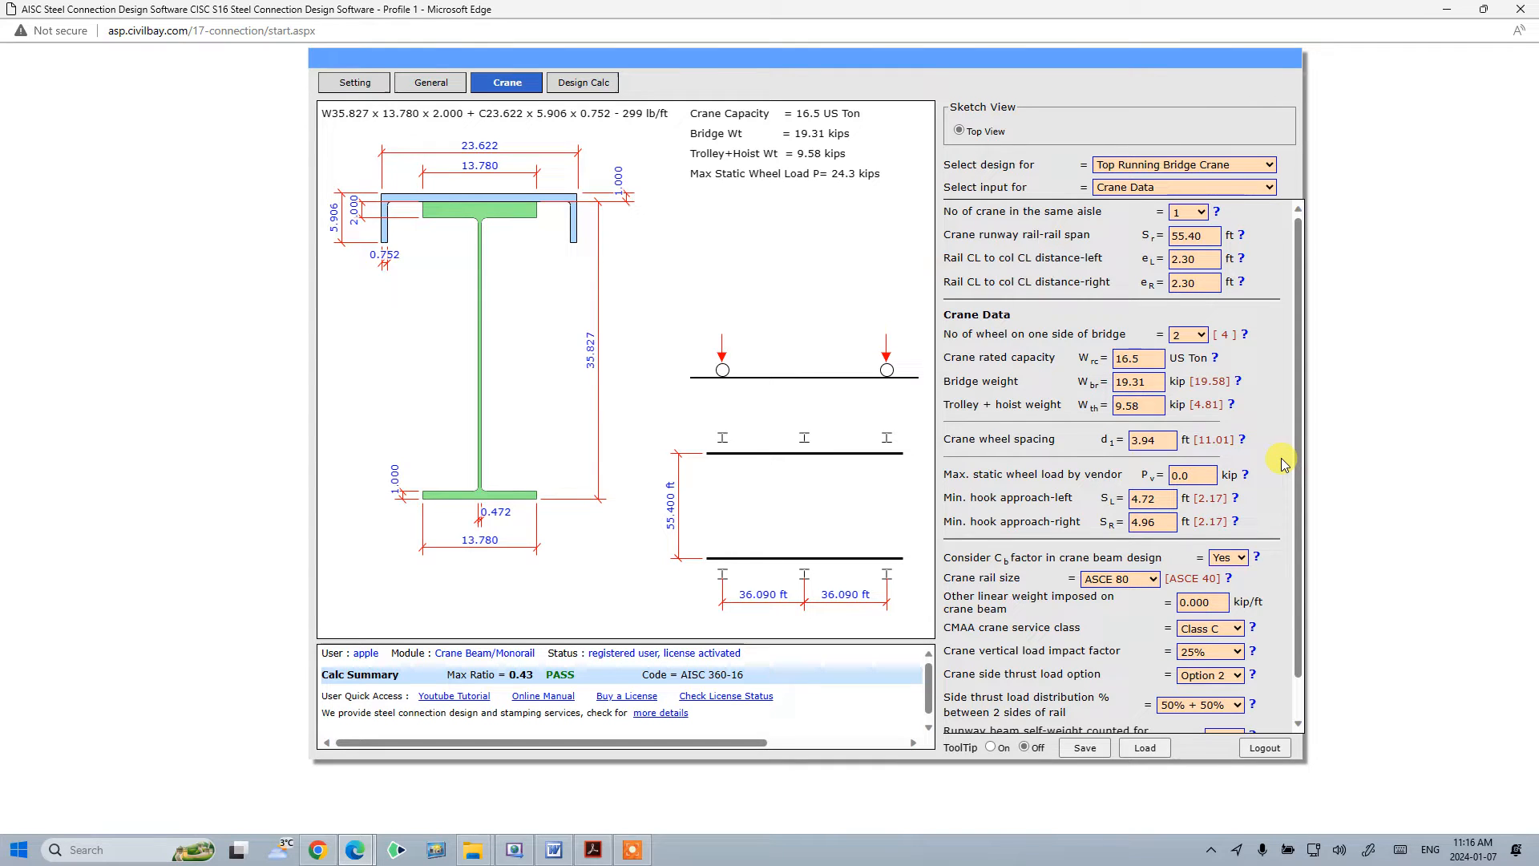
{"action": "key", "text": "Tab"}
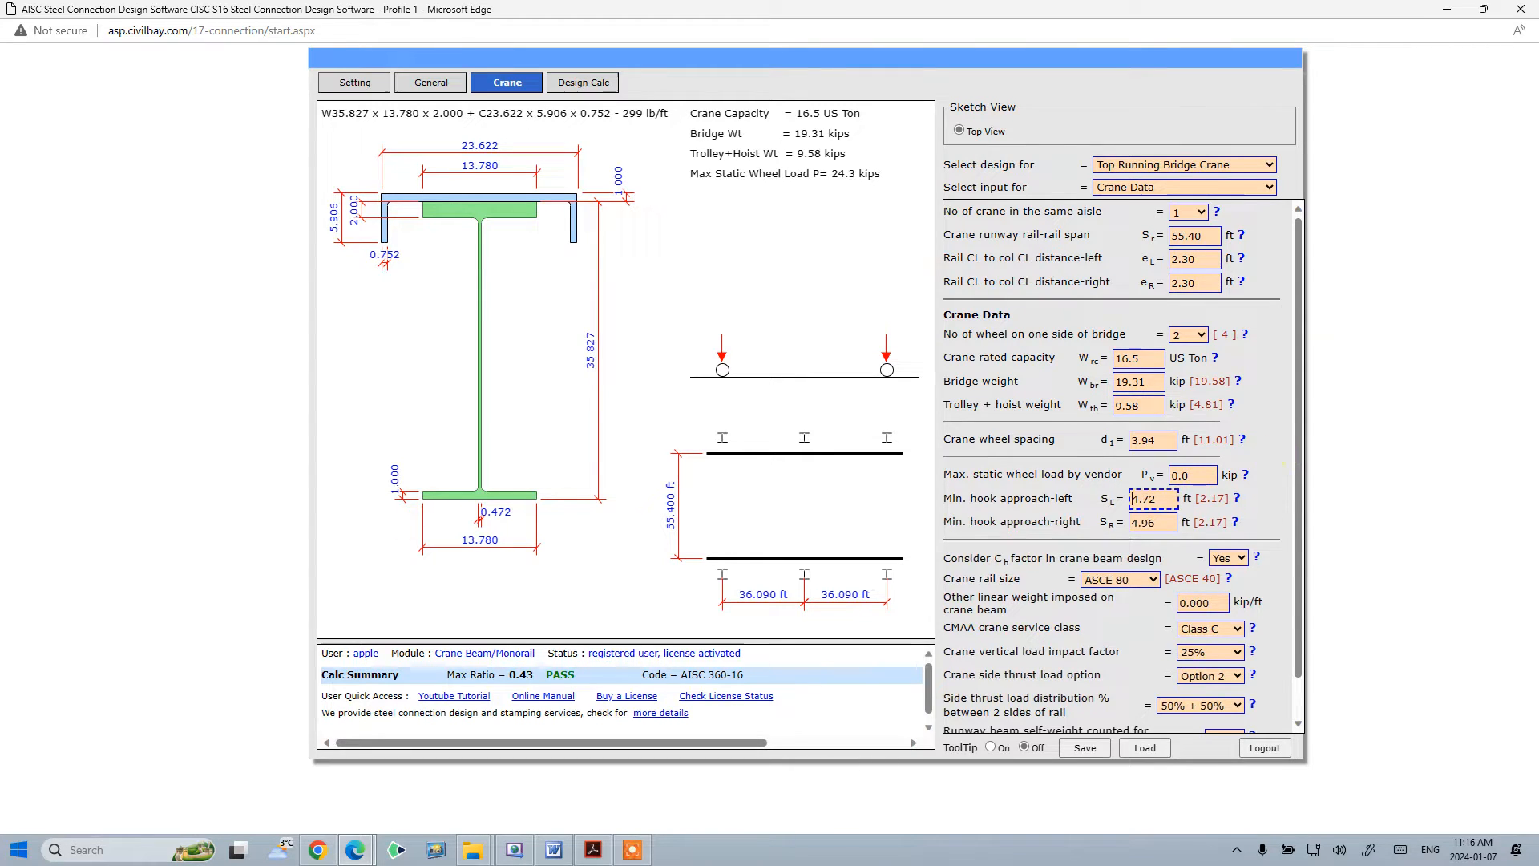
{"action": "key", "text": "alt+Tab"}
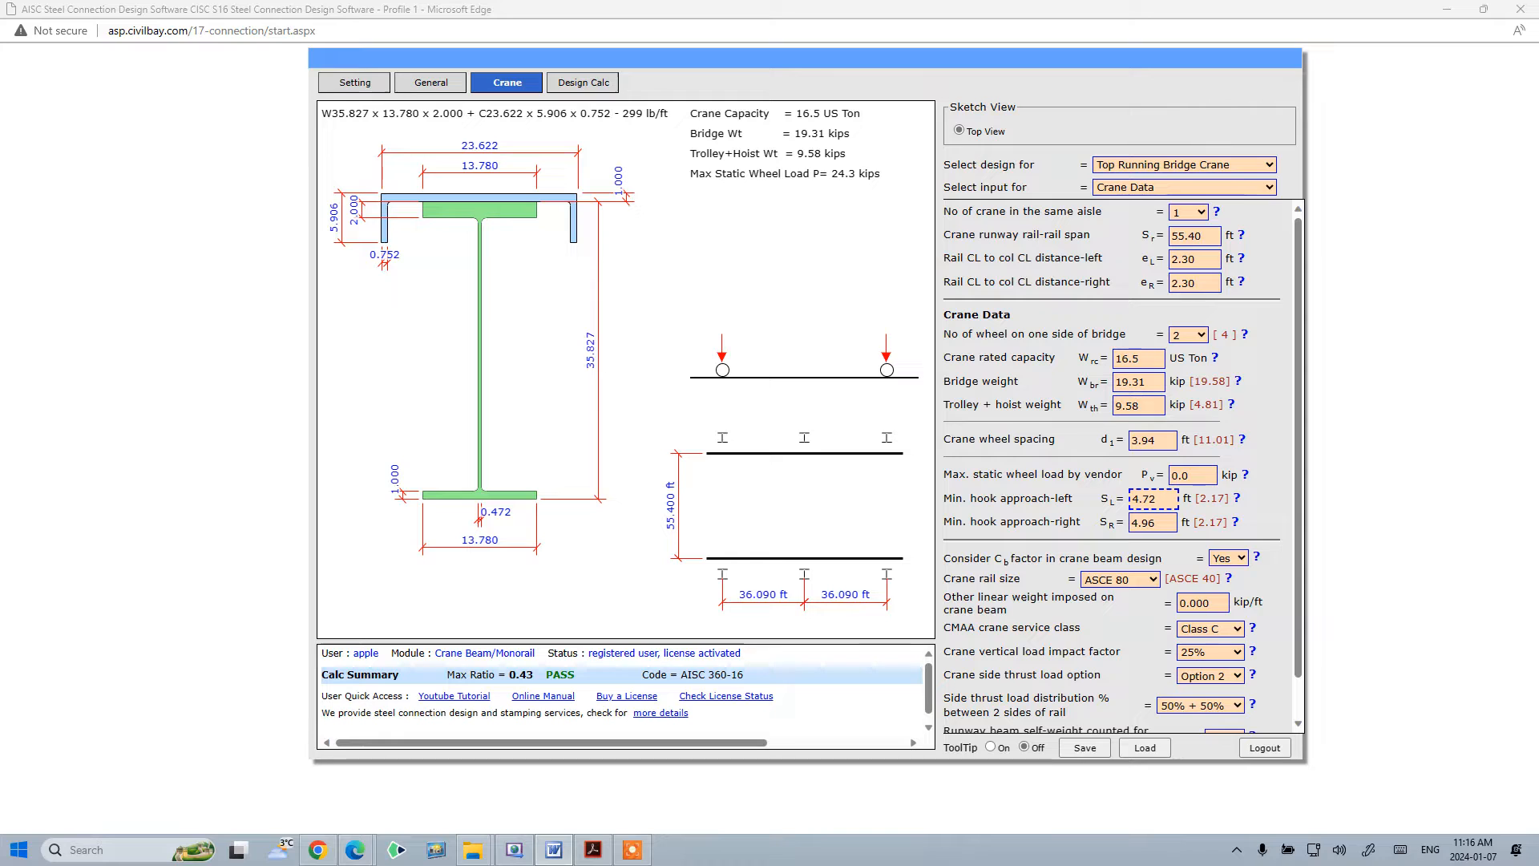
- Open the design calculation and expand the crane runway beam AISC LRFD/ASD check to review its ratios
{"action": "left_click", "coordinate": [593, 85]}
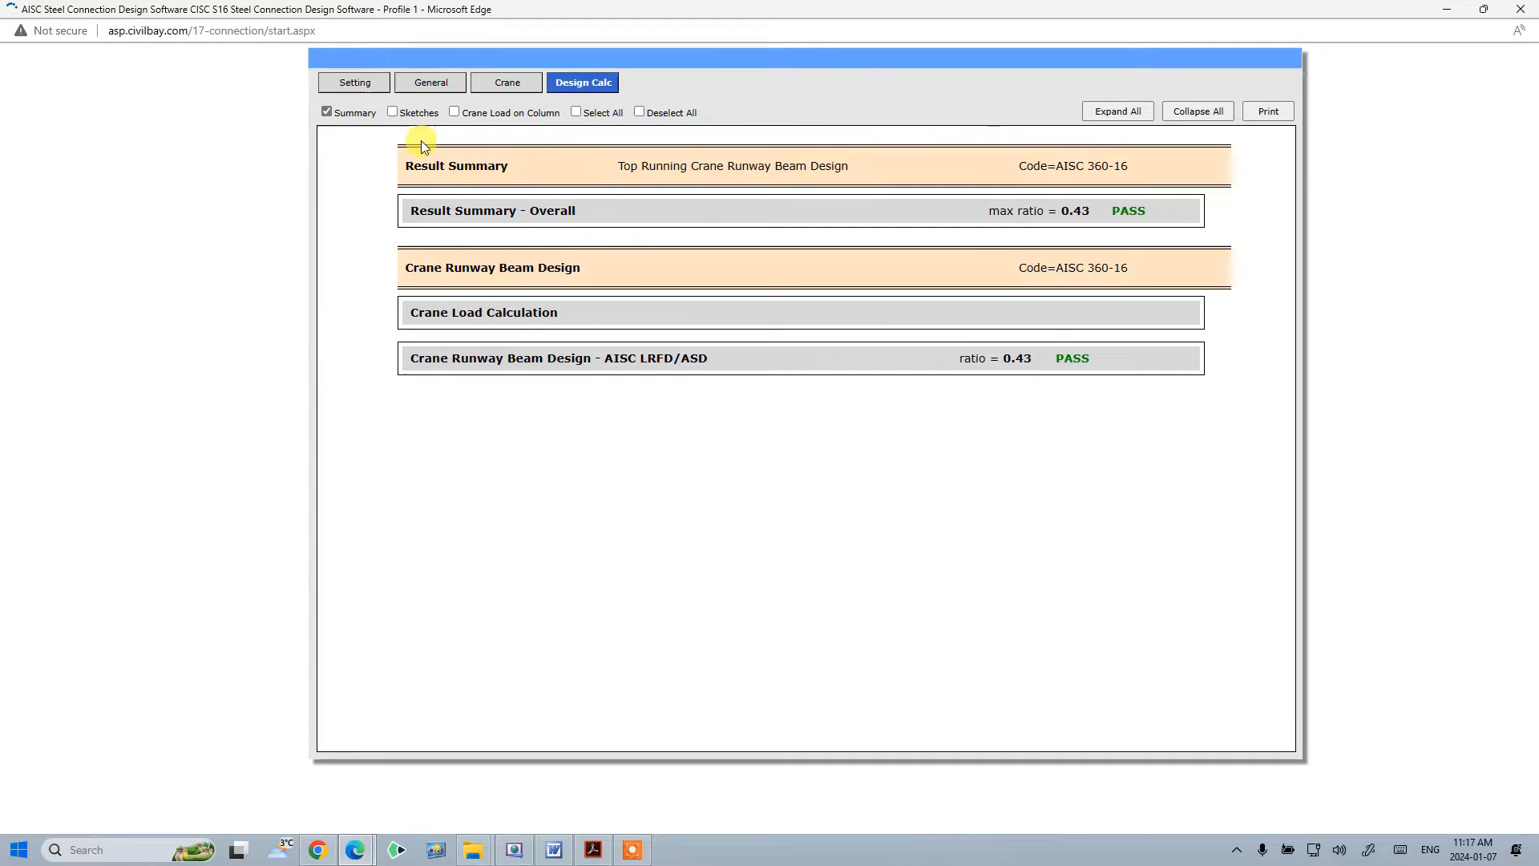
{"action": "left_click", "coordinate": [510, 368]}
{"action": "scroll", "coordinate": [930, 437], "scroll_direction": "down", "scroll_amount": 13}
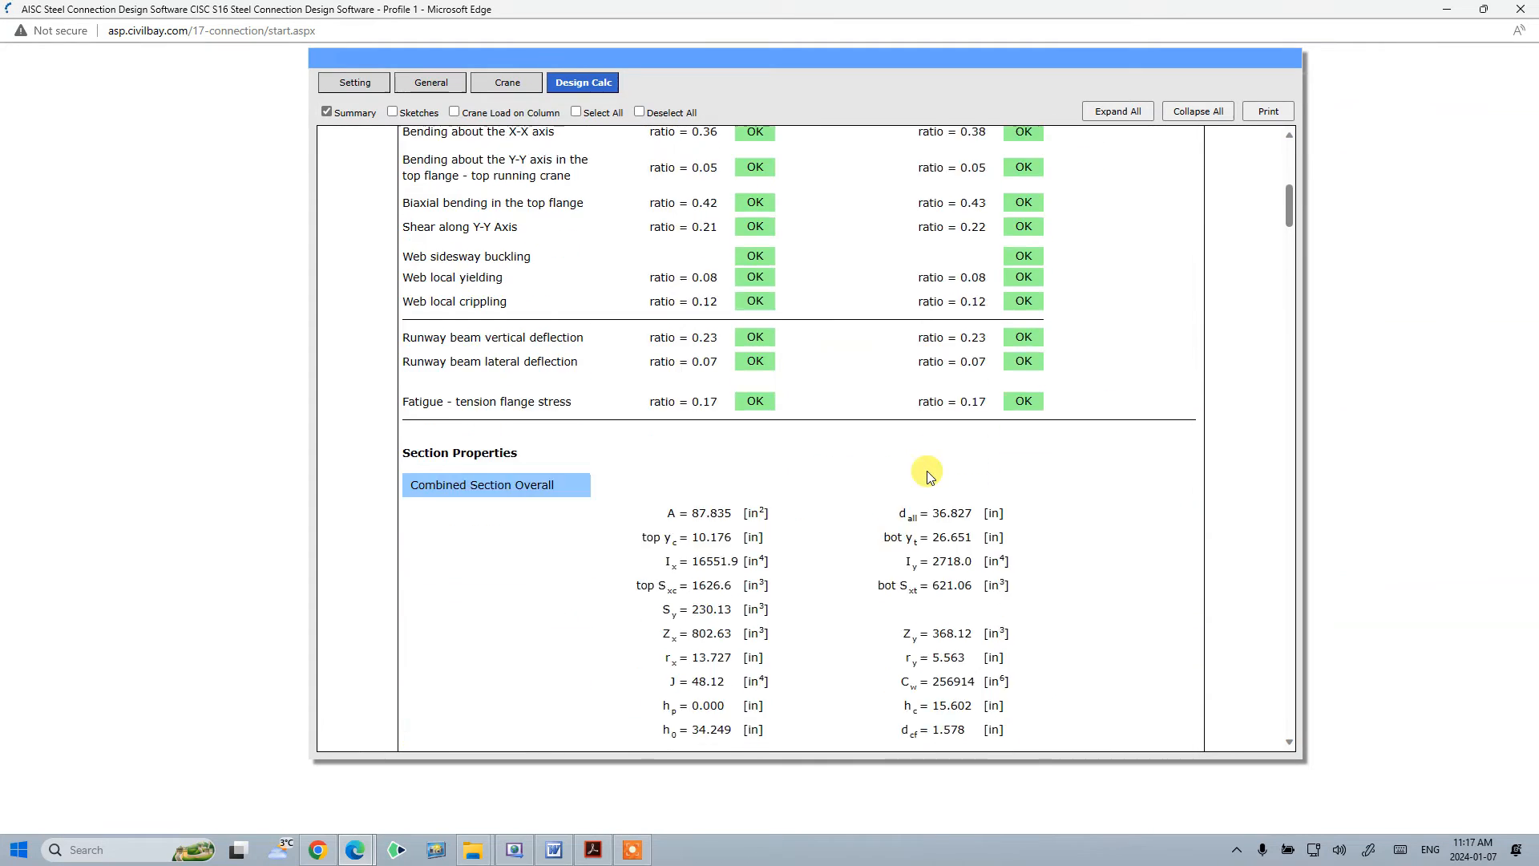
{"action": "scroll", "coordinate": [922, 455], "scroll_direction": "up", "scroll_amount": 12}
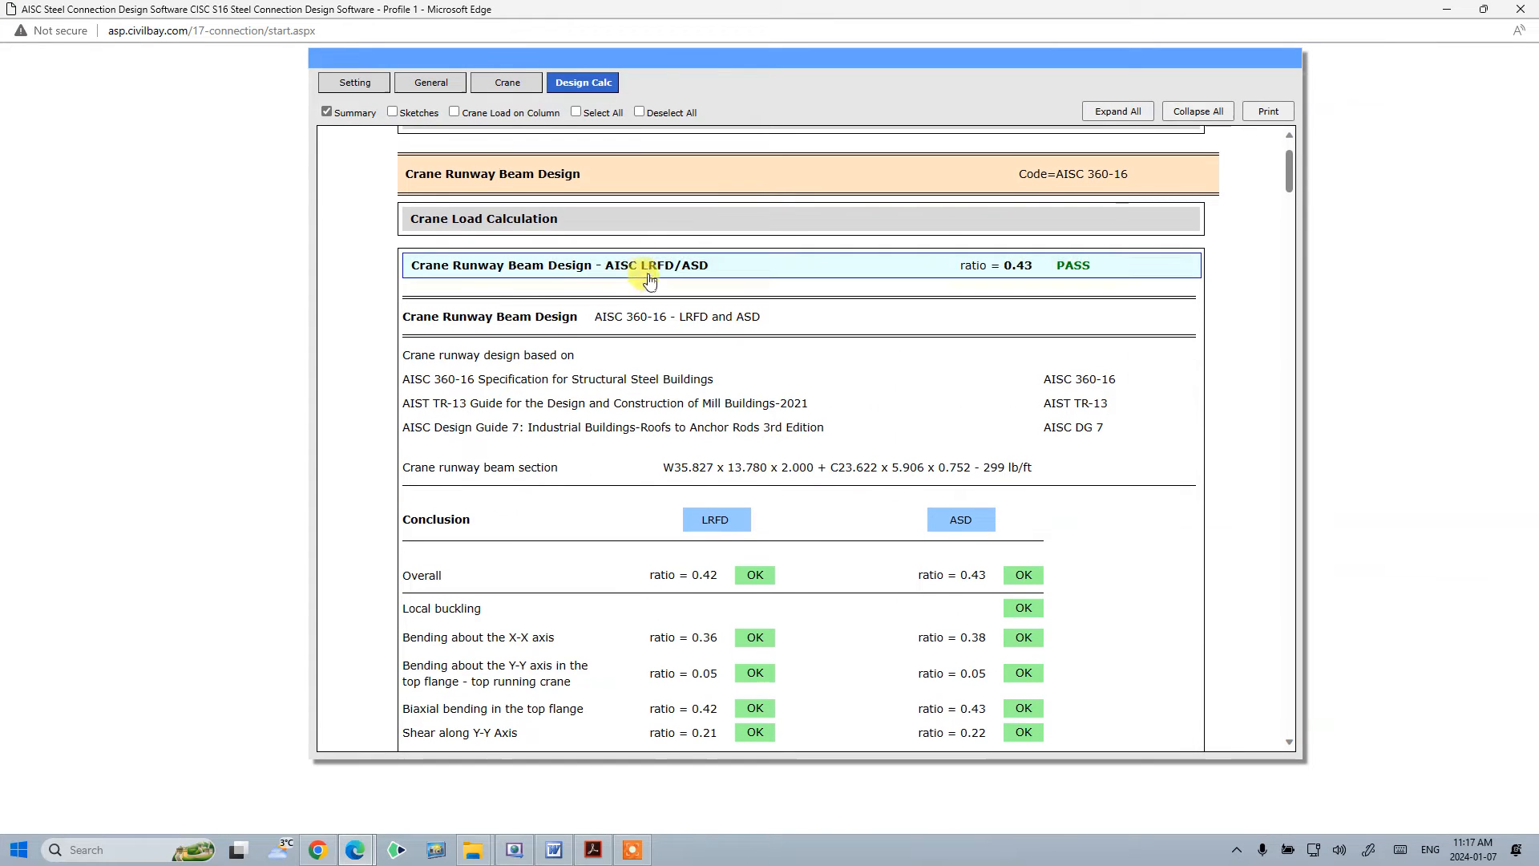
{"action": "left_click", "coordinate": [458, 117]}
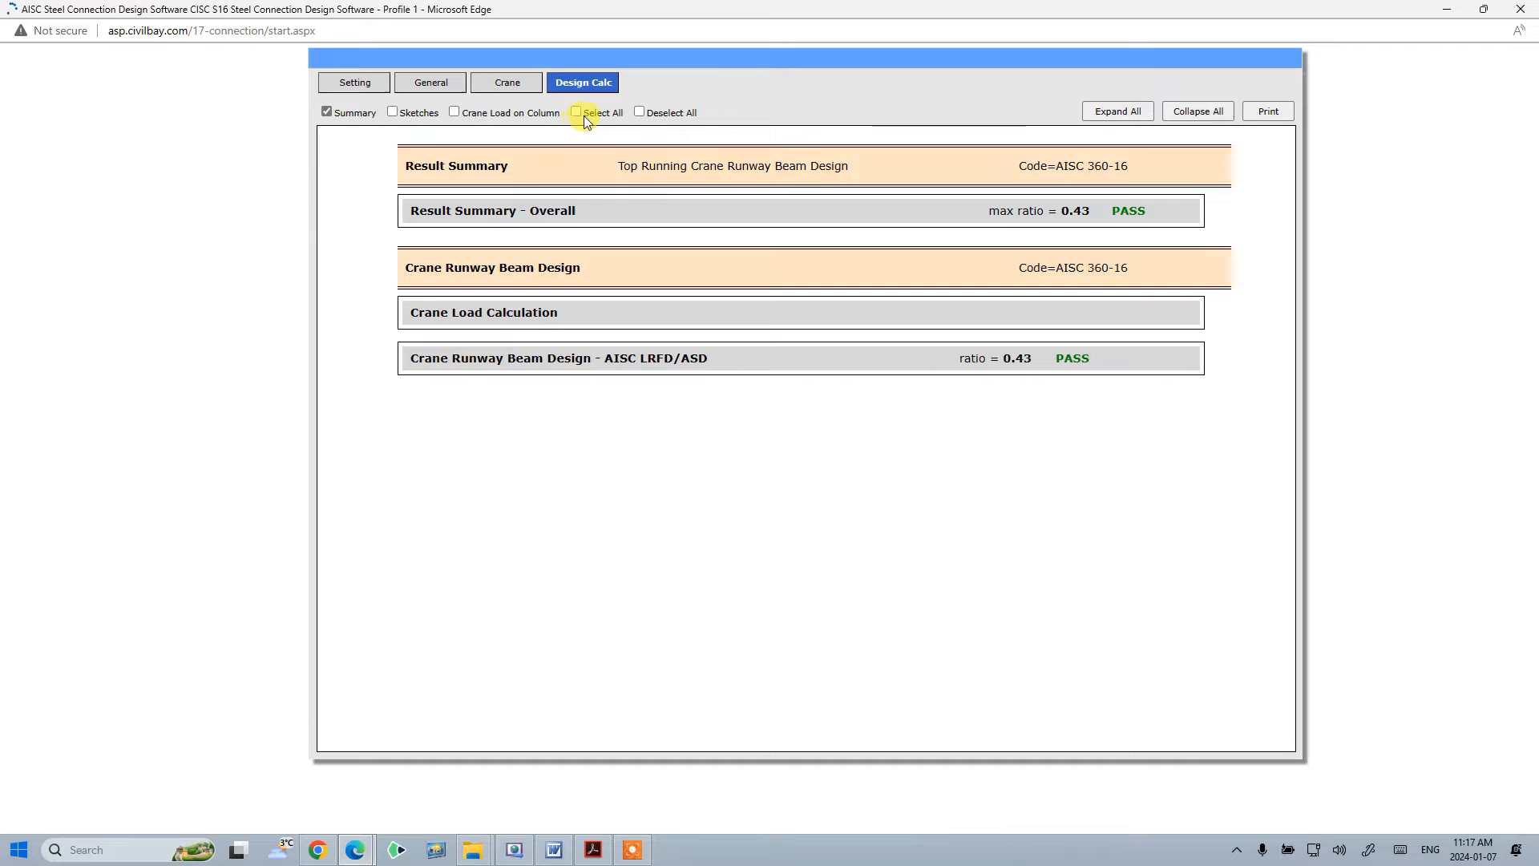
{"action": "left_click", "coordinate": [392, 111]}
{"action": "scroll", "coordinate": [594, 390], "scroll_direction": "down", "scroll_amount": 4}
{"action": "scroll", "coordinate": [599, 385], "scroll_direction": "up", "scroll_amount": 4}
{"action": "left_click", "coordinate": [392, 111]}
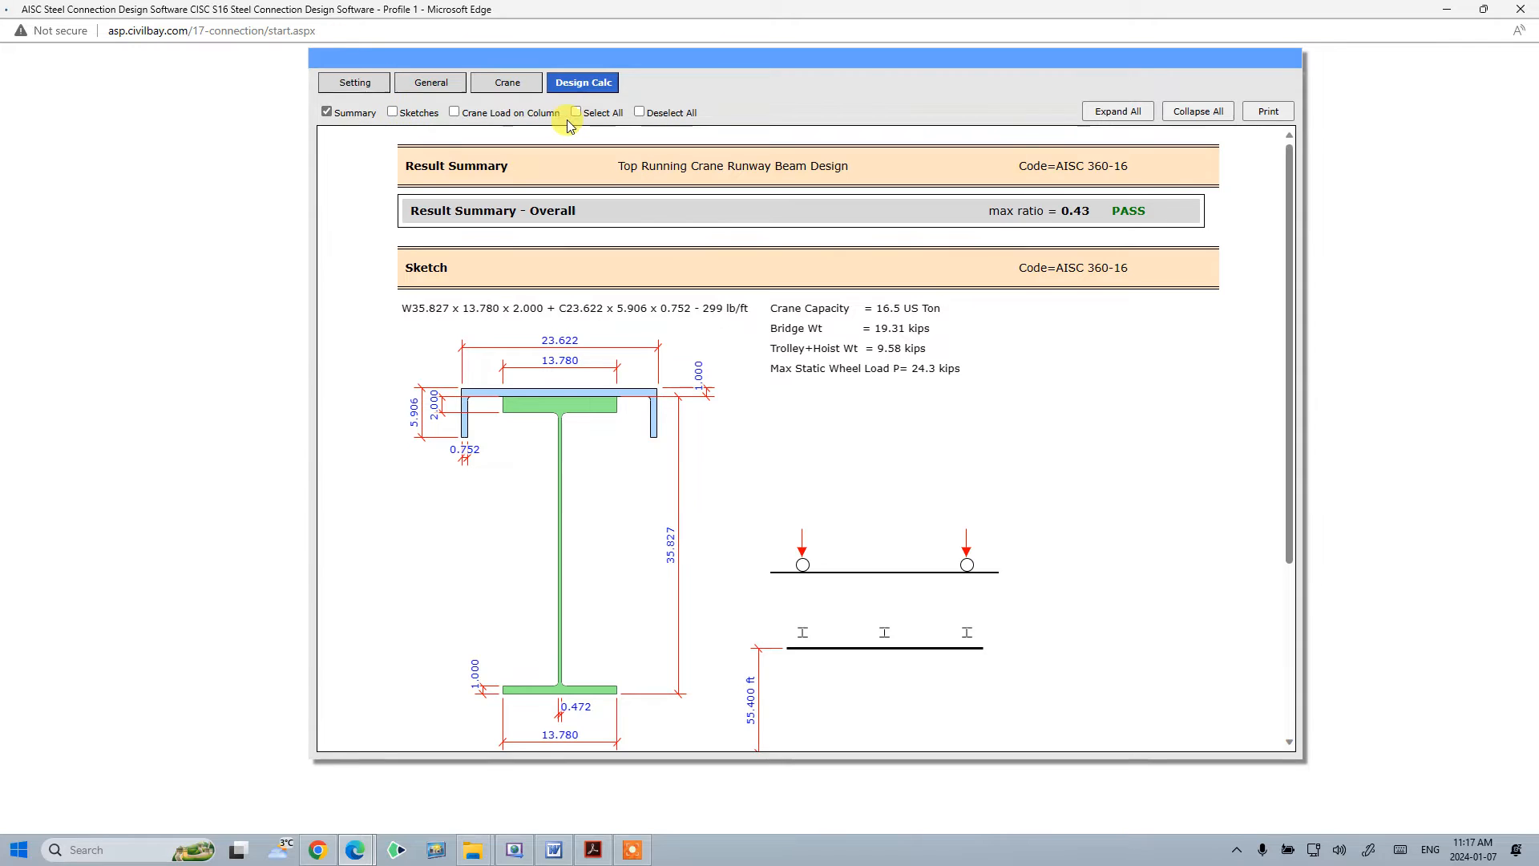
- Include crane loads on column in the report and expand the LCB LRFD column load section
{"action": "left_click", "coordinate": [485, 114]}
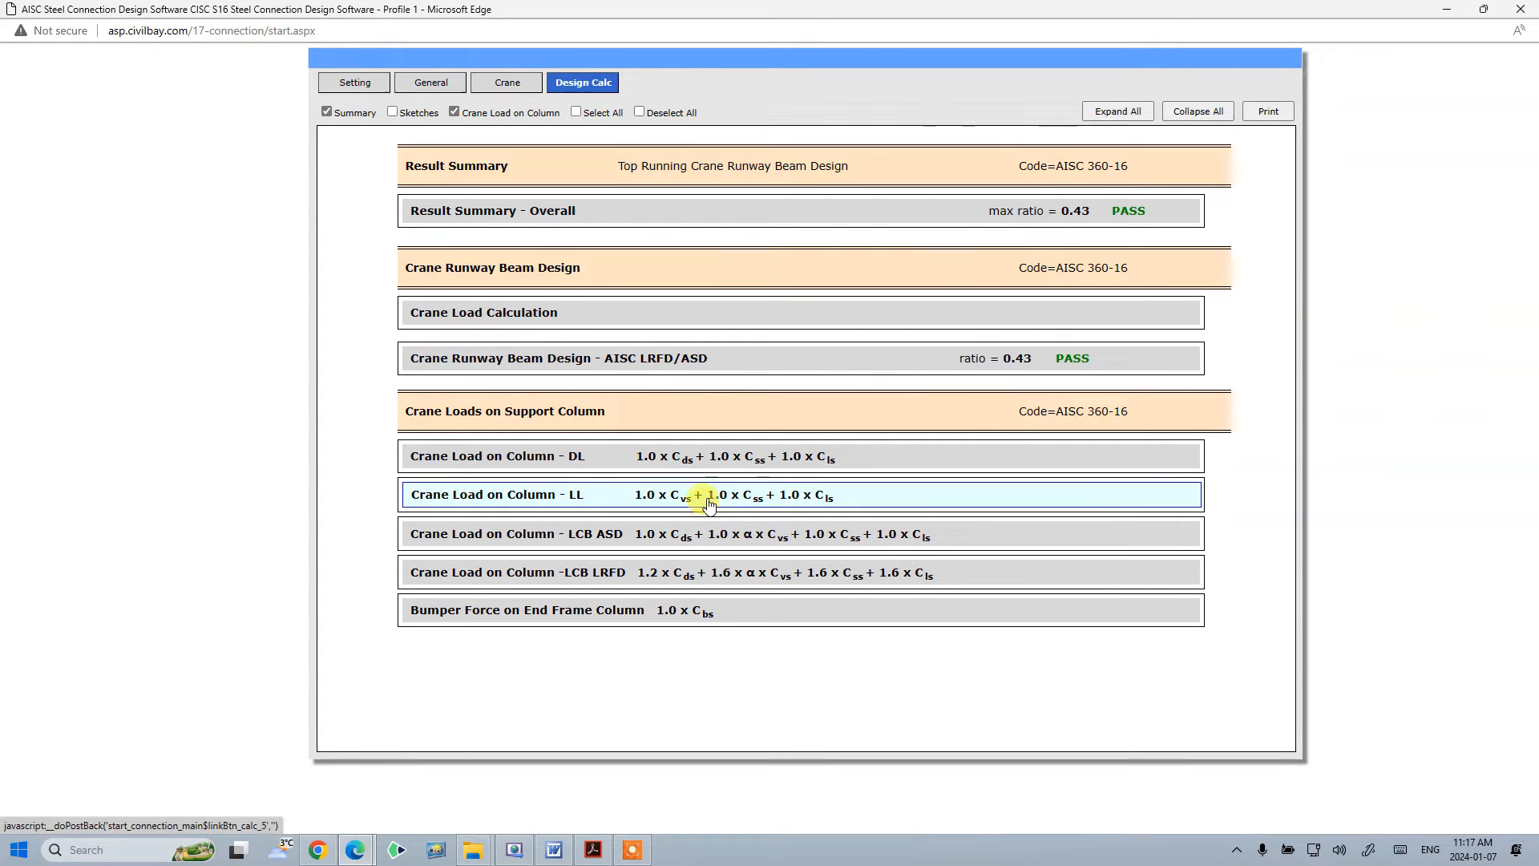
{"action": "left_click", "coordinate": [617, 589]}
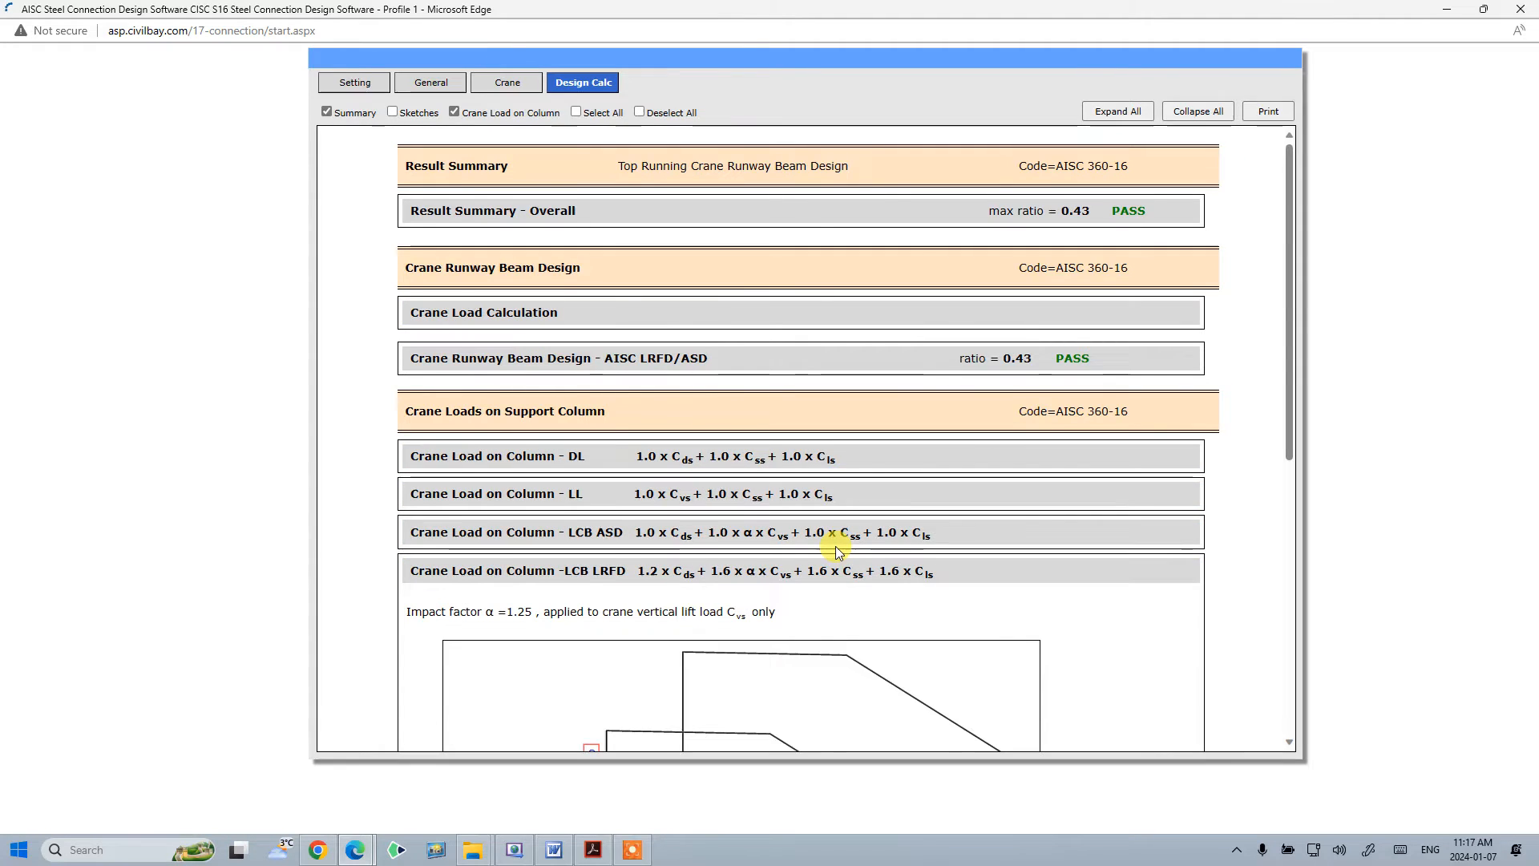
- Open the printable report, maximize it, scroll through the column load sketch and close it
{"action": "left_click", "coordinate": [1268, 110]}
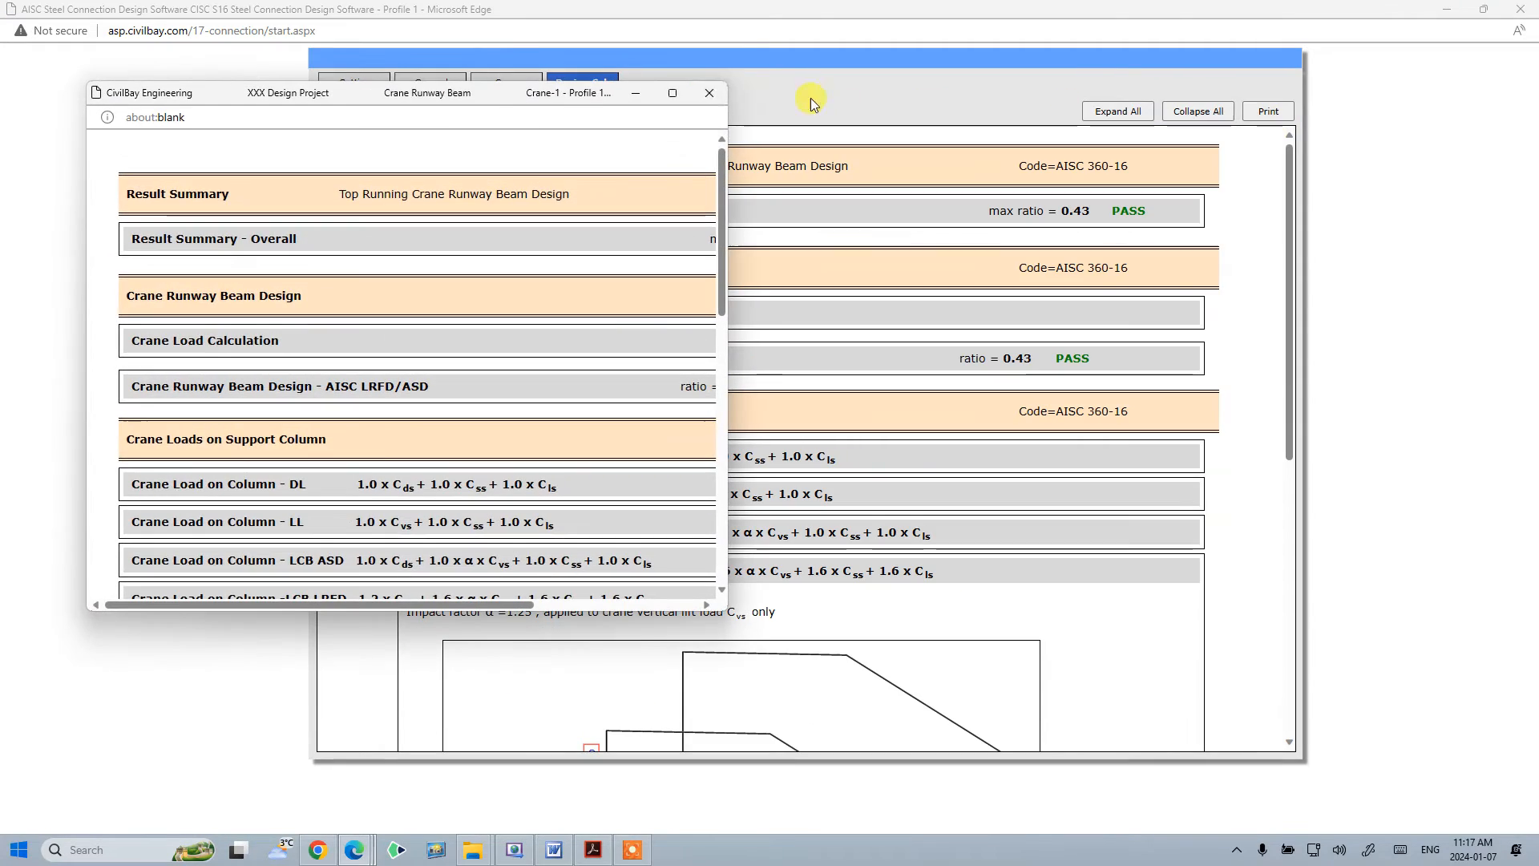
{"action": "left_click", "coordinate": [678, 100]}
{"action": "scroll", "coordinate": [964, 591], "scroll_direction": "down", "scroll_amount": 5}
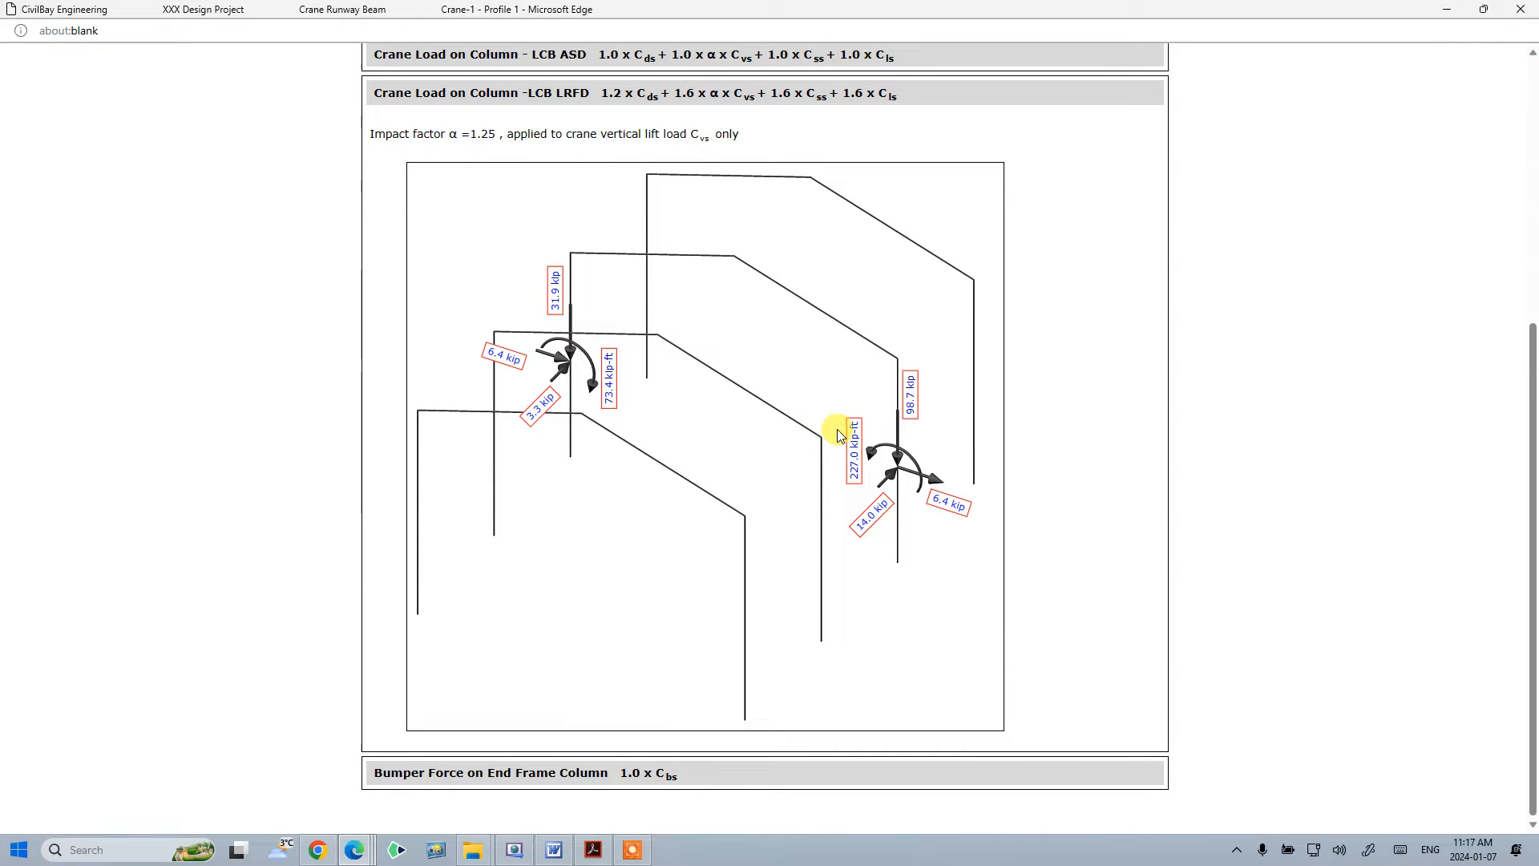
{"action": "scroll", "coordinate": [1032, 408], "scroll_direction": "up", "scroll_amount": 4}
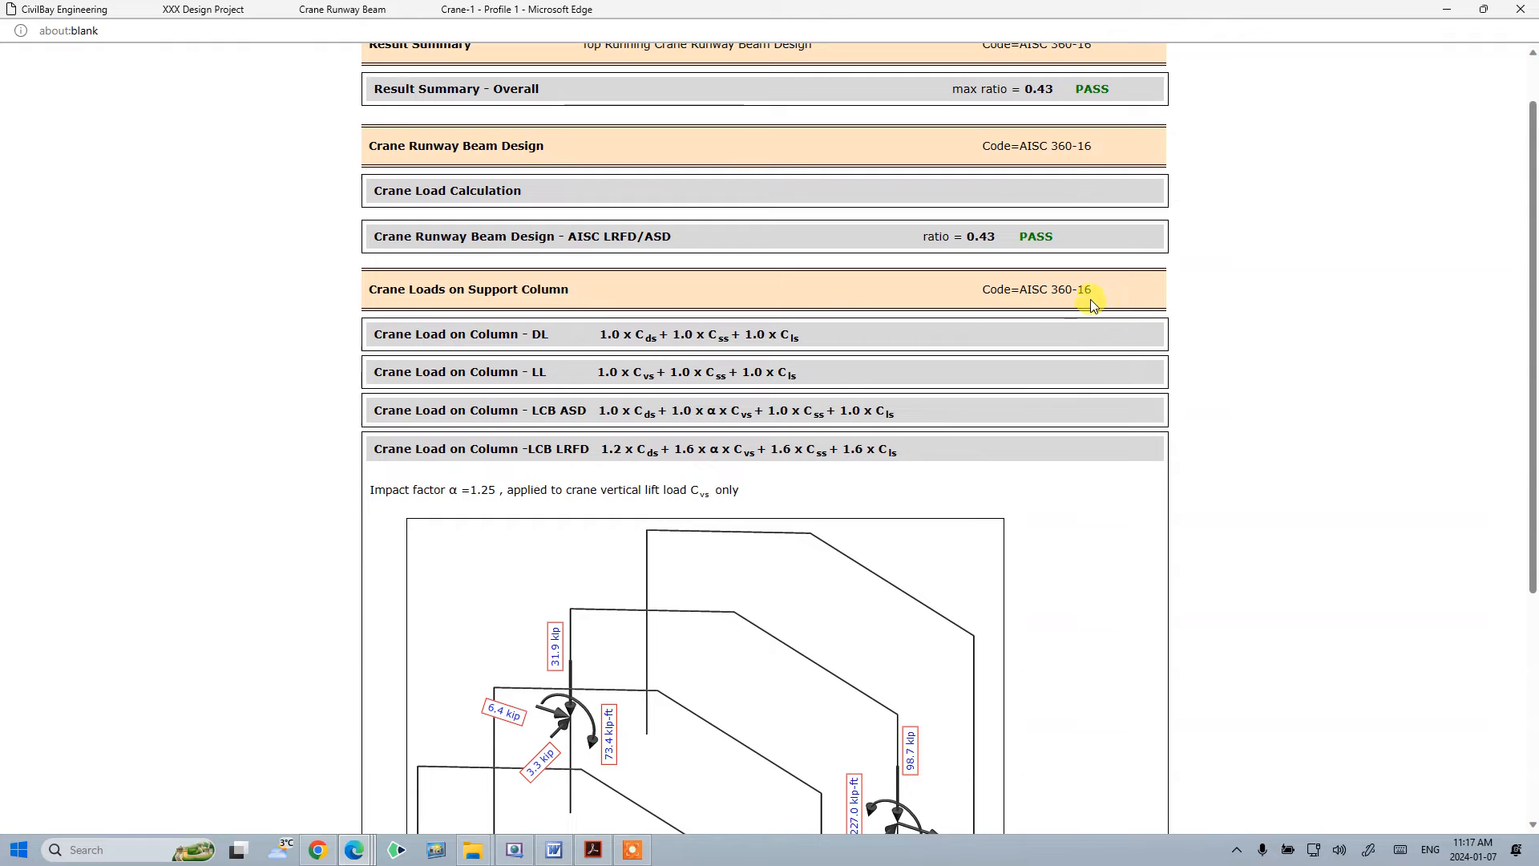
{"action": "left_click", "coordinate": [1520, 9]}
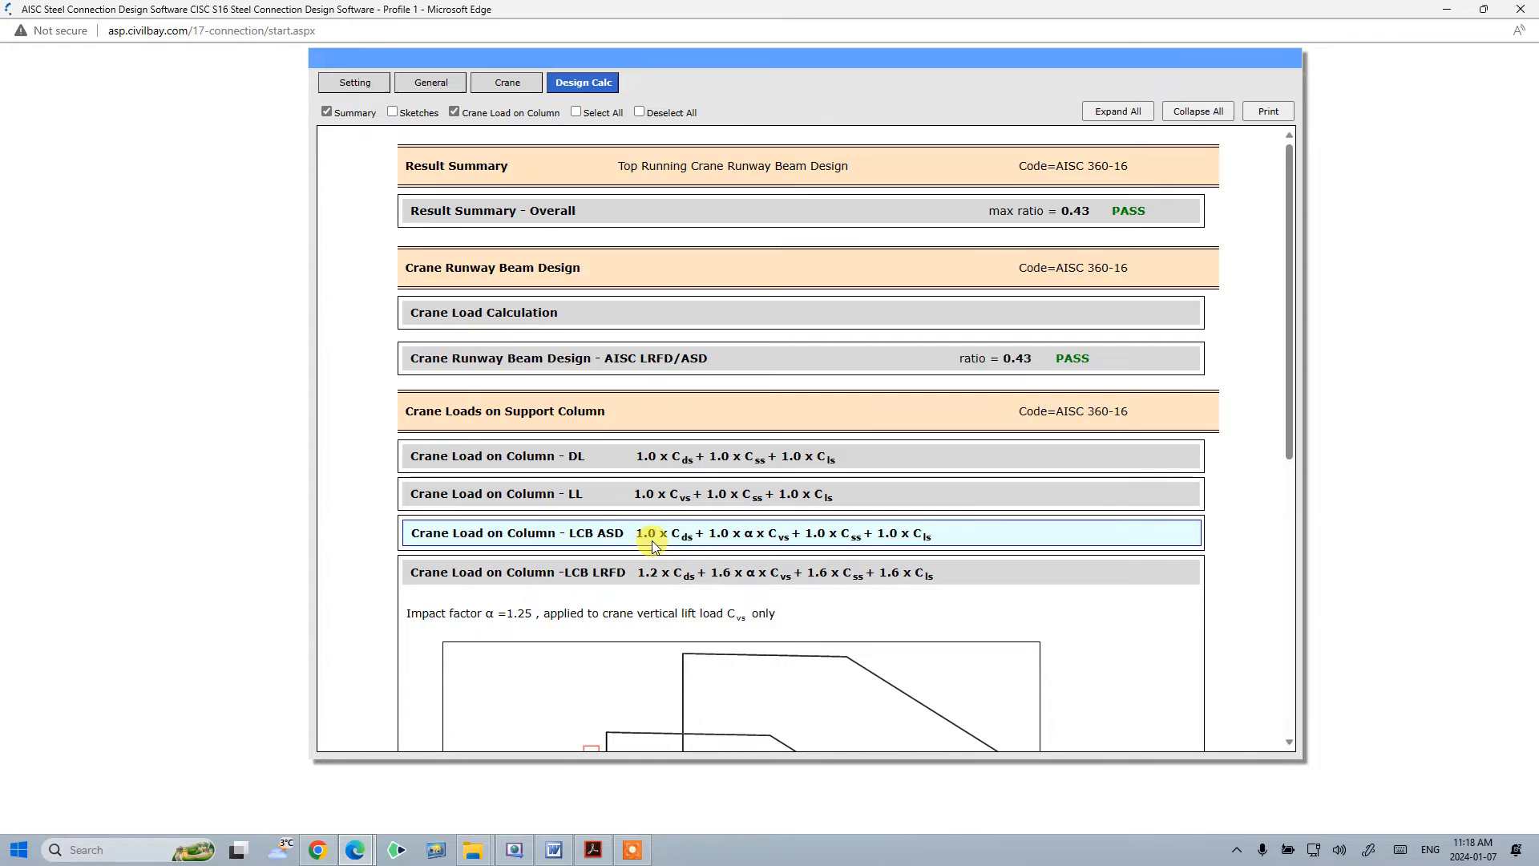
- Collapse the LRFD load section and select all report sections, including sketches and crane loads on column
{"action": "left_click", "coordinate": [838, 573]}
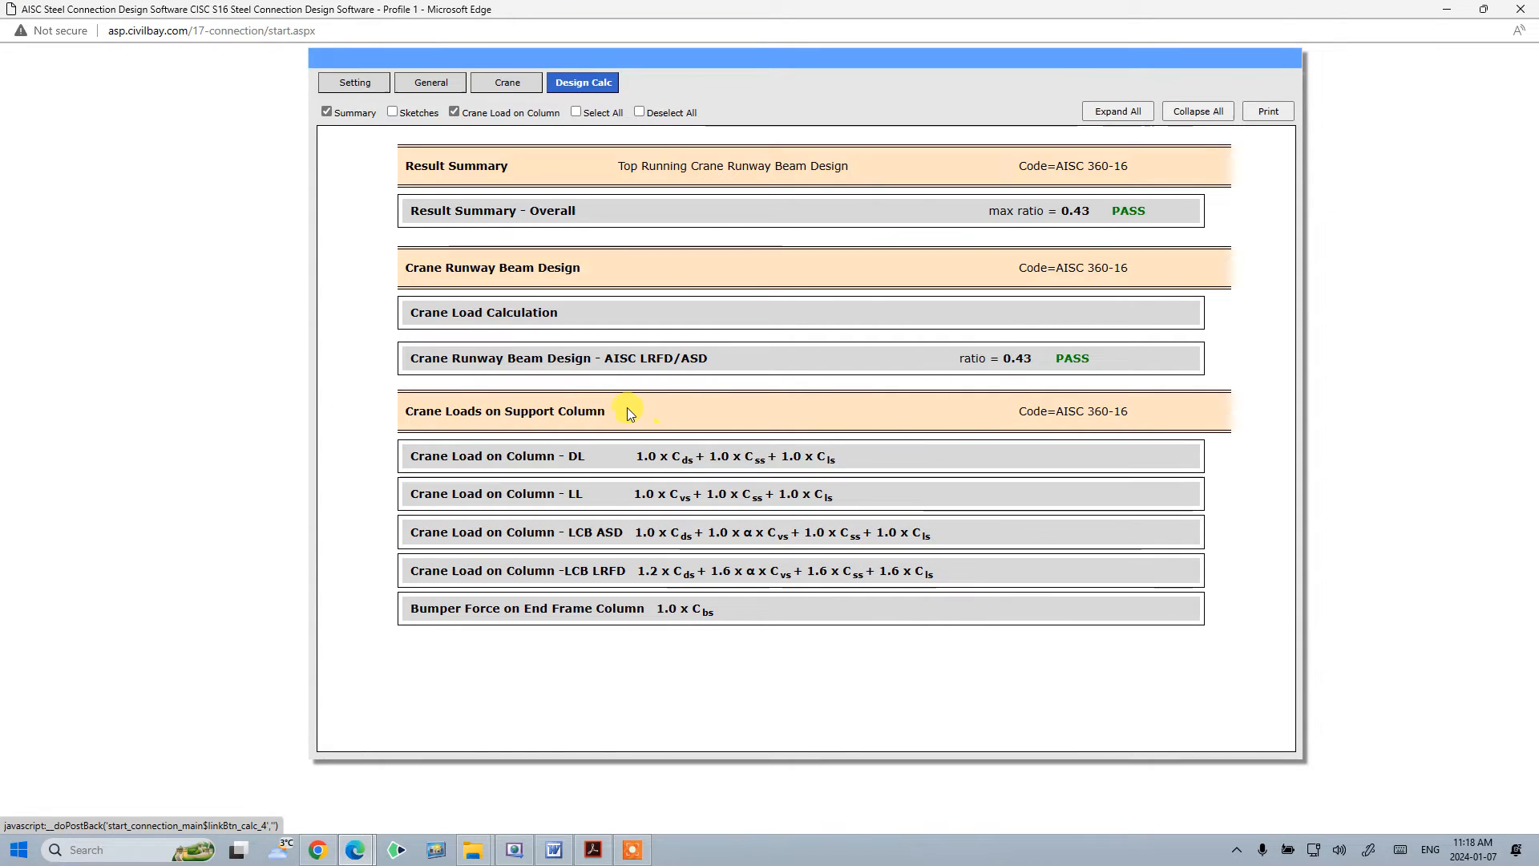
{"action": "left_click", "coordinate": [454, 112]}
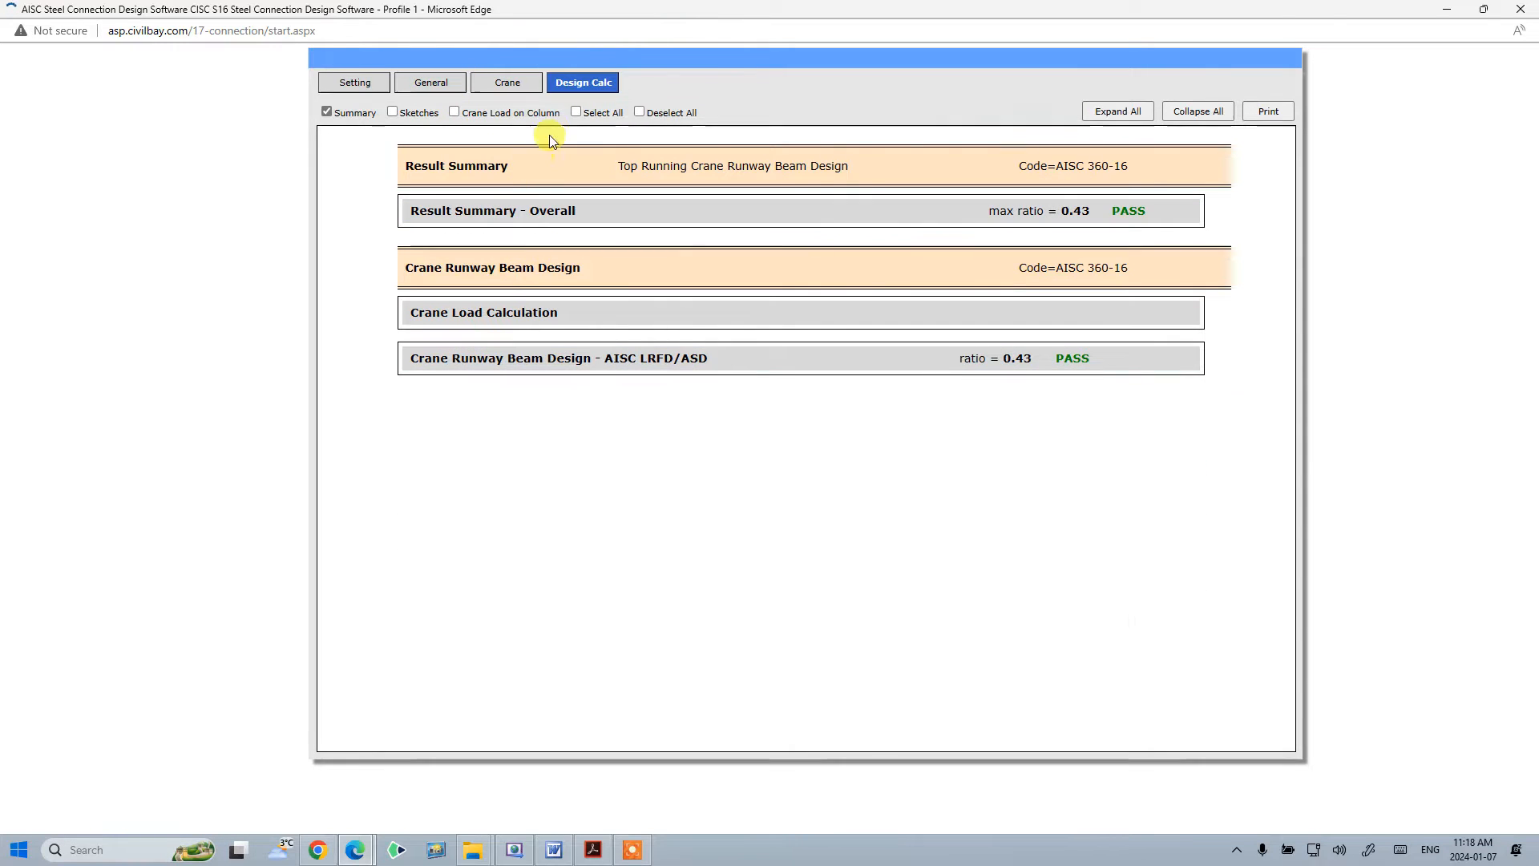
{"action": "left_click", "coordinate": [577, 112]}
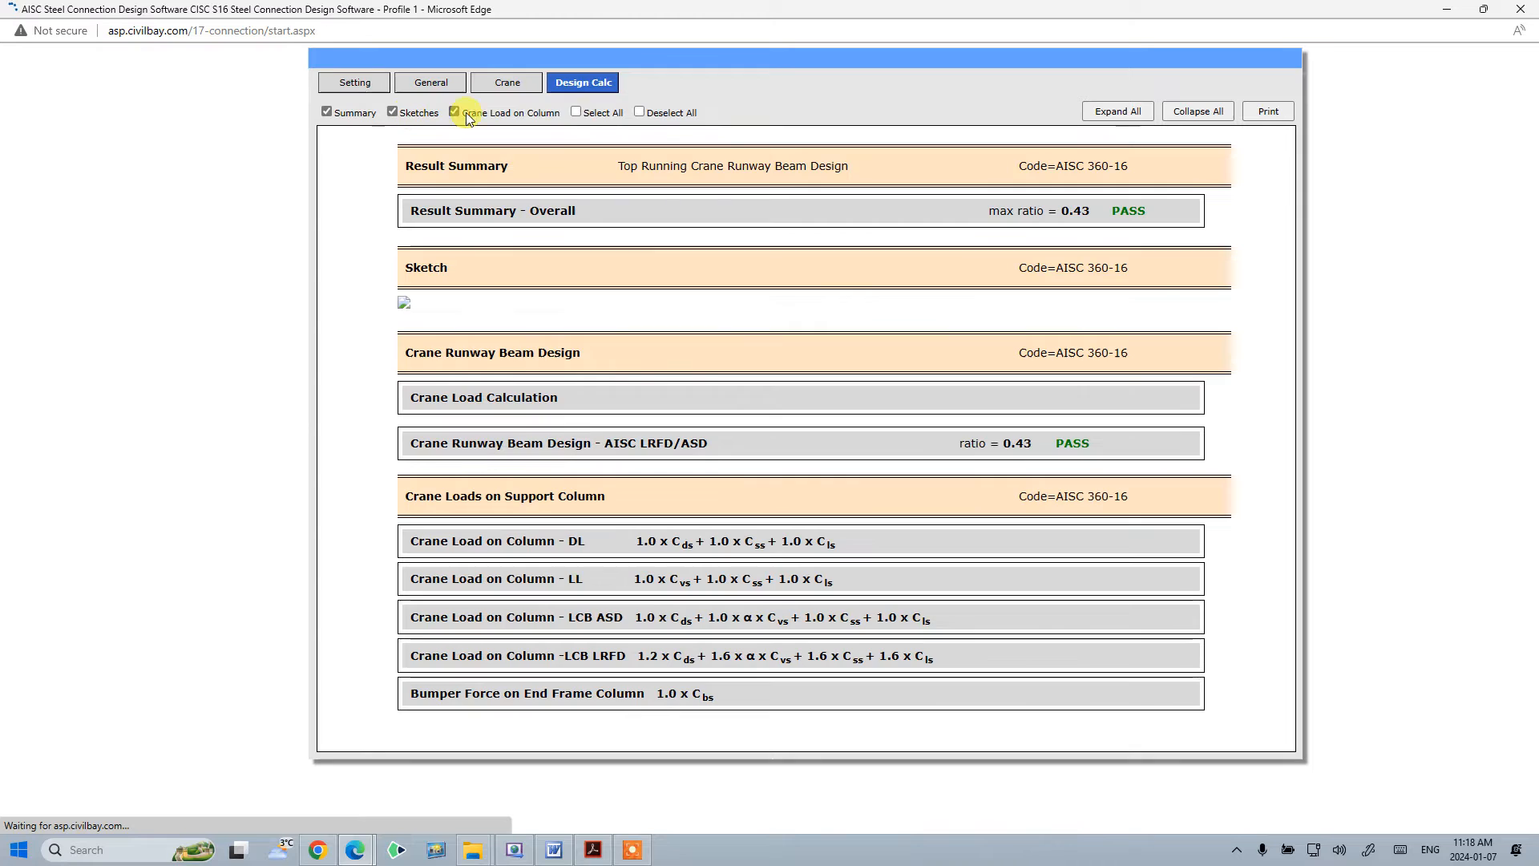
- Deselect all optional report sections and expand the overall result summary
{"action": "left_click", "coordinate": [639, 112]}
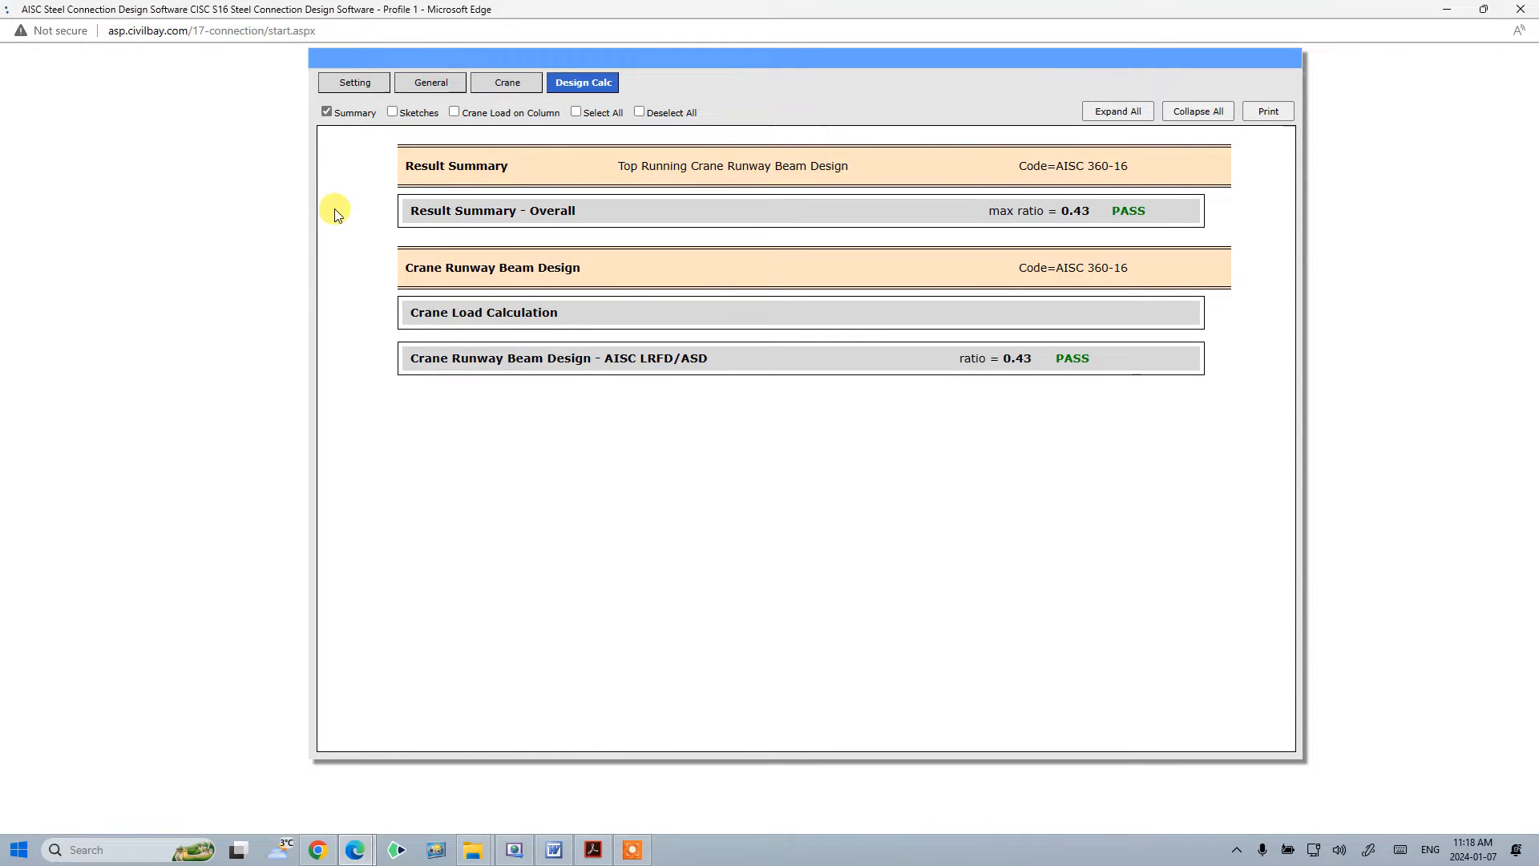
{"action": "left_click", "coordinate": [513, 211]}
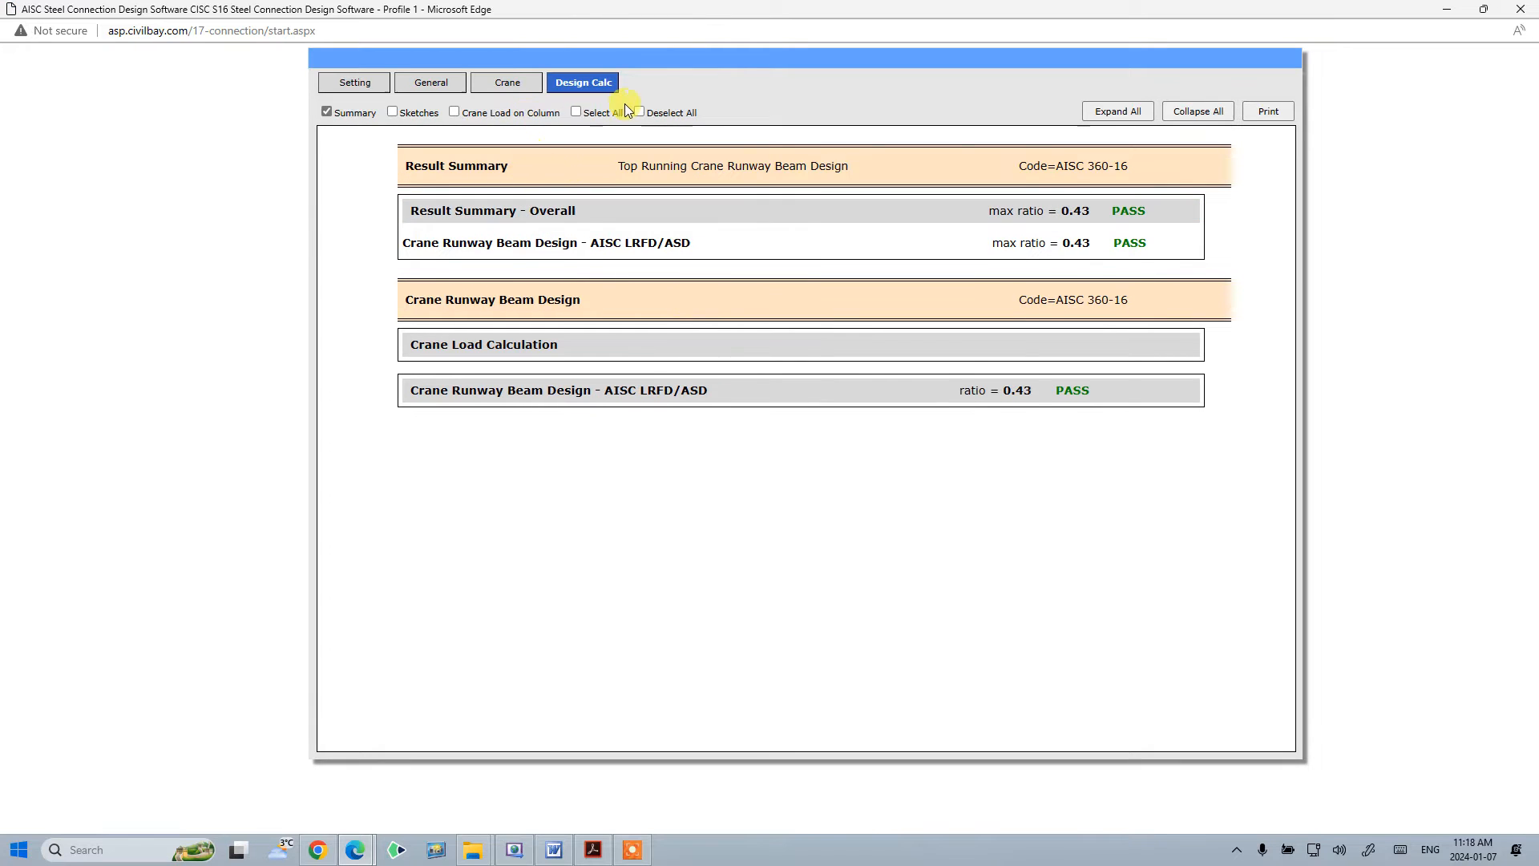
- Select all report sections, expand all of them and scroll through the crane load calculations
{"action": "left_click", "coordinate": [589, 114]}
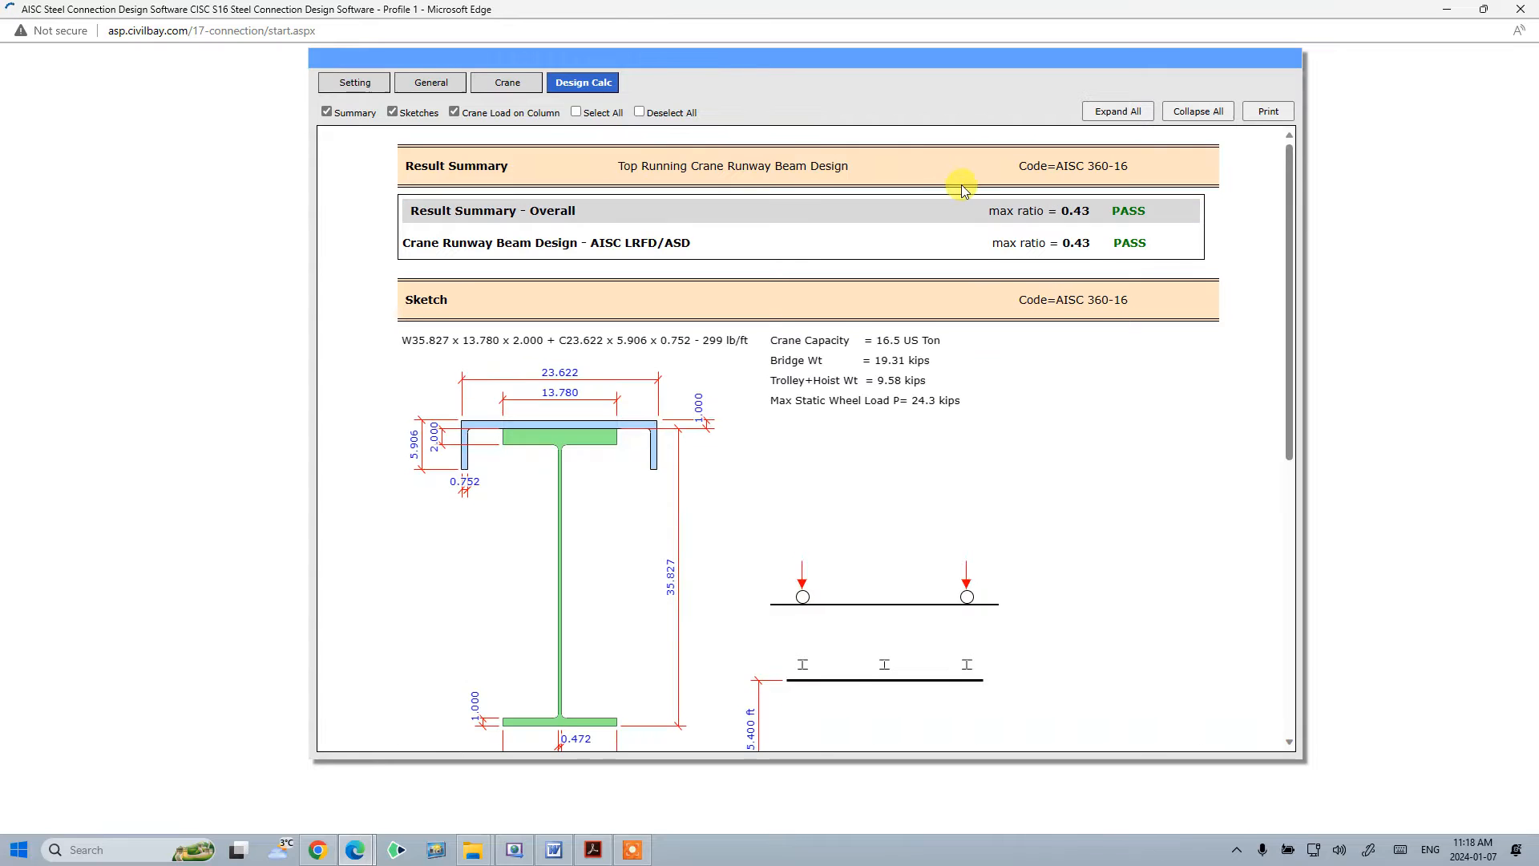
{"action": "scroll", "coordinate": [952, 430], "scroll_direction": "down", "scroll_amount": 7}
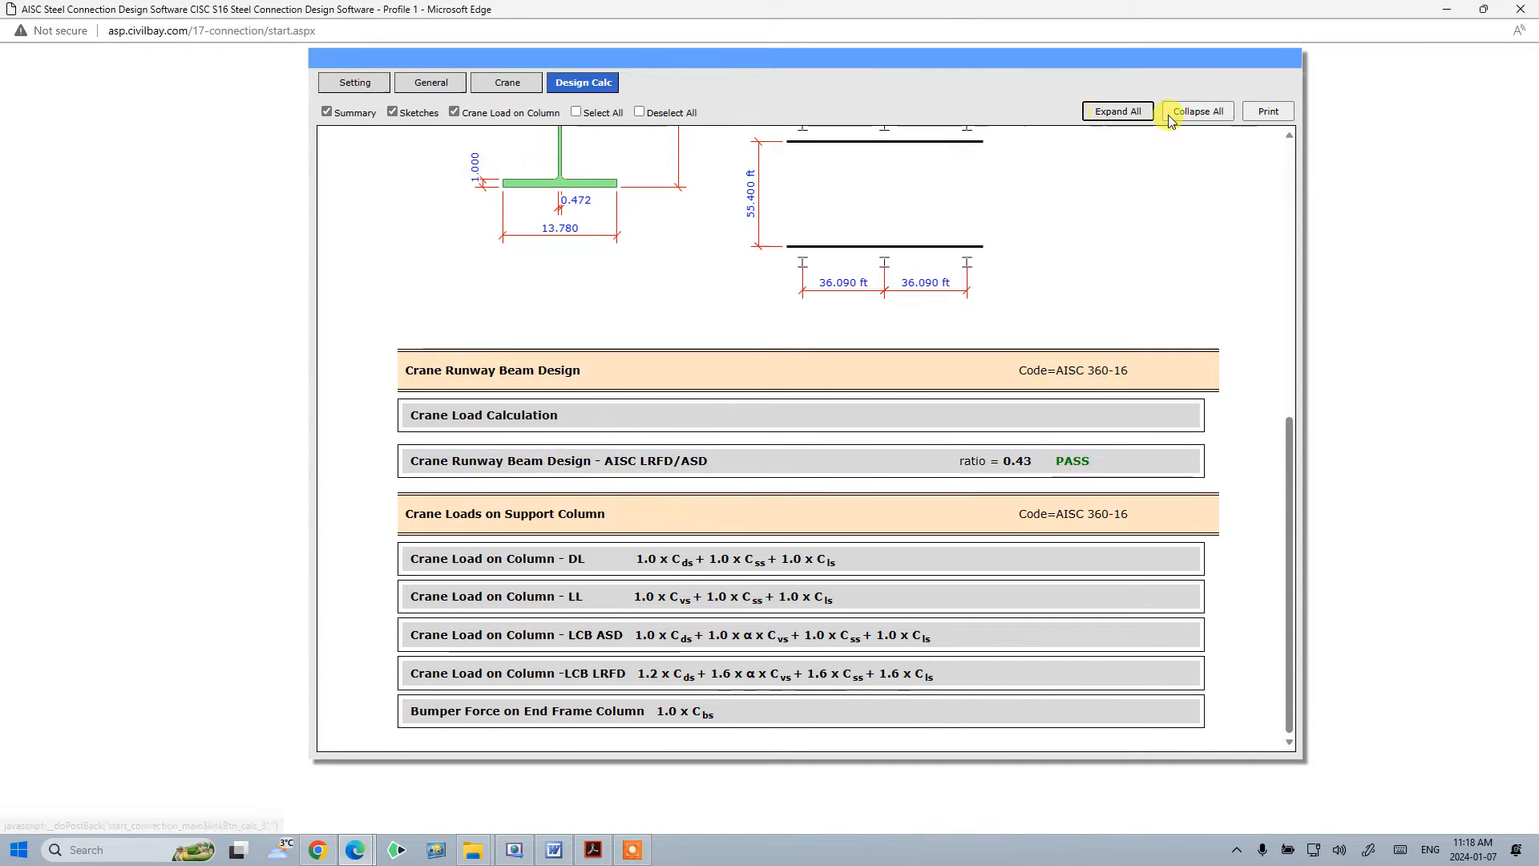
{"action": "left_click", "coordinate": [1121, 112]}
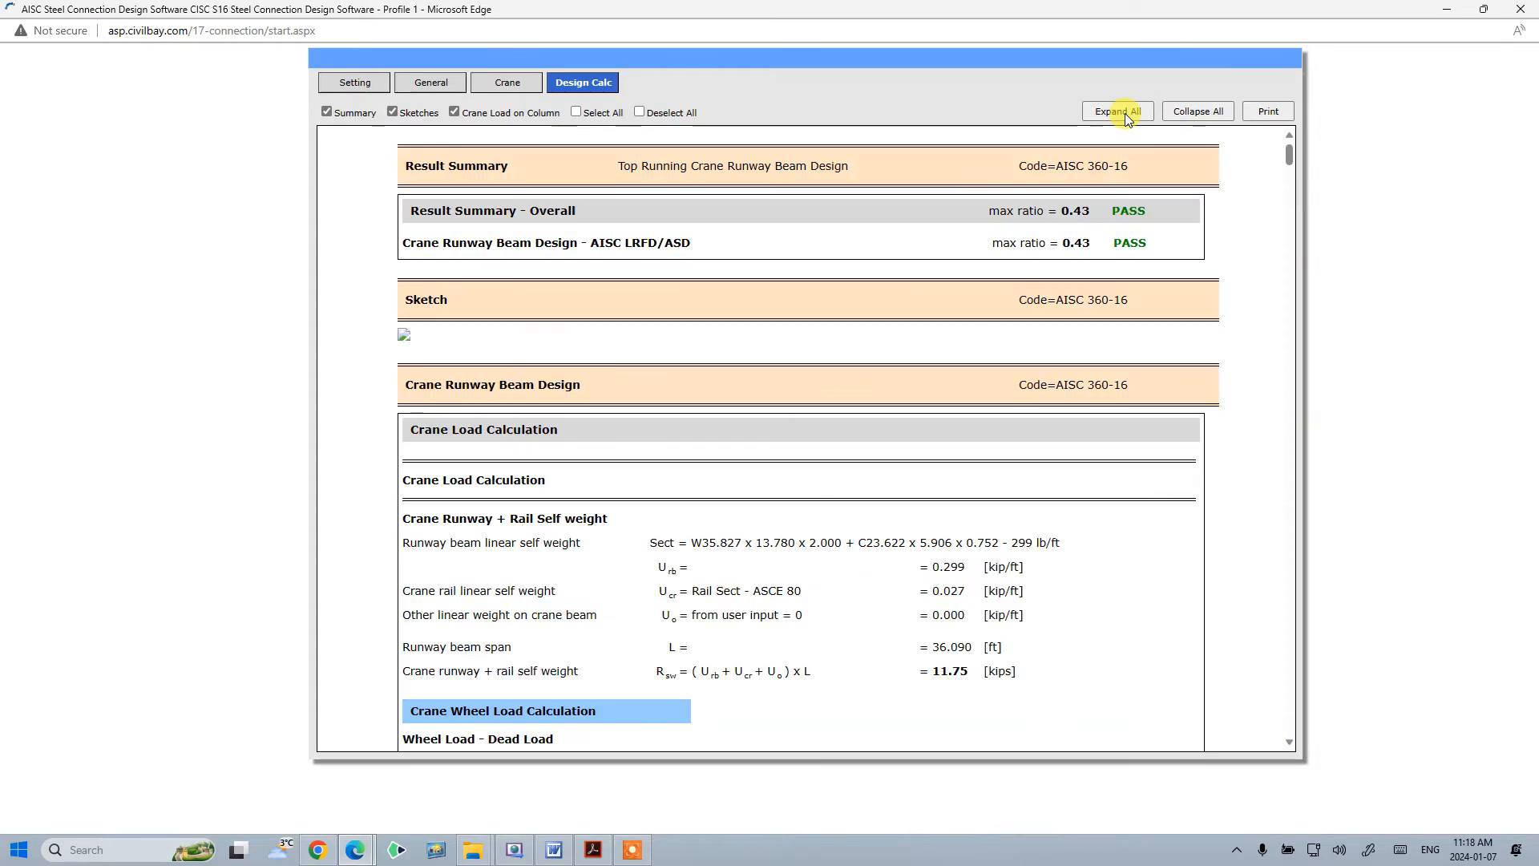
{"action": "scroll", "coordinate": [1018, 382], "scroll_direction": "down", "scroll_amount": 20}
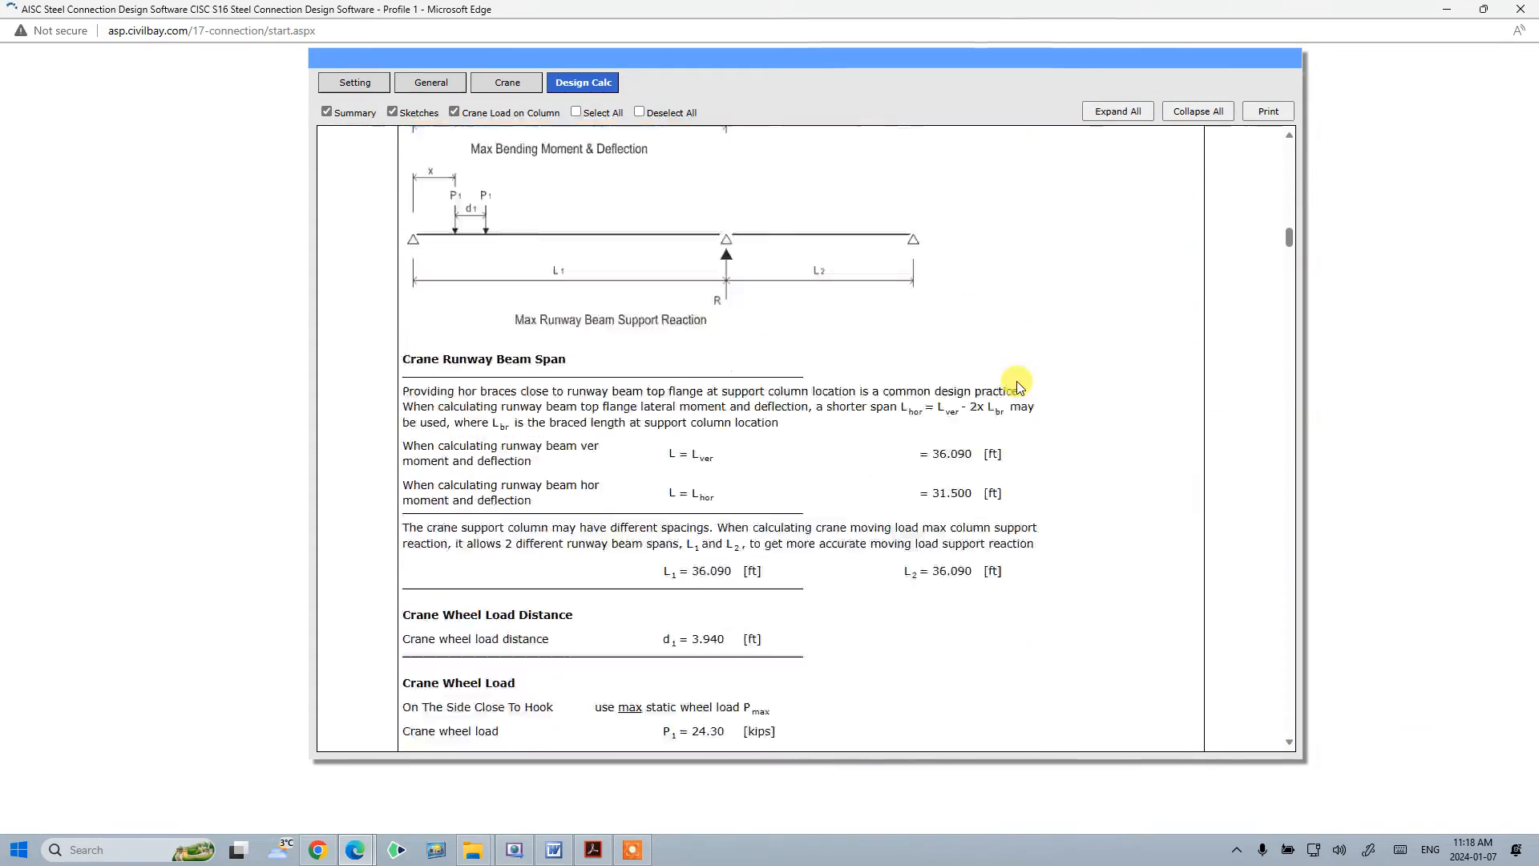
{"action": "scroll", "coordinate": [1018, 383], "scroll_direction": "down", "scroll_amount": 10}
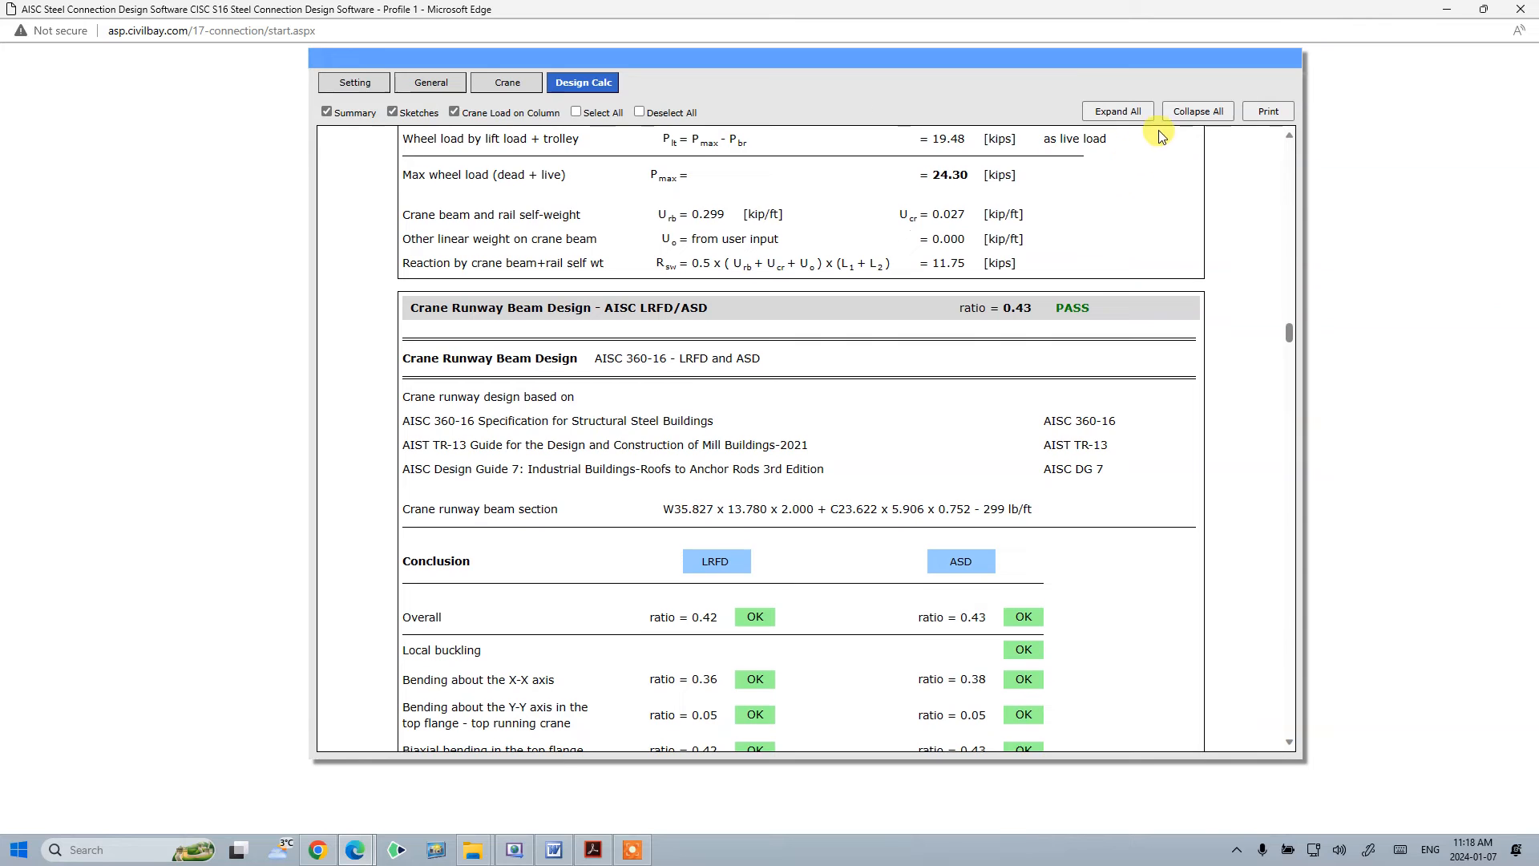
- Collapse all report sections and exclude the sketches from the report
{"action": "left_click", "coordinate": [1192, 114]}
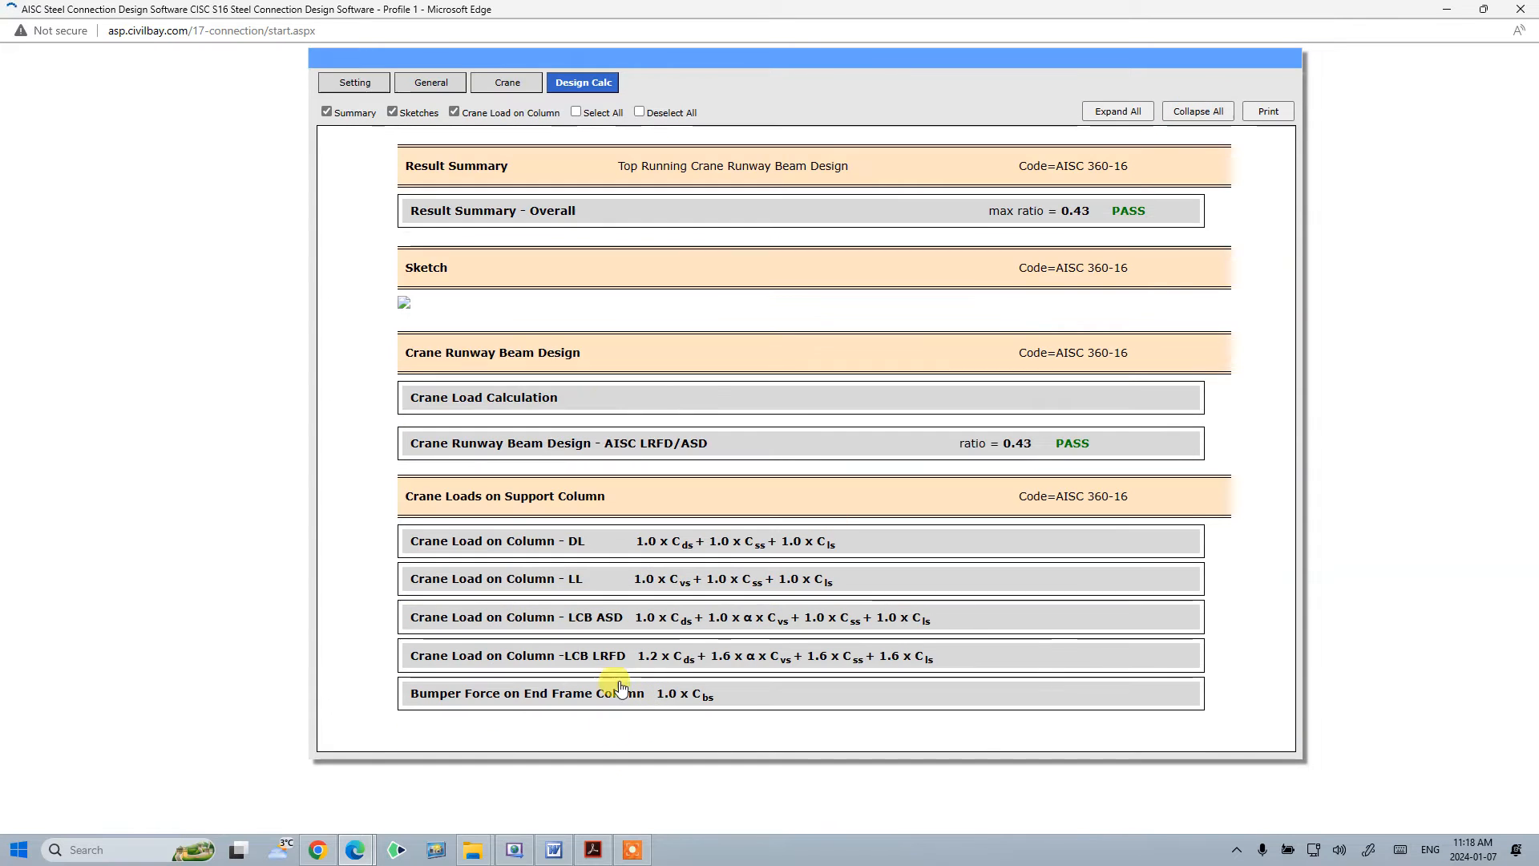
{"action": "scroll", "coordinate": [609, 513], "scroll_direction": "down", "scroll_amount": 6}
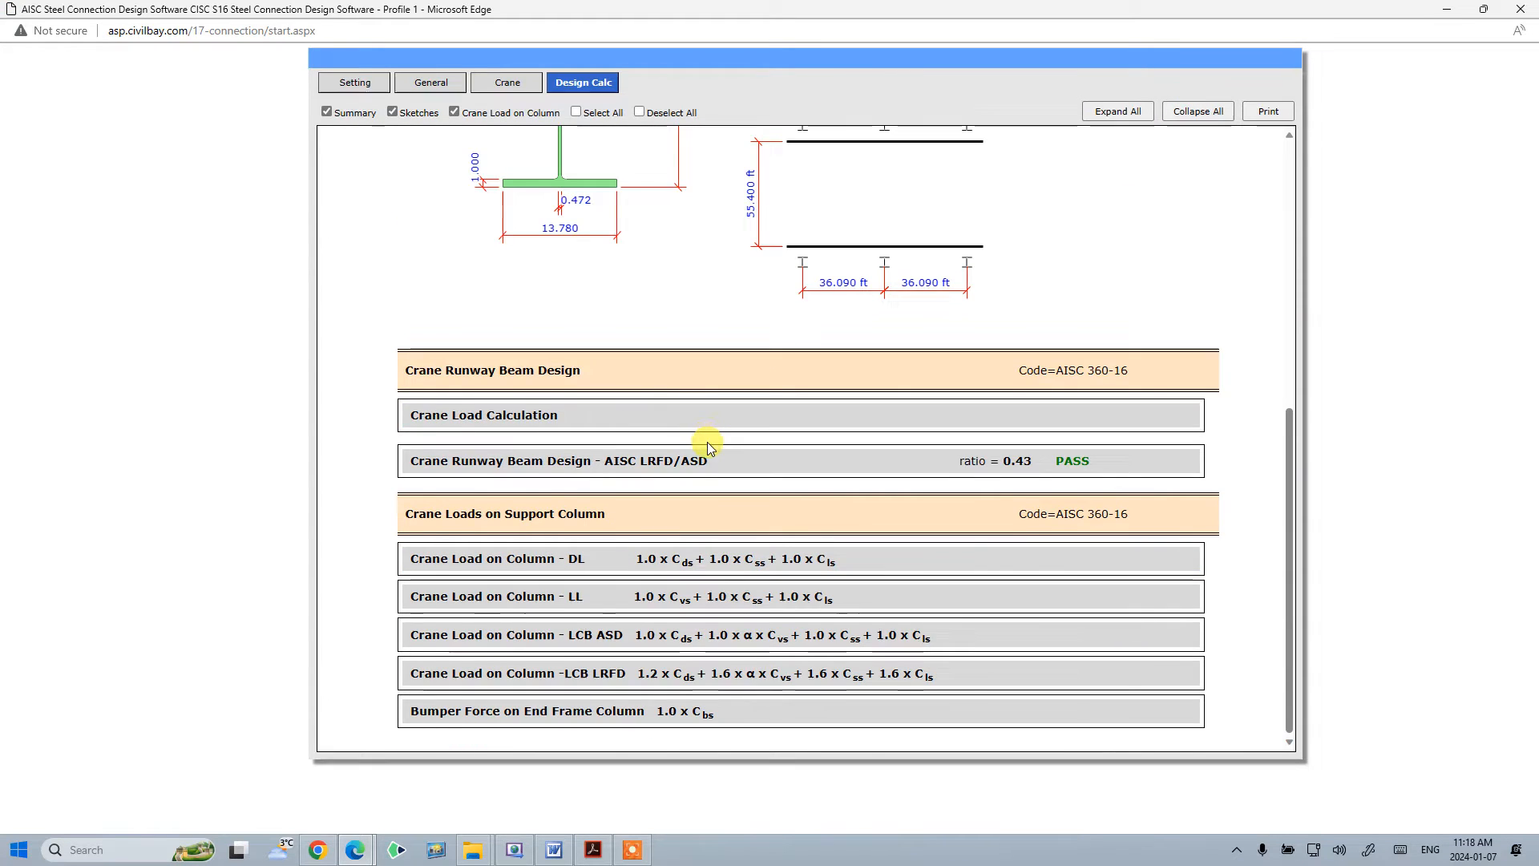
{"action": "scroll", "coordinate": [550, 217], "scroll_direction": "up", "scroll_amount": 5}
{"action": "left_click", "coordinate": [392, 112]}
{"action": "scroll", "coordinate": [577, 309], "scroll_direction": "down", "scroll_amount": 1}
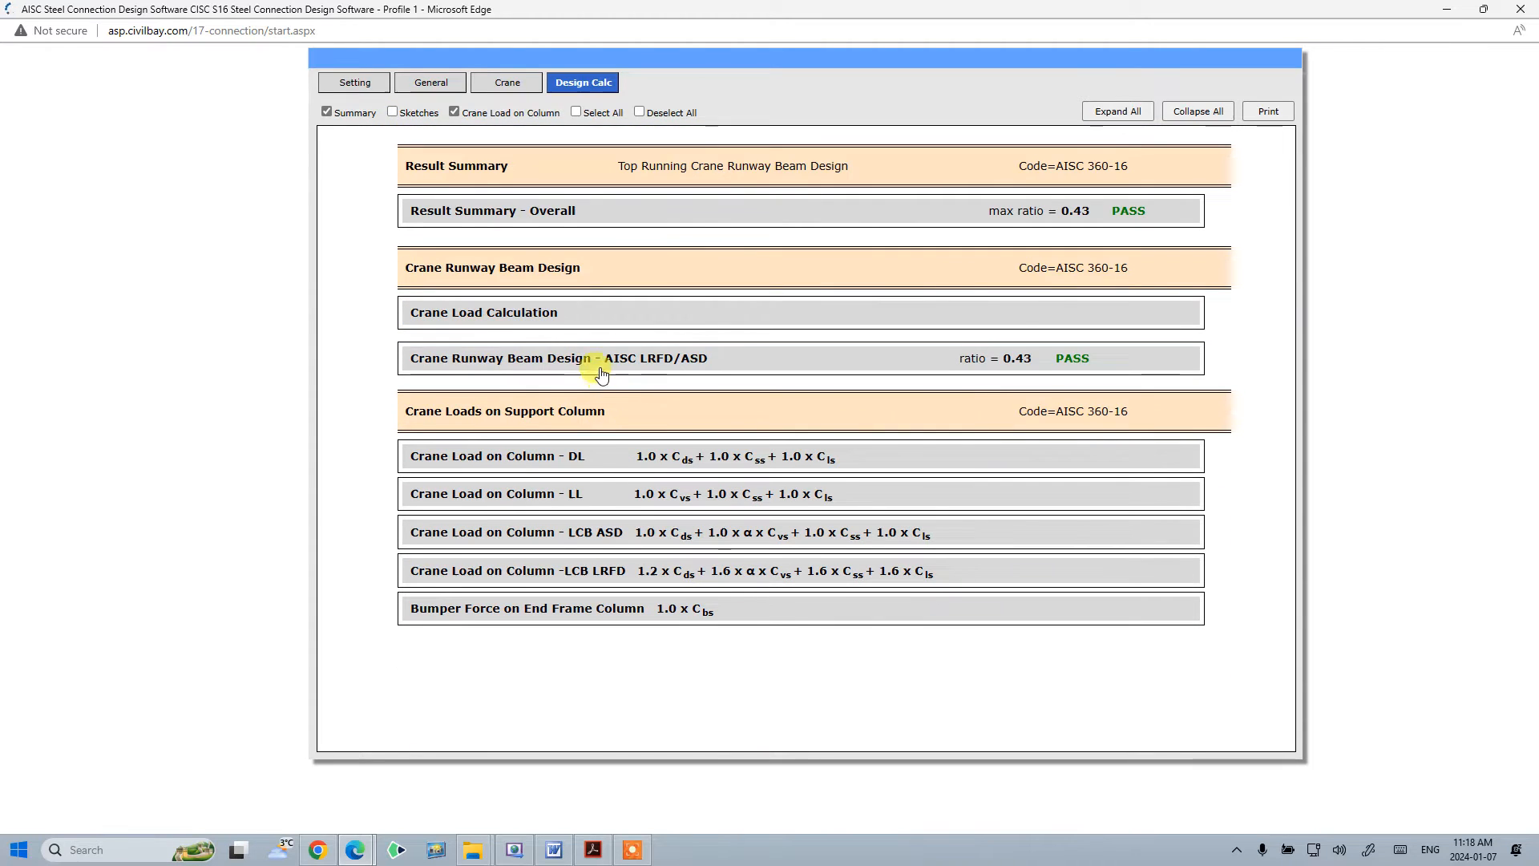
- Expand and collapse the crane runway beam design AISC LRFD/ASD section several times
{"action": "left_click", "coordinate": [791, 375]}
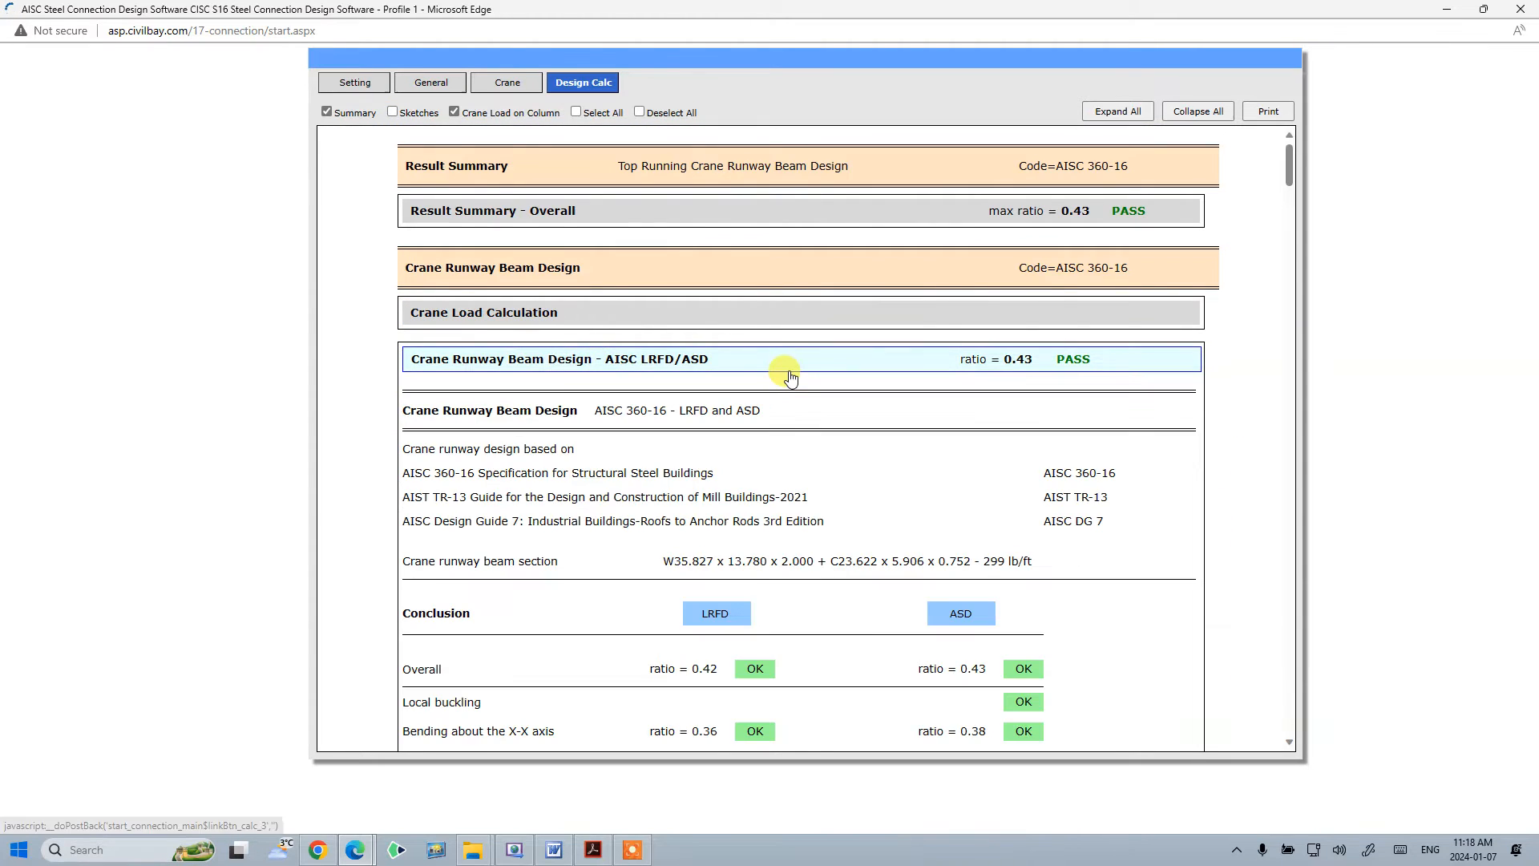
{"action": "left_click", "coordinate": [741, 369]}
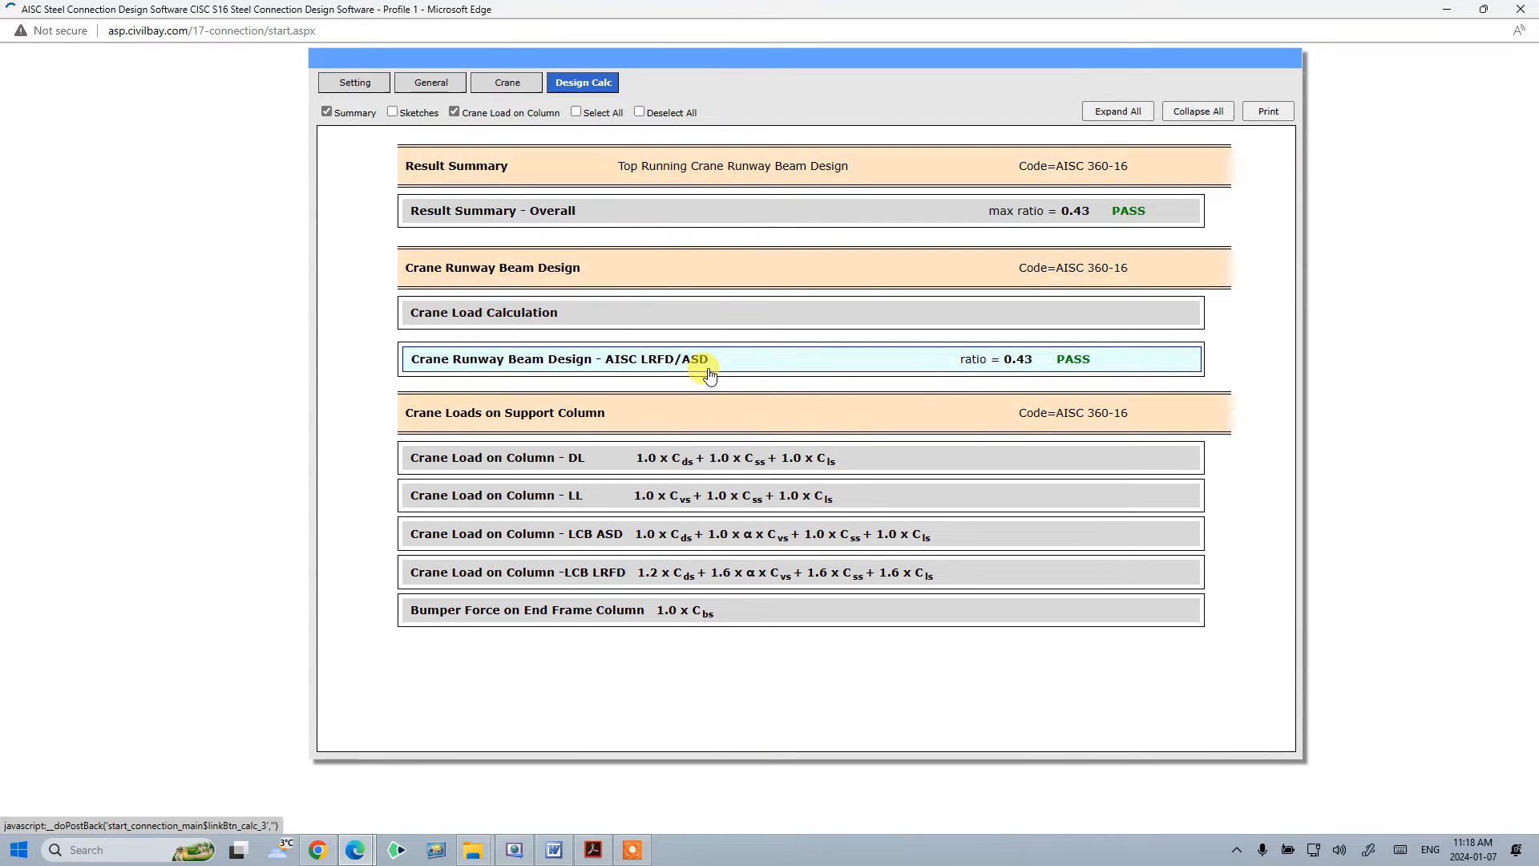
{"action": "left_click", "coordinate": [630, 367]}
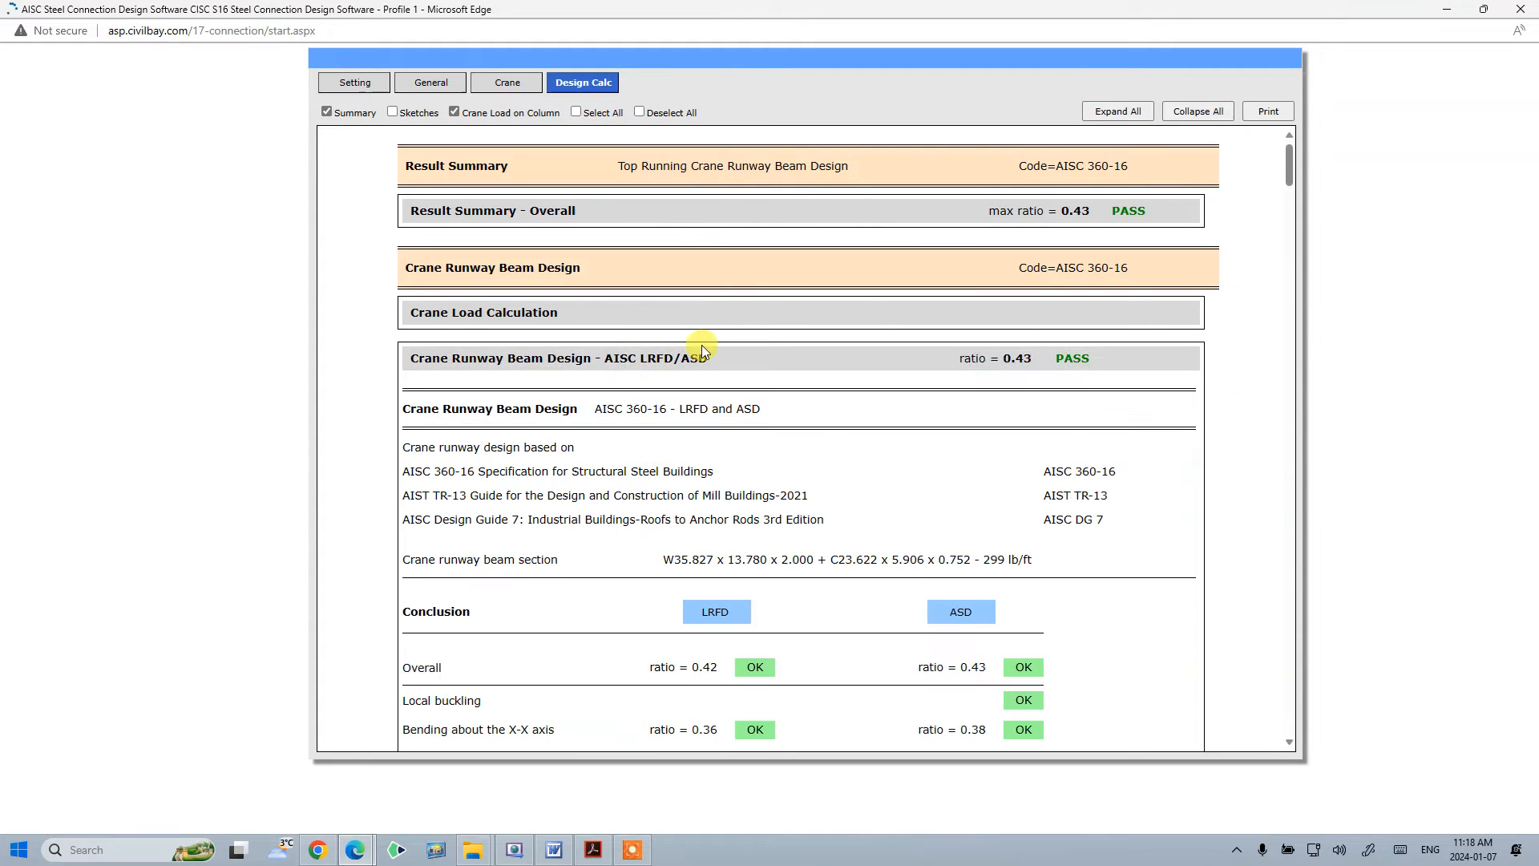
{"action": "left_click", "coordinate": [698, 367]}
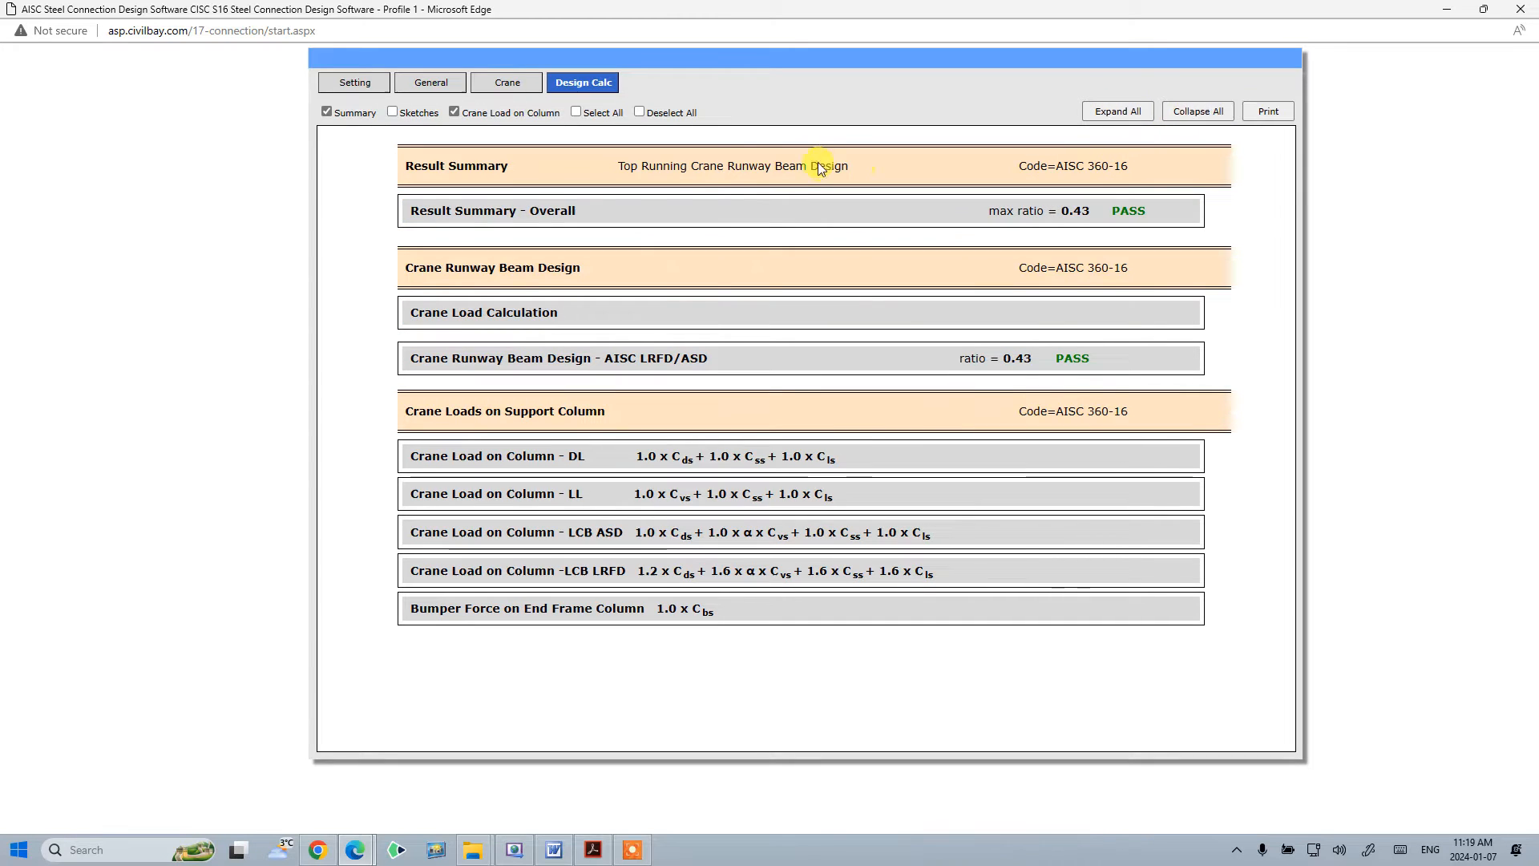
{"action": "left_click", "coordinate": [673, 366]}
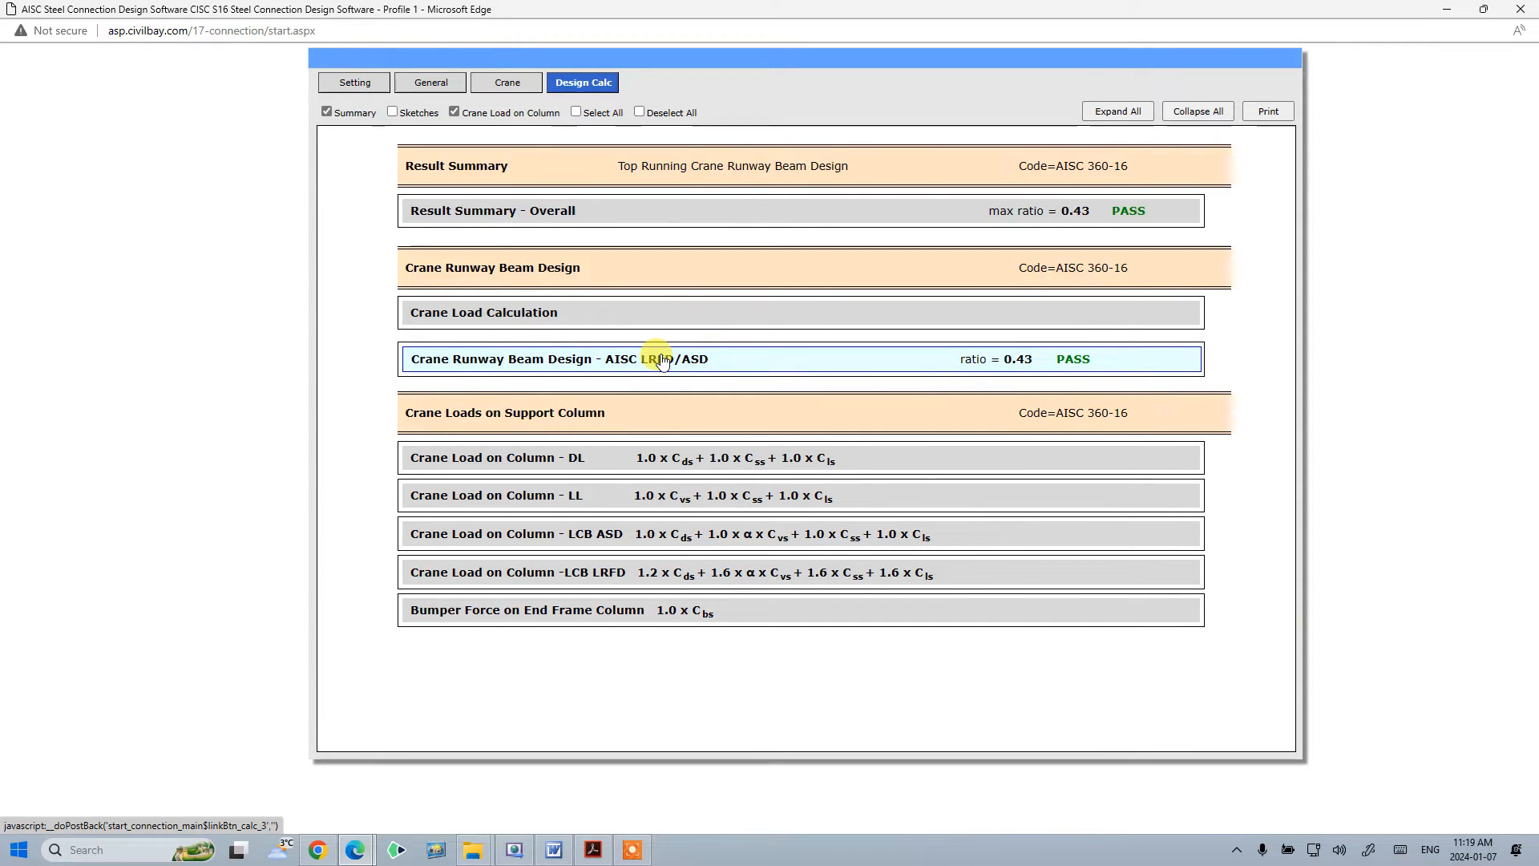
{"action": "left_click", "coordinate": [662, 361]}
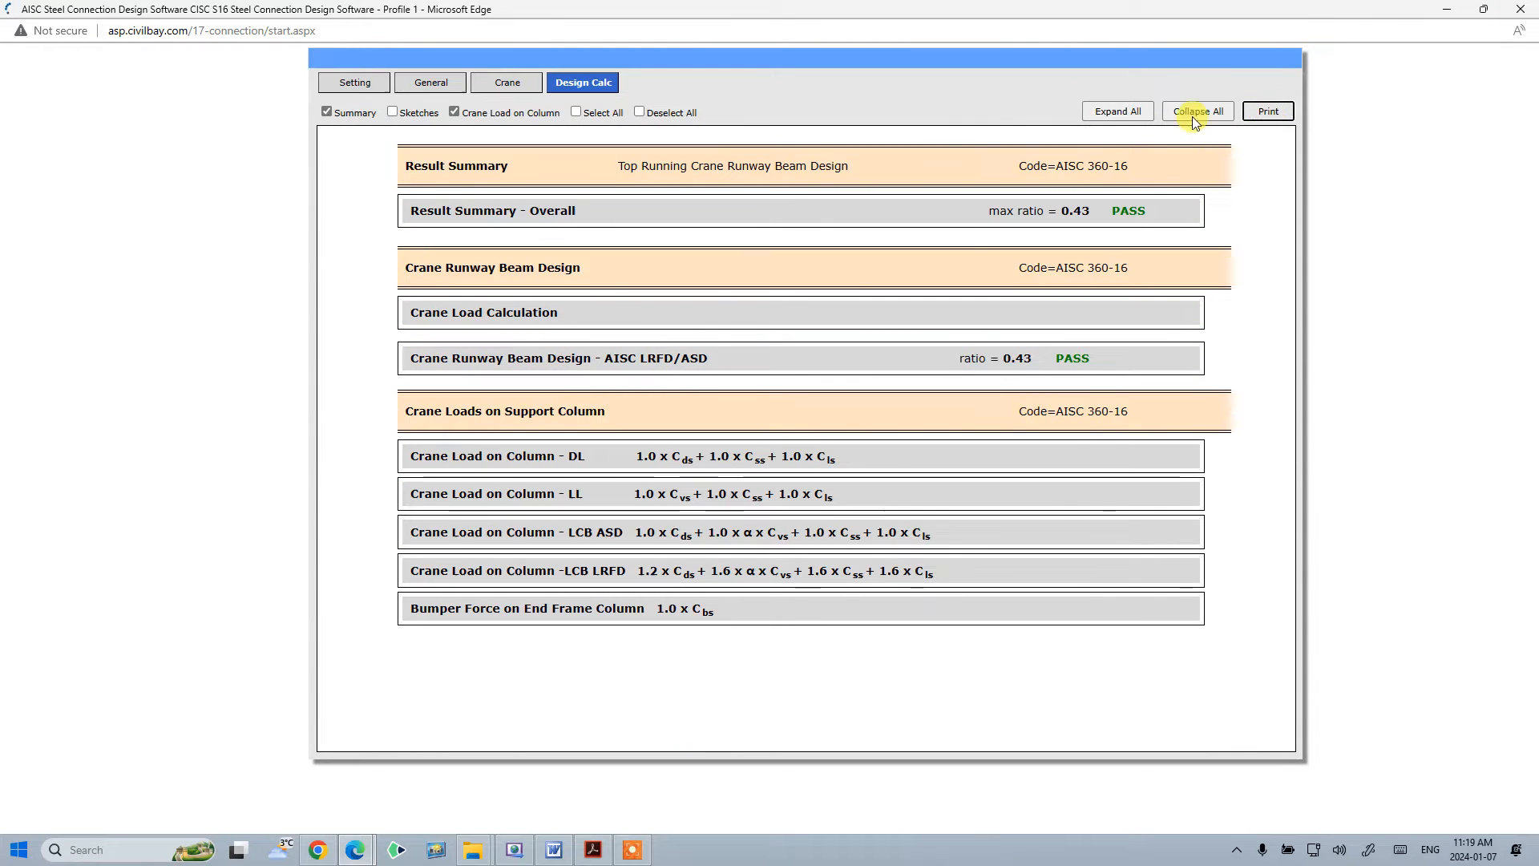
- Open the printable report, maximize it, open its print preview and close the report window
{"action": "left_click", "coordinate": [1269, 110]}
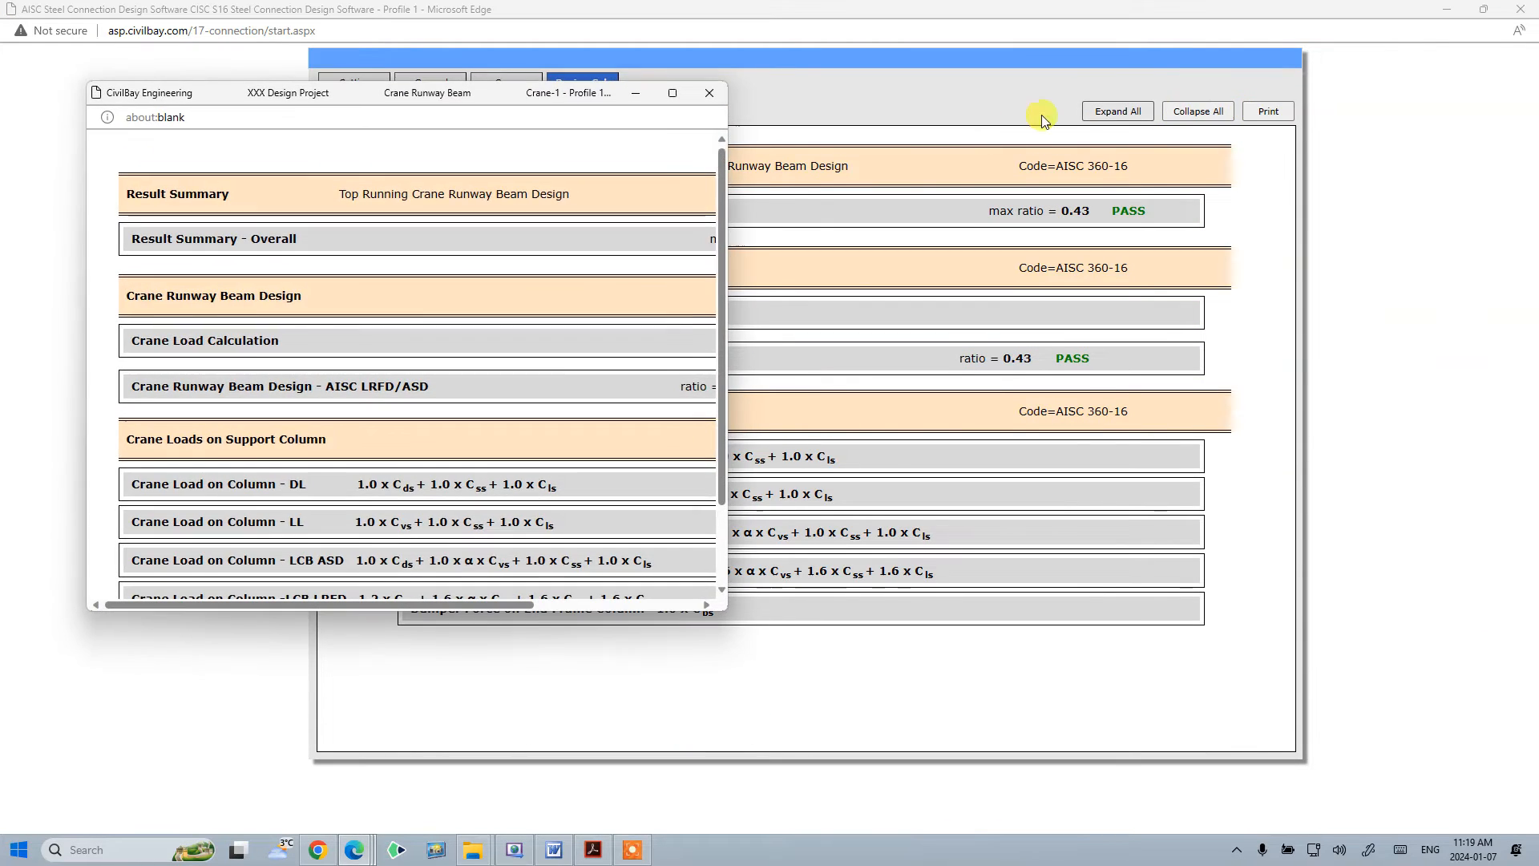
{"action": "left_click", "coordinate": [672, 93]}
{"action": "right_click", "coordinate": [1271, 193]}
{"action": "left_click", "coordinate": [1313, 285]}
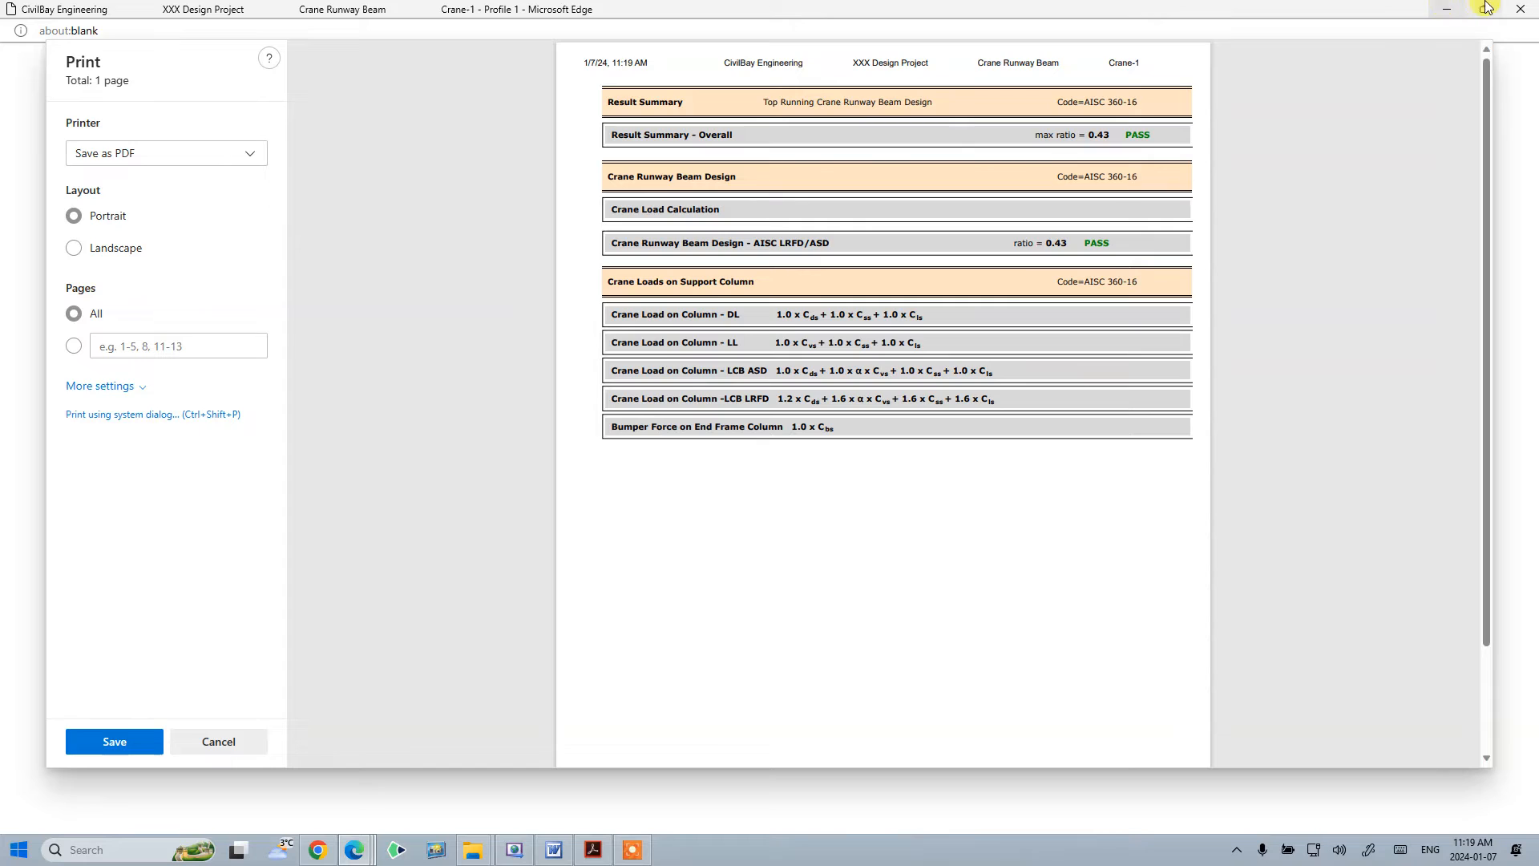
{"action": "left_click", "coordinate": [1513, 10]}
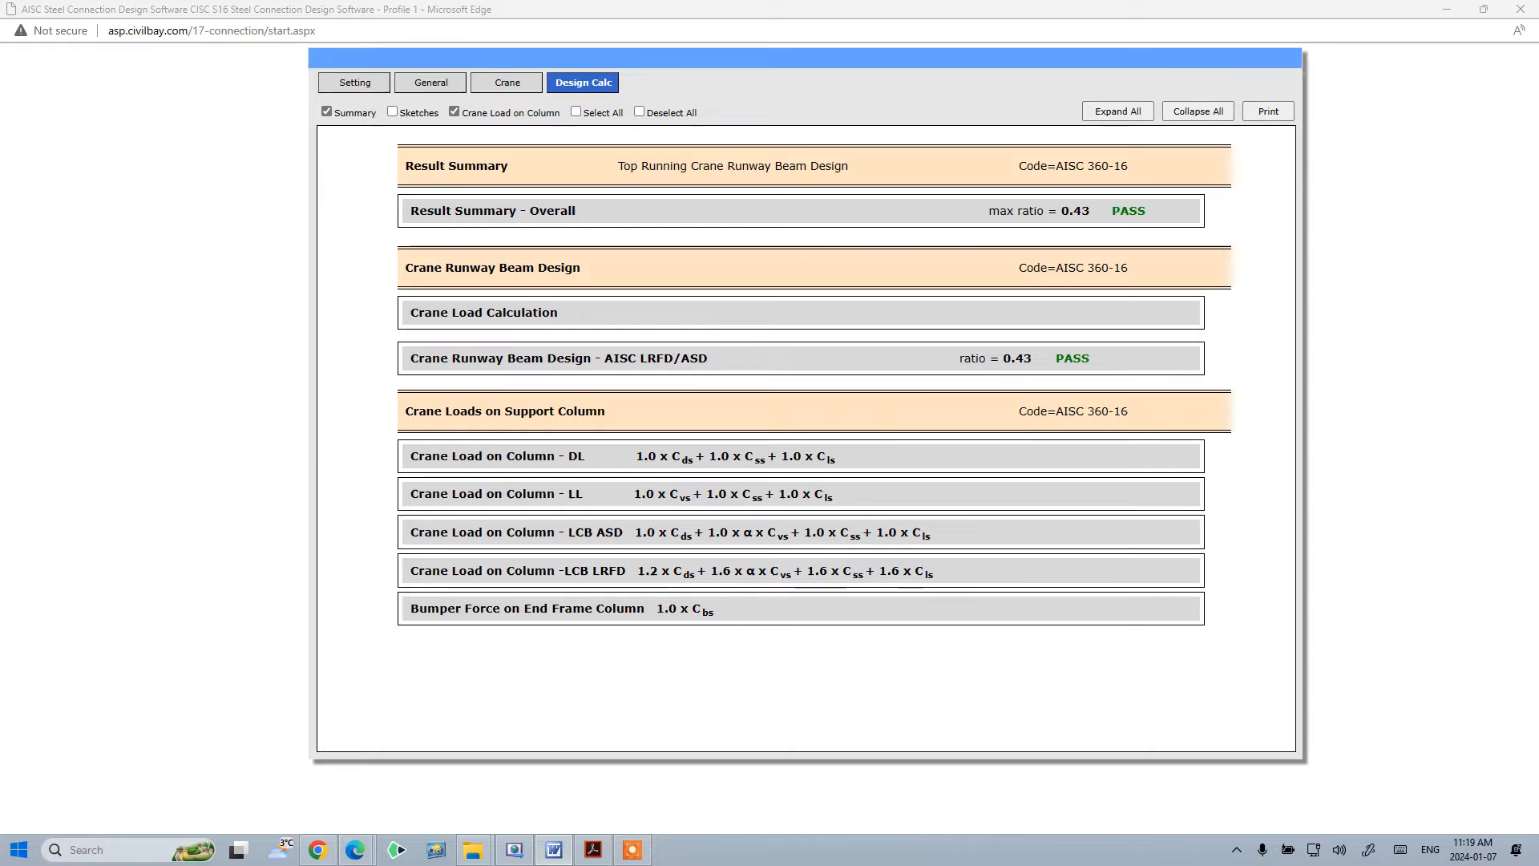
- Include the sketches in the report again and expand all report sections
{"action": "left_click", "coordinate": [392, 112]}
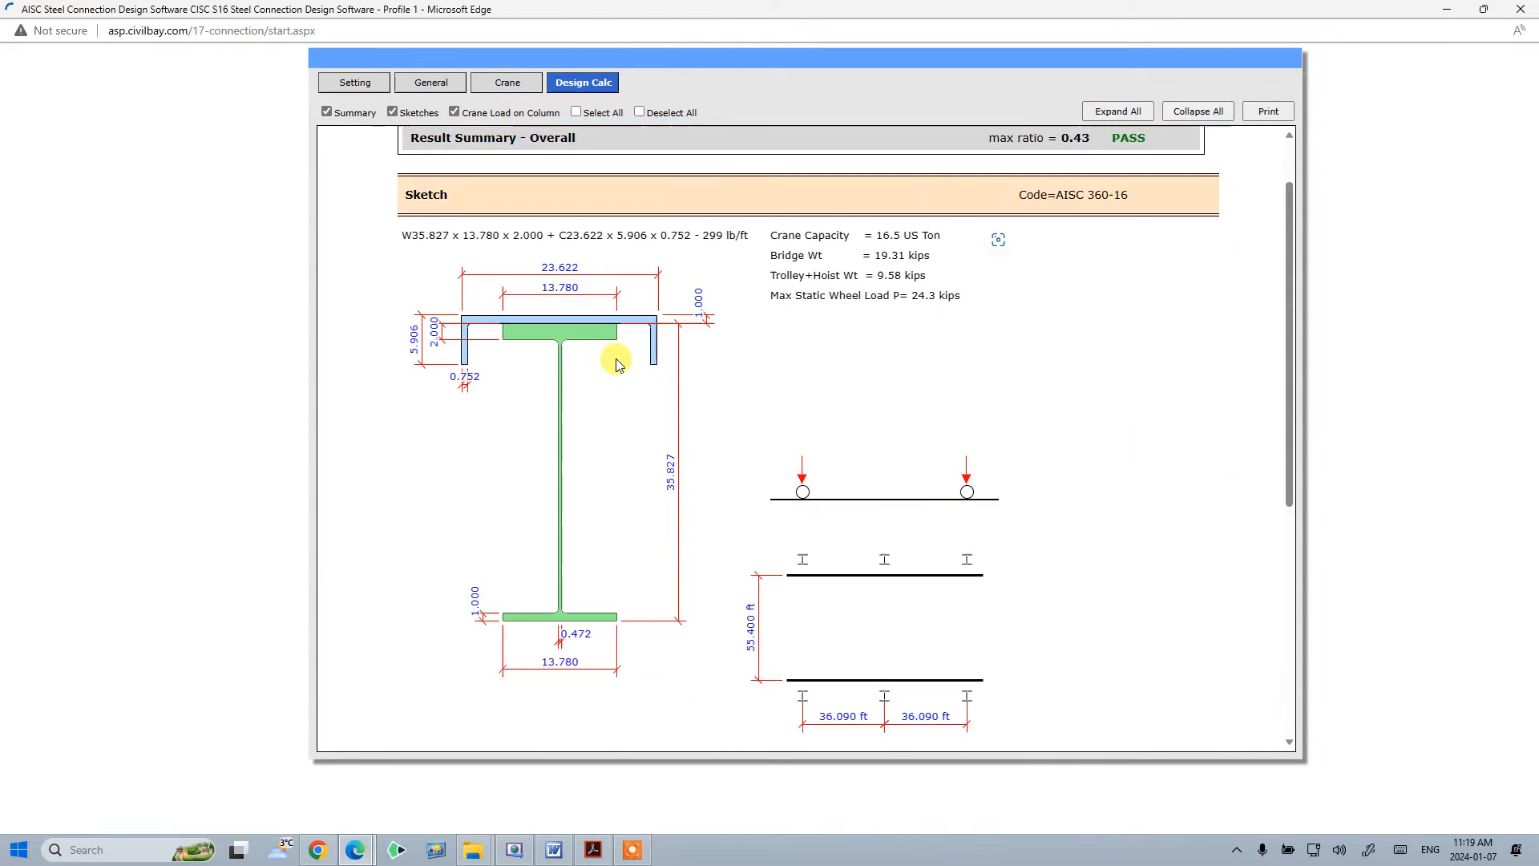
{"action": "scroll", "coordinate": [616, 358], "scroll_direction": "down", "scroll_amount": 3}
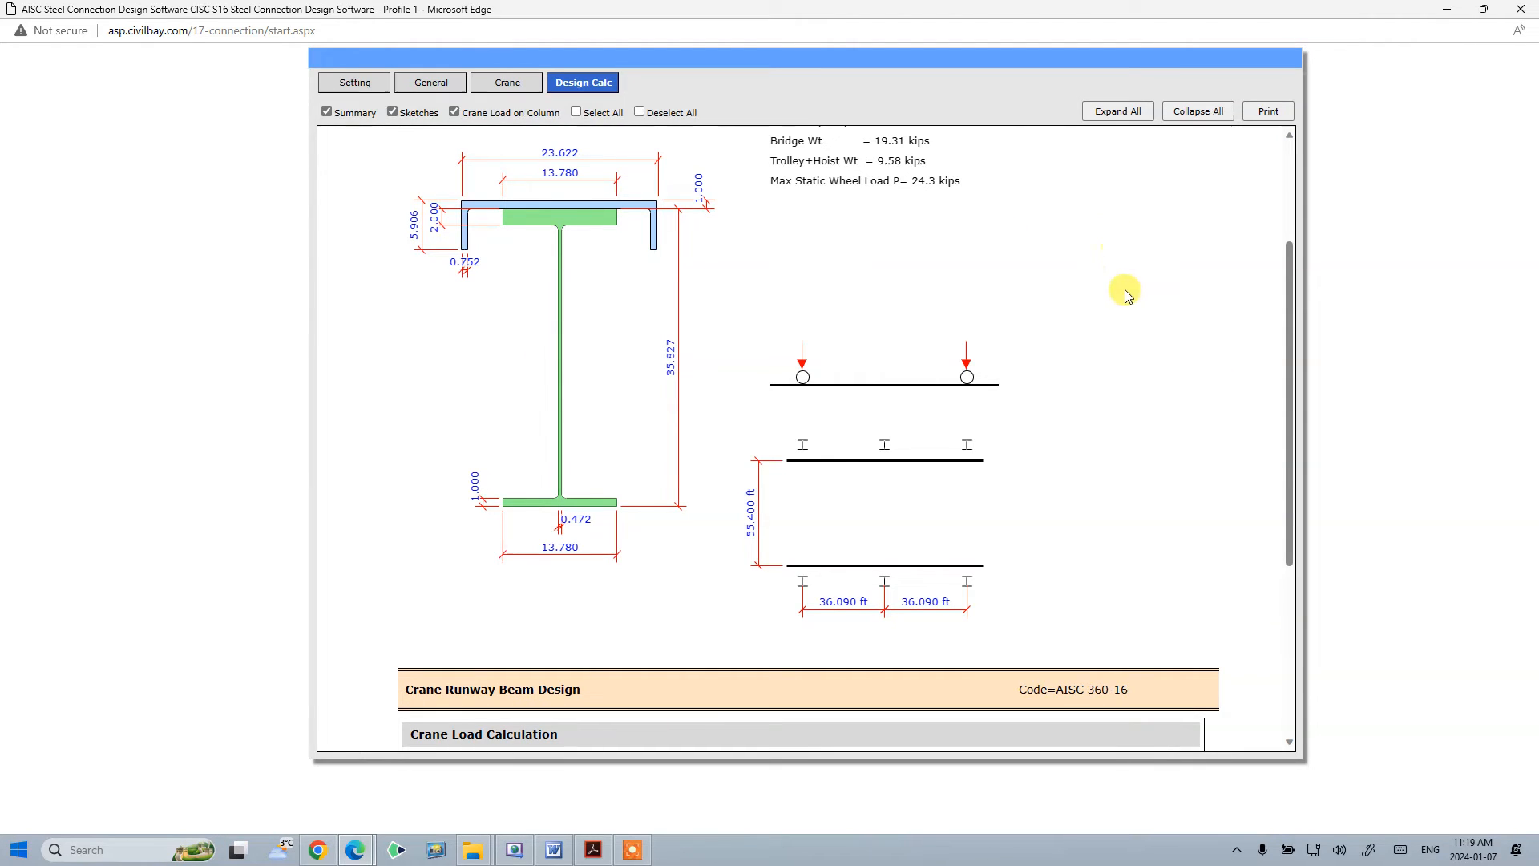
{"action": "scroll", "coordinate": [1153, 262], "scroll_direction": "up", "scroll_amount": 3}
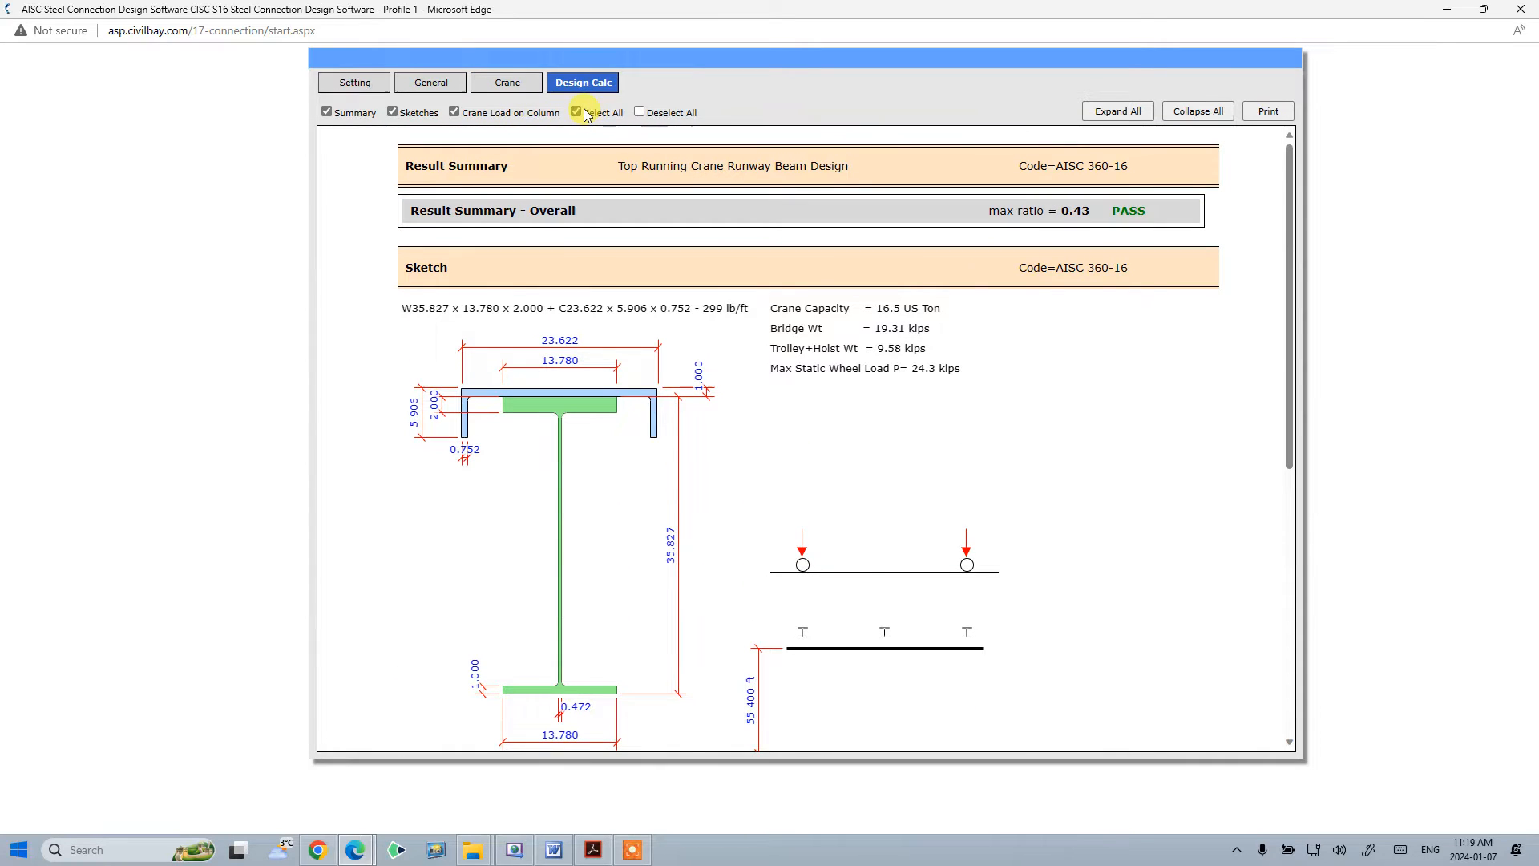
{"action": "left_click", "coordinate": [1151, 117]}
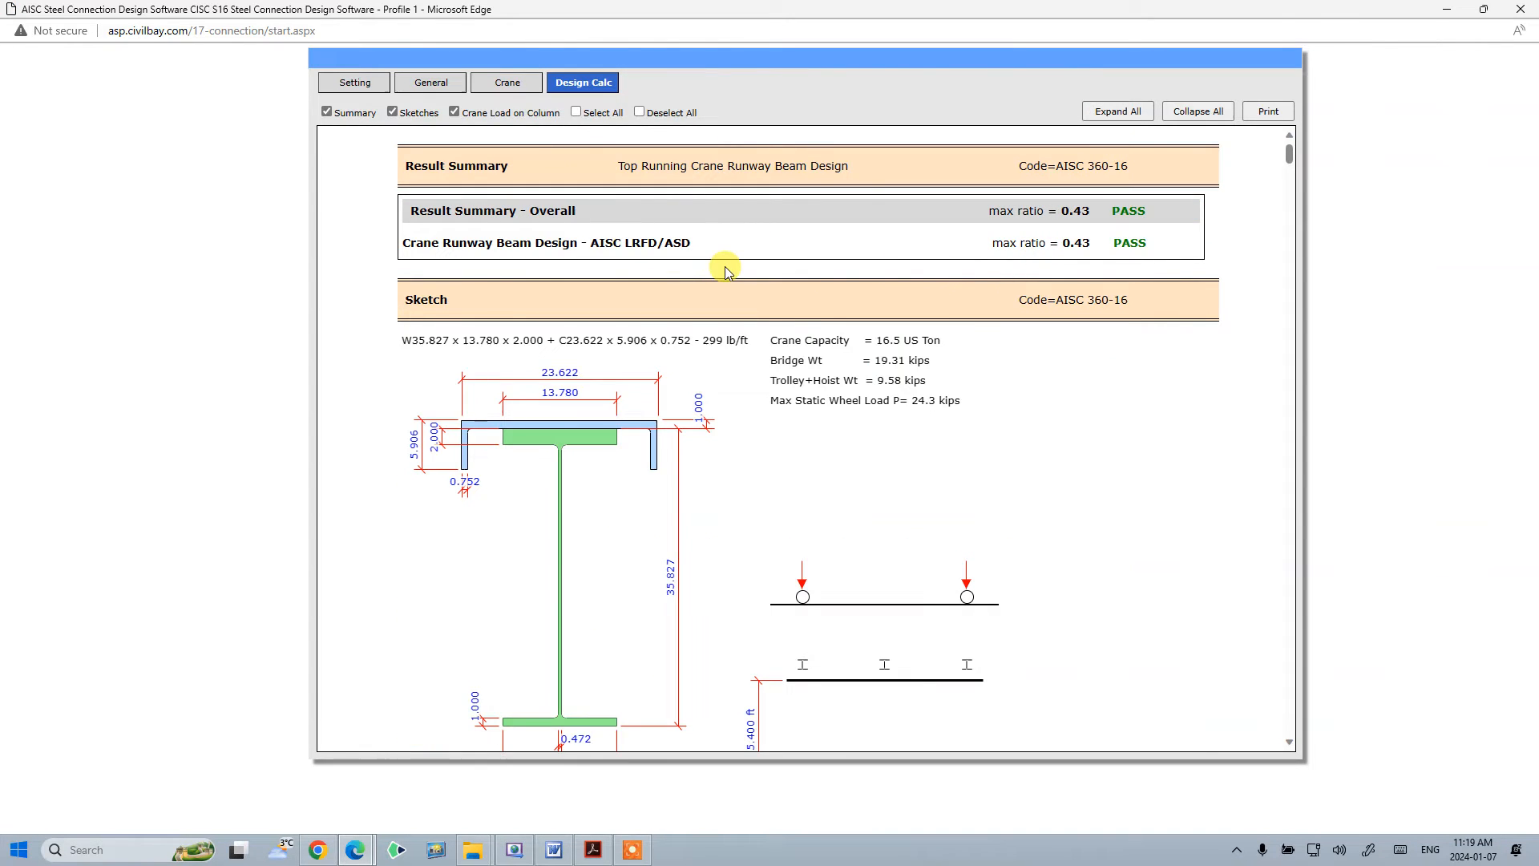
{"action": "scroll", "coordinate": [730, 257], "scroll_direction": "down", "scroll_amount": 15}
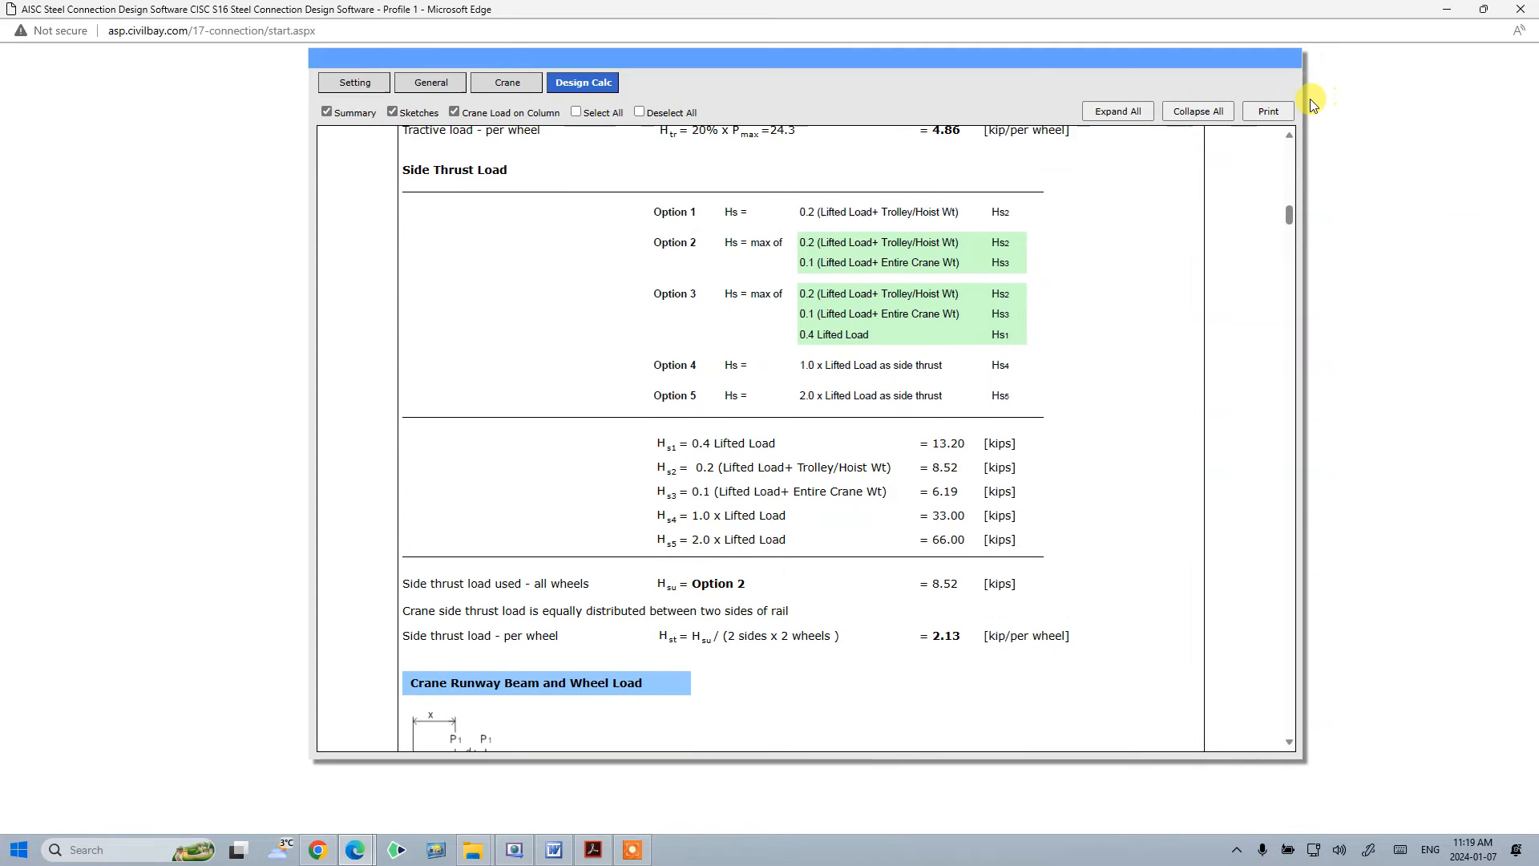
- Open the printable report in a maximized window and scroll through it
{"action": "left_click", "coordinate": [1276, 114]}
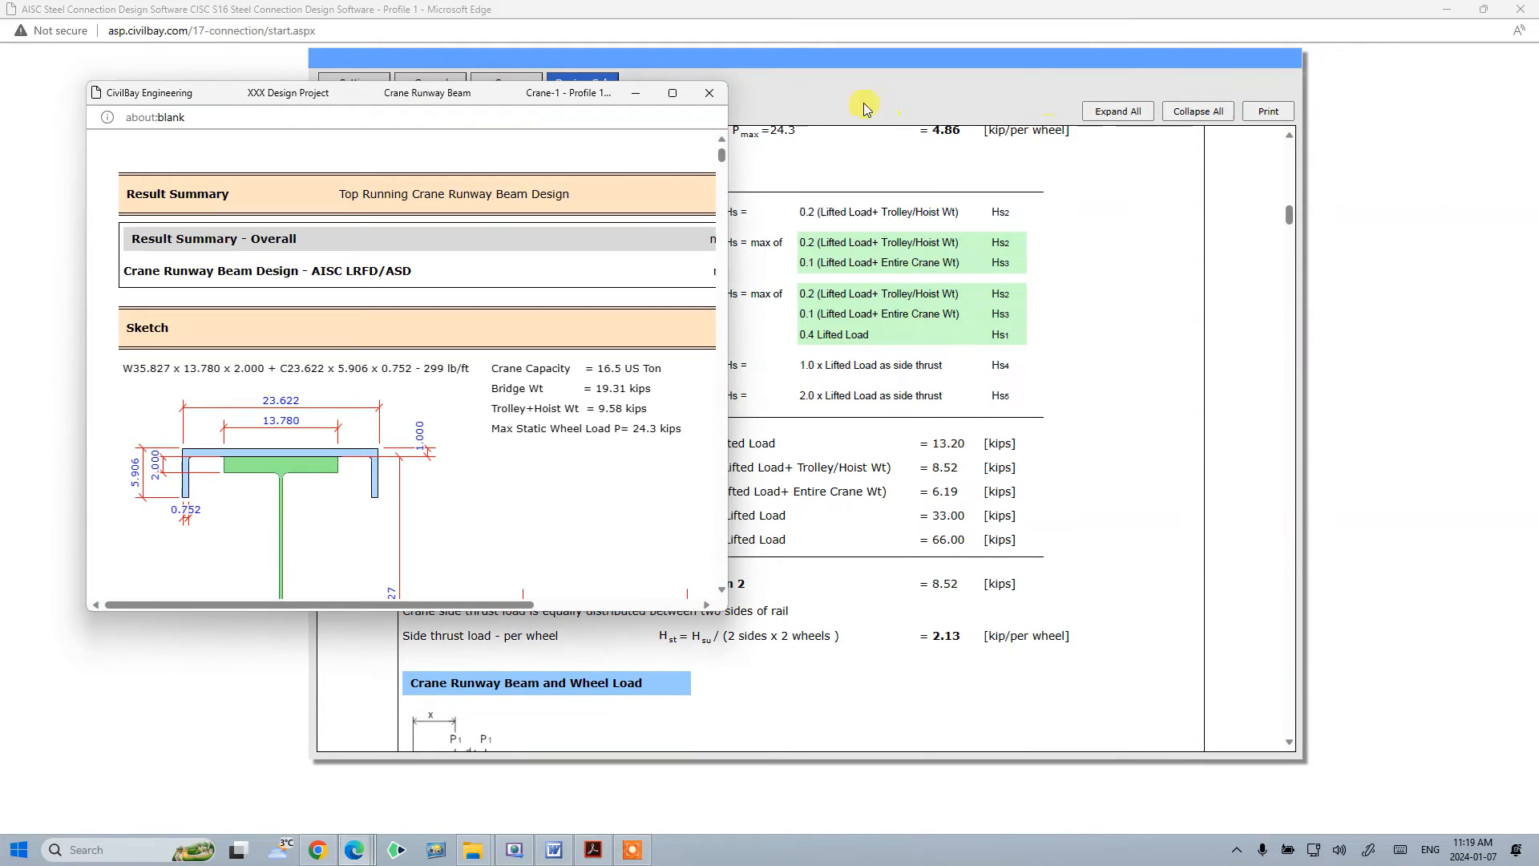
{"action": "left_click", "coordinate": [673, 93]}
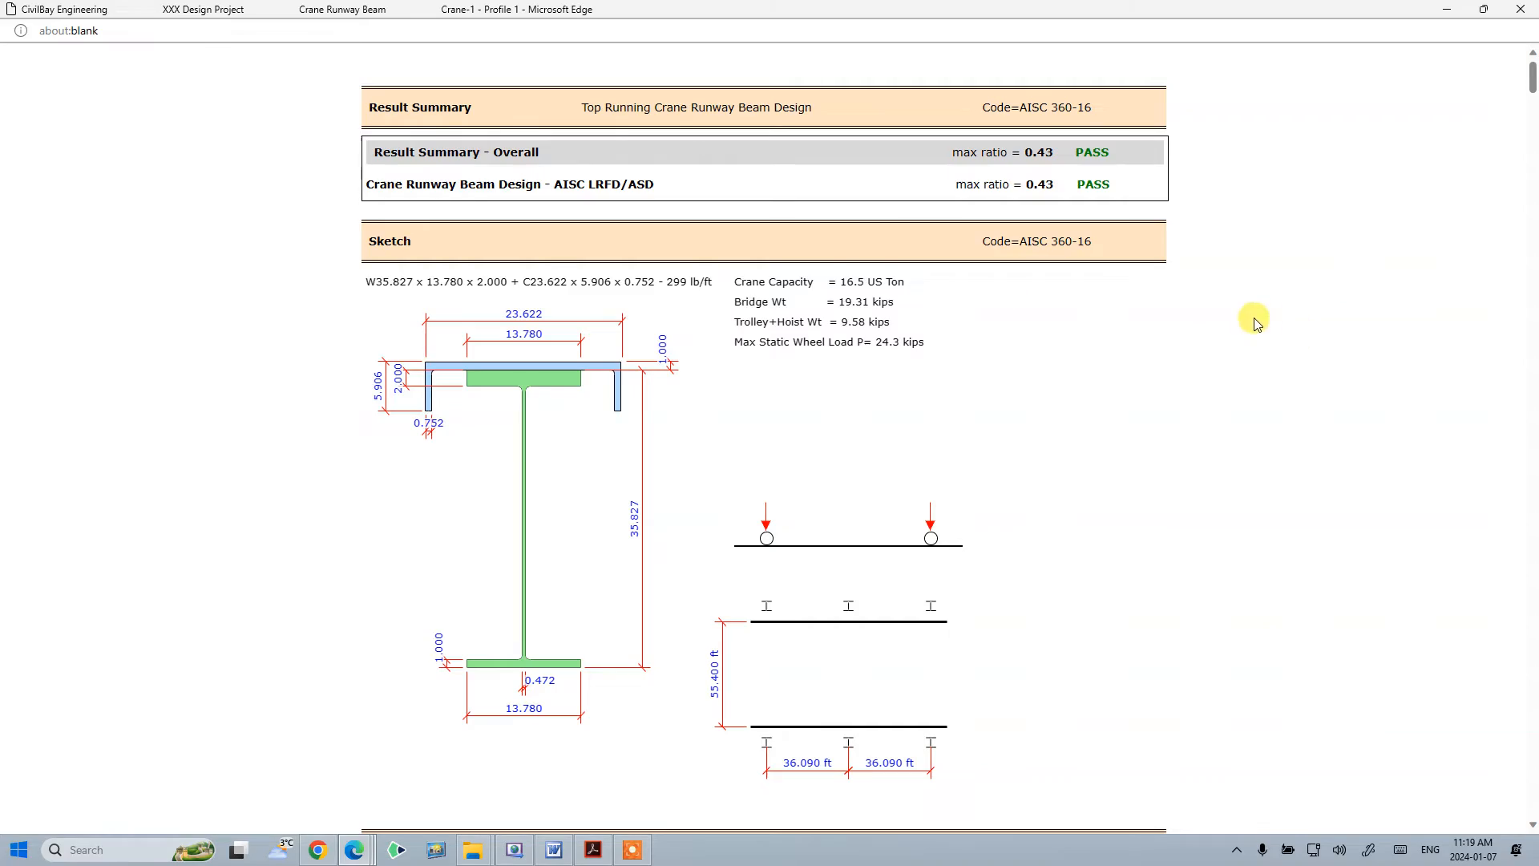
{"action": "scroll", "coordinate": [994, 490], "scroll_direction": "down", "scroll_amount": 20}
{"action": "scroll", "coordinate": [994, 491], "scroll_direction": "up", "scroll_amount": 20}
{"action": "scroll", "coordinate": [1020, 486], "scroll_direction": "up", "scroll_amount": 15}
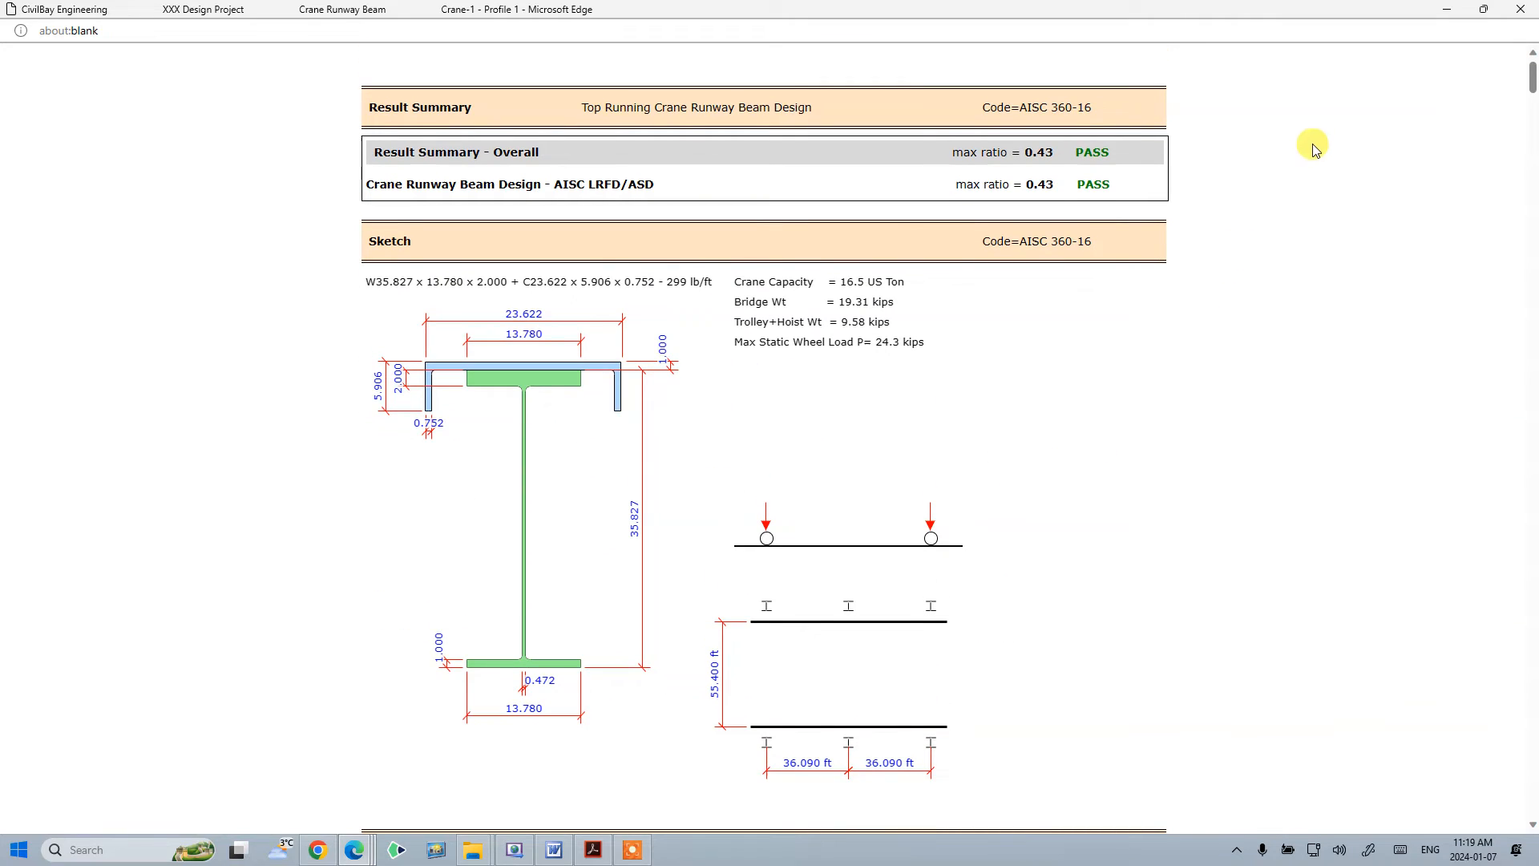
- Open the print dialog for the report, show more settings and choose Save as PDF as the printer
{"action": "right_click", "coordinate": [1257, 112]}
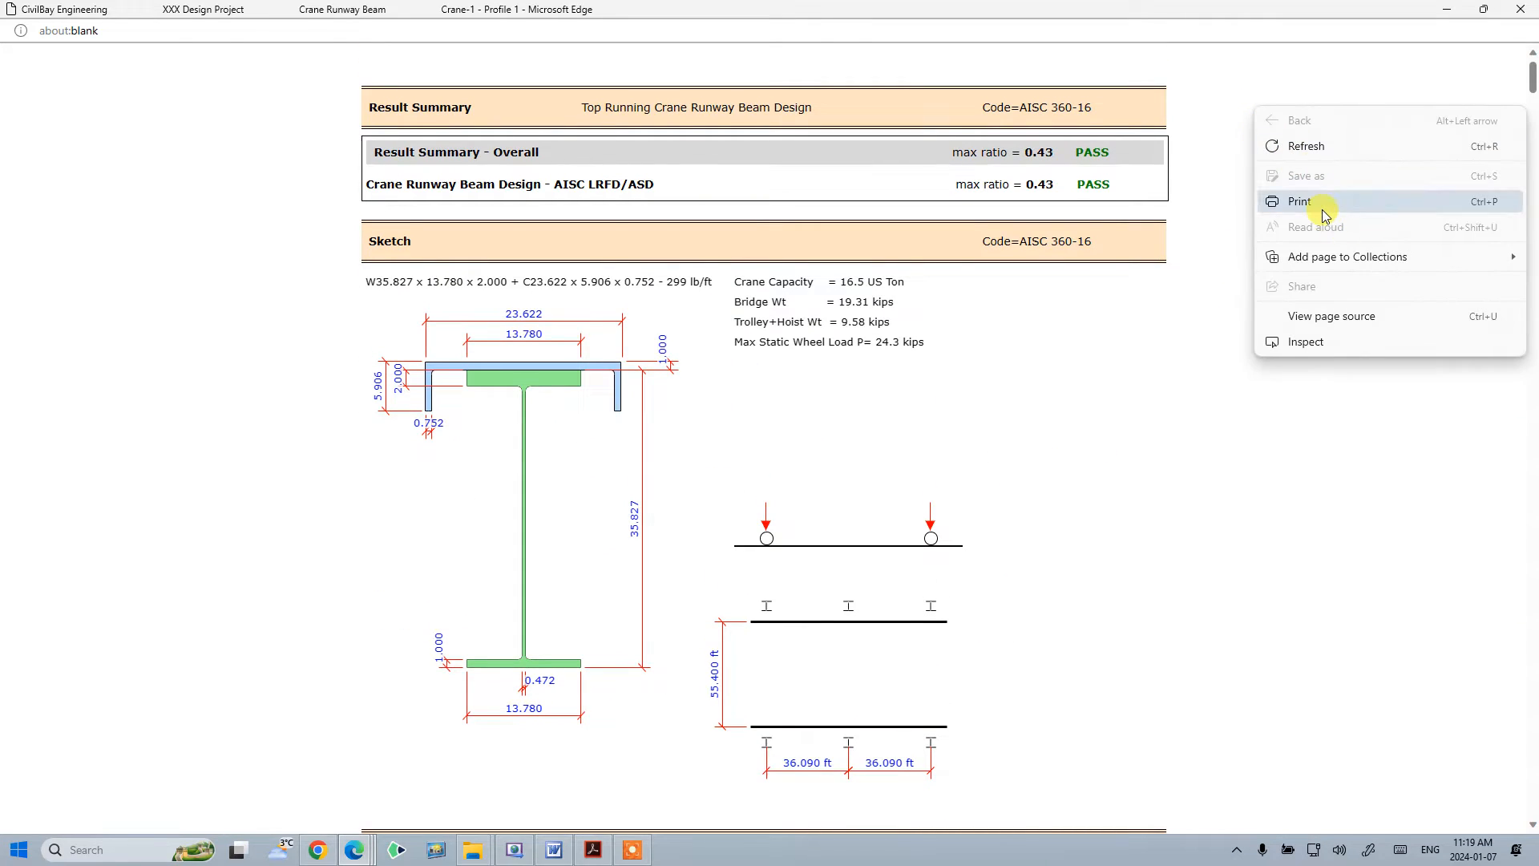
{"action": "left_click", "coordinate": [1300, 201]}
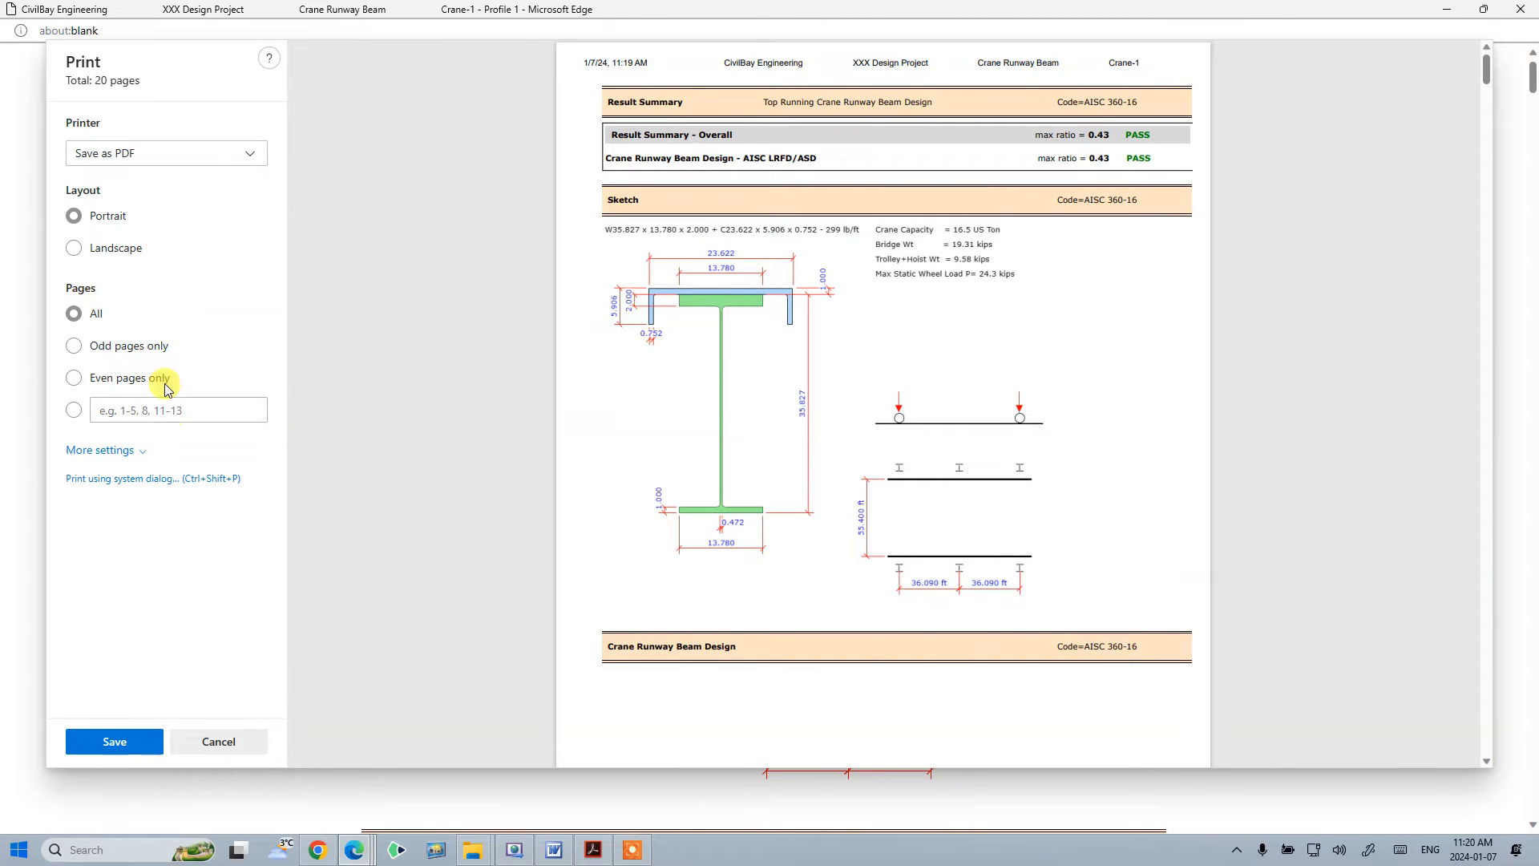
{"action": "left_click", "coordinate": [108, 452]}
{"action": "scroll", "coordinate": [196, 550], "scroll_direction": "down", "scroll_amount": 3}
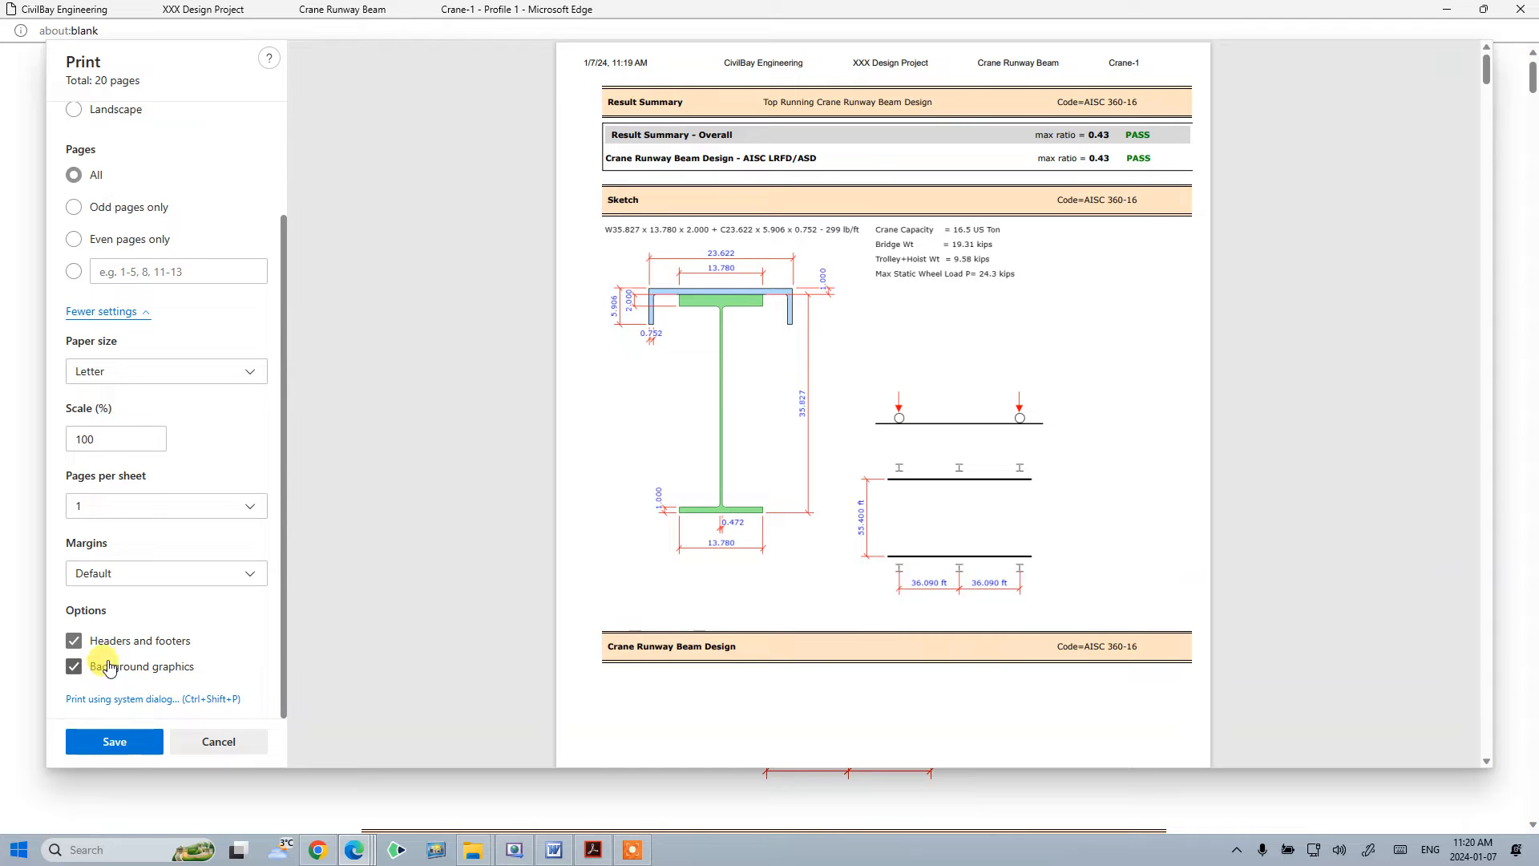
{"action": "scroll", "coordinate": [140, 630], "scroll_direction": "up", "scroll_amount": 2}
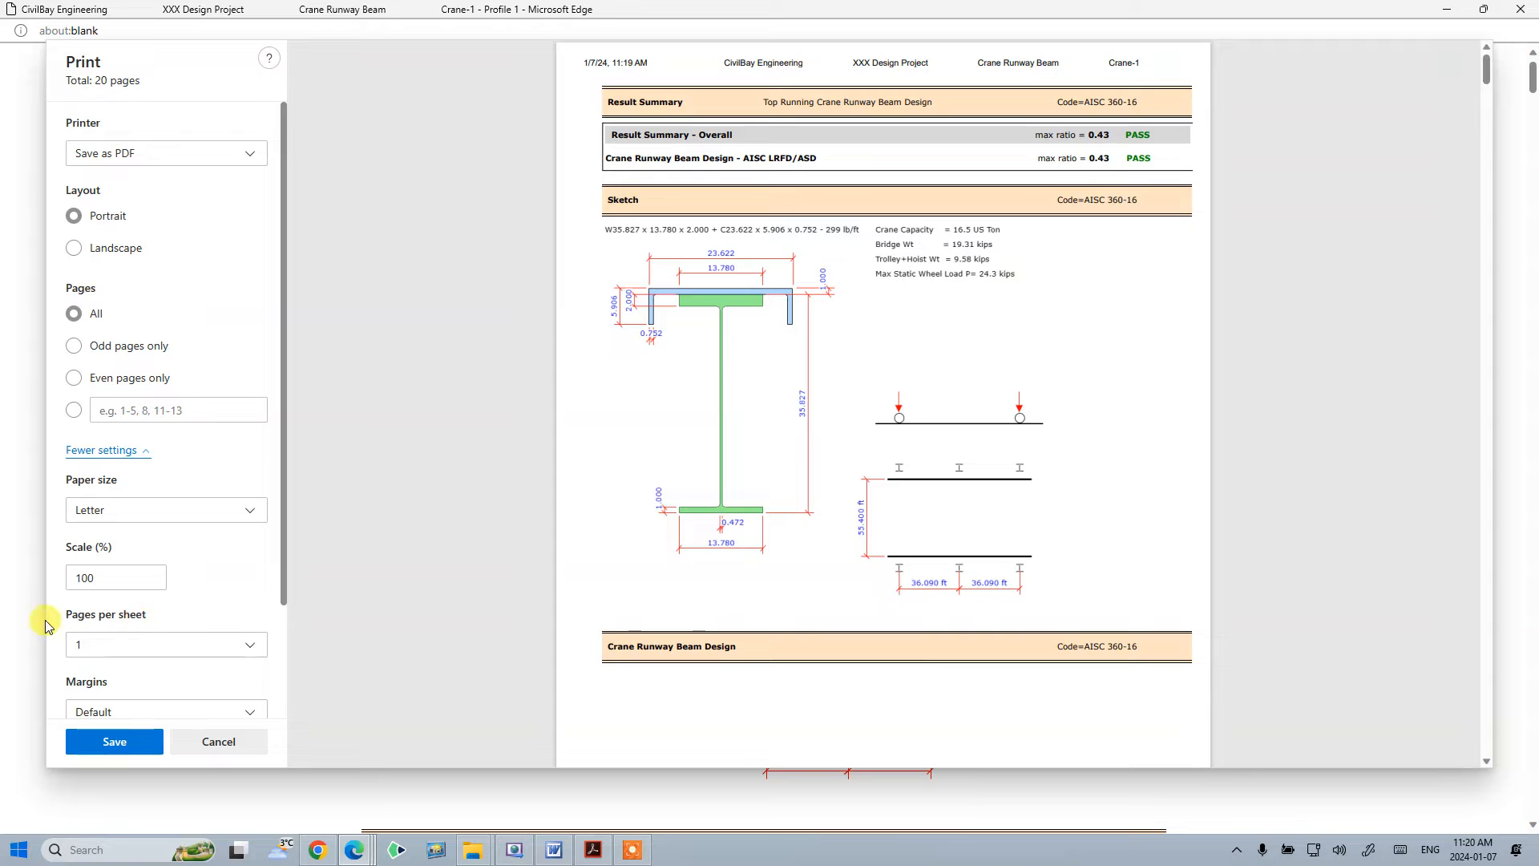
{"action": "left_click", "coordinate": [159, 159]}
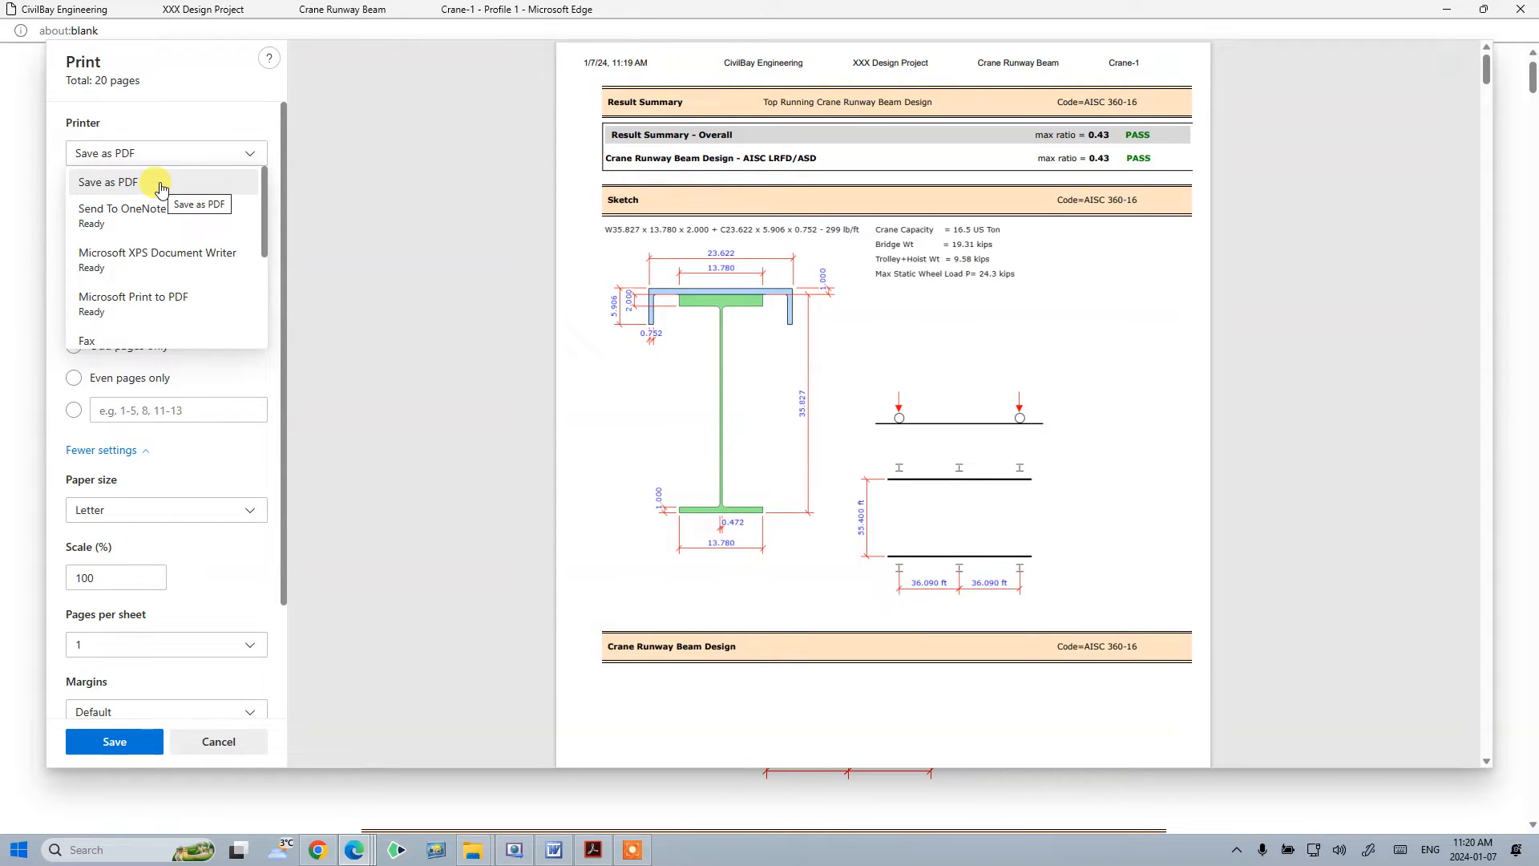
{"action": "left_click", "coordinate": [161, 183]}
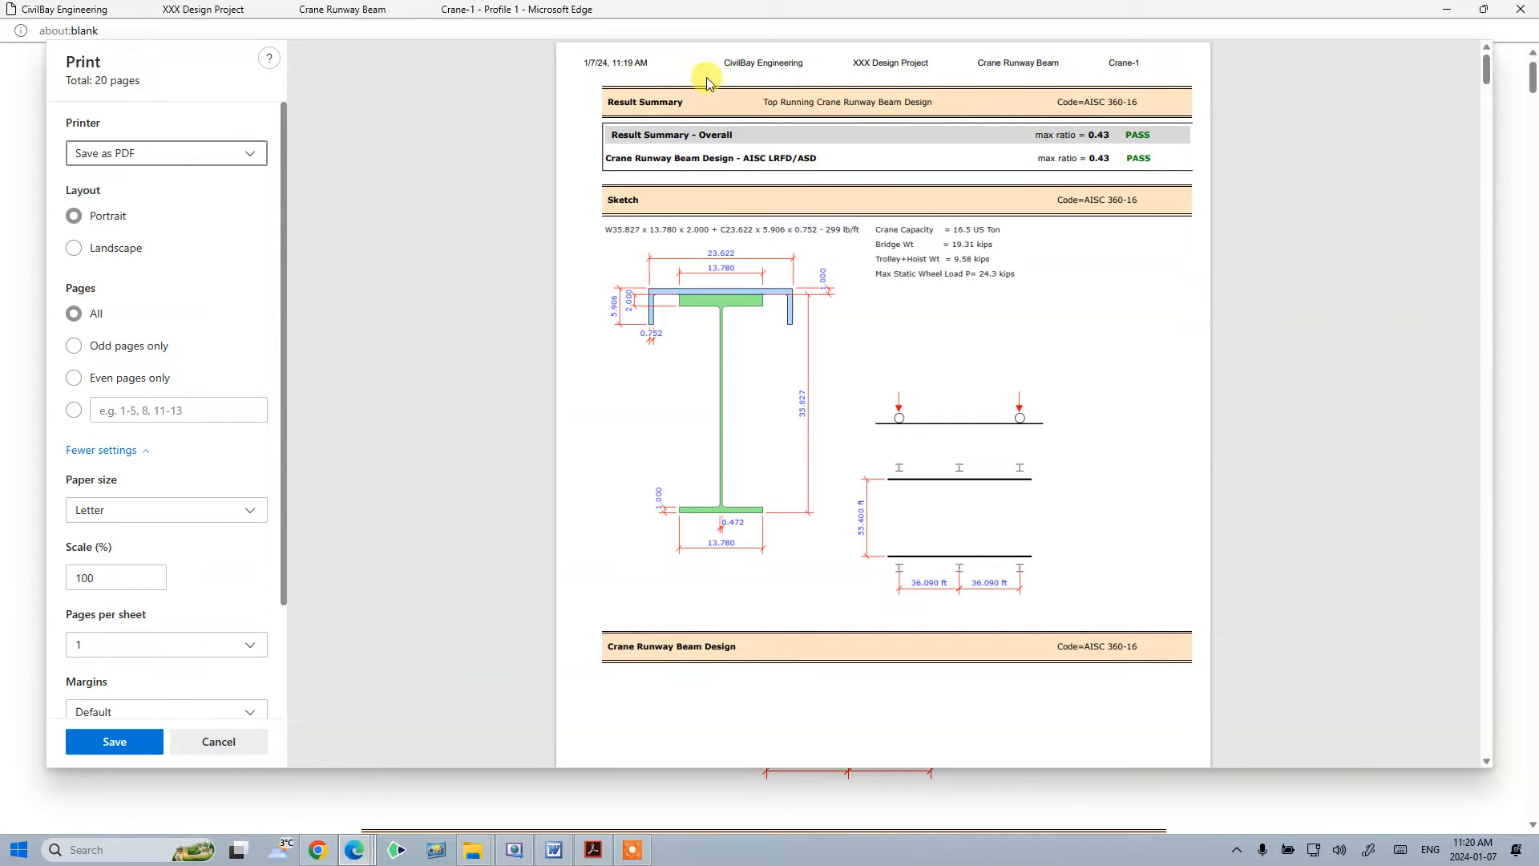
- Save the report as a PDF file named Test Print in the Downloads folder
{"action": "left_click", "coordinate": [152, 747]}
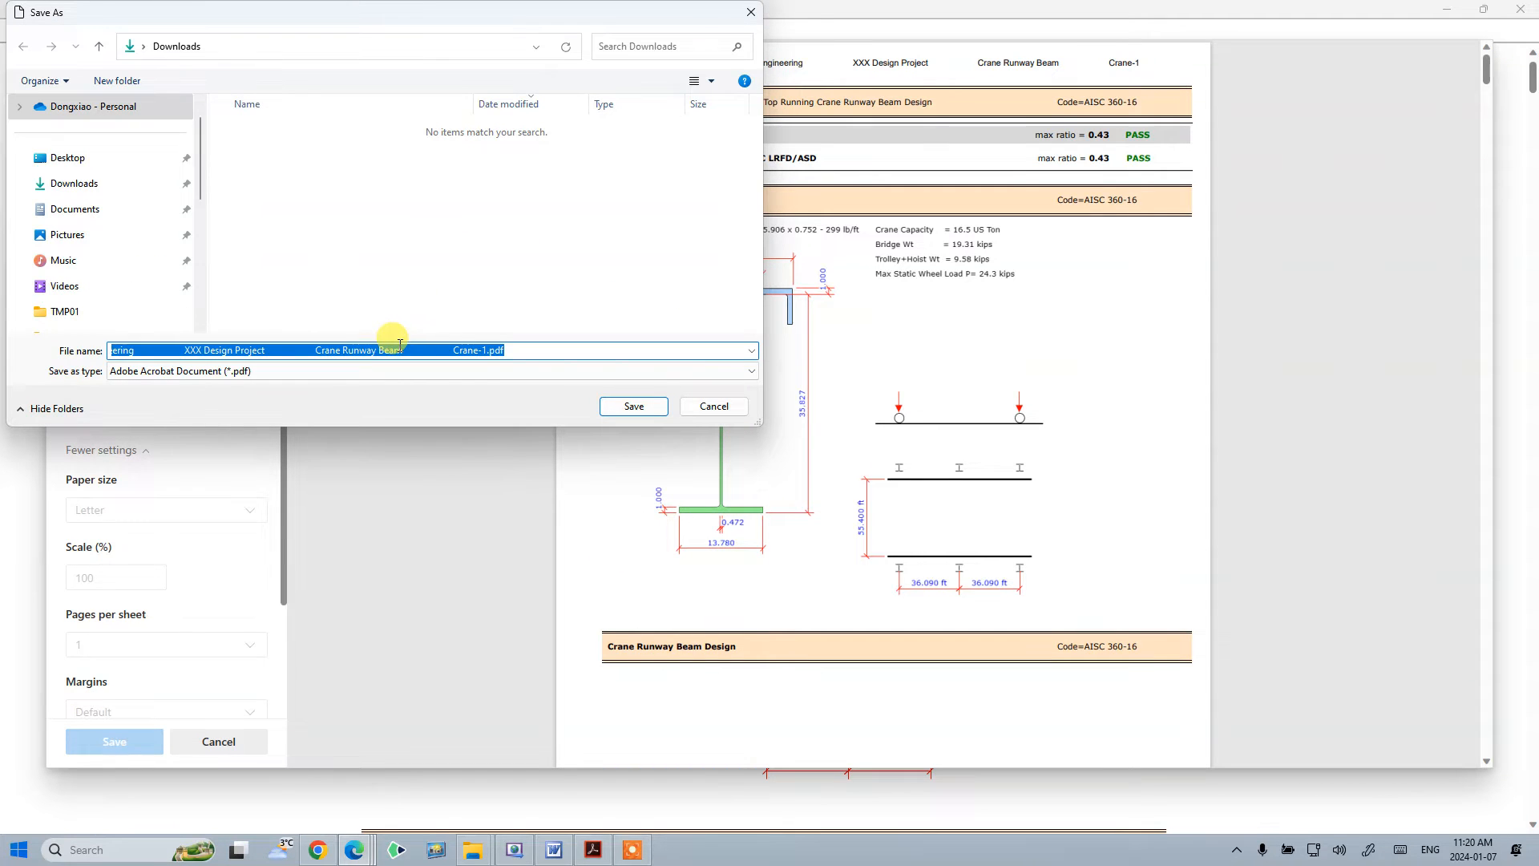
{"action": "key", "text": "Caps_Lock"}
{"action": "type", "text": "T"}
{"action": "key", "text": "Caps_Lock"}
{"action": "type", "text": "est"}
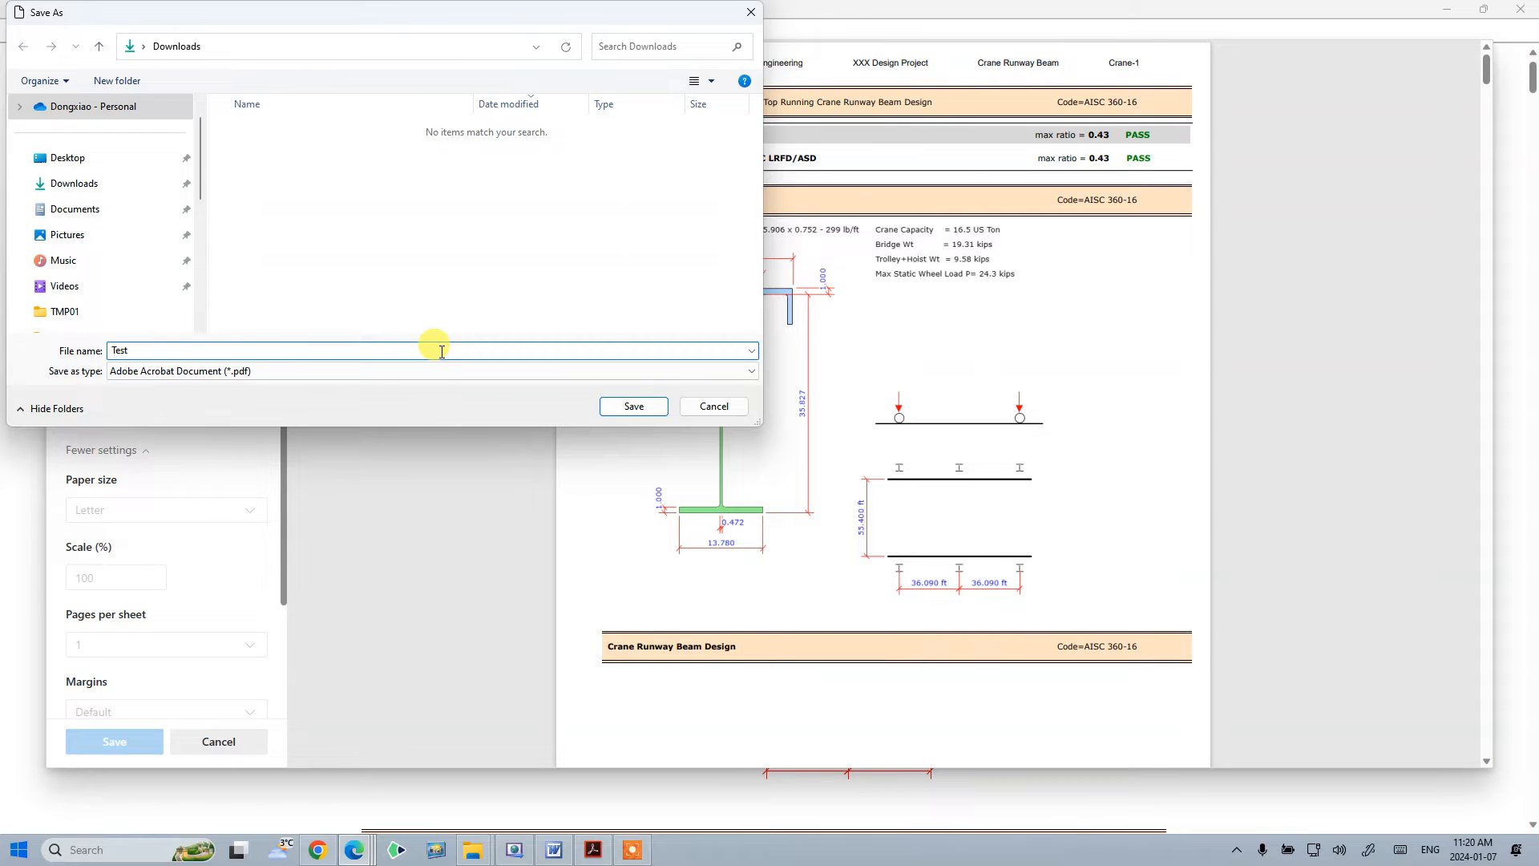
{"action": "key", "text": "Caps_Lock"}
{"action": "type", "text": "P"}
{"action": "key", "text": "Caps_Lock"}
{"action": "type", "text": "r"}
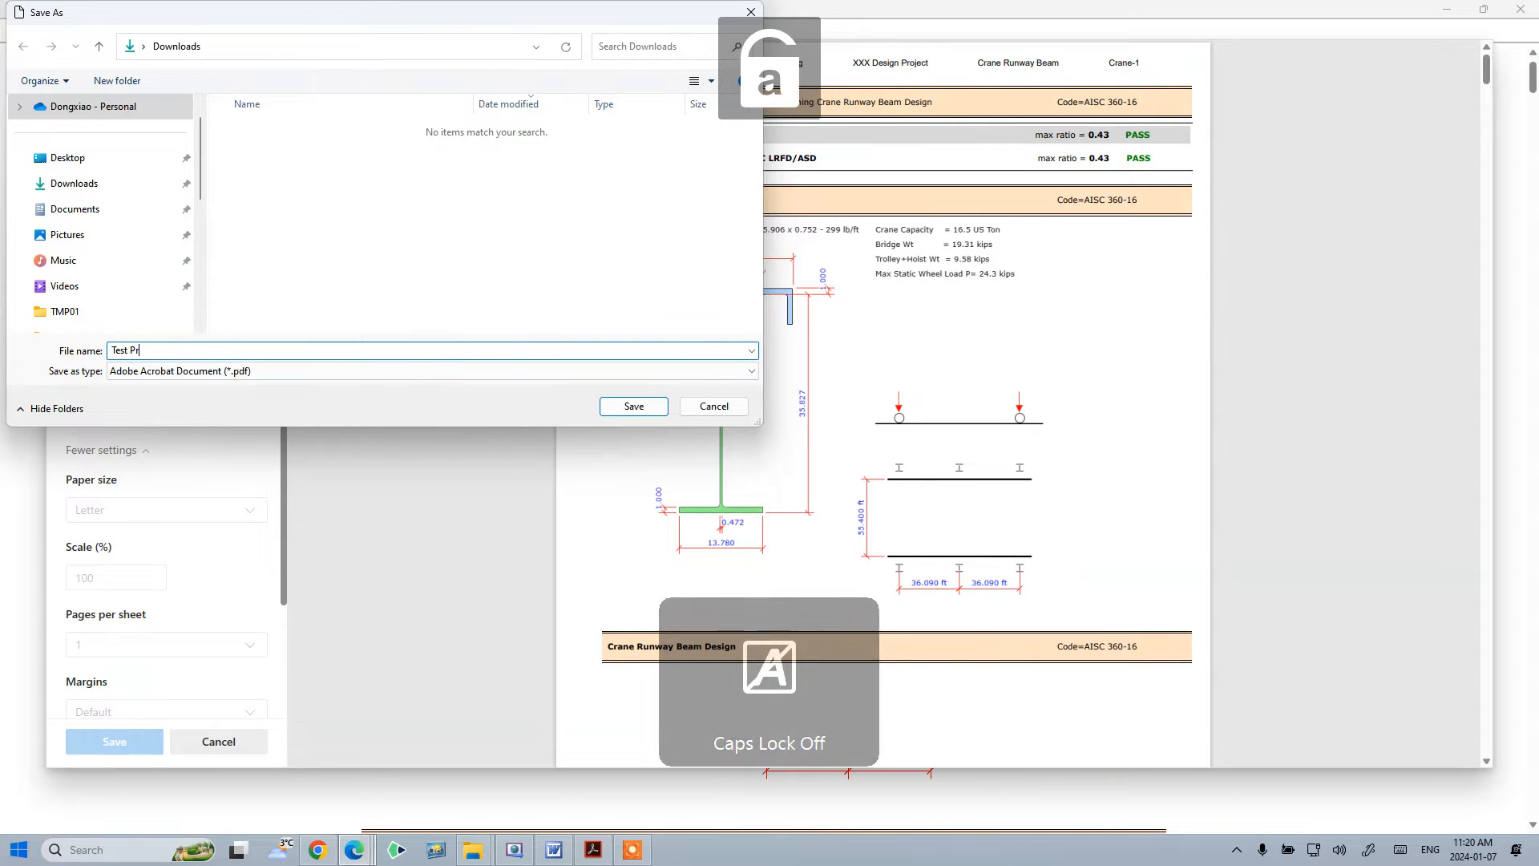
{"action": "type", "text": "int"}
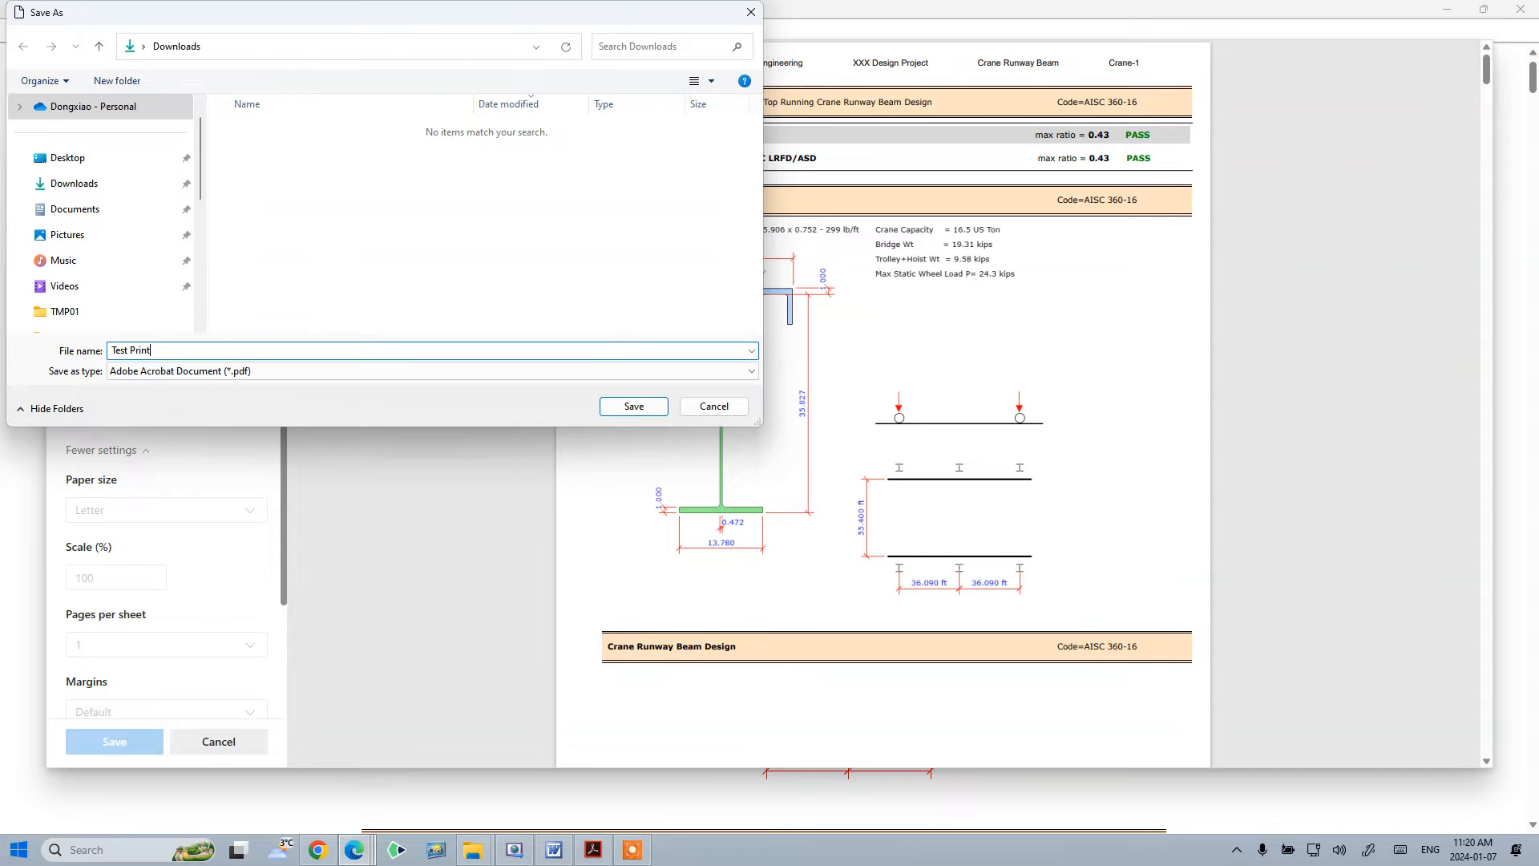
{"action": "left_click", "coordinate": [634, 406]}
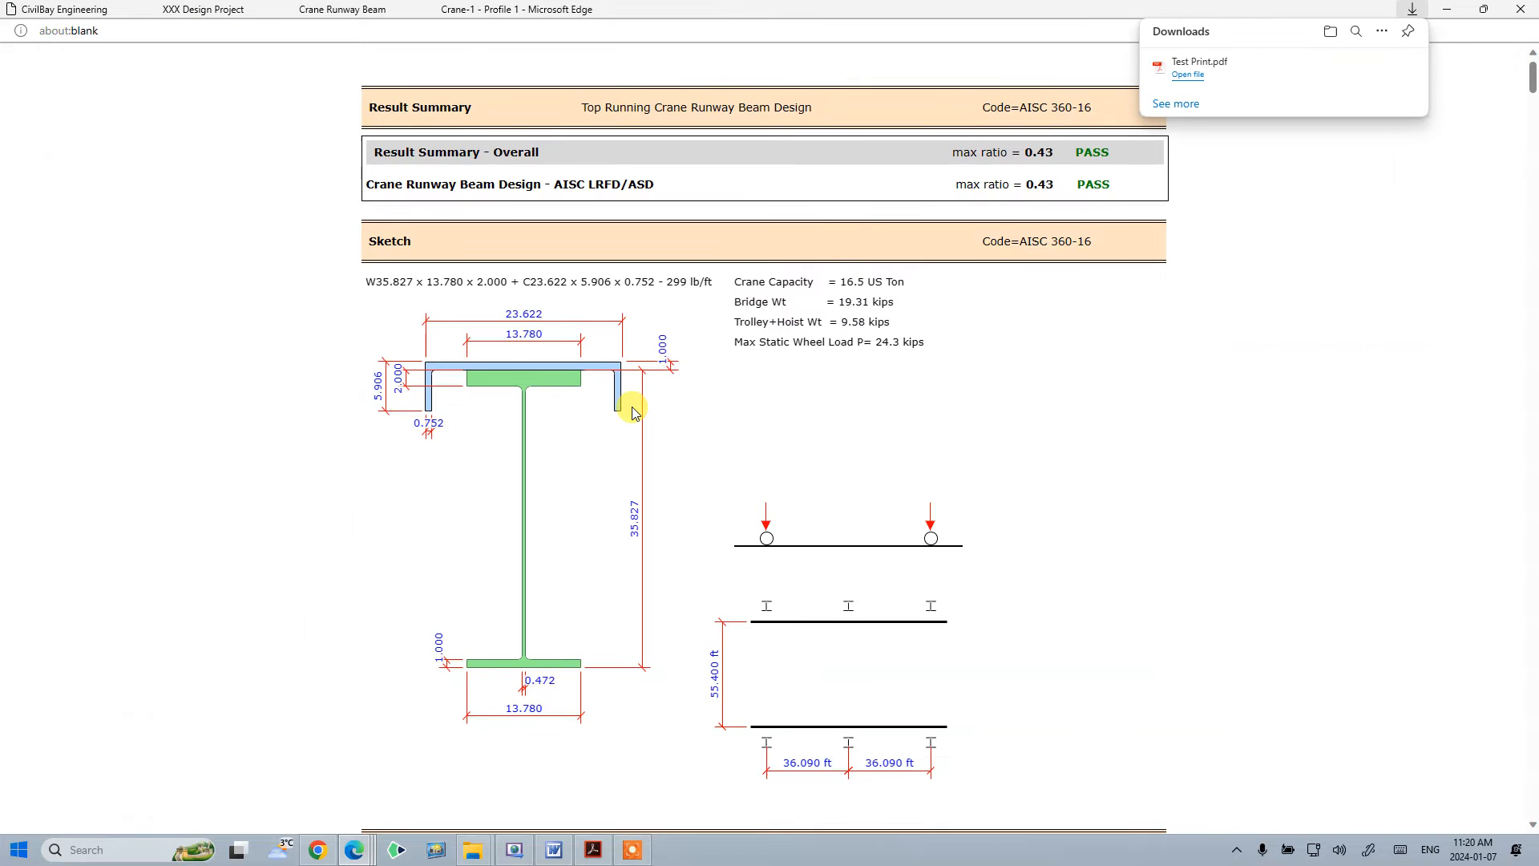
- Open the saved Test Print PDF, view it in Acrobat and set the zoom to 125%
{"action": "left_click", "coordinate": [1194, 76]}
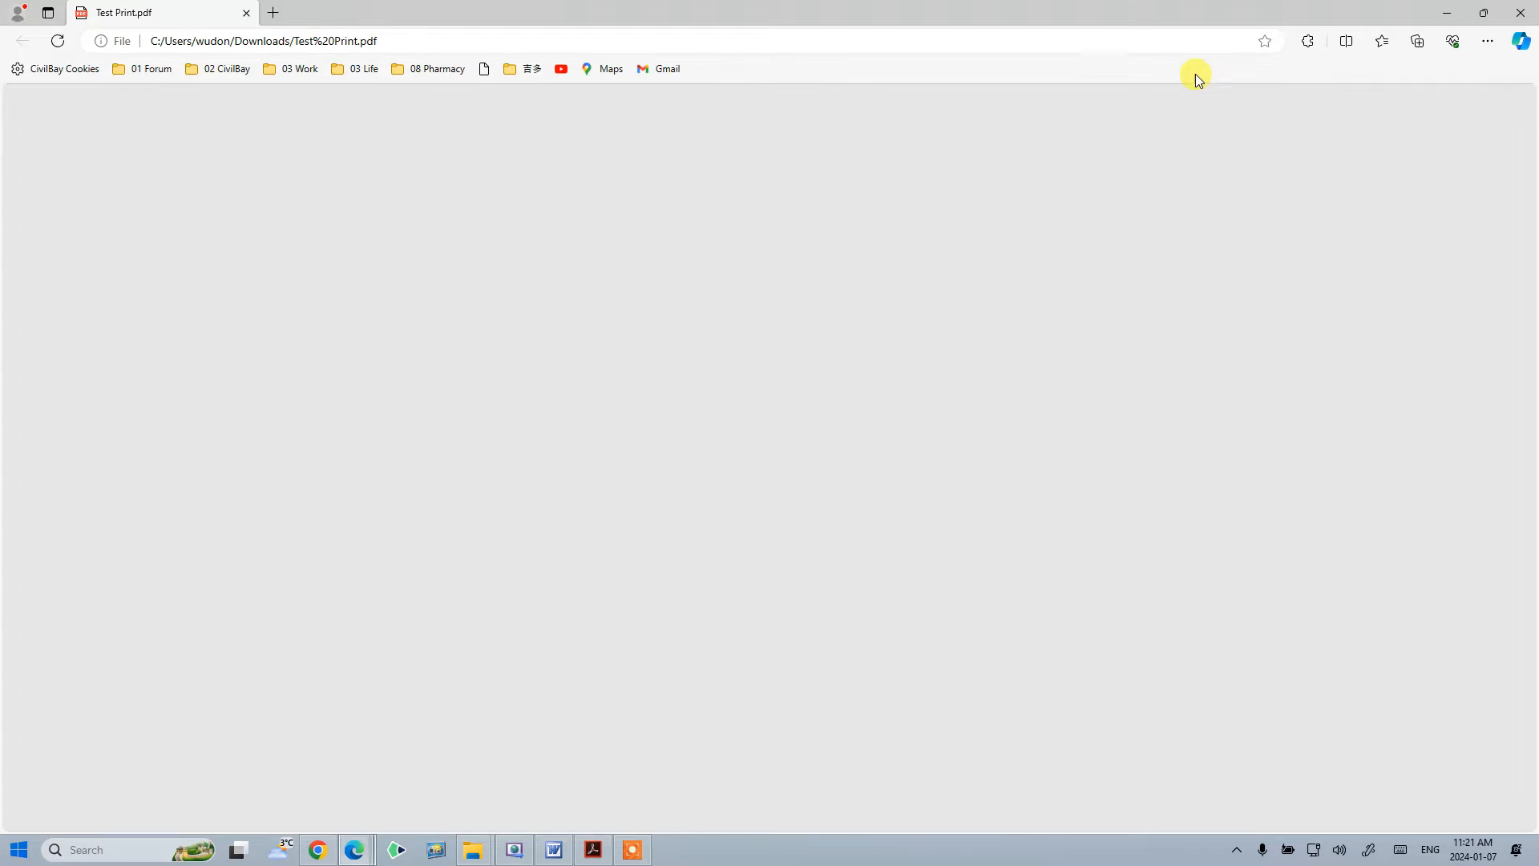
{"action": "left_click", "coordinate": [248, 13]}
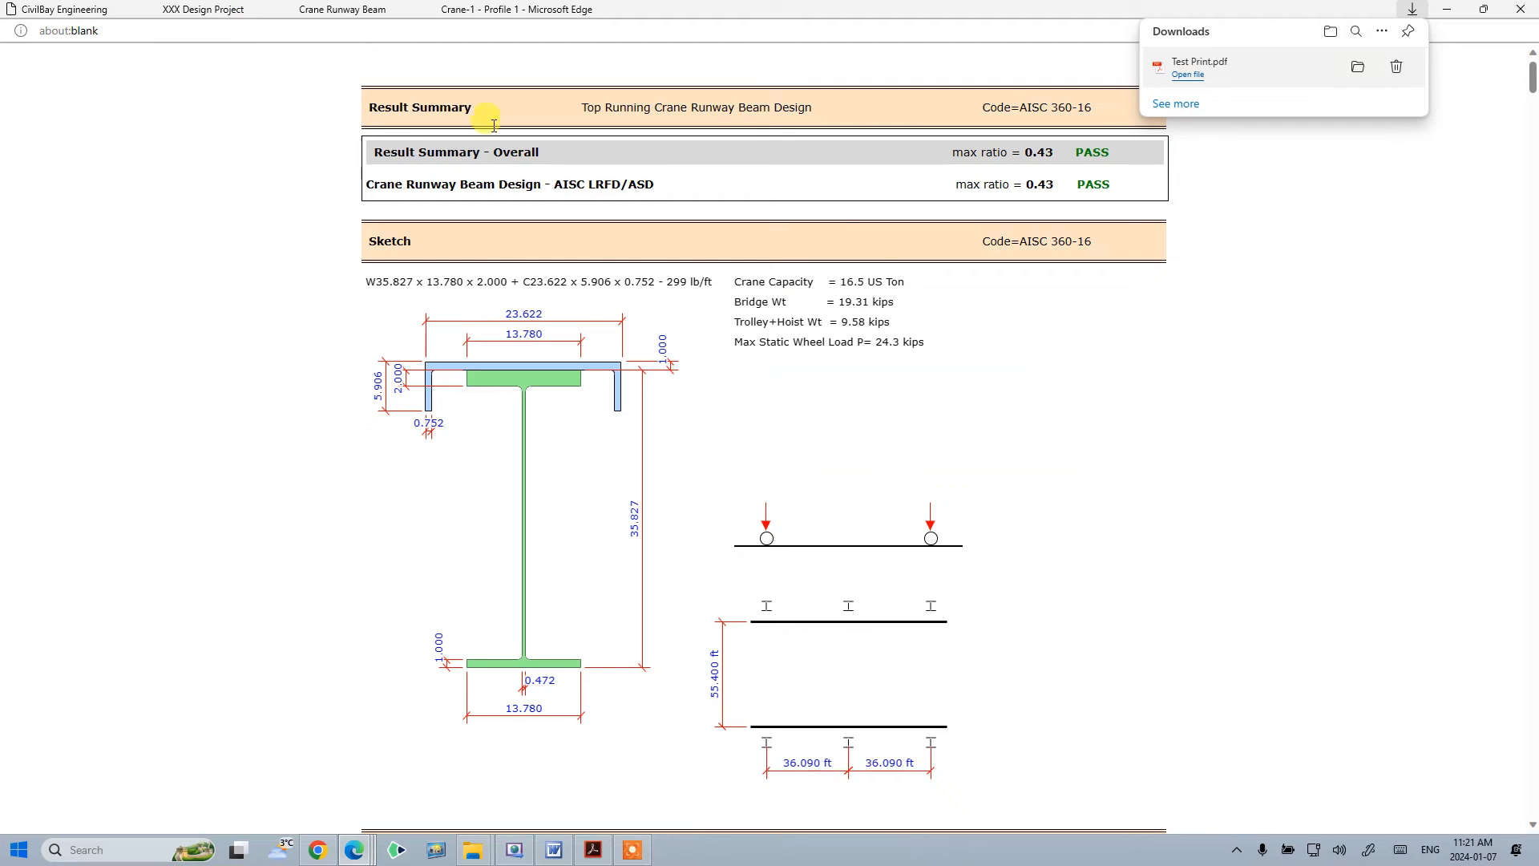
{"action": "left_click", "coordinate": [1357, 77]}
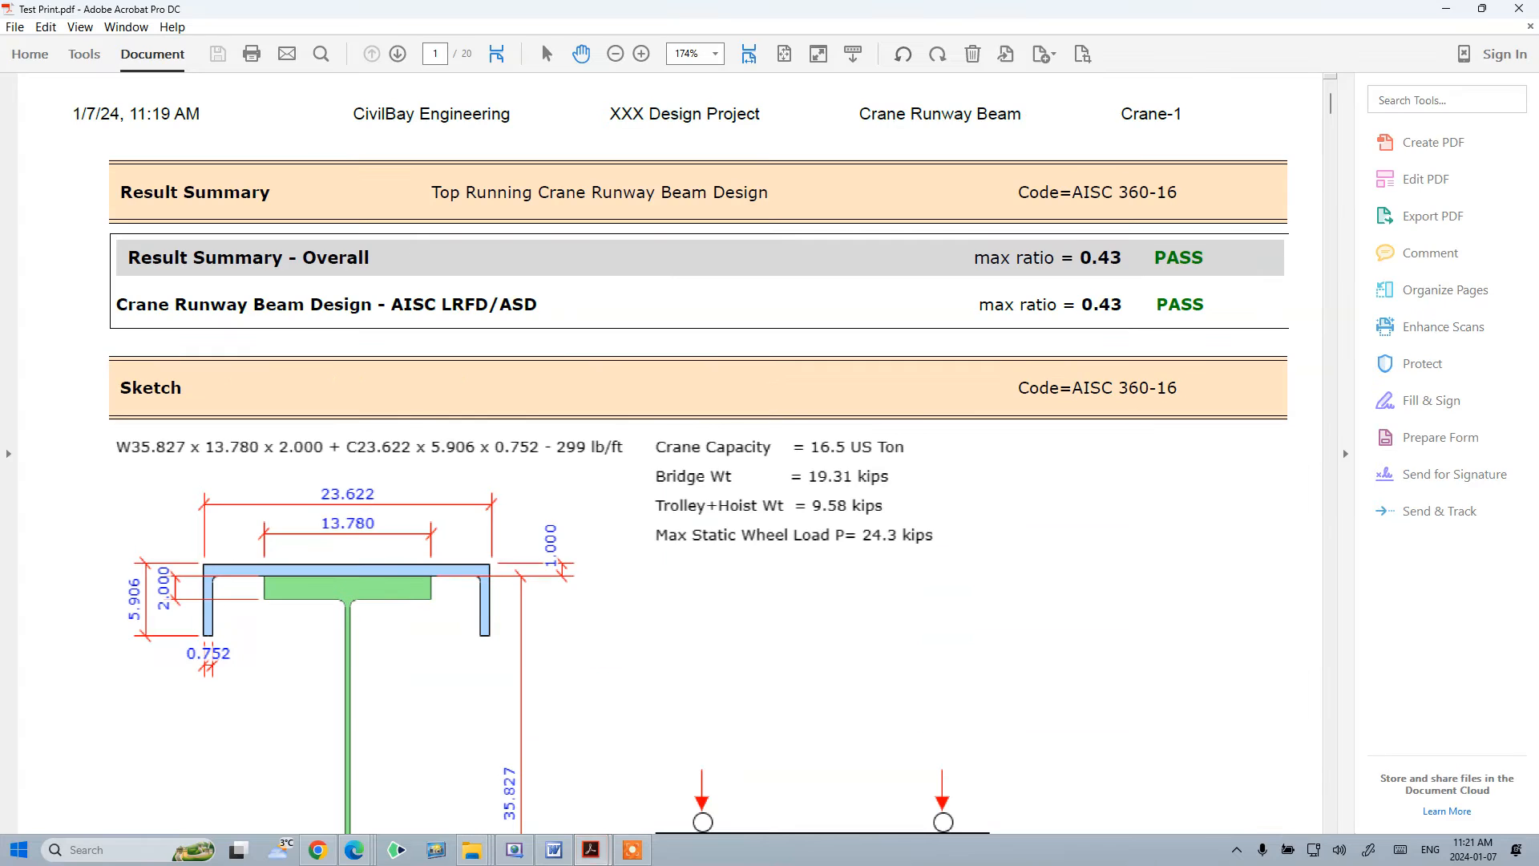
{"action": "left_click", "coordinate": [714, 55]}
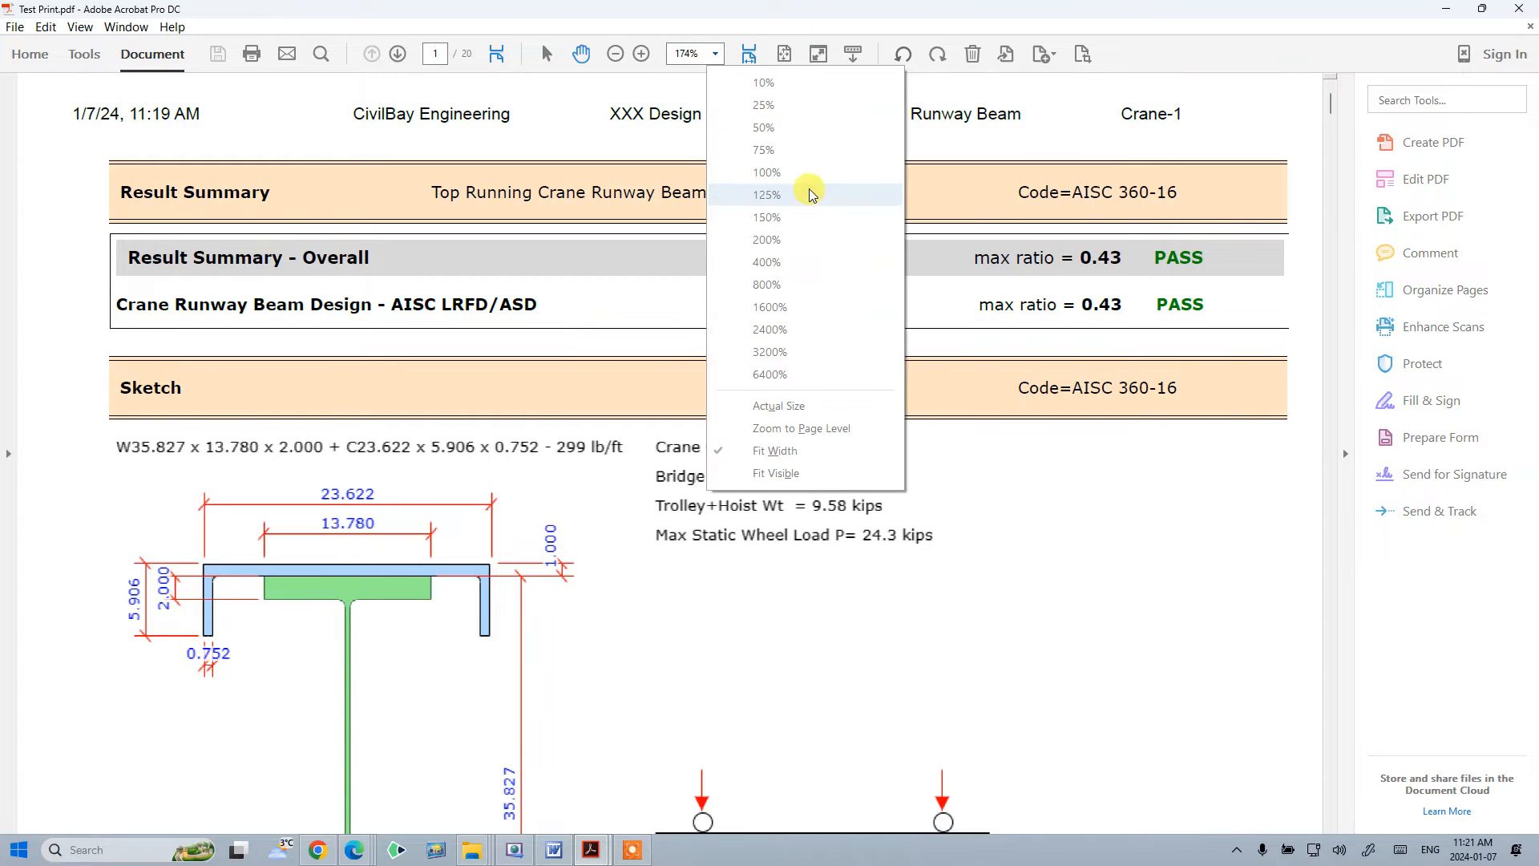
{"action": "left_click", "coordinate": [806, 195]}
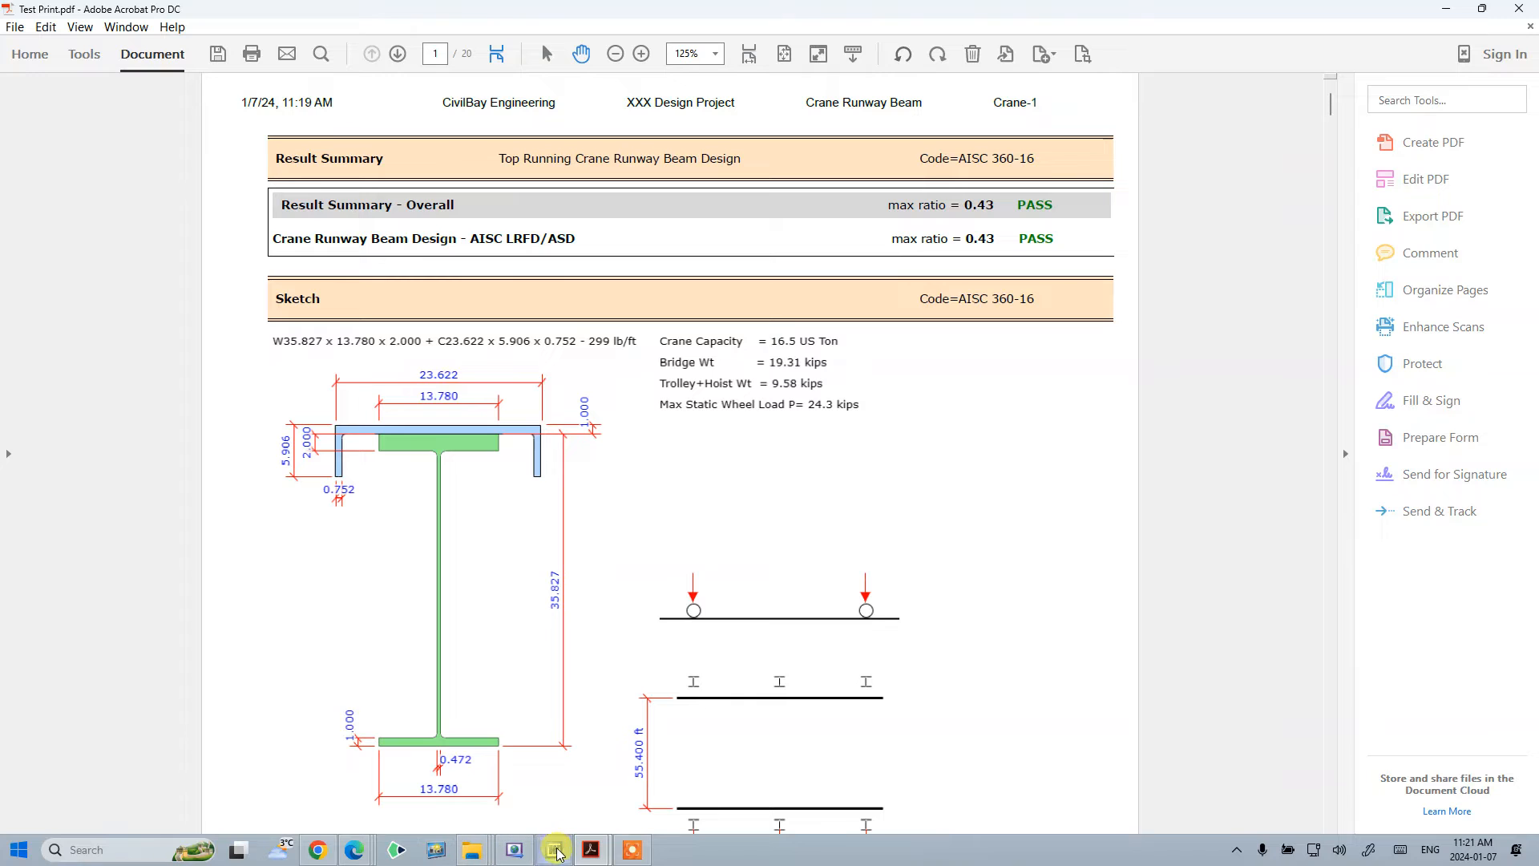
{"action": "mouse_move", "coordinate": [368, 857]}
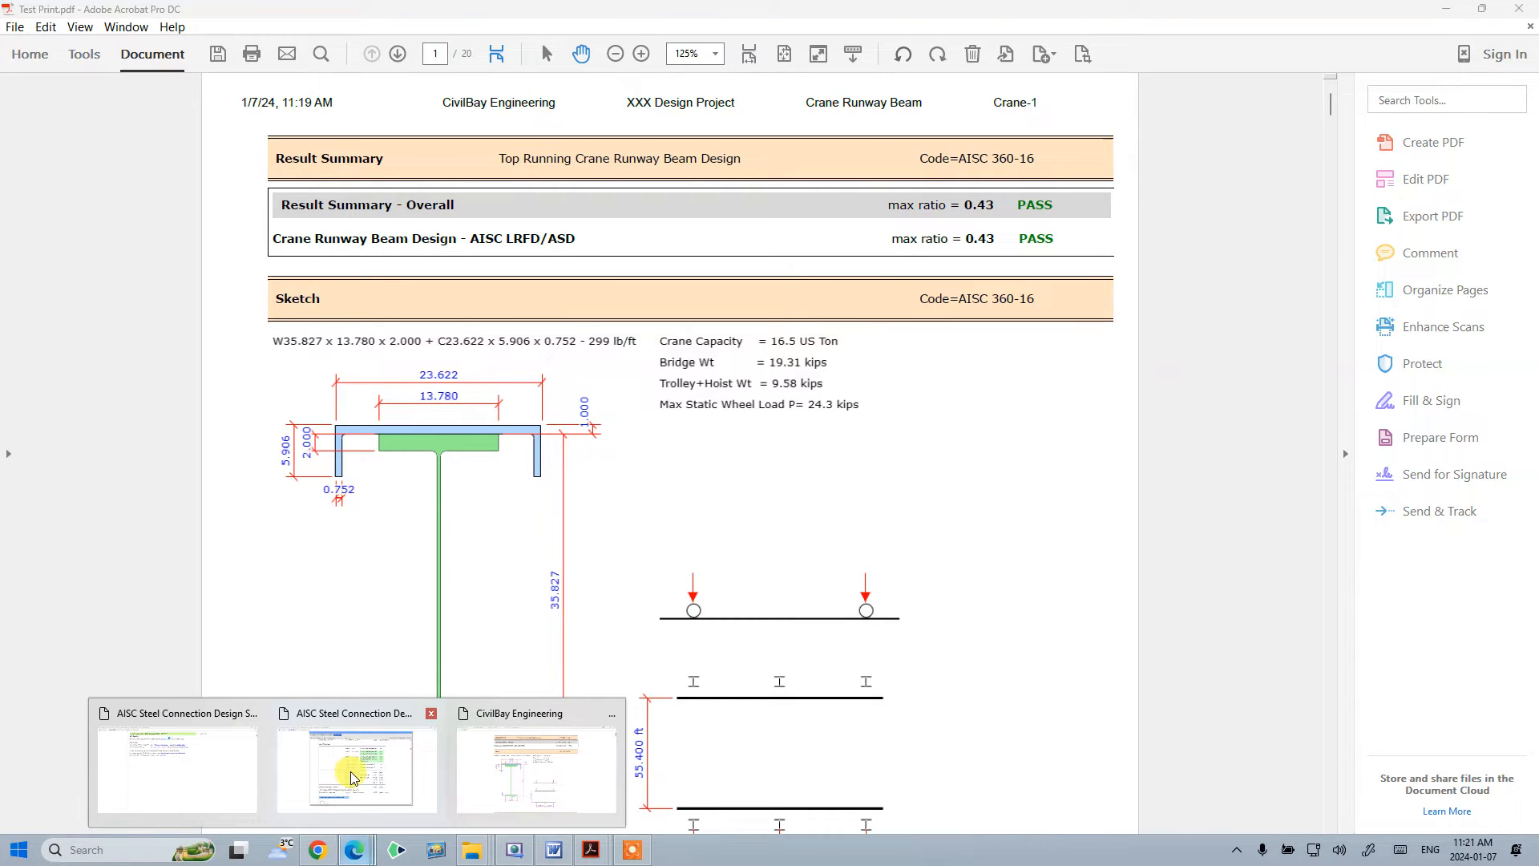
{"action": "left_click", "coordinate": [353, 746]}
{"action": "left_click", "coordinate": [437, 82]}
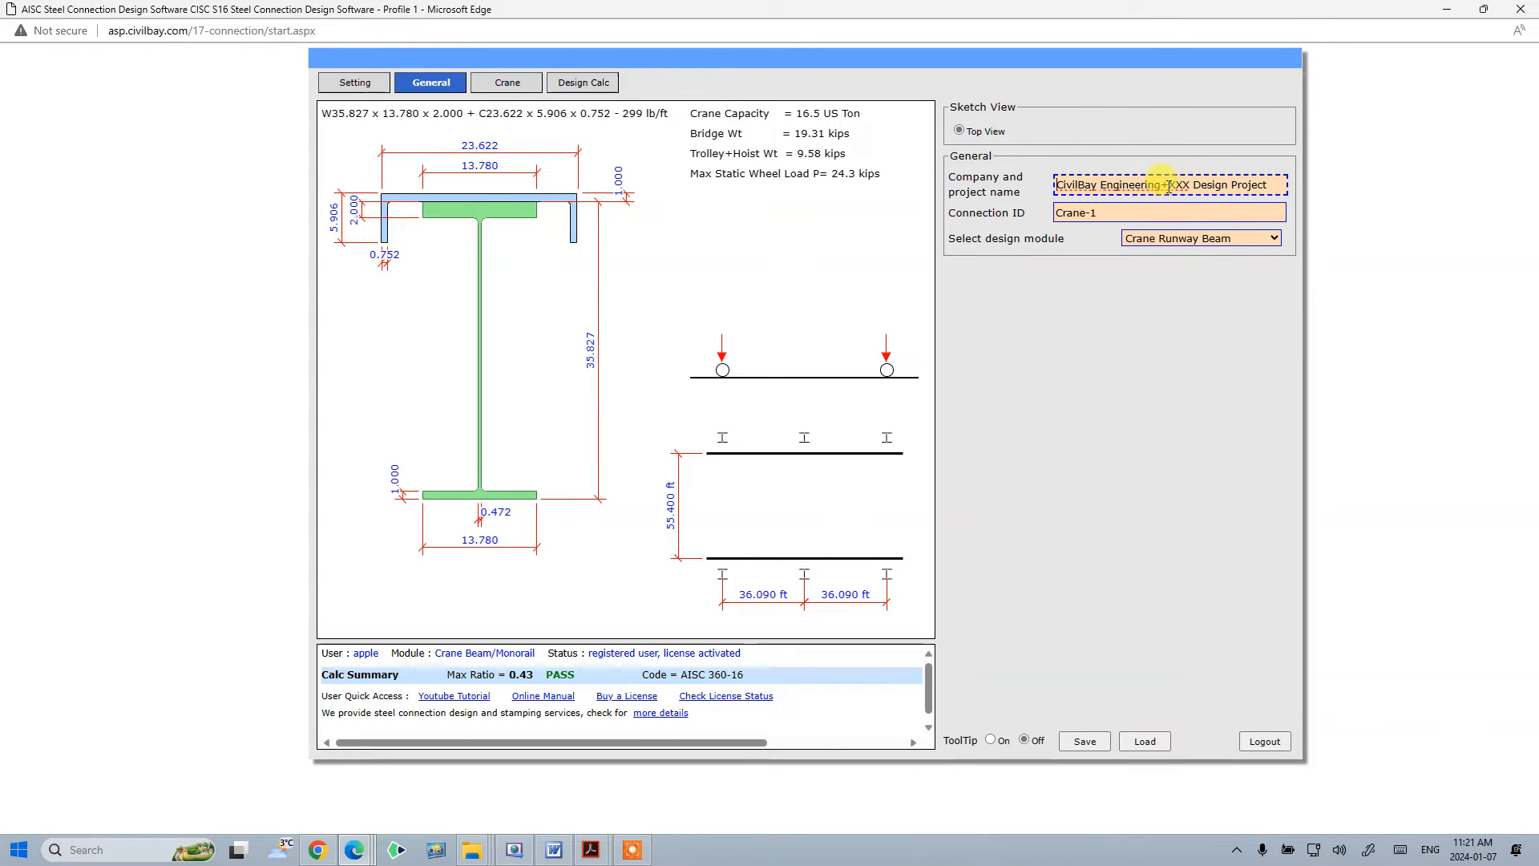
{"action": "left_click_drag", "start_coordinate": [996, 60], "coordinate": [916, 128]}
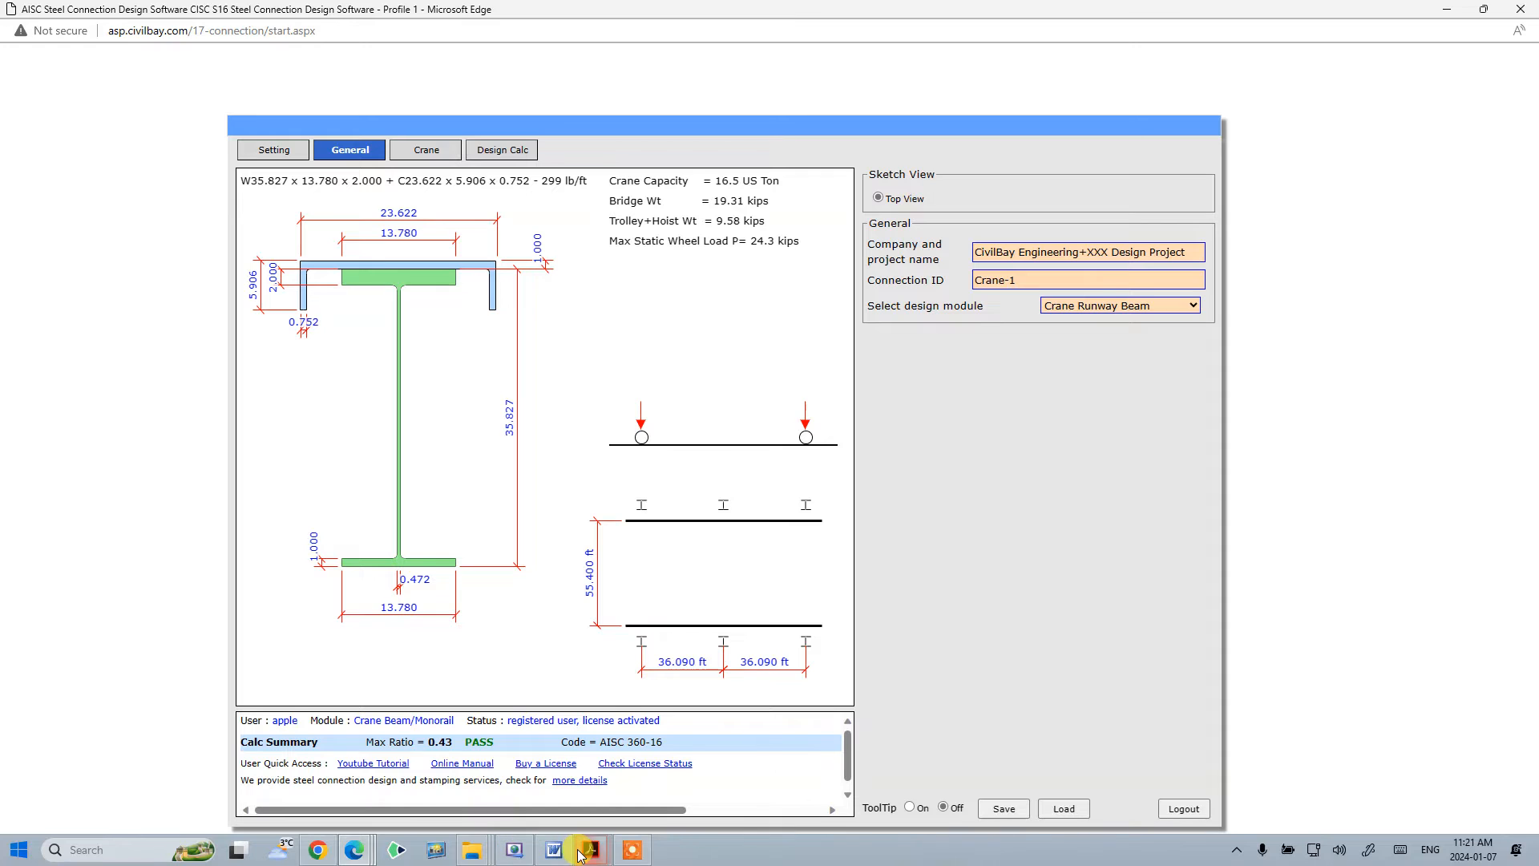
{"action": "mouse_move", "coordinate": [589, 851]}
{"action": "left_click", "coordinate": [677, 715]}
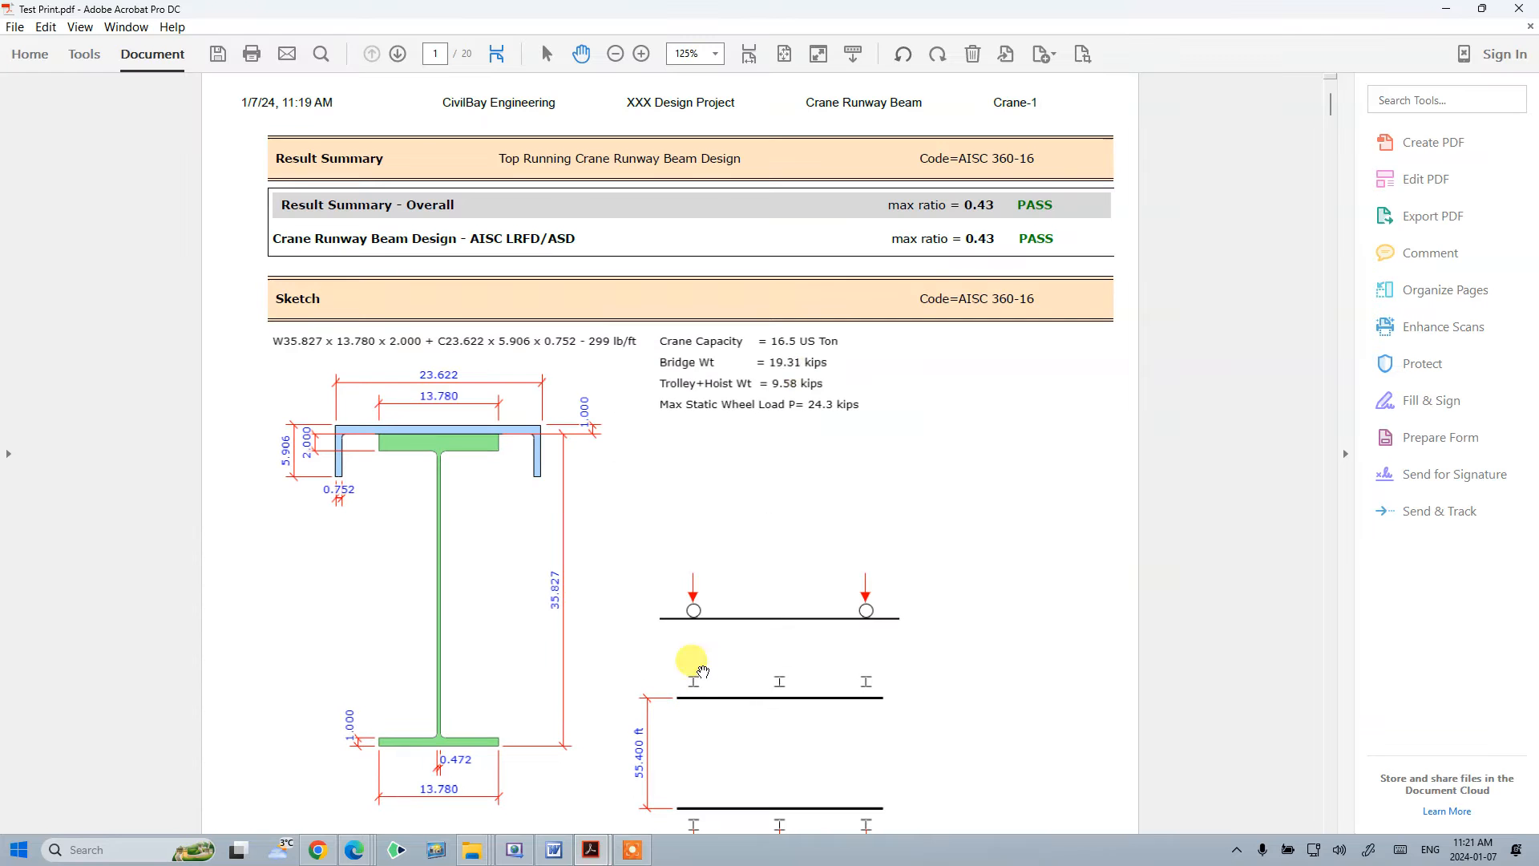
{"action": "left_click_drag", "start_coordinate": [942, 10], "coordinate": [783, 128]}
{"action": "left_click", "coordinate": [853, 128]}
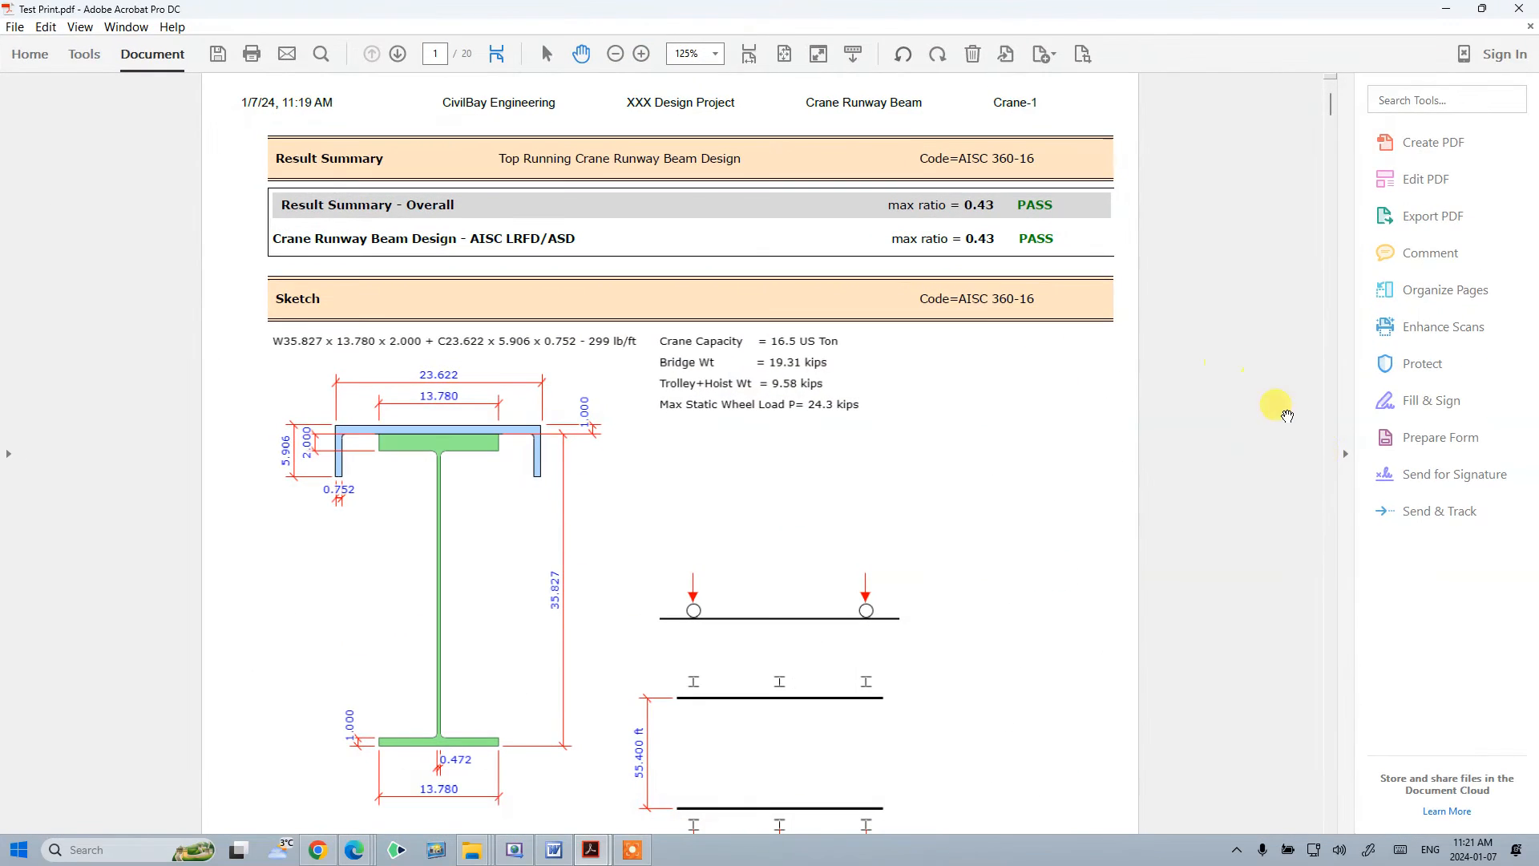
{"action": "left_click", "coordinate": [1350, 460]}
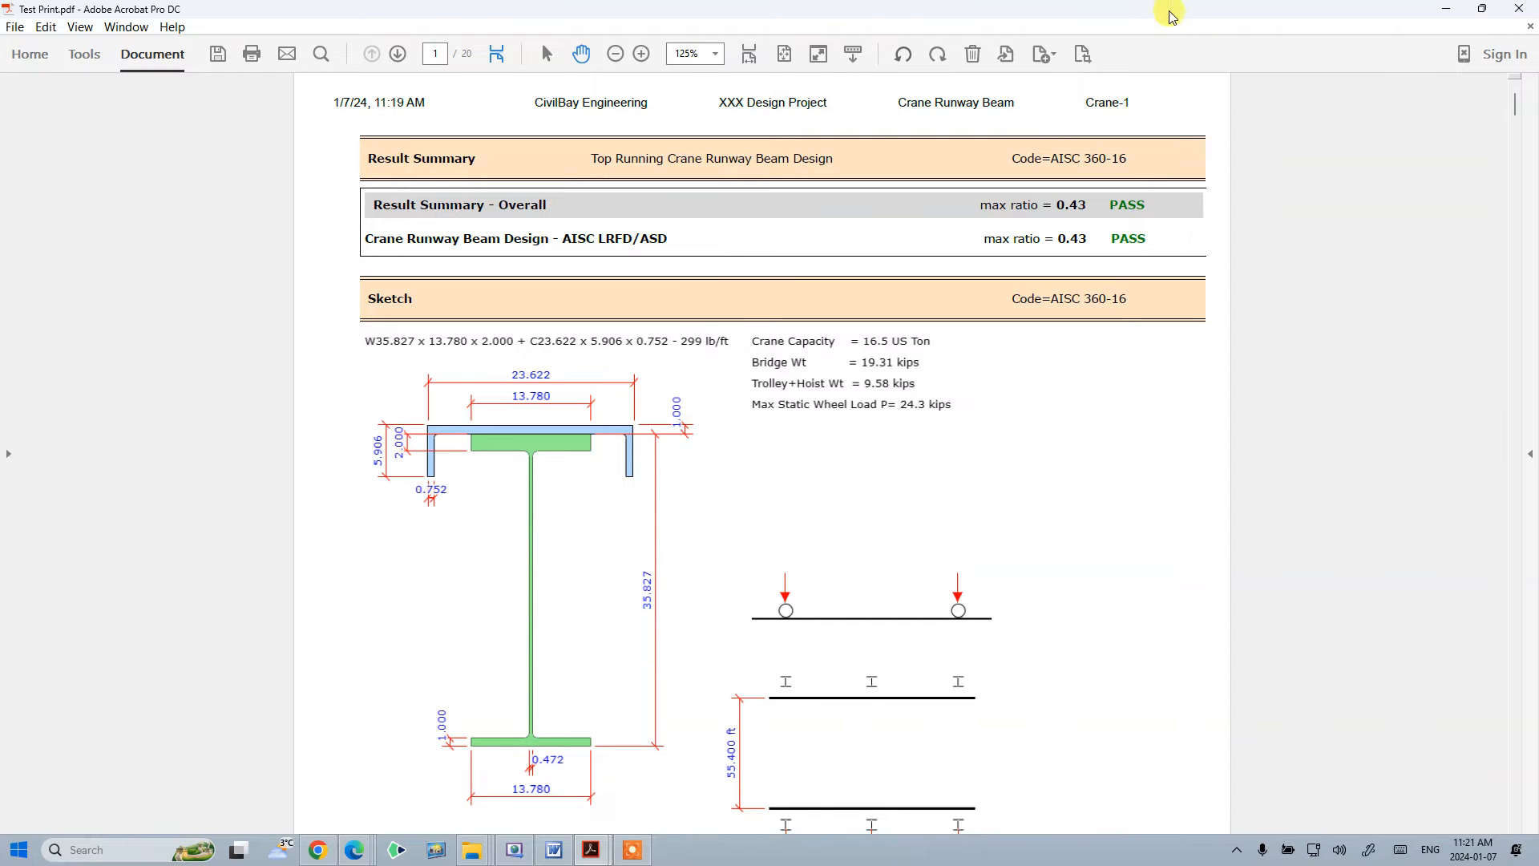
{"action": "left_click_drag", "start_coordinate": [1171, 9], "coordinate": [444, 363]}
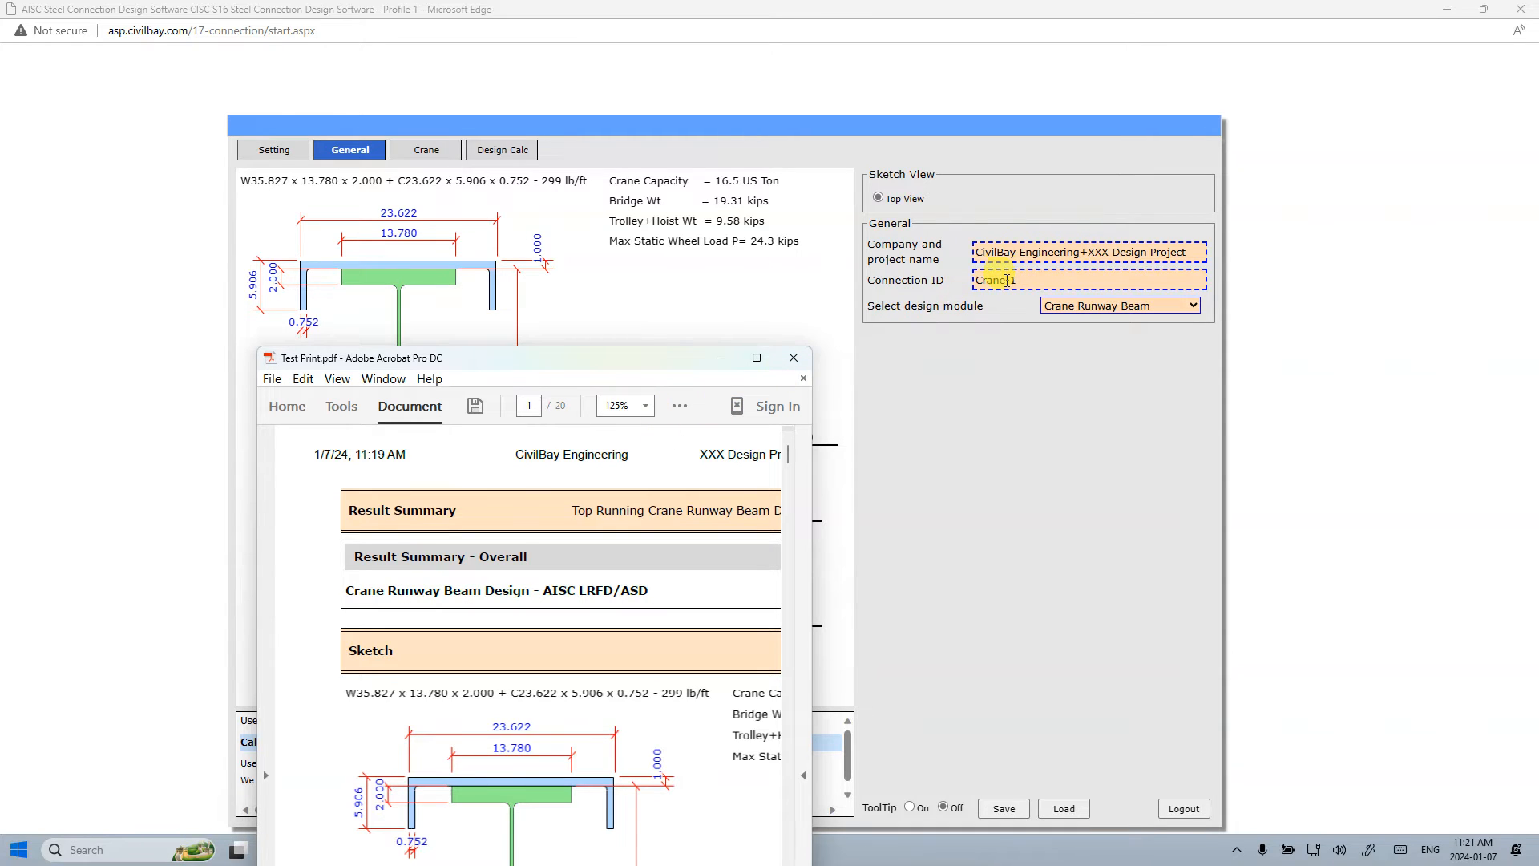
{"action": "left_click", "coordinate": [1085, 271]}
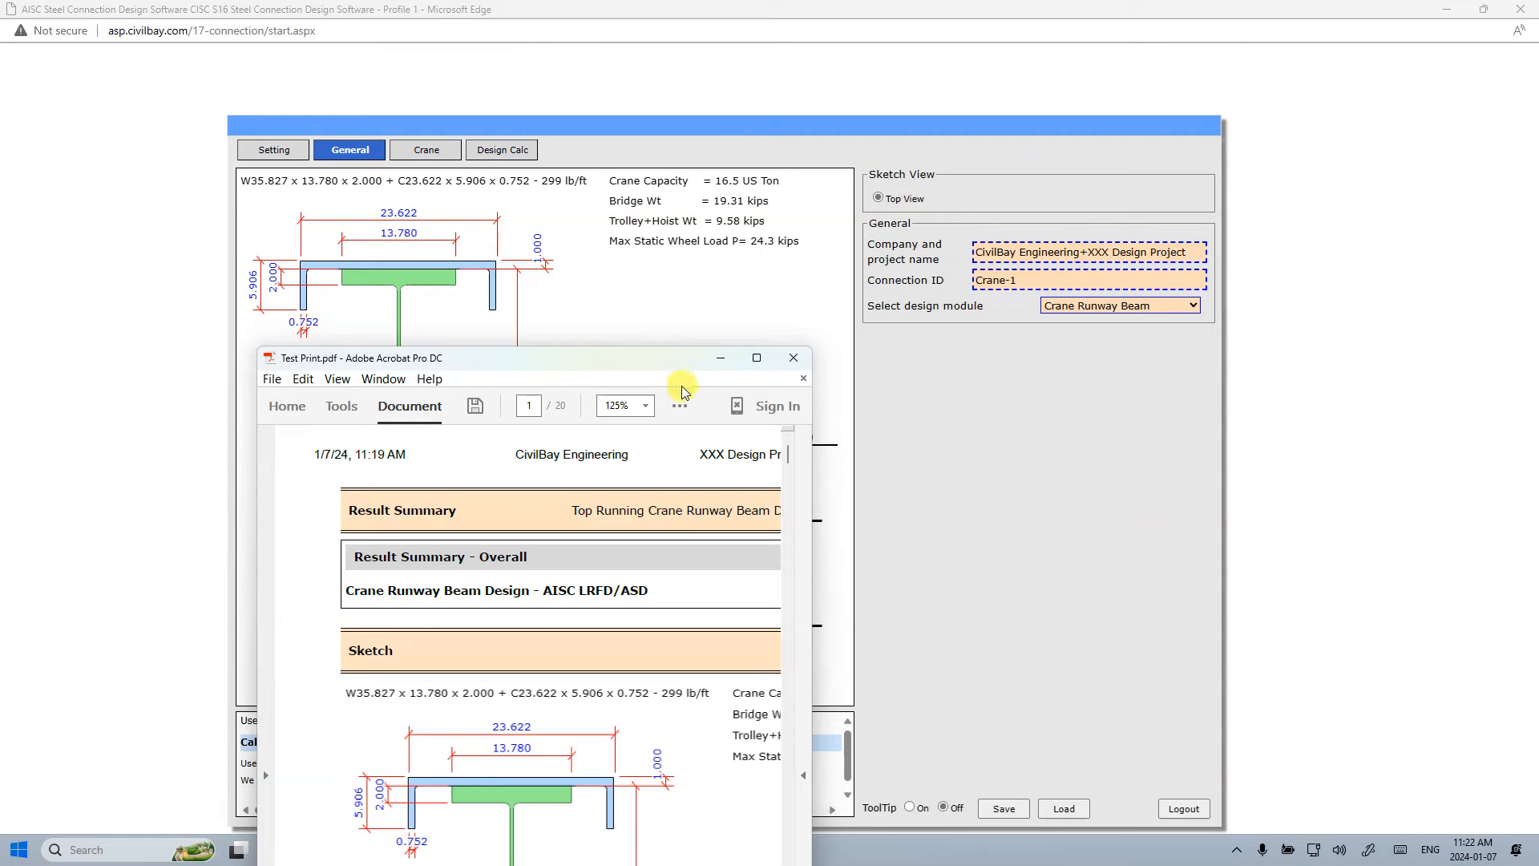
{"action": "left_click_drag", "start_coordinate": [646, 364], "coordinate": [728, 270]}
{"action": "left_click", "coordinate": [835, 263]}
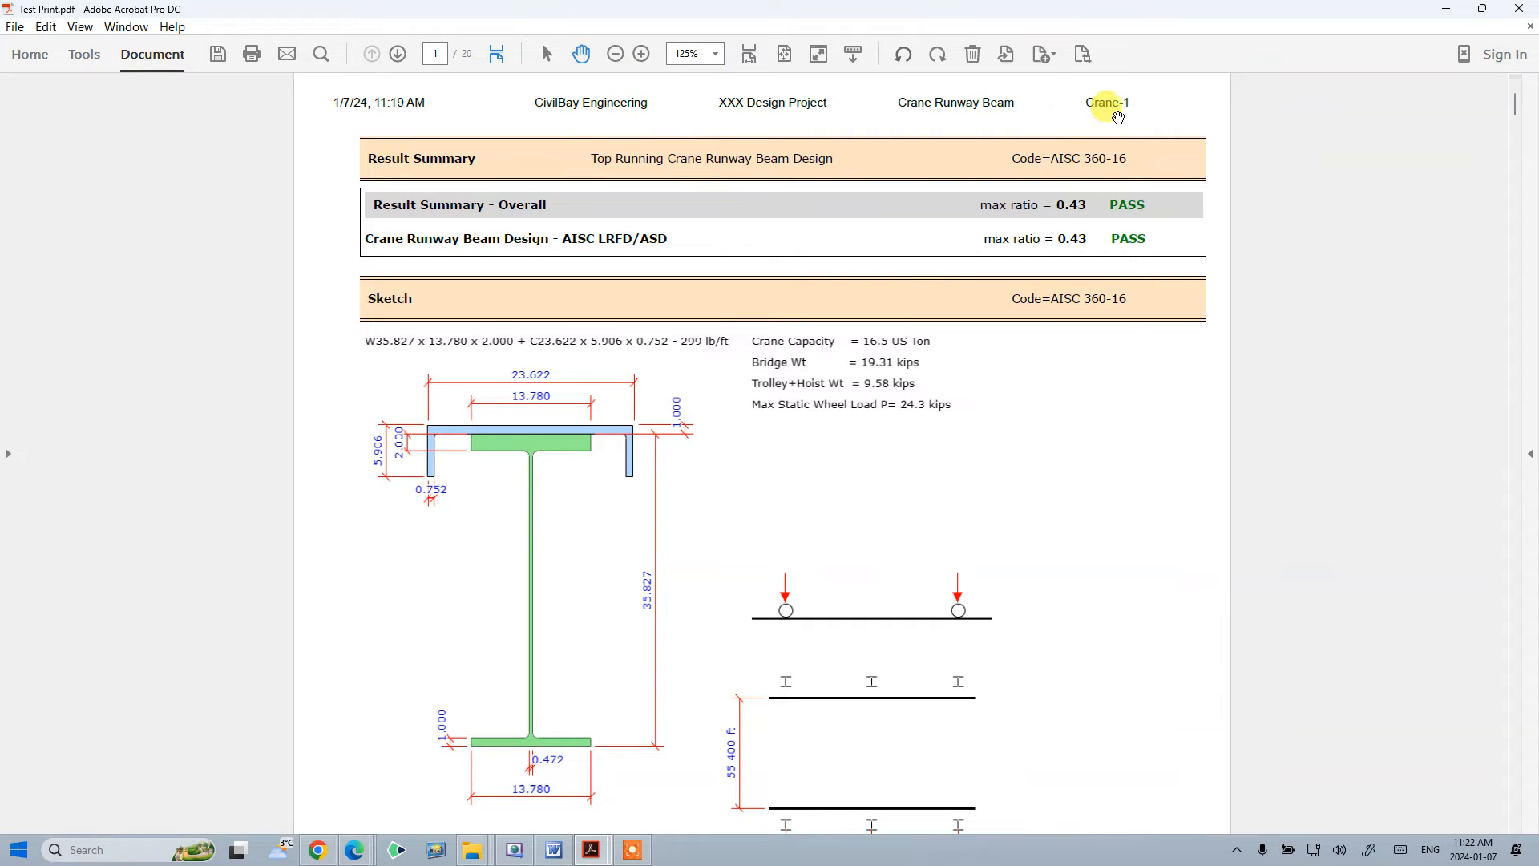
- Browse the PDF report pages at 100% zoom and close Acrobat without saving changes
{"action": "scroll", "coordinate": [1034, 480], "scroll_direction": "down", "scroll_amount": 3}
{"action": "scroll", "coordinate": [1034, 474], "scroll_direction": "up", "scroll_amount": 3}
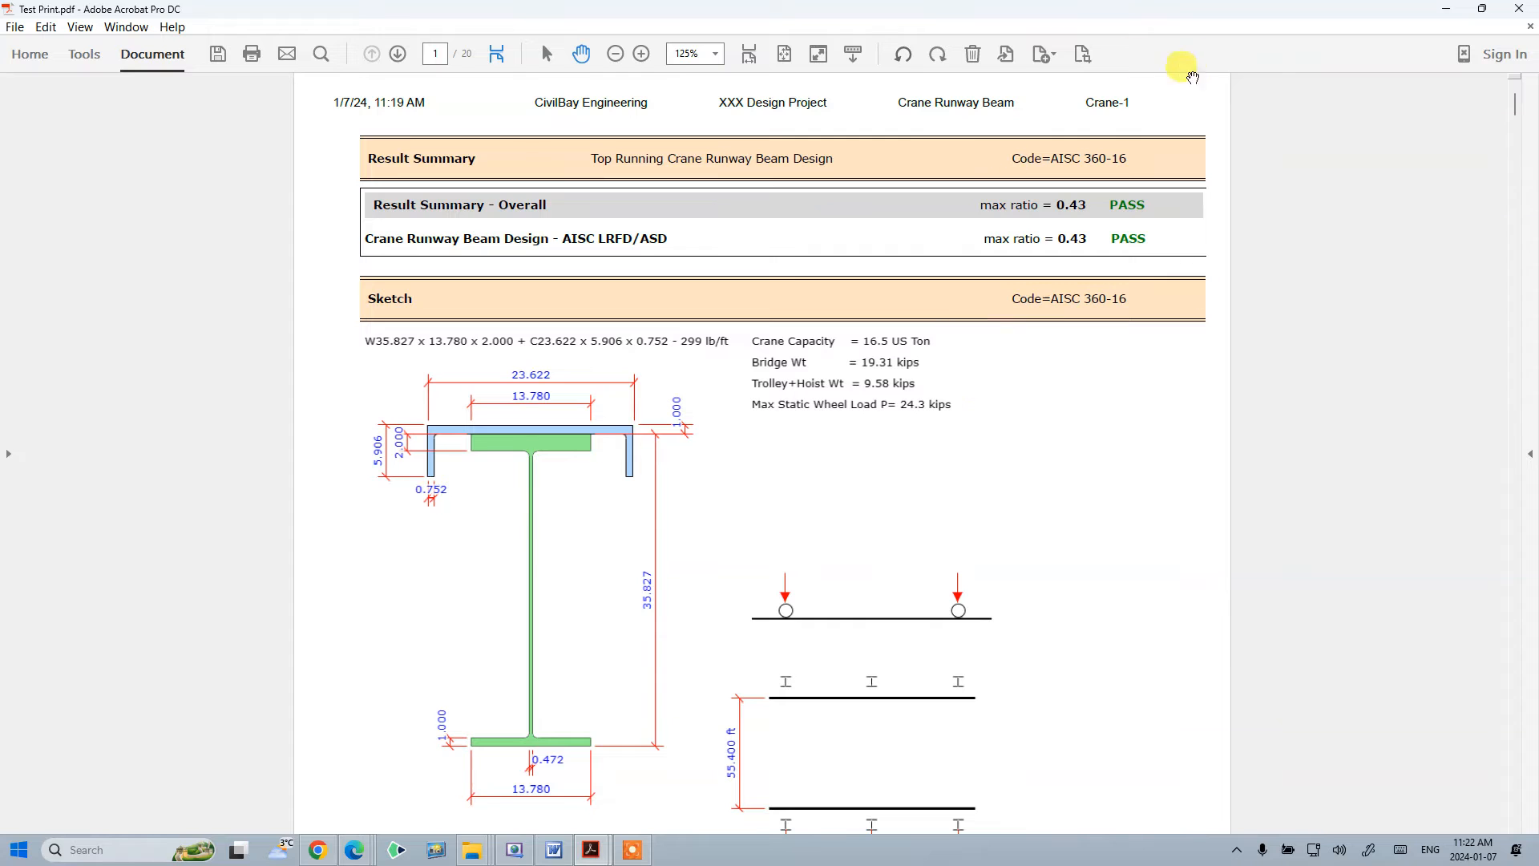
{"action": "left_click", "coordinate": [715, 54]}
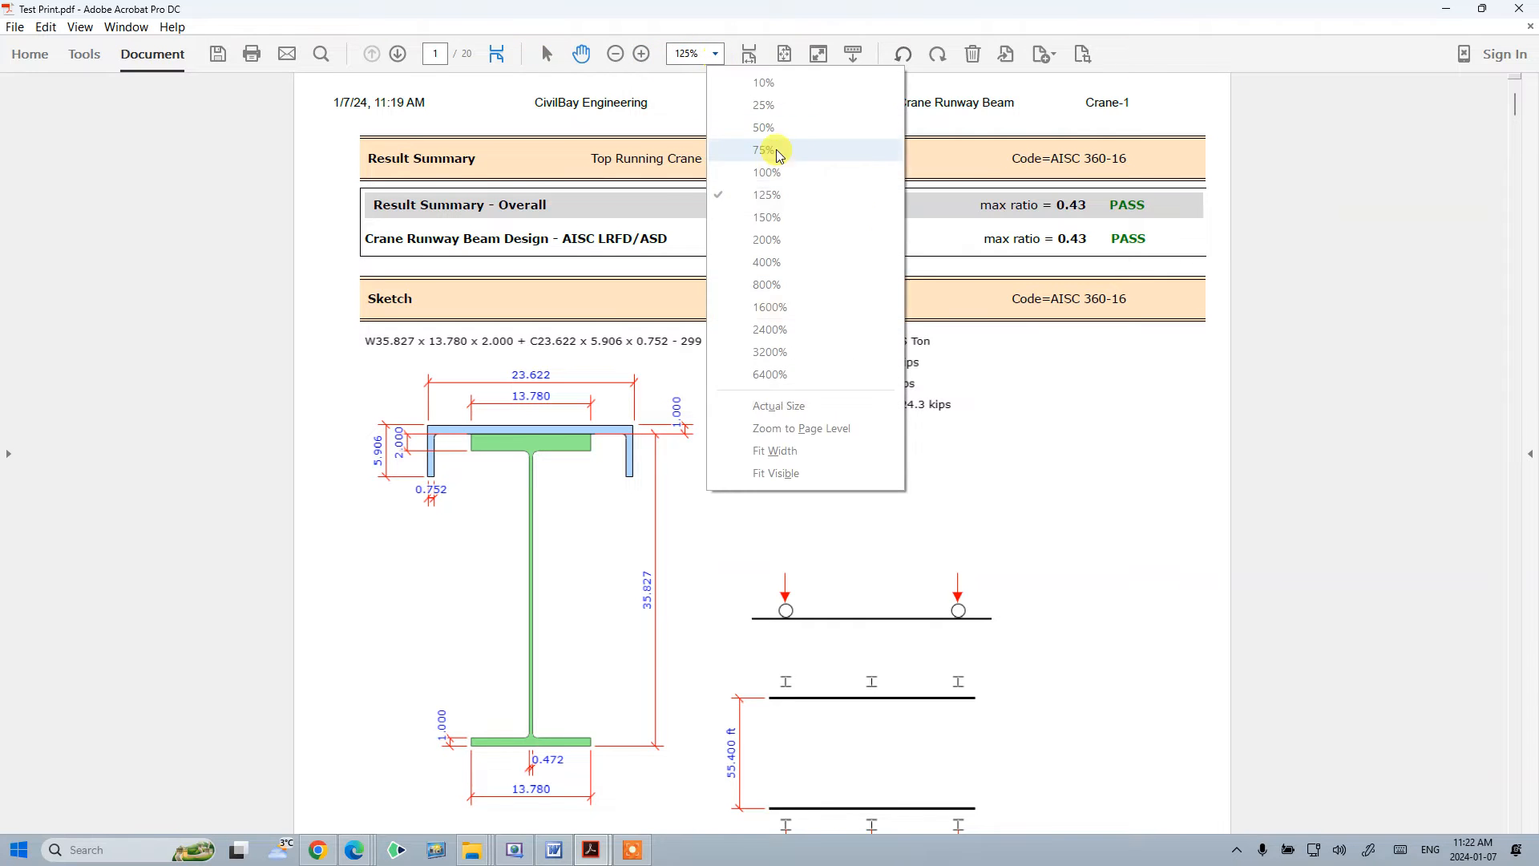
{"action": "left_click", "coordinate": [782, 173]}
{"action": "scroll", "coordinate": [635, 337], "scroll_direction": "down", "scroll_amount": 10}
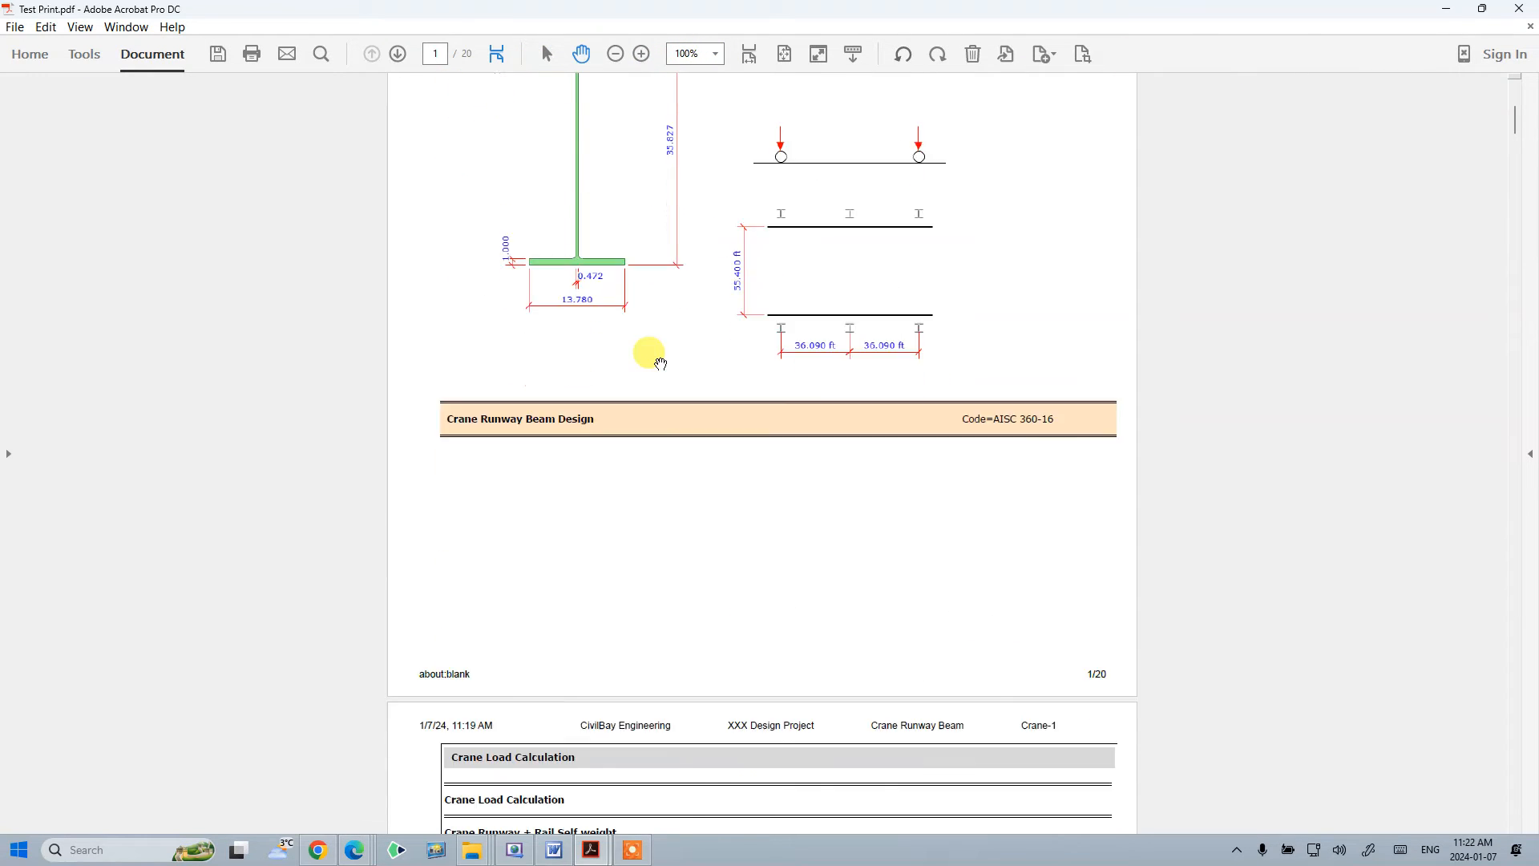
{"action": "scroll", "coordinate": [696, 379], "scroll_direction": "down", "scroll_amount": 5}
{"action": "left_click_drag", "start_coordinate": [1513, 160], "coordinate": [1503, 597]}
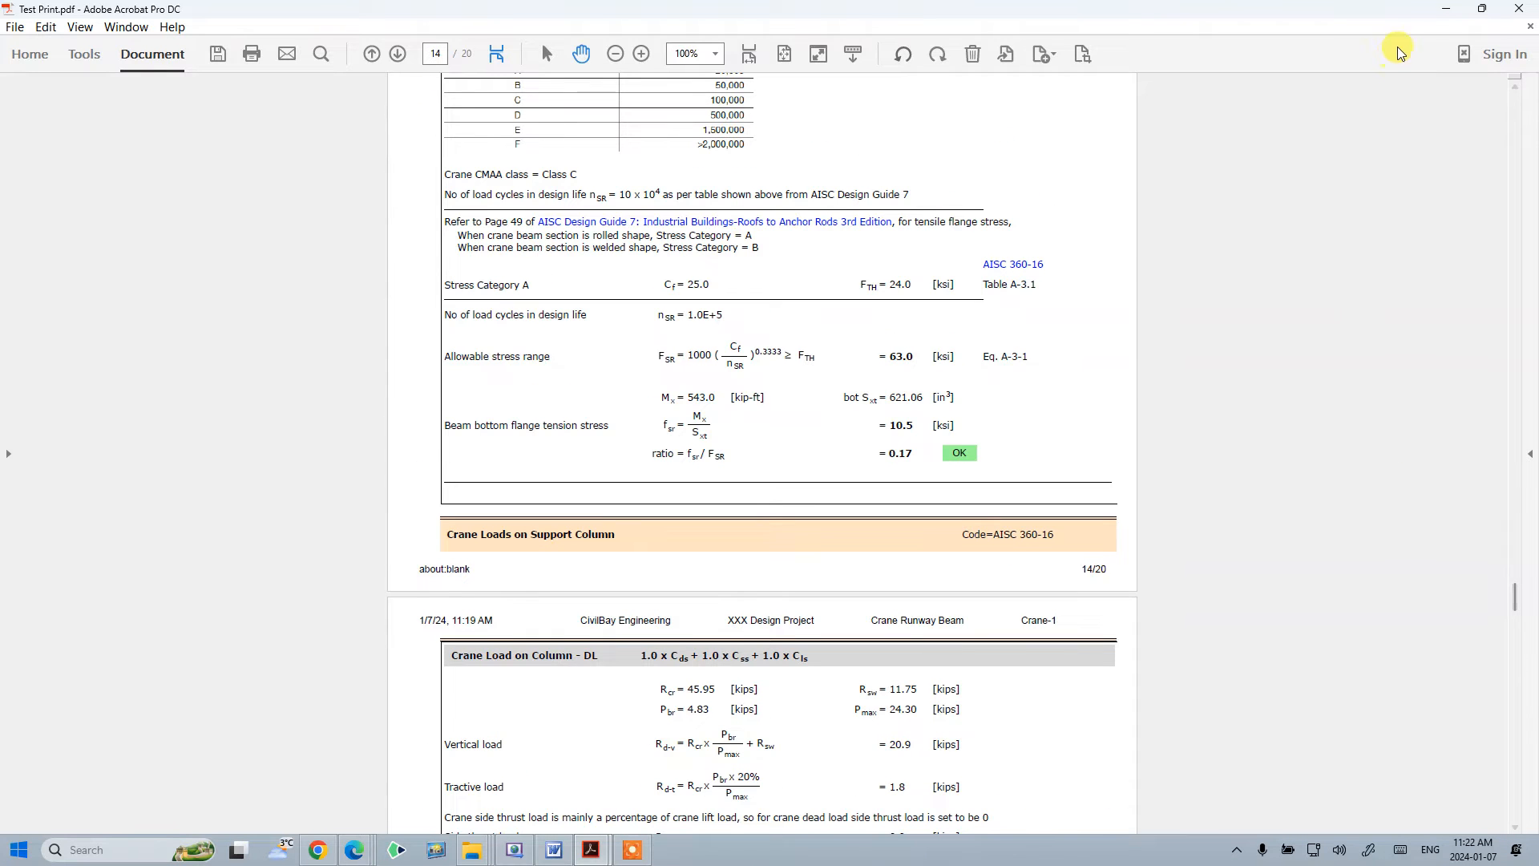
{"action": "left_click", "coordinate": [1520, 16]}
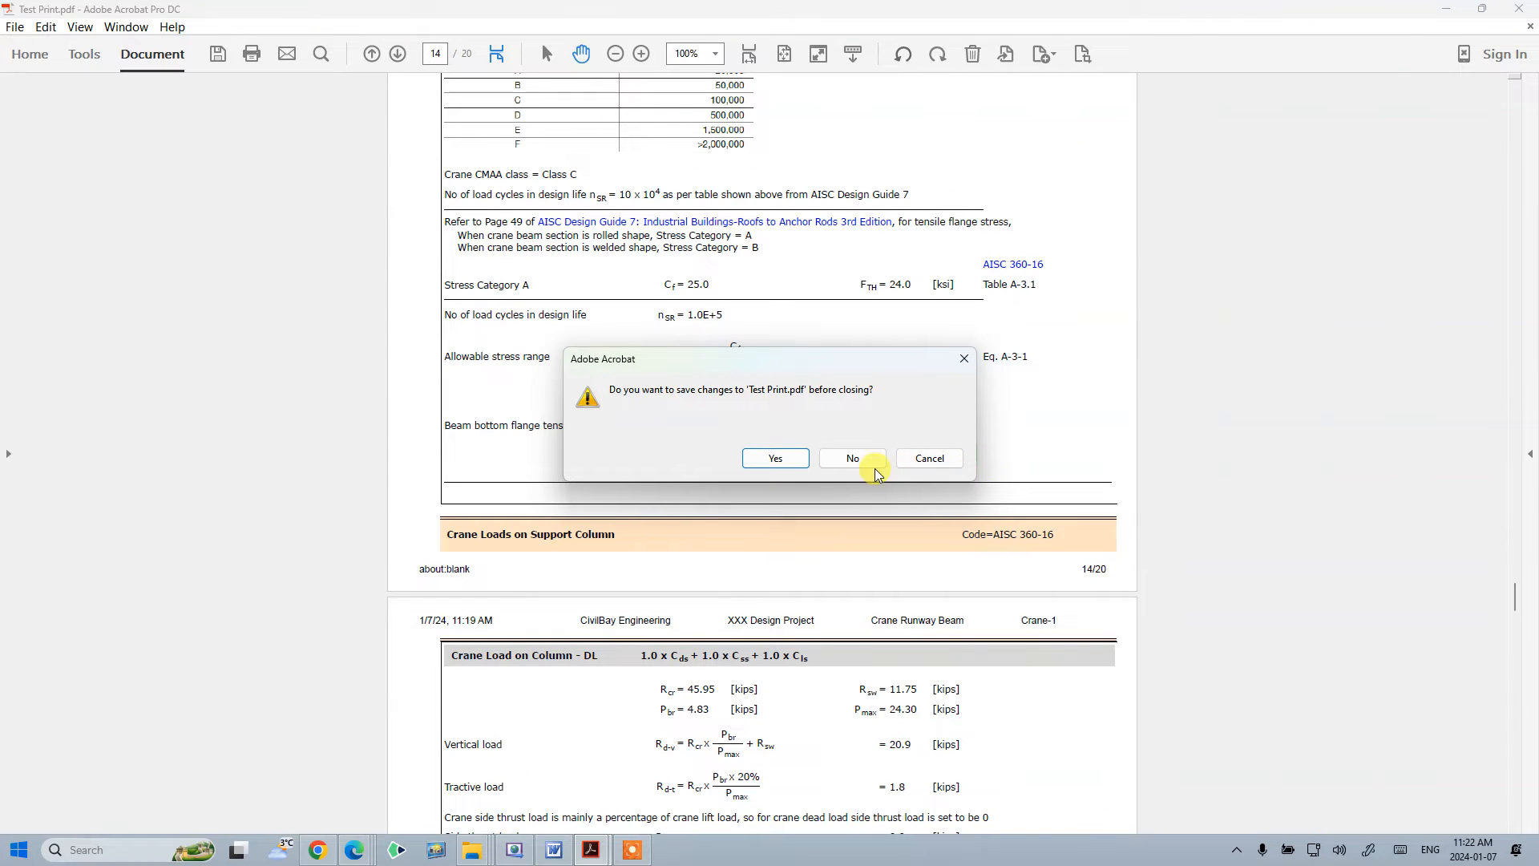
{"action": "left_click", "coordinate": [852, 459]}
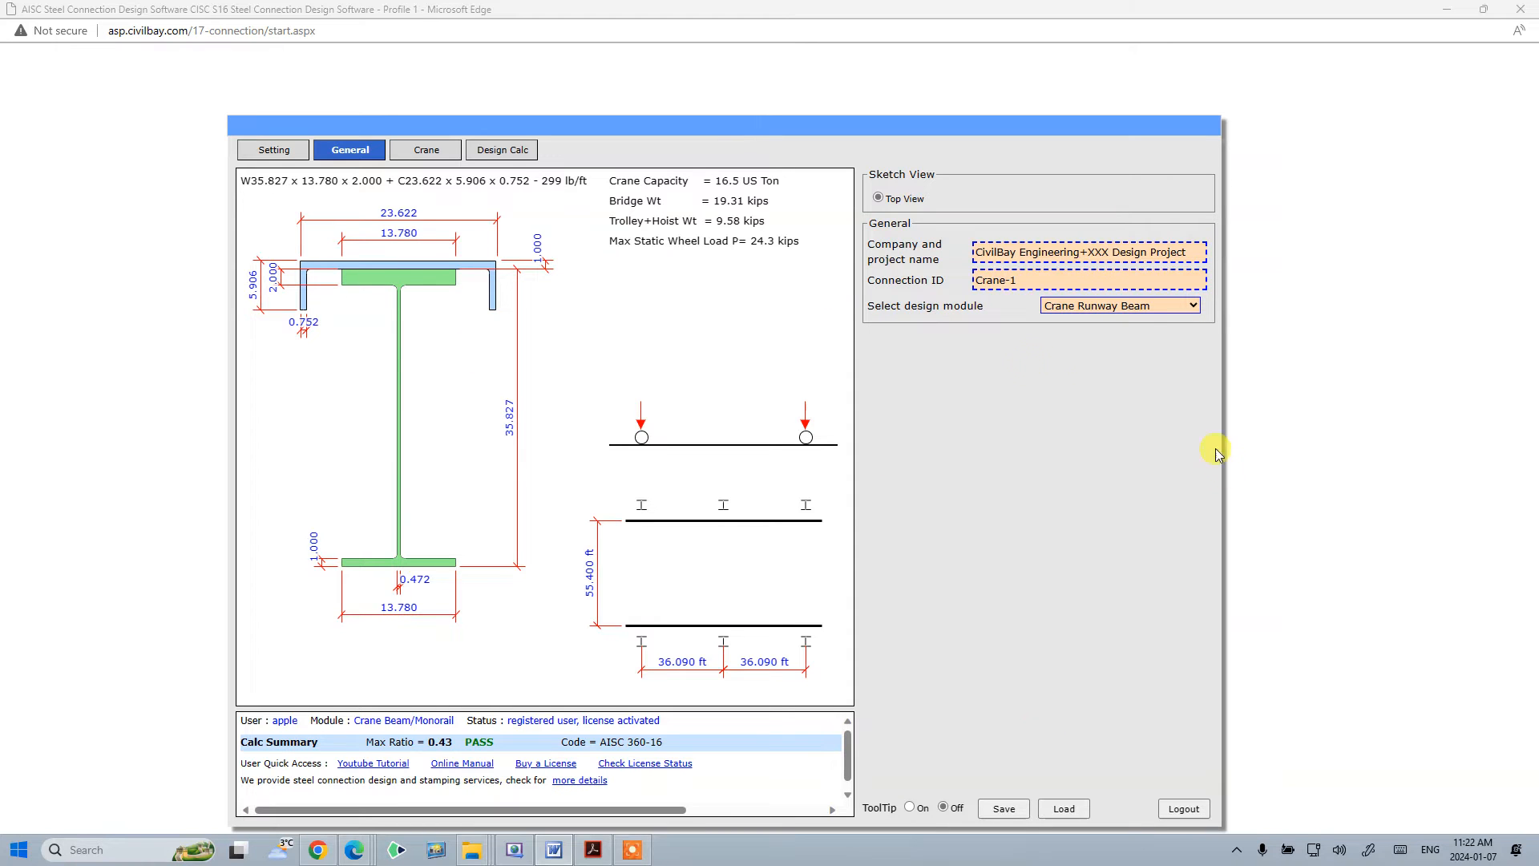
- Open the crane input tab and save the design input file as Crane--Save-1
{"action": "left_click", "coordinate": [425, 150]}
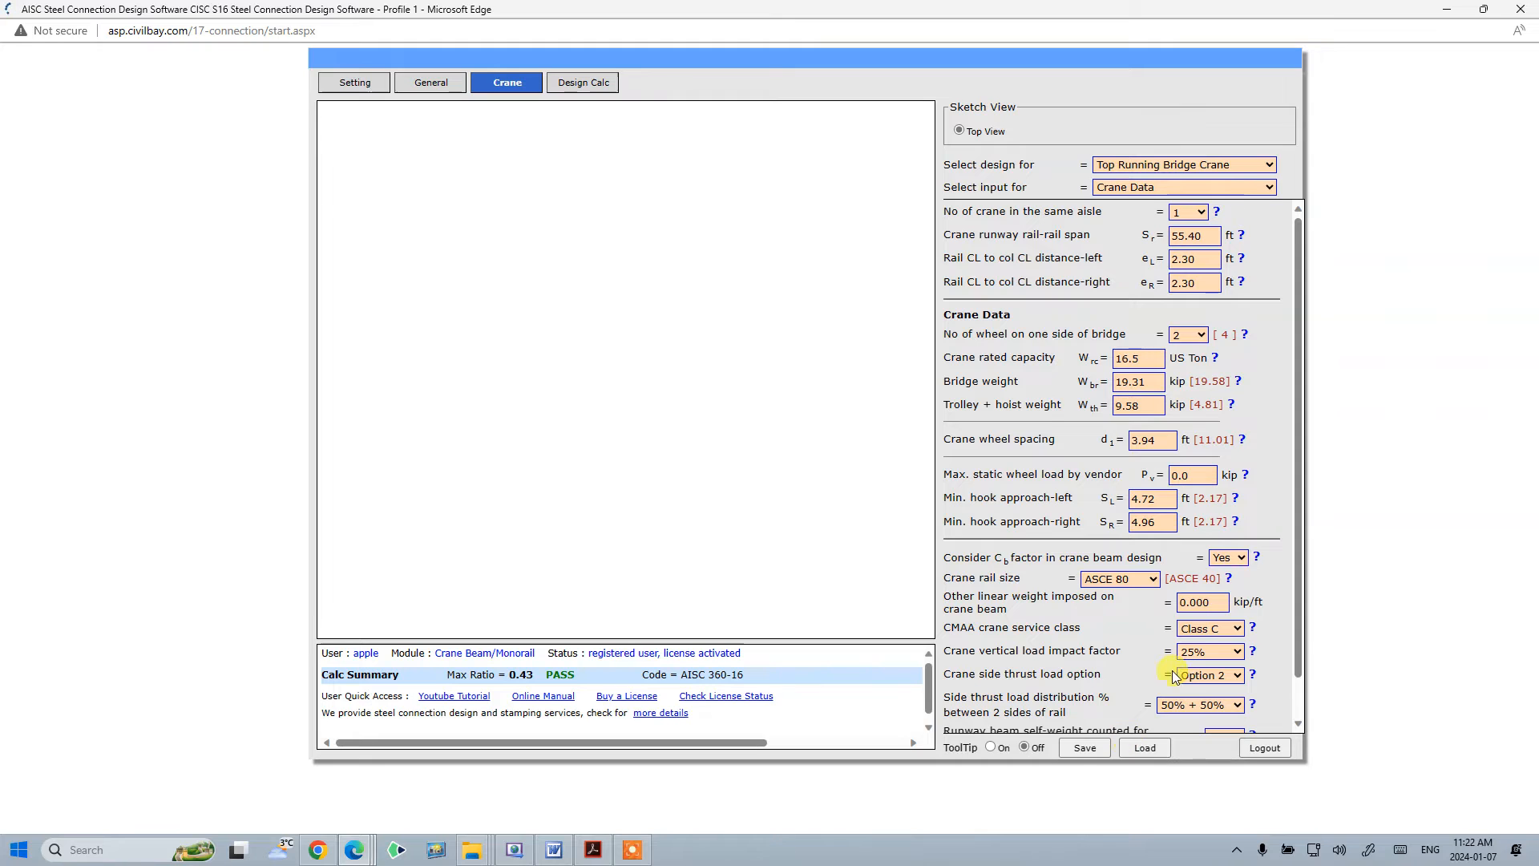
{"action": "scroll", "coordinate": [1299, 665], "scroll_direction": "down", "scroll_amount": 1}
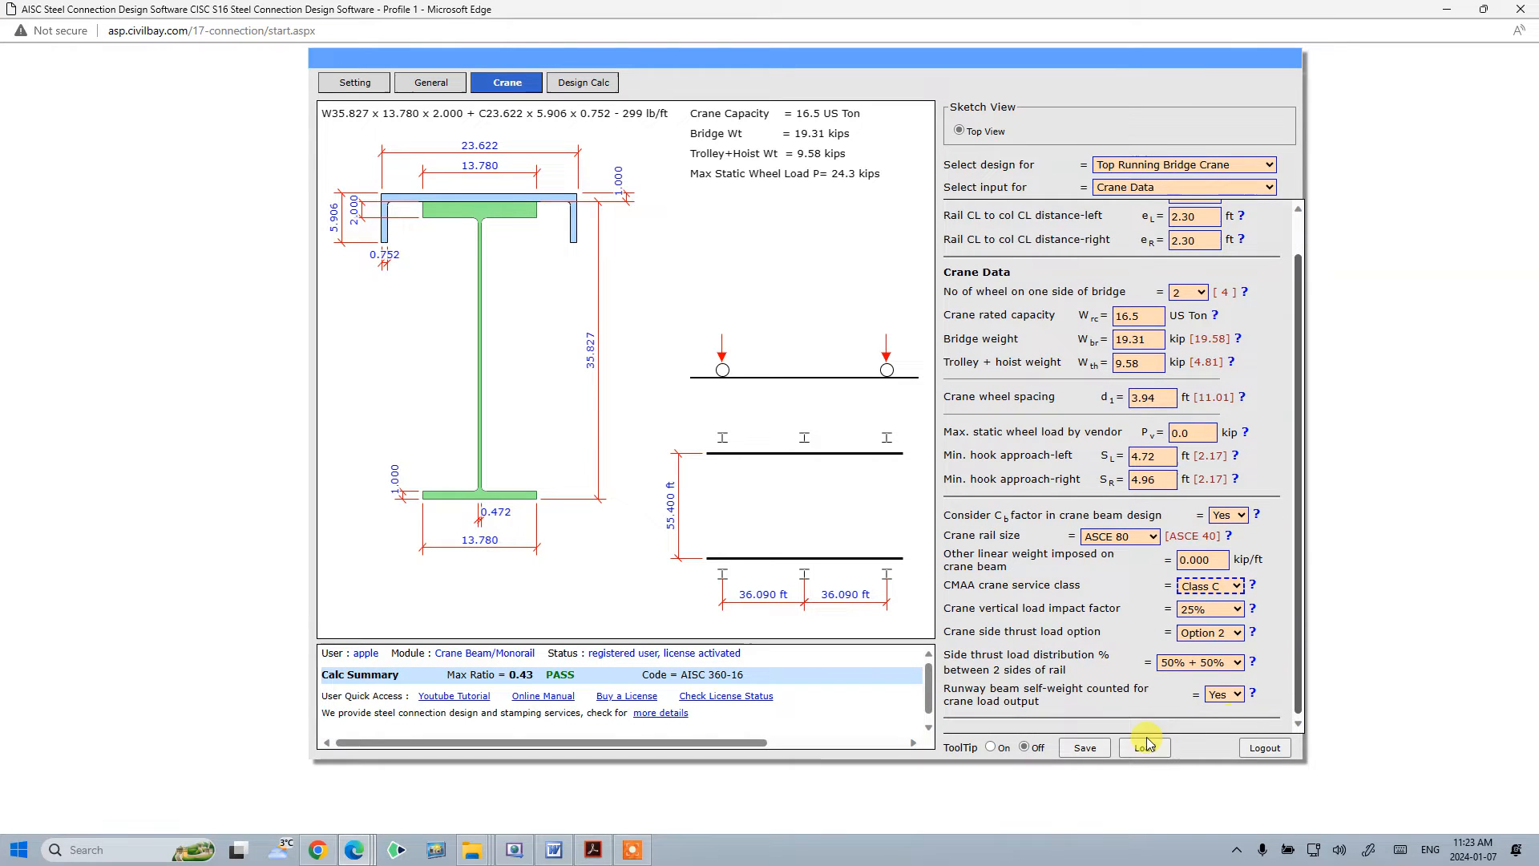
{"action": "left_click", "coordinate": [1090, 748]}
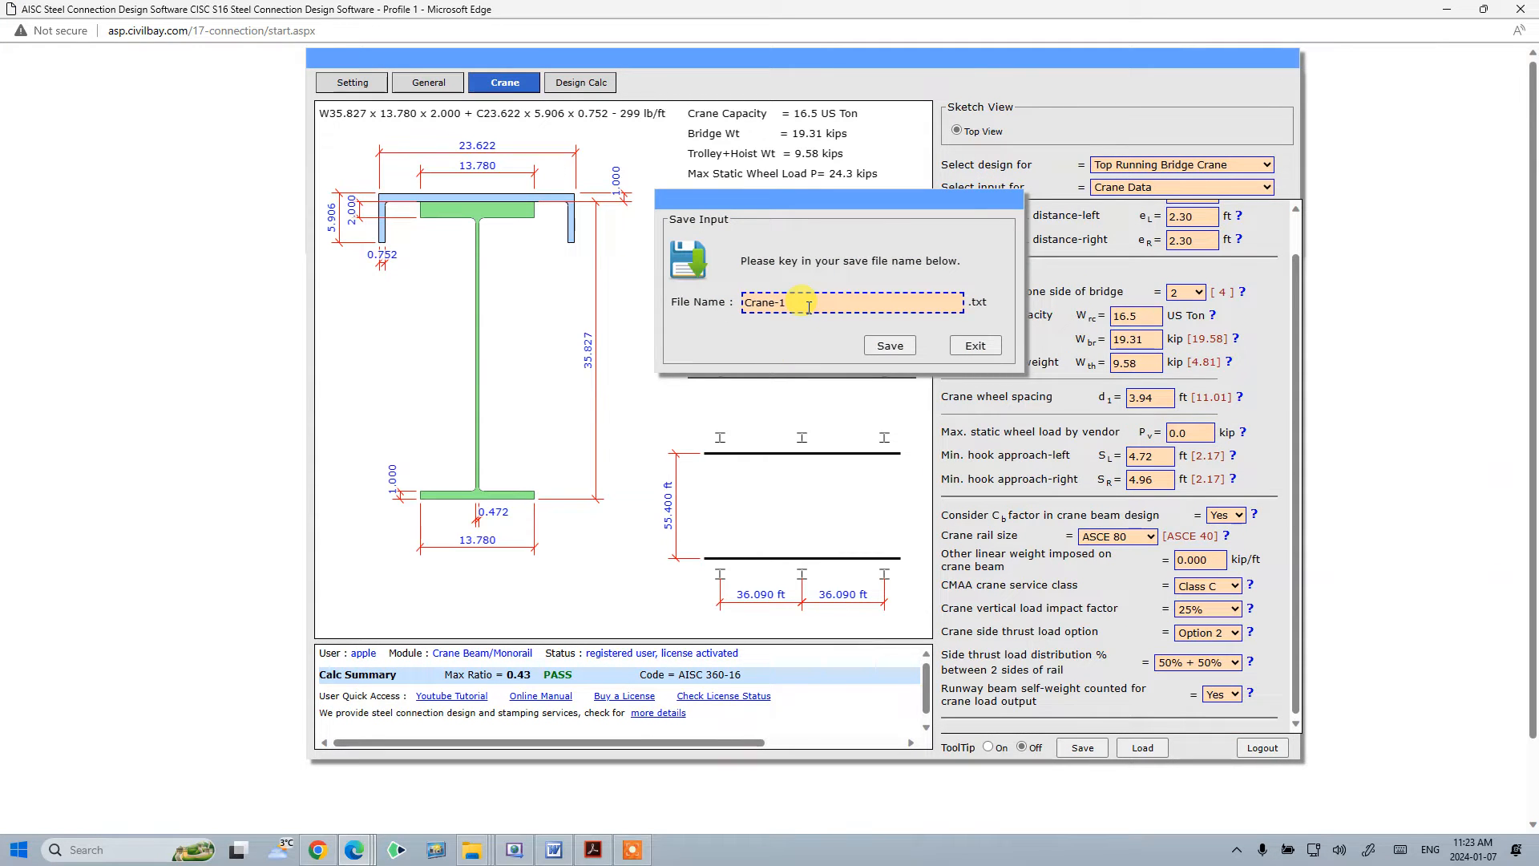
{"action": "key", "text": "BackSpace"}
{"action": "key", "text": "Caps_Lock"}
{"action": "type", "text": "S"}
{"action": "key", "text": "Caps_Lock"}
{"action": "left_click", "coordinate": [883, 344]}
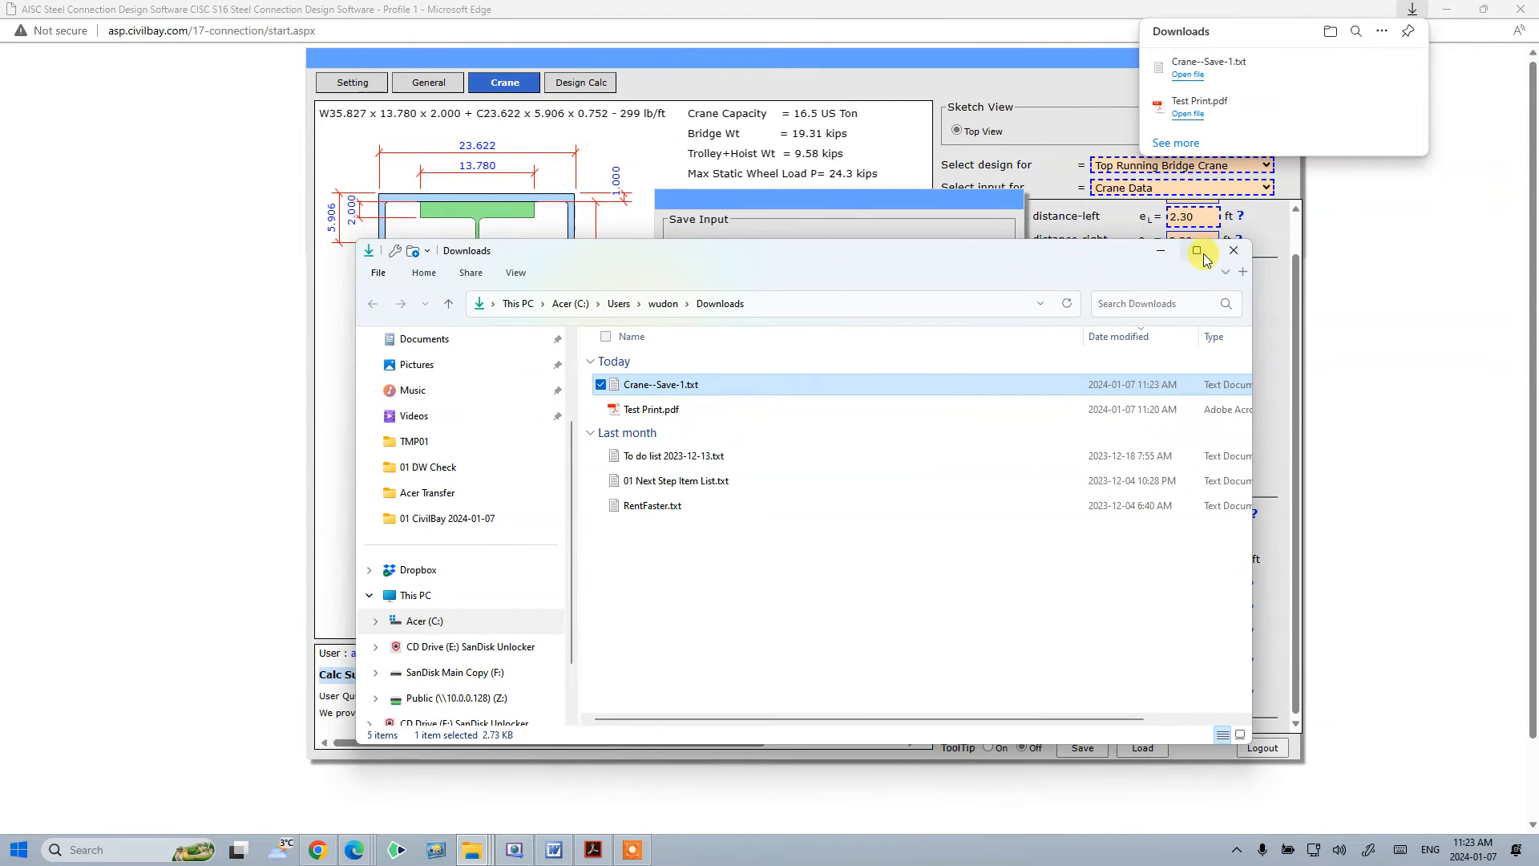
- Inspect the saved input file in the Downloads folder and exit the save input dialog
{"action": "left_click", "coordinate": [1200, 253]}
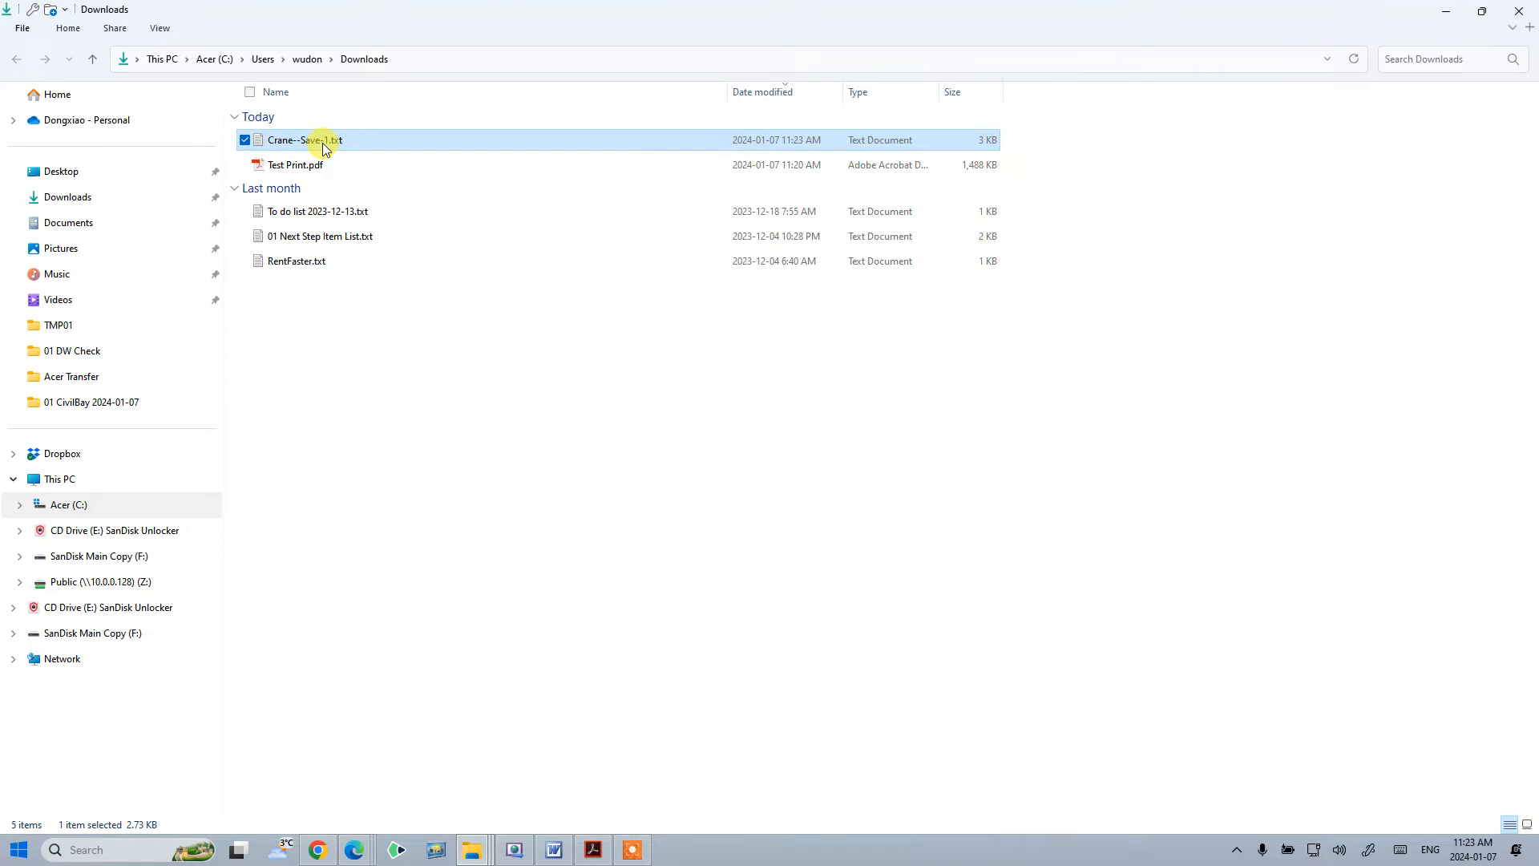
{"action": "left_click_drag", "start_coordinate": [745, 8], "coordinate": [811, 0]}
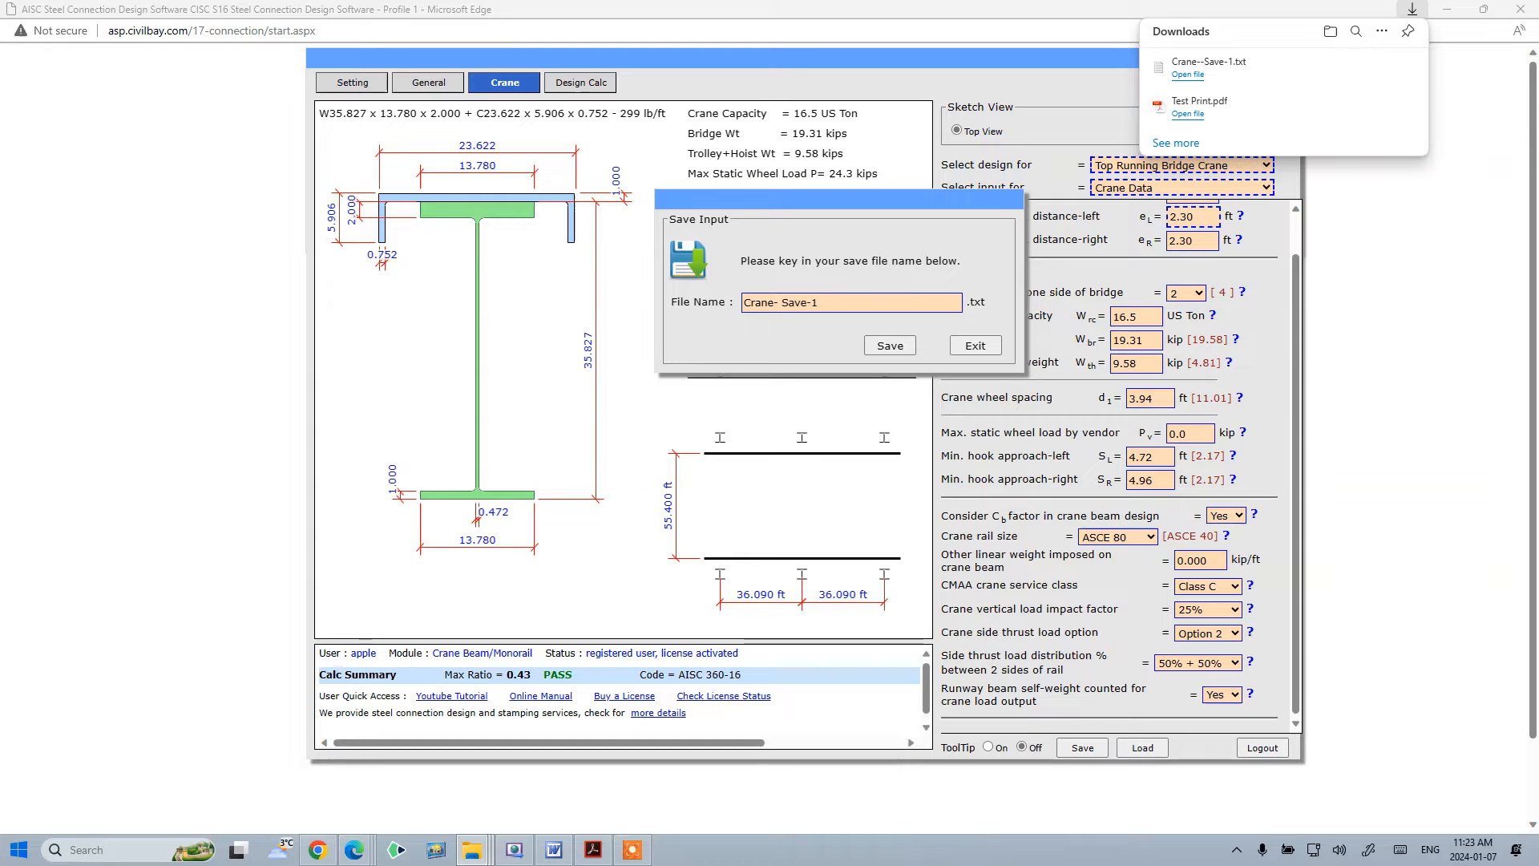
{"action": "left_click", "coordinate": [974, 345]}
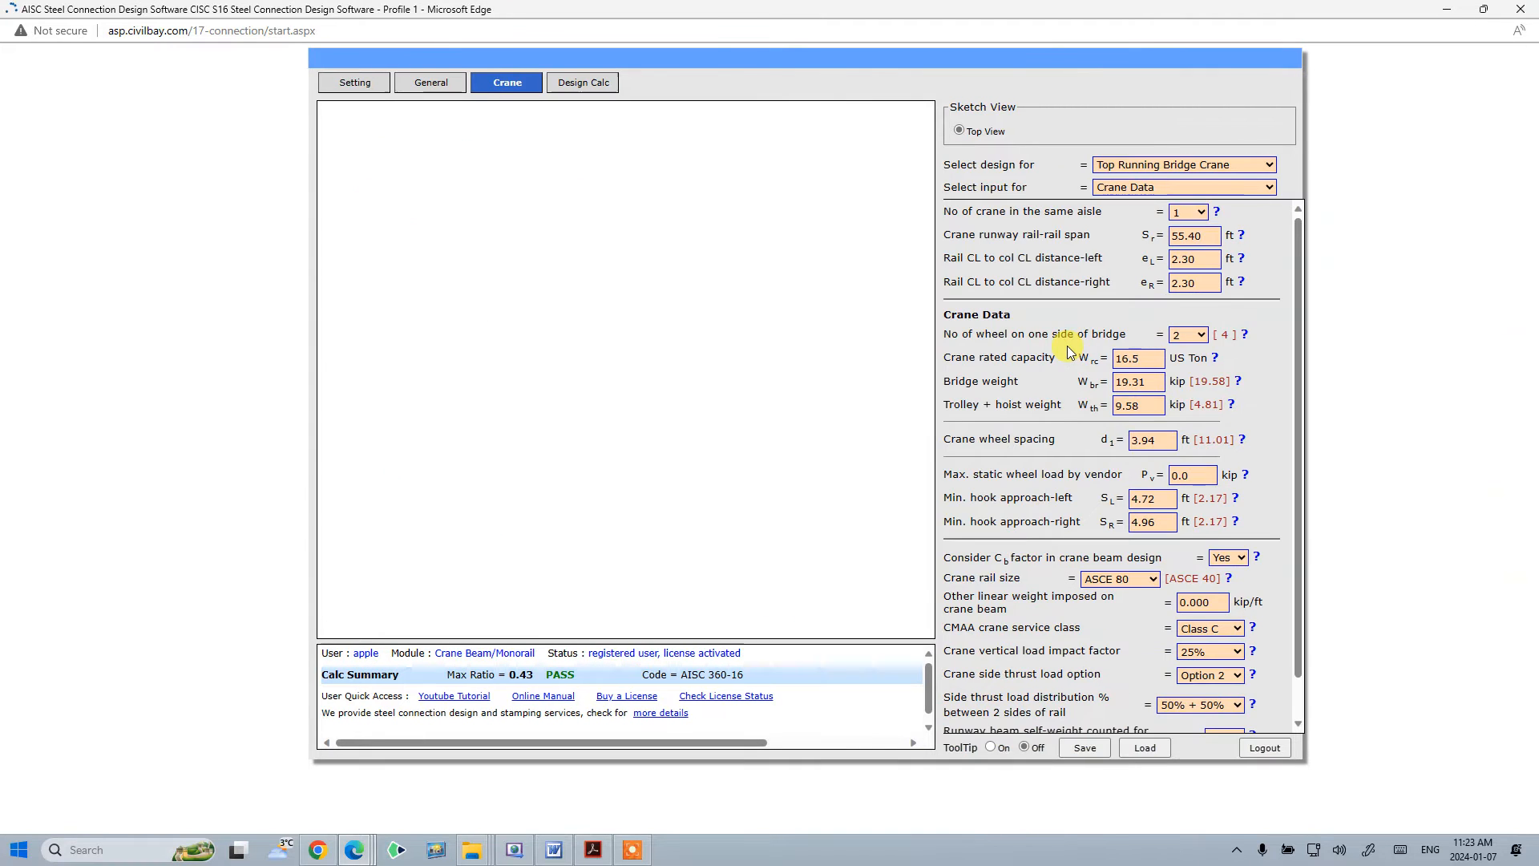
- Check the Downloads folder for the saved crane input file, then return to the design program
{"action": "scroll", "coordinate": [1070, 353], "scroll_direction": "down", "scroll_amount": 1}
{"action": "left_click_drag", "start_coordinate": [1538, 132], "coordinate": [776, 127]}
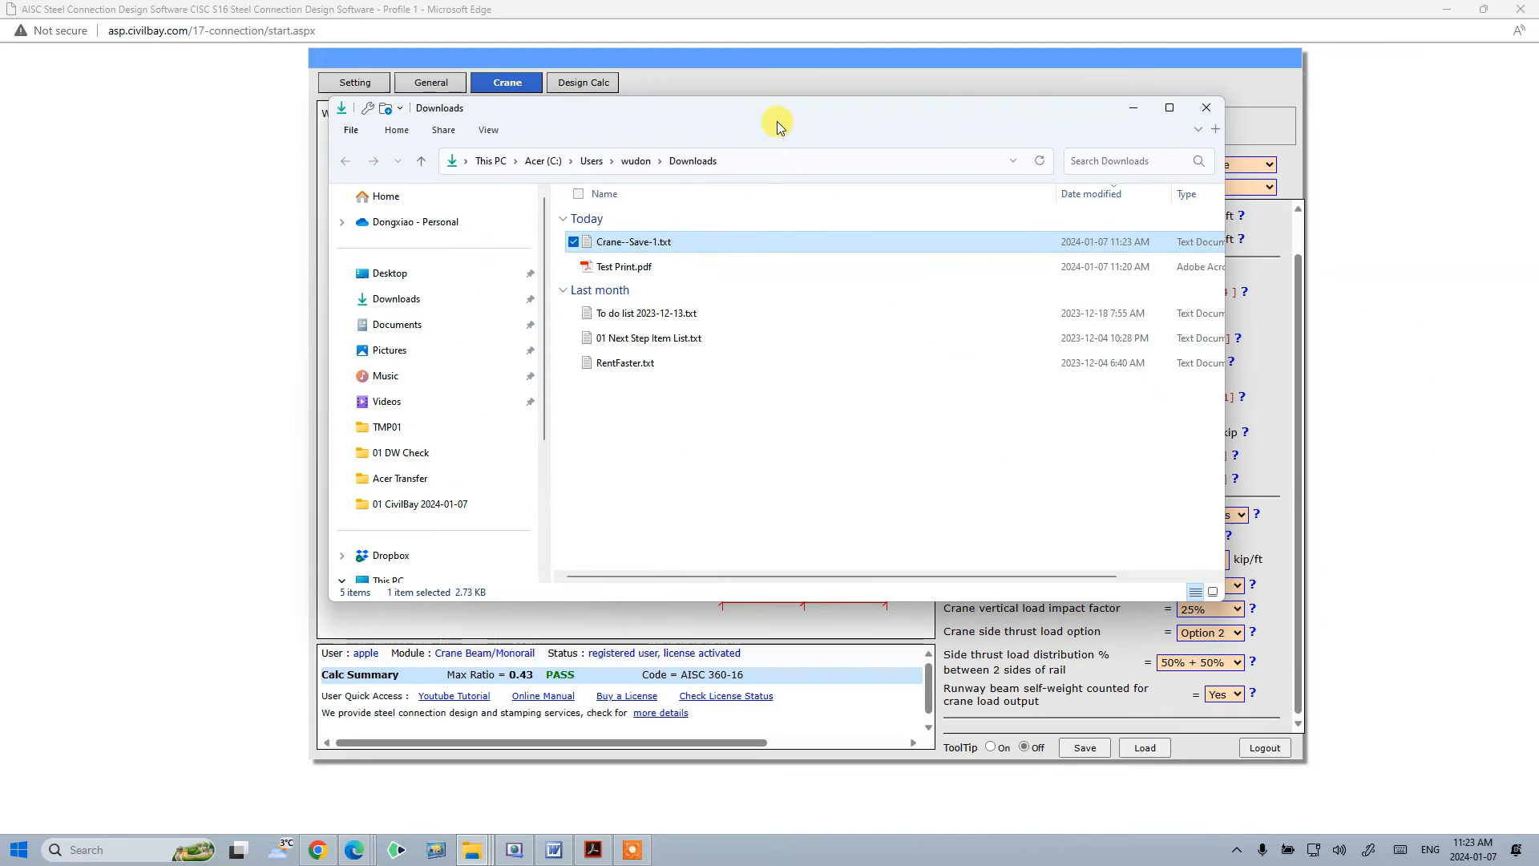
{"action": "left_click", "coordinate": [857, 78]}
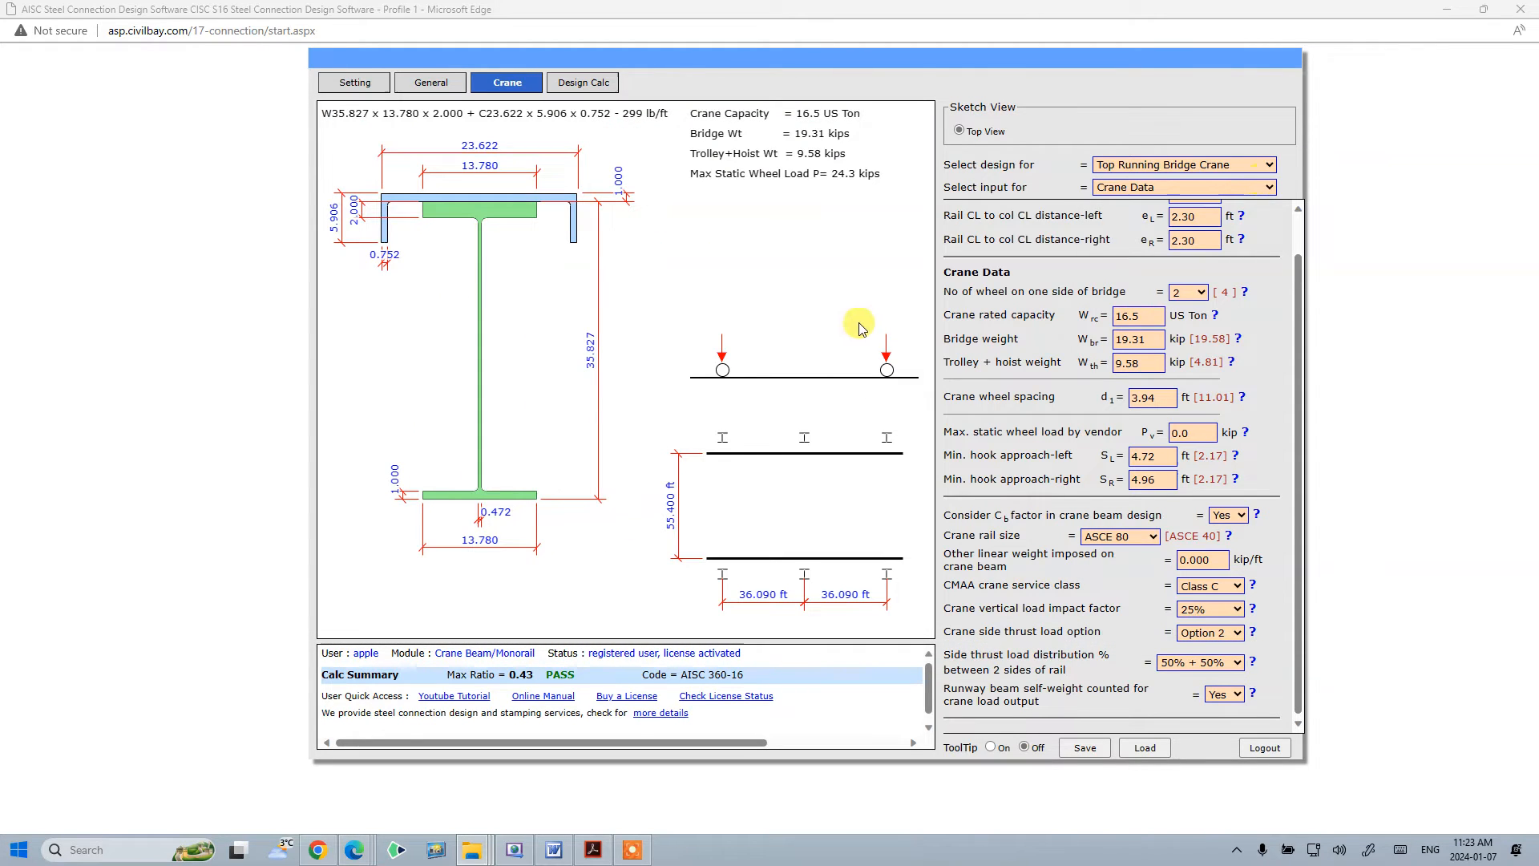
- Switch to the runway beam section inputs and change the runway beam section type to W Shape Only
{"action": "scroll", "coordinate": [1213, 314], "scroll_direction": "up", "scroll_amount": 2}
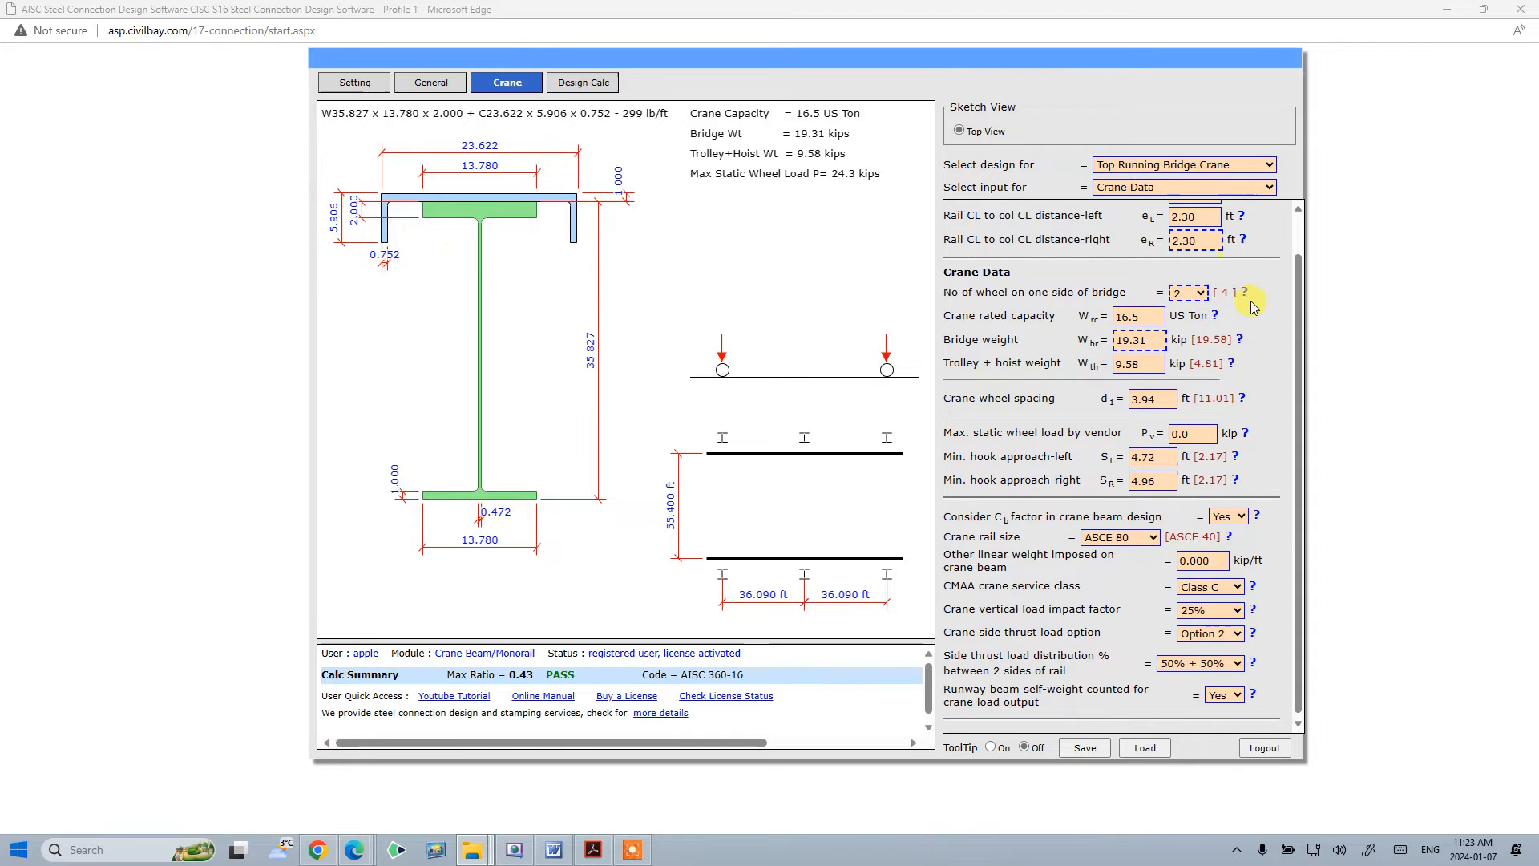
{"action": "left_click", "coordinate": [1211, 188]}
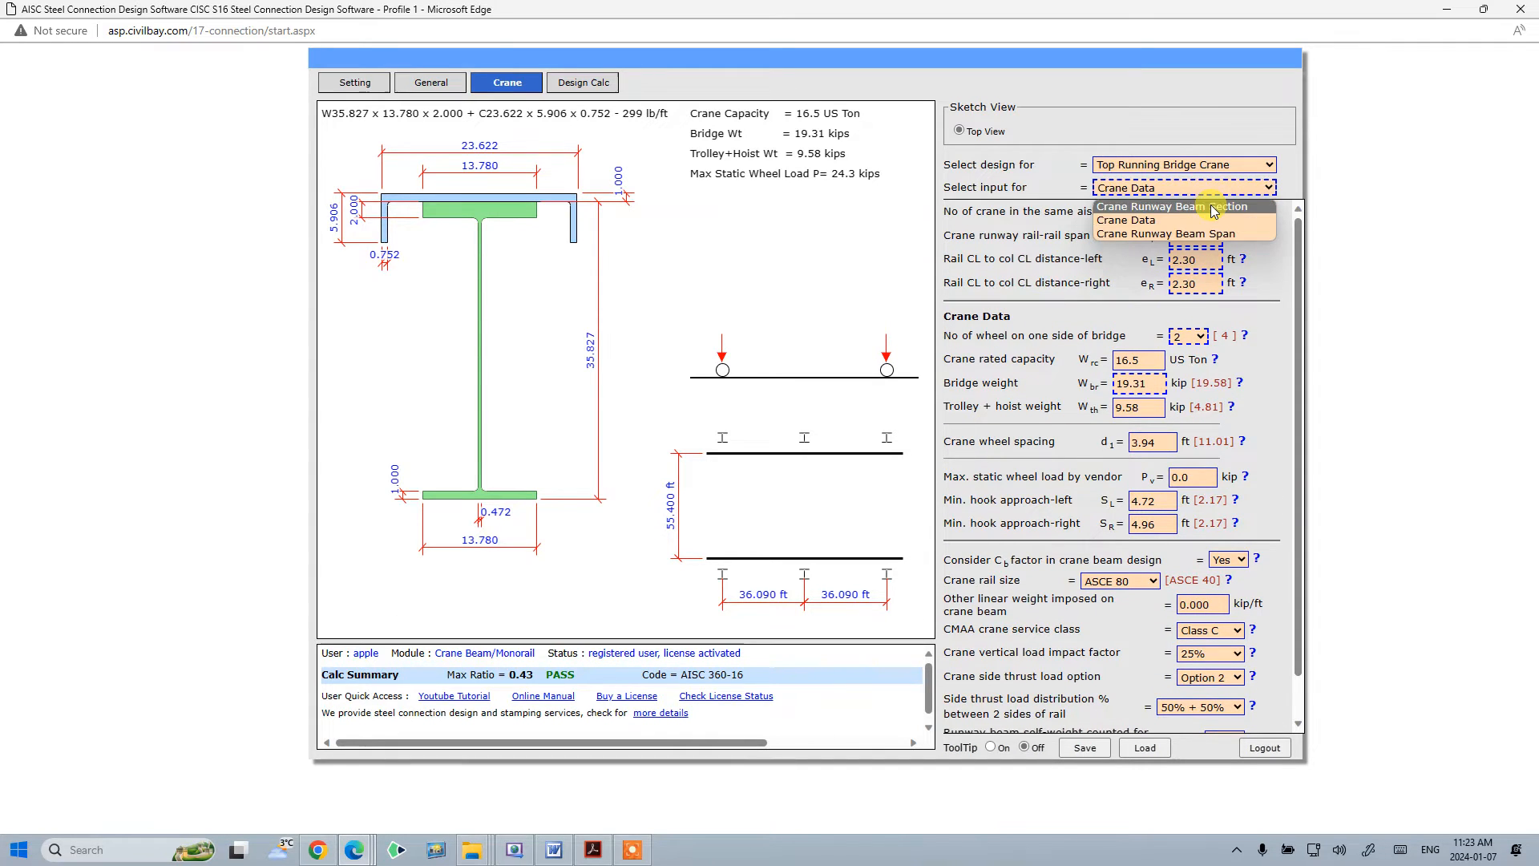
{"action": "left_click", "coordinate": [1210, 207]}
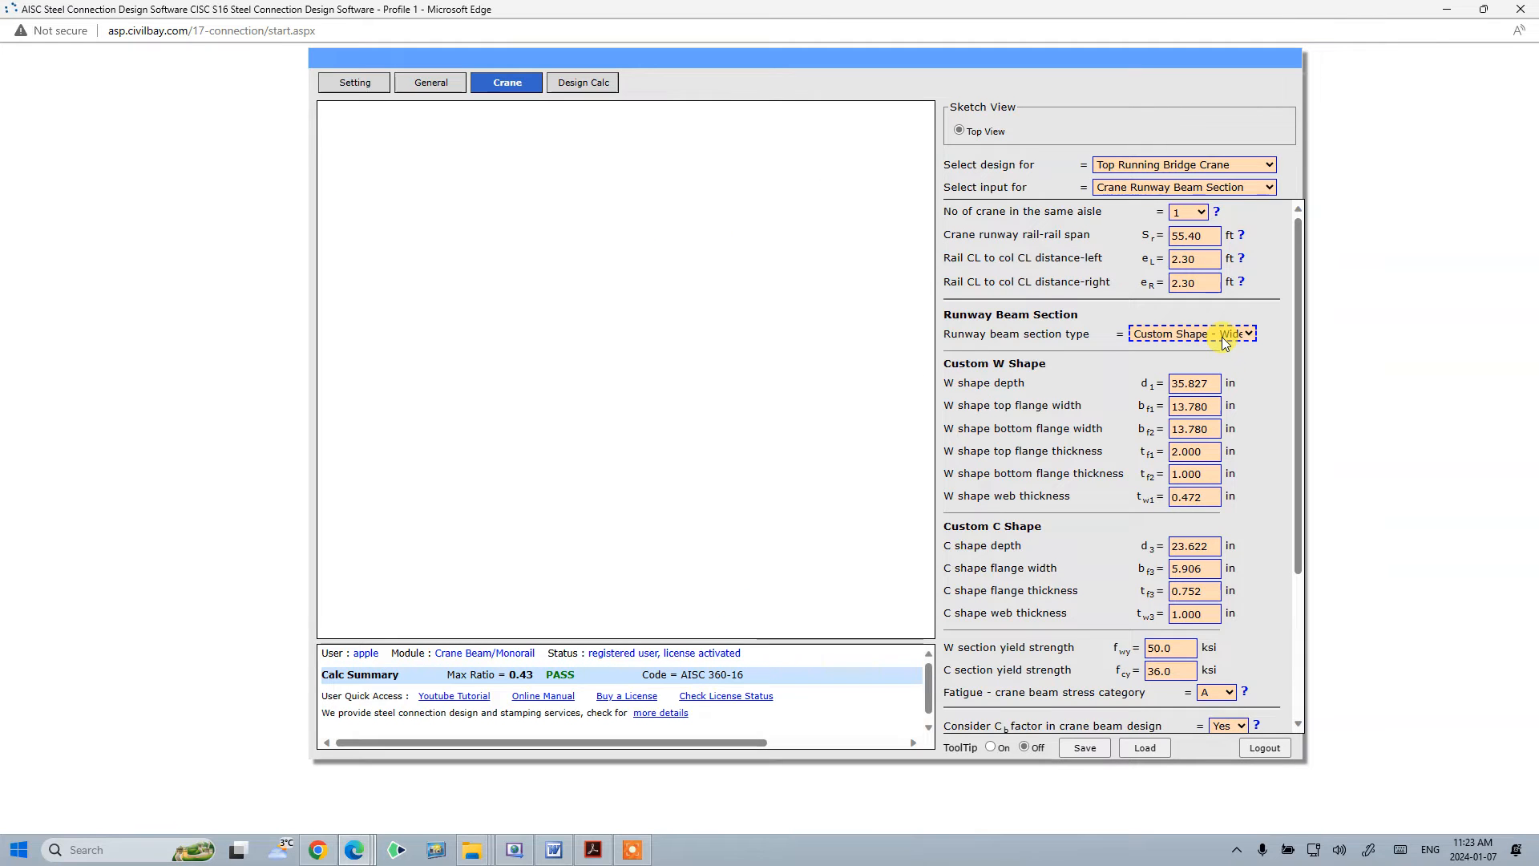
{"action": "left_click", "coordinate": [1222, 336]}
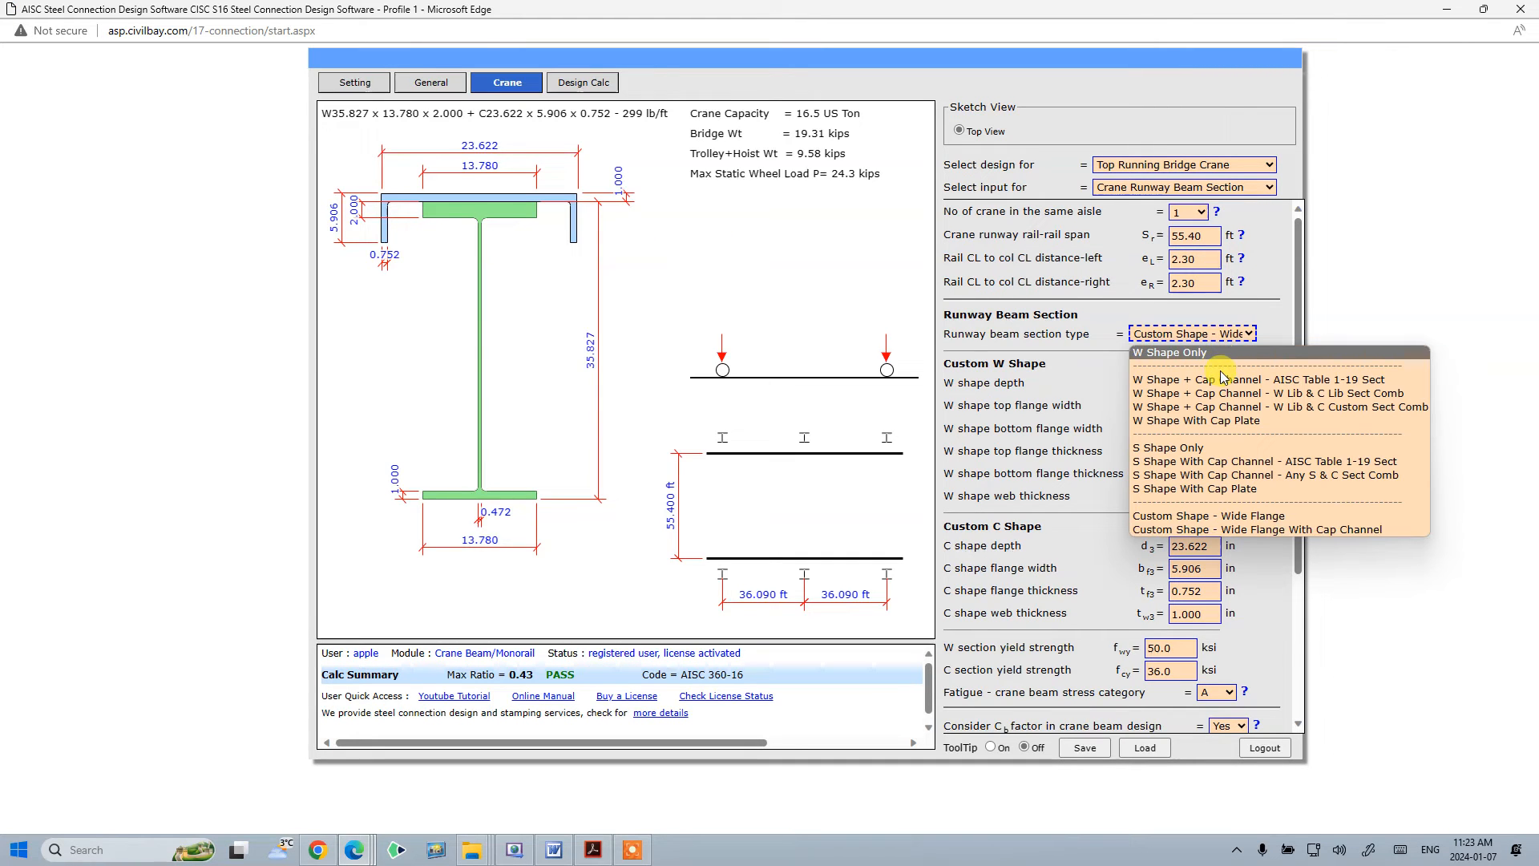
{"action": "left_click", "coordinate": [1219, 354]}
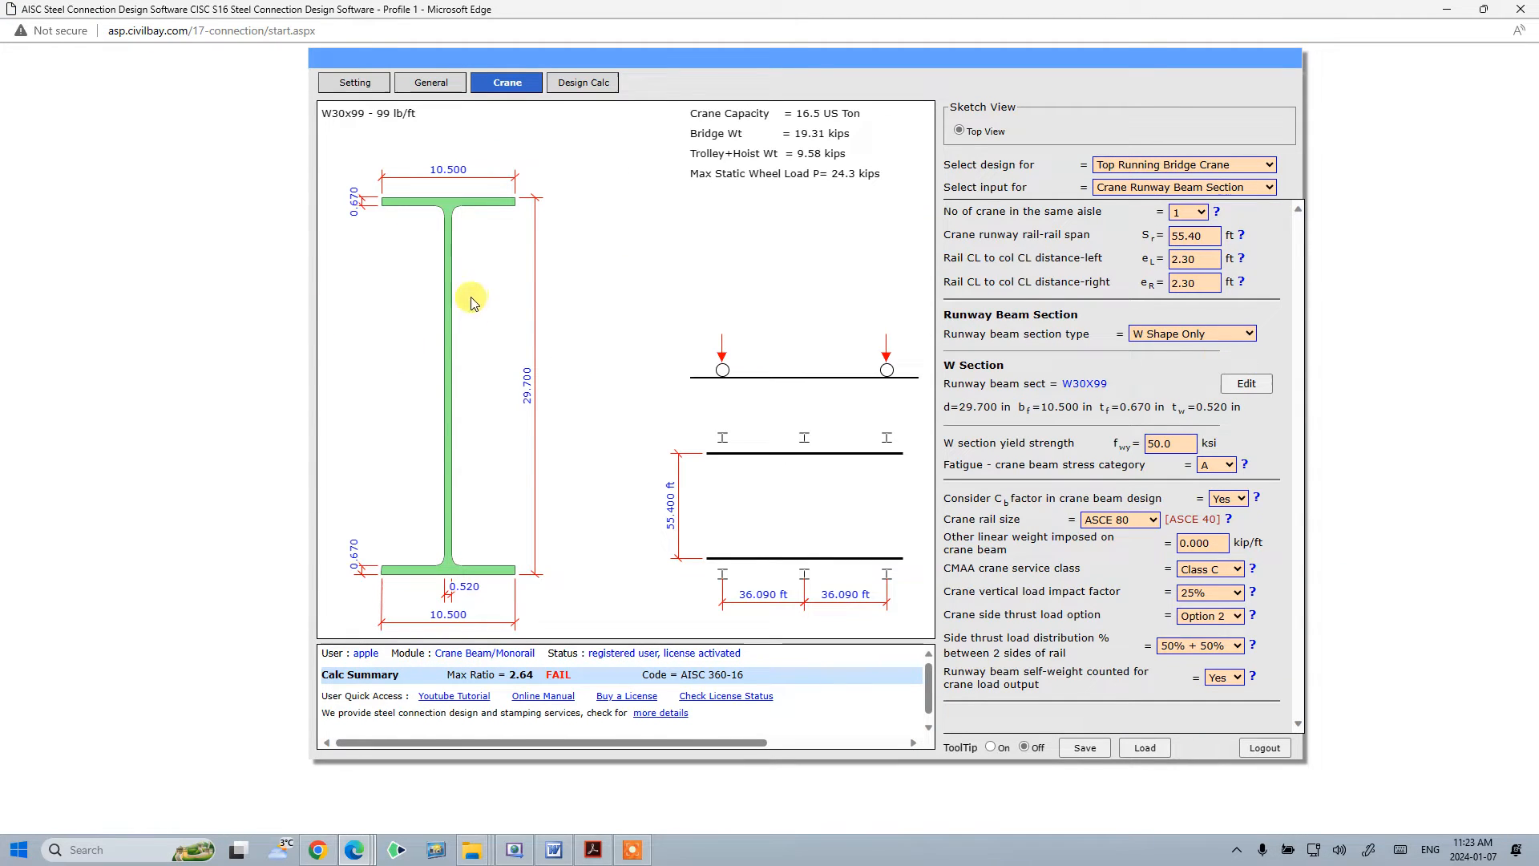
{"action": "left_click", "coordinate": [1225, 678]}
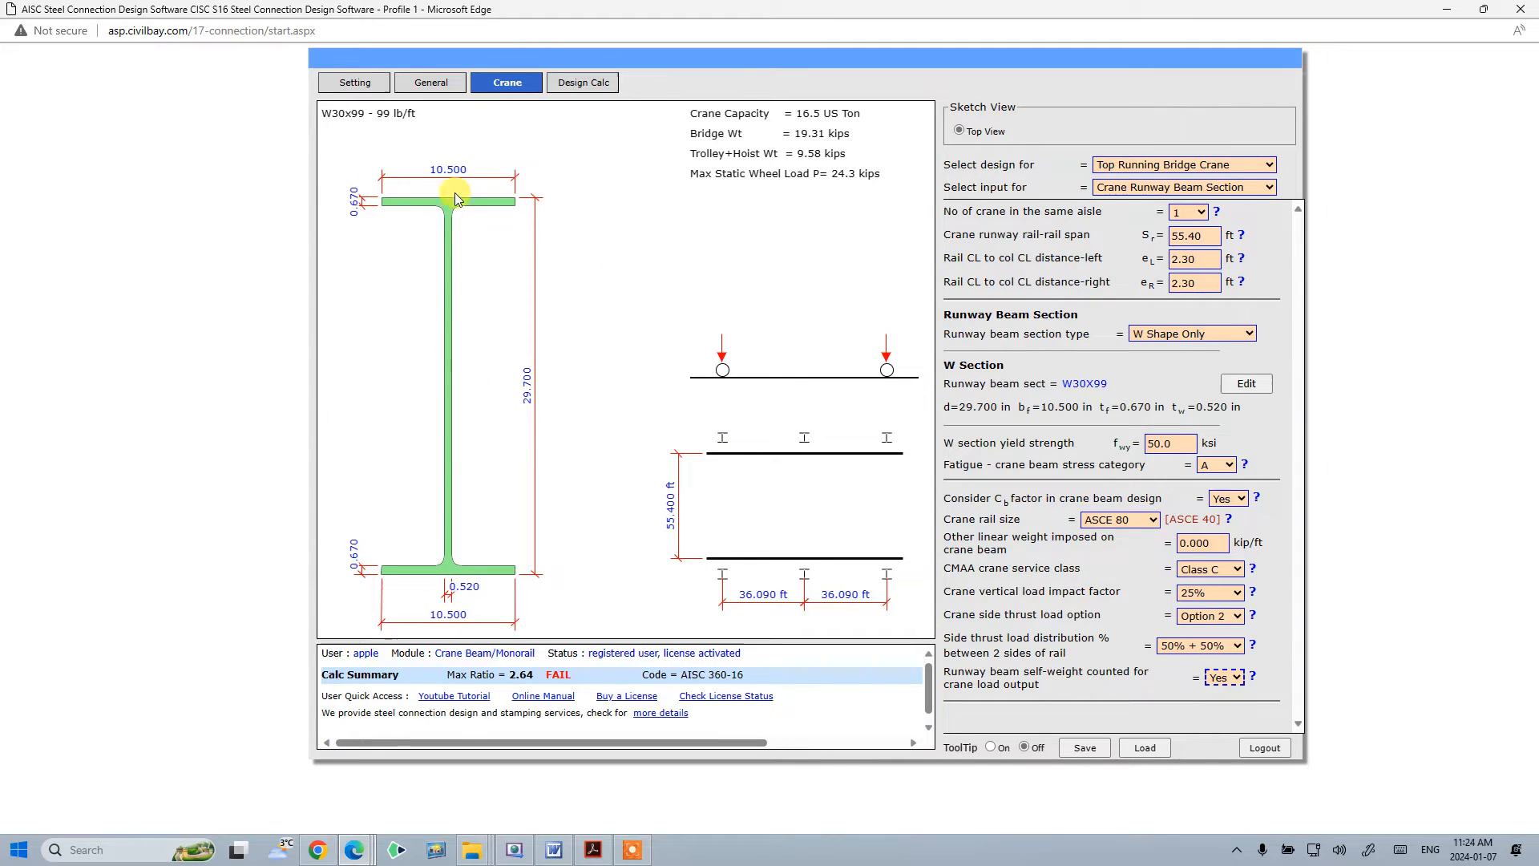
{"action": "left_click", "coordinate": [1086, 746]}
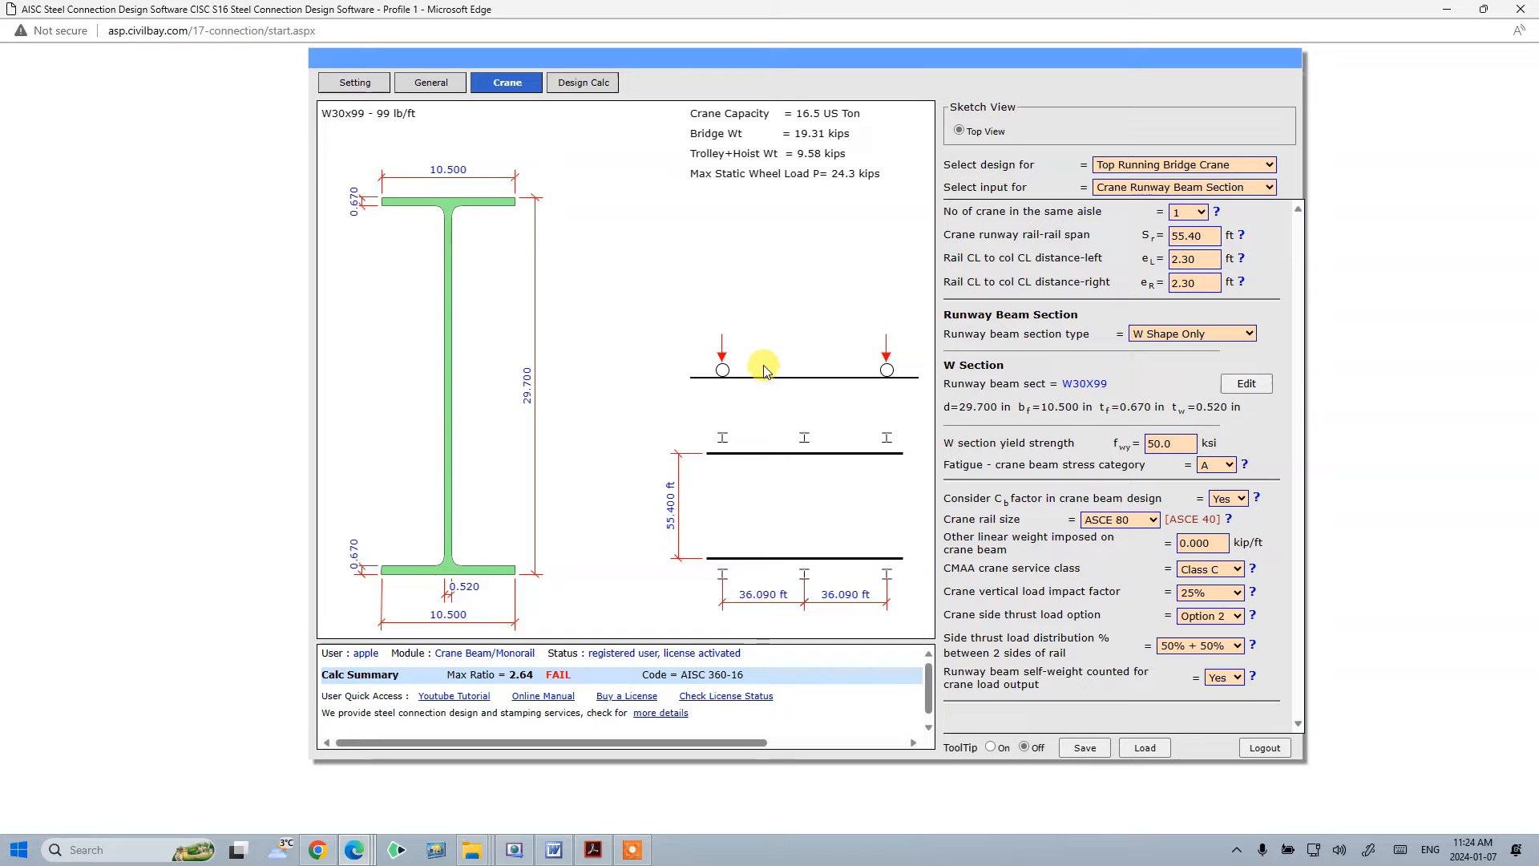
- Load the saved input file Crane--Save-1.txt from the Downloads folder
{"action": "left_click", "coordinate": [1142, 748]}
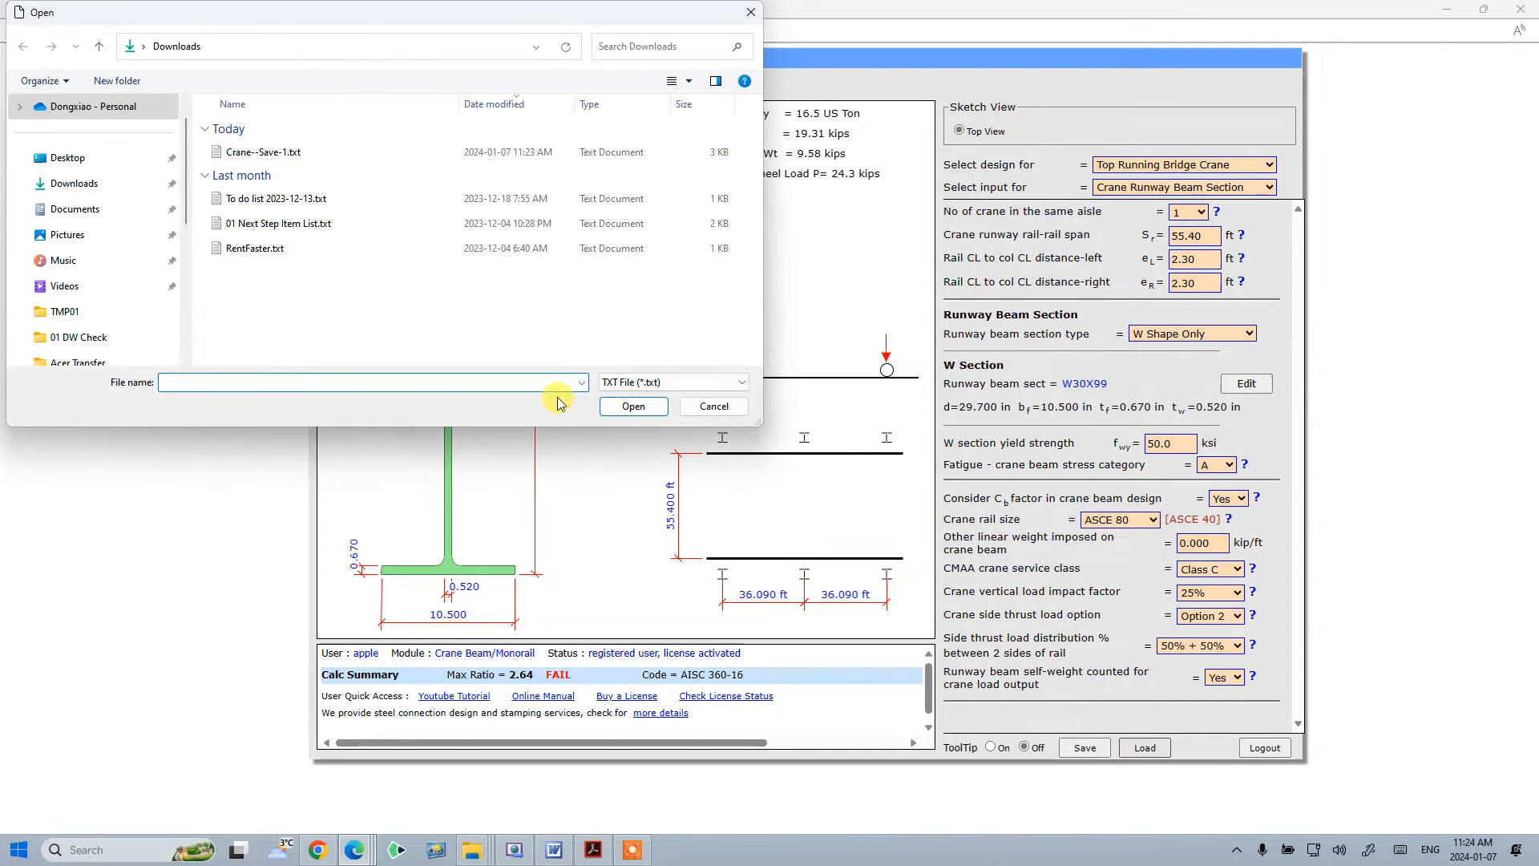
{"action": "left_click", "coordinate": [255, 152]}
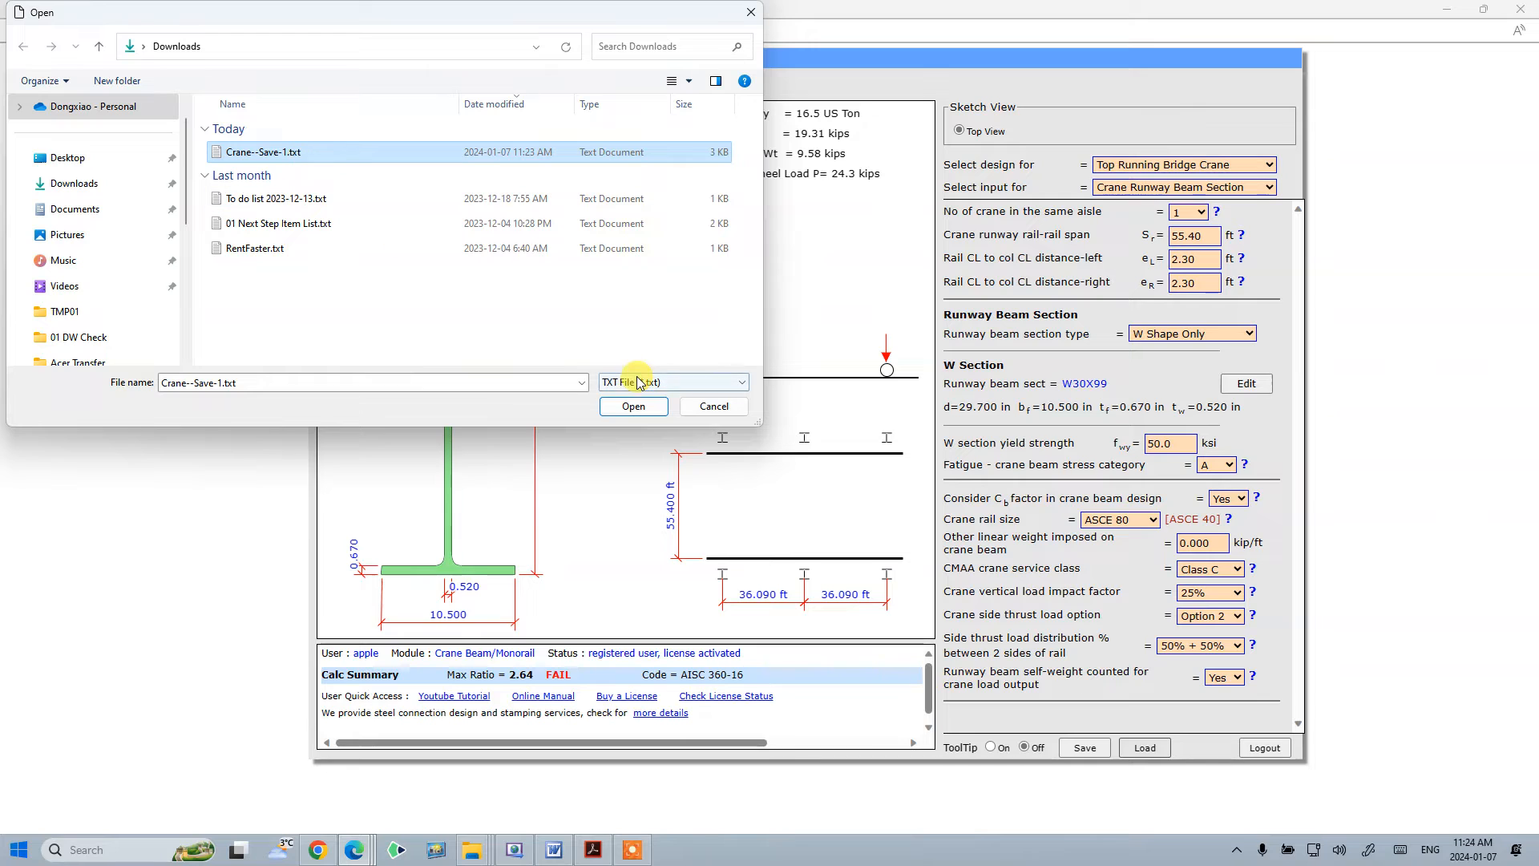
{"action": "left_click", "coordinate": [642, 408]}
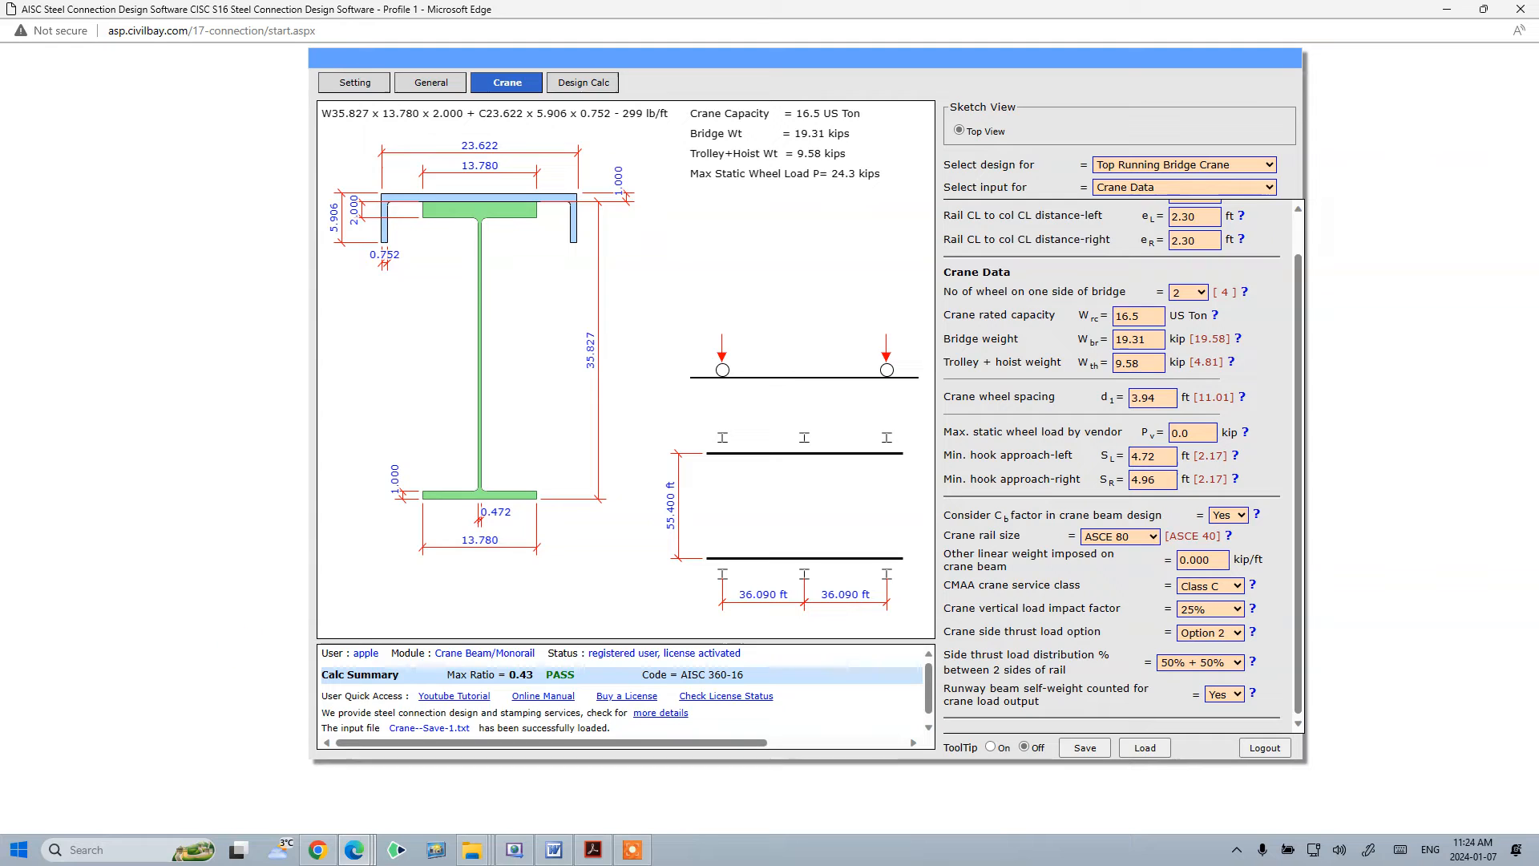
- Change the design module on the General tab to Concrete Anchorage
{"action": "key", "text": "alt+Tab"}
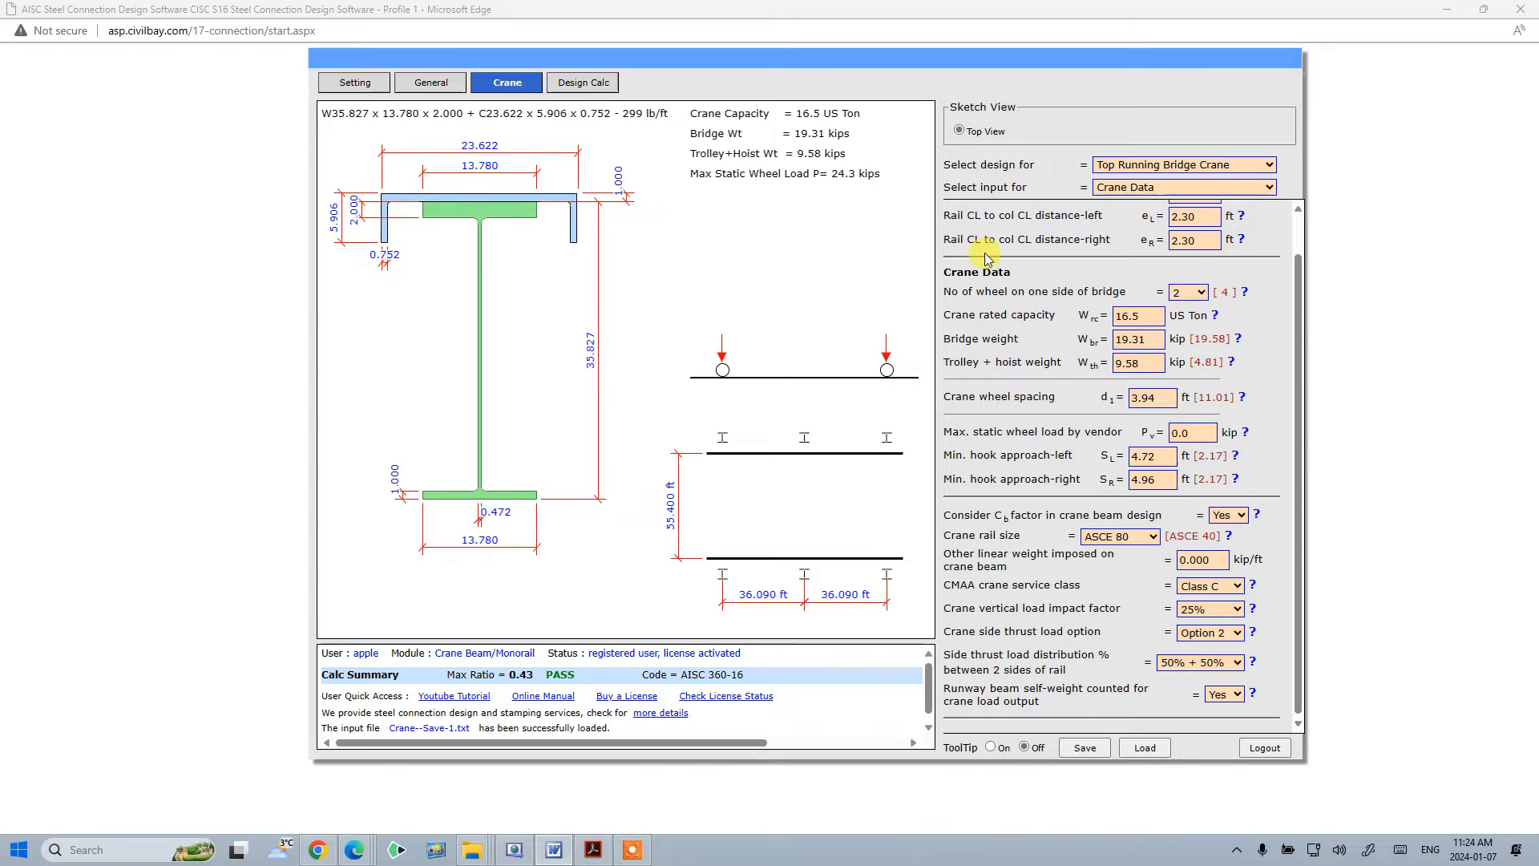
{"action": "scroll", "coordinate": [986, 257], "scroll_direction": "up", "scroll_amount": 1}
{"action": "left_click_drag", "start_coordinate": [1299, 281], "coordinate": [1298, 229]}
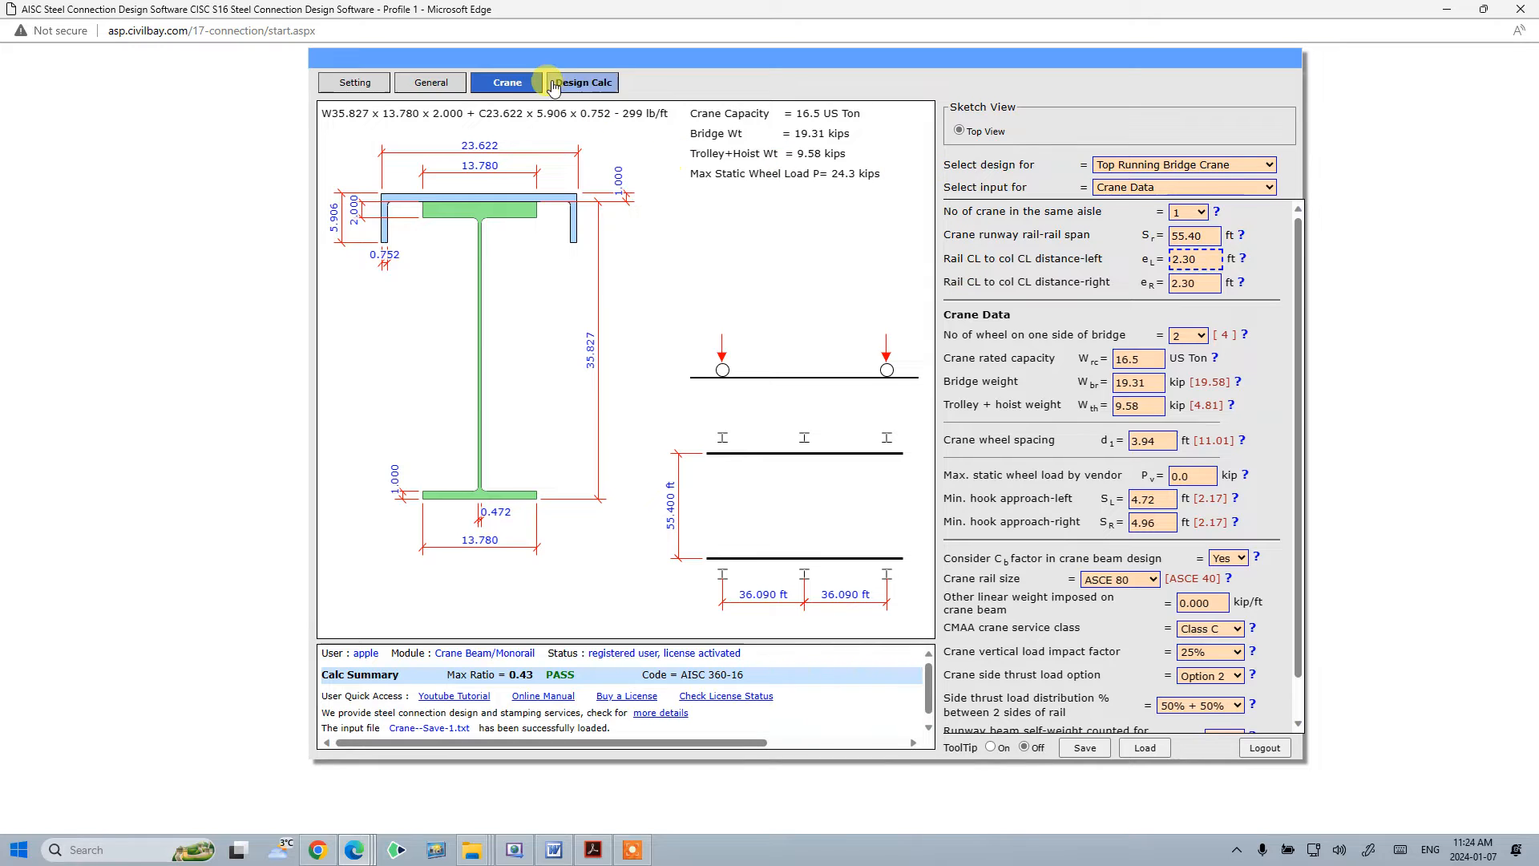
{"action": "left_click", "coordinate": [431, 85]}
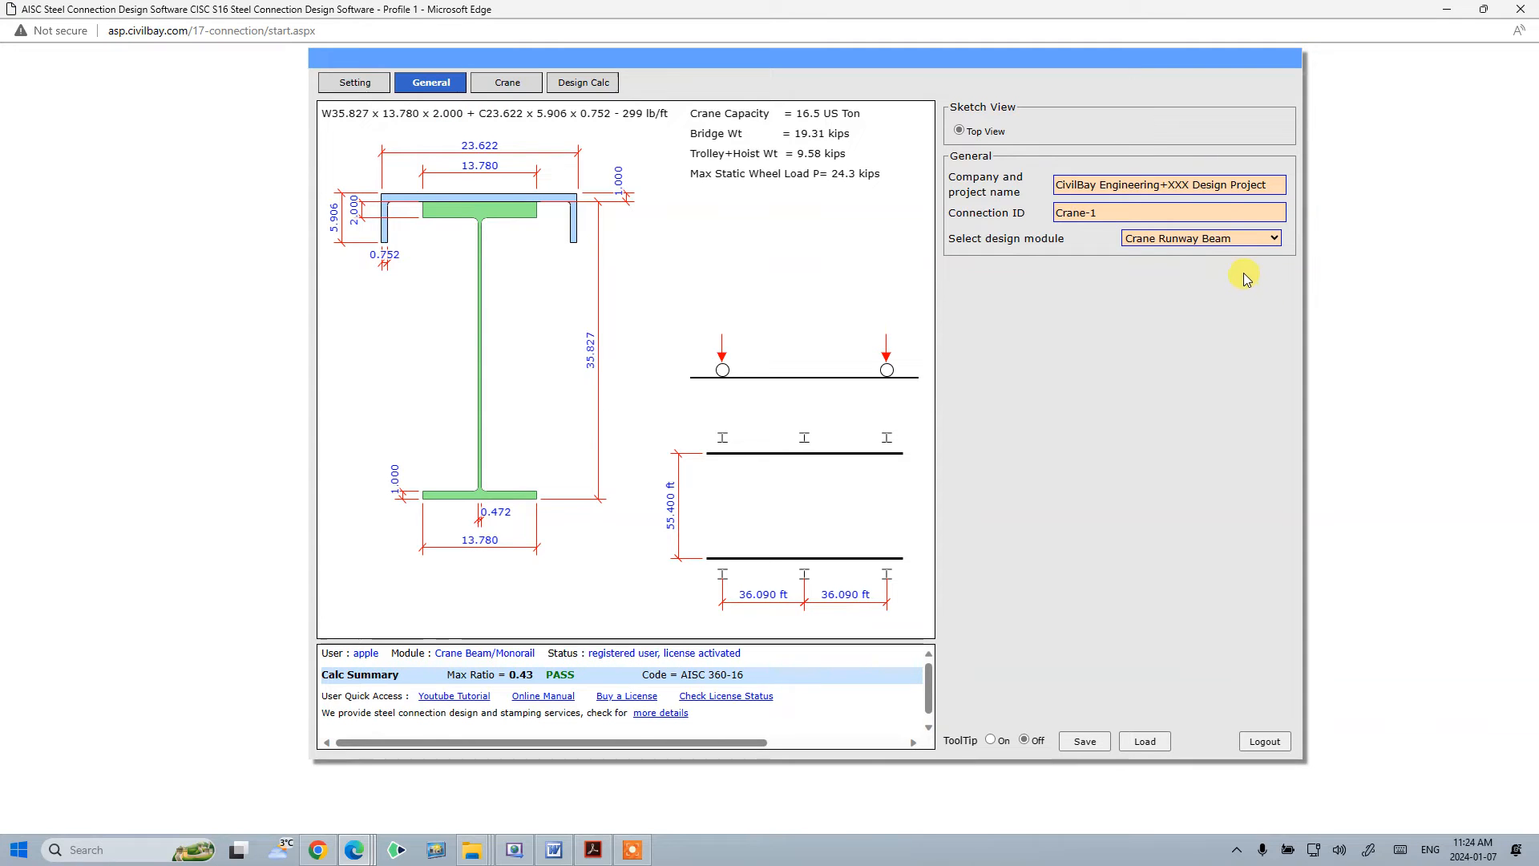
{"action": "left_click", "coordinate": [1233, 252]}
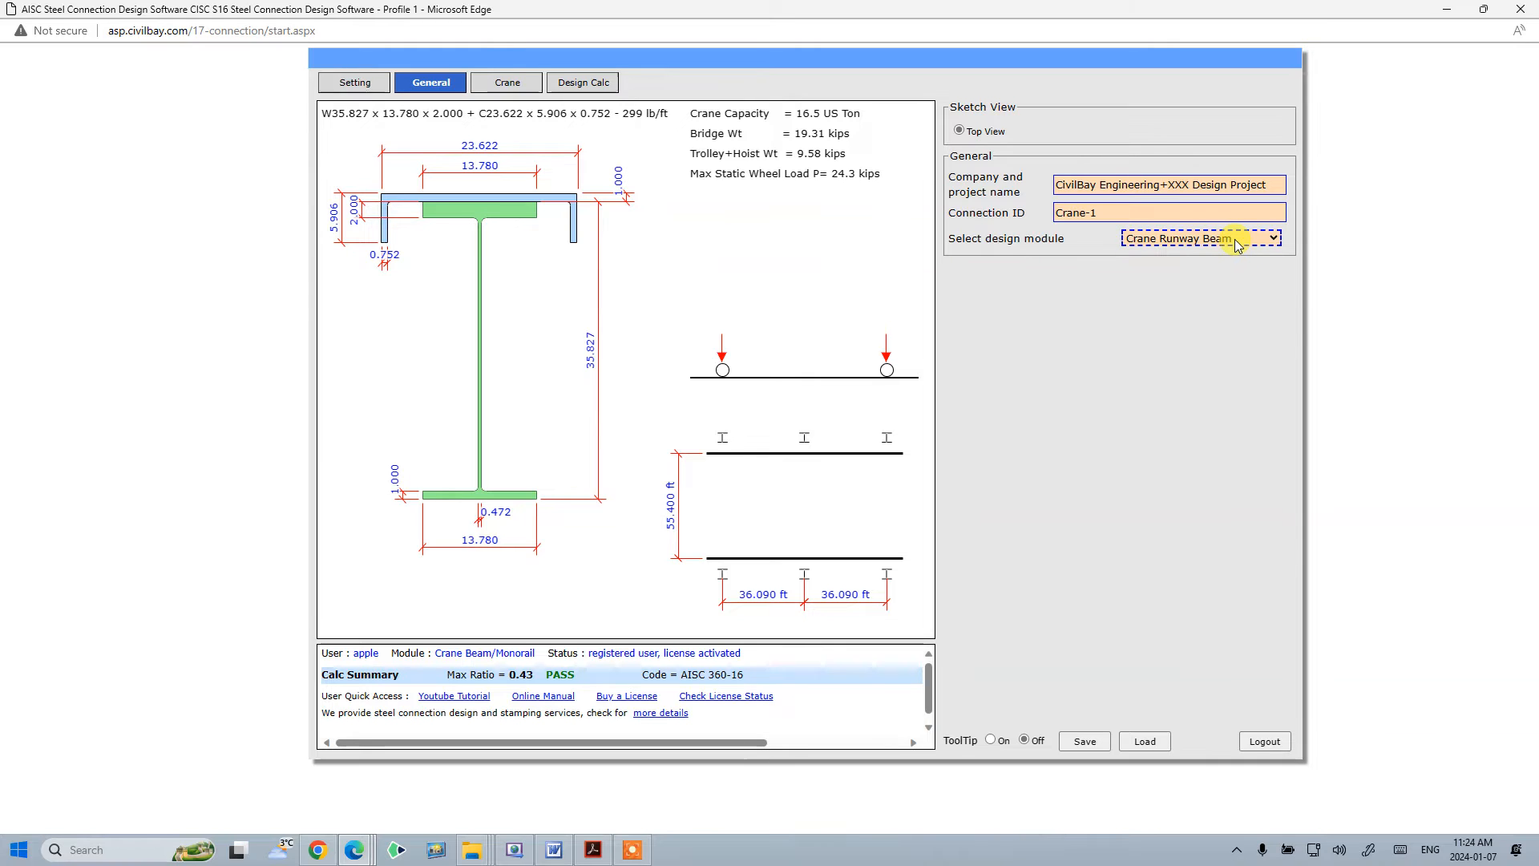
{"action": "left_click", "coordinate": [1237, 245]}
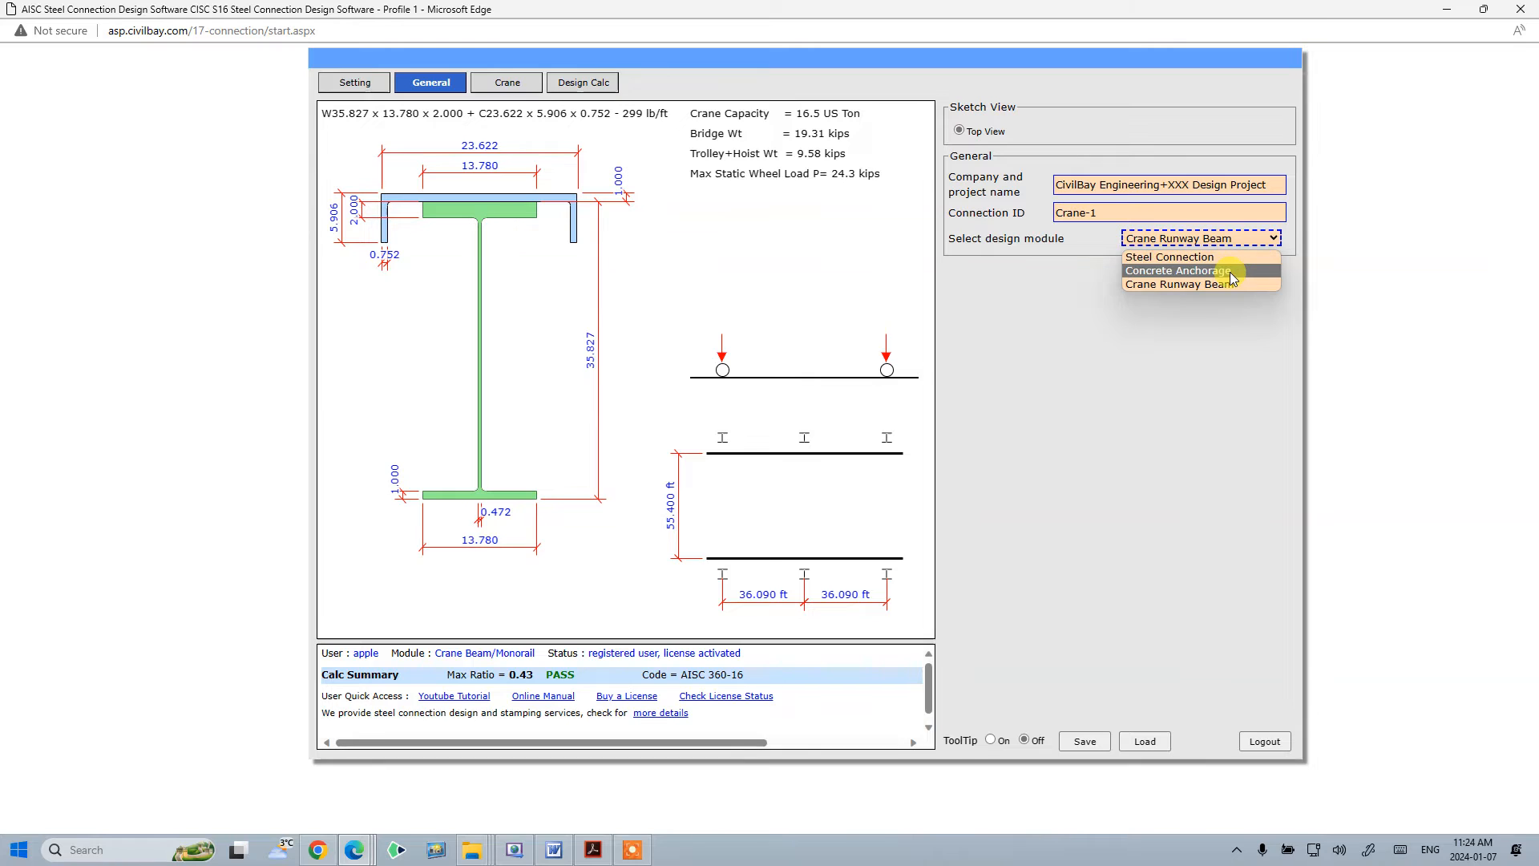
{"action": "left_click", "coordinate": [1230, 271]}
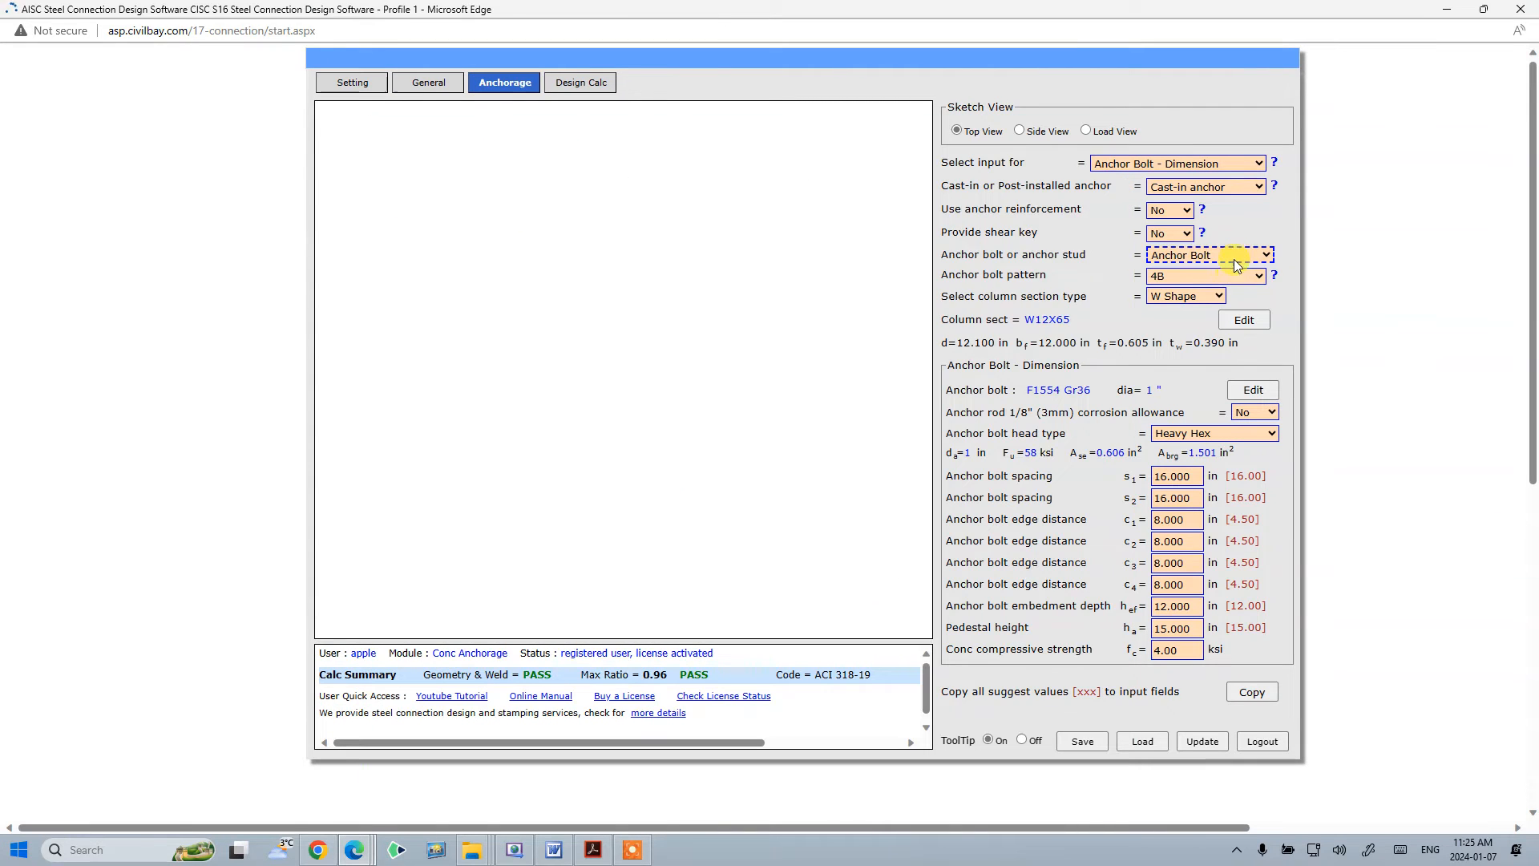
- Change the design module on the General tab back to Crane Runway Beam
{"action": "left_click", "coordinate": [428, 81]}
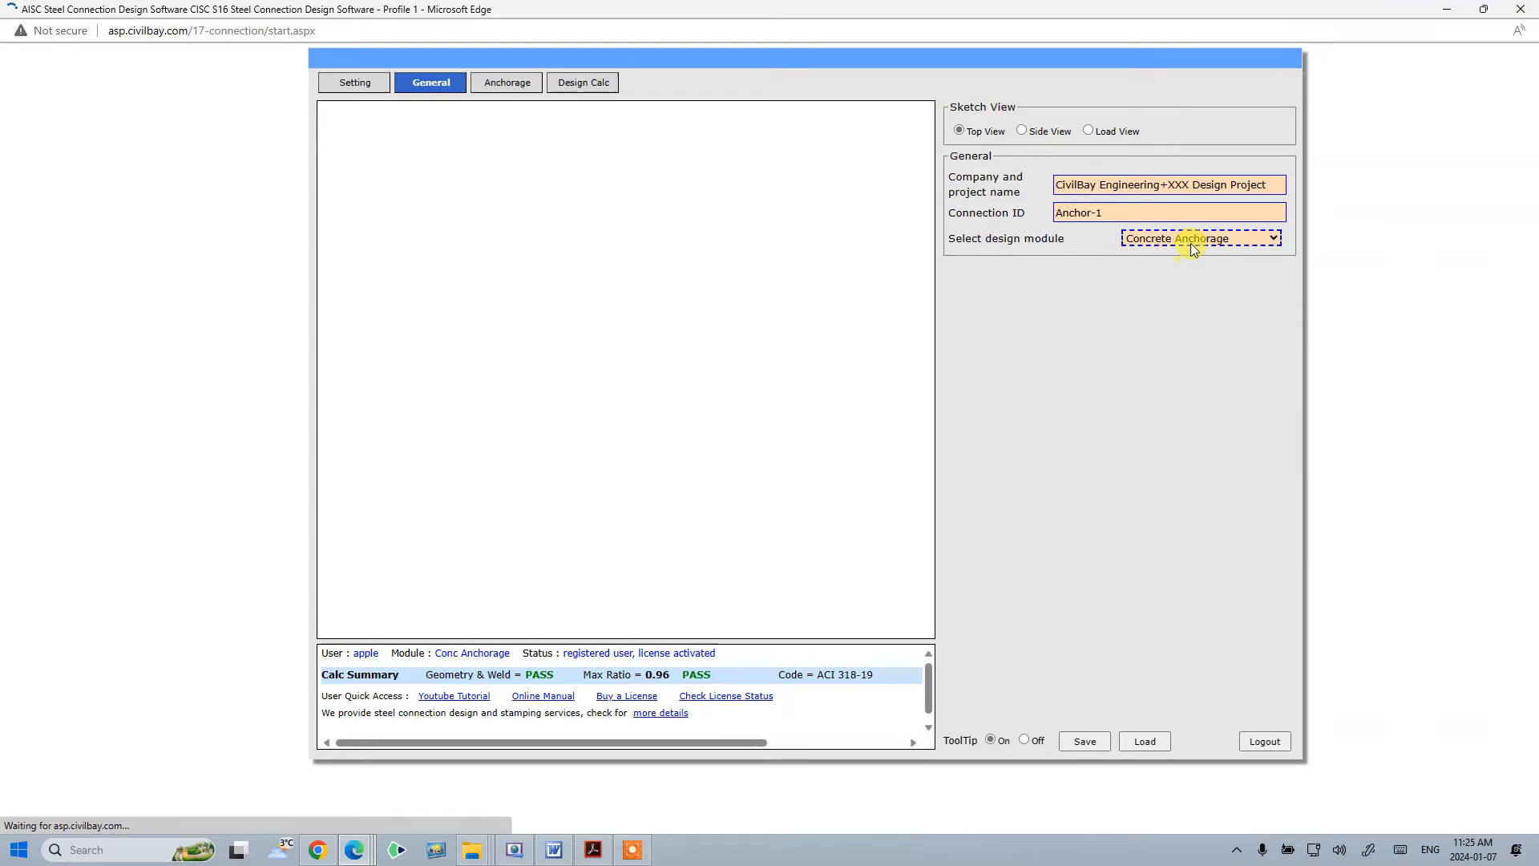
{"action": "left_click", "coordinate": [1193, 249]}
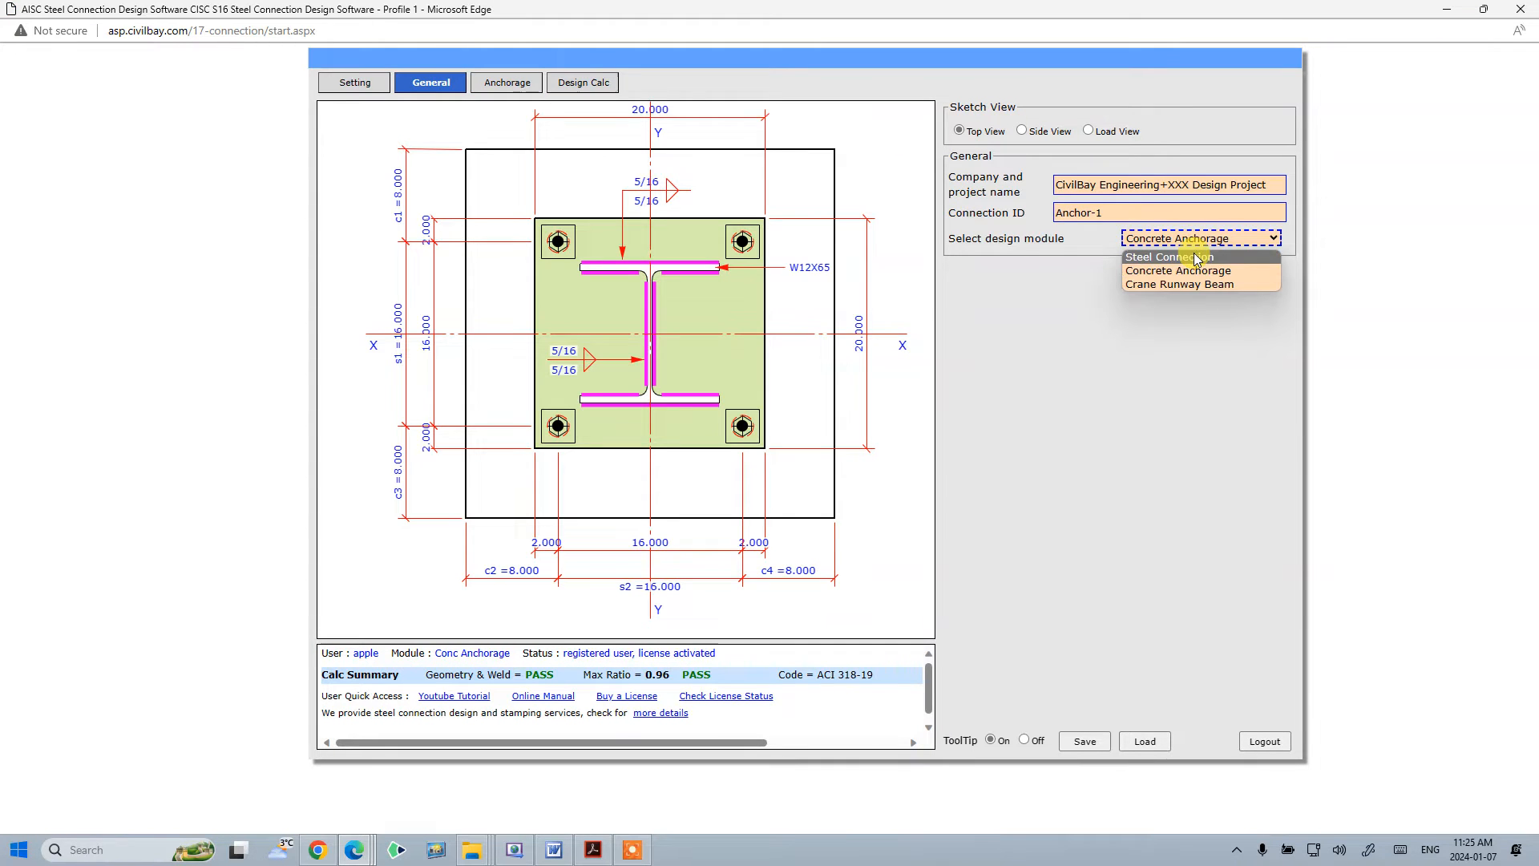
{"action": "left_click", "coordinate": [1195, 283]}
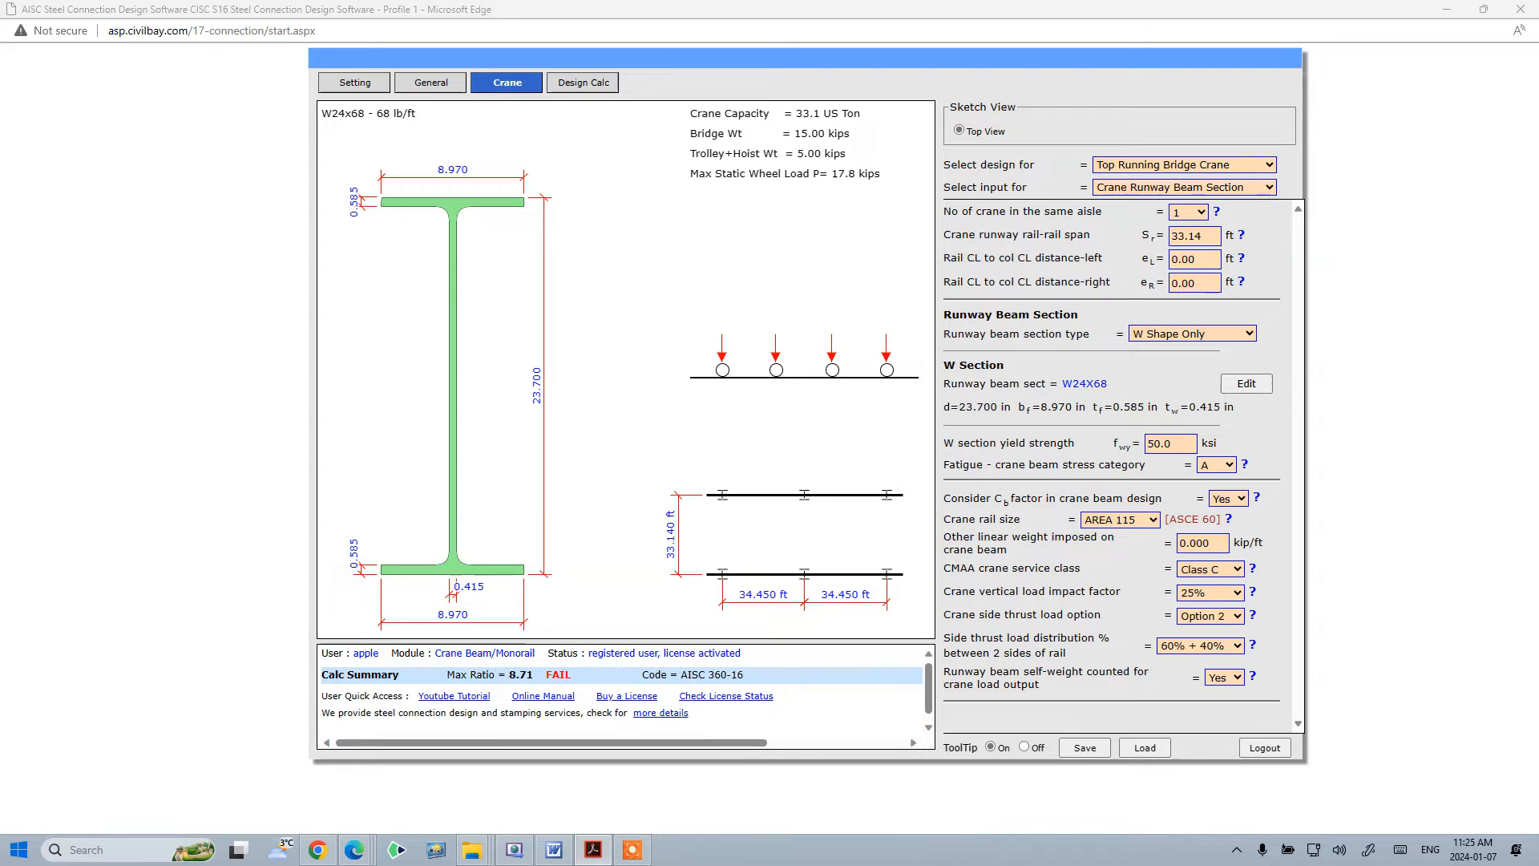
- Bring up the CivilBay crane beam design examples PDF in Acrobat and maximize it
{"action": "left_click_drag", "start_coordinate": [1538, 228], "coordinate": [693, 195]}
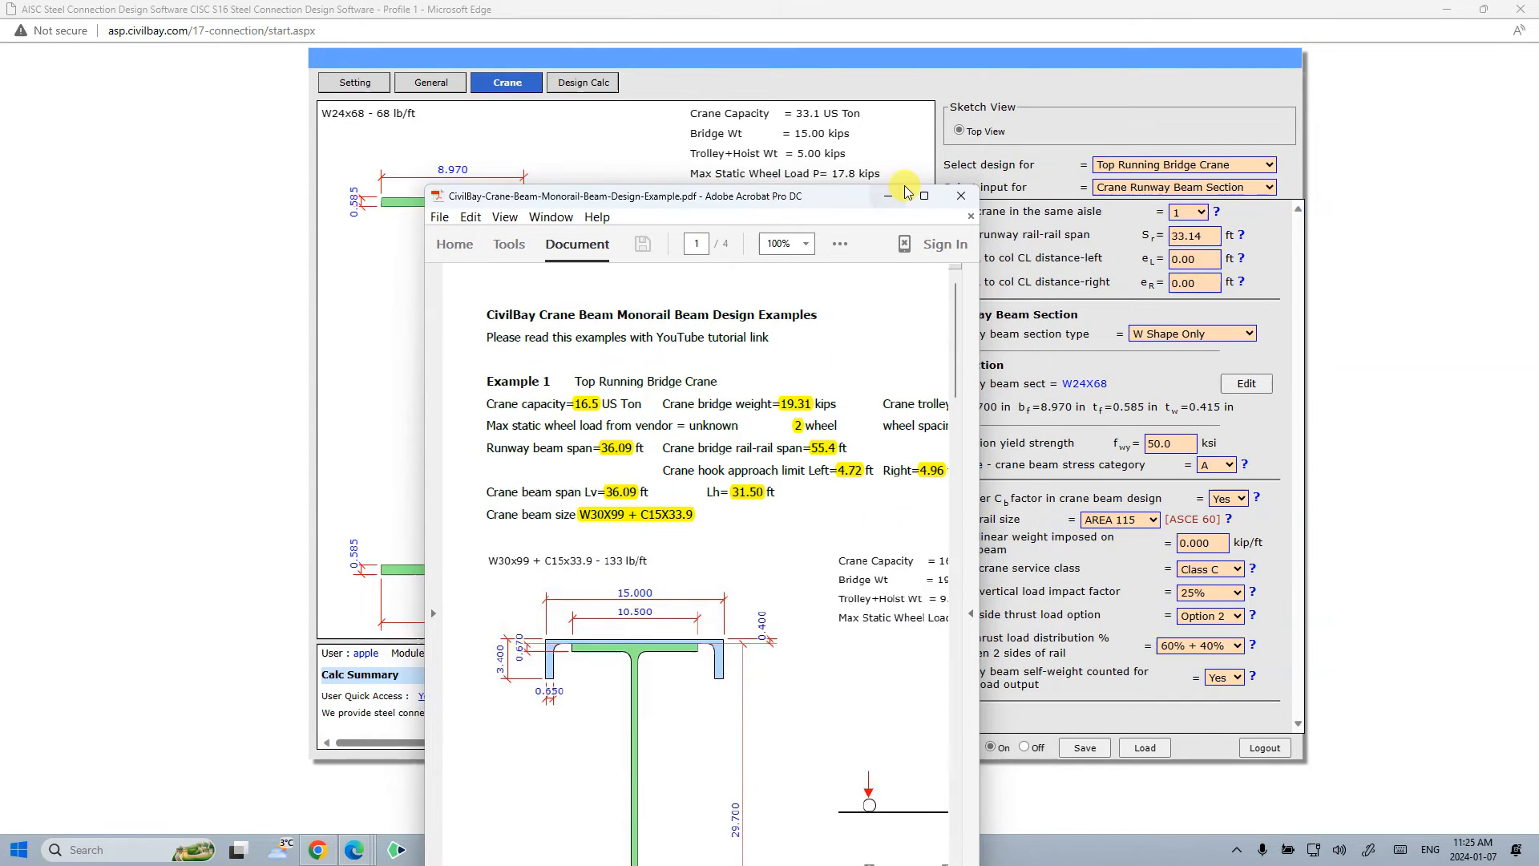
{"action": "left_click", "coordinate": [930, 197]}
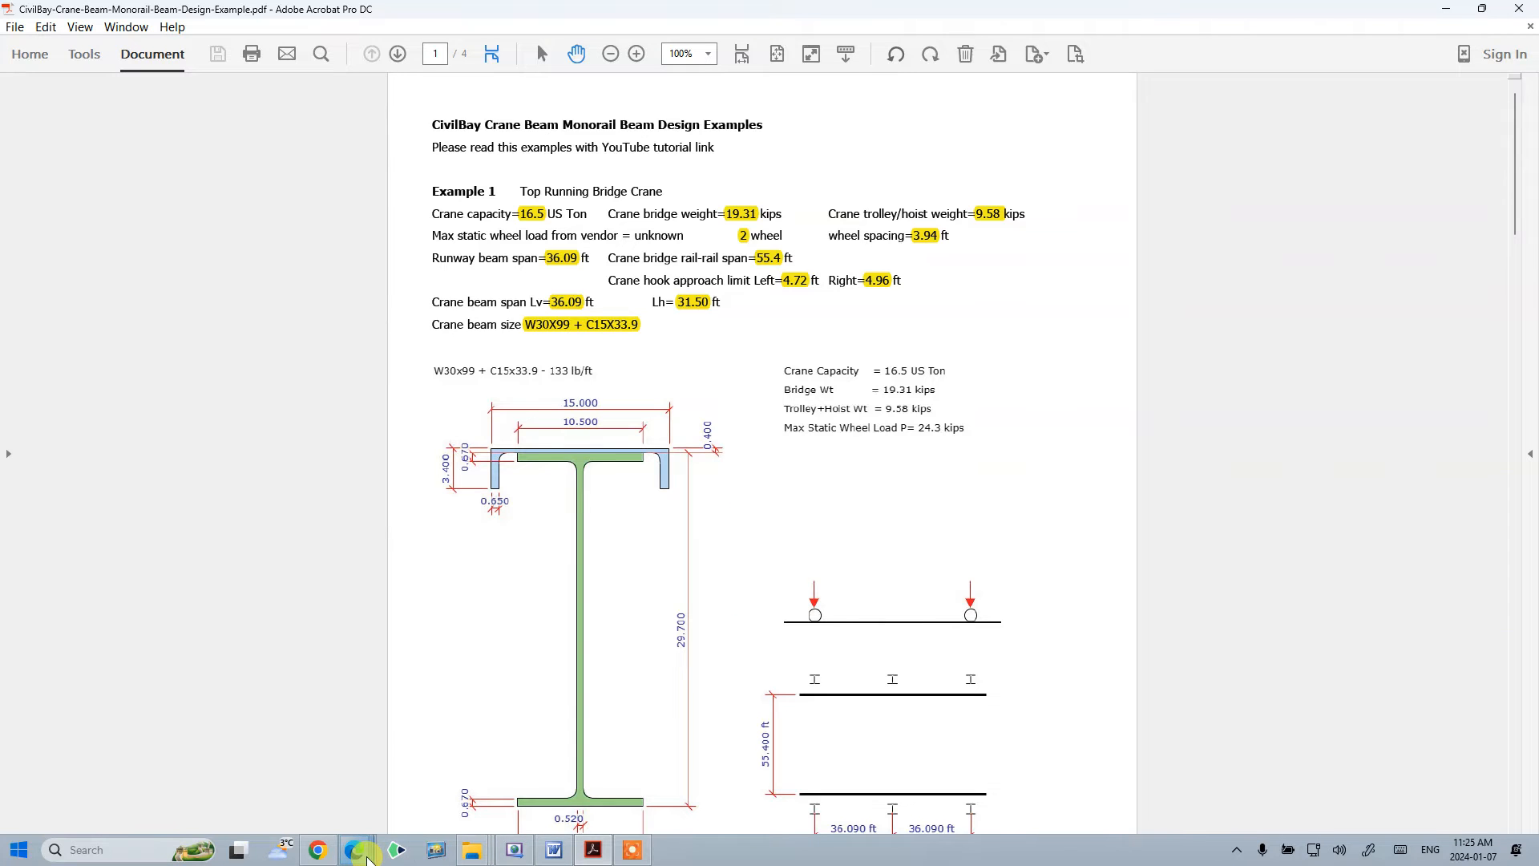
{"action": "mouse_move", "coordinate": [367, 856]}
{"action": "left_click", "coordinate": [201, 794]}
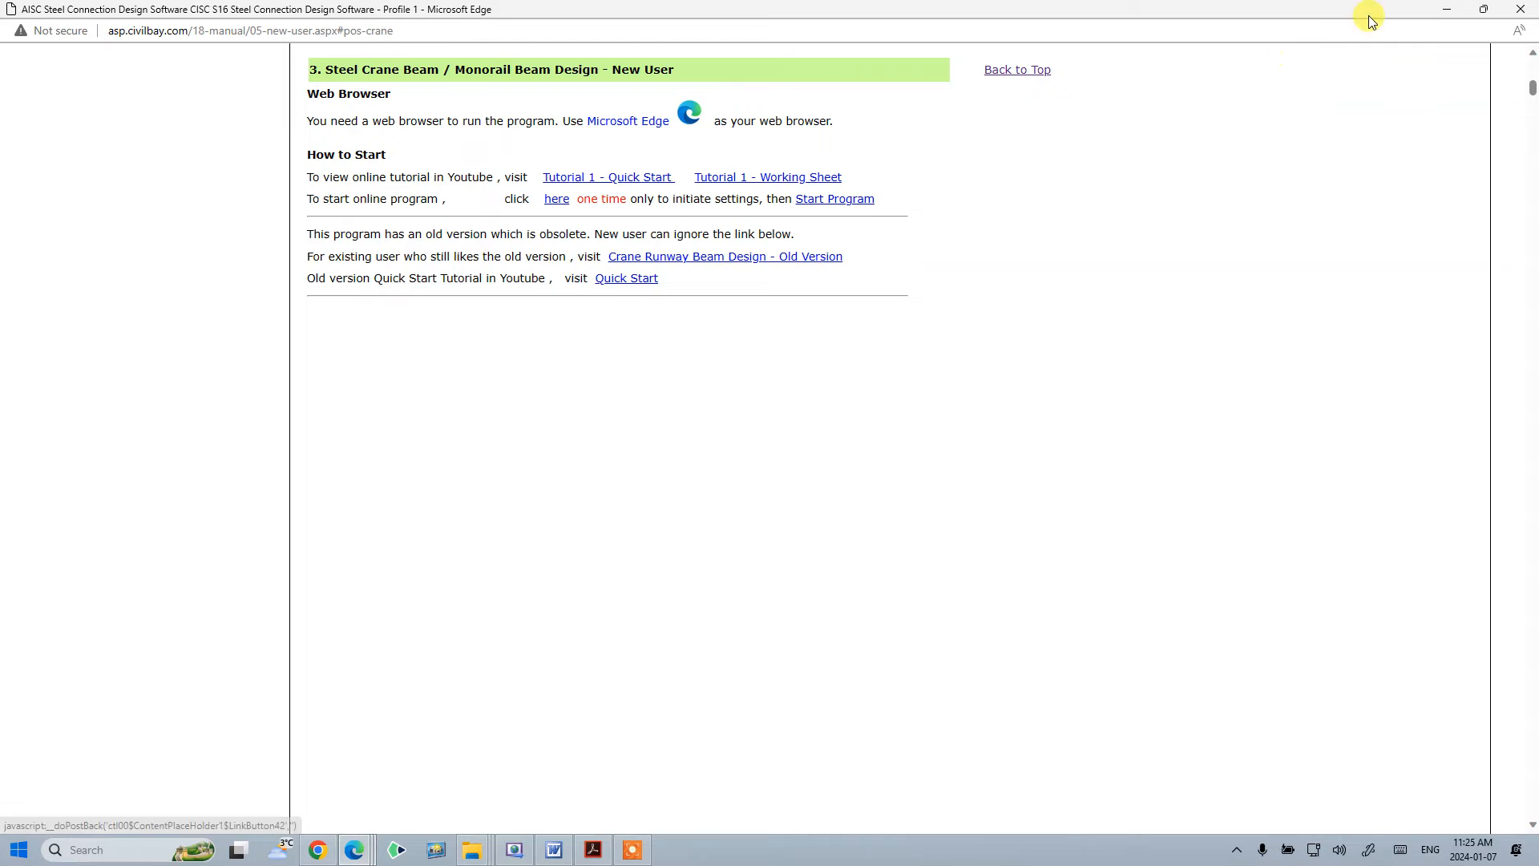
{"action": "left_click", "coordinate": [1447, 8]}
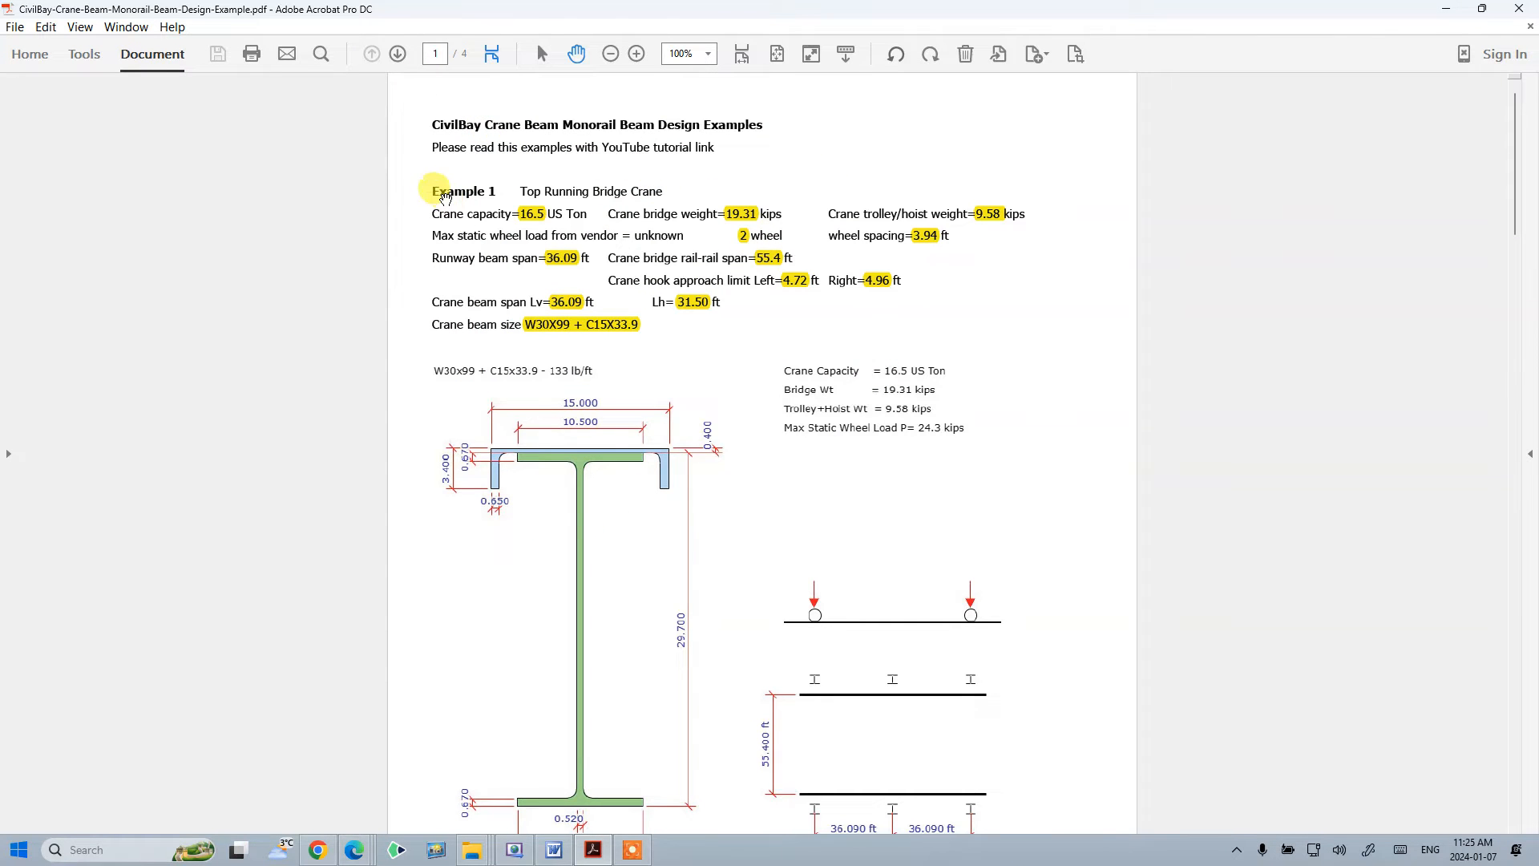
- Scroll through the examples PDF to review the Example 1 top running bridge crane input values
{"action": "scroll", "coordinate": [561, 361], "scroll_direction": "down", "scroll_amount": 20}
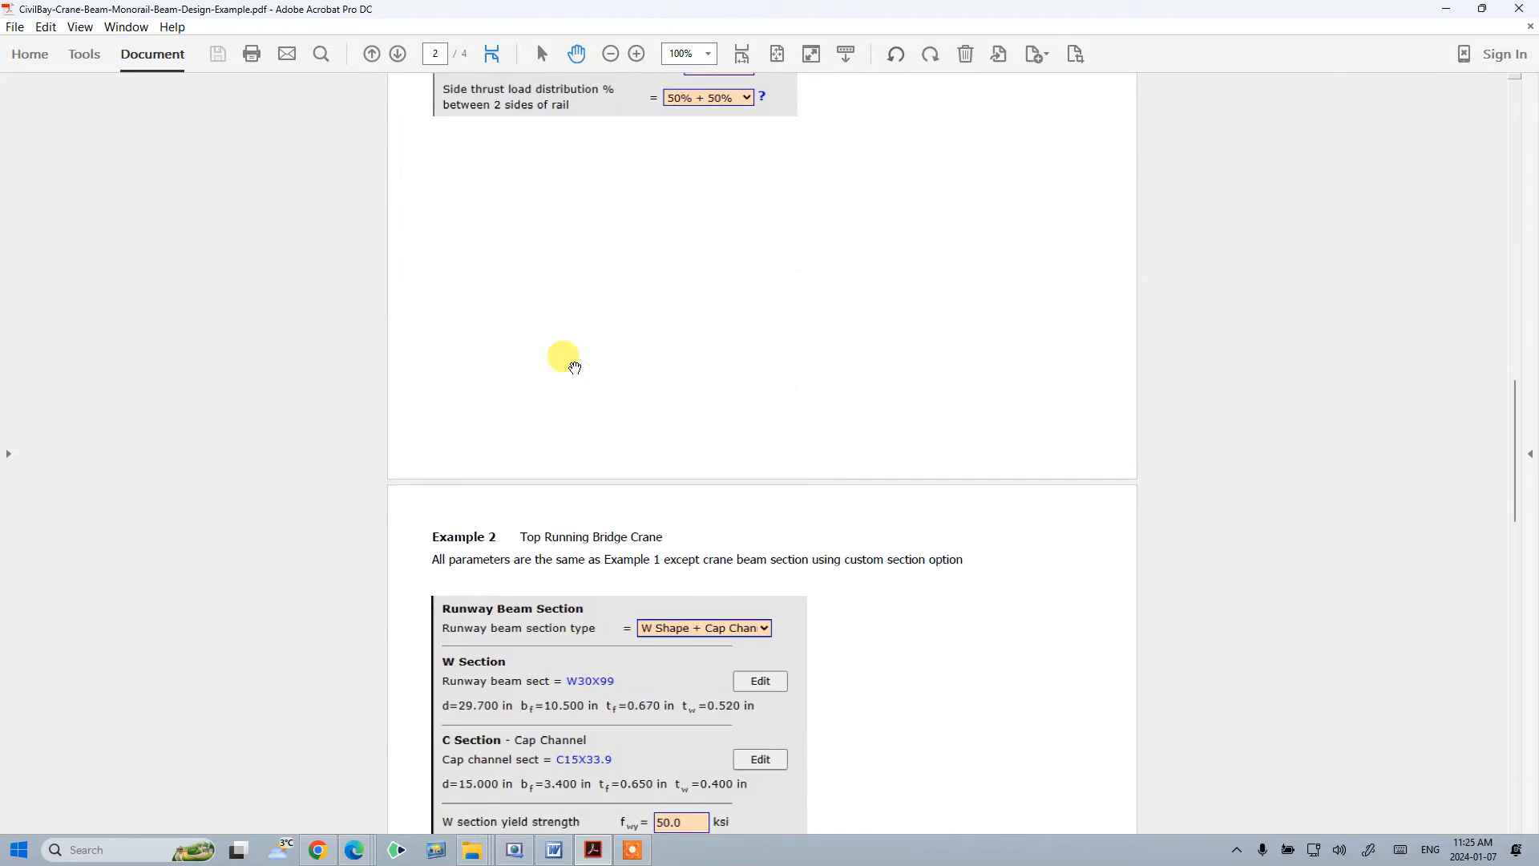
{"action": "scroll", "coordinate": [575, 367], "scroll_direction": "down", "scroll_amount": 15}
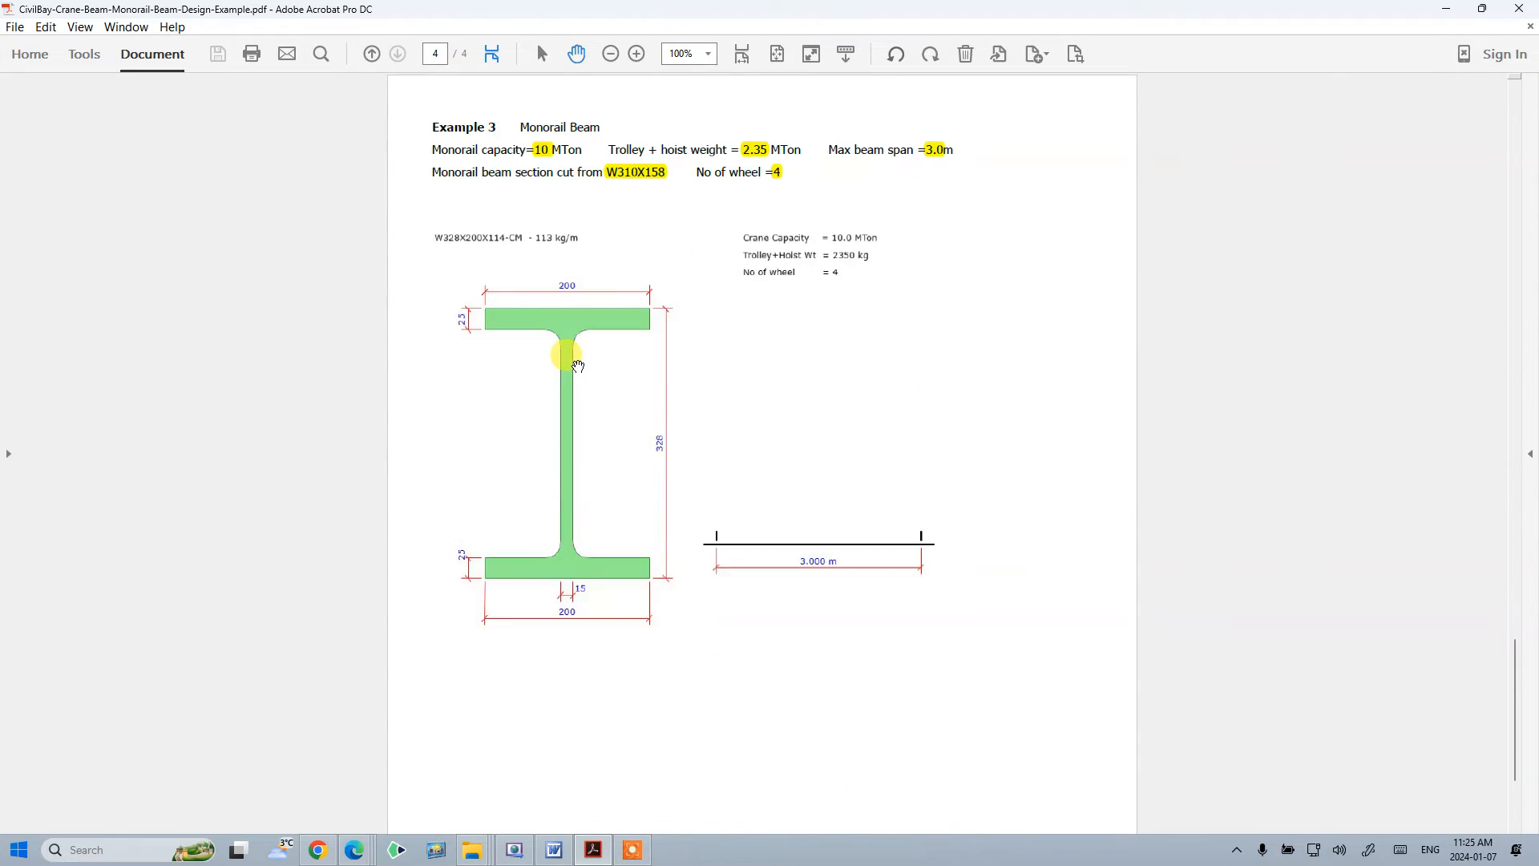
{"action": "scroll", "coordinate": [577, 366], "scroll_direction": "up", "scroll_amount": 15}
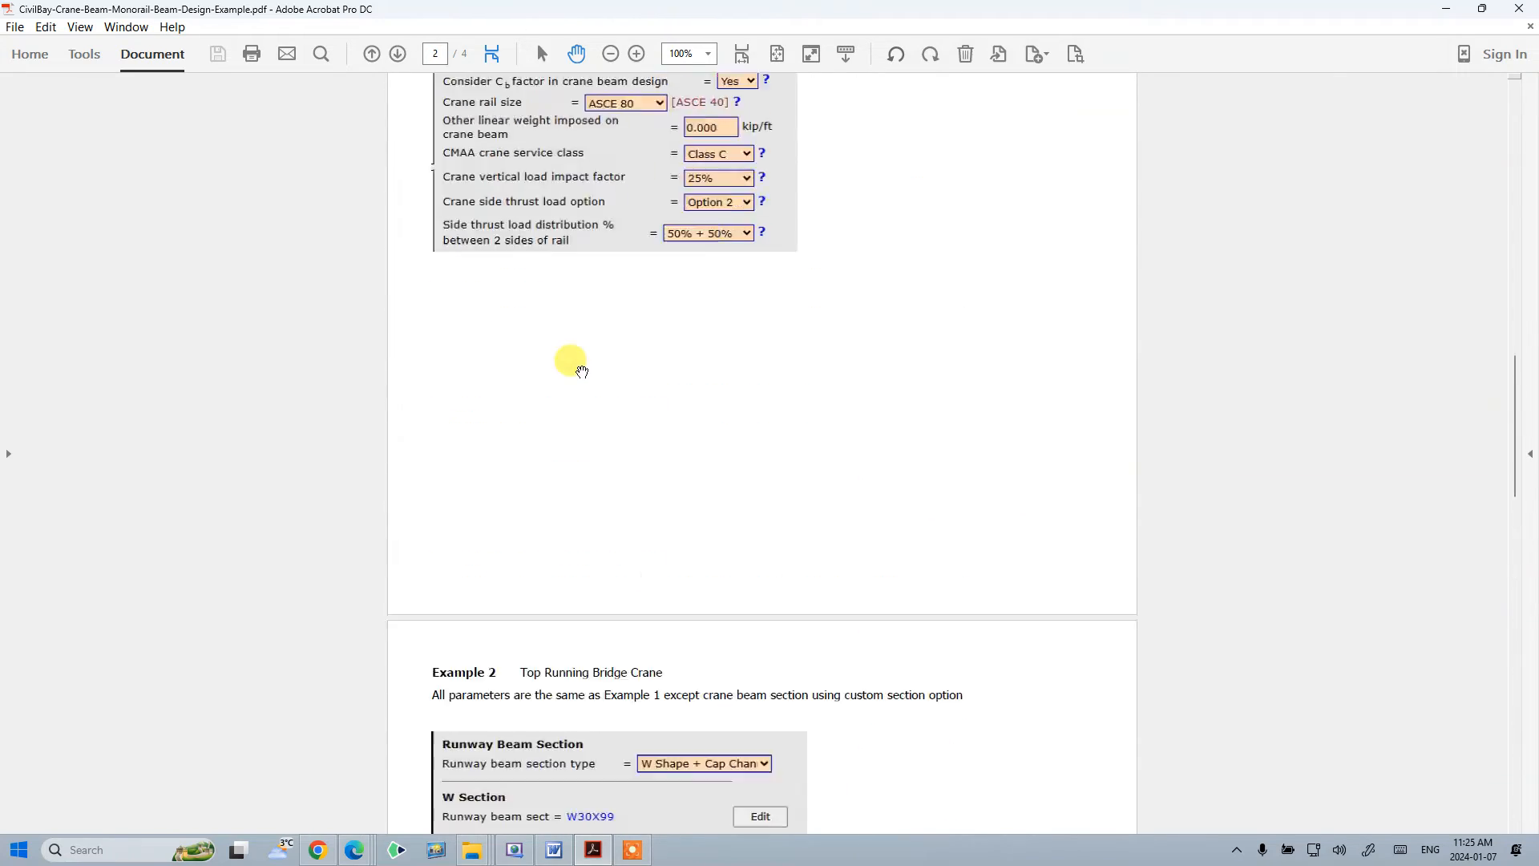
{"action": "scroll", "coordinate": [581, 370], "scroll_direction": "up", "scroll_amount": 10}
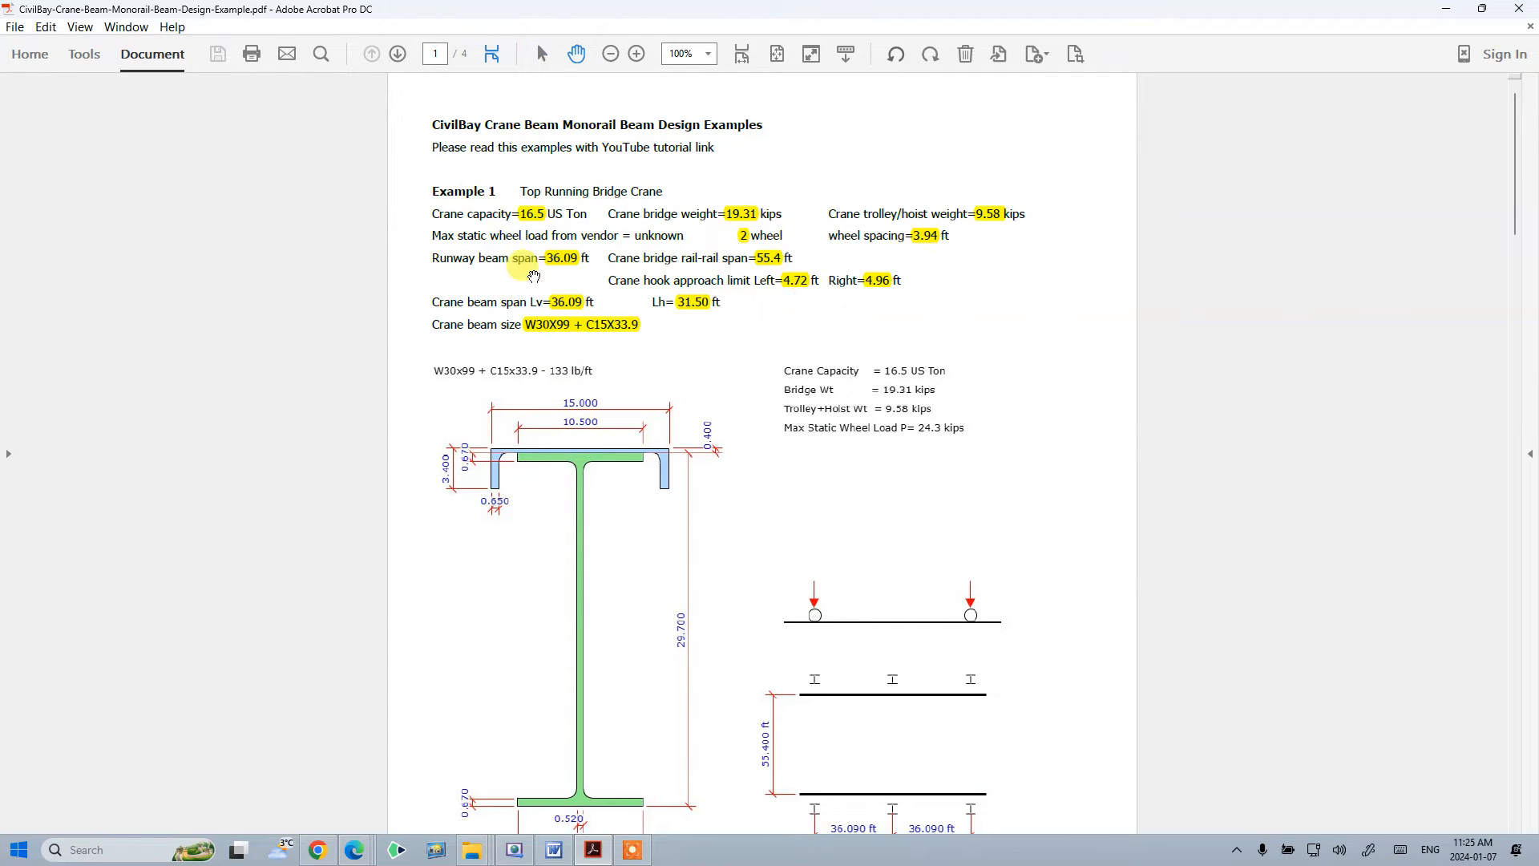
{"action": "scroll", "coordinate": [601, 505], "scroll_direction": "down", "scroll_amount": 3}
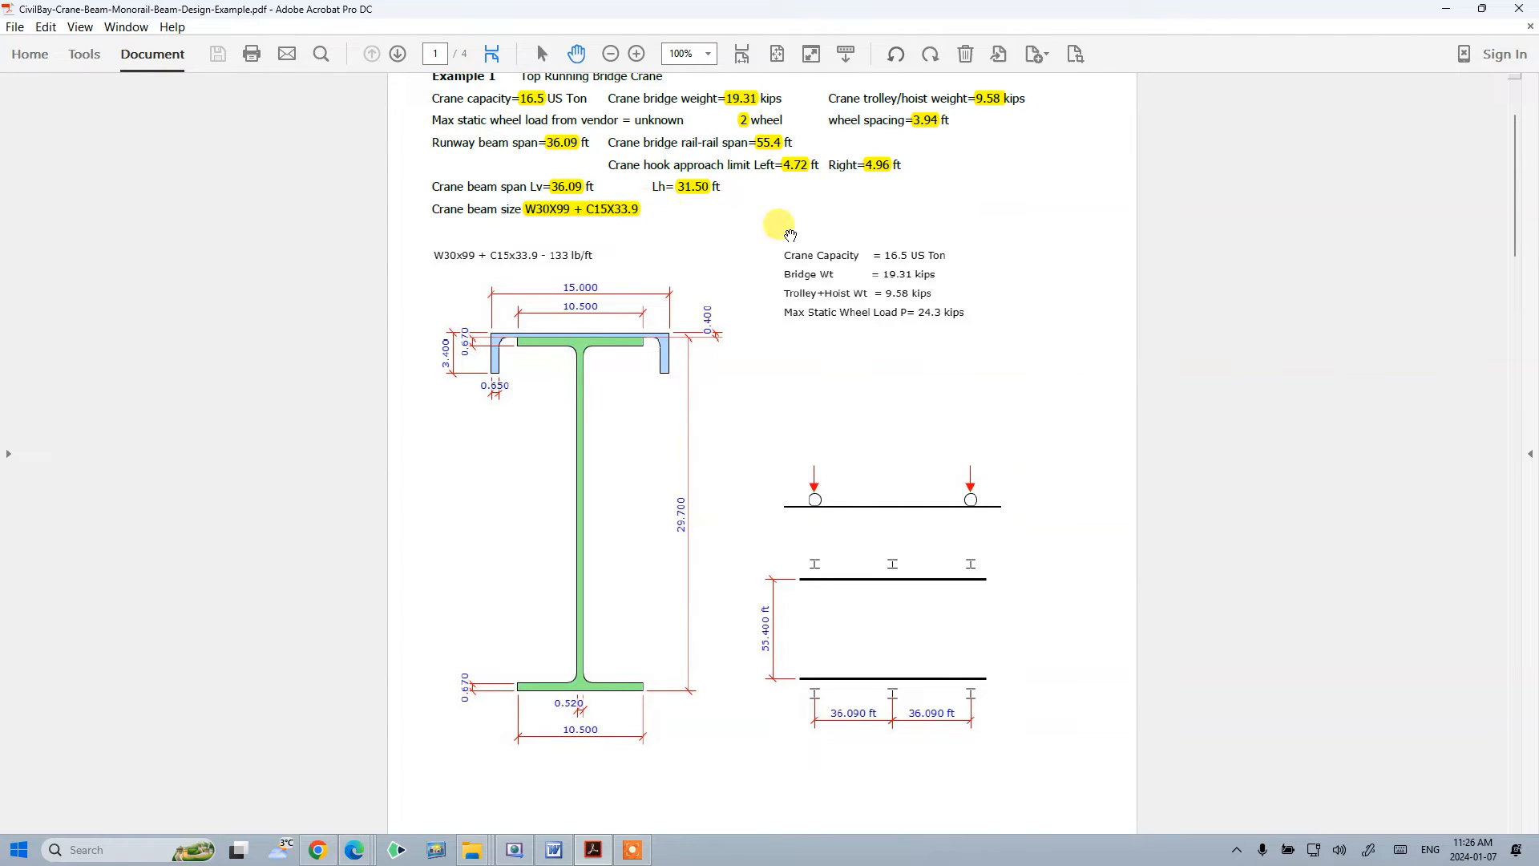
{"action": "scroll", "coordinate": [714, 313], "scroll_direction": "up", "scroll_amount": 3}
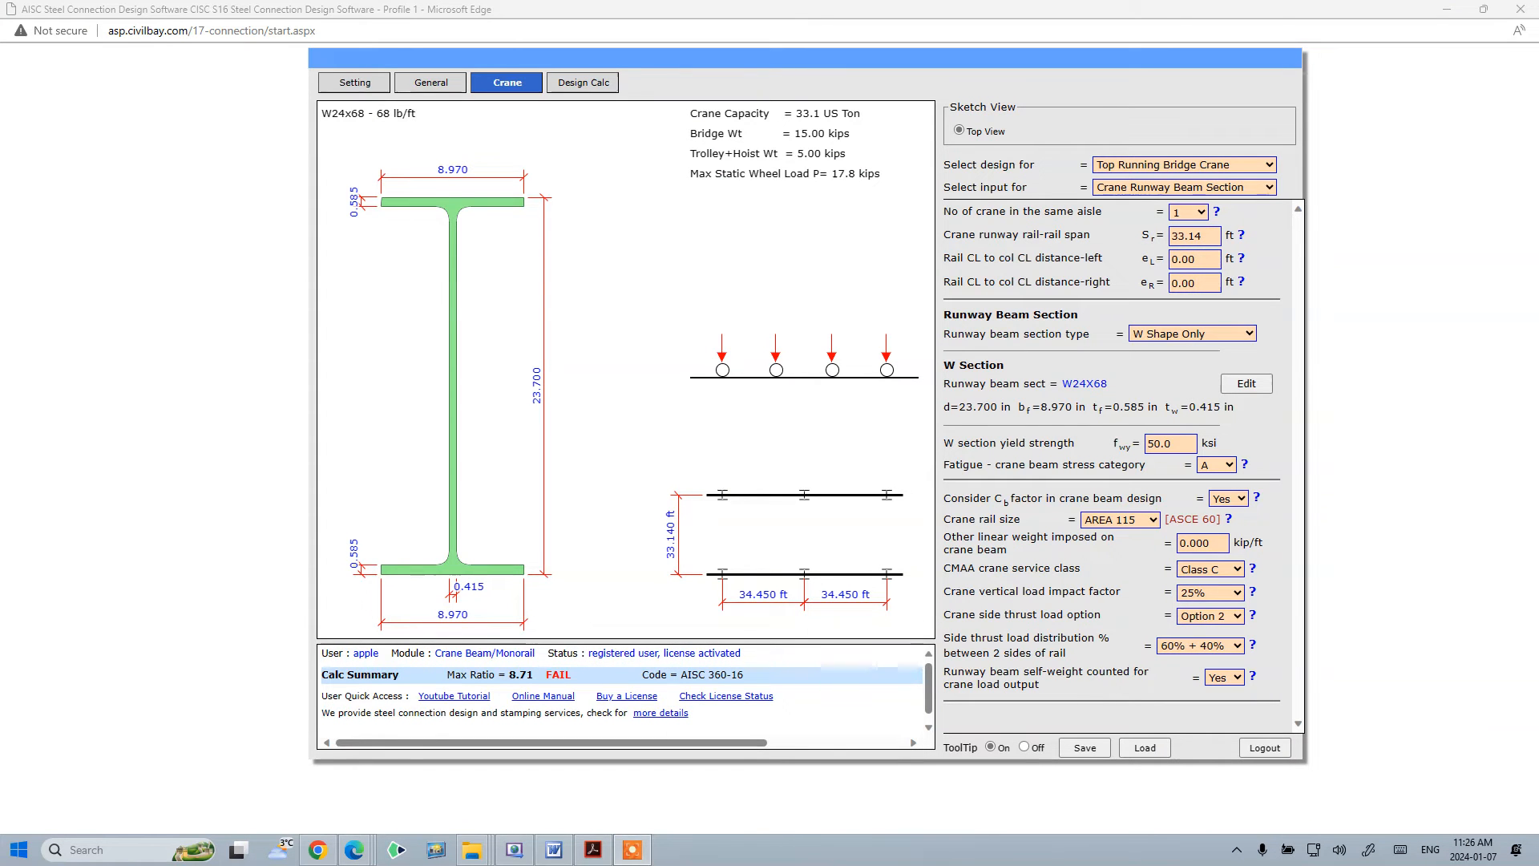
- Keep the Top Running Bridge Crane design and set the crane runway rail-rail span to 55.4 ft
{"action": "left_click", "coordinate": [1187, 164]}
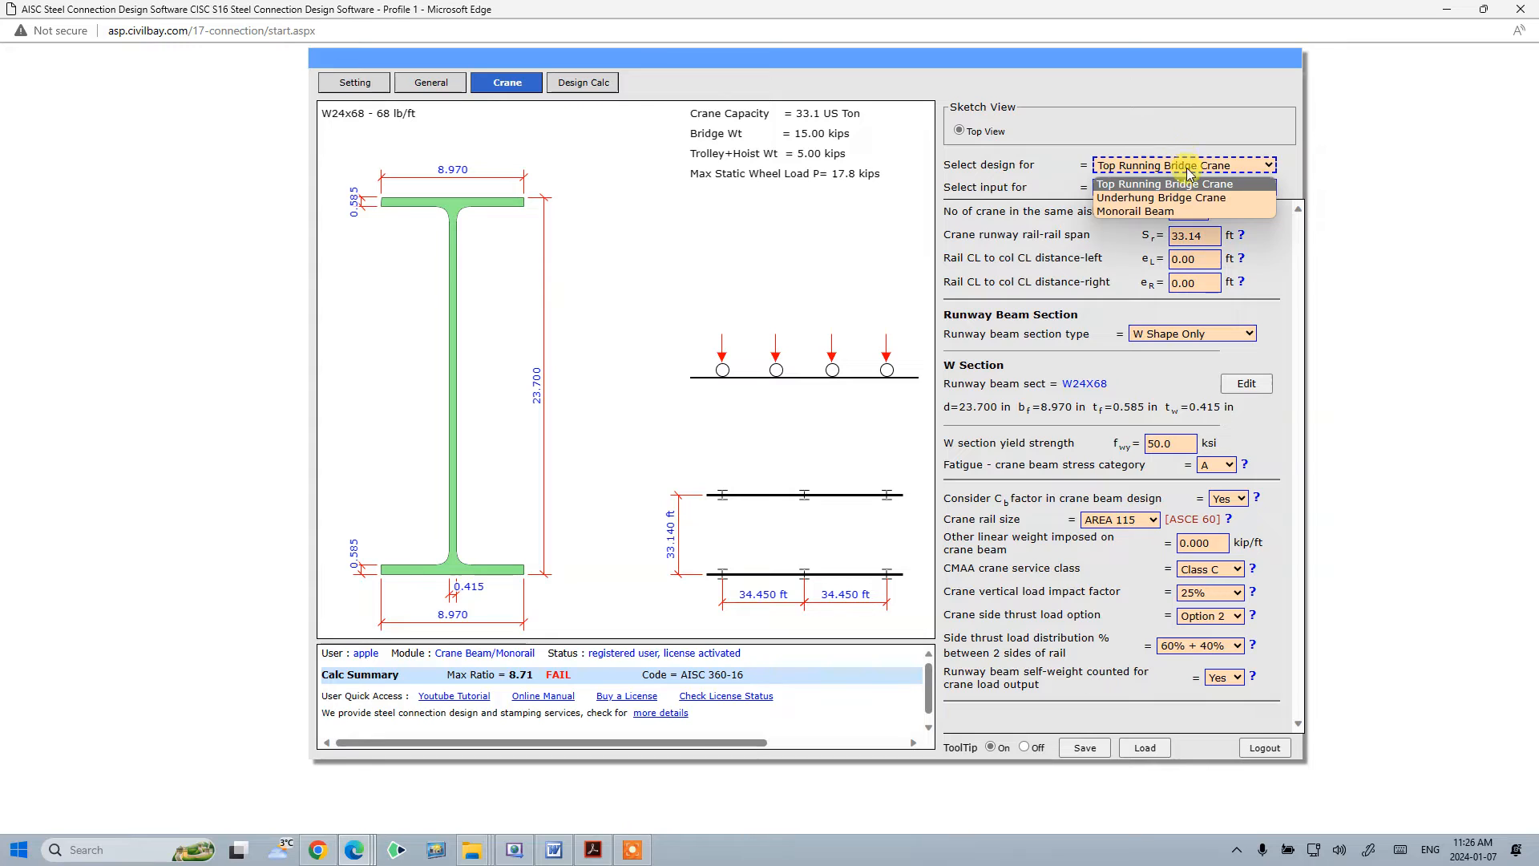
{"action": "left_click", "coordinate": [1200, 189]}
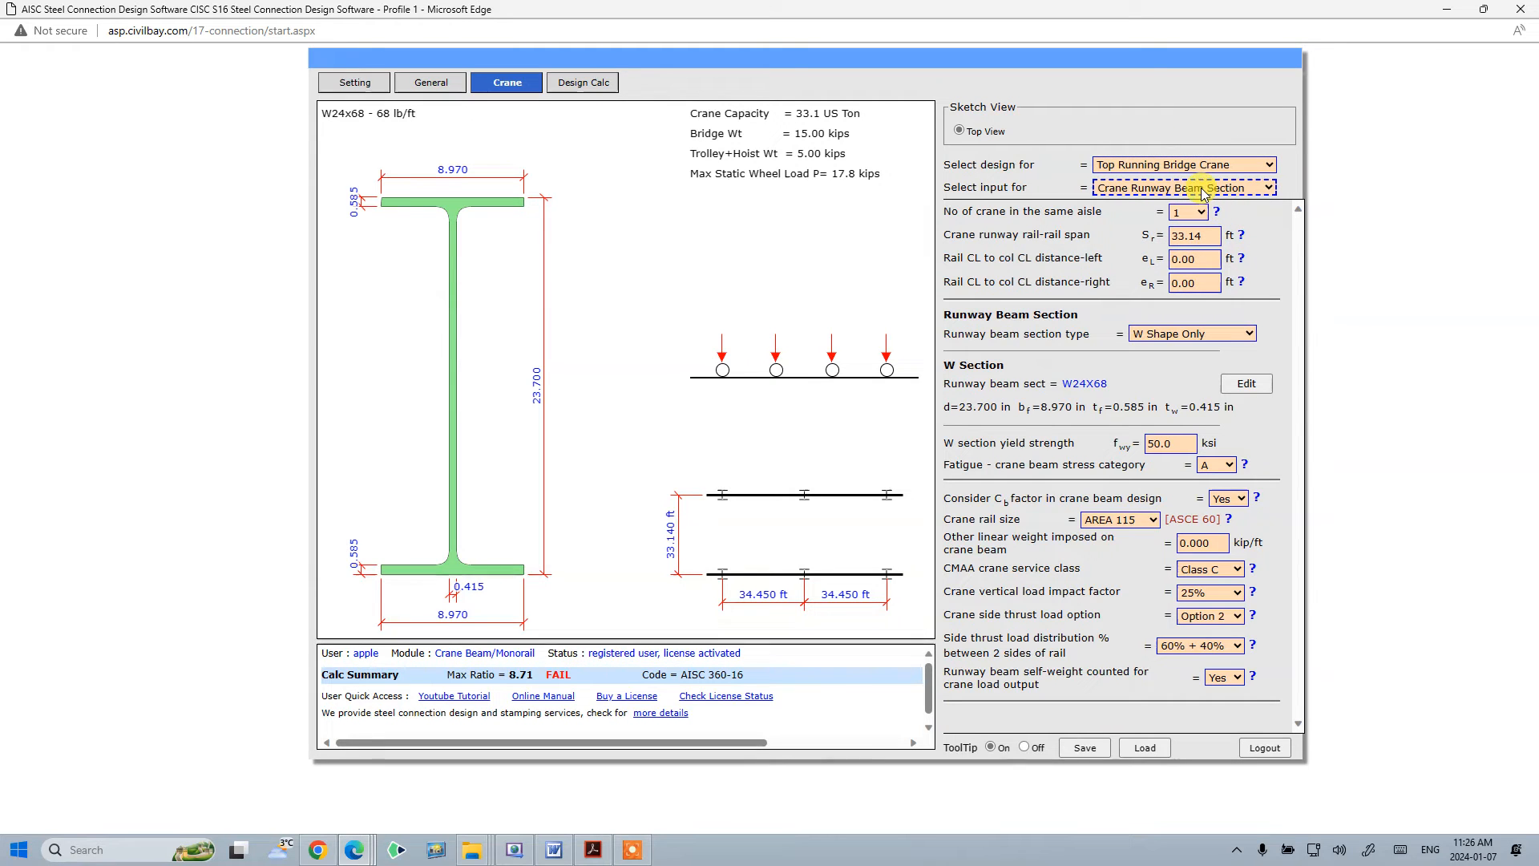
{"action": "left_click", "coordinate": [1207, 192]}
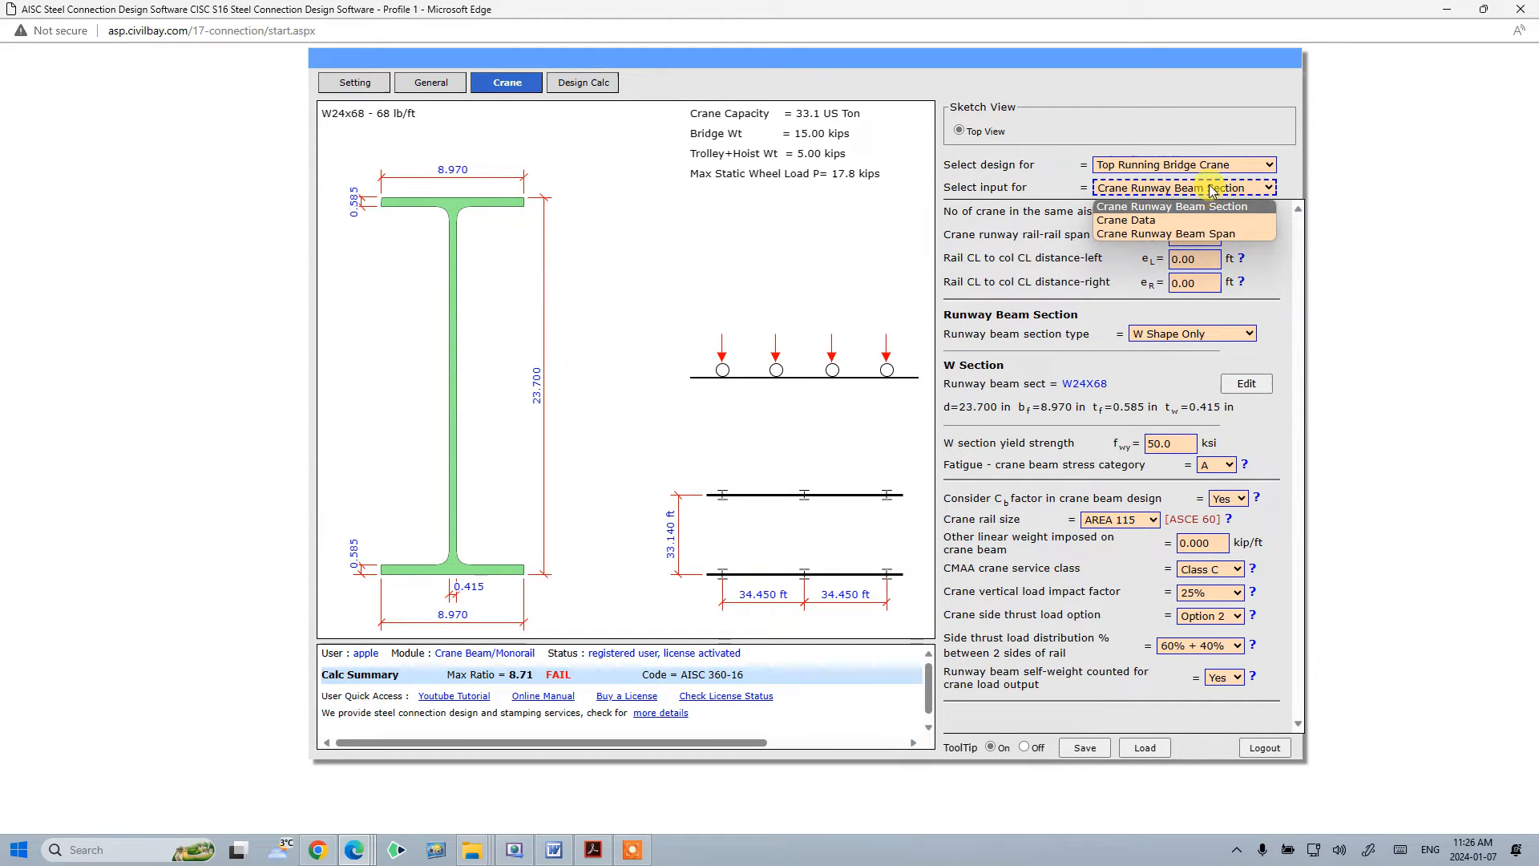
{"action": "left_click", "coordinate": [1317, 177]}
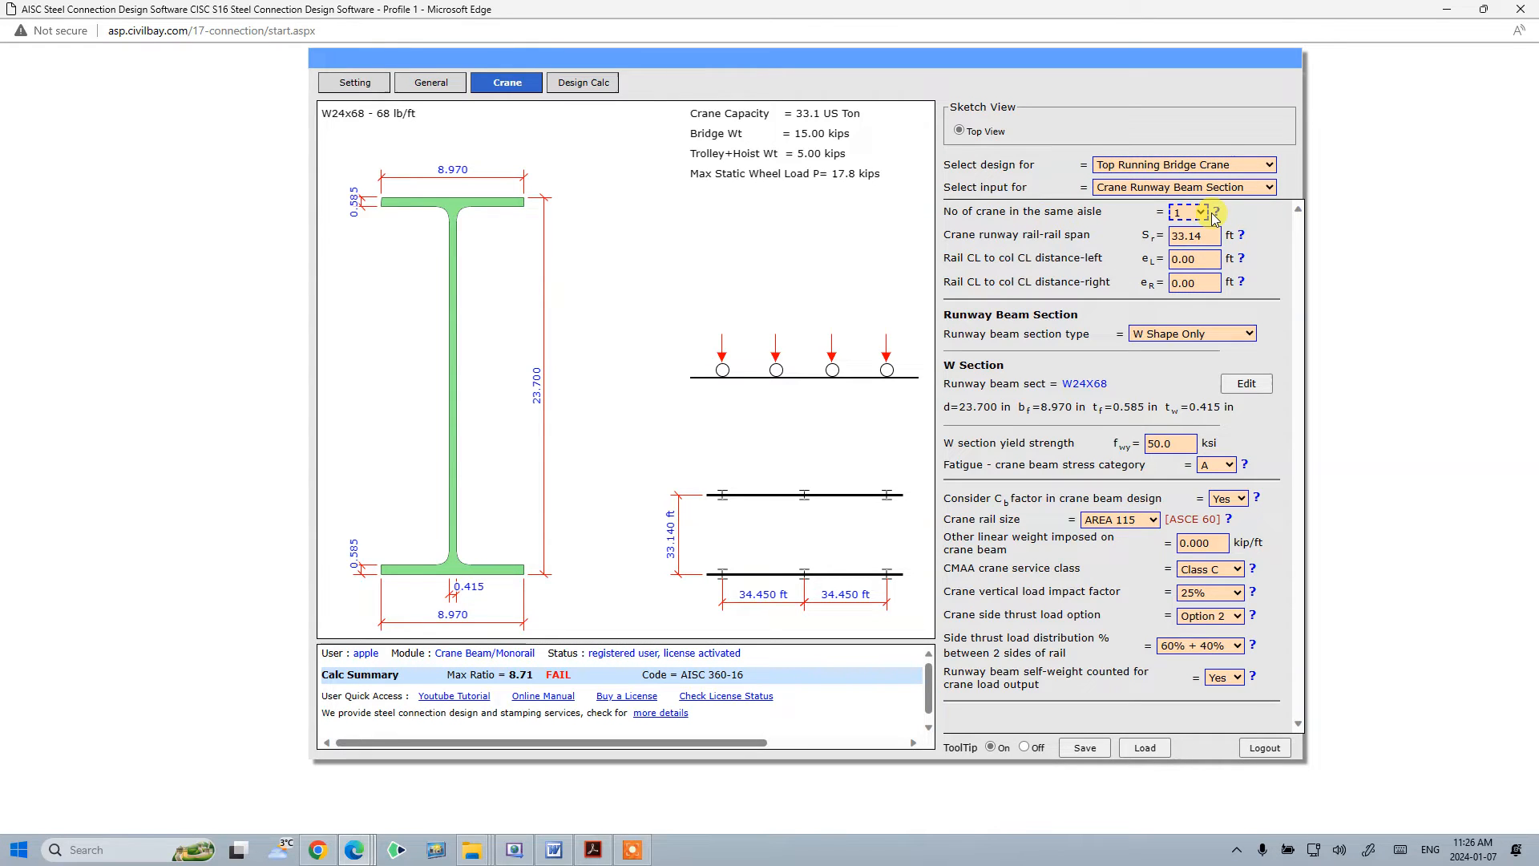
{"action": "left_click", "coordinate": [1203, 235]}
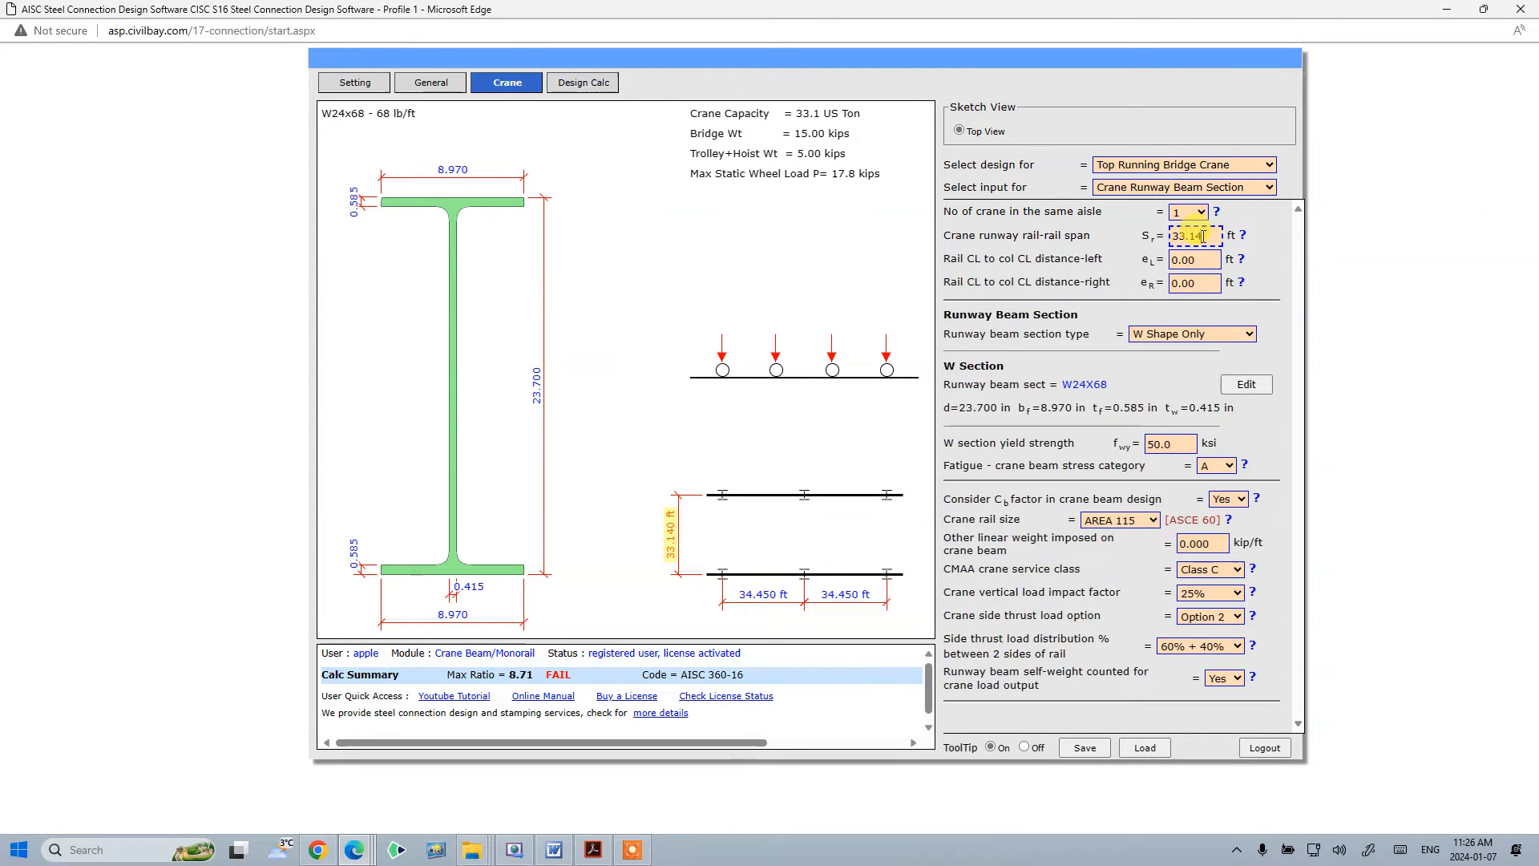
{"action": "type", "text": "55.4"}
{"action": "left_click", "coordinate": [1116, 242]}
- View the help for the left rail CL to column CL distance and select that field for editing
{"action": "left_click_drag", "start_coordinate": [1205, 260], "coordinate": [1003, 265]}
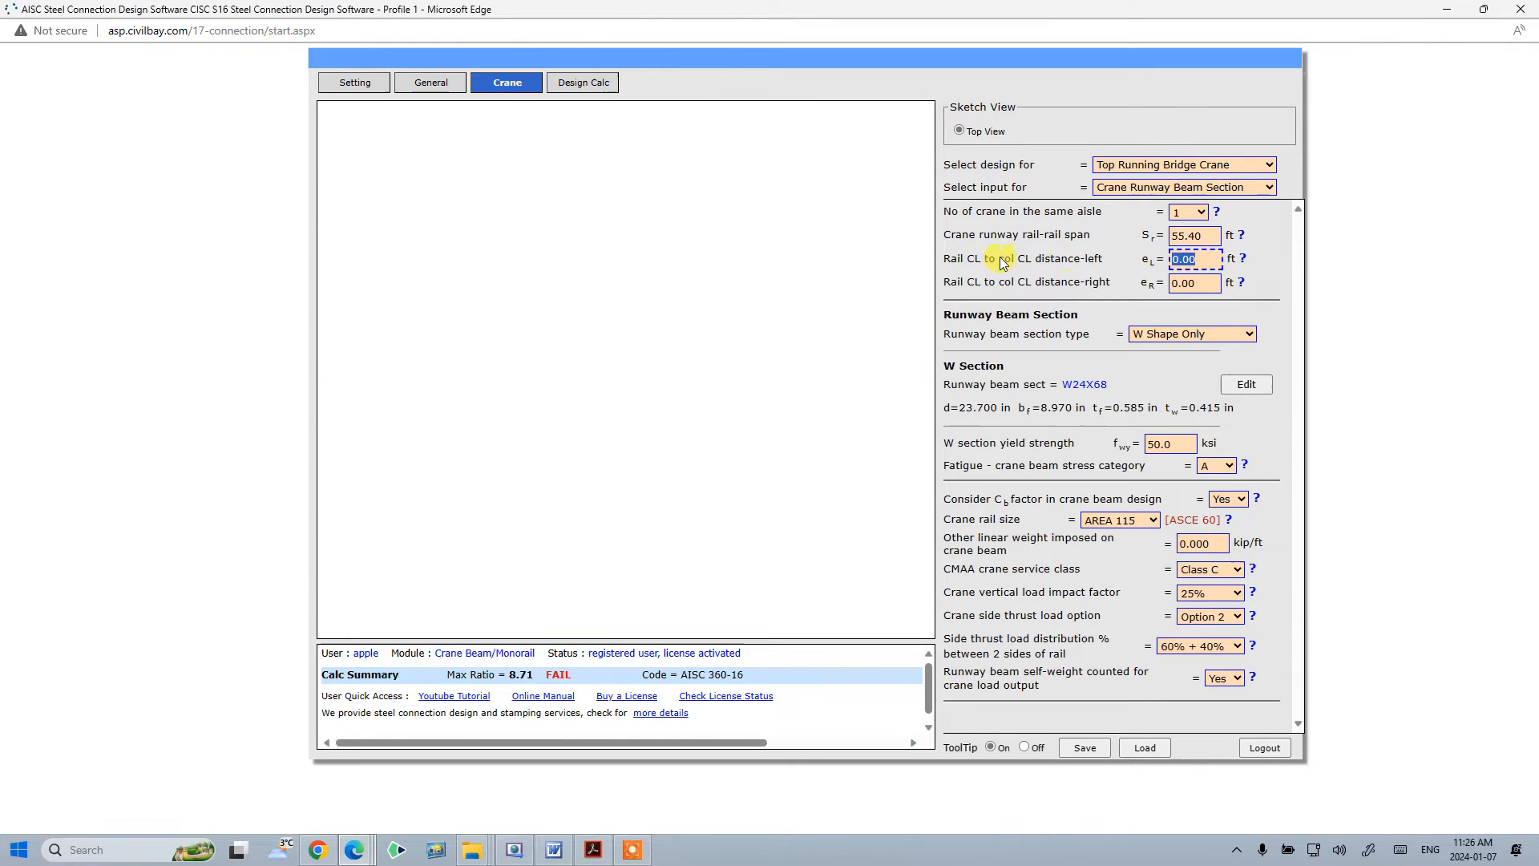
{"action": "left_click", "coordinate": [1241, 261]}
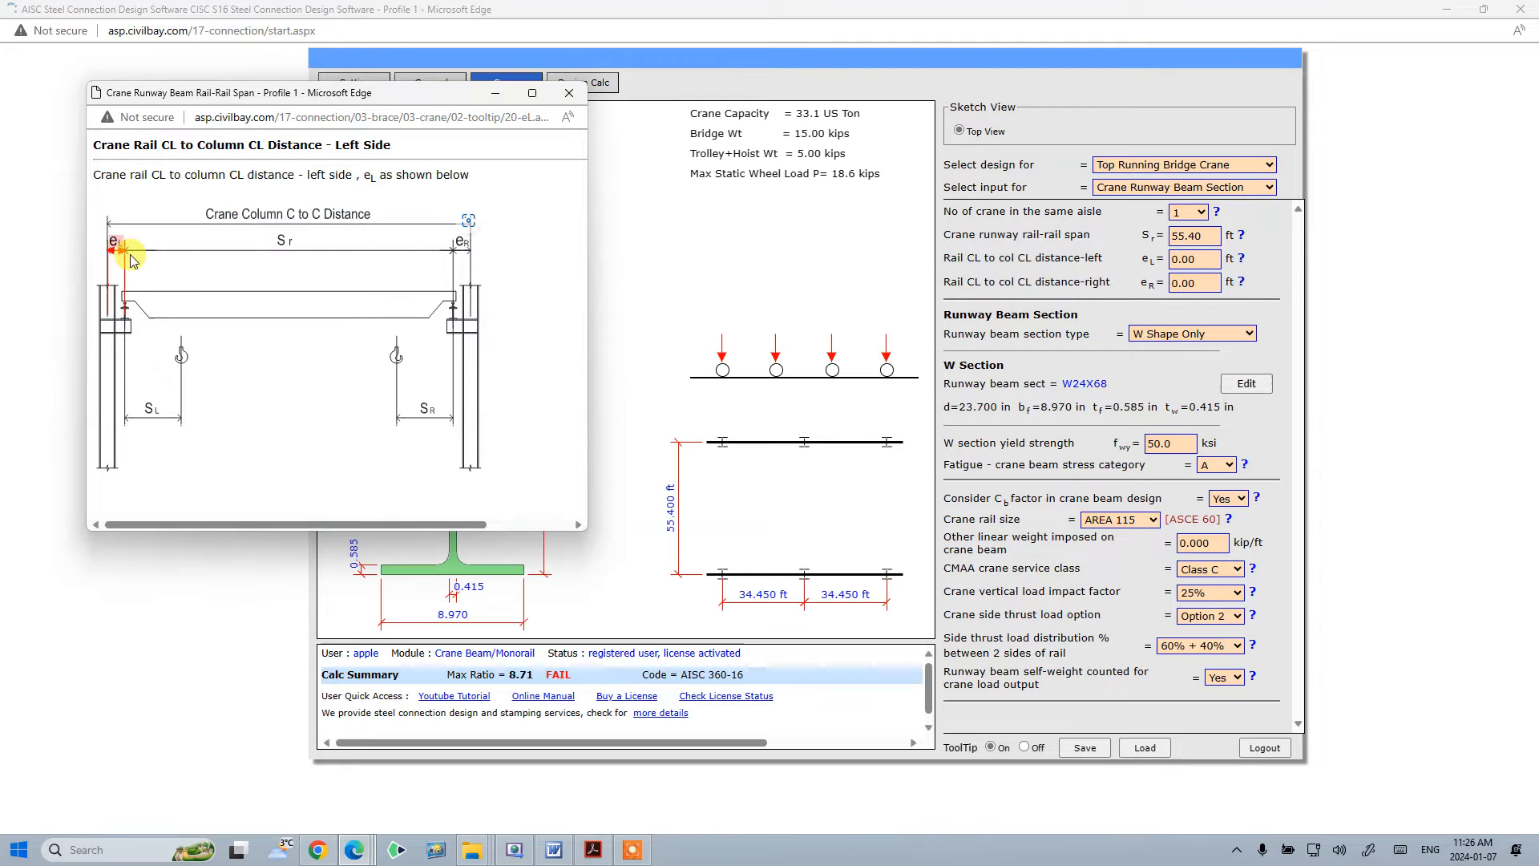
{"action": "left_click", "coordinate": [569, 93]}
{"action": "left_click", "coordinate": [1182, 259]}
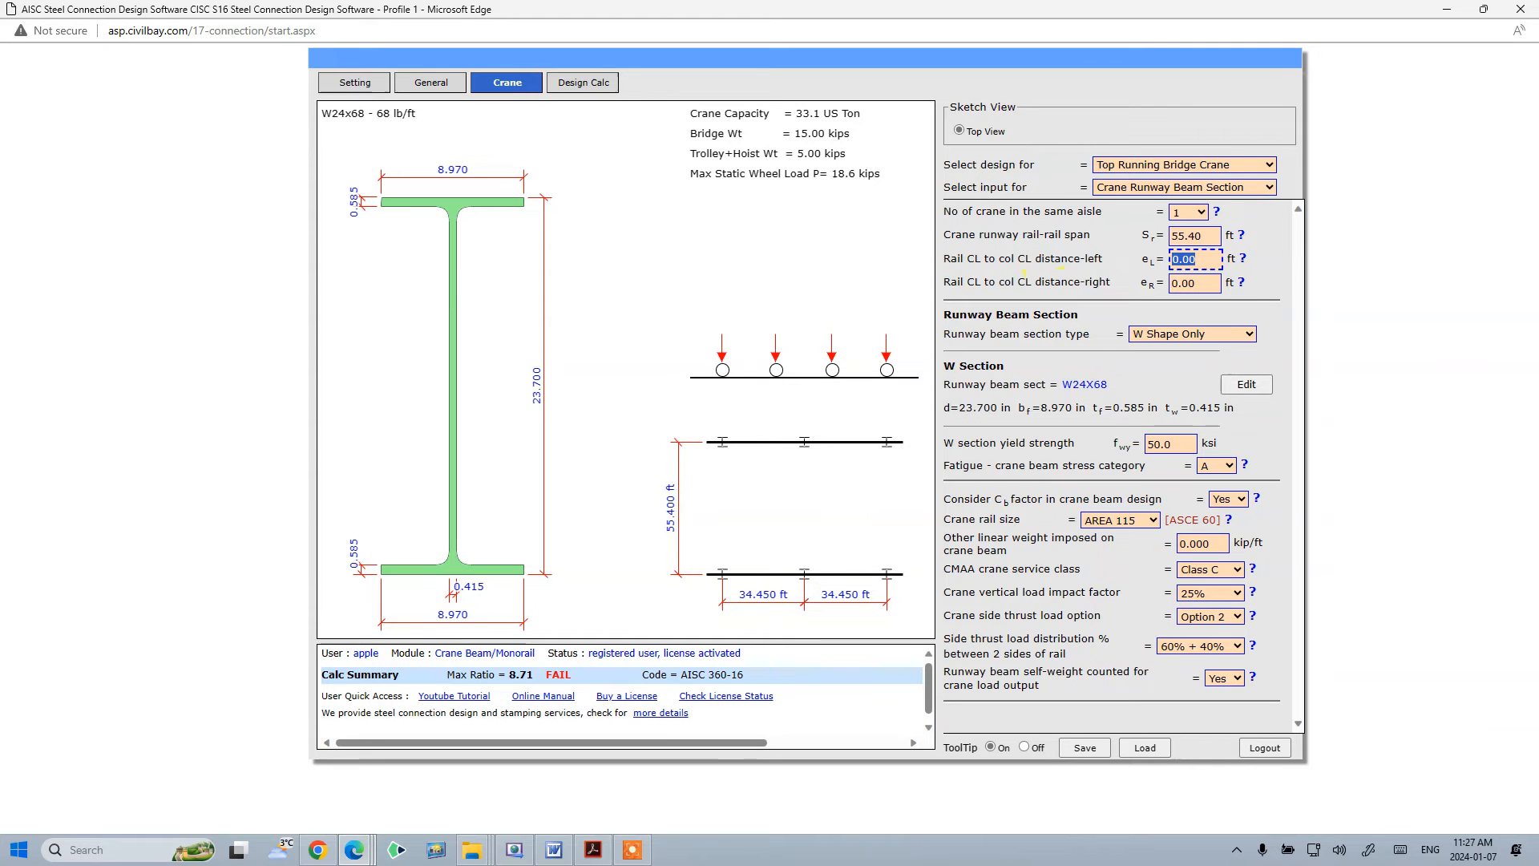
- Referring to the examples PDF, set both left and right rail CL to column CL distances to 2.30 ft
{"action": "left_click", "coordinate": [593, 850]}
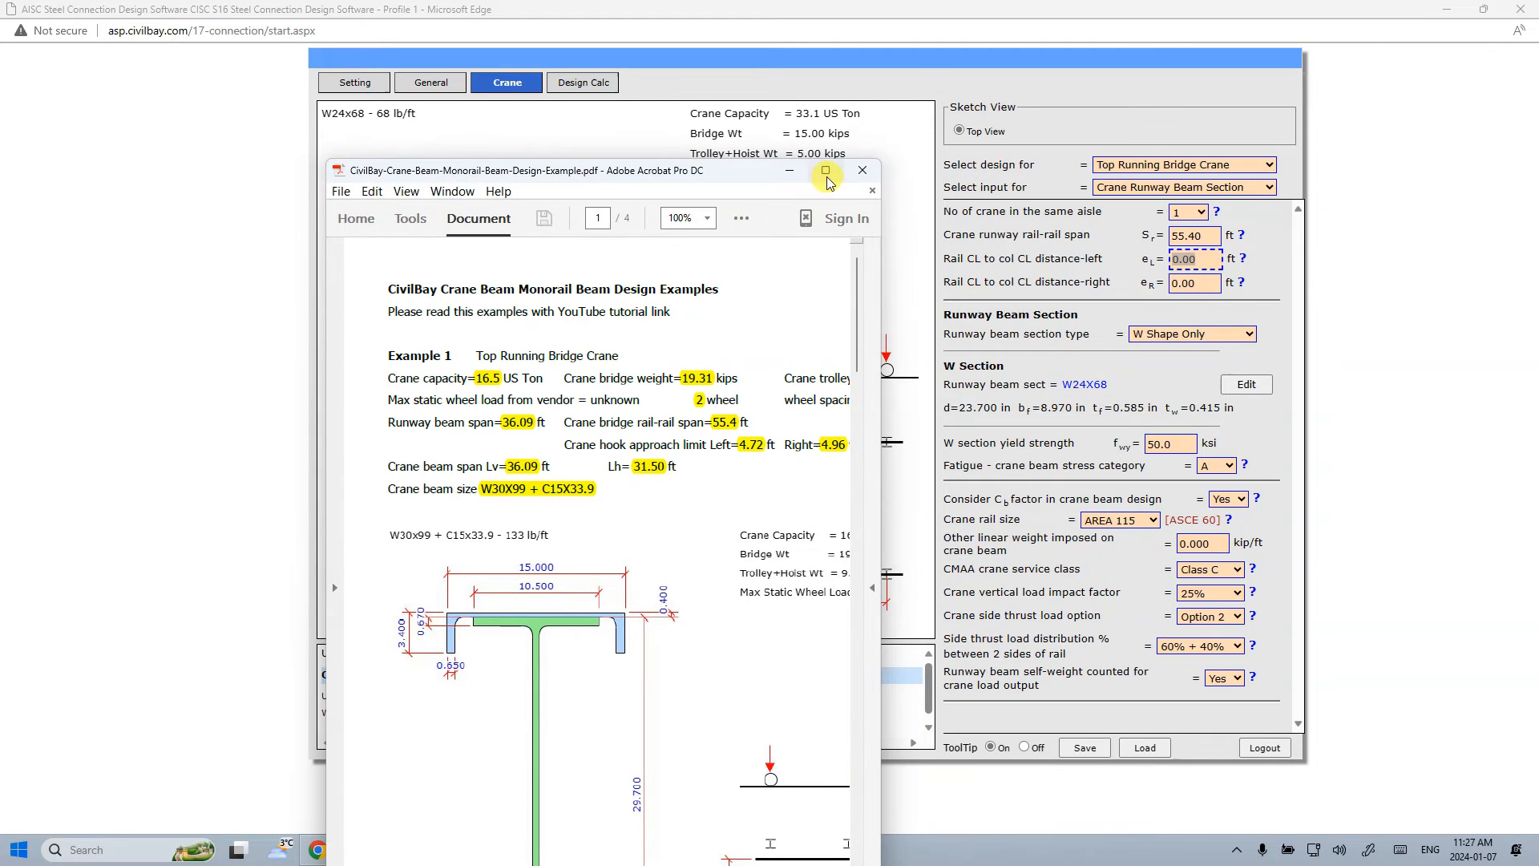
{"action": "left_click", "coordinate": [829, 172]}
{"action": "scroll", "coordinate": [959, 550], "scroll_direction": "down", "scroll_amount": 10}
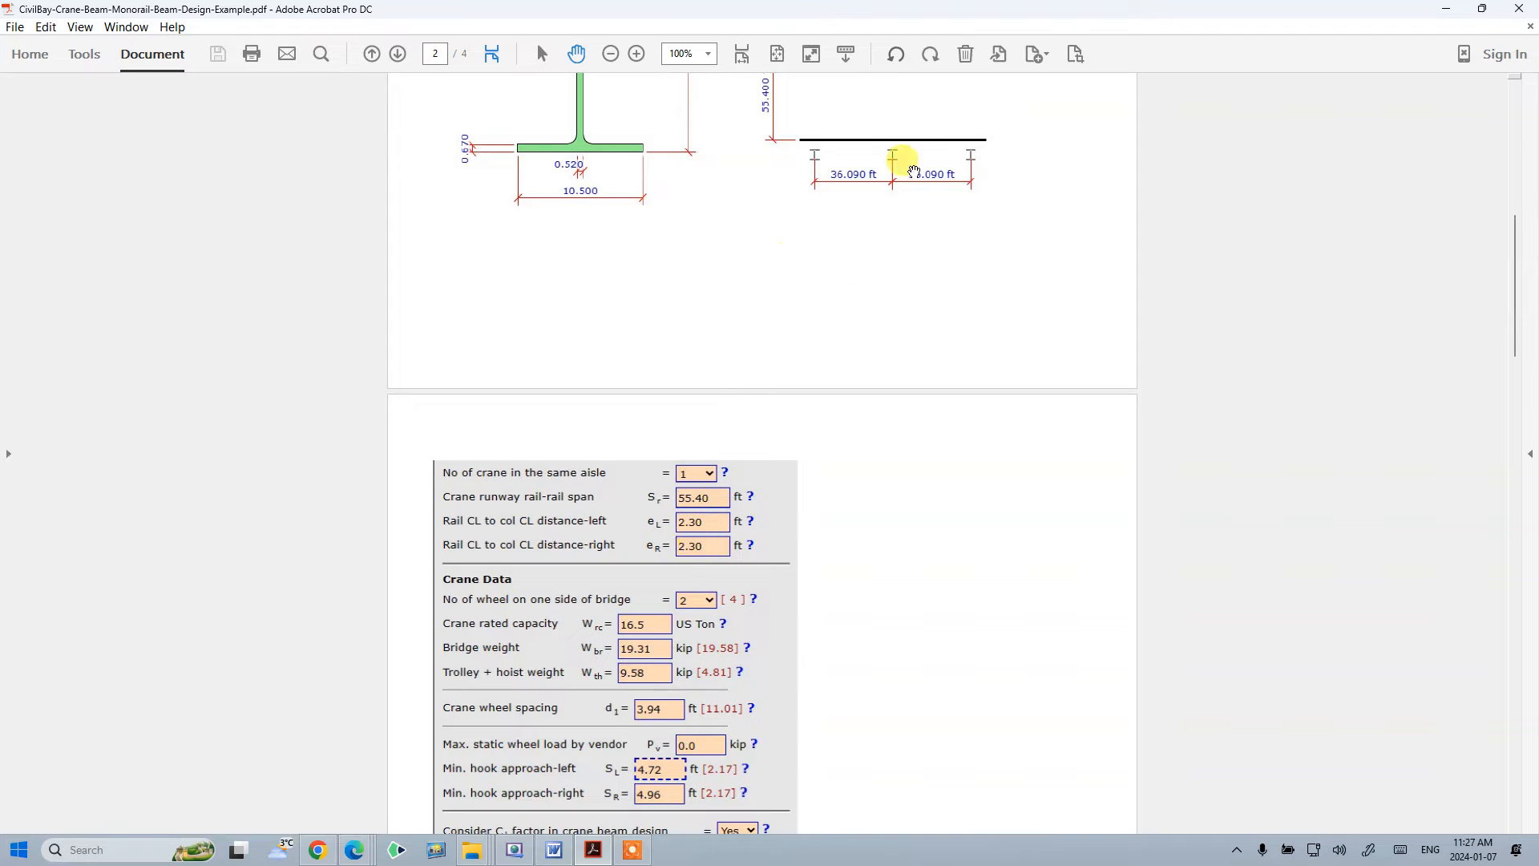
{"action": "left_click_drag", "start_coordinate": [1071, 12], "coordinate": [1538, 113]}
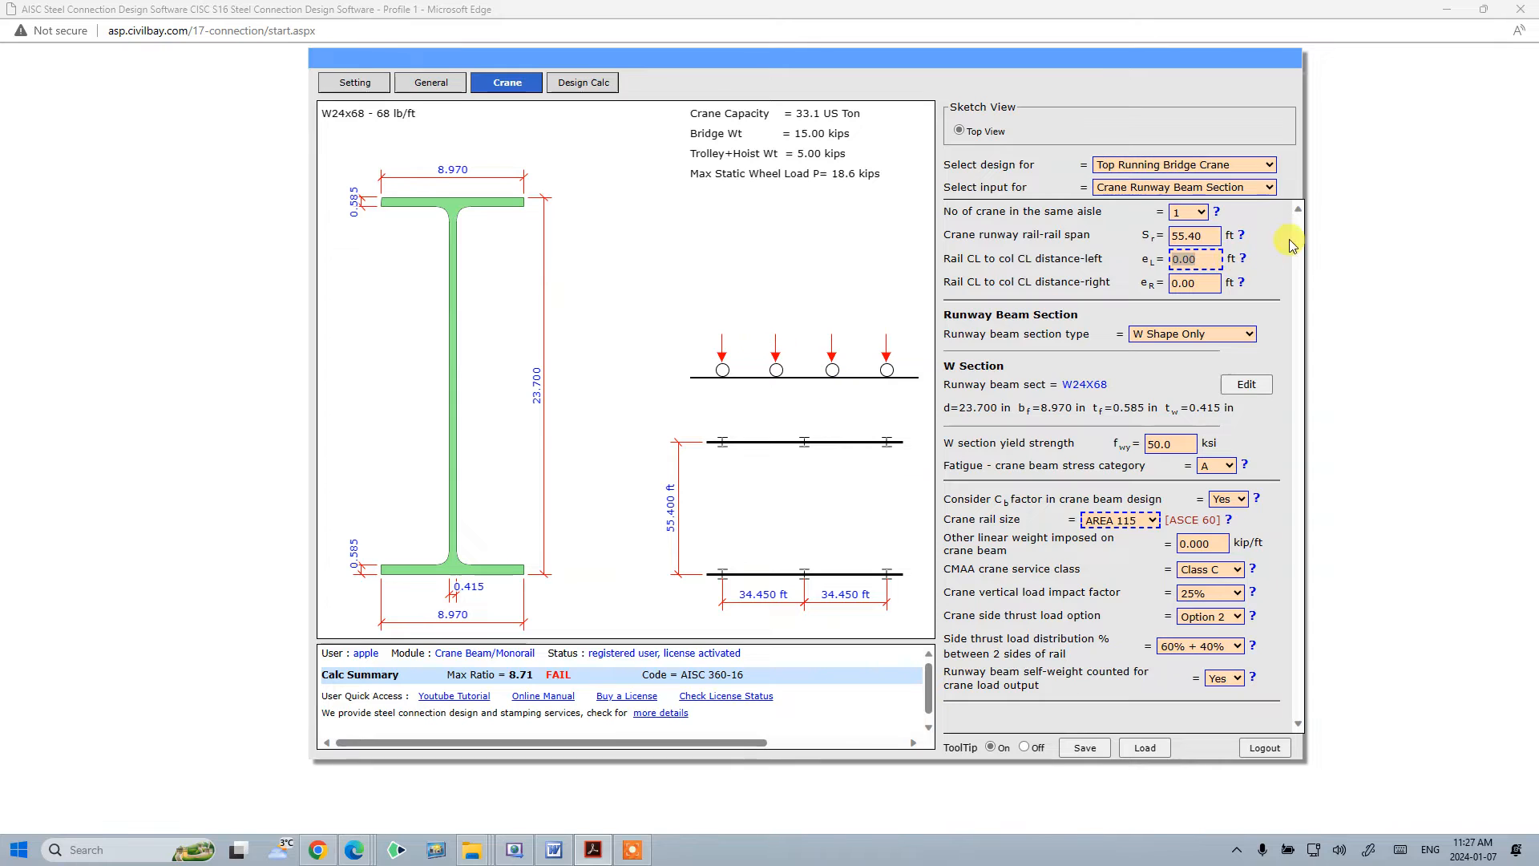
{"action": "double_click", "coordinate": [1195, 259]}
{"action": "type", "text": "2.30"}
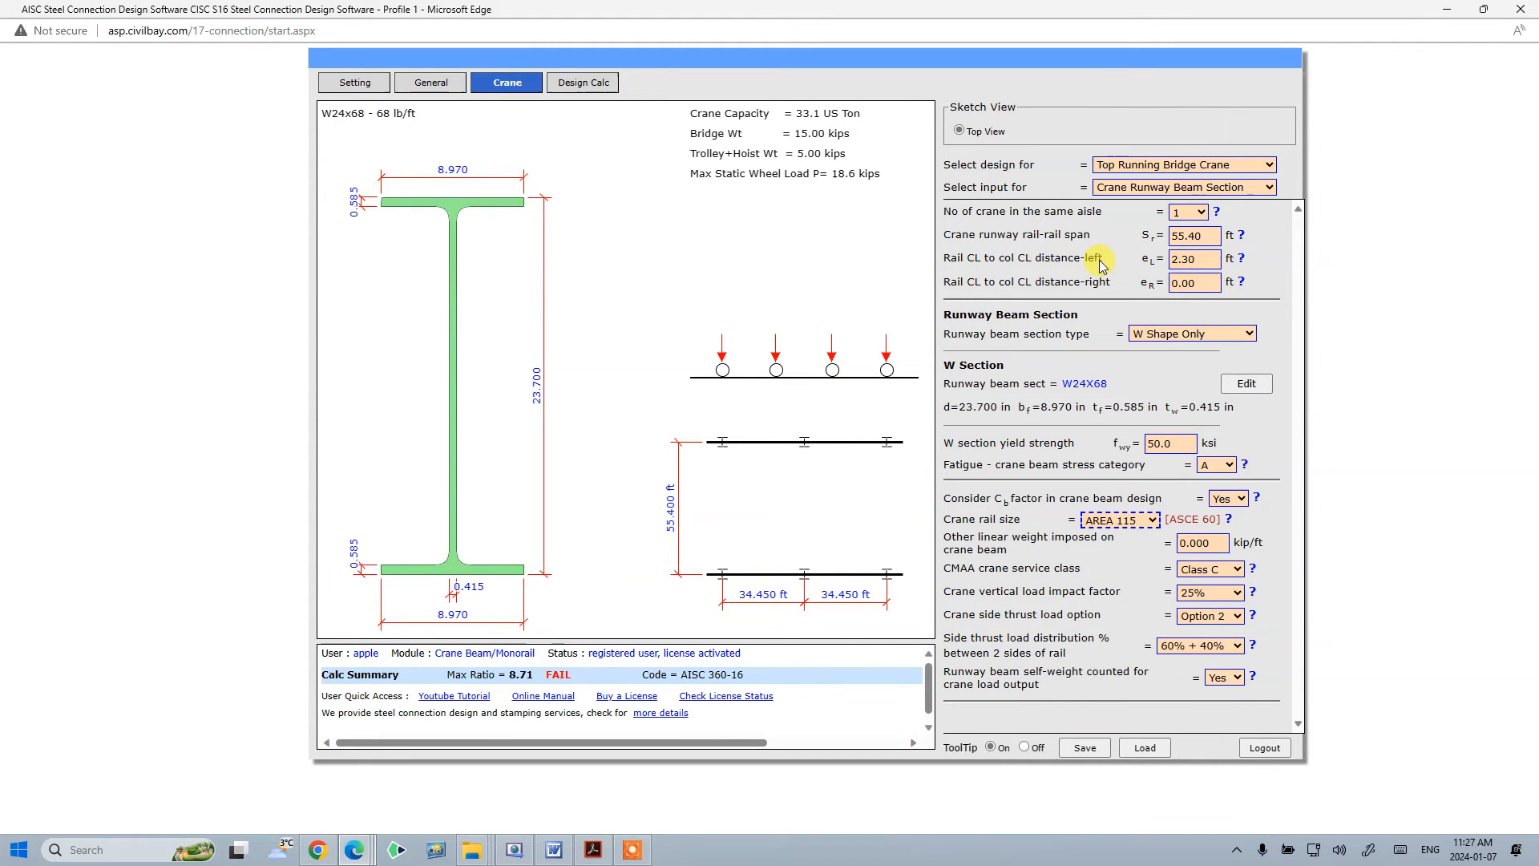
{"action": "left_click", "coordinate": [1214, 285]}
{"action": "double_click", "coordinate": [1205, 281]}
{"action": "type", "text": "2.3"}
{"action": "key", "text": "Tab"}
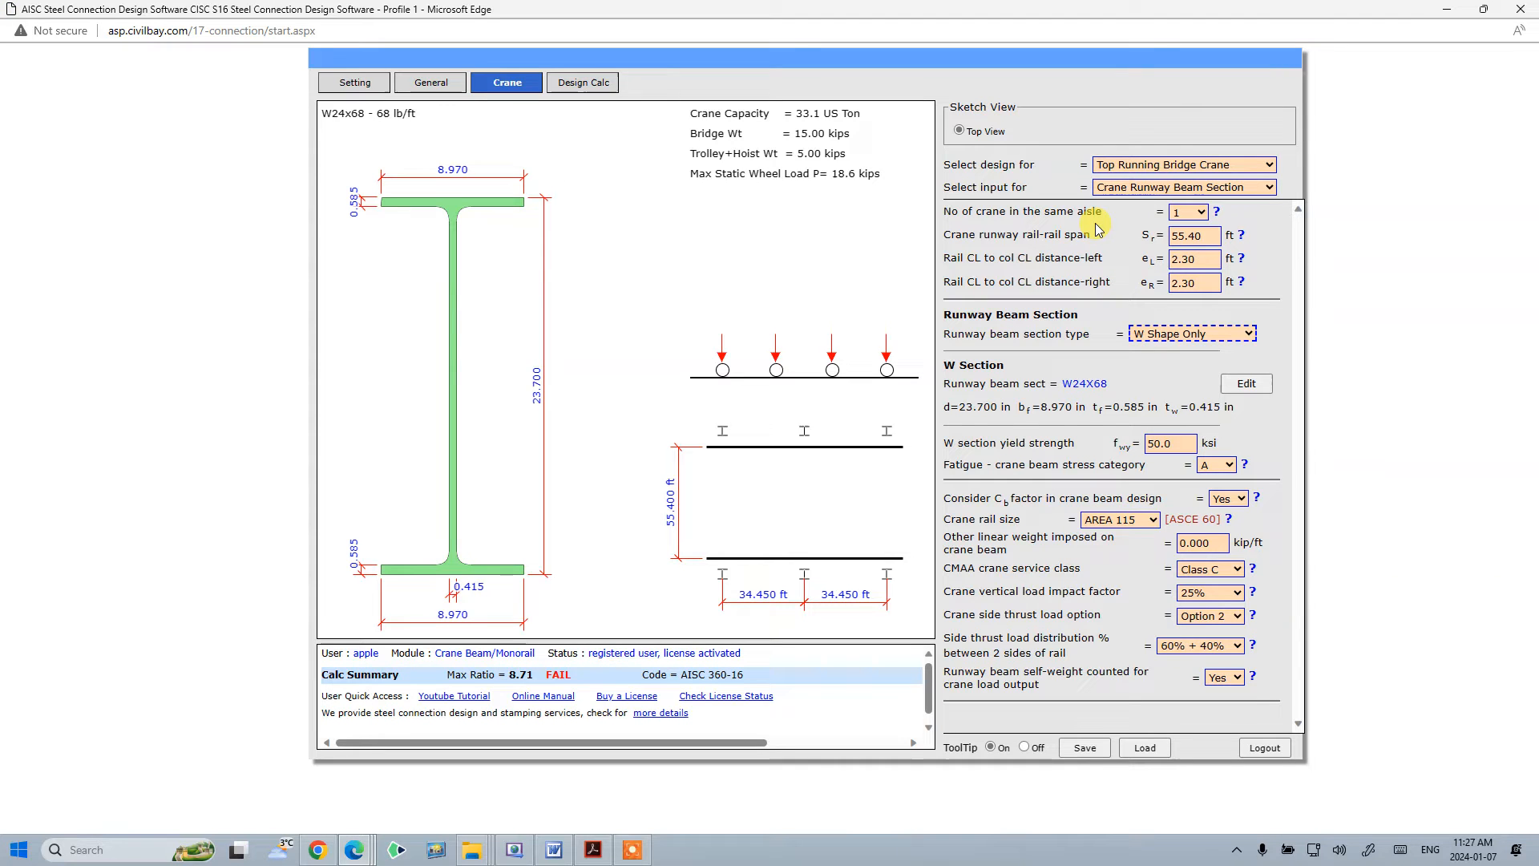
- Set the runway beam section type to W Shape + Cap Channel (AISC Table 1-19) and choose W30x99 C15x33.9
{"action": "left_click", "coordinate": [1210, 335]}
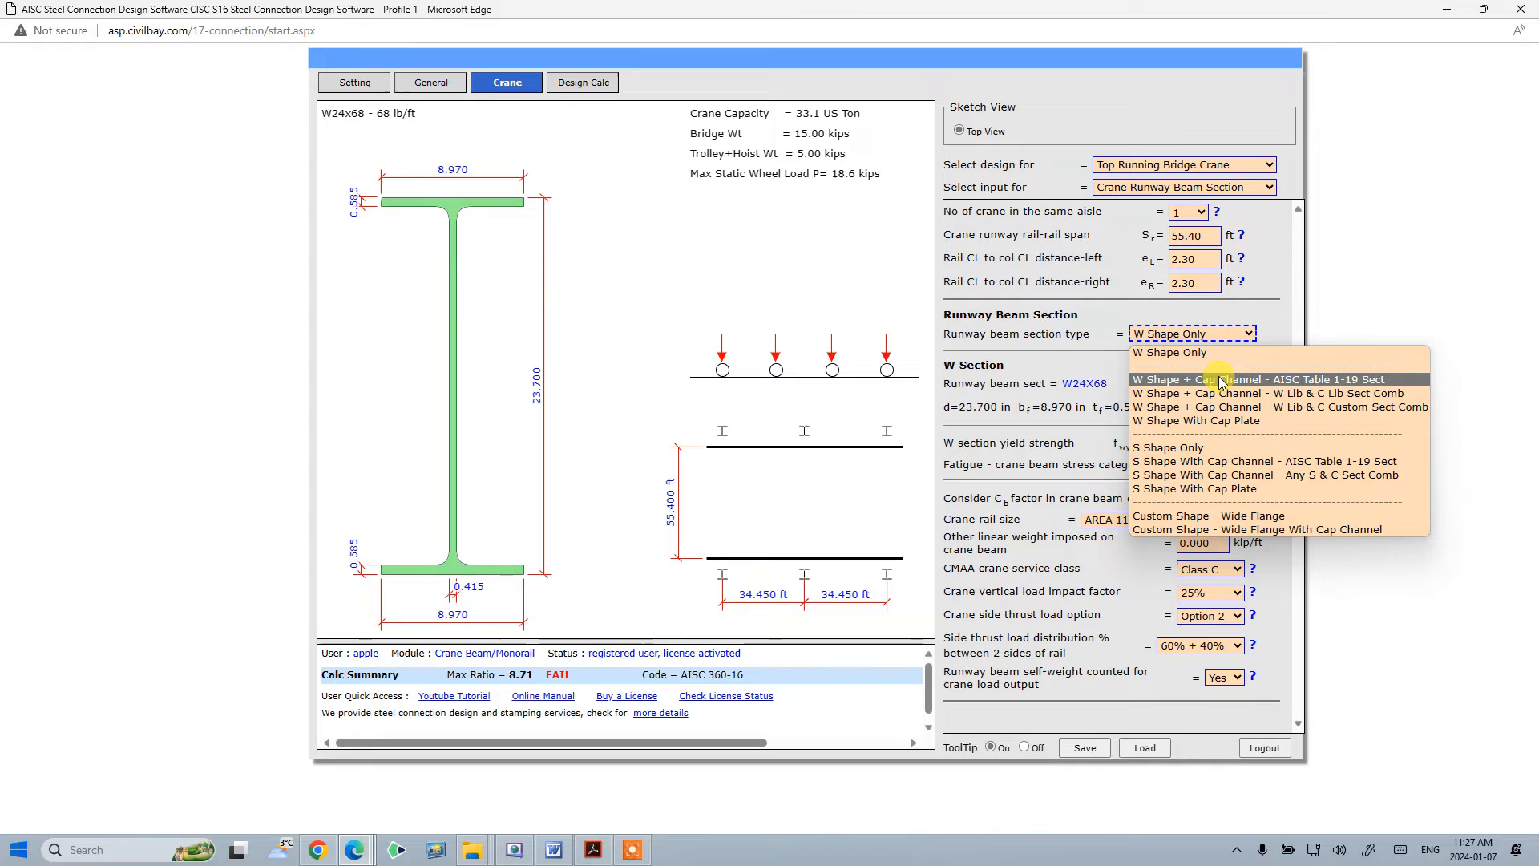
{"action": "left_click", "coordinate": [1222, 381]}
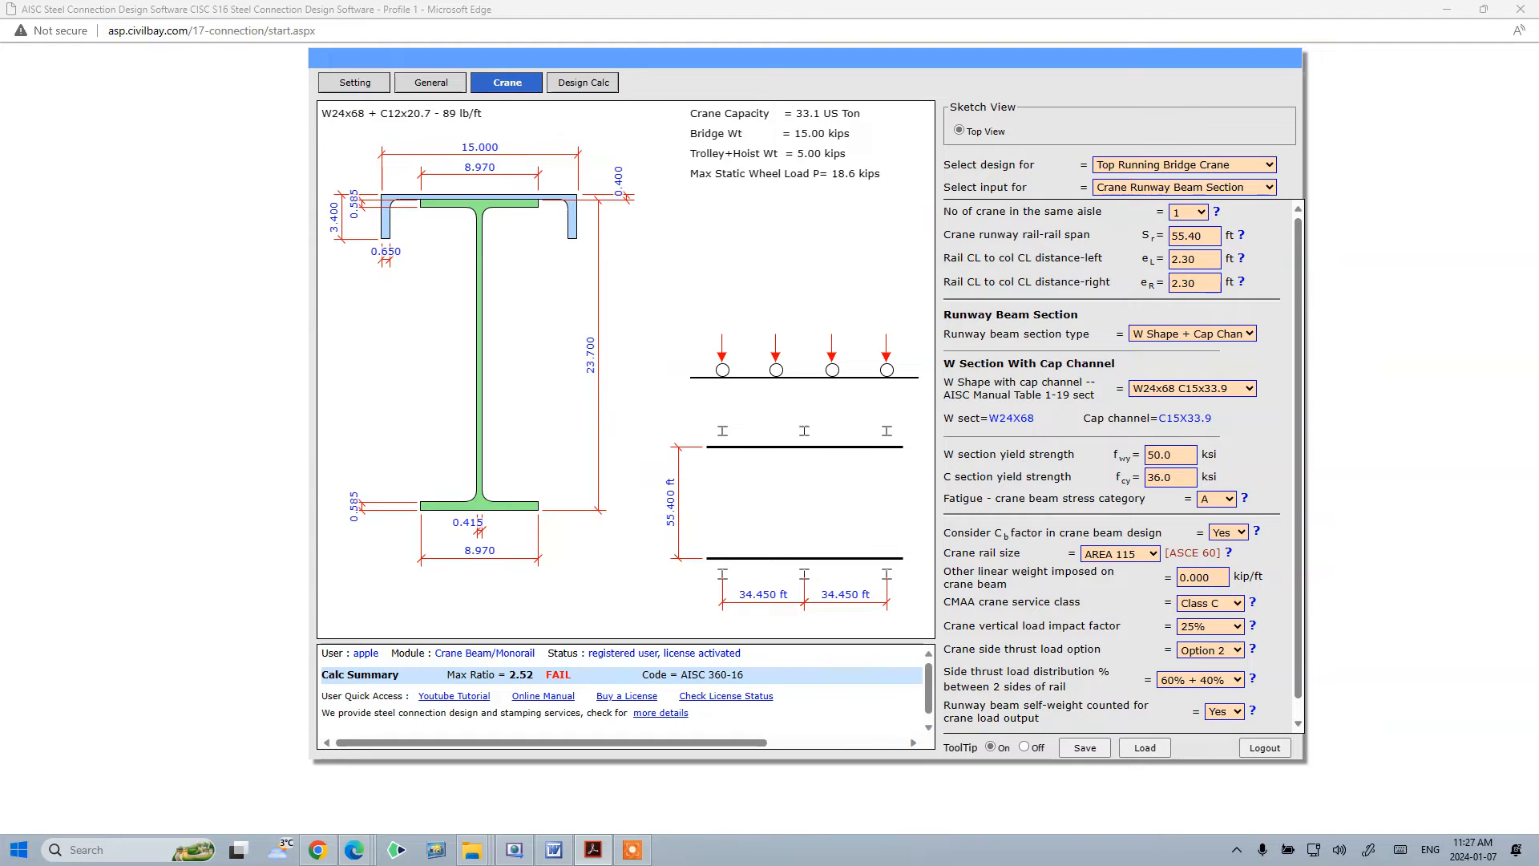
{"action": "double_click", "coordinate": [1174, 158]}
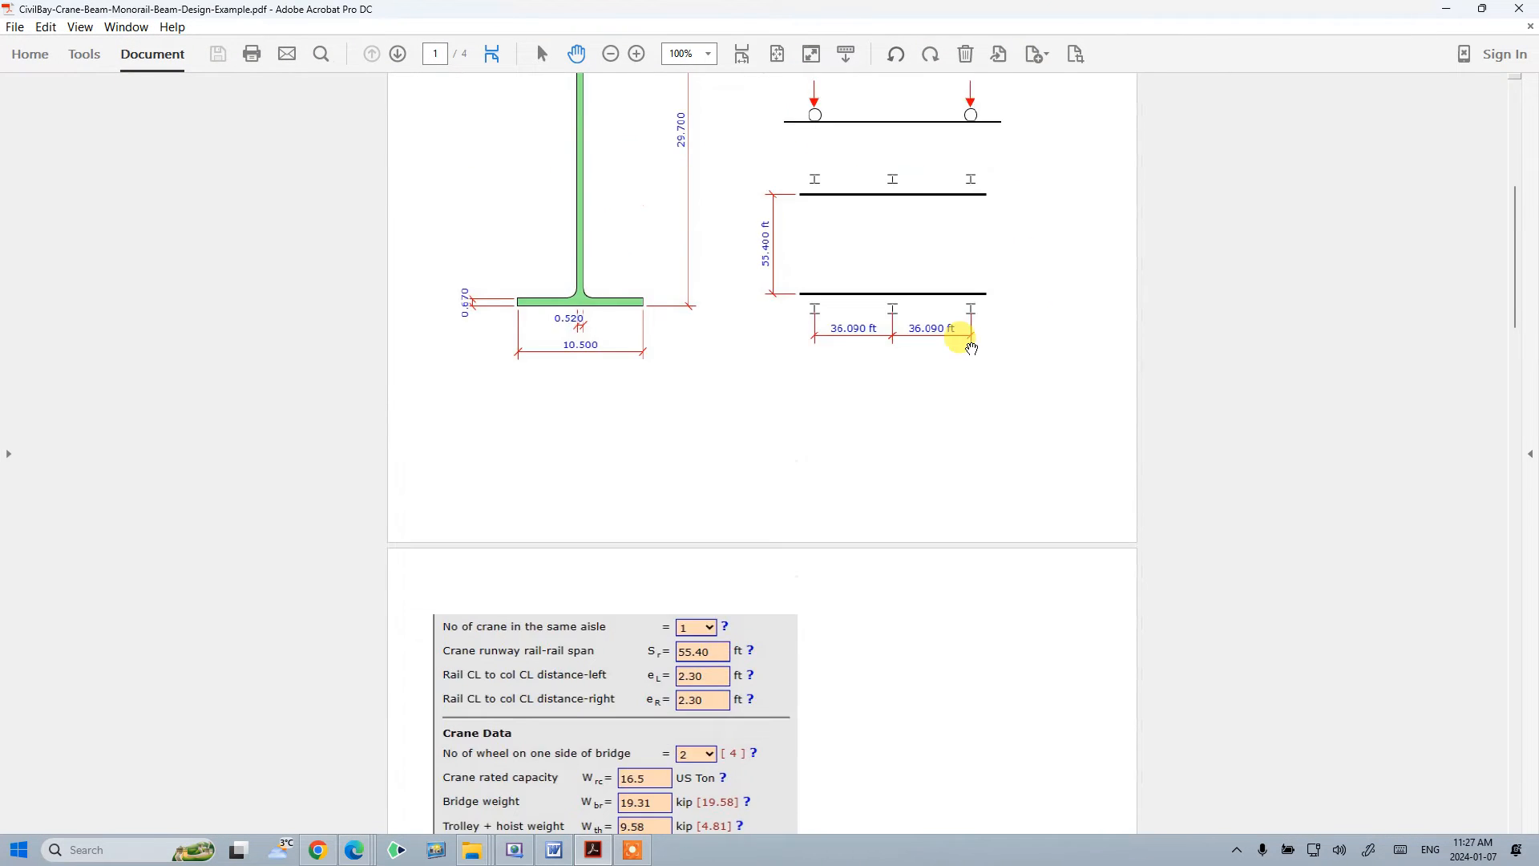
{"action": "scroll", "coordinate": [972, 347], "scroll_direction": "up", "scroll_amount": 5}
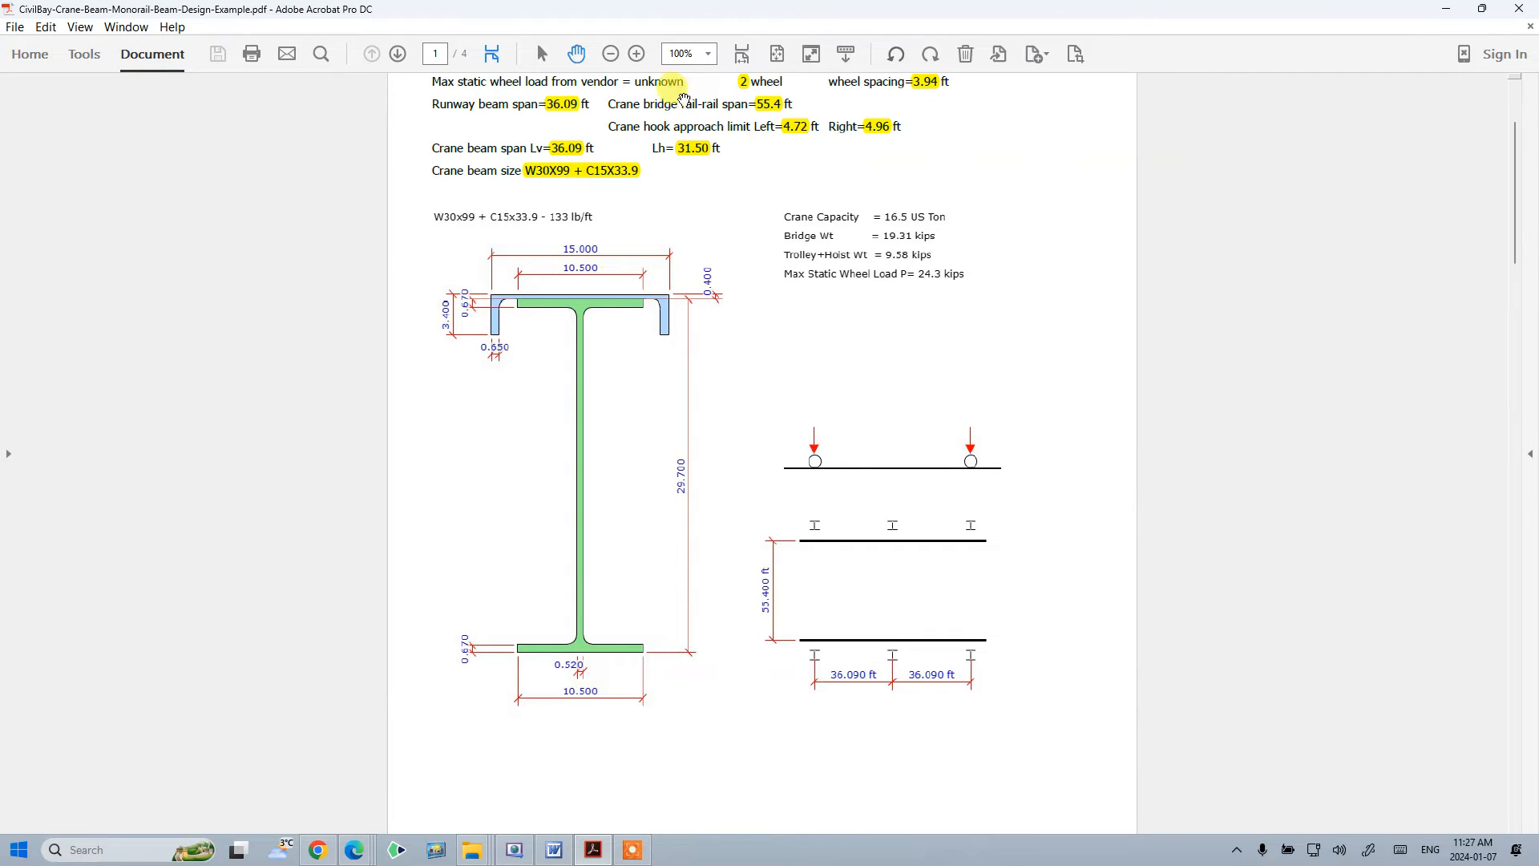
{"action": "left_click_drag", "start_coordinate": [854, 12], "coordinate": [1538, 32]}
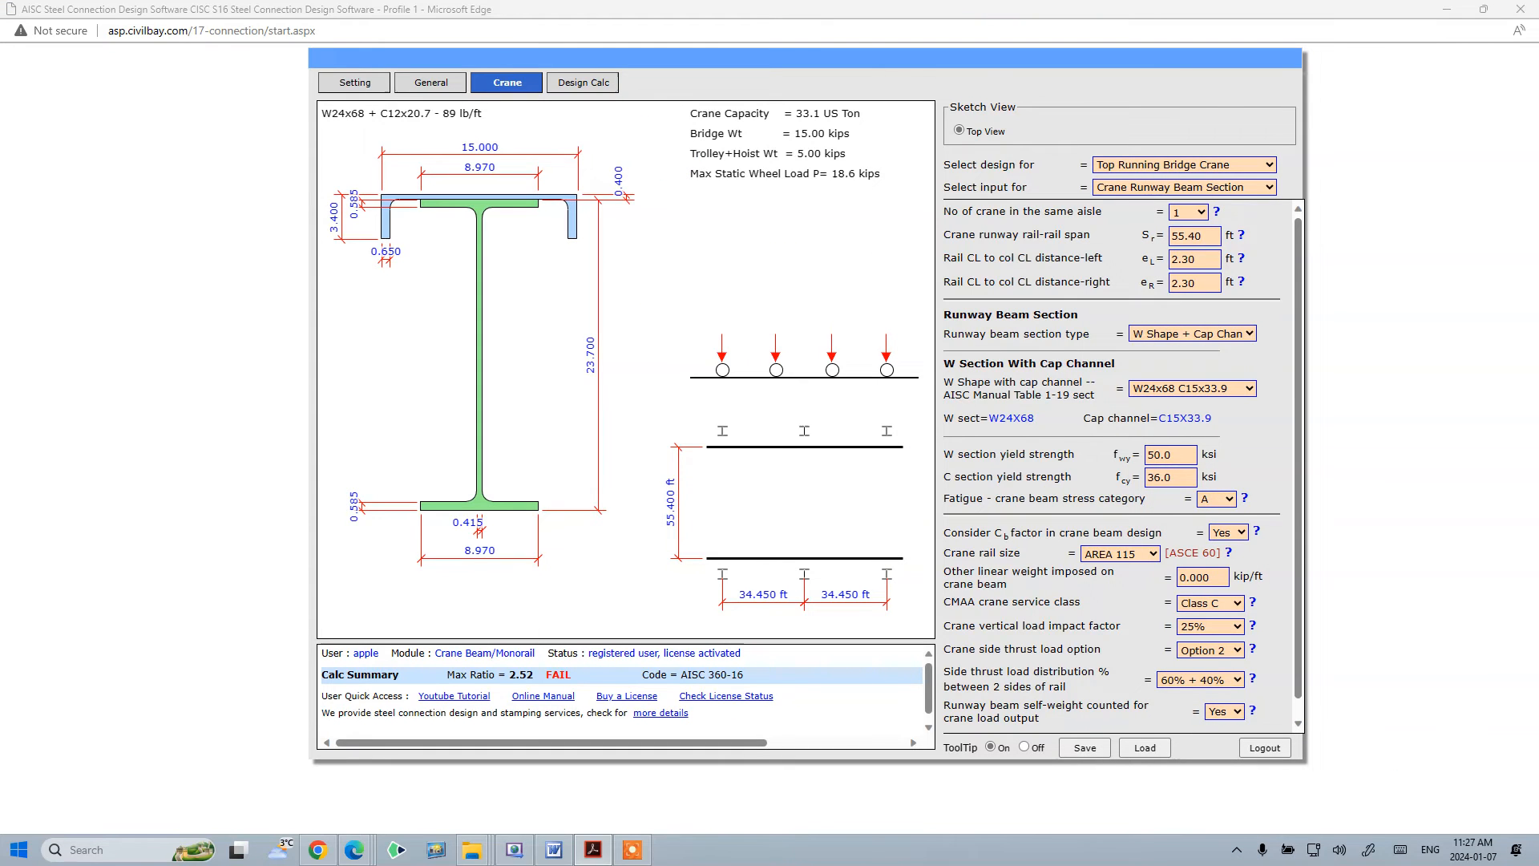
{"action": "left_click", "coordinate": [1249, 390]}
{"action": "left_click_drag", "start_coordinate": [1273, 444], "coordinate": [1278, 543]}
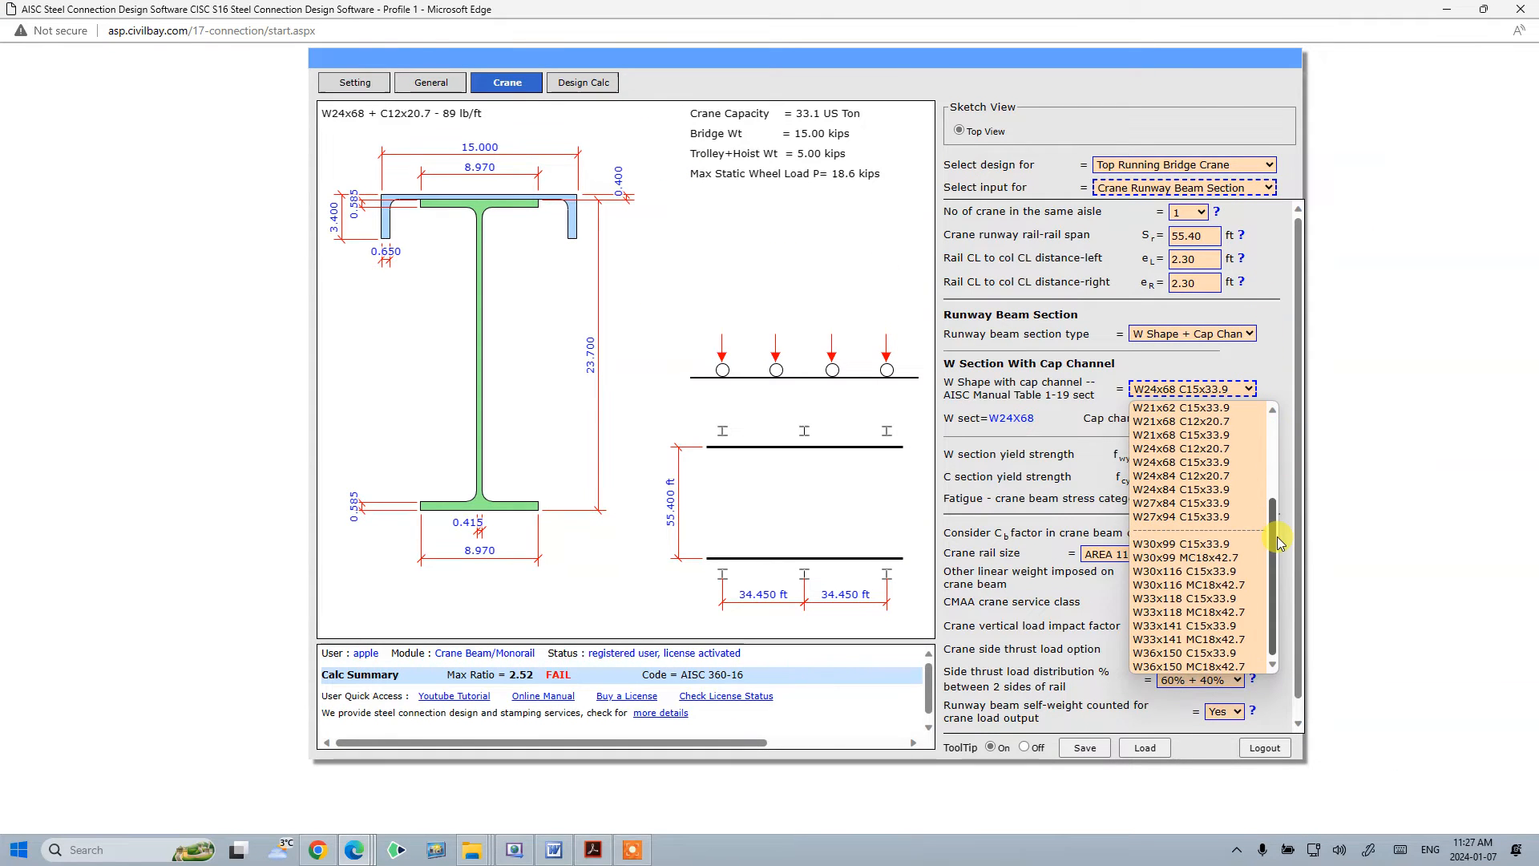
{"action": "left_click", "coordinate": [1218, 545]}
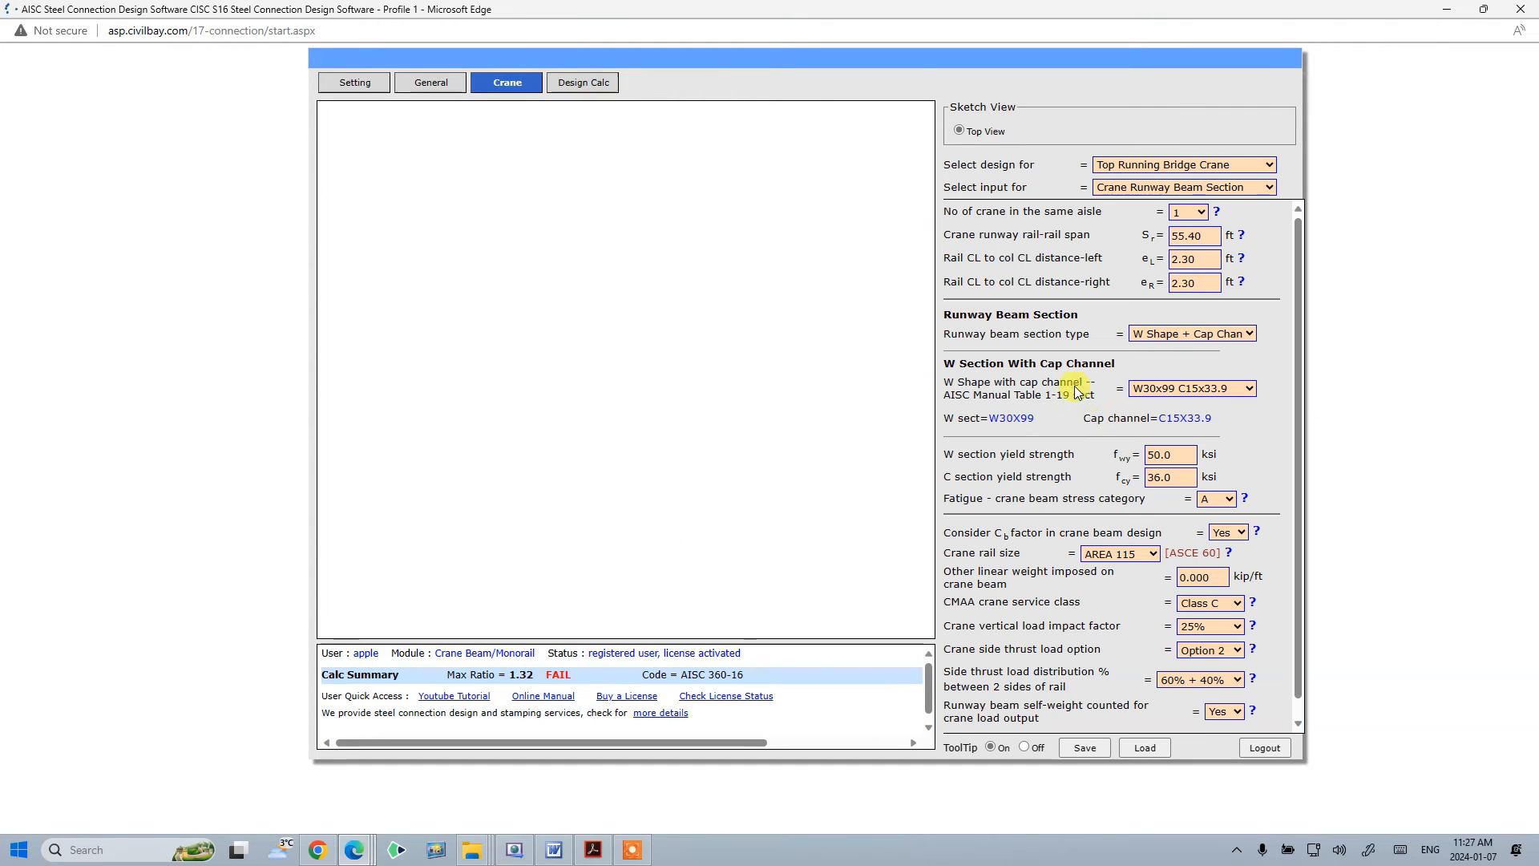
- Check the W and C section yield strengths and the fatigue category settings
{"action": "left_click", "coordinate": [1164, 451]}
{"action": "left_click", "coordinate": [1172, 477]}
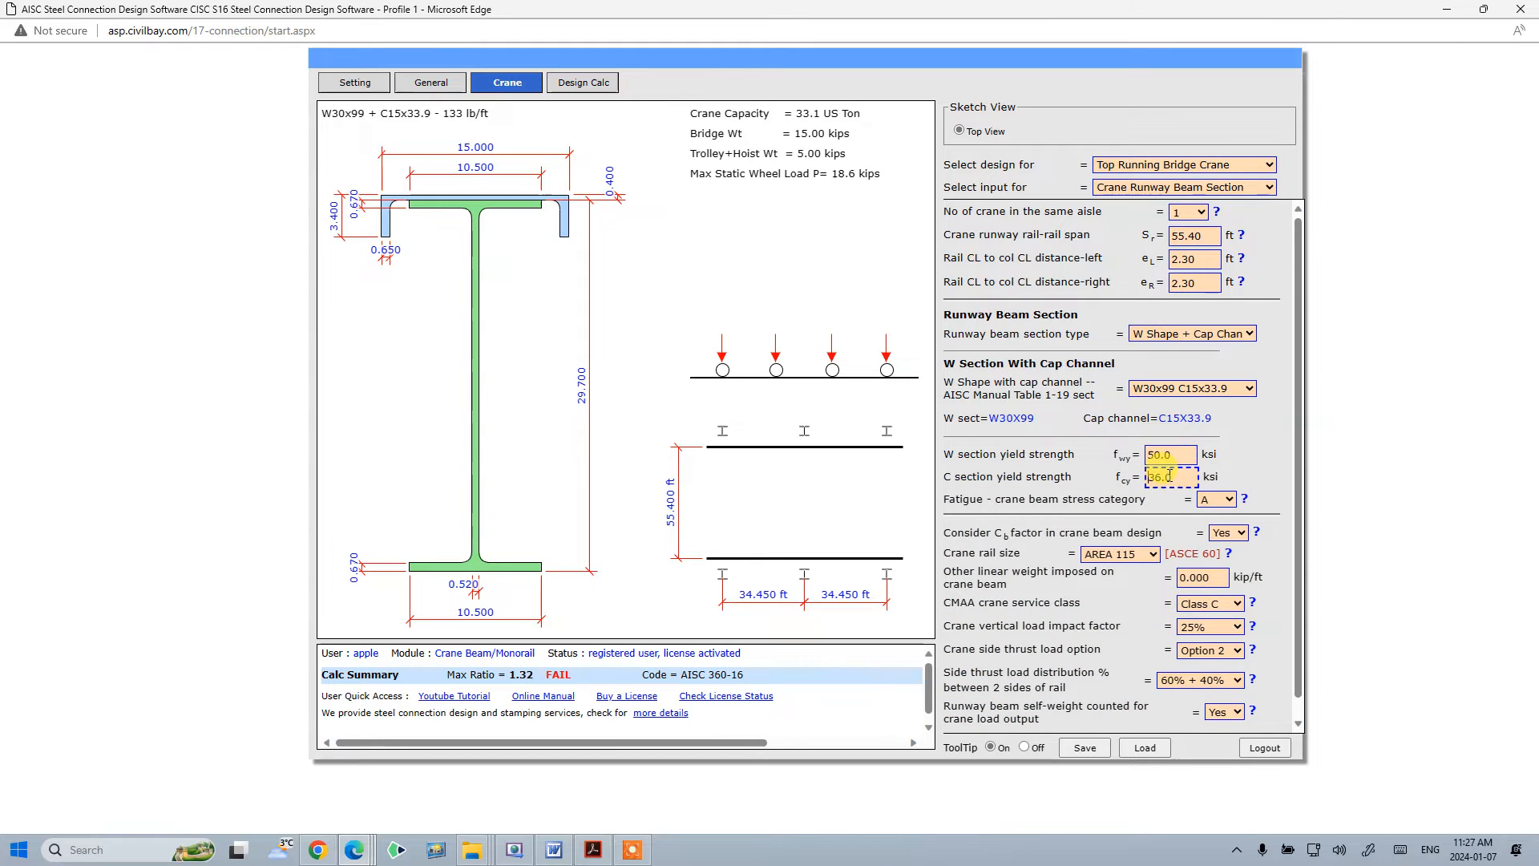
{"action": "left_click", "coordinate": [1177, 456]}
{"action": "left_click", "coordinate": [1179, 476]}
{"action": "left_click", "coordinate": [1277, 477]}
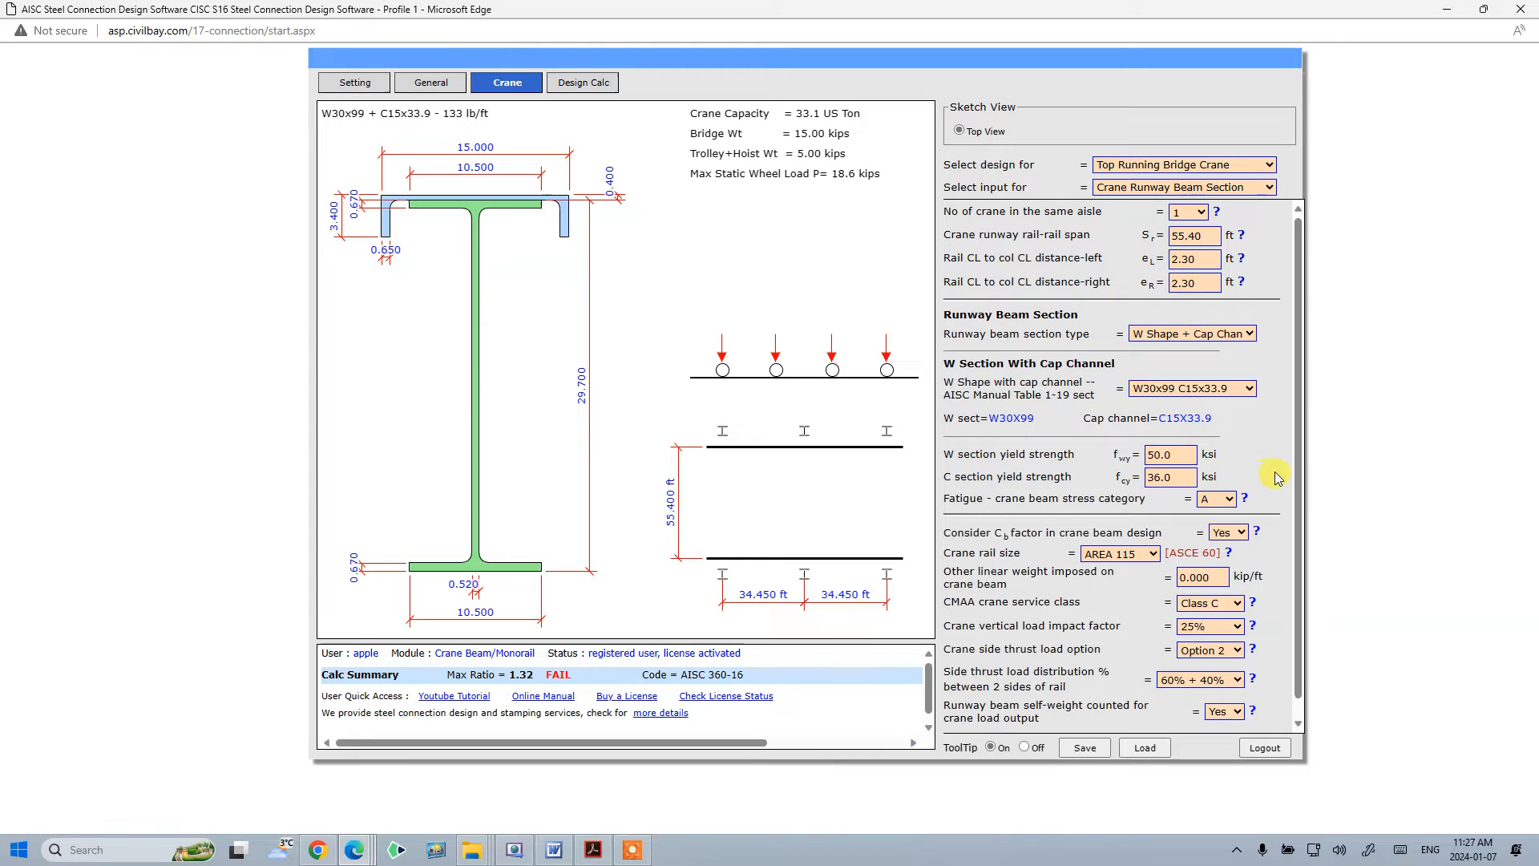
{"action": "left_click", "coordinate": [1282, 456]}
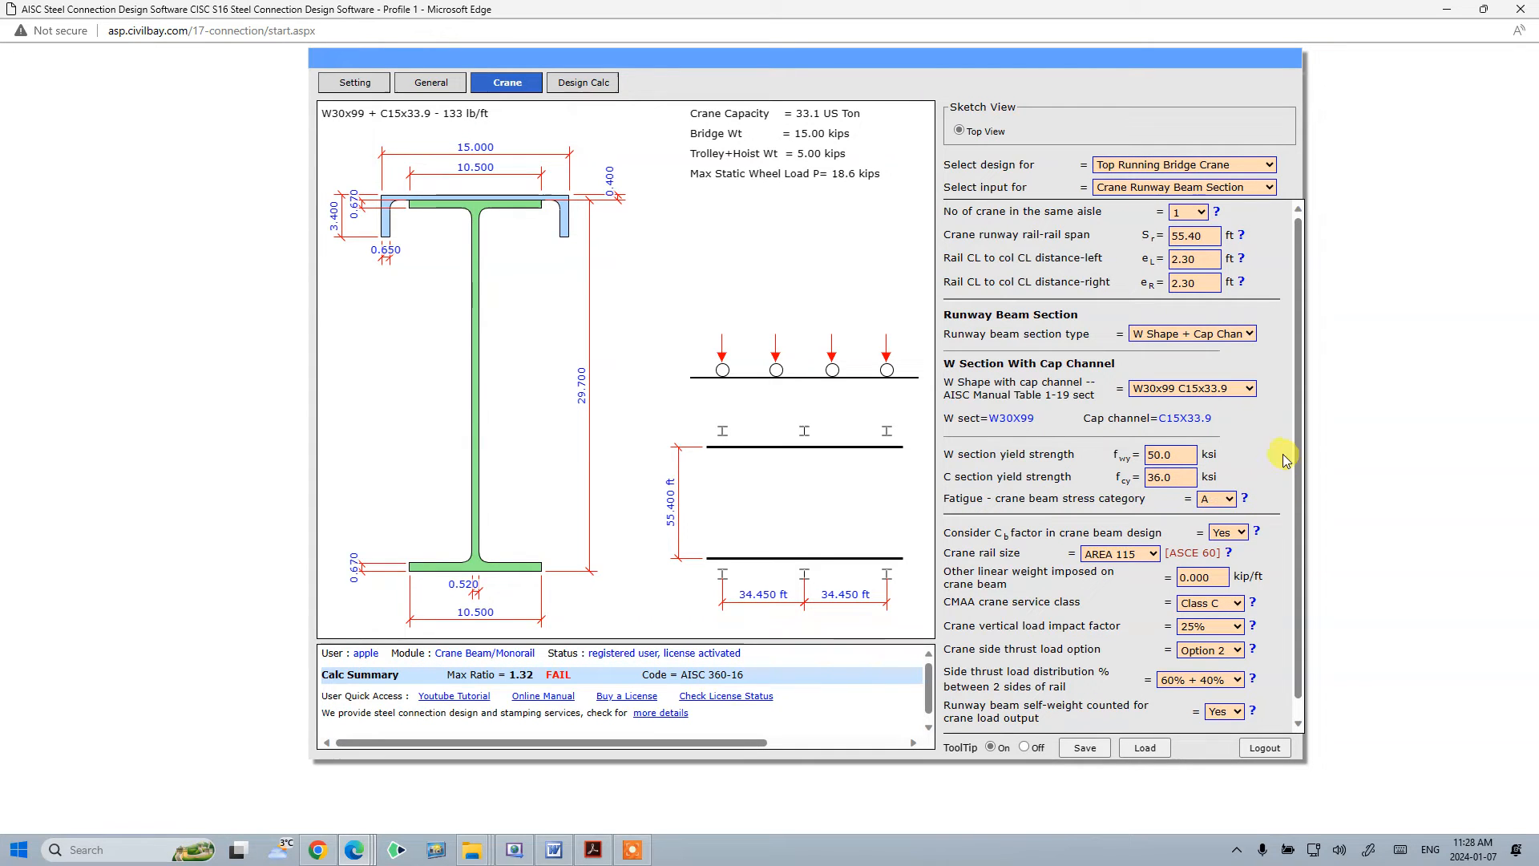
{"action": "left_click", "coordinate": [1216, 498]}
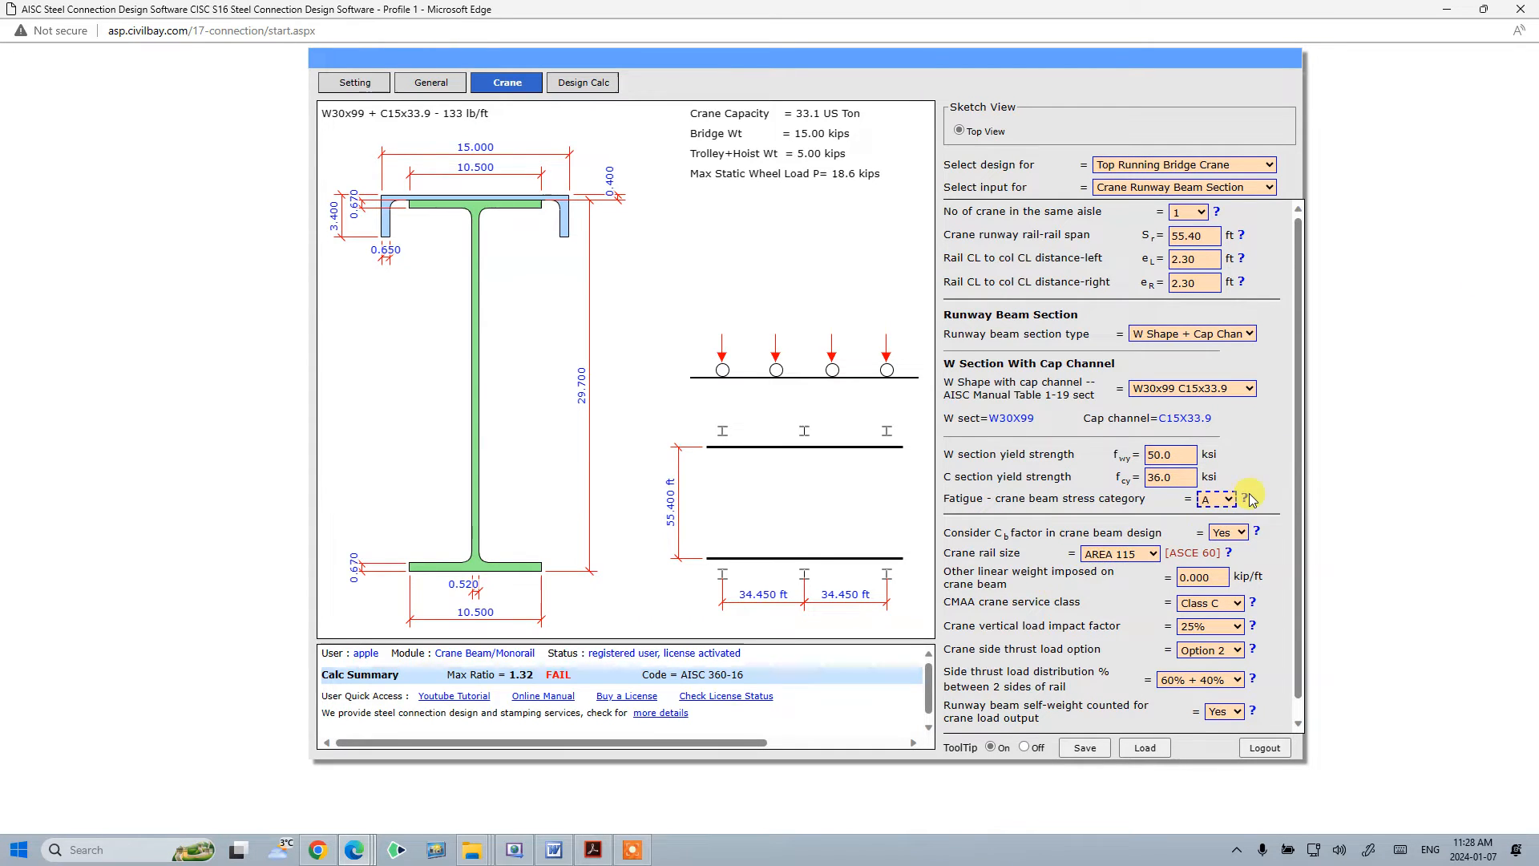
- Switch the input section being edited to Crane Data
{"action": "key", "text": "alt+Tab"}
{"action": "left_click", "coordinate": [1235, 189]}
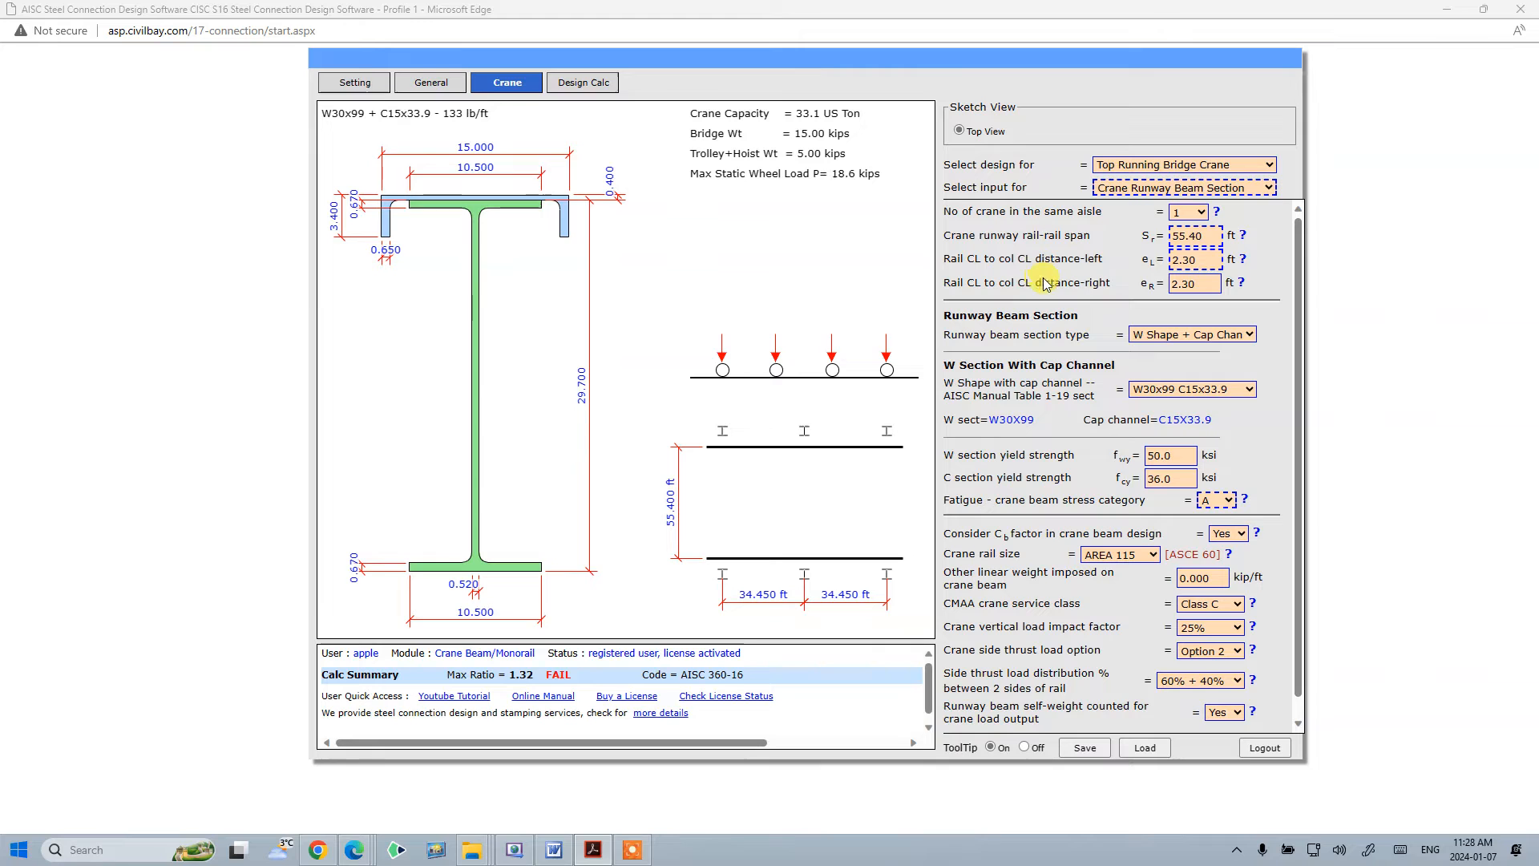
{"action": "left_click", "coordinate": [1238, 189]}
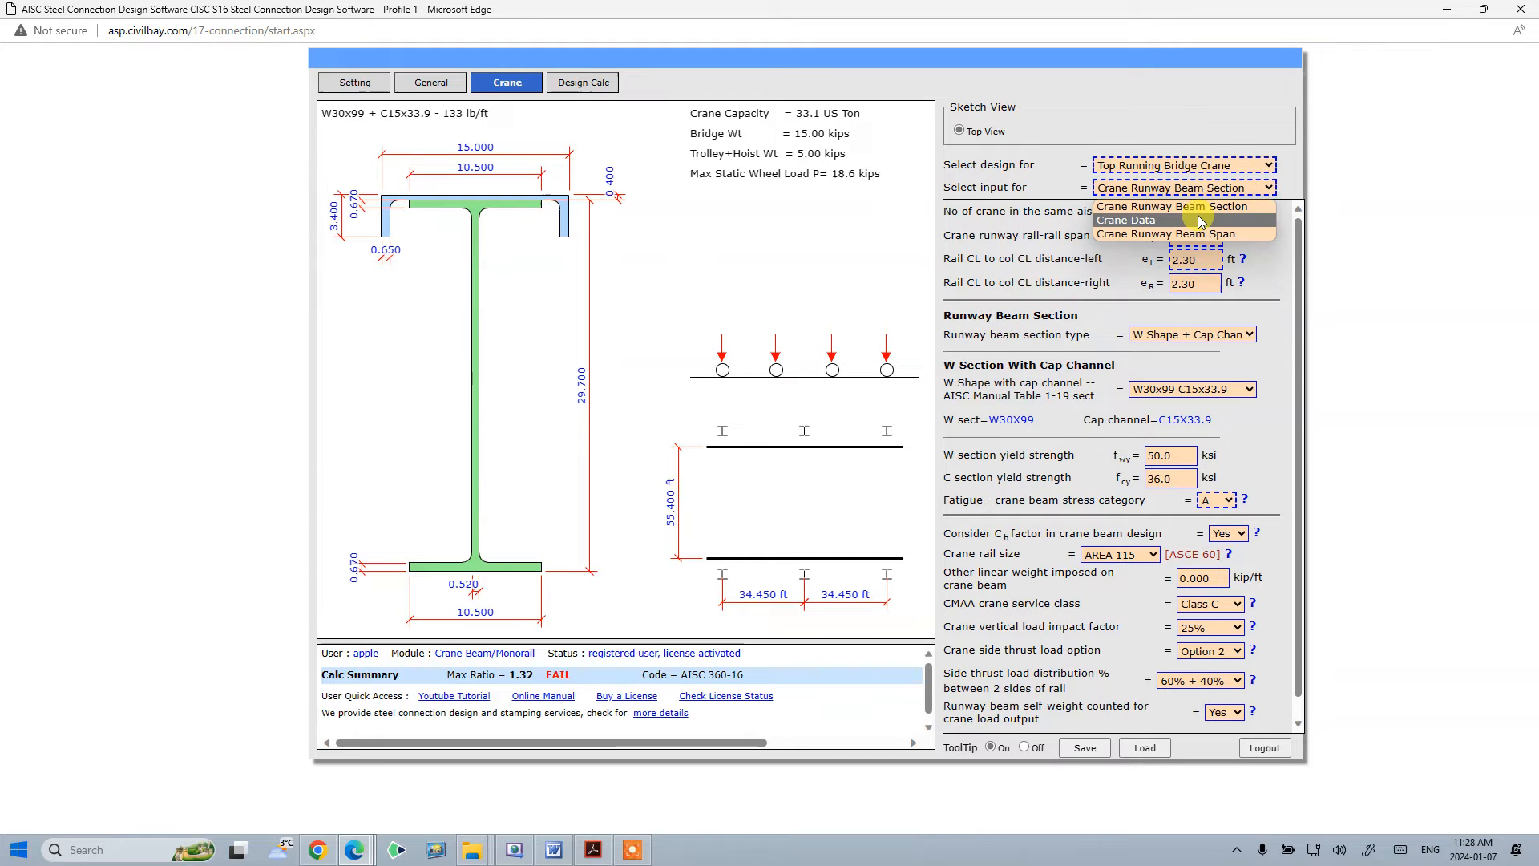
{"action": "left_click", "coordinate": [1198, 220]}
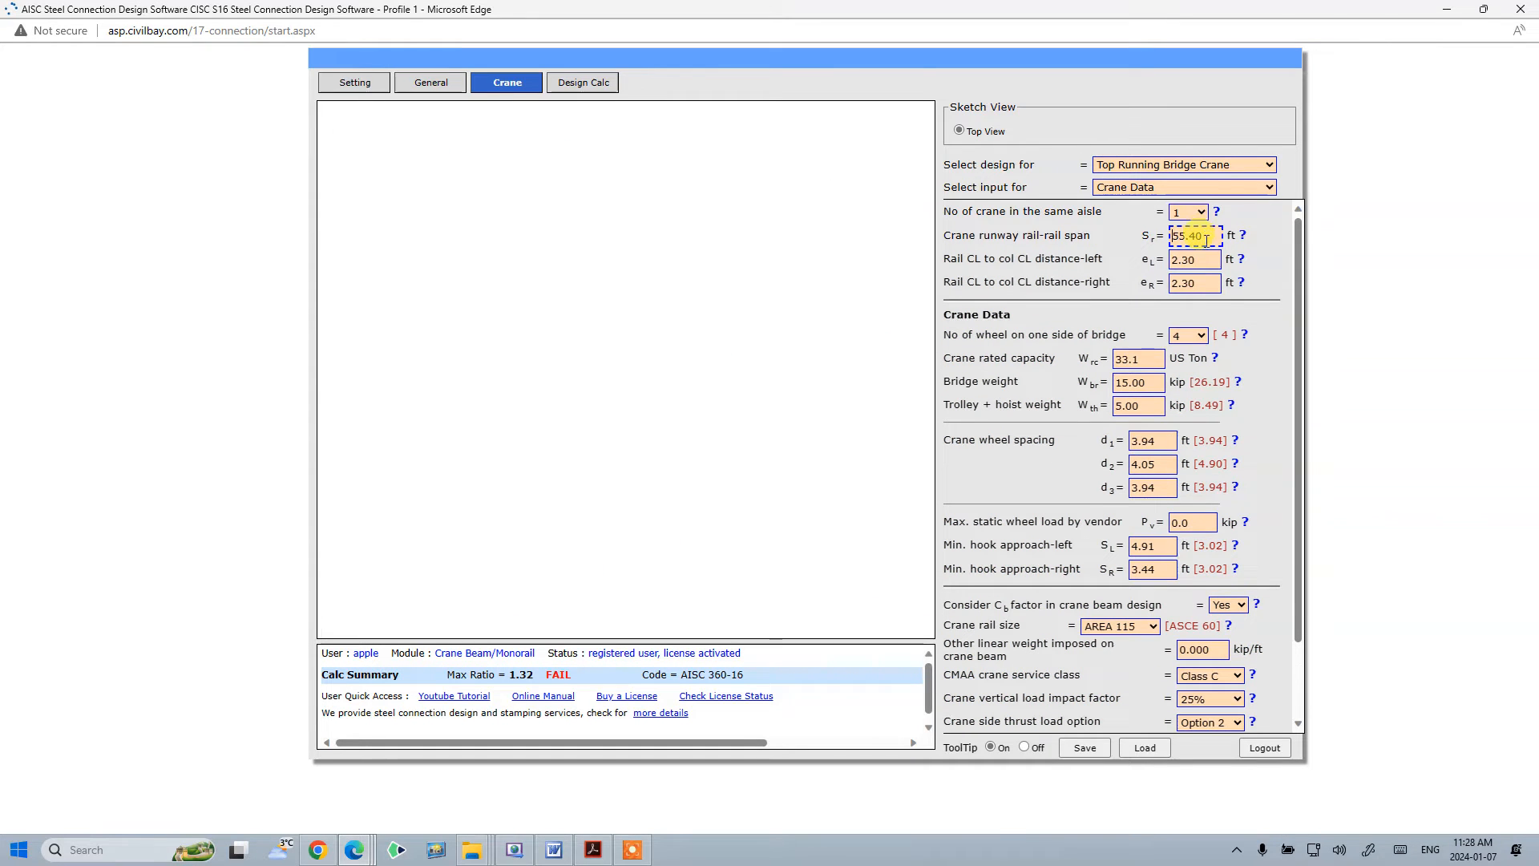
- Set the number of wheels on one side of the bridge to 2 and crane rated capacity to 16.5 US Ton
{"action": "left_click", "coordinate": [1185, 343]}
{"action": "left_click", "coordinate": [1189, 350]}
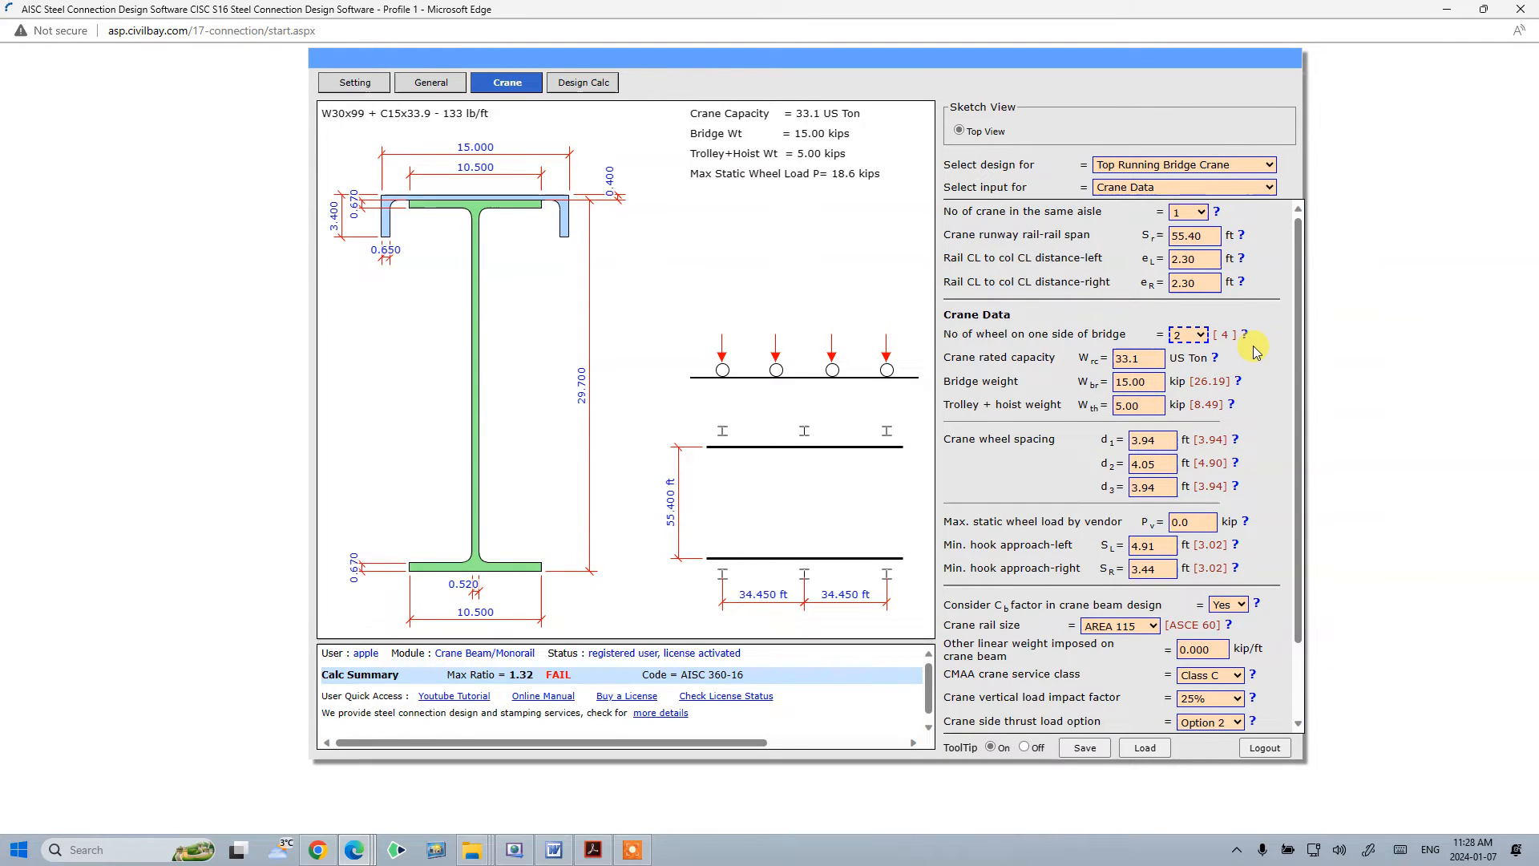
{"action": "left_click", "coordinate": [1155, 358]}
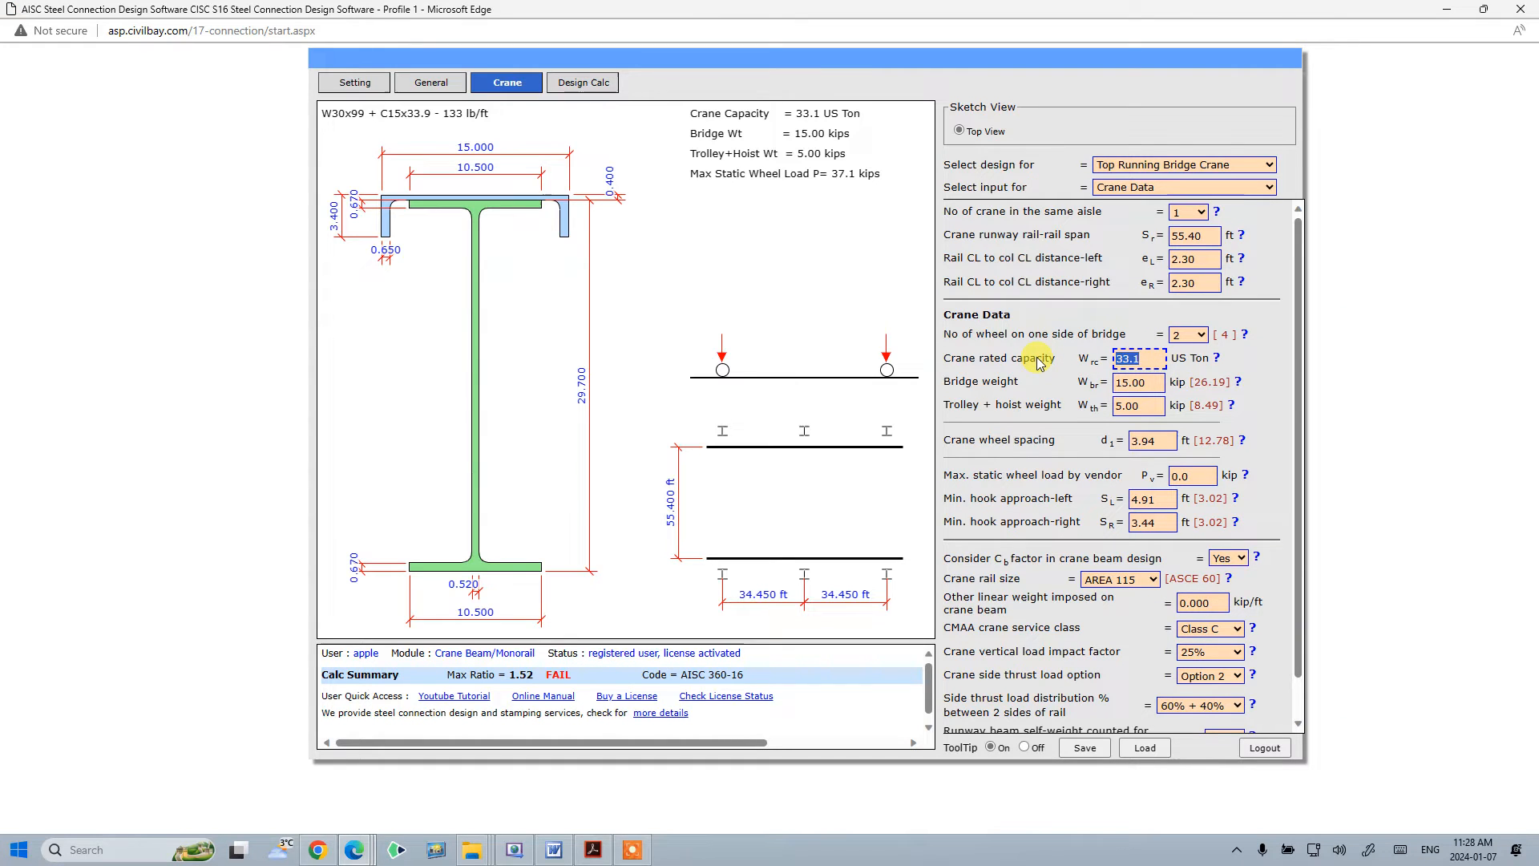
{"action": "type", "text": "16.5"}
- Set the bridge weight to 19.31 kip and the trolley plus hoist weight to 9.58 kip
{"action": "left_click", "coordinate": [1131, 378]}
{"action": "left_click_drag", "start_coordinate": [1147, 382], "coordinate": [1062, 381]}
{"action": "type", "text": "19.31"}
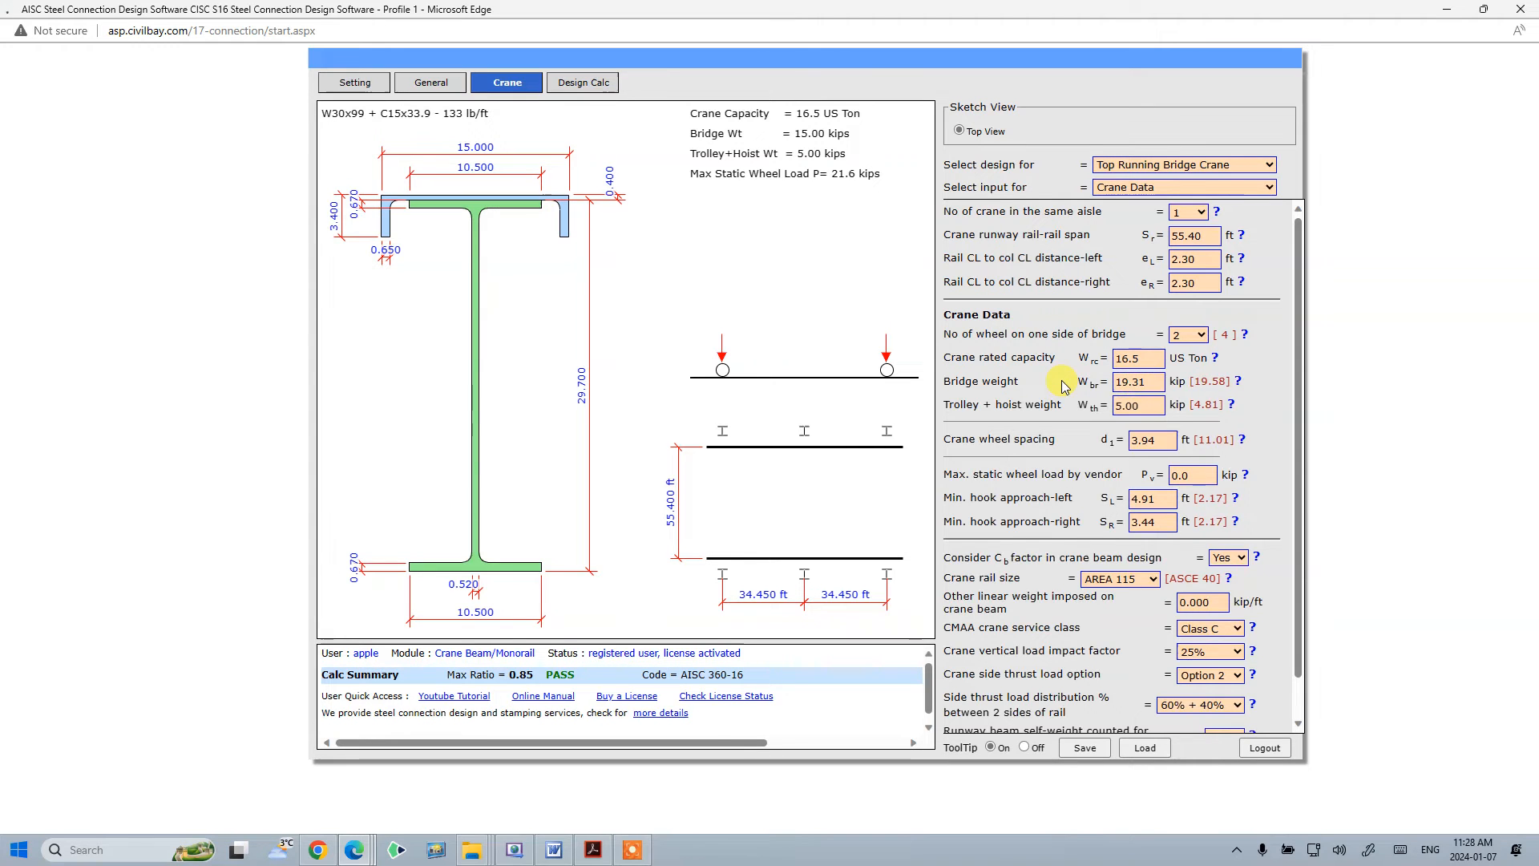
{"action": "left_click", "coordinate": [1151, 406]}
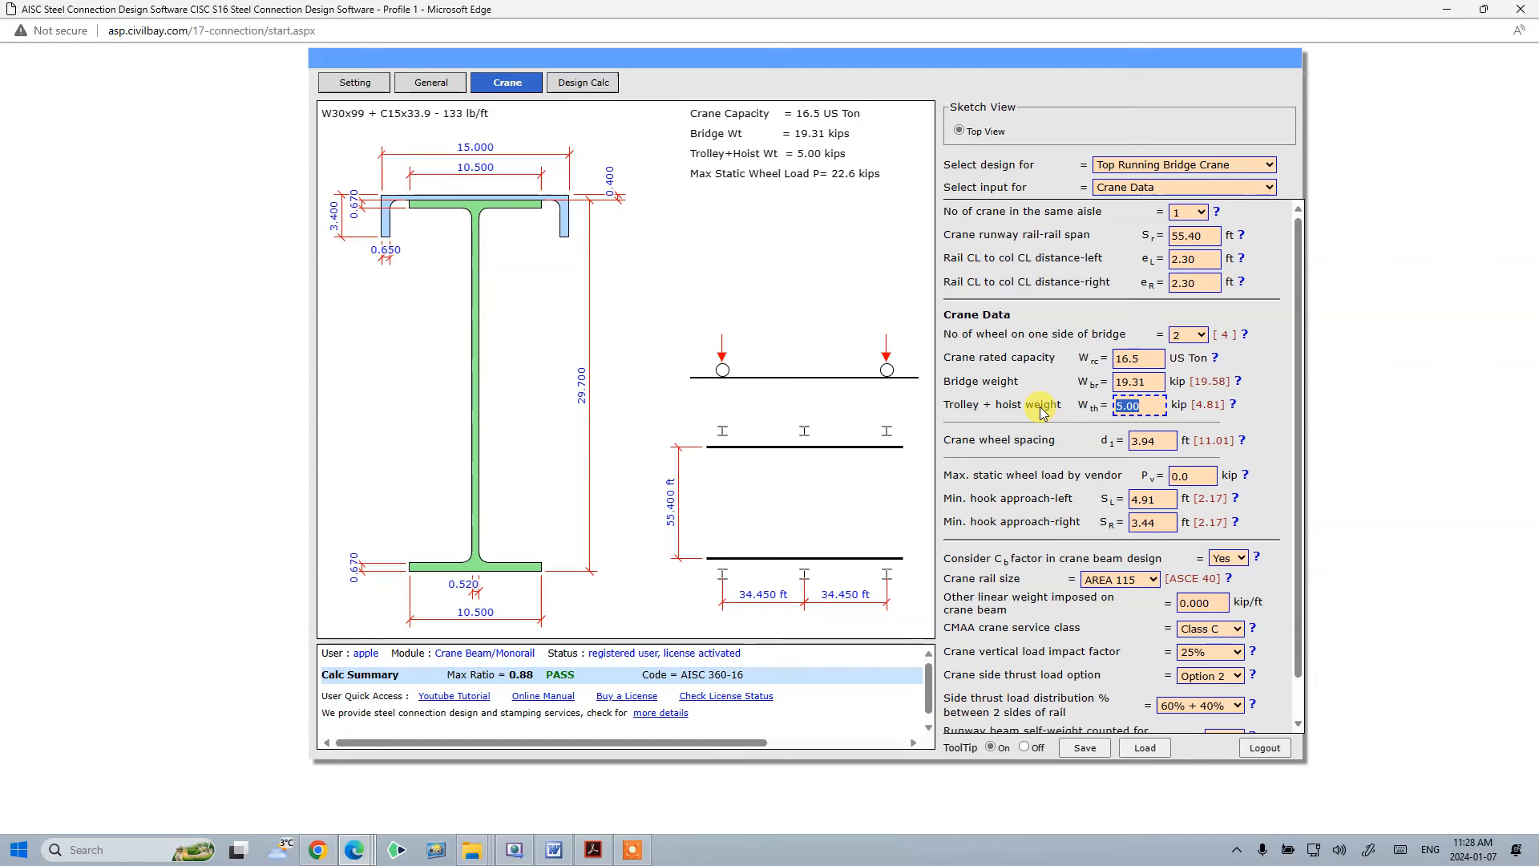
{"action": "type", "text": "9.58"}
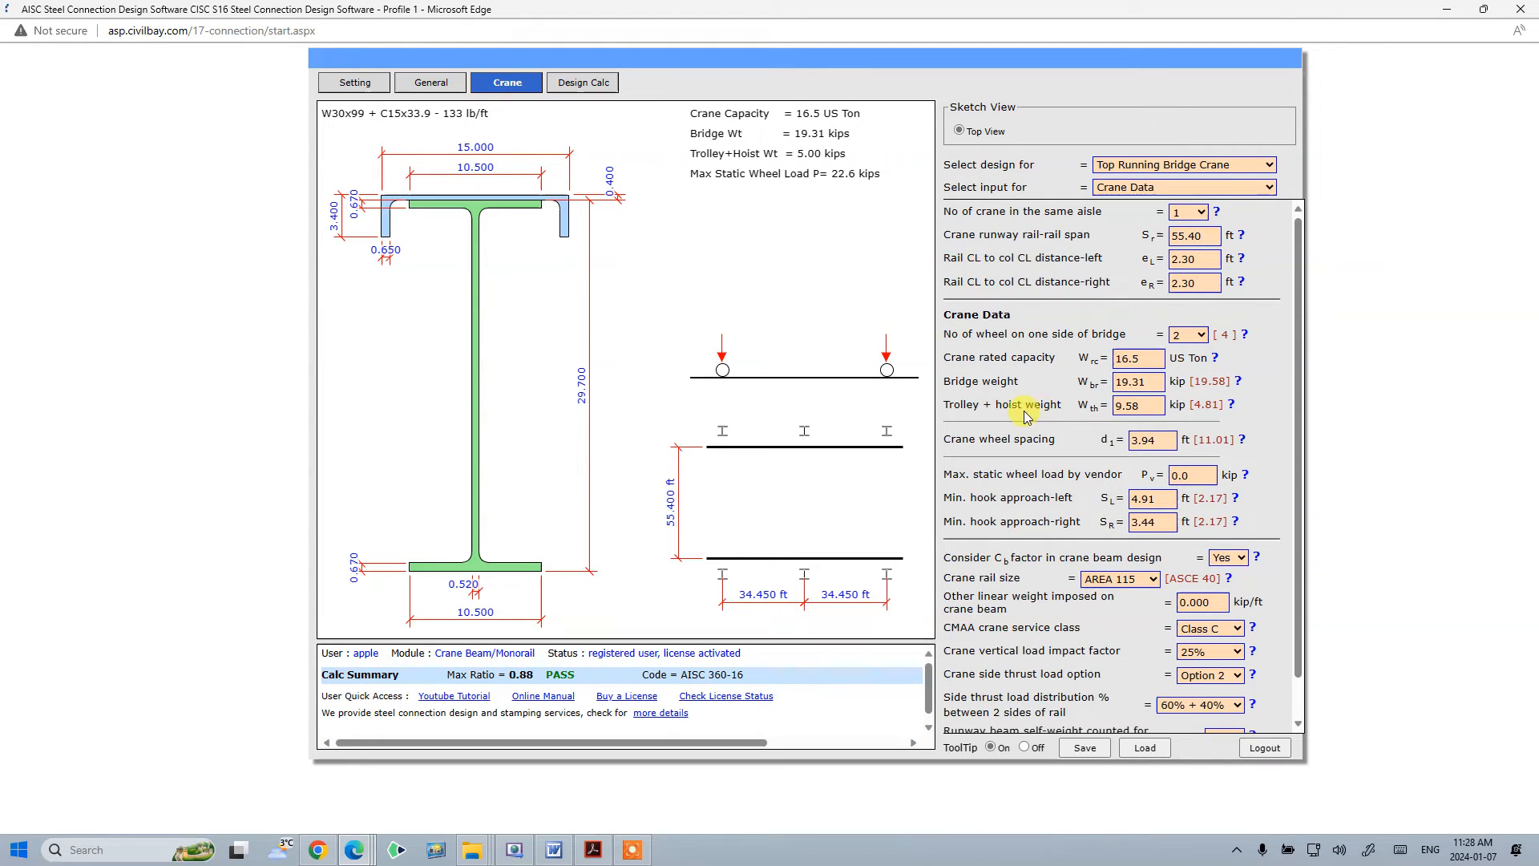
{"action": "key", "text": "Tab"}
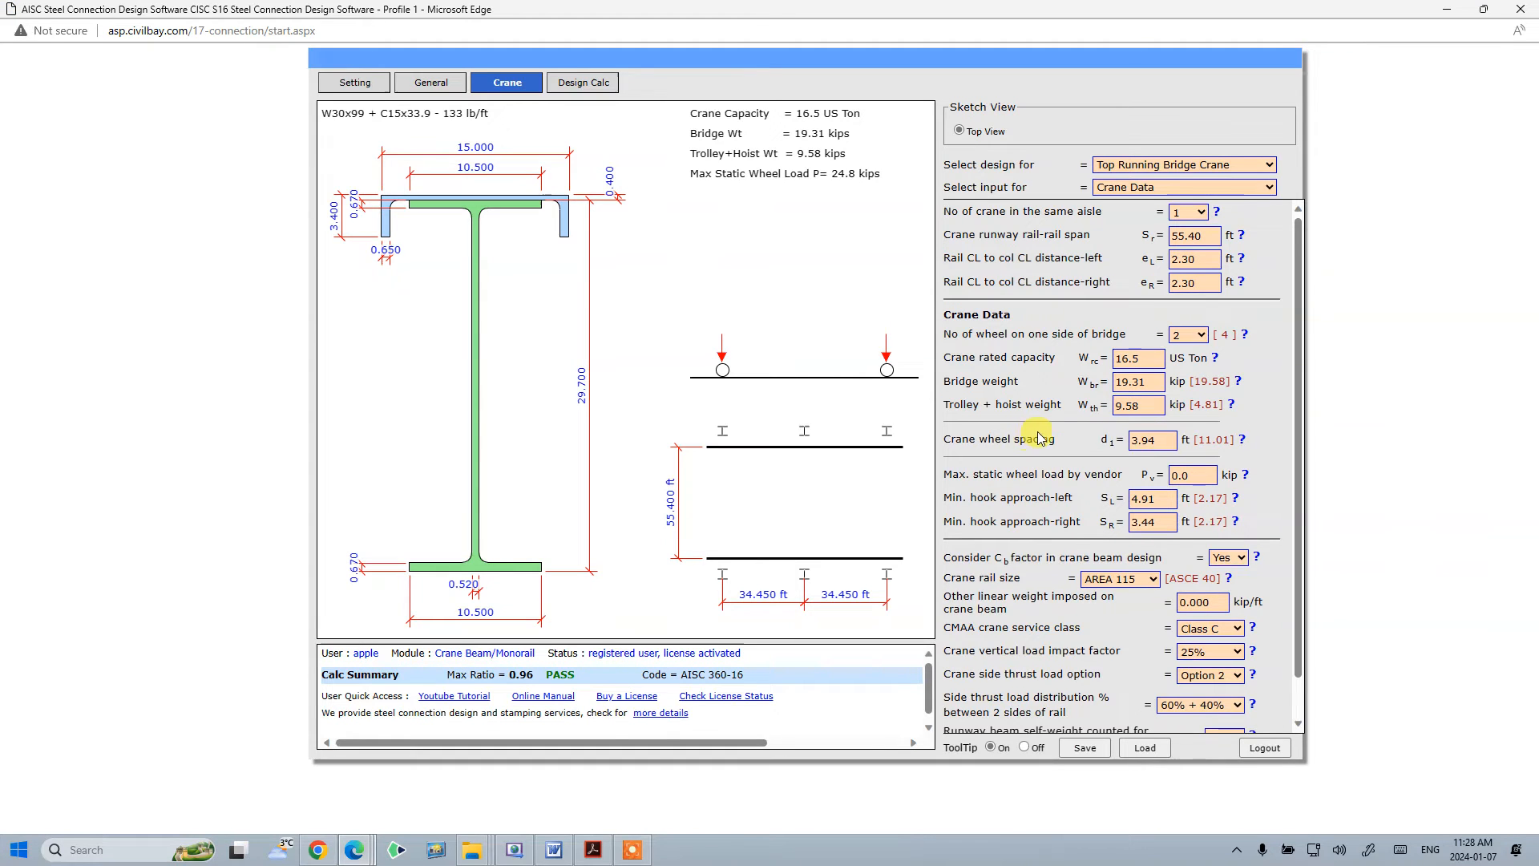
- Set the minimum hook approach to 4.72 ft on the left and 4.96 ft on the right
{"action": "scroll", "coordinate": [1030, 439], "scroll_direction": "down", "scroll_amount": 1}
{"action": "left_click", "coordinate": [1184, 432]}
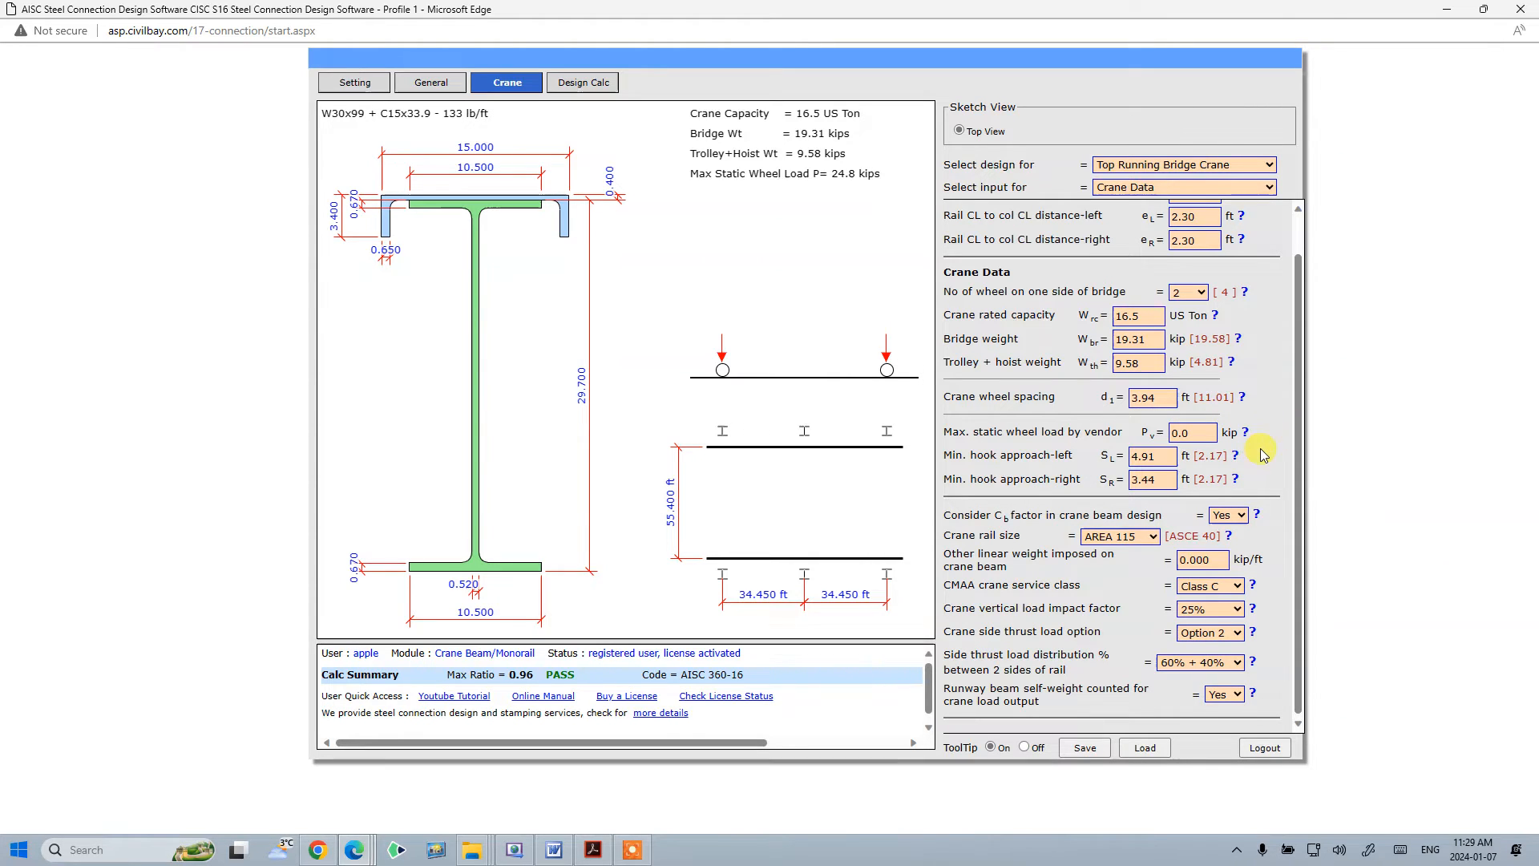
{"action": "left_click", "coordinate": [1166, 454]}
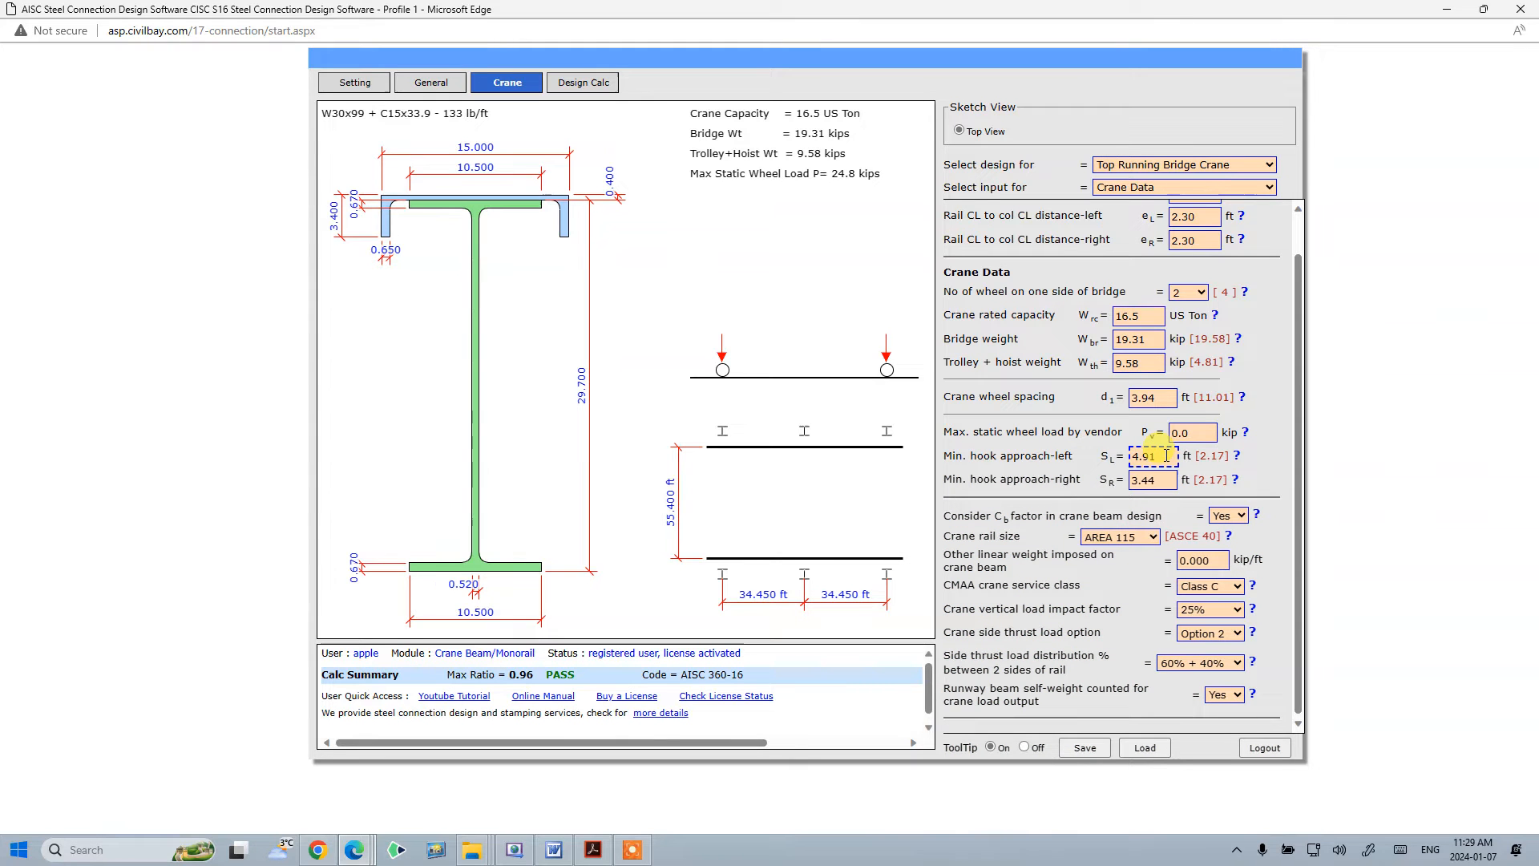
{"action": "left_click", "coordinate": [1236, 457]}
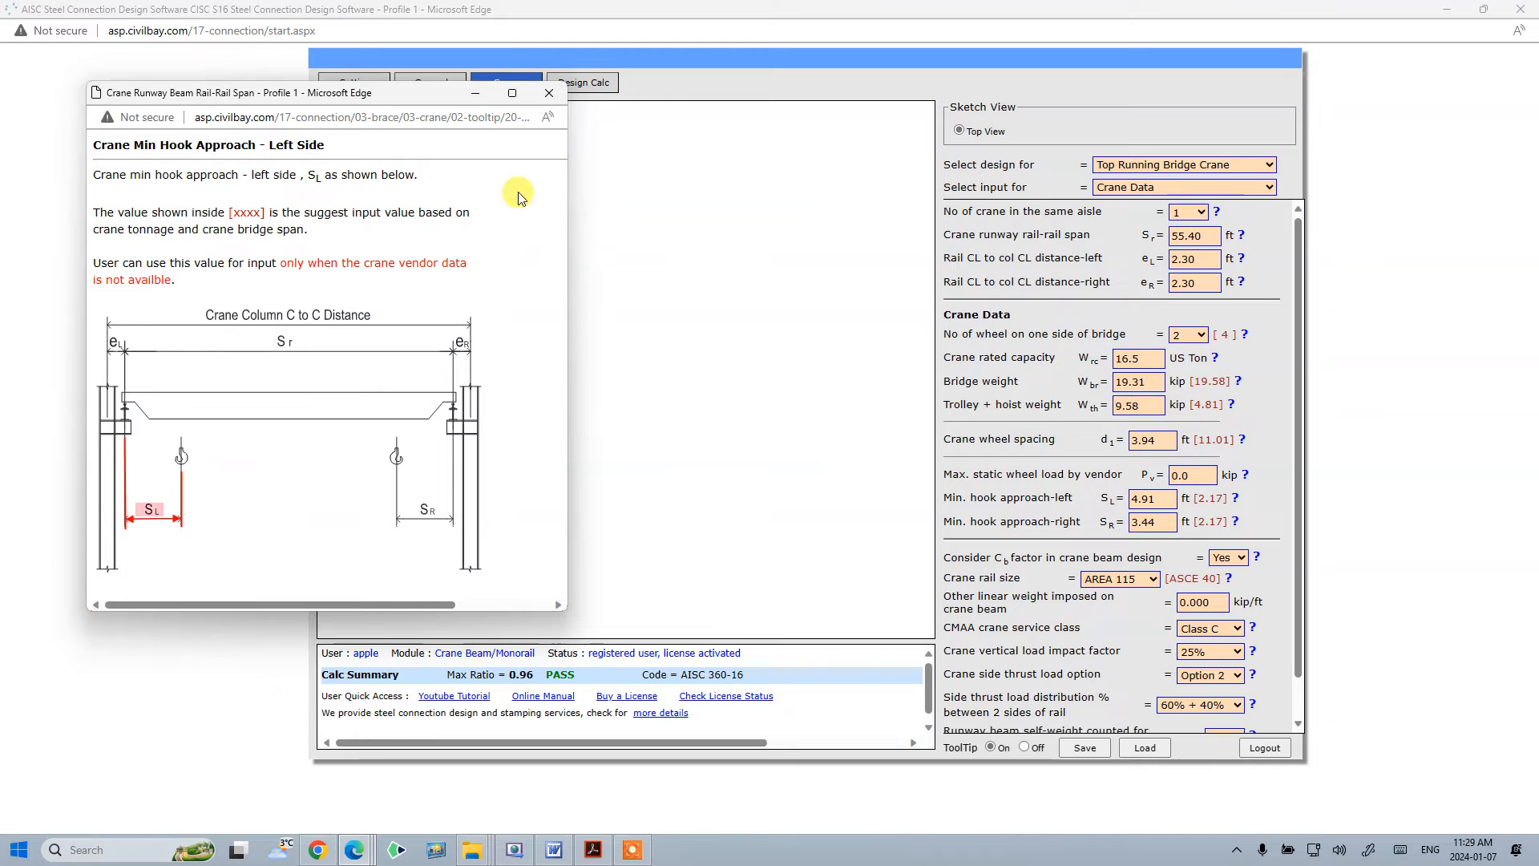
{"action": "left_click", "coordinate": [1151, 419]}
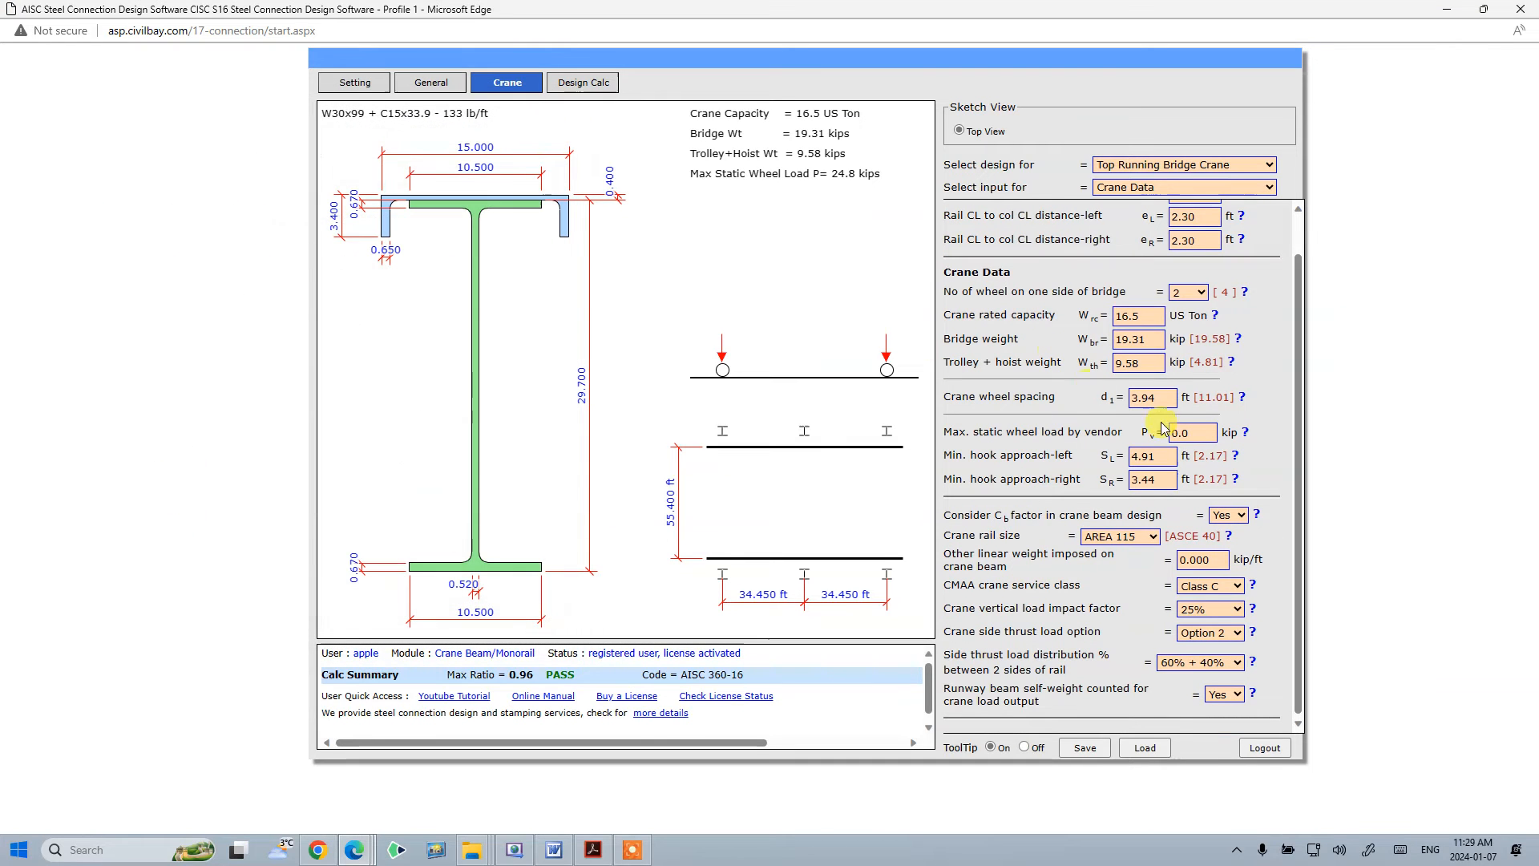
{"action": "left_click", "coordinate": [1174, 456]}
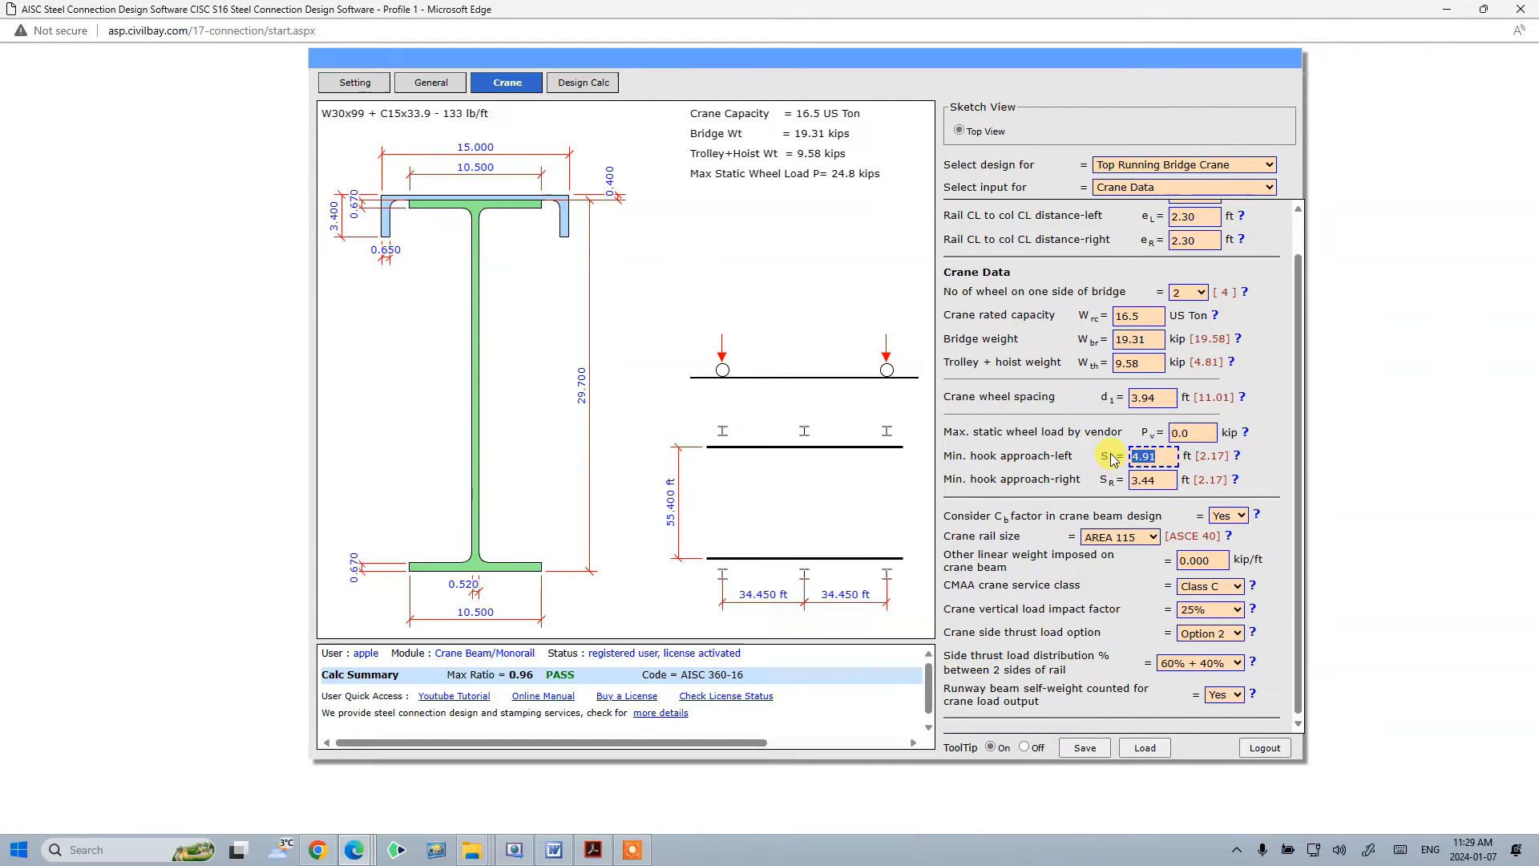
{"action": "type", "text": ".72"}
{"action": "left_click", "coordinate": [1162, 530]}
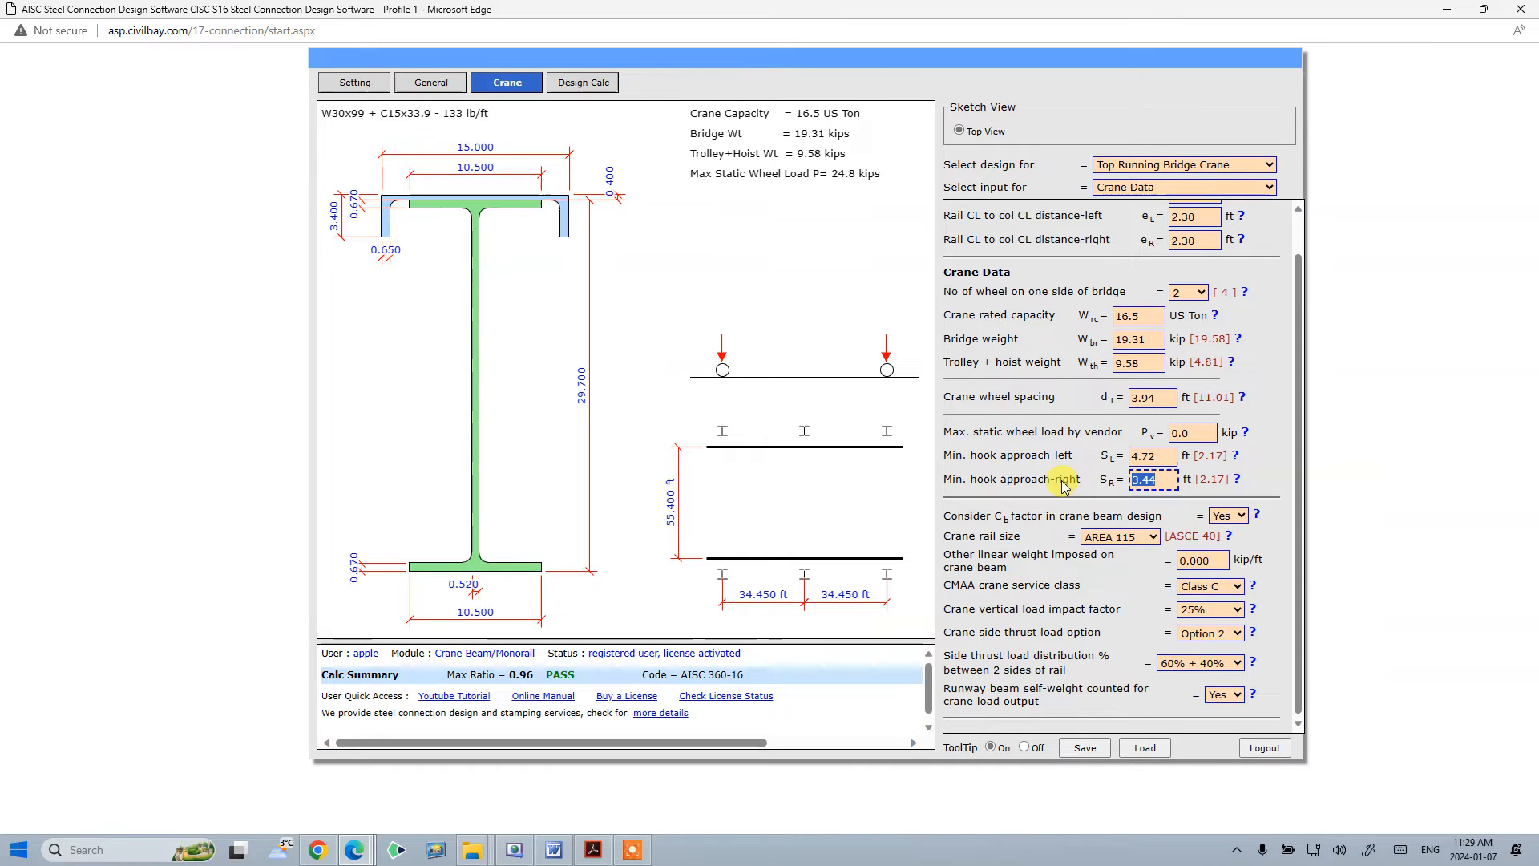
{"action": "type", "text": "4.96"}
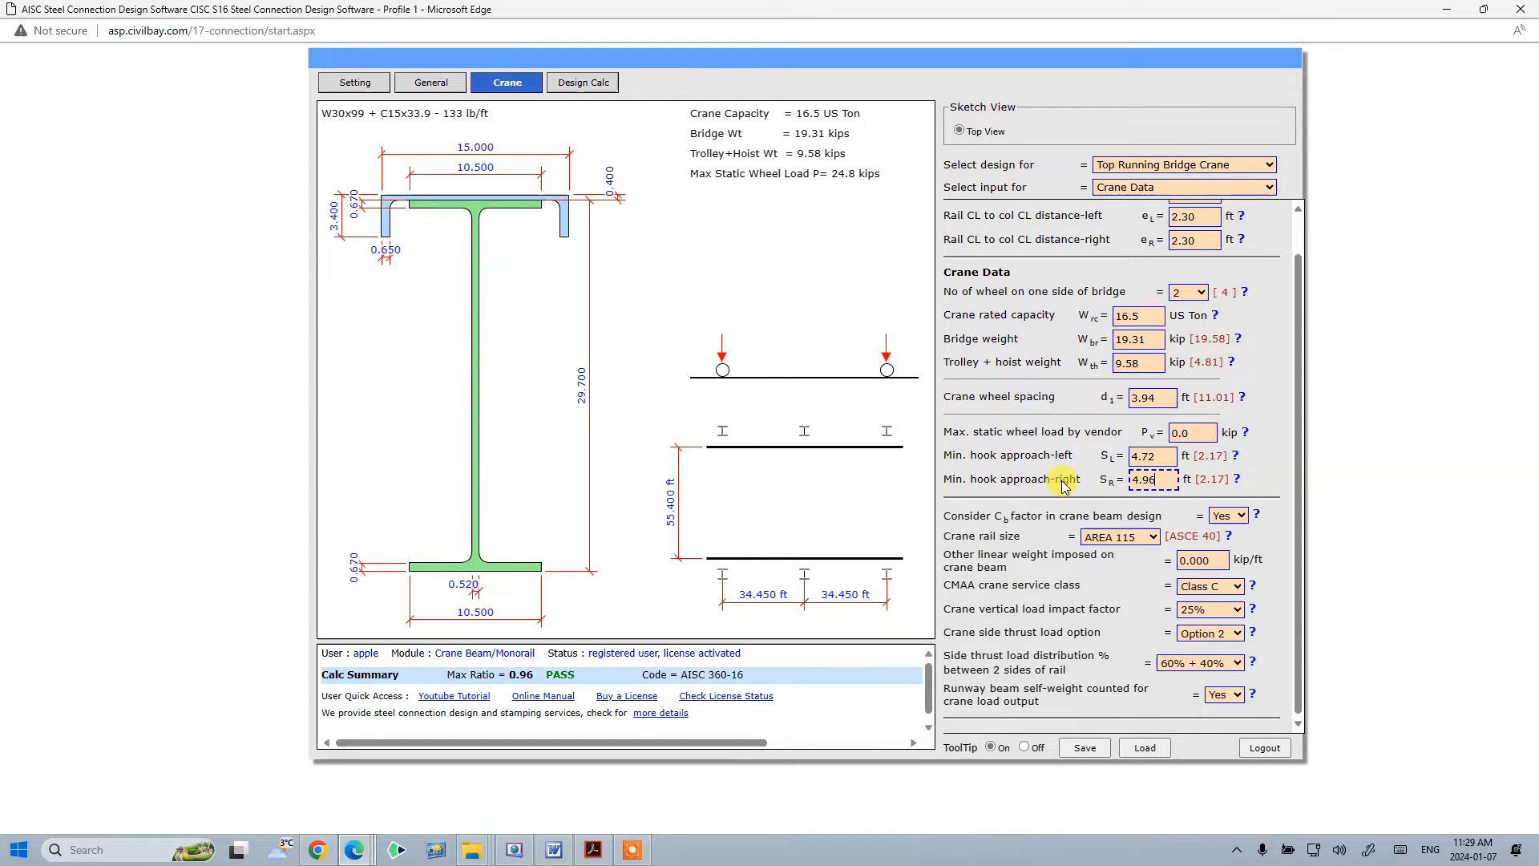
{"action": "key", "text": "Tab"}
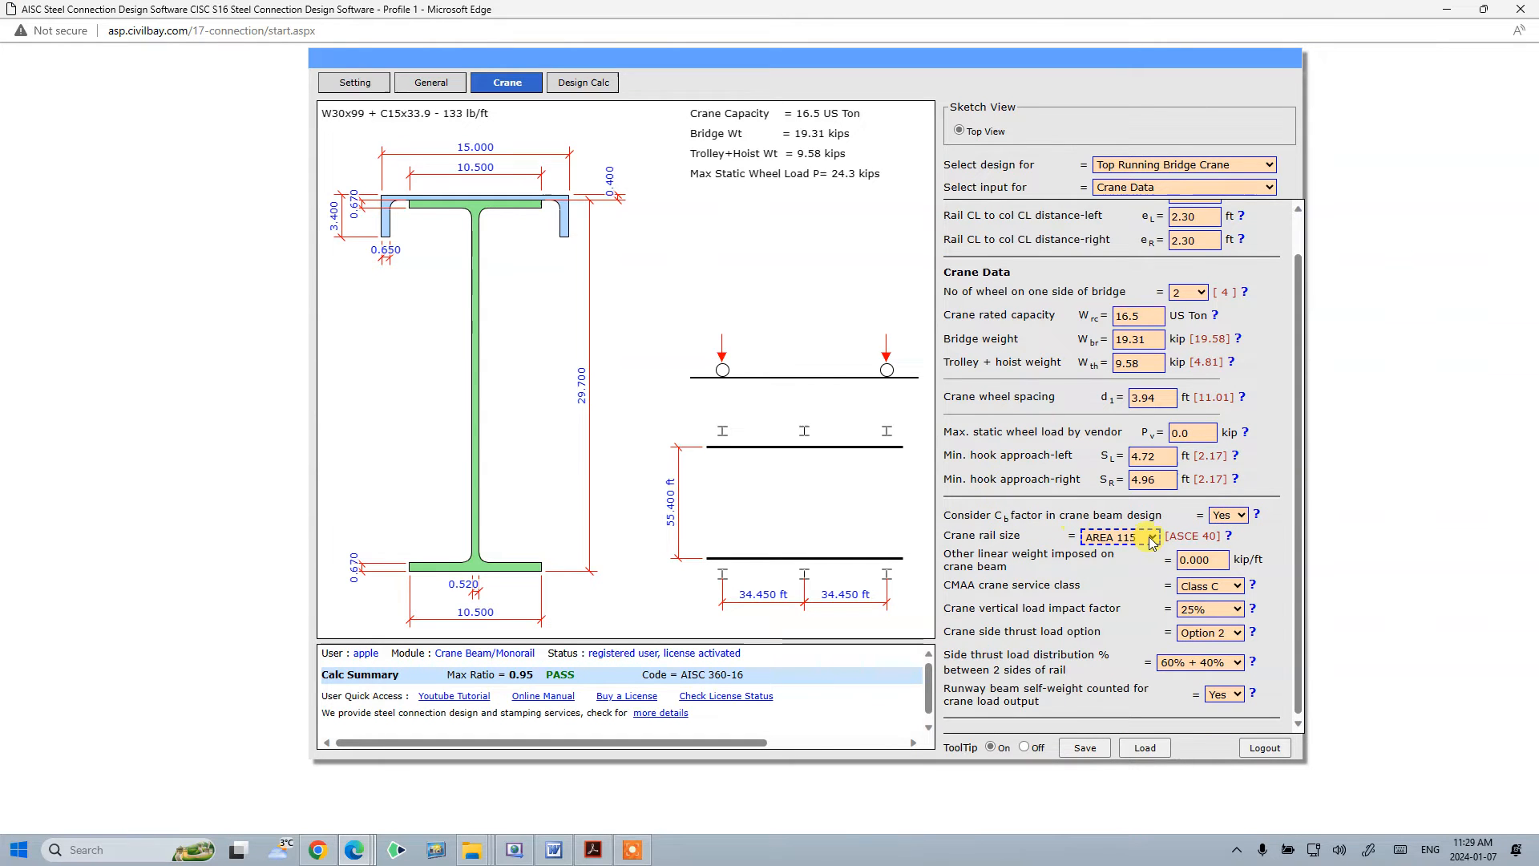
- Change the crane rail size to ASCE 80
{"action": "left_click", "coordinate": [1119, 535]}
{"action": "left_click", "coordinate": [1148, 666]}
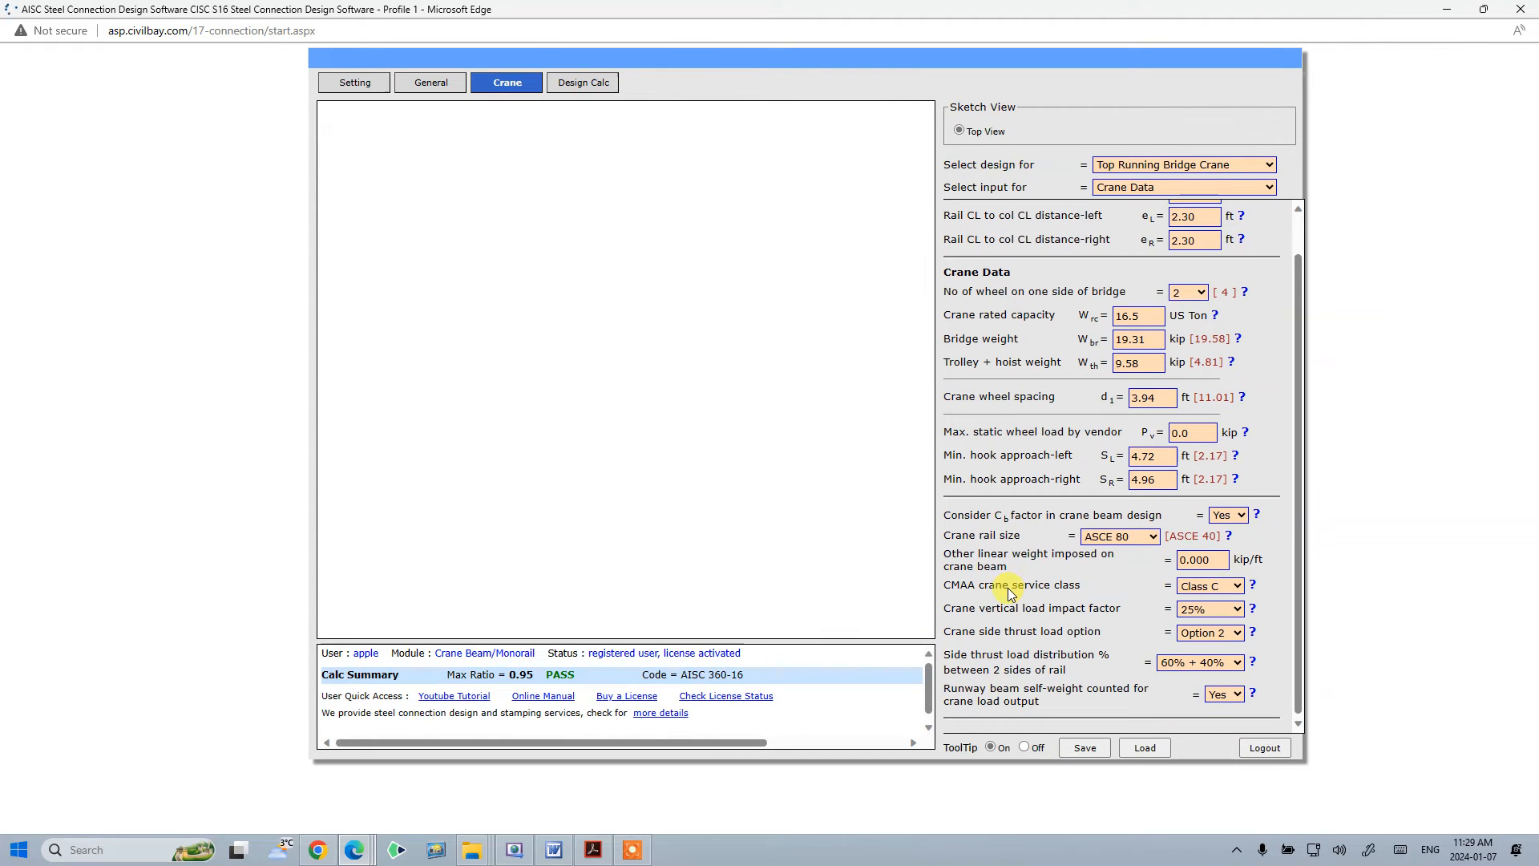
{"action": "key", "text": "Tab"}
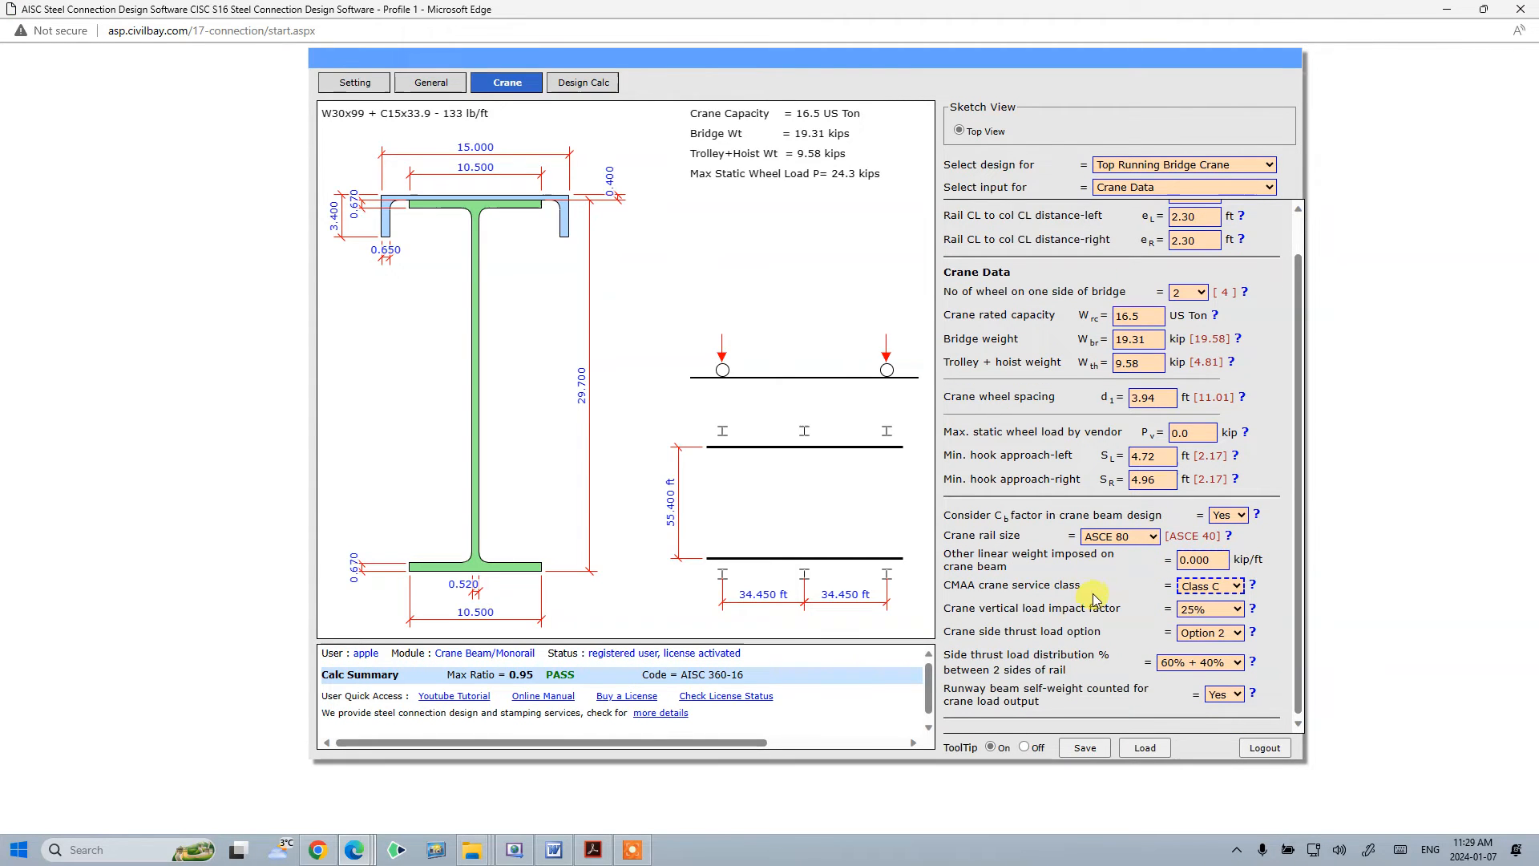
- Set the side thrust load distribution between the two rails to 50% + 50%
{"action": "key", "text": "Tab"}
{"action": "key", "text": "Tab"}
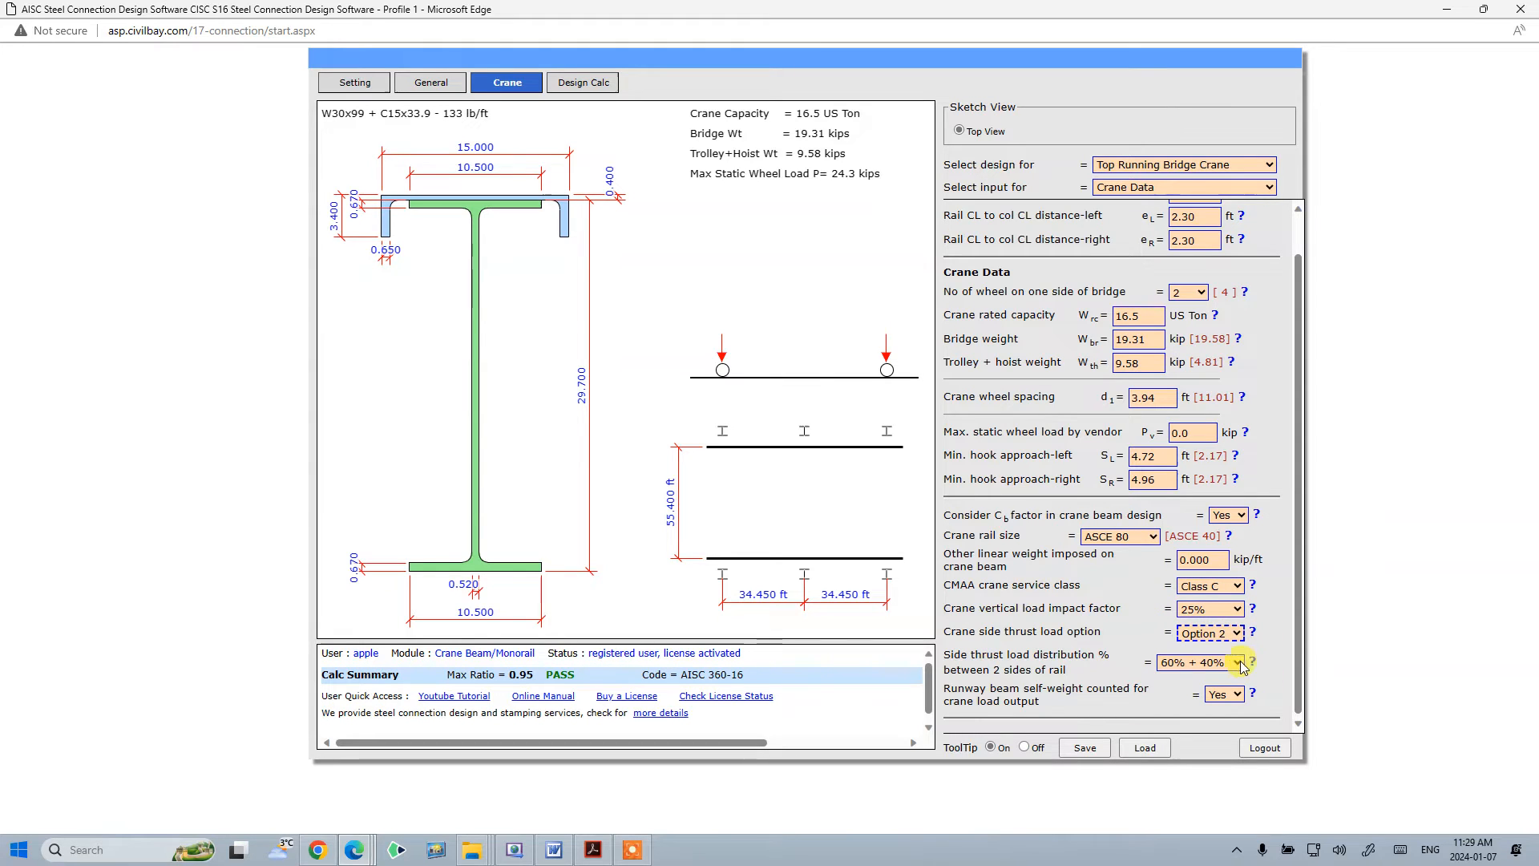
{"action": "key", "text": "Tab"}
{"action": "key", "text": "alt+Down"}
{"action": "key", "text": "Down"}
{"action": "key", "text": "Return"}
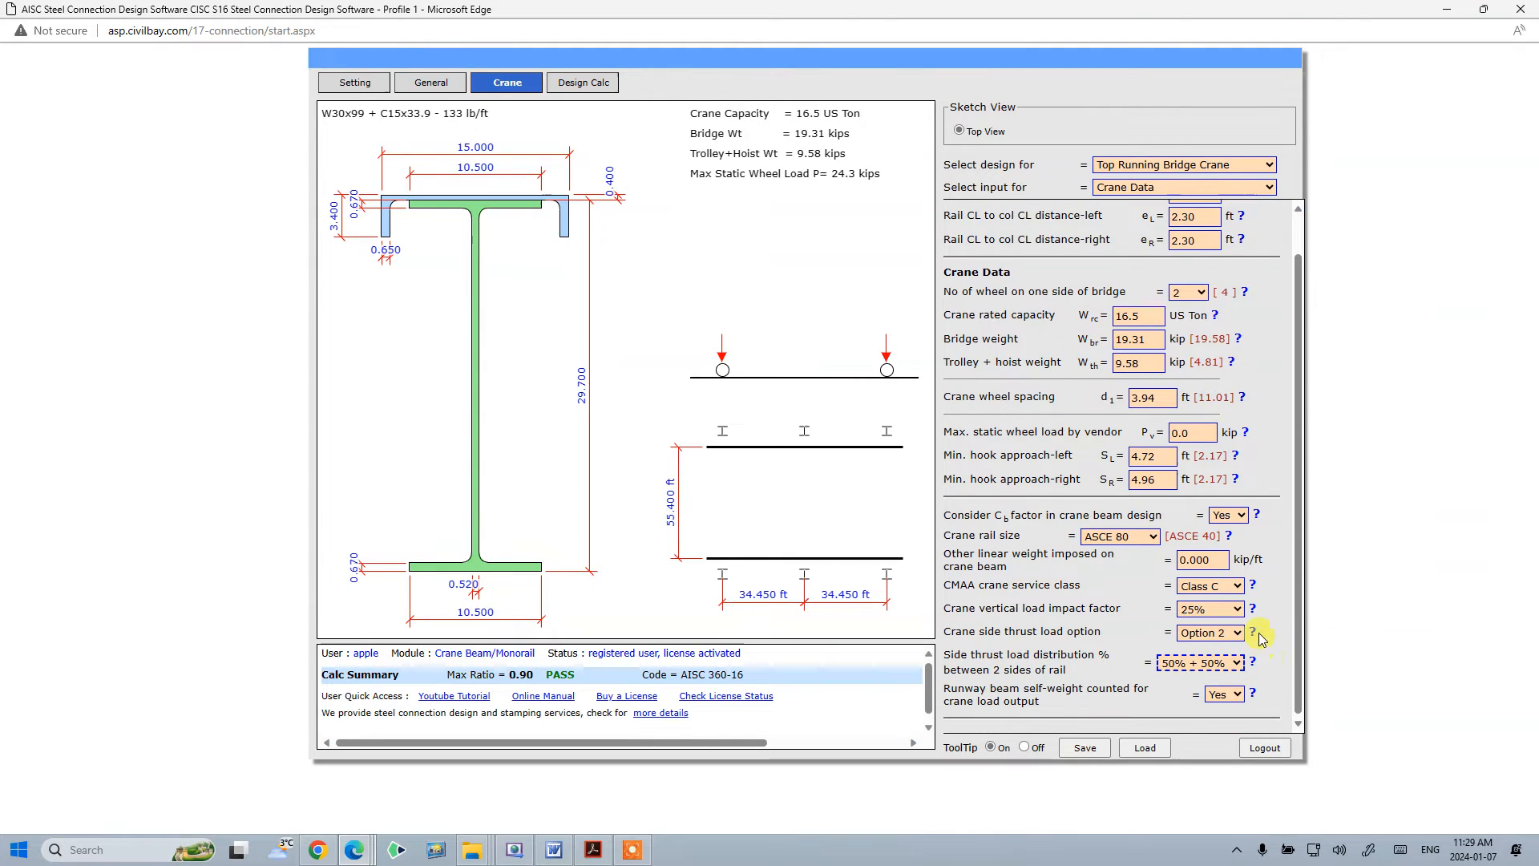
- Review the Example 1 crane and runway data in the CivilBay crane beam example PDF
{"action": "scroll", "coordinate": [1267, 631], "scroll_direction": "up", "scroll_amount": 1}
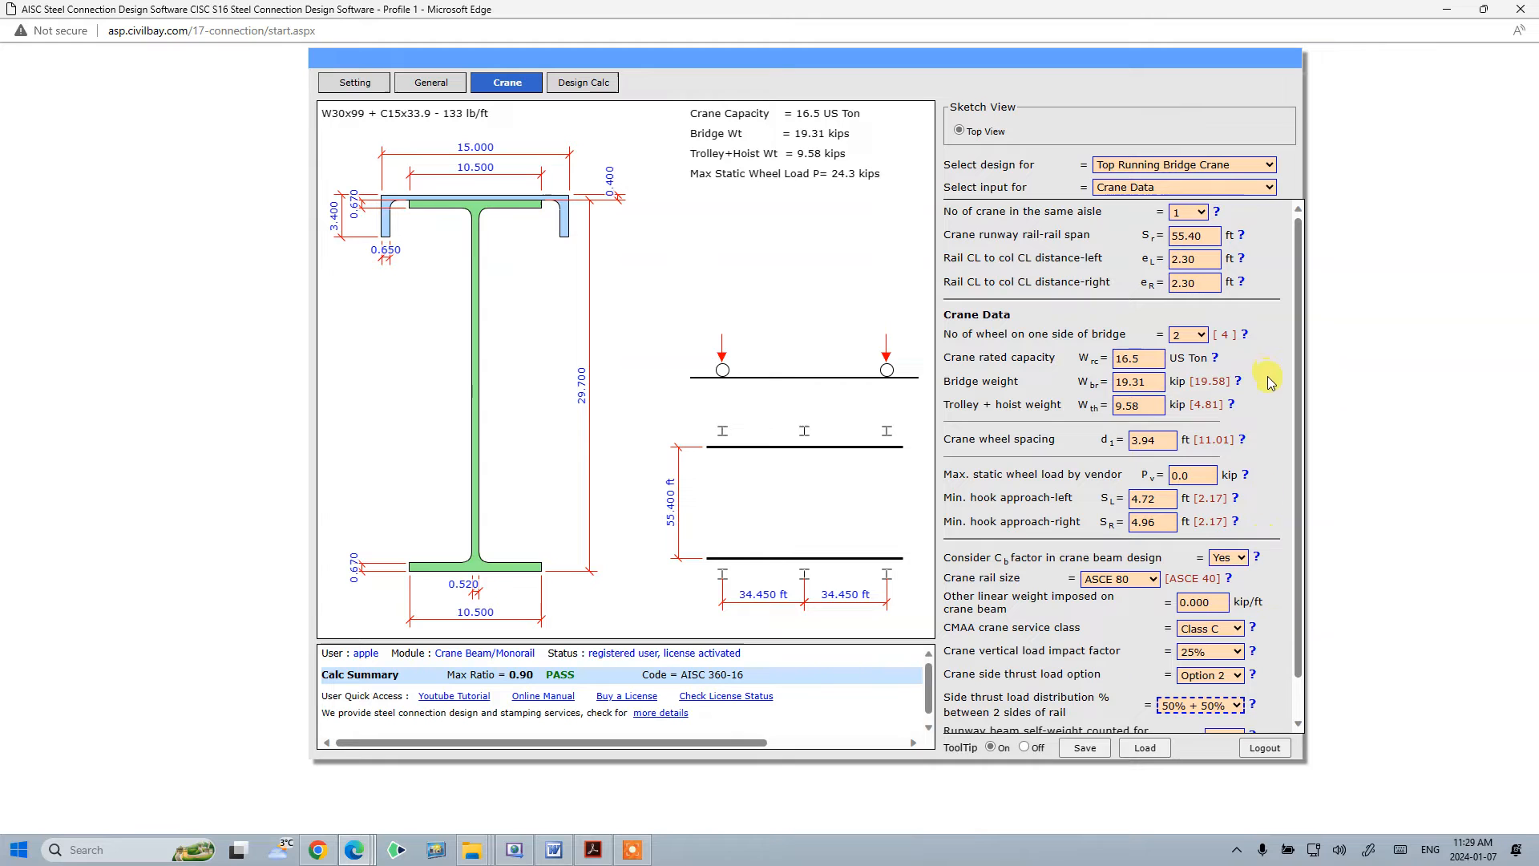
{"action": "left_click", "coordinate": [1172, 284]}
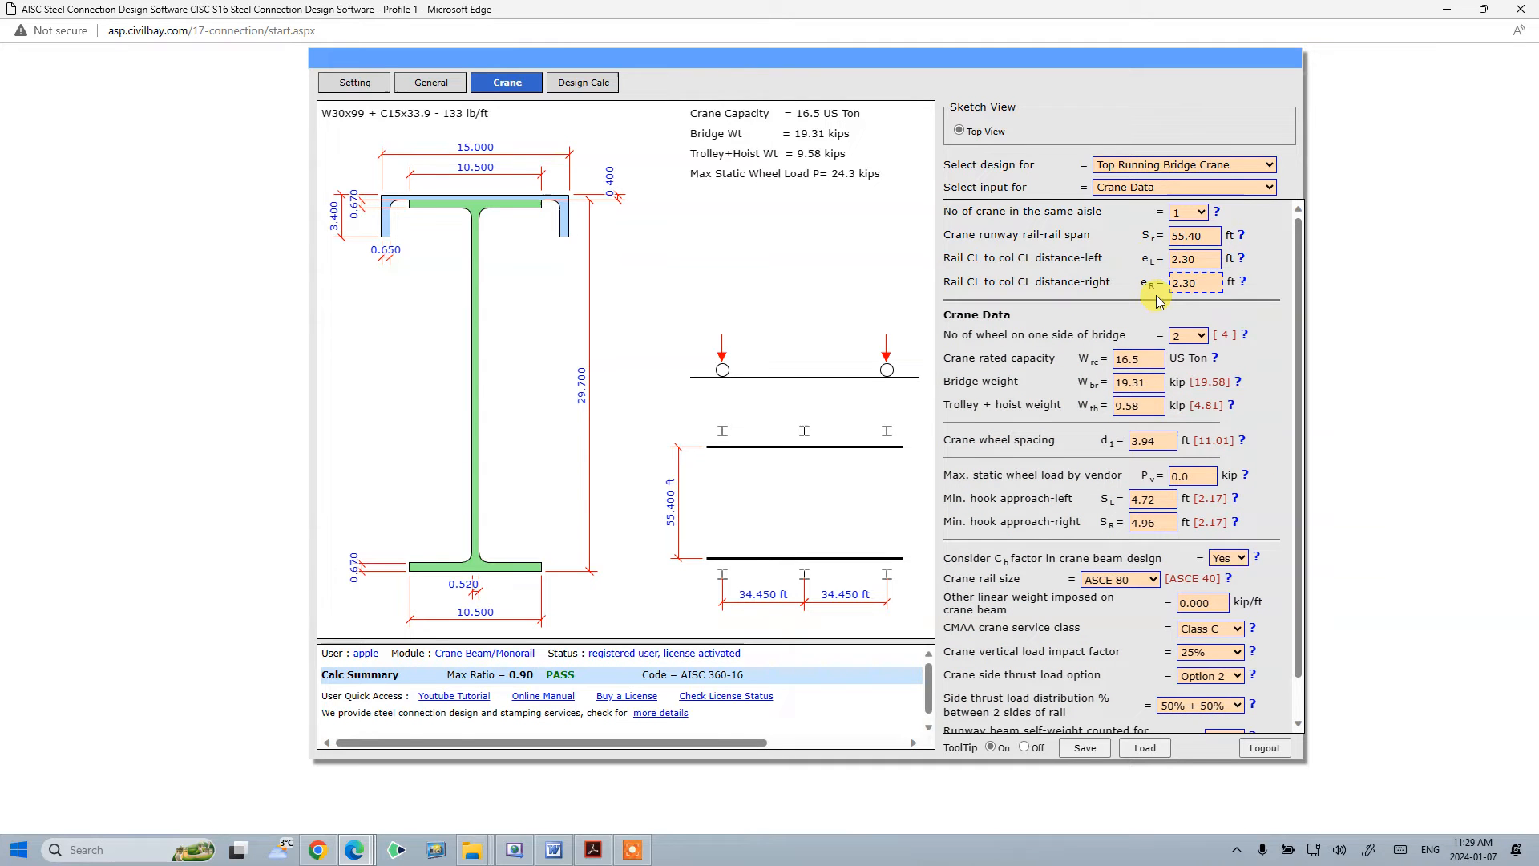
{"action": "key", "text": "alt+Tab"}
{"action": "left_click_drag", "start_coordinate": [1538, 144], "coordinate": [664, 126]}
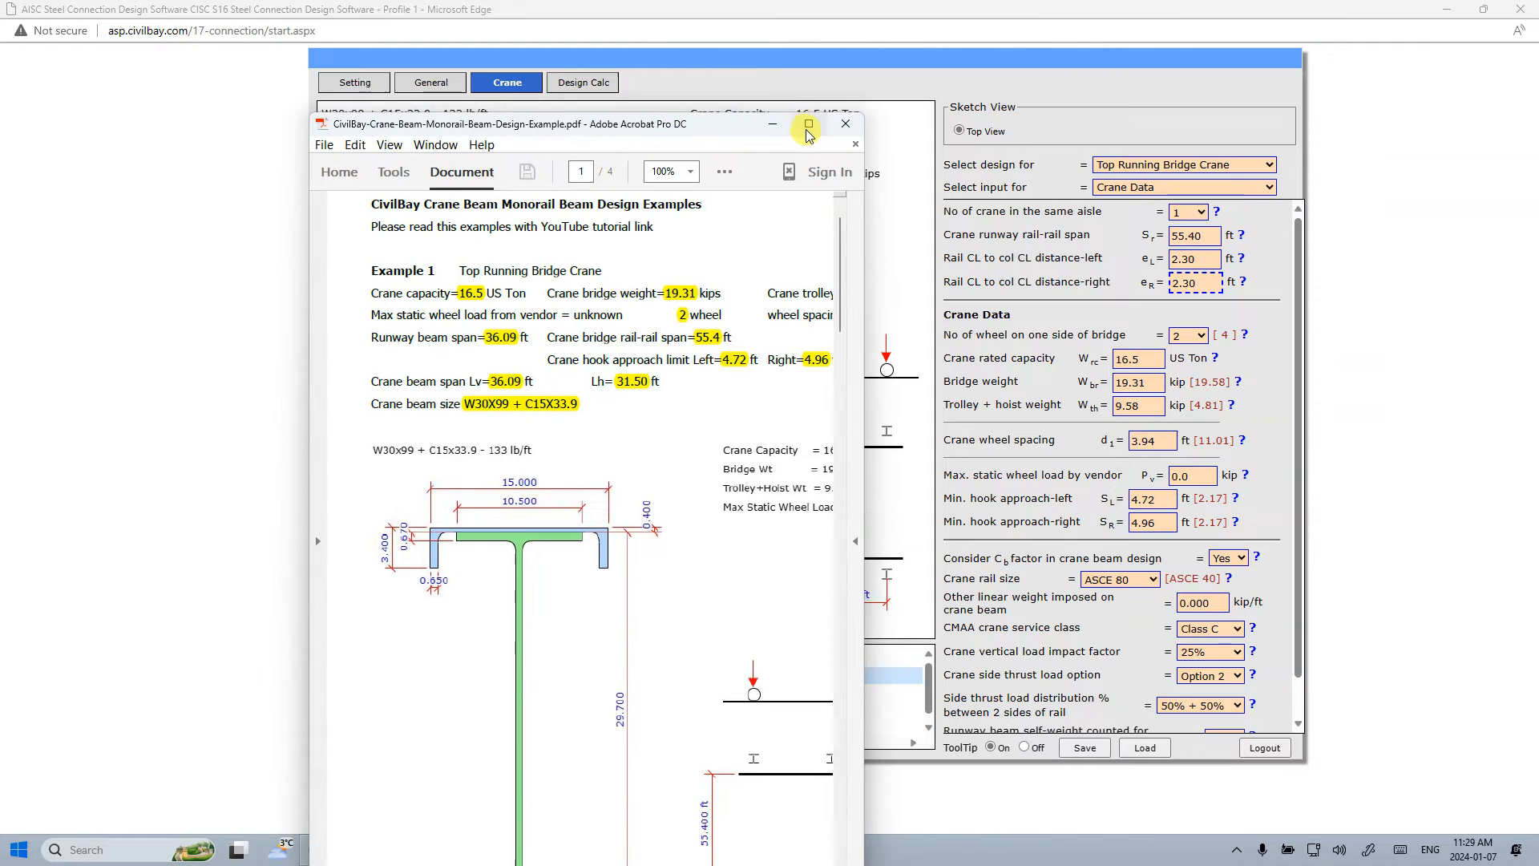
{"action": "left_click", "coordinate": [808, 129]}
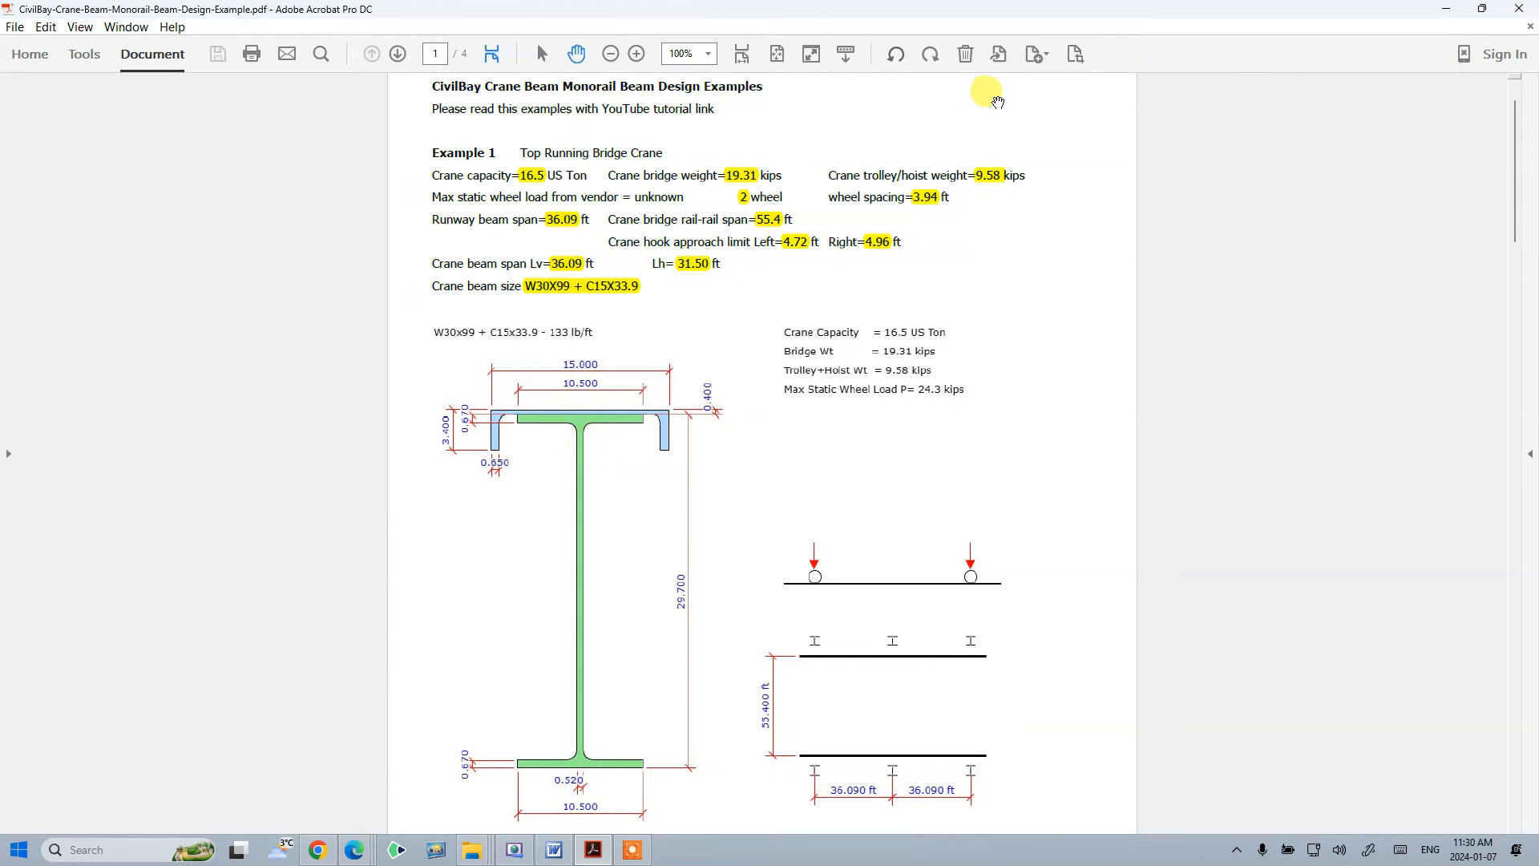
{"action": "left_click", "coordinate": [1482, 9]}
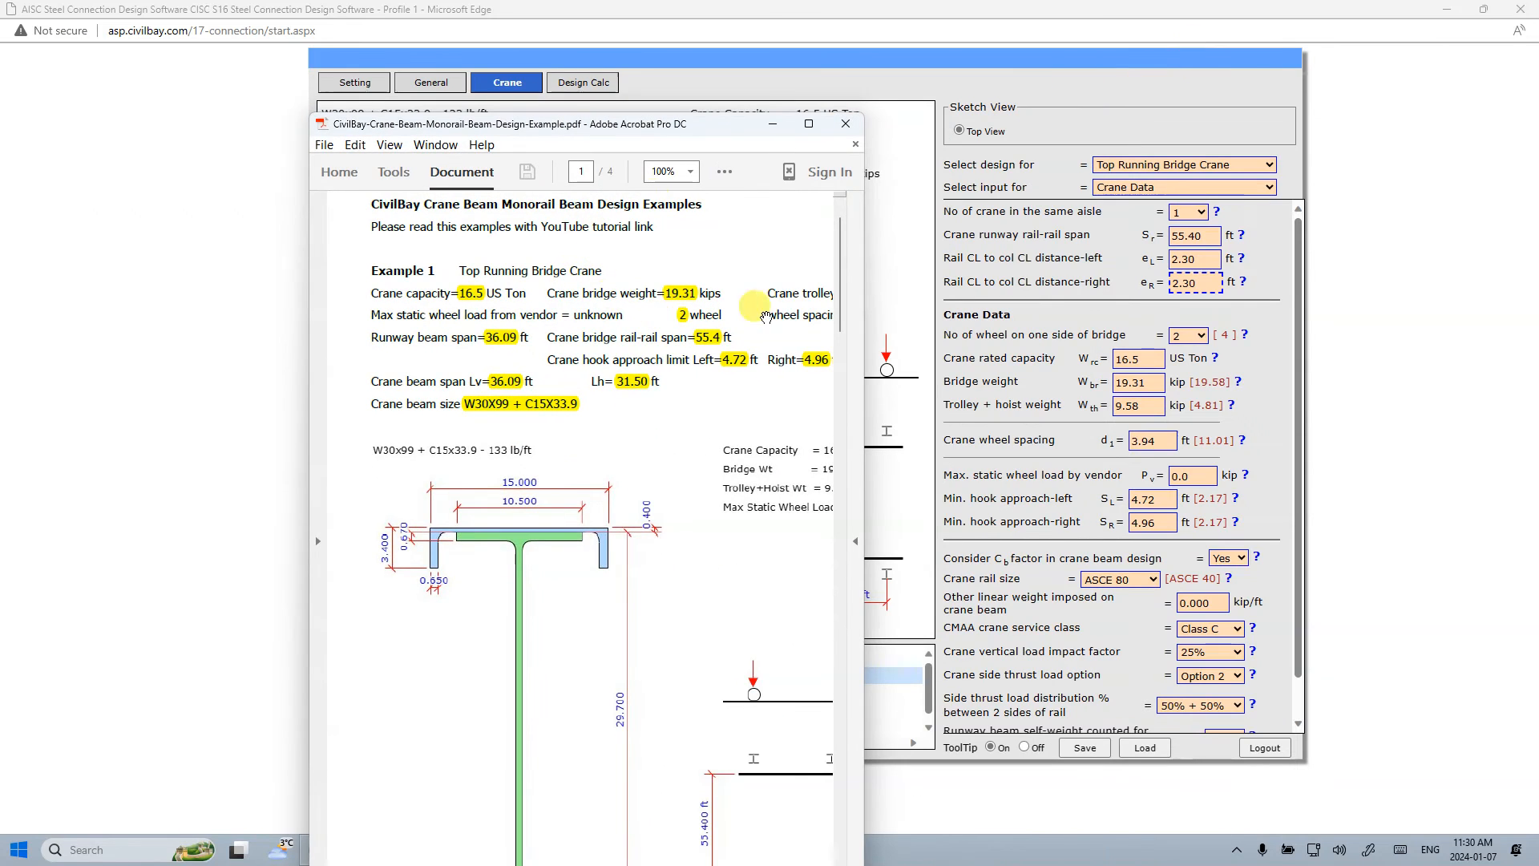
{"action": "left_click_drag", "start_coordinate": [307, 421], "coordinate": [80, 418]}
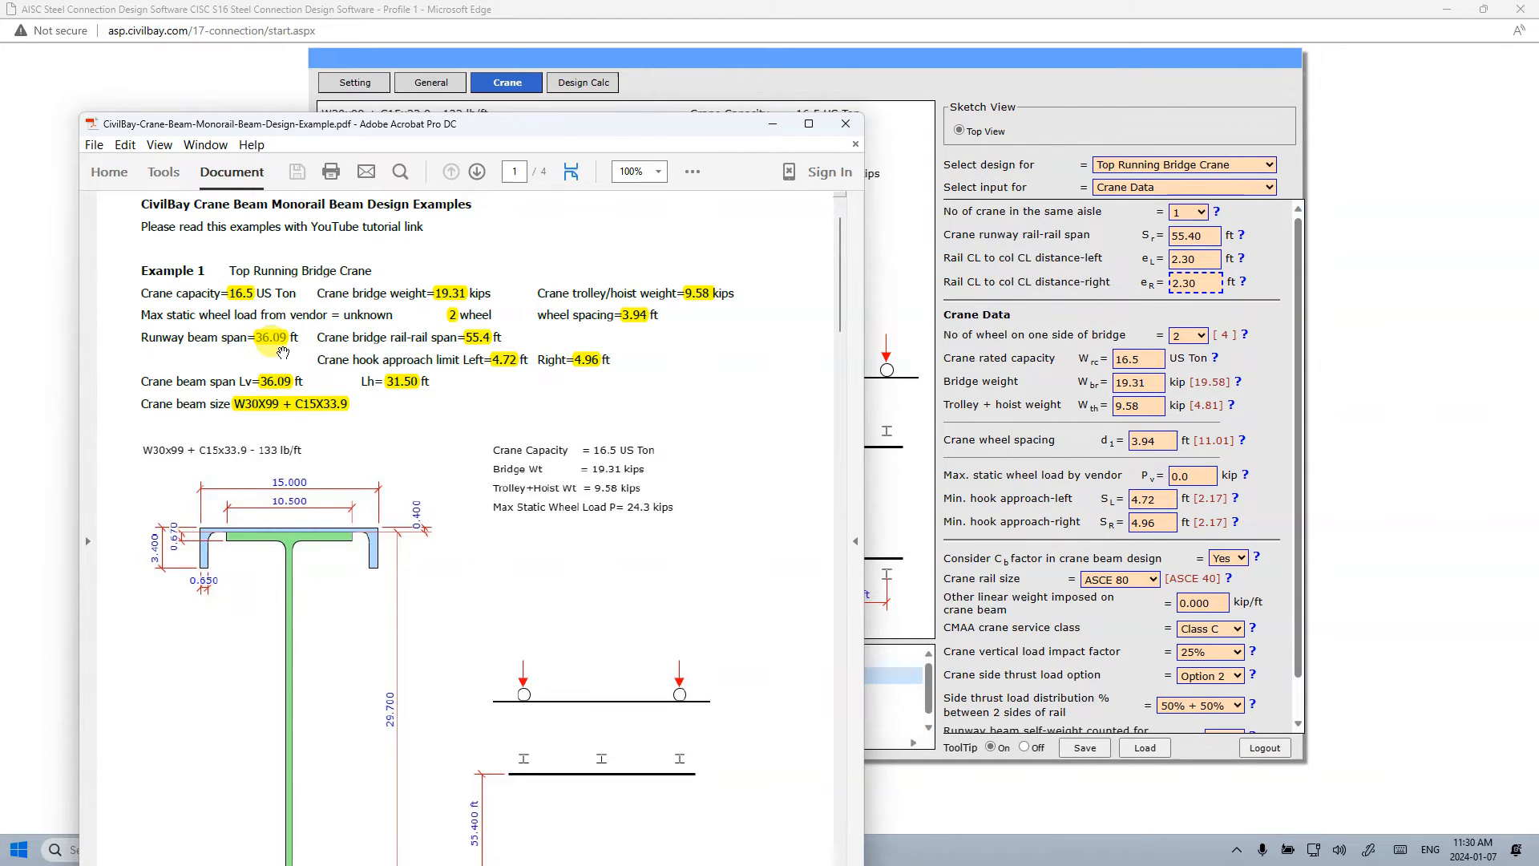
- Switch to the crane runway beam span inputs and set both vertical beam spans Lv1 and Lv2 to 36.09 ft
{"action": "left_click", "coordinate": [1220, 235]}
{"action": "left_click", "coordinate": [1207, 192]}
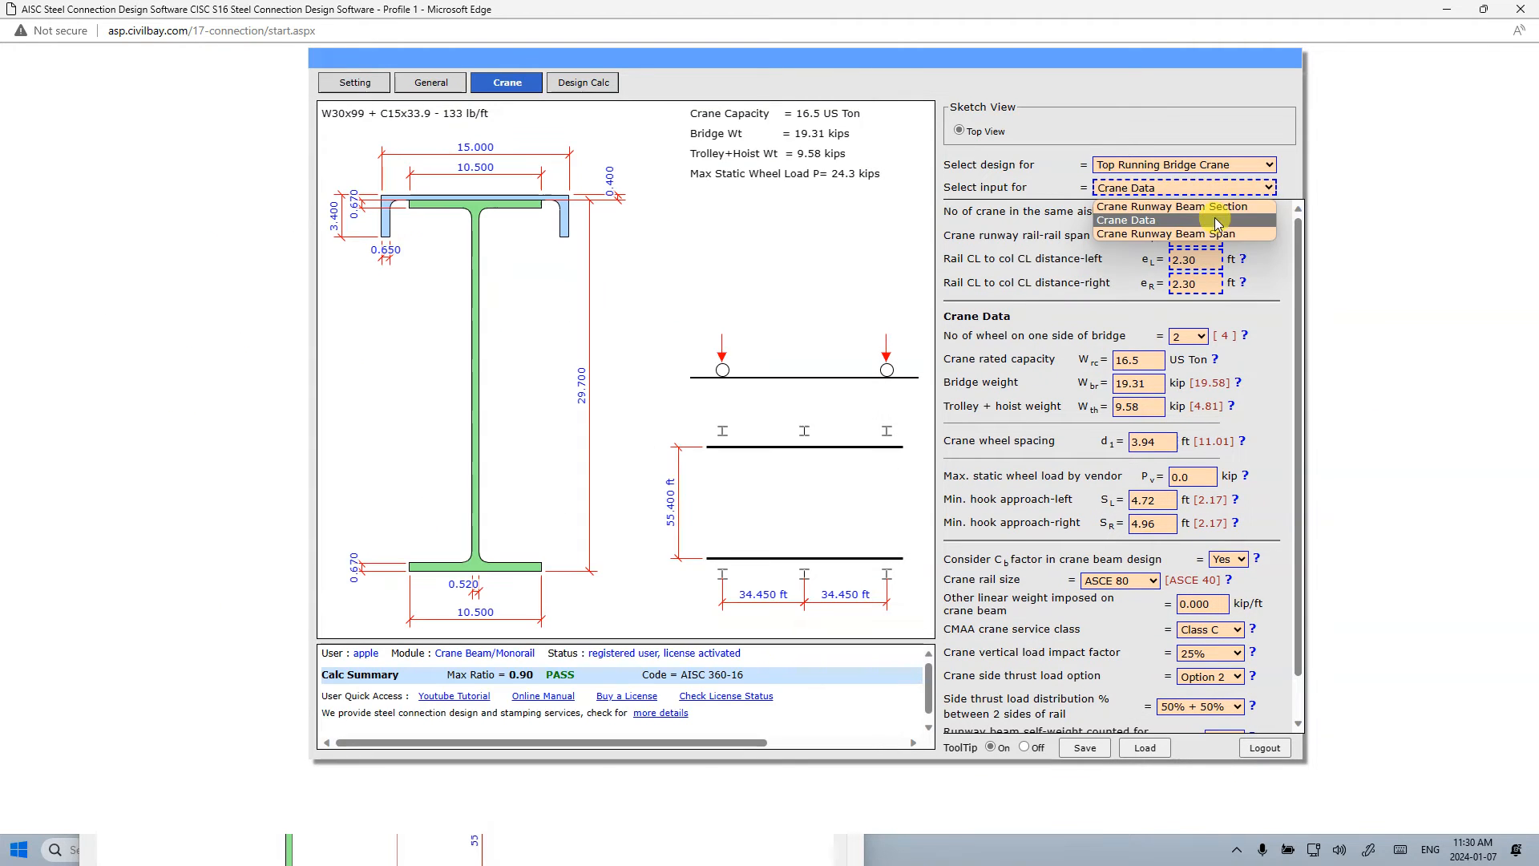
{"action": "left_click", "coordinate": [1162, 228]}
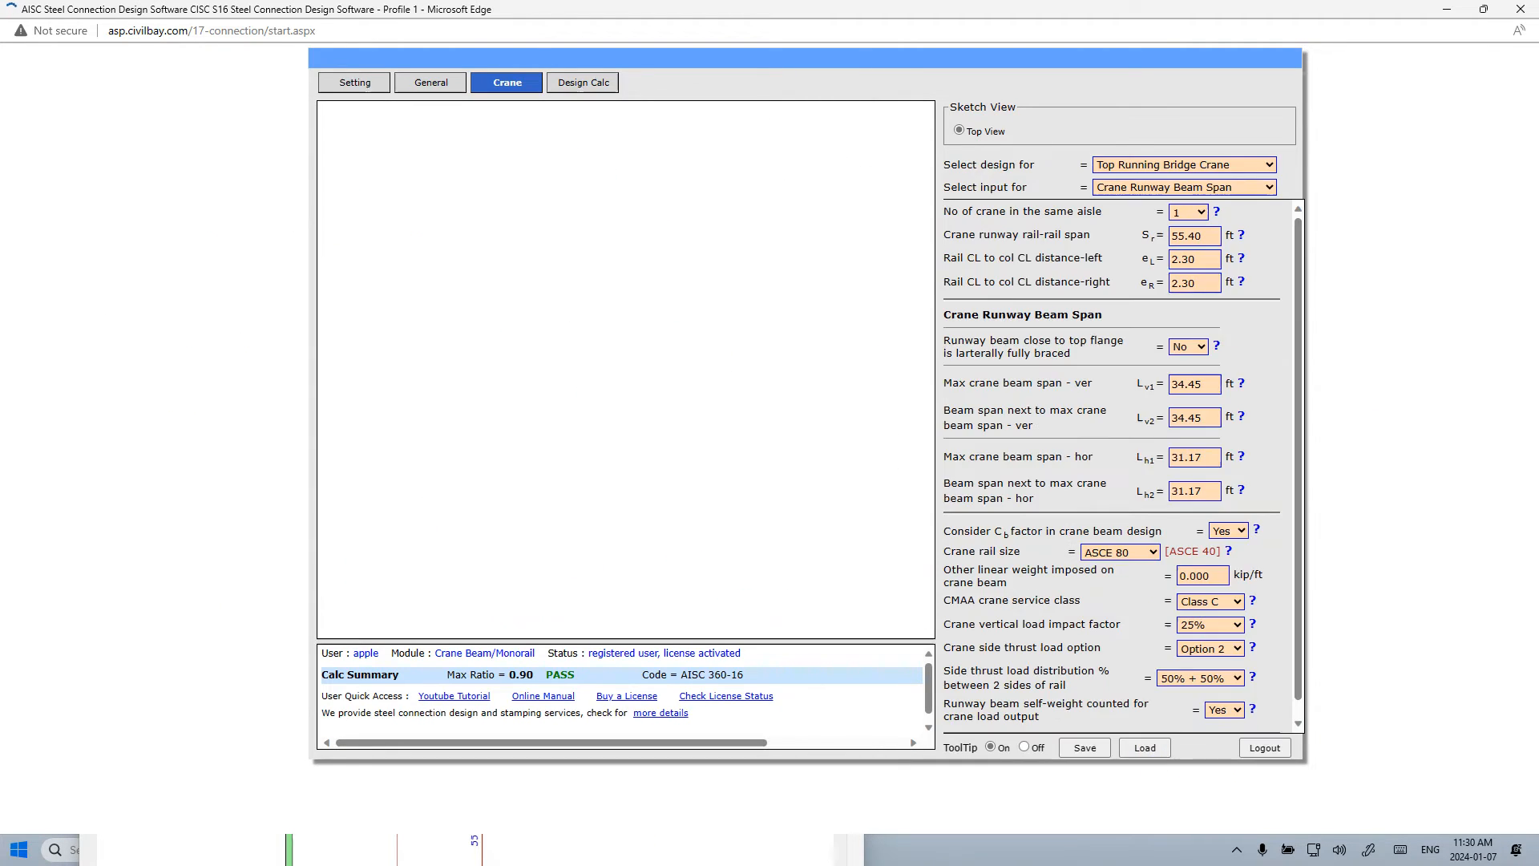
{"action": "key", "text": "alt+Tab"}
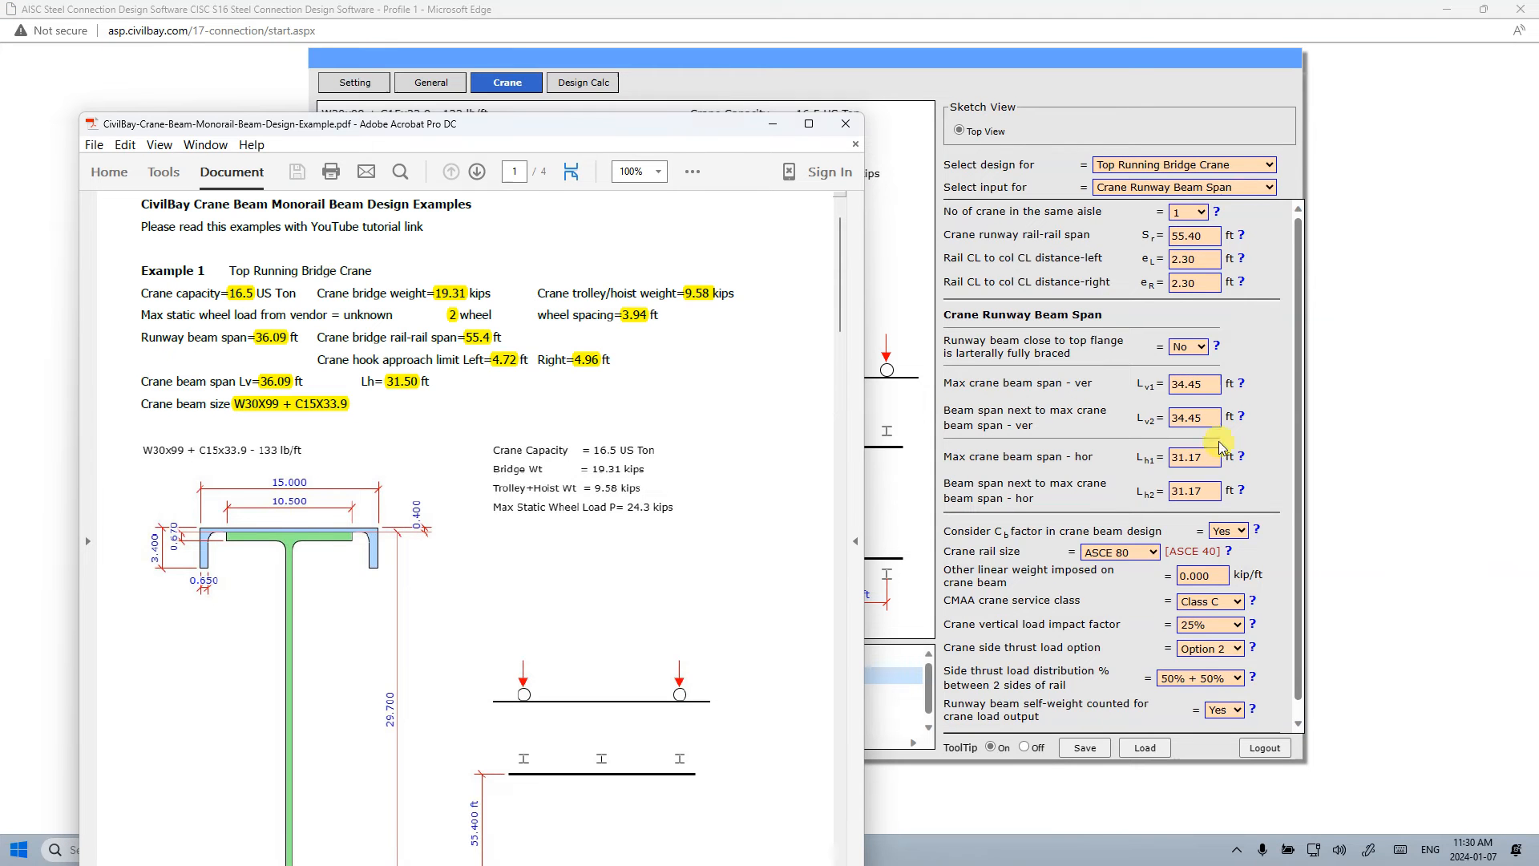
{"action": "left_click", "coordinate": [1194, 382]}
{"action": "left_click_drag", "start_coordinate": [1202, 382], "coordinate": [1106, 377]}
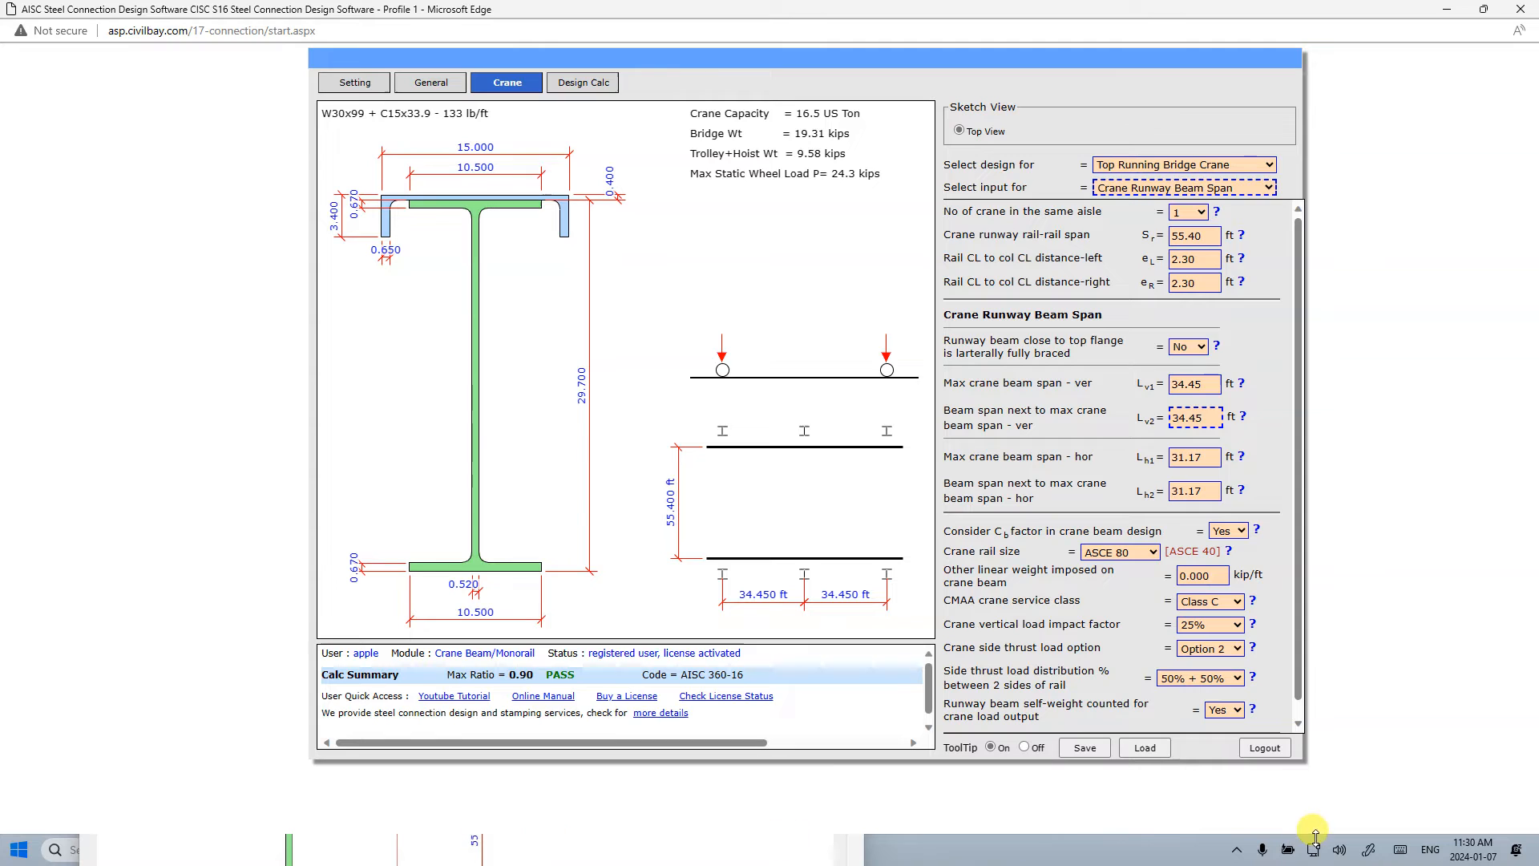
{"action": "key", "text": "alt+Tab"}
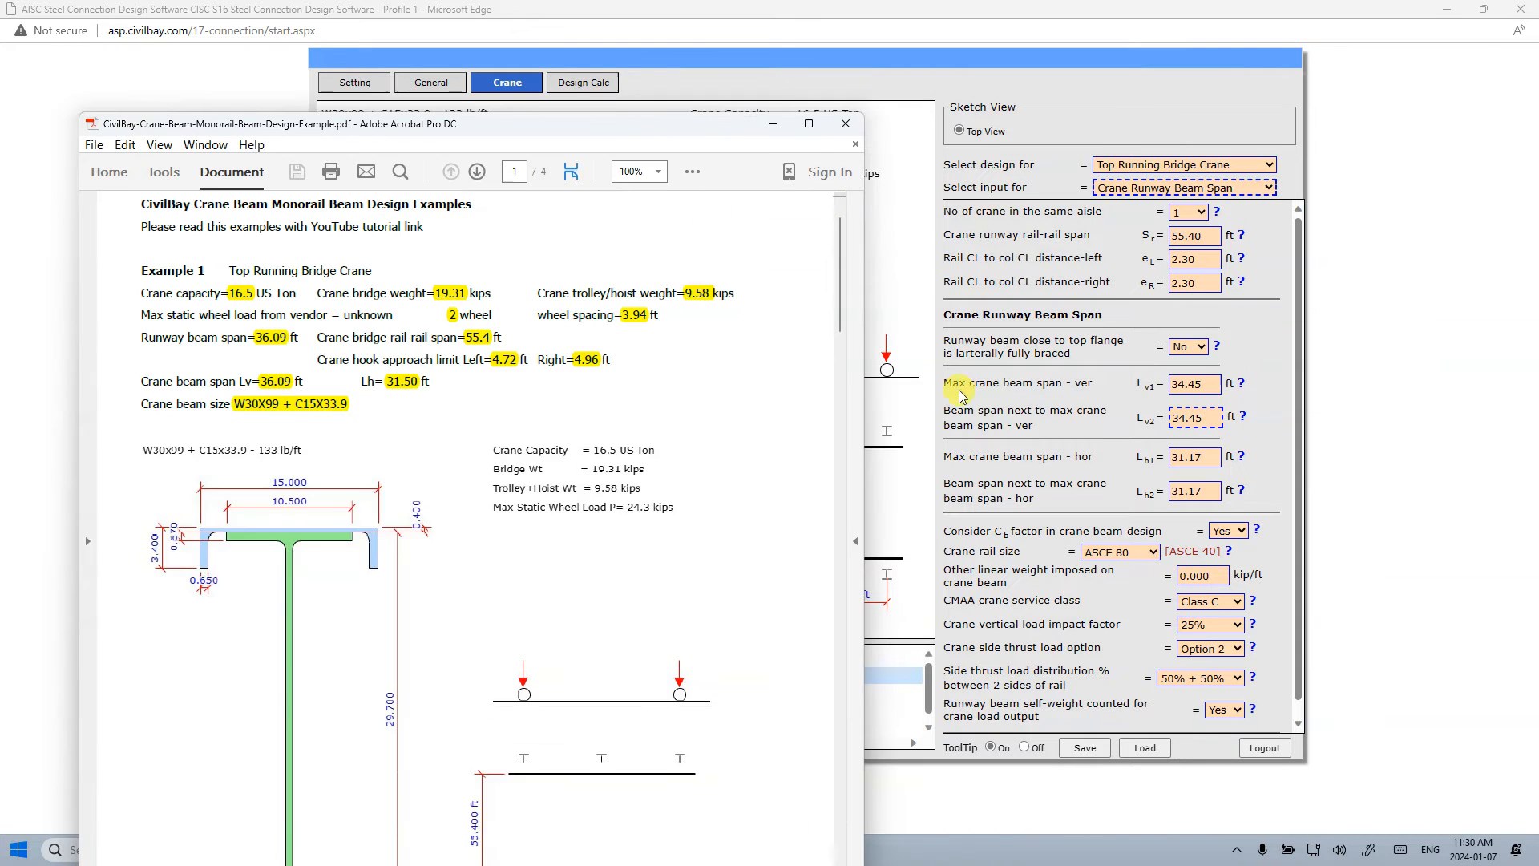
{"action": "key", "text": "alt+Tab"}
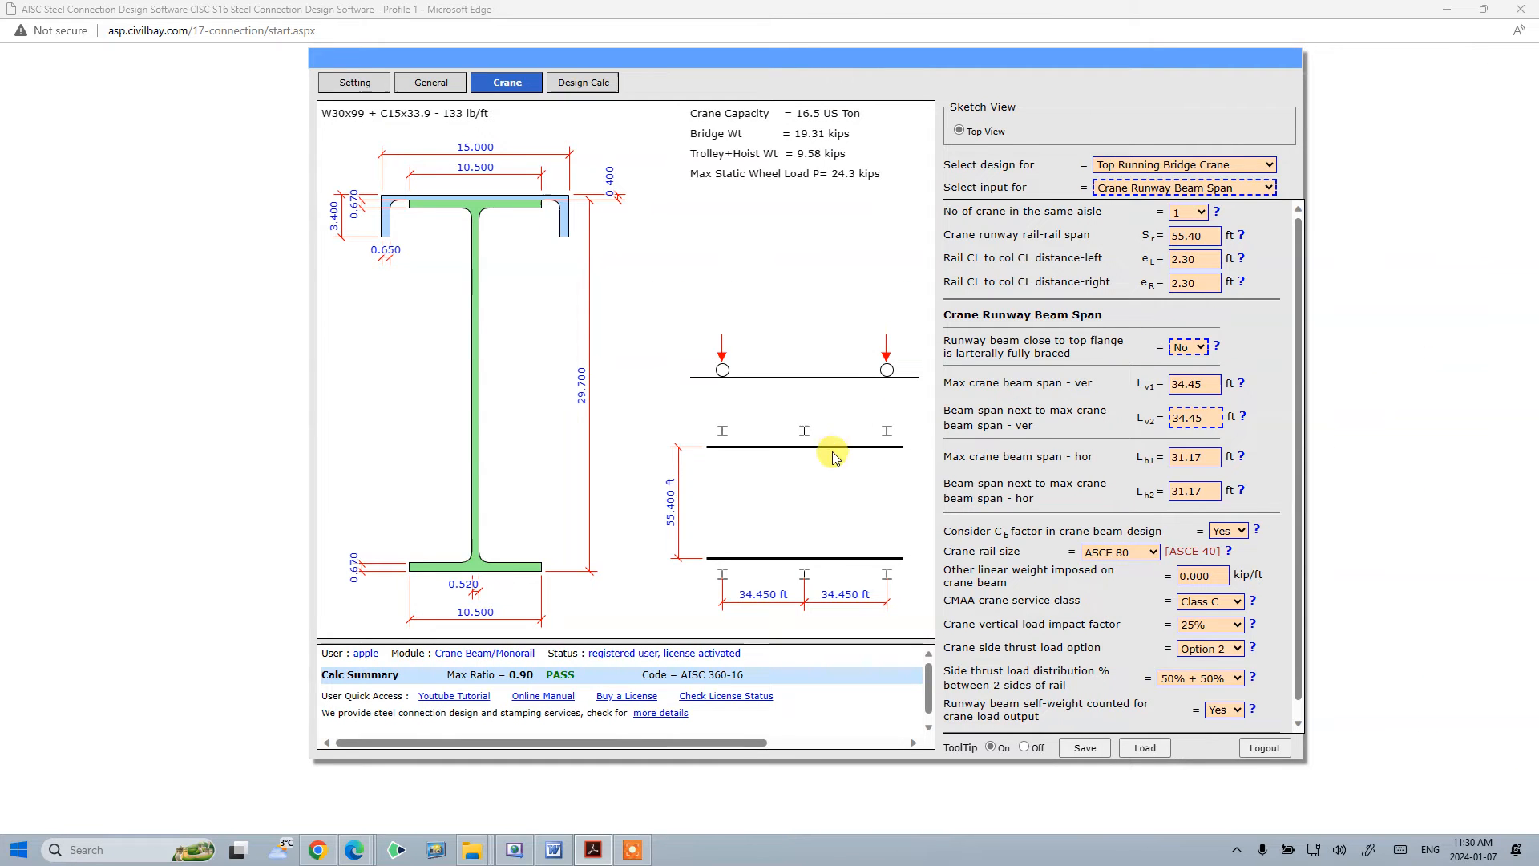
{"action": "left_click", "coordinate": [1207, 383]}
{"action": "left_click_drag", "start_coordinate": [1209, 383], "coordinate": [1168, 387]}
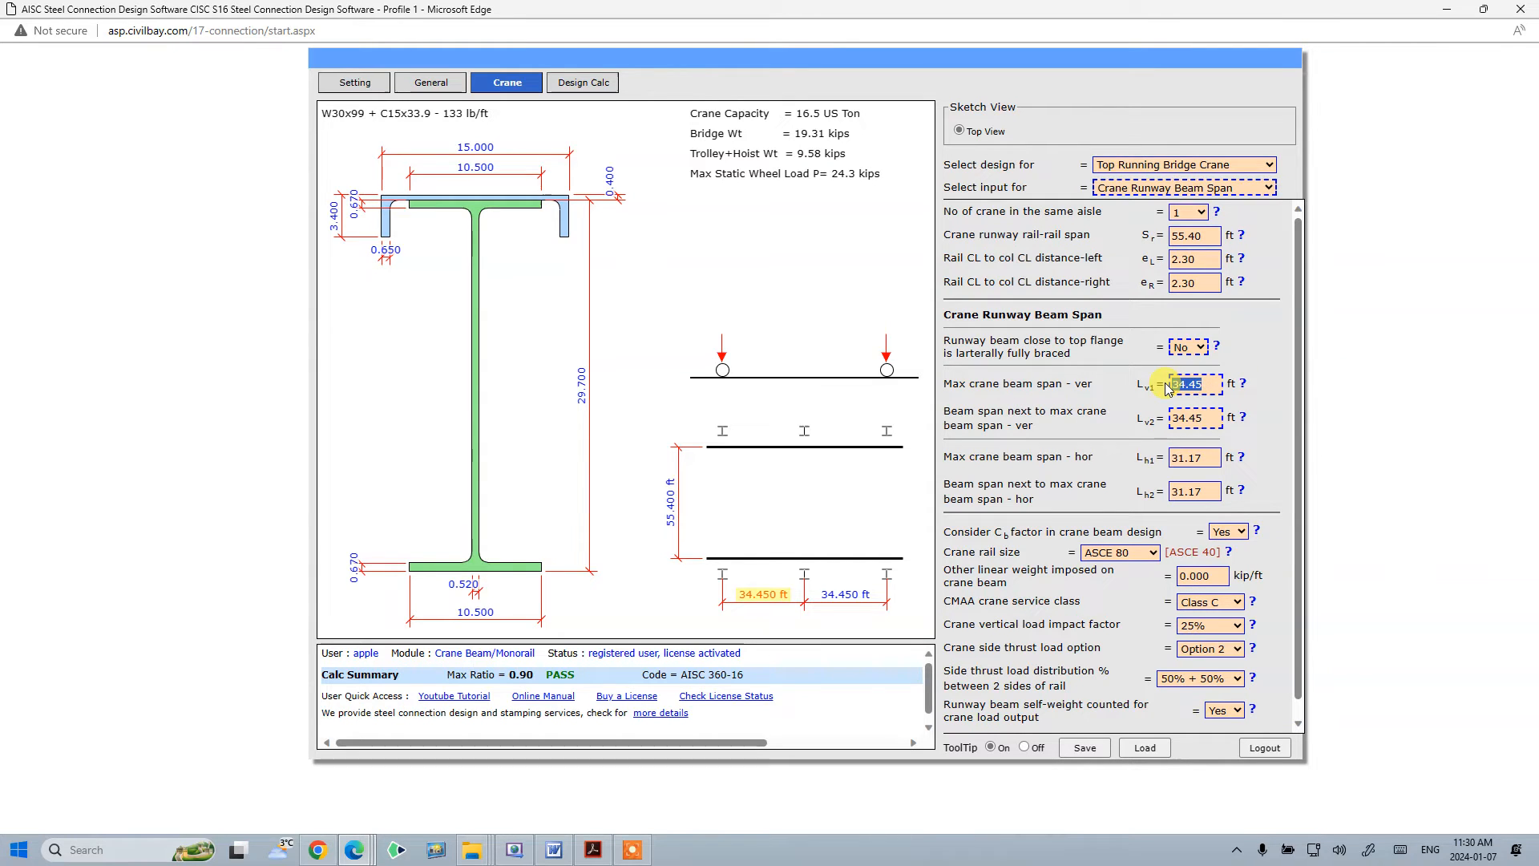
{"action": "type", "text": "36.09"}
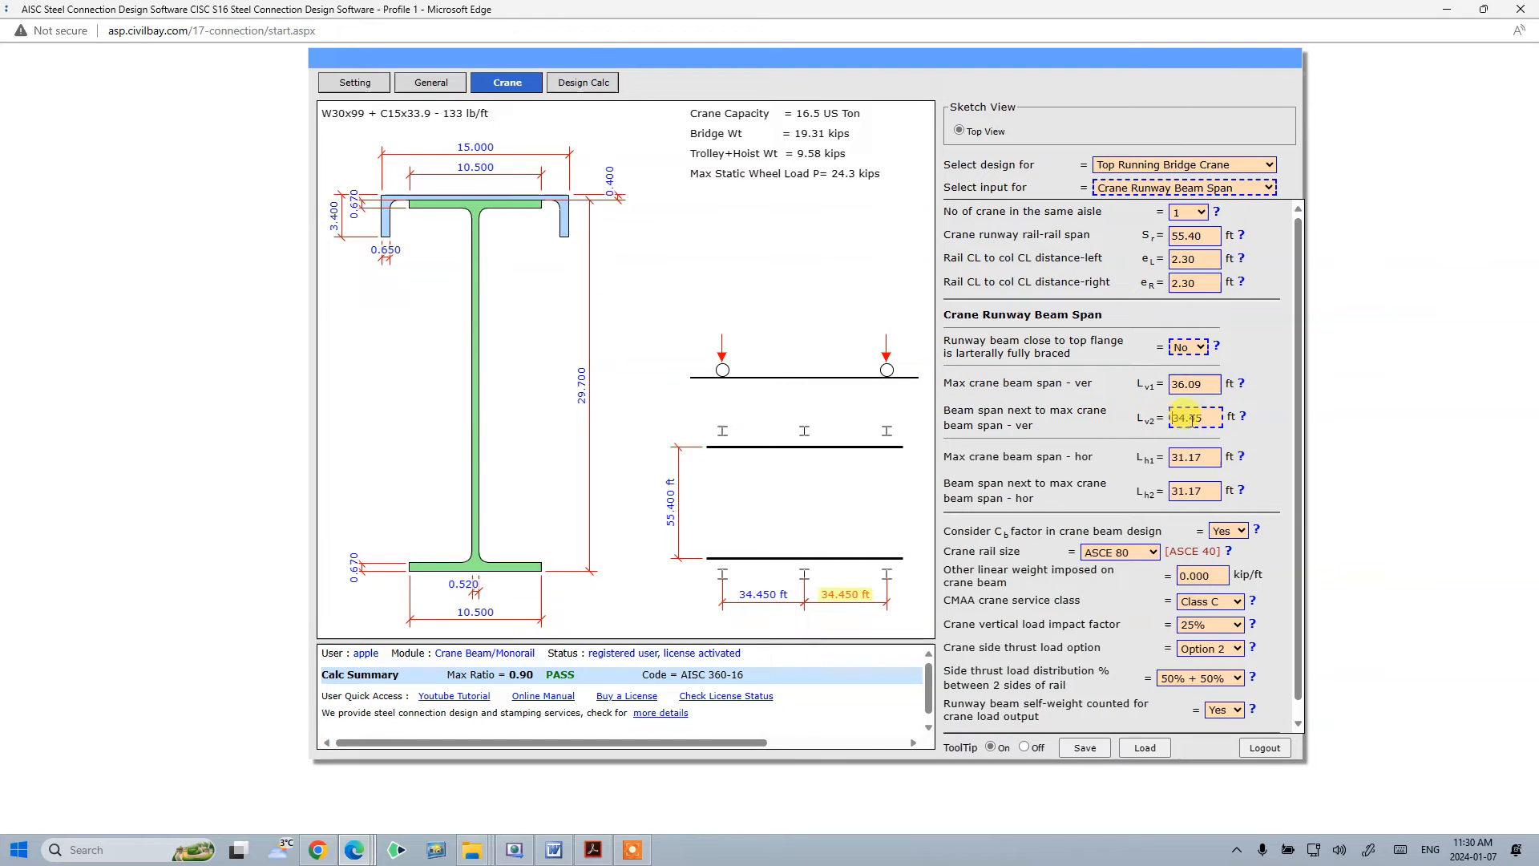
{"action": "key", "text": "Tab"}
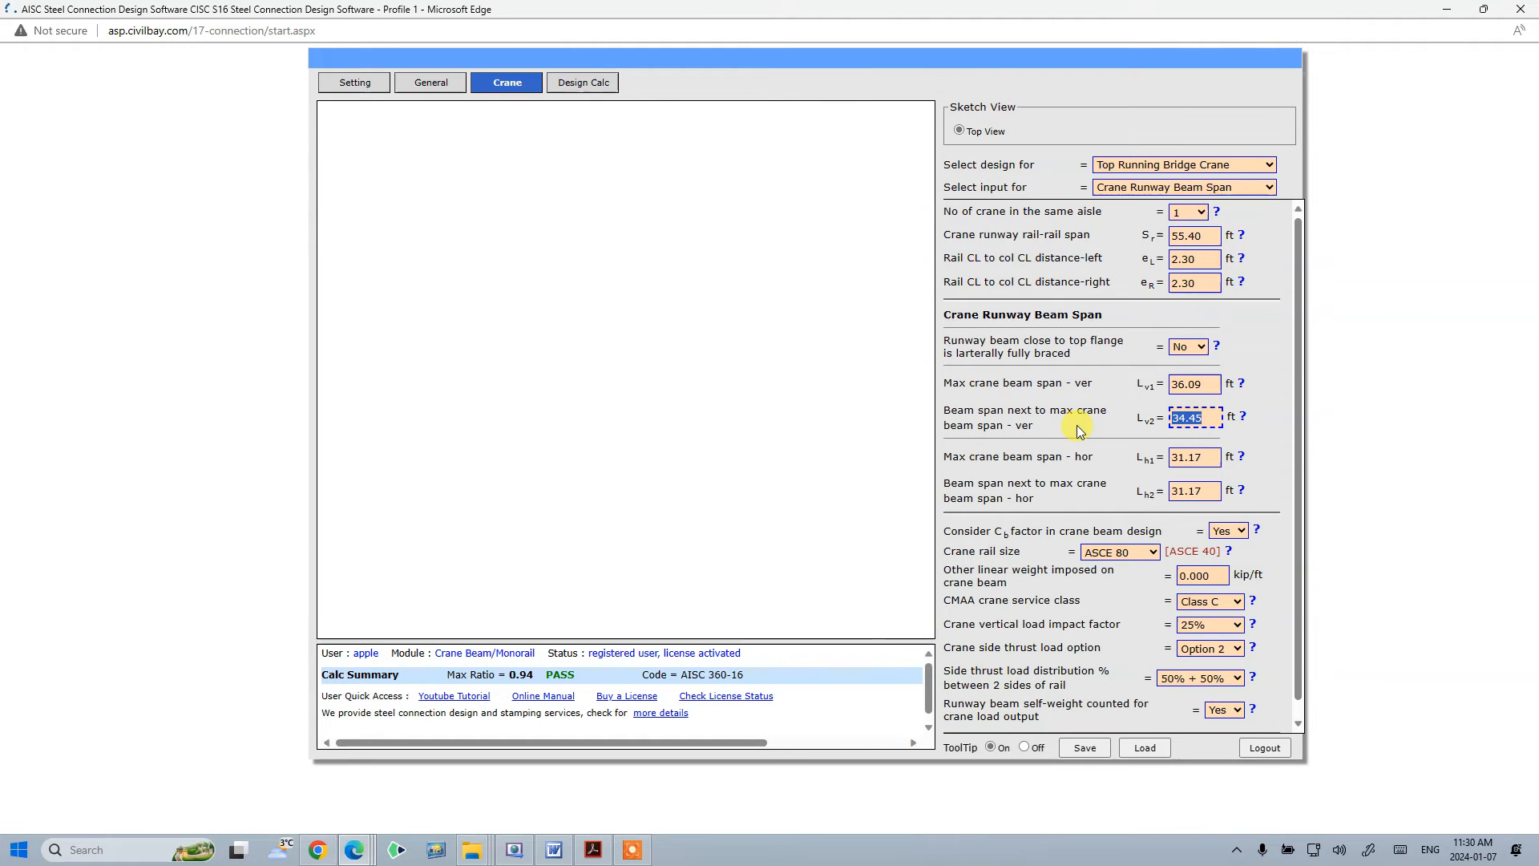
{"action": "type", "text": "36.09"}
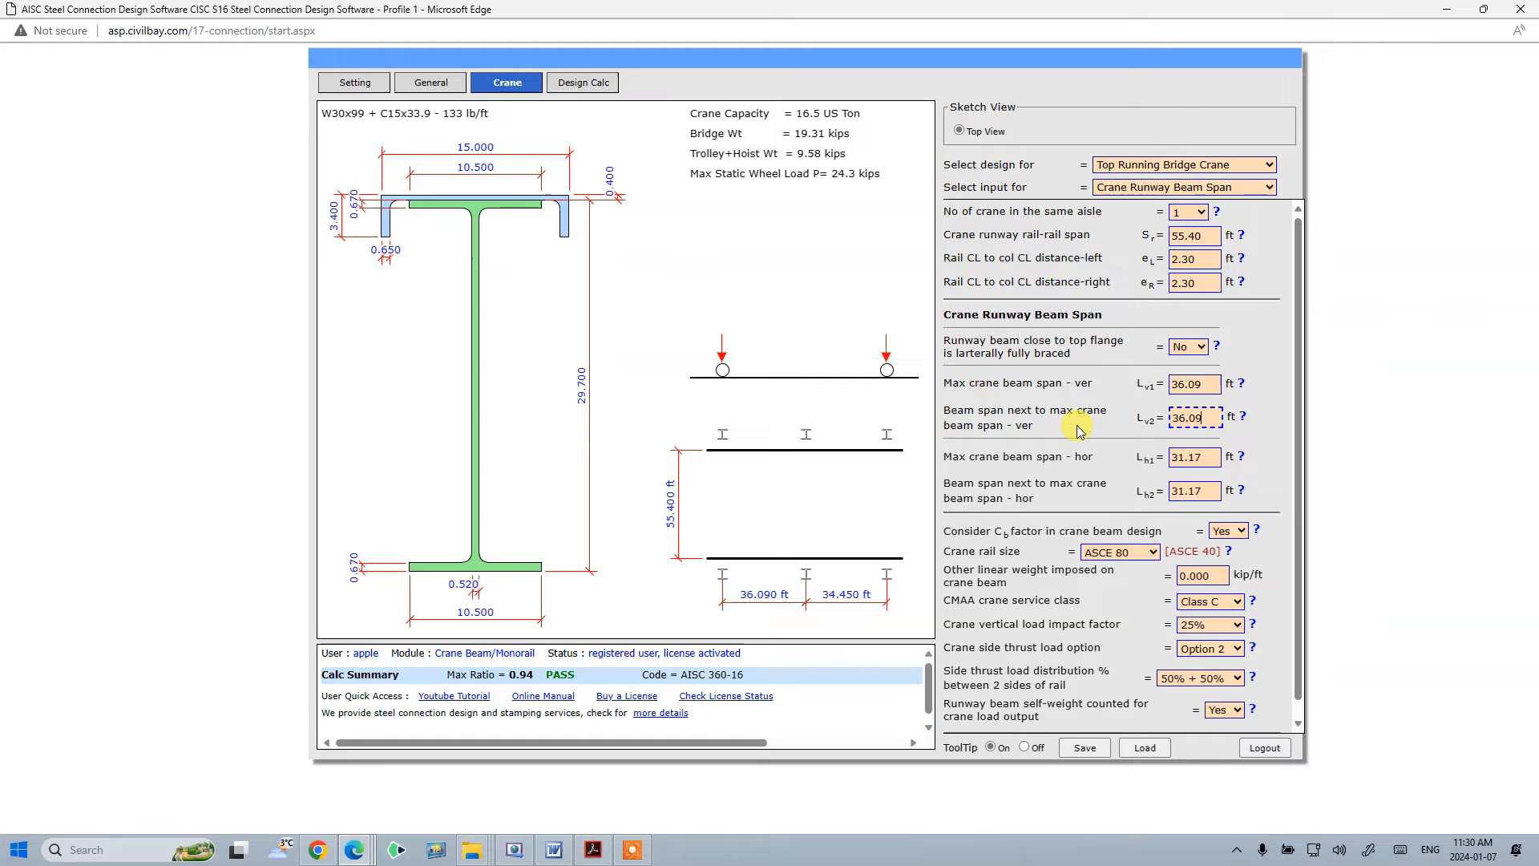
{"action": "key", "text": "Tab"}
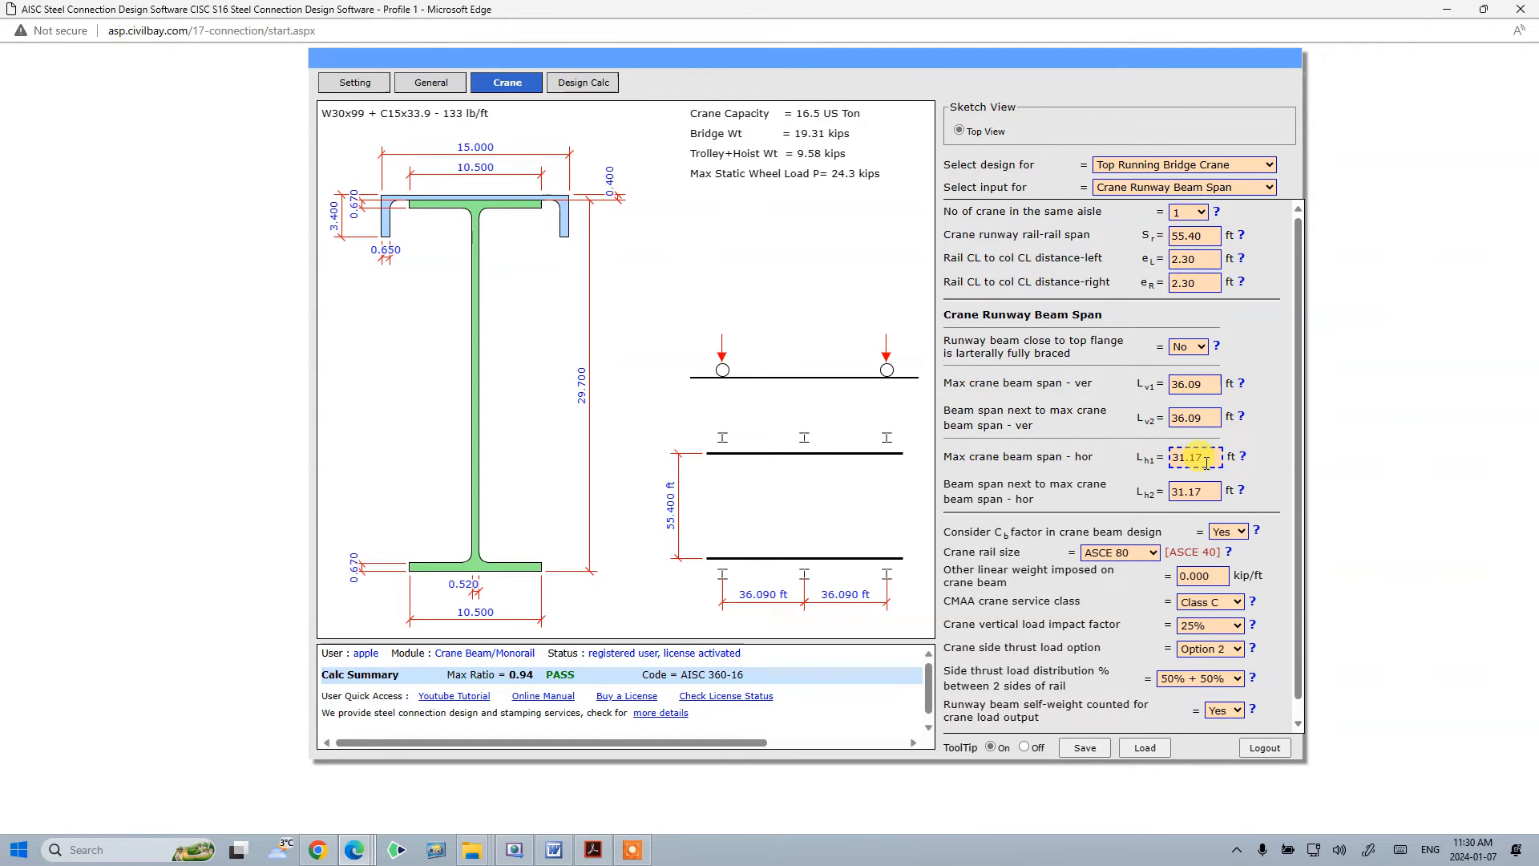
- Set both horizontal beam spans Lh1 and Lh2 to 31.50 ft
{"action": "double_click", "coordinate": [1200, 457]}
{"action": "type", "text": "31.5"}
{"action": "key", "text": "Tab"}
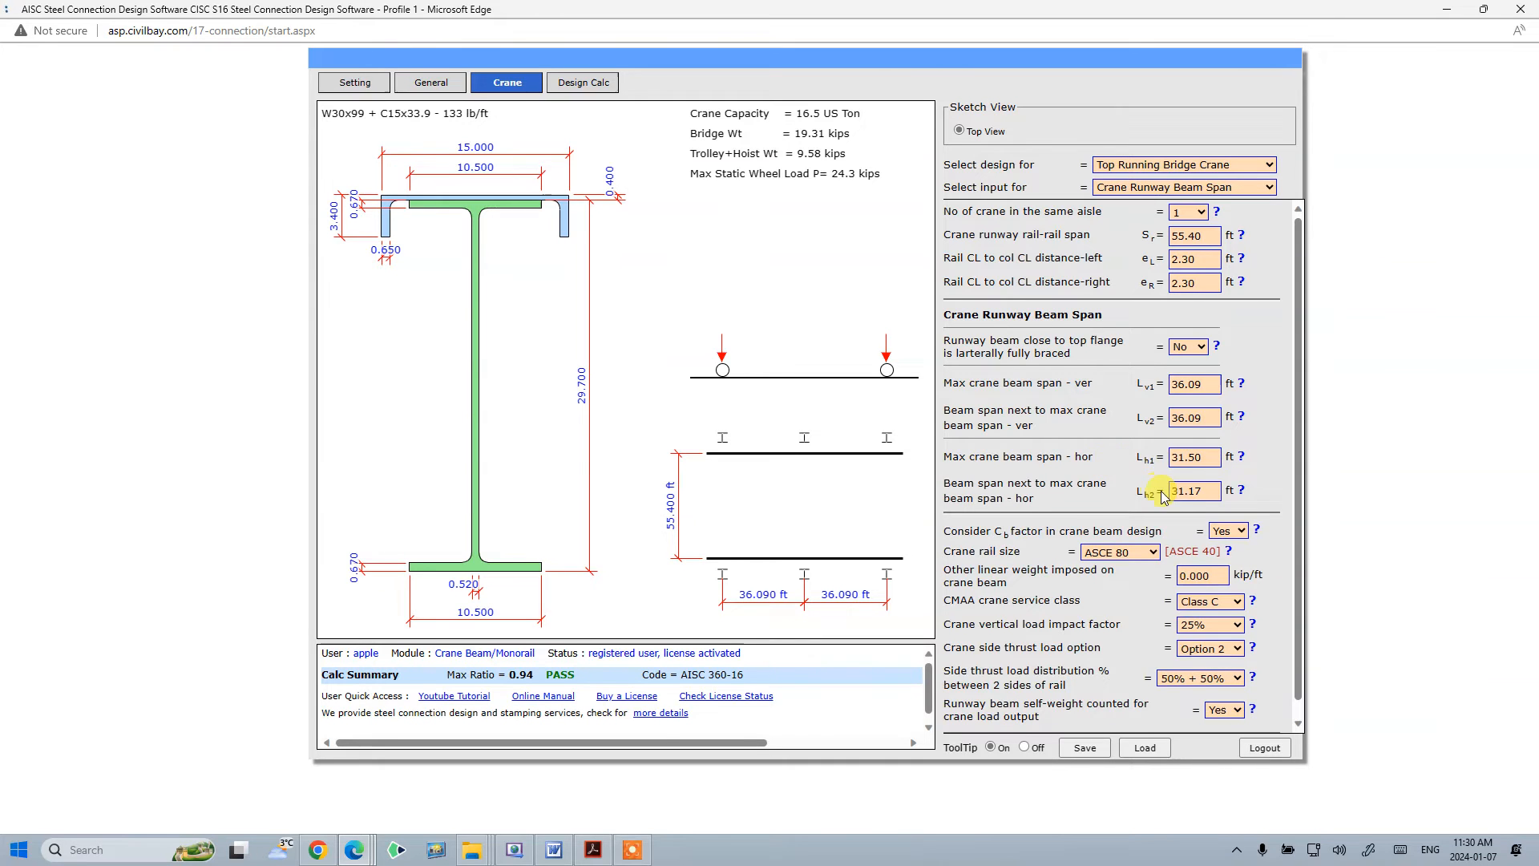
{"action": "type", "text": "31.5"}
{"action": "key", "text": "Tab"}
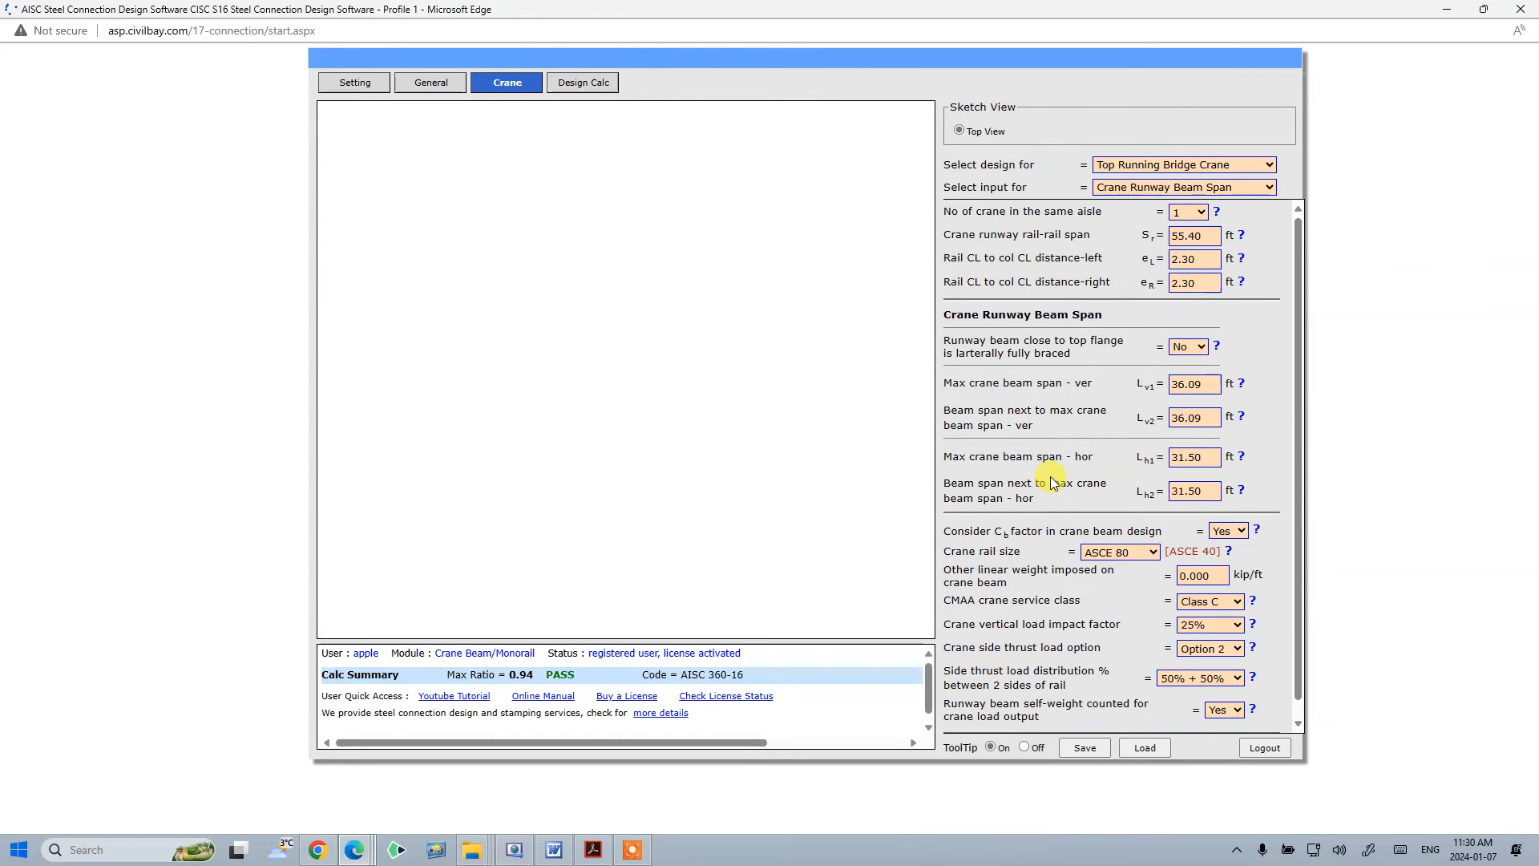
- Read the tooltip help on crane runway beam span inputs, then close it
{"action": "left_click", "coordinate": [1242, 457]}
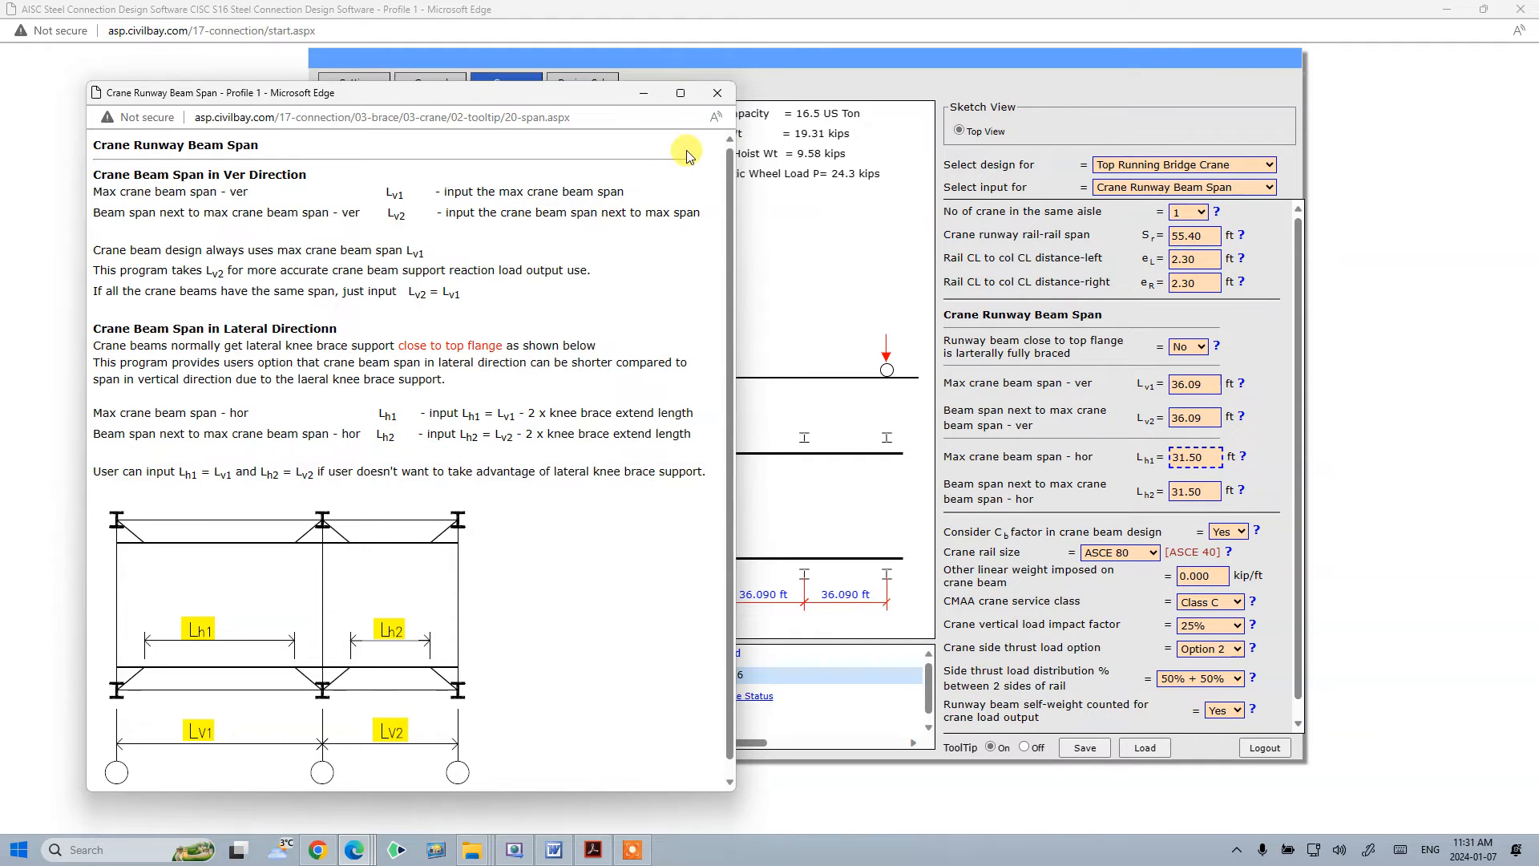
{"action": "left_click", "coordinate": [717, 93]}
{"action": "left_click", "coordinate": [1206, 419]}
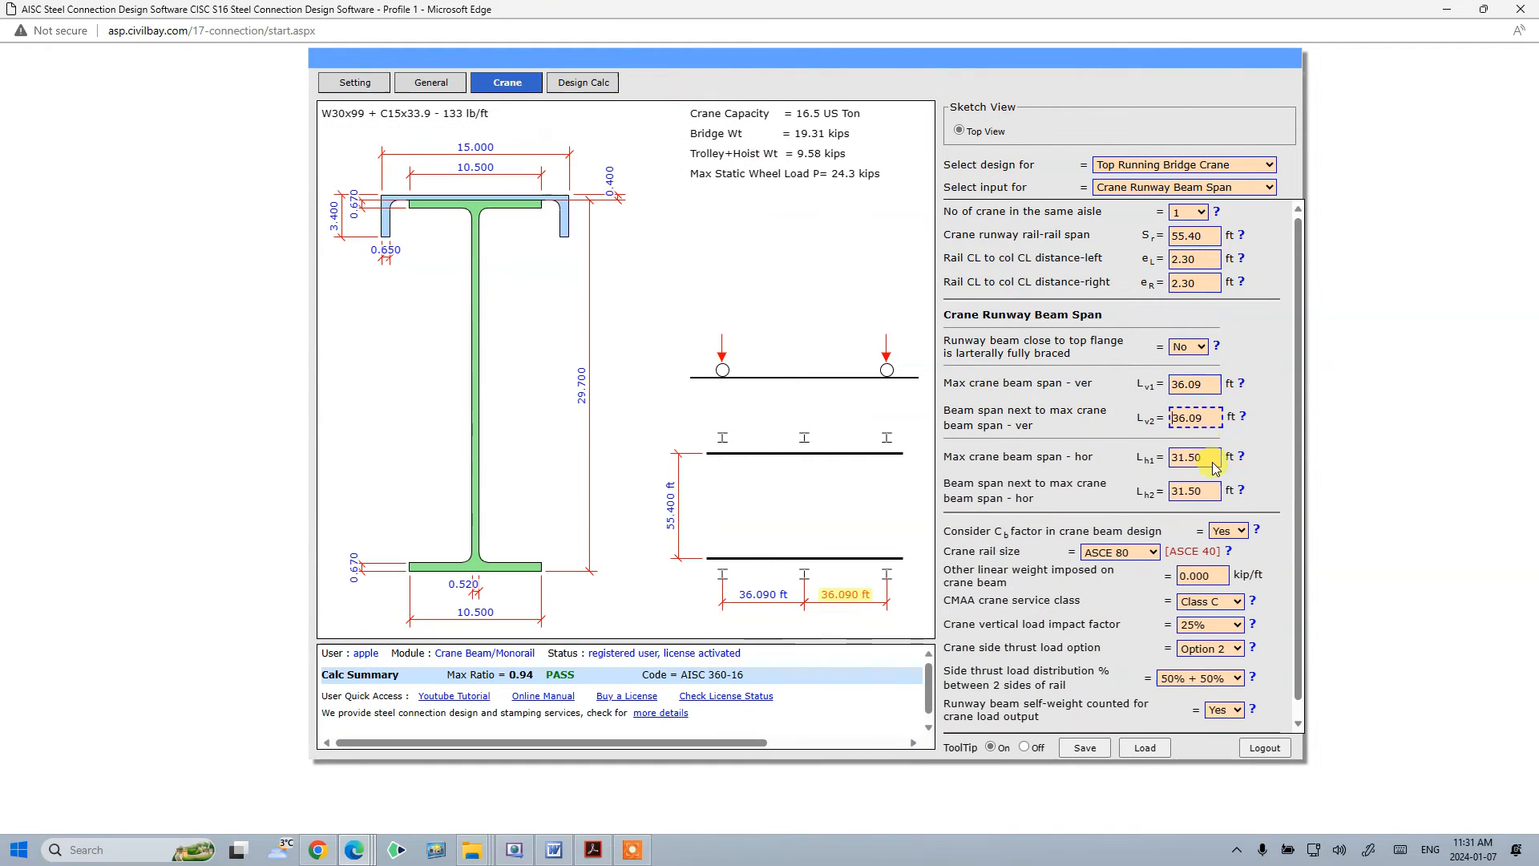
{"action": "scroll", "coordinate": [1242, 421], "scroll_direction": "down", "scroll_amount": 1}
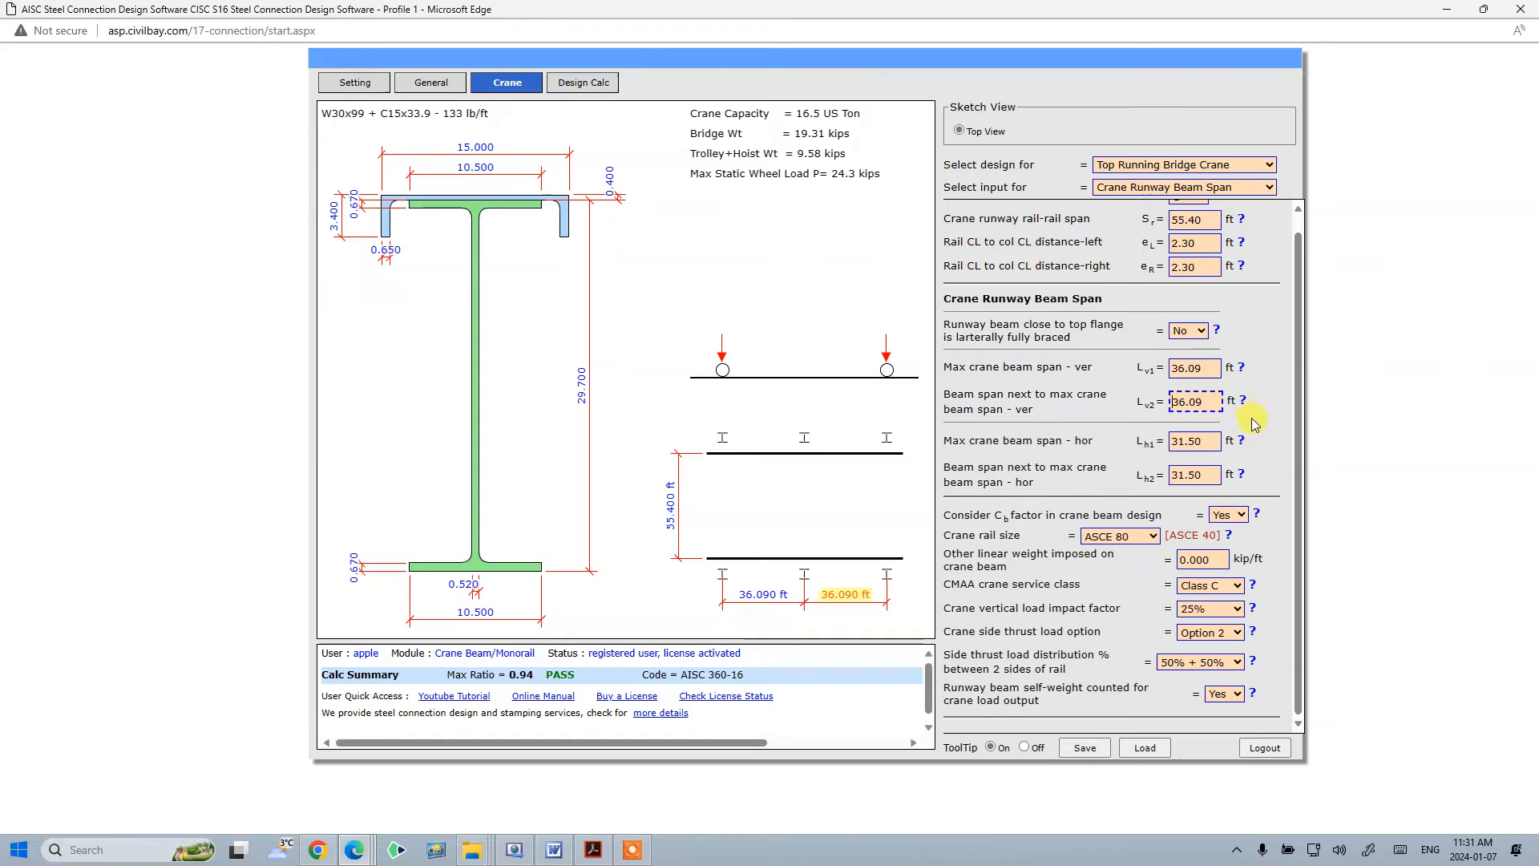
{"action": "left_click", "coordinate": [1254, 428]}
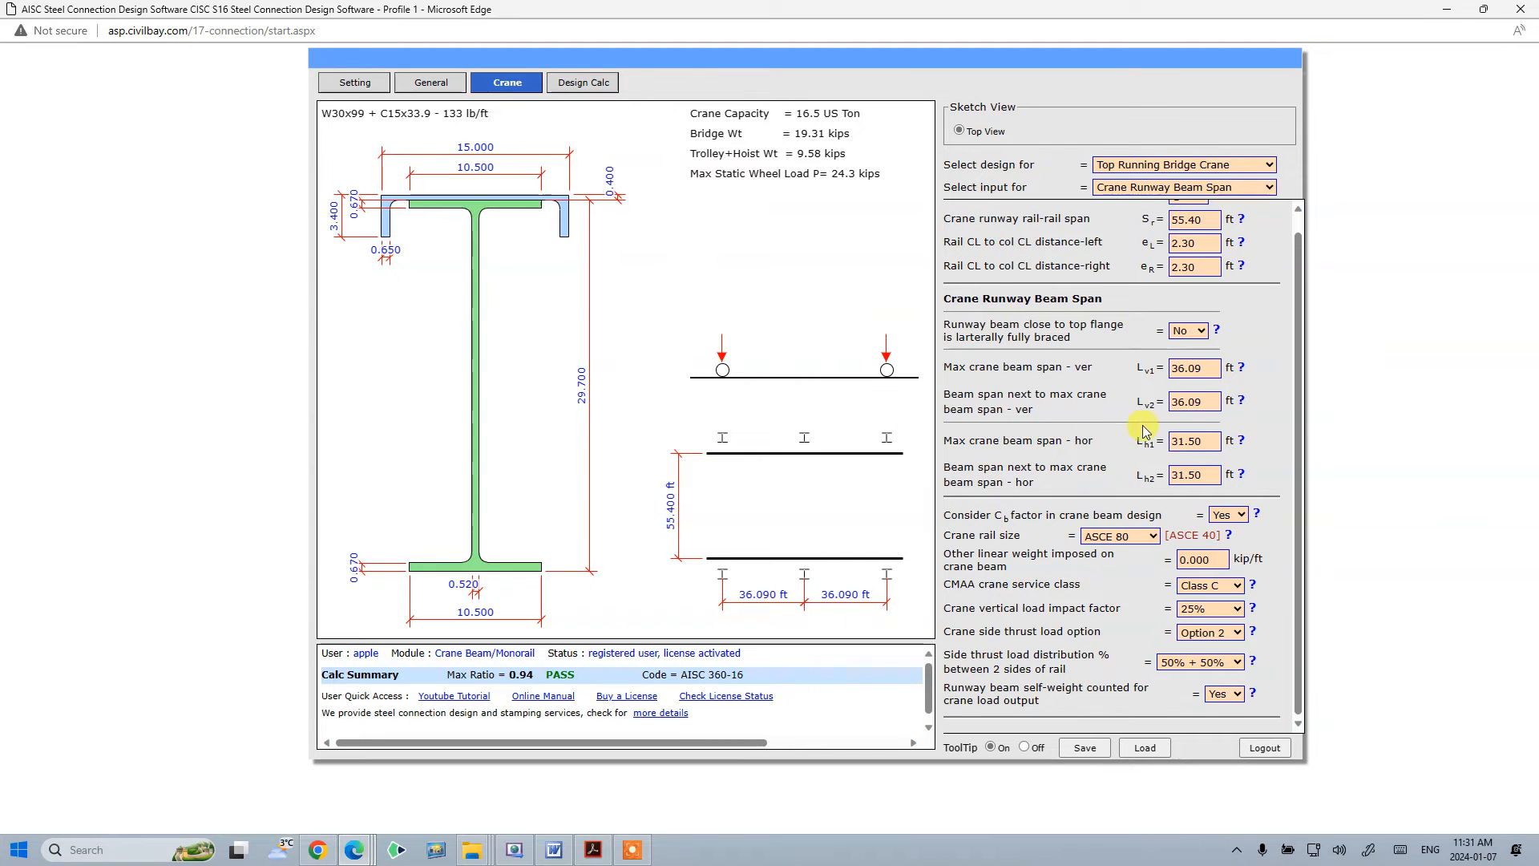
{"action": "scroll", "coordinate": [1195, 444], "scroll_direction": "up", "scroll_amount": 1}
{"action": "left_click", "coordinate": [1190, 188]}
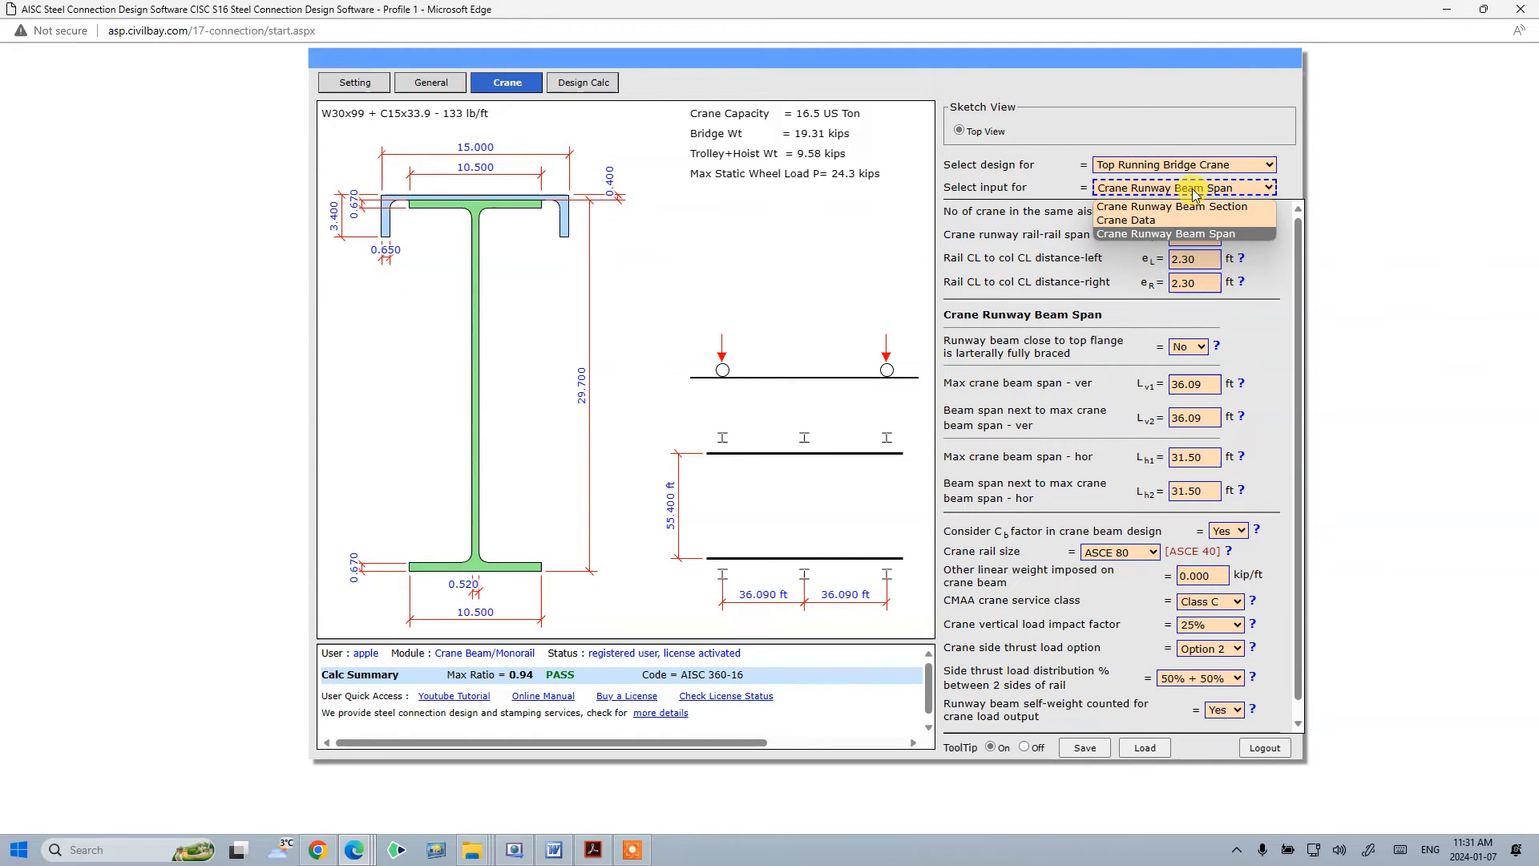
{"action": "left_click", "coordinate": [1043, 172]}
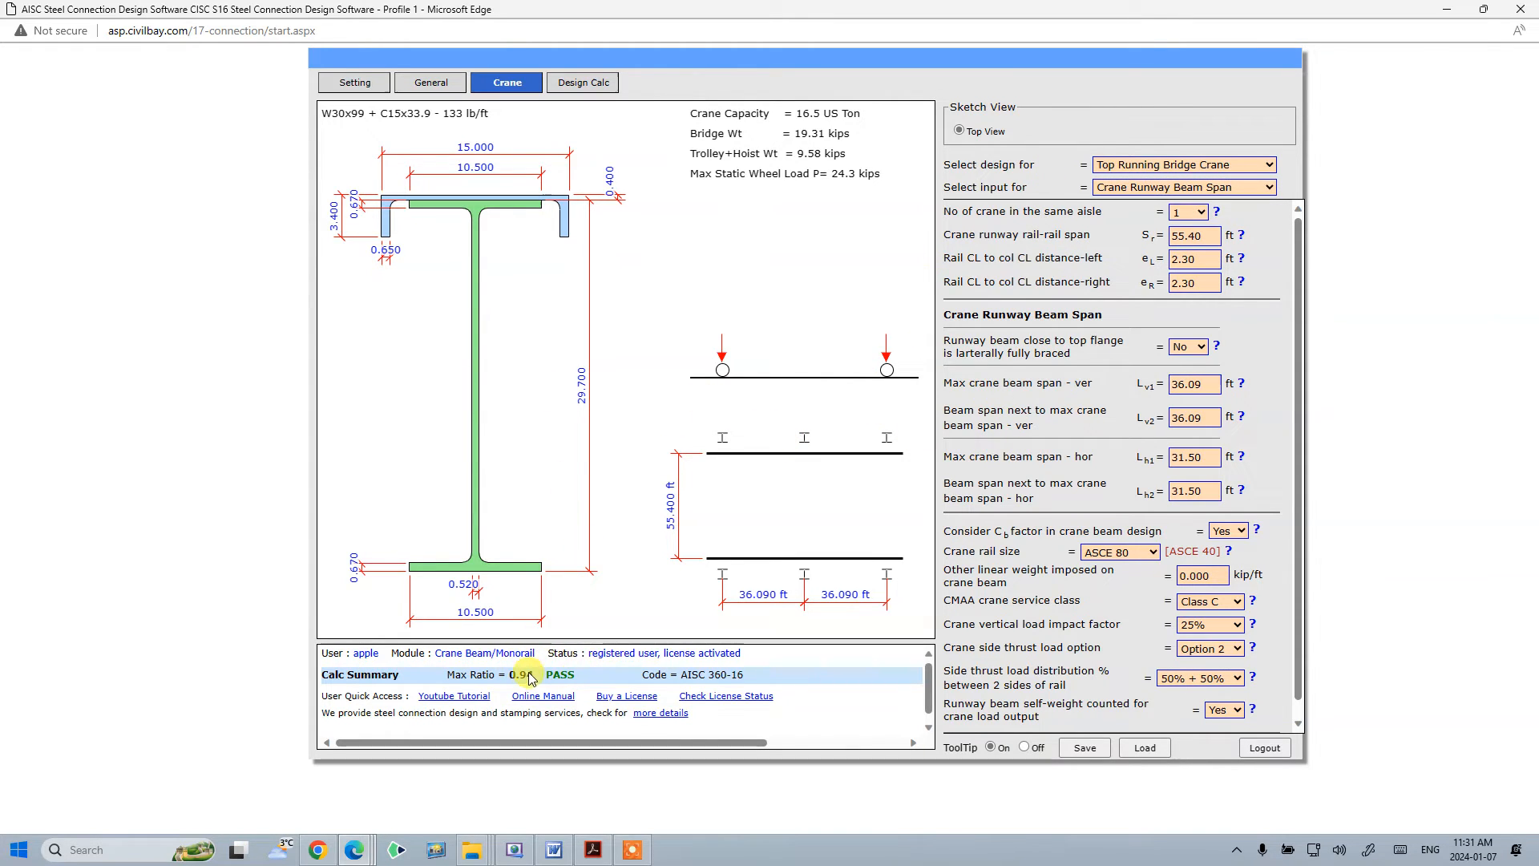
- Open the design calculation results and toggle the display of the crane load on column sections
{"action": "left_click", "coordinate": [601, 84]}
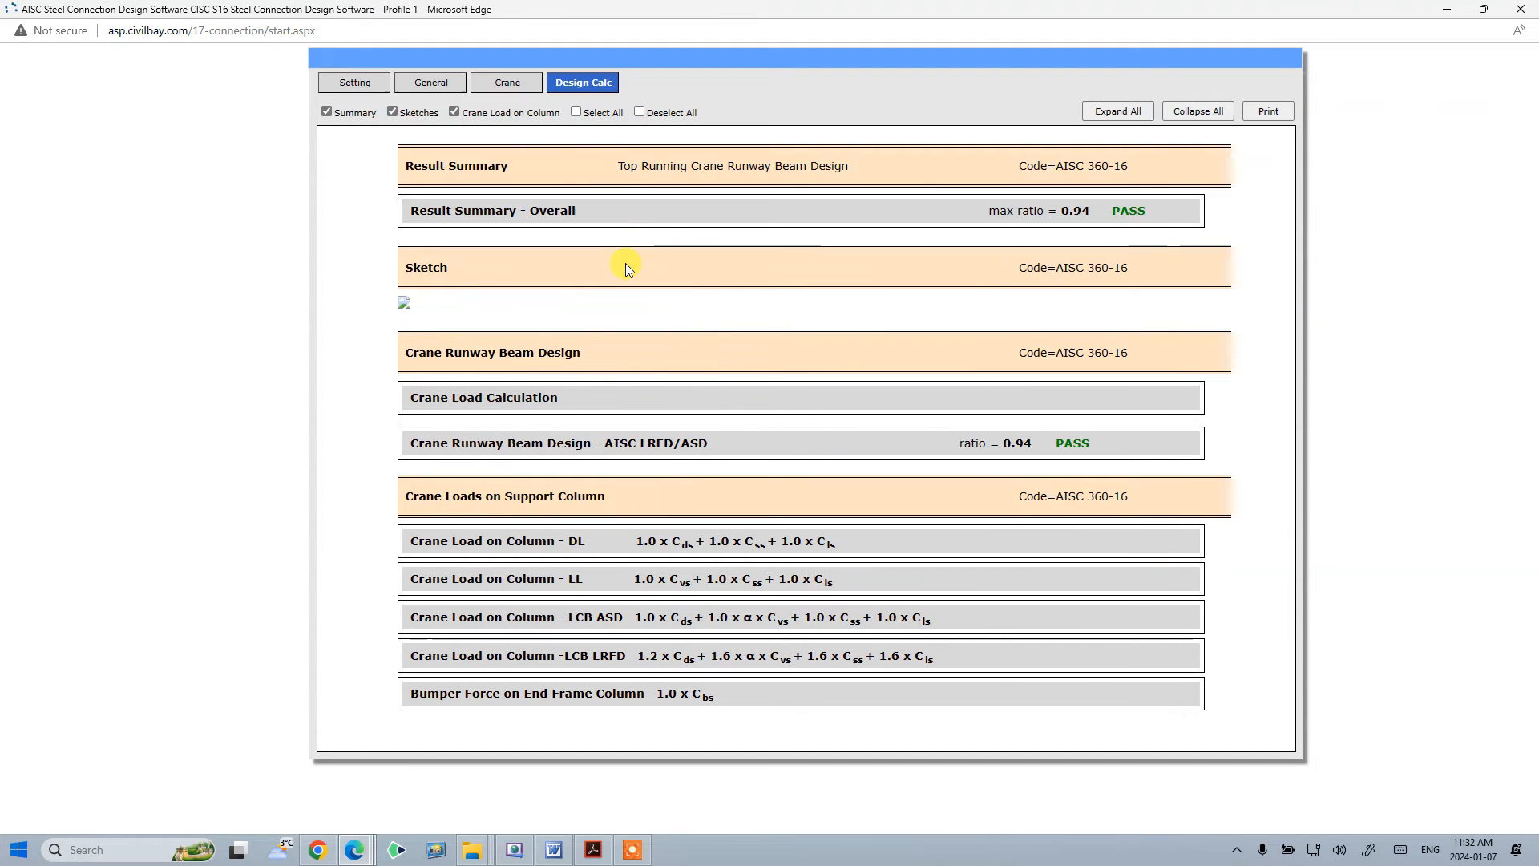
{"action": "scroll", "coordinate": [721, 314], "scroll_direction": "down", "scroll_amount": 6}
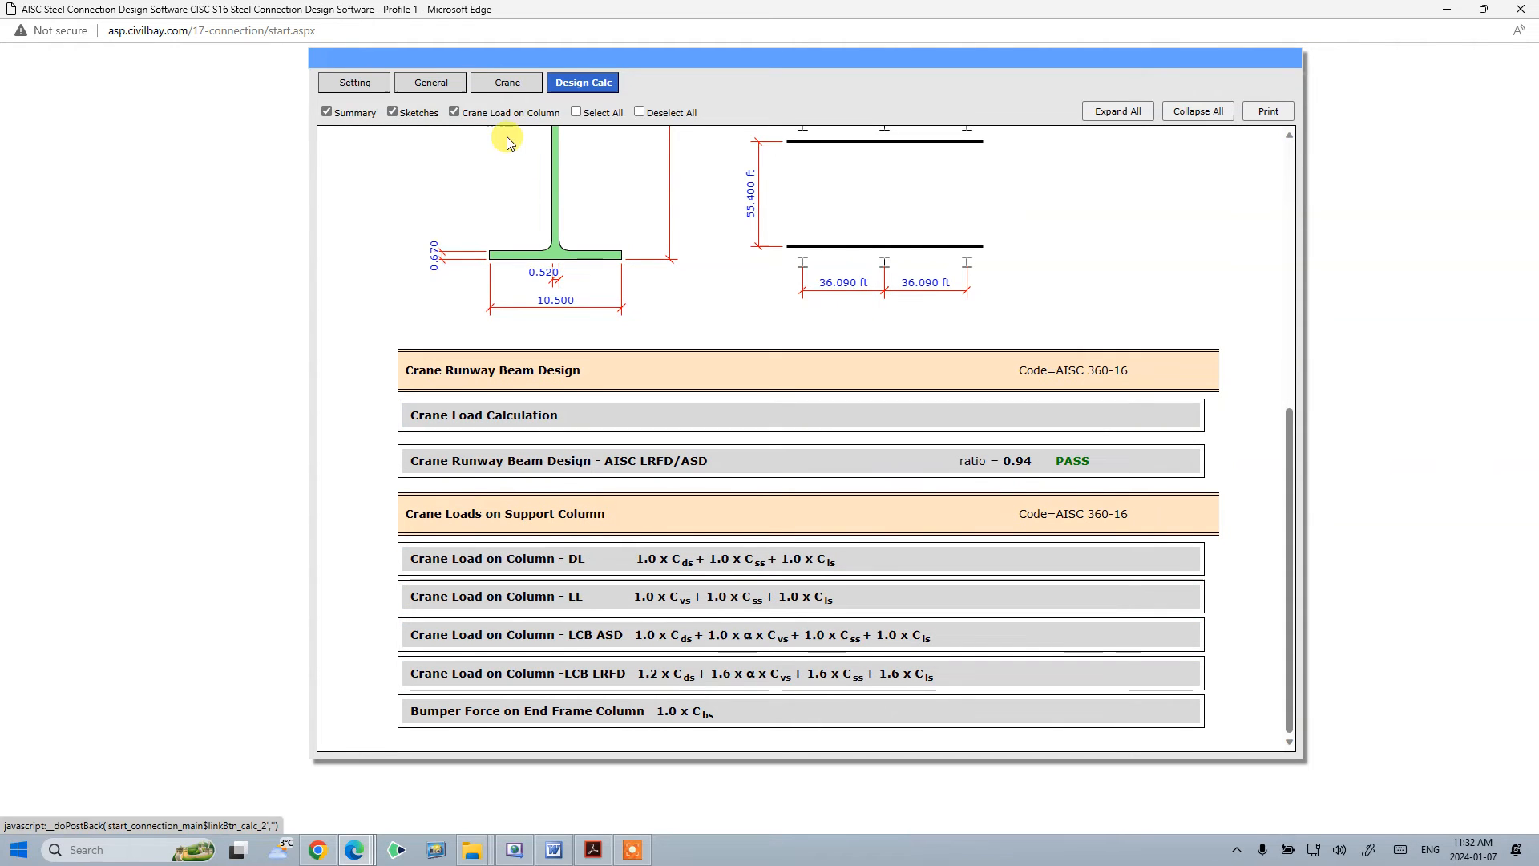
{"action": "left_click", "coordinate": [456, 112]}
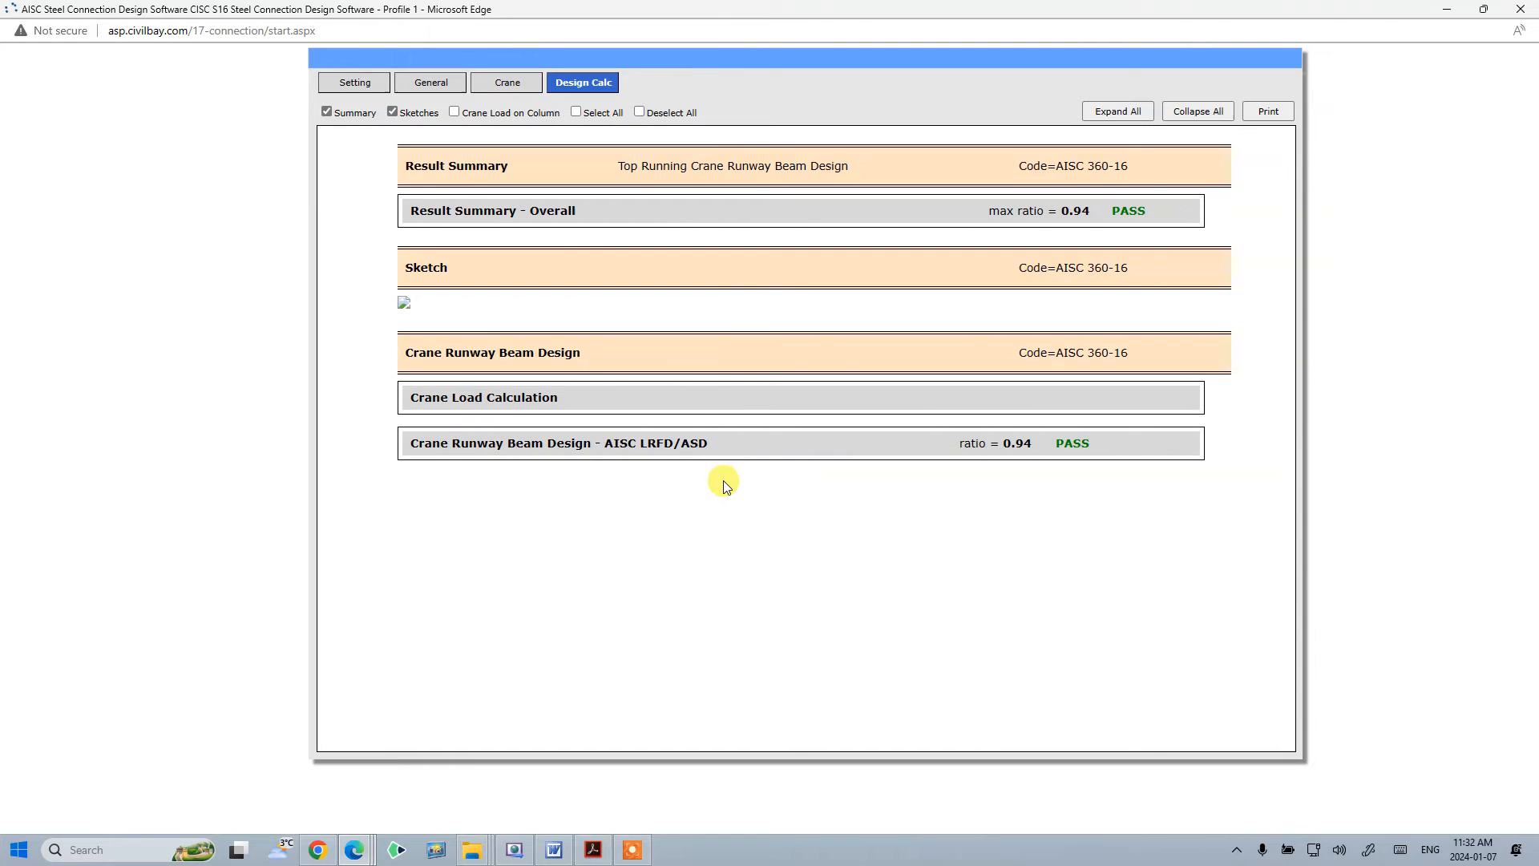
{"action": "scroll", "coordinate": [529, 417], "scroll_direction": "down", "scroll_amount": 3}
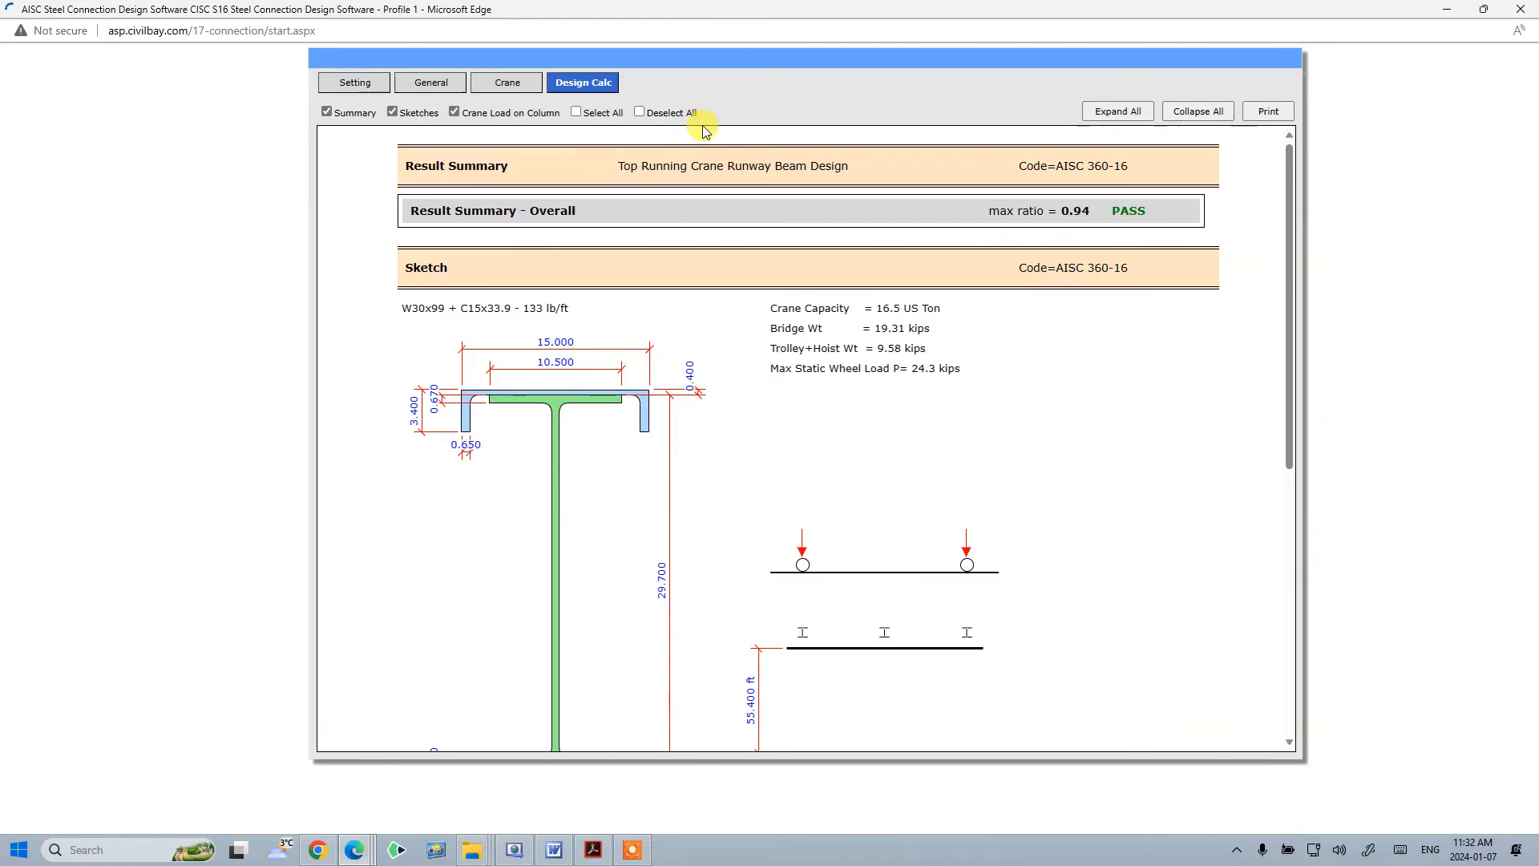
- Expand all calculation sections and scroll through the crane load calculation details
{"action": "left_click", "coordinate": [1121, 113]}
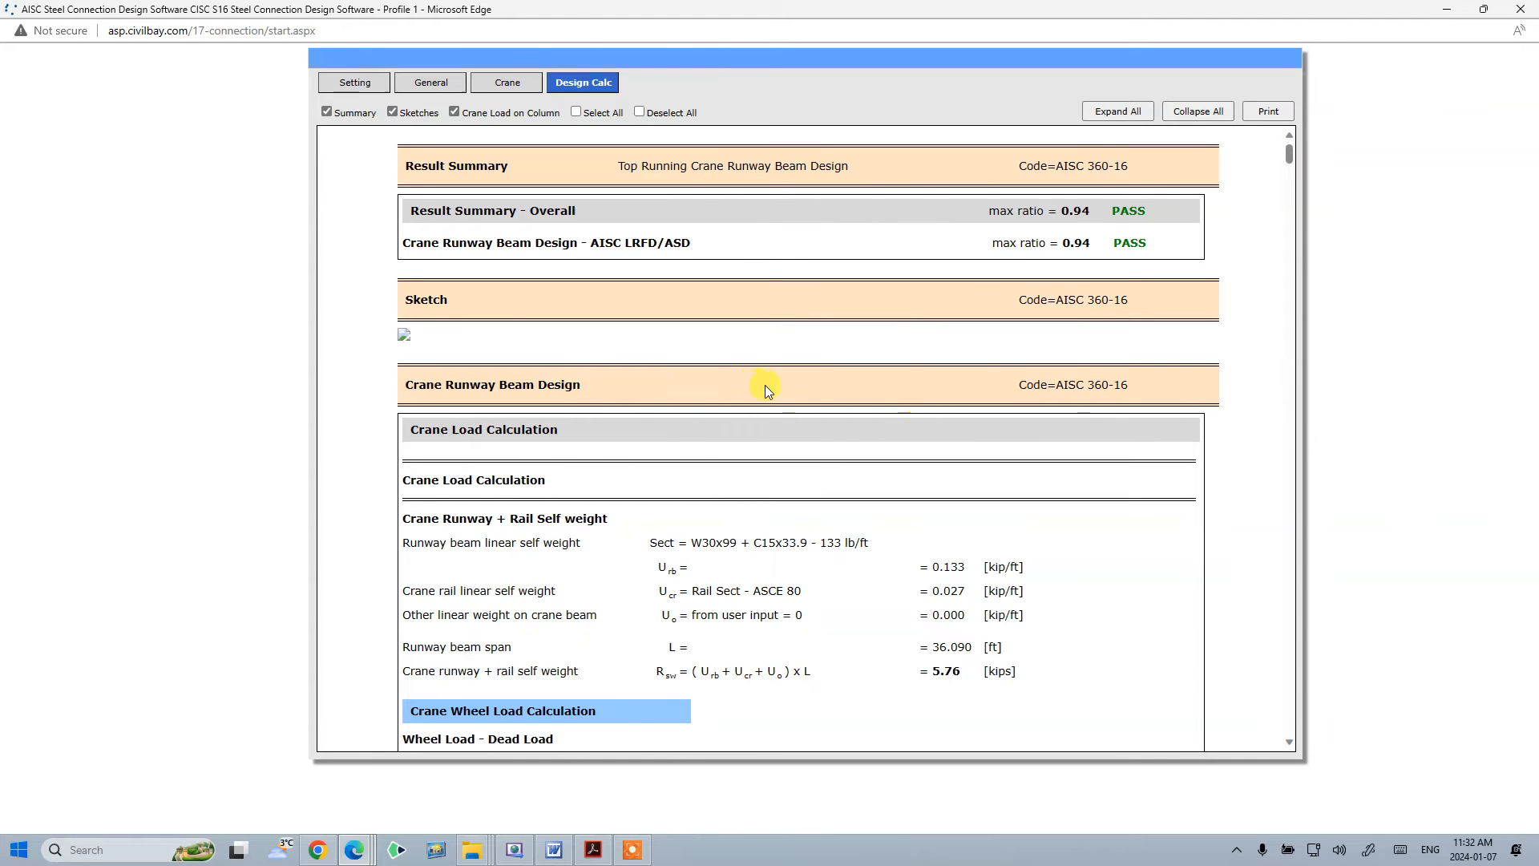
{"action": "scroll", "coordinate": [1010, 345], "scroll_direction": "down", "scroll_amount": 9}
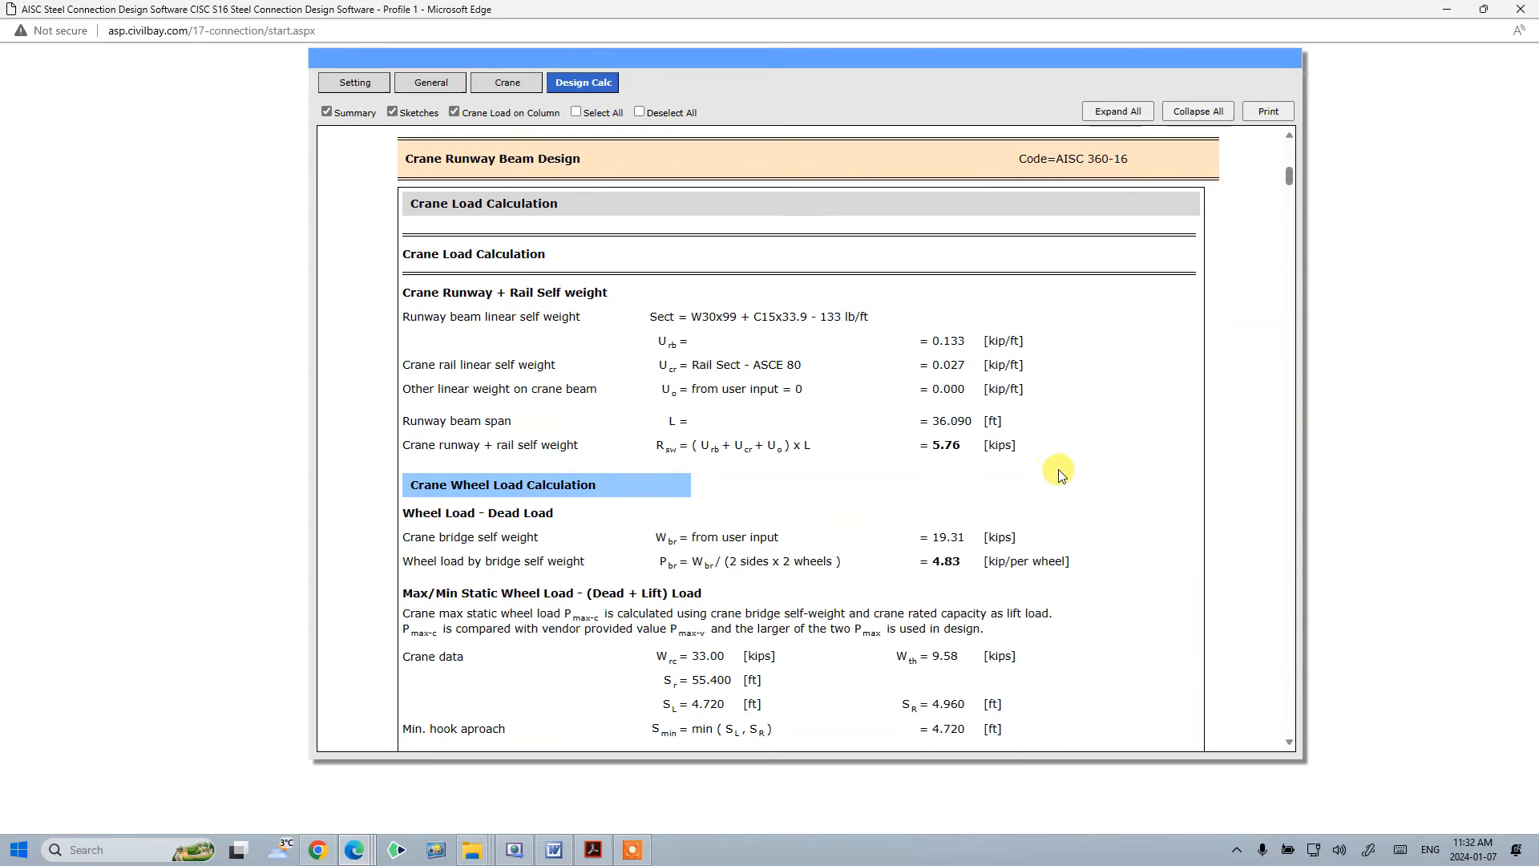
{"action": "scroll", "coordinate": [1058, 473], "scroll_direction": "down", "scroll_amount": 14}
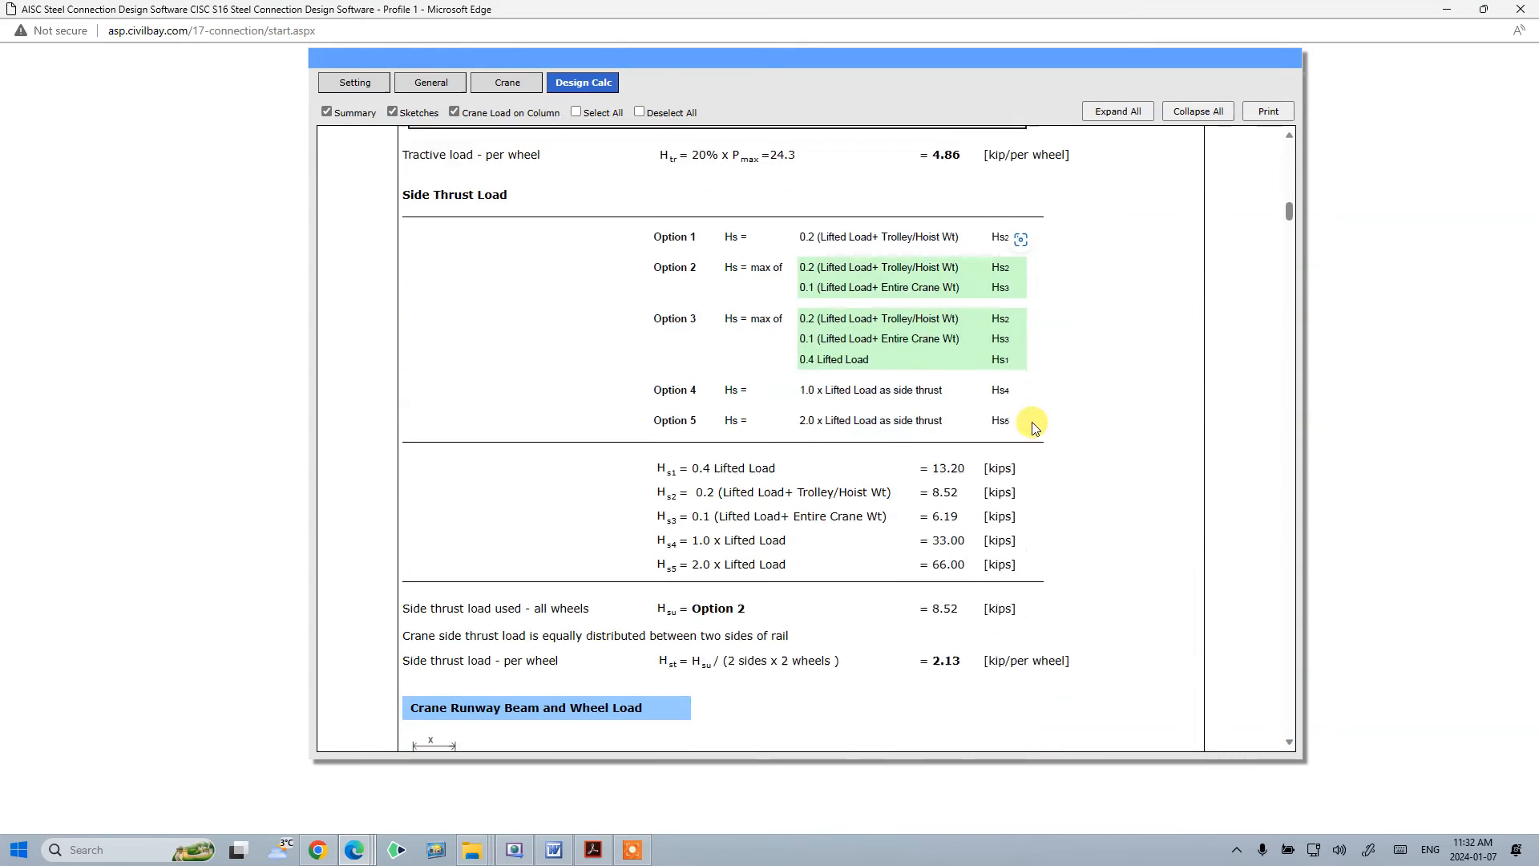
{"action": "scroll", "coordinate": [1033, 427], "scroll_direction": "down", "scroll_amount": 5}
- Open the printable calculation report, maximize its window, and open the print dialog
{"action": "left_click", "coordinate": [1268, 111]}
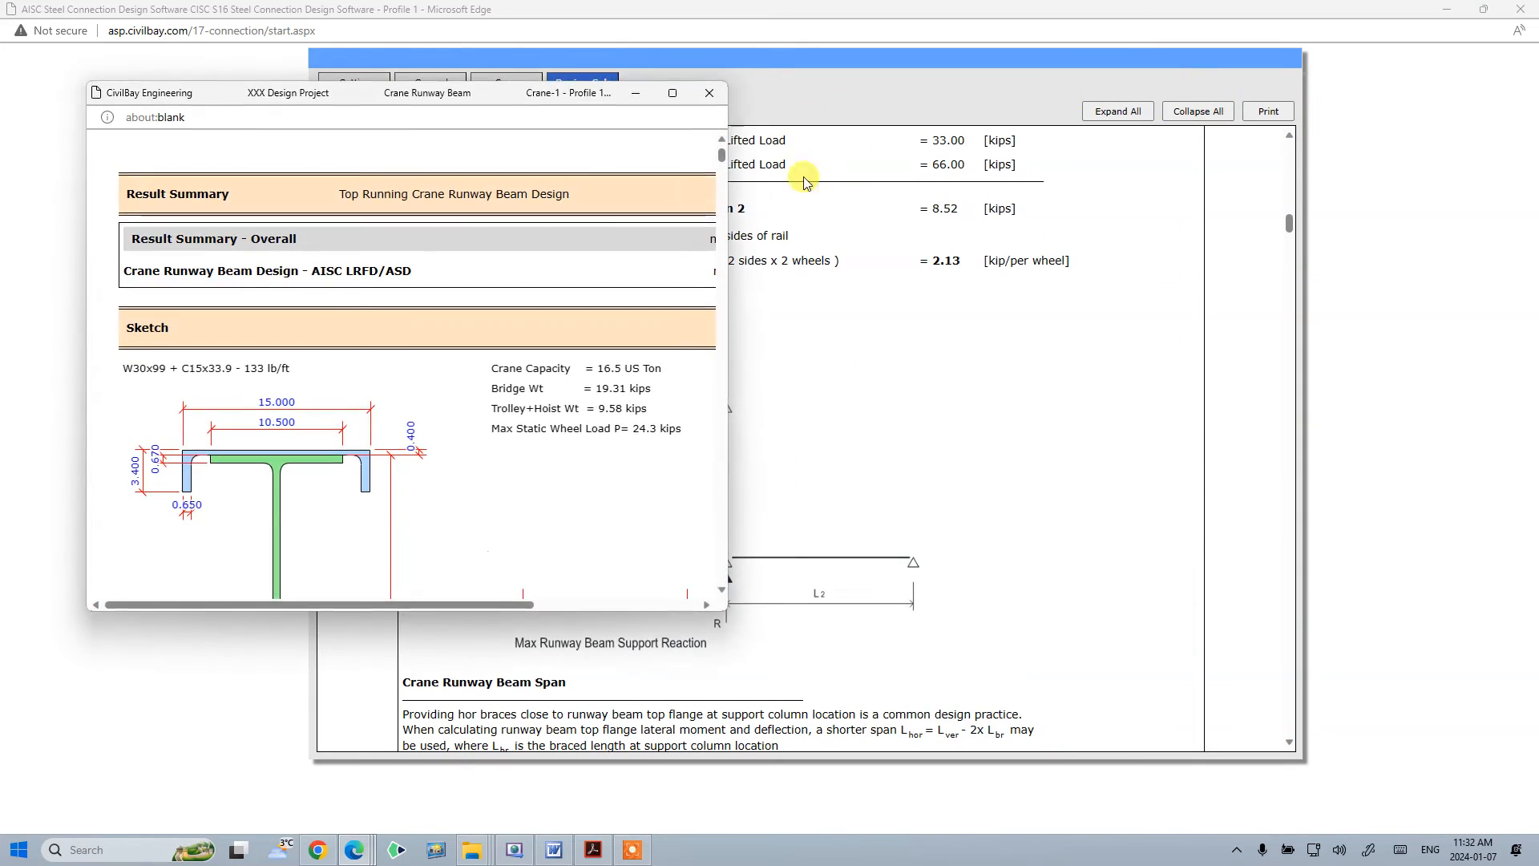
{"action": "left_click", "coordinate": [673, 93]}
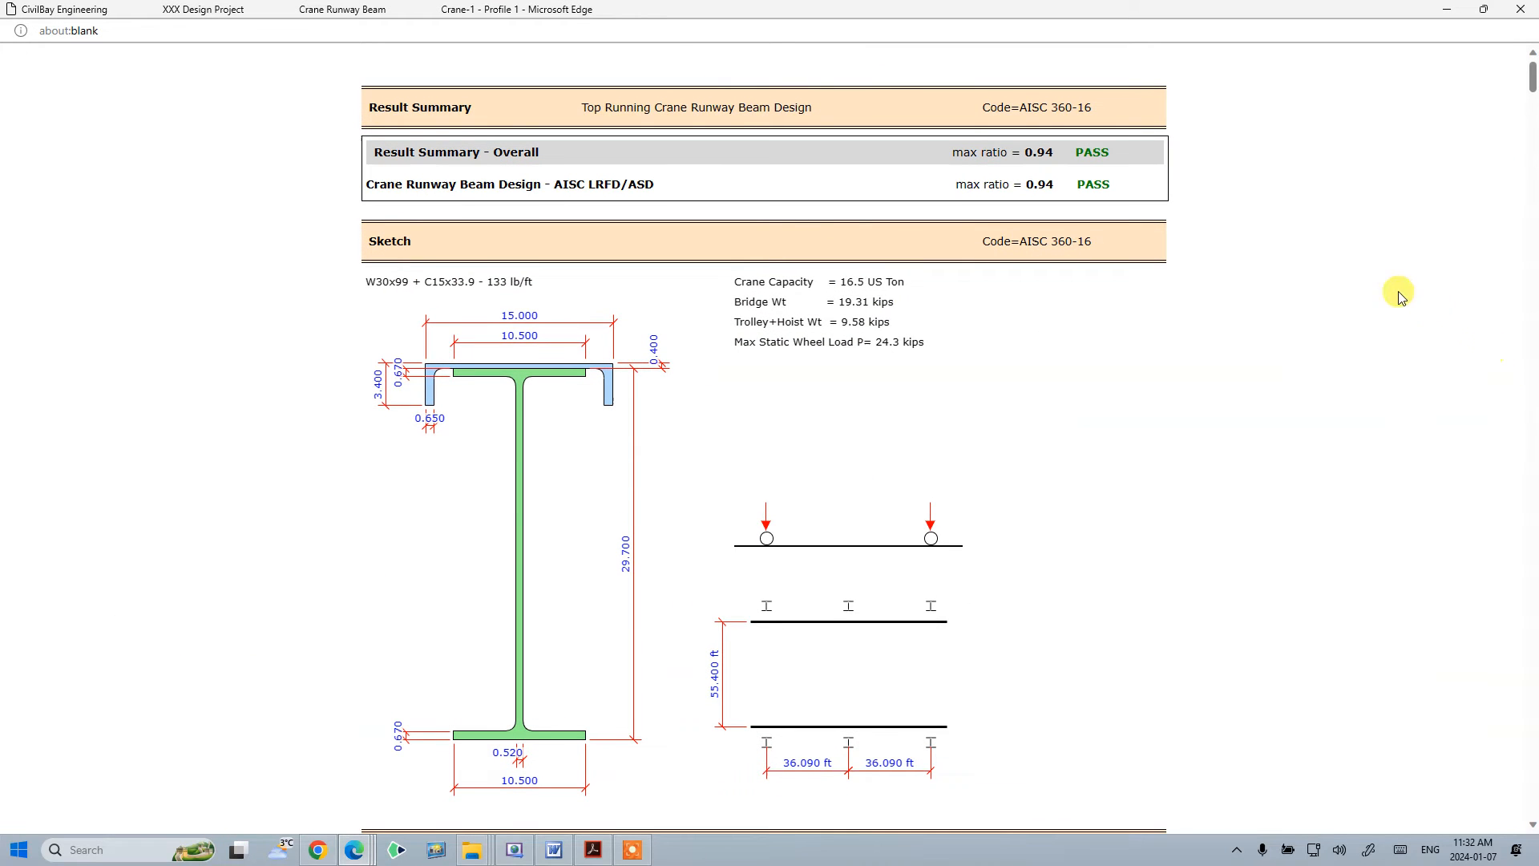
{"action": "right_click", "coordinate": [1276, 248]}
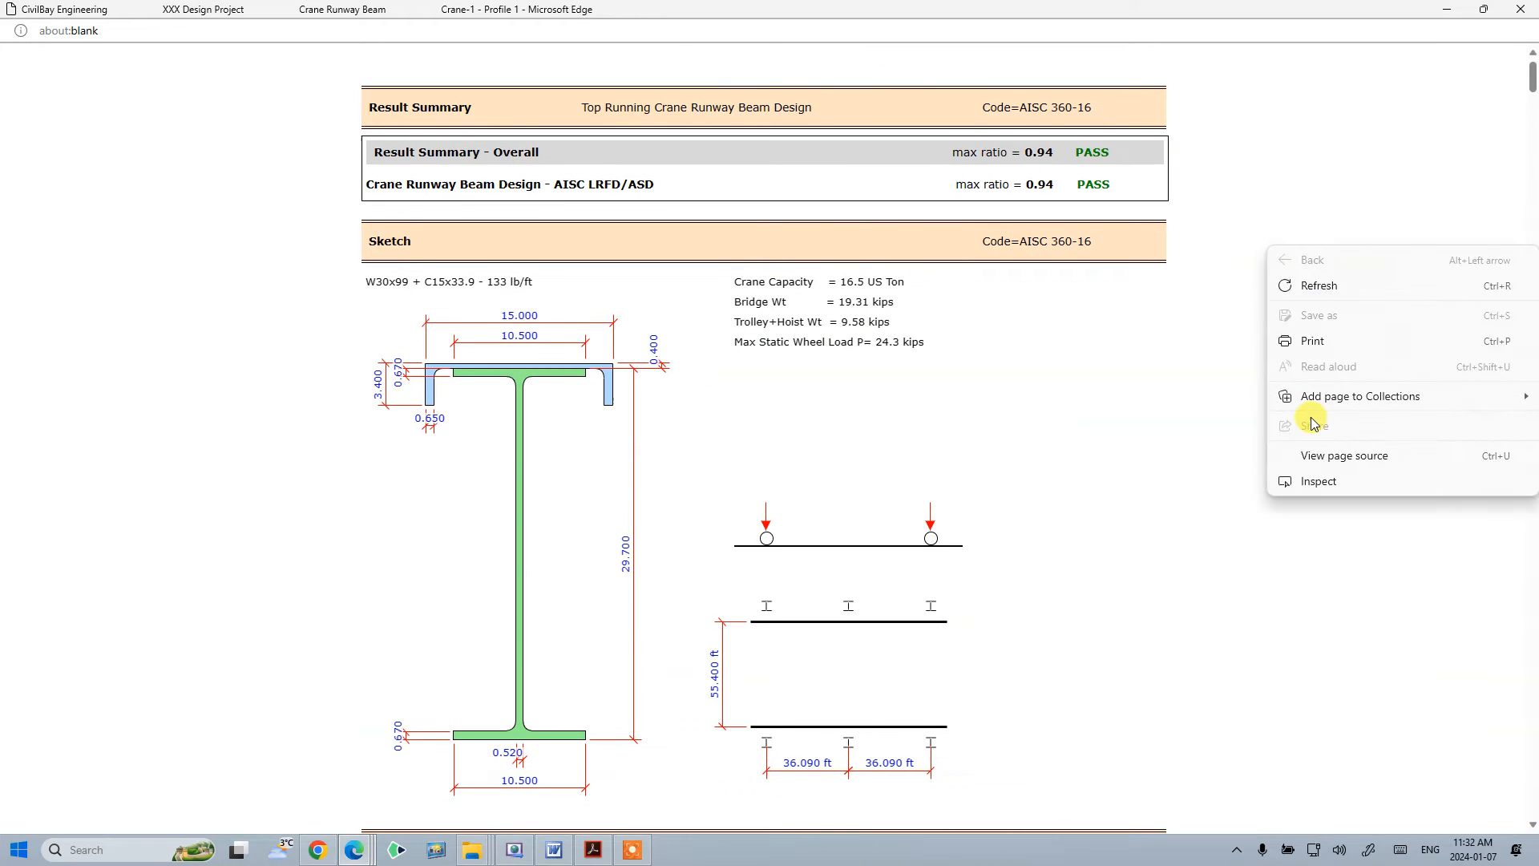
{"action": "left_click", "coordinate": [1323, 343]}
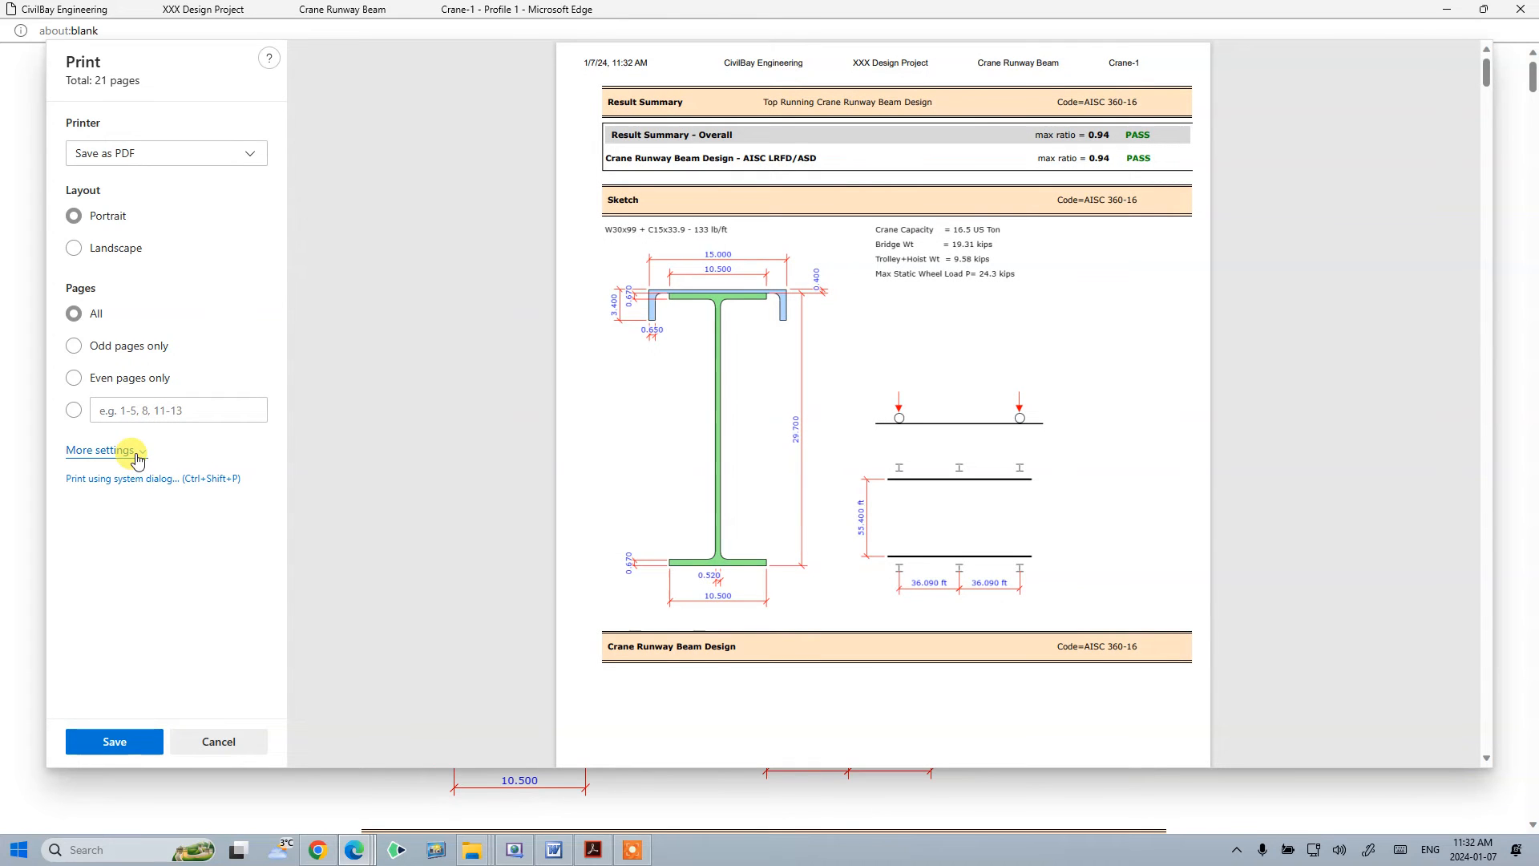
- Expand the additional print settings and save the report with the Save as PDF printer
{"action": "left_click", "coordinate": [100, 450]}
{"action": "scroll", "coordinate": [140, 545], "scroll_direction": "down", "scroll_amount": 3}
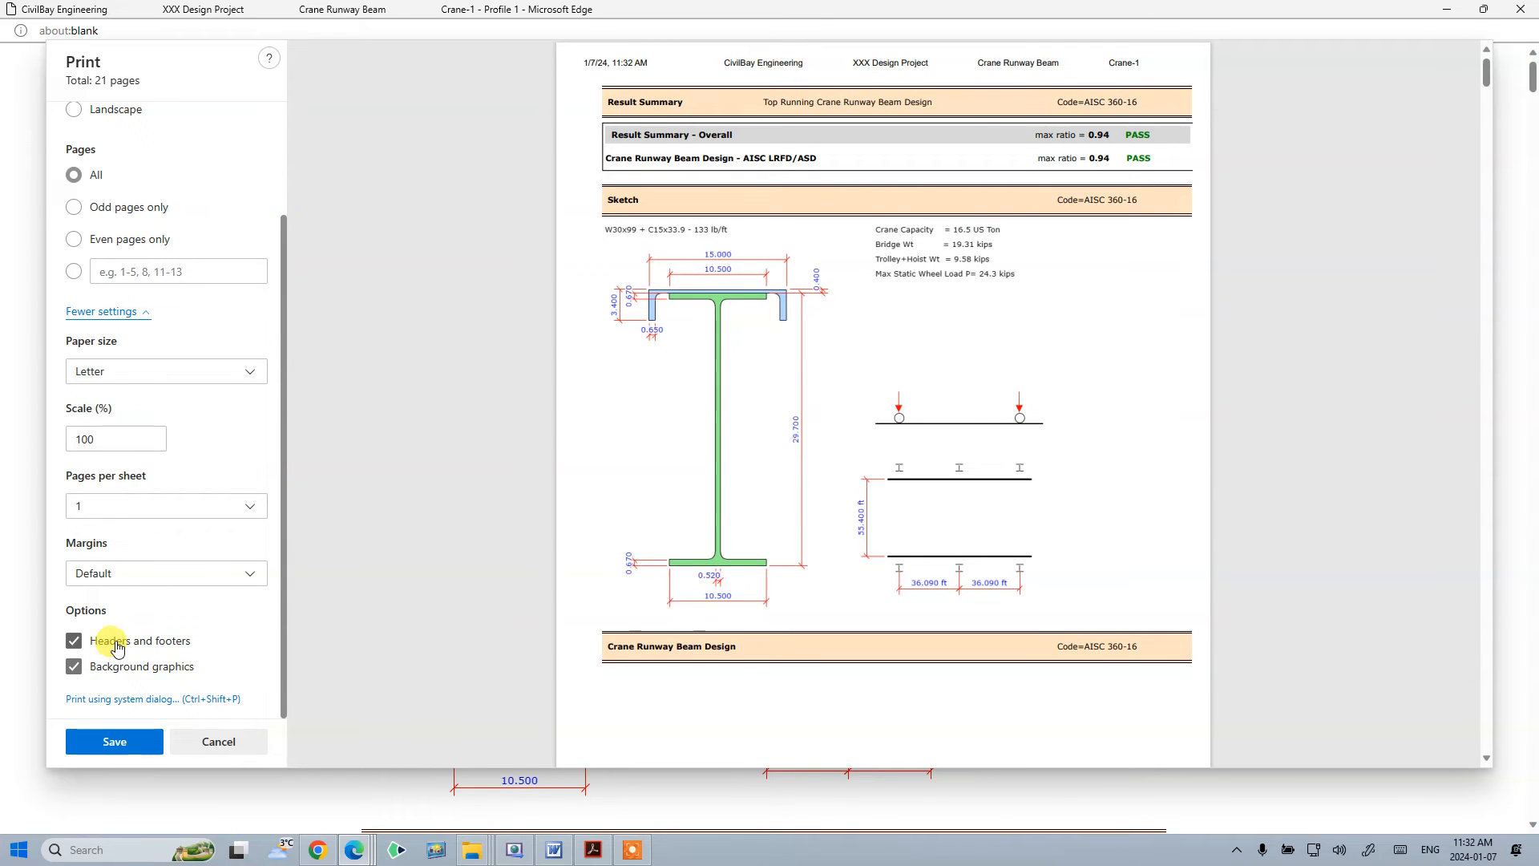
{"action": "scroll", "coordinate": [156, 642], "scroll_direction": "up", "scroll_amount": 3}
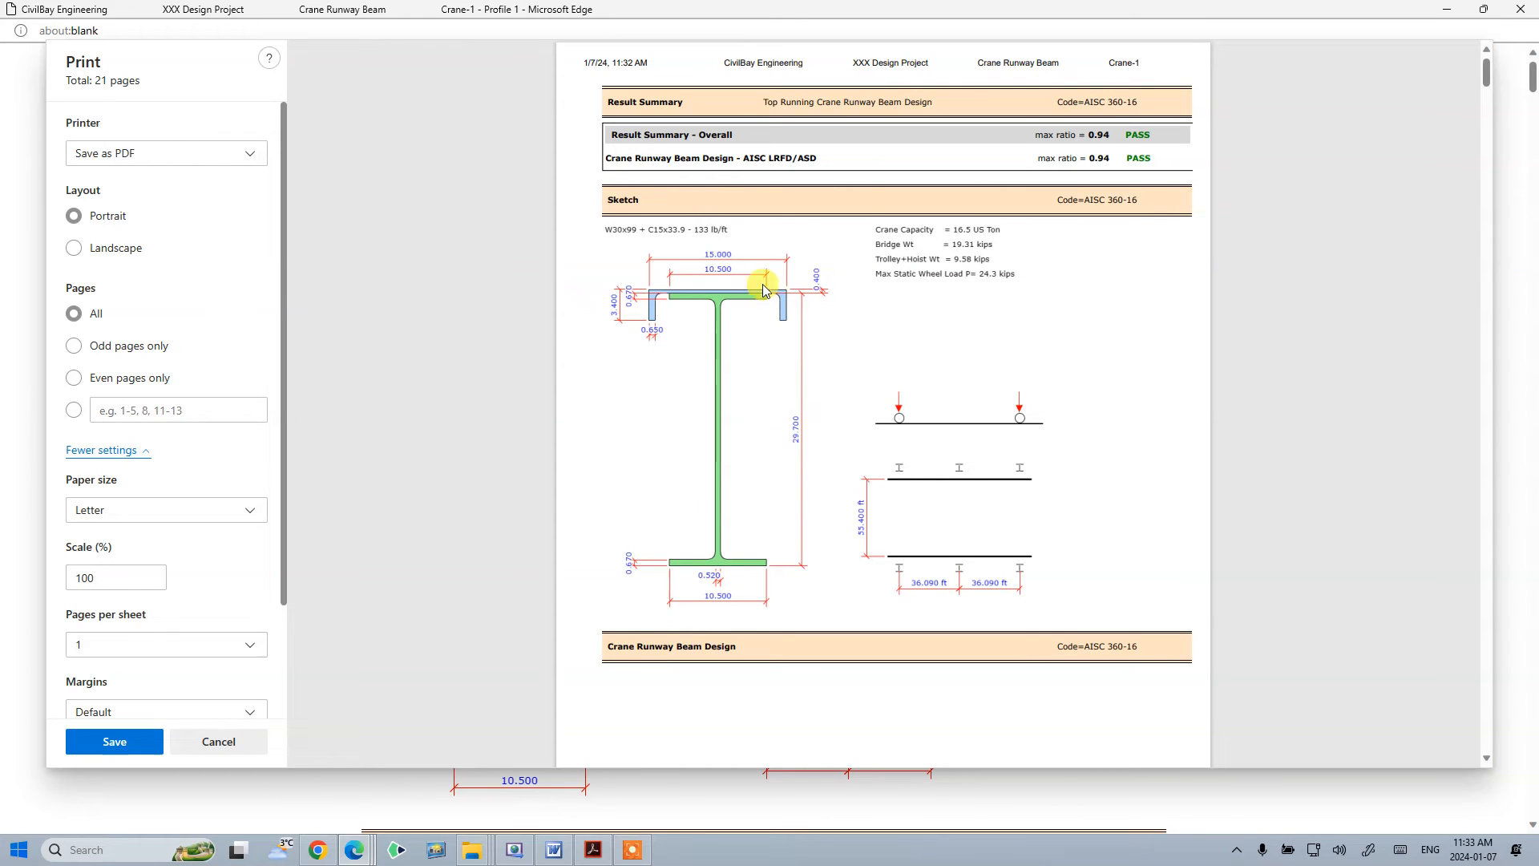
{"action": "left_click", "coordinate": [120, 740]}
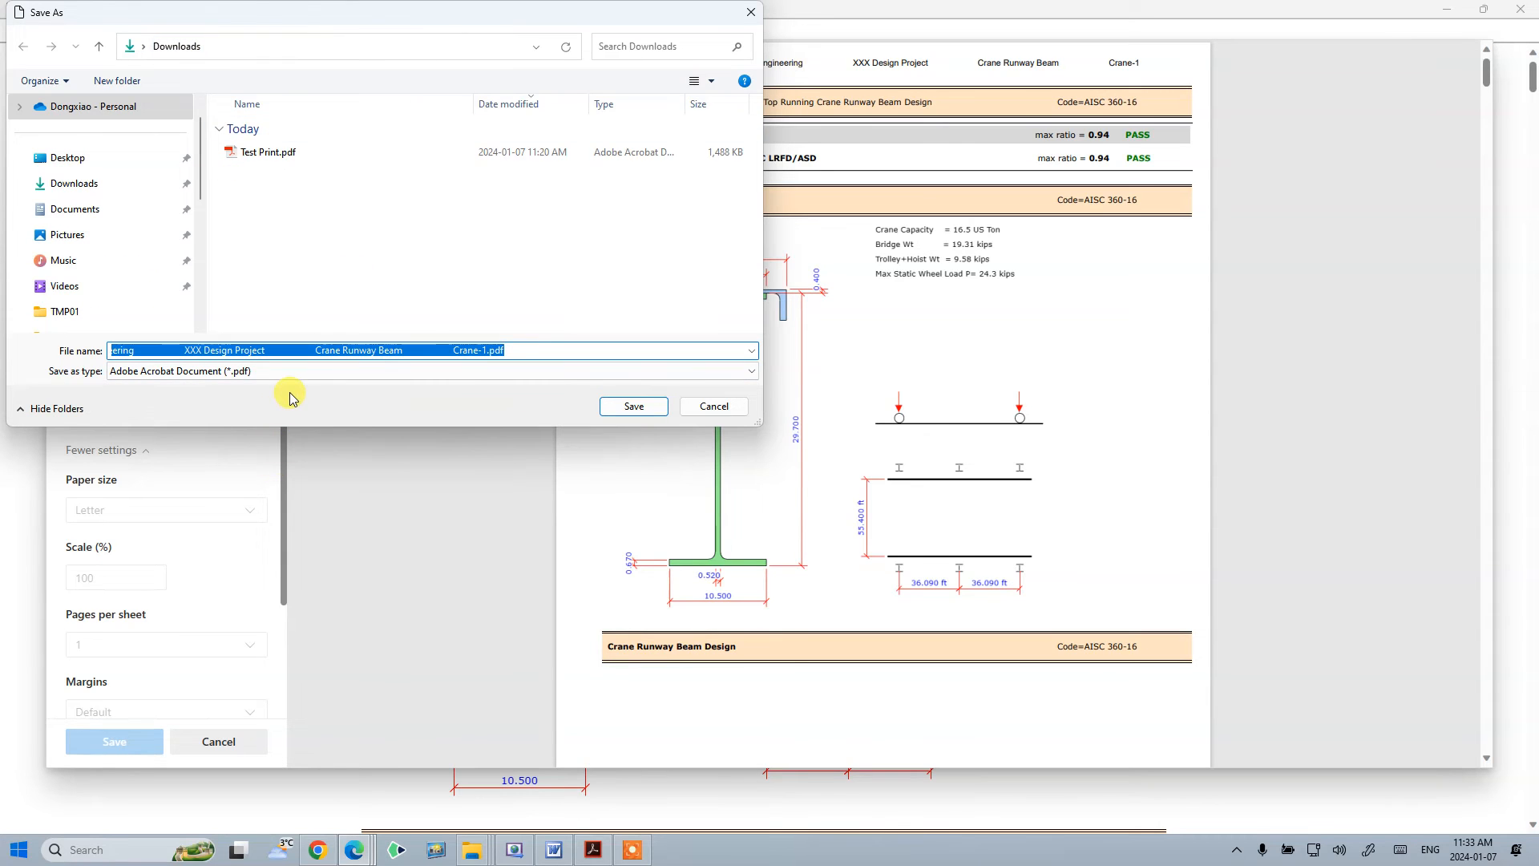
- Name the PDF file My First Crane Beam Calc and save it in Downloads
{"action": "key", "text": "Caps_Lock"}
{"action": "type", "text": "M"}
{"action": "key", "text": "Caps_Lock"}
{"action": "type", "text": "y"}
{"action": "key", "text": "Caps_Lock"}
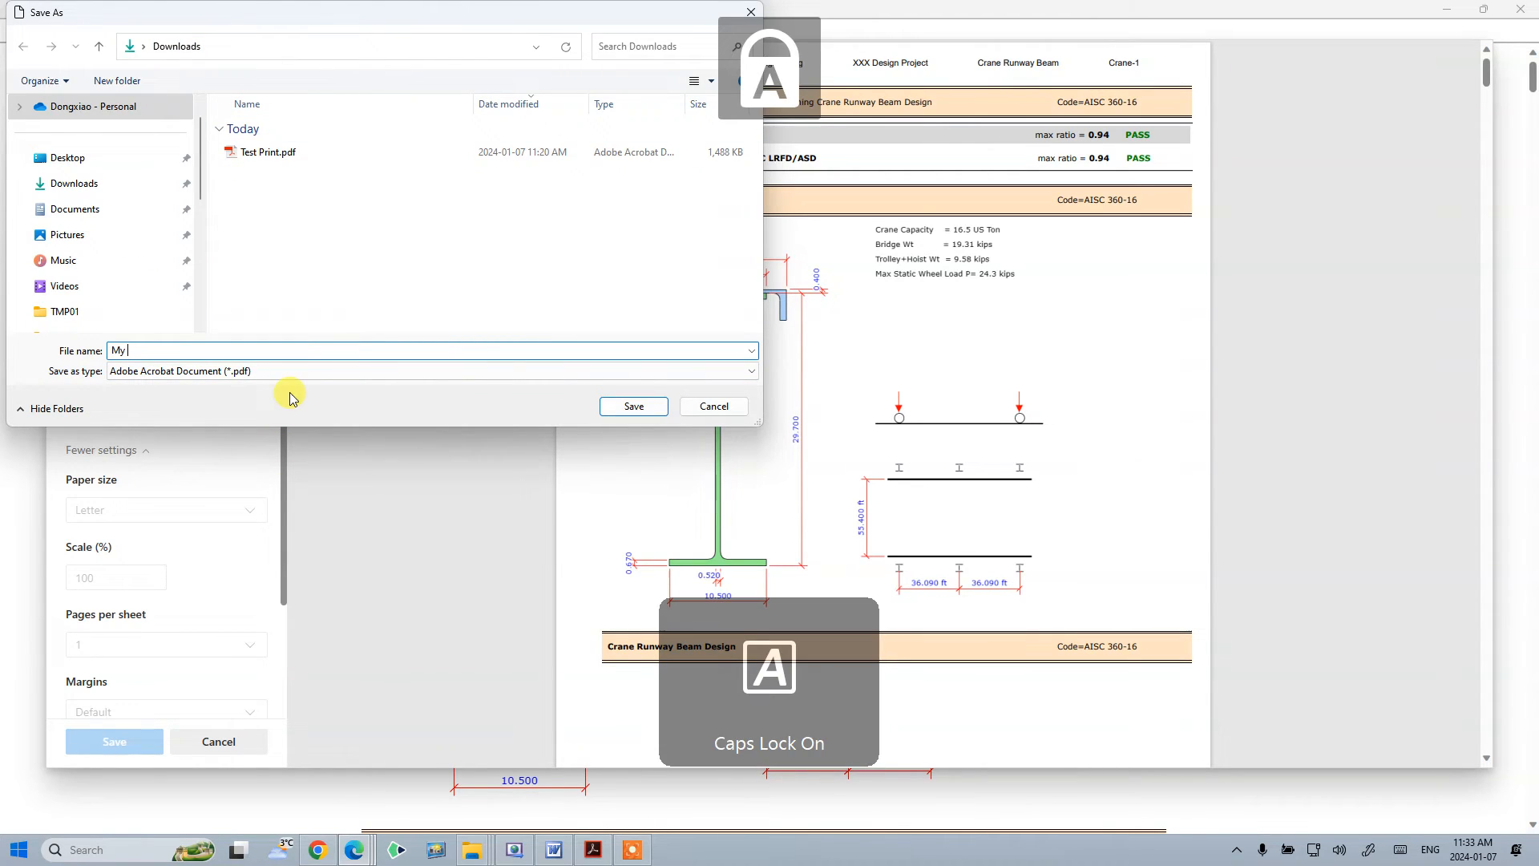
{"action": "type", "text": "F"}
{"action": "key", "text": "Caps_Lock"}
{"action": "type", "text": "irst"}
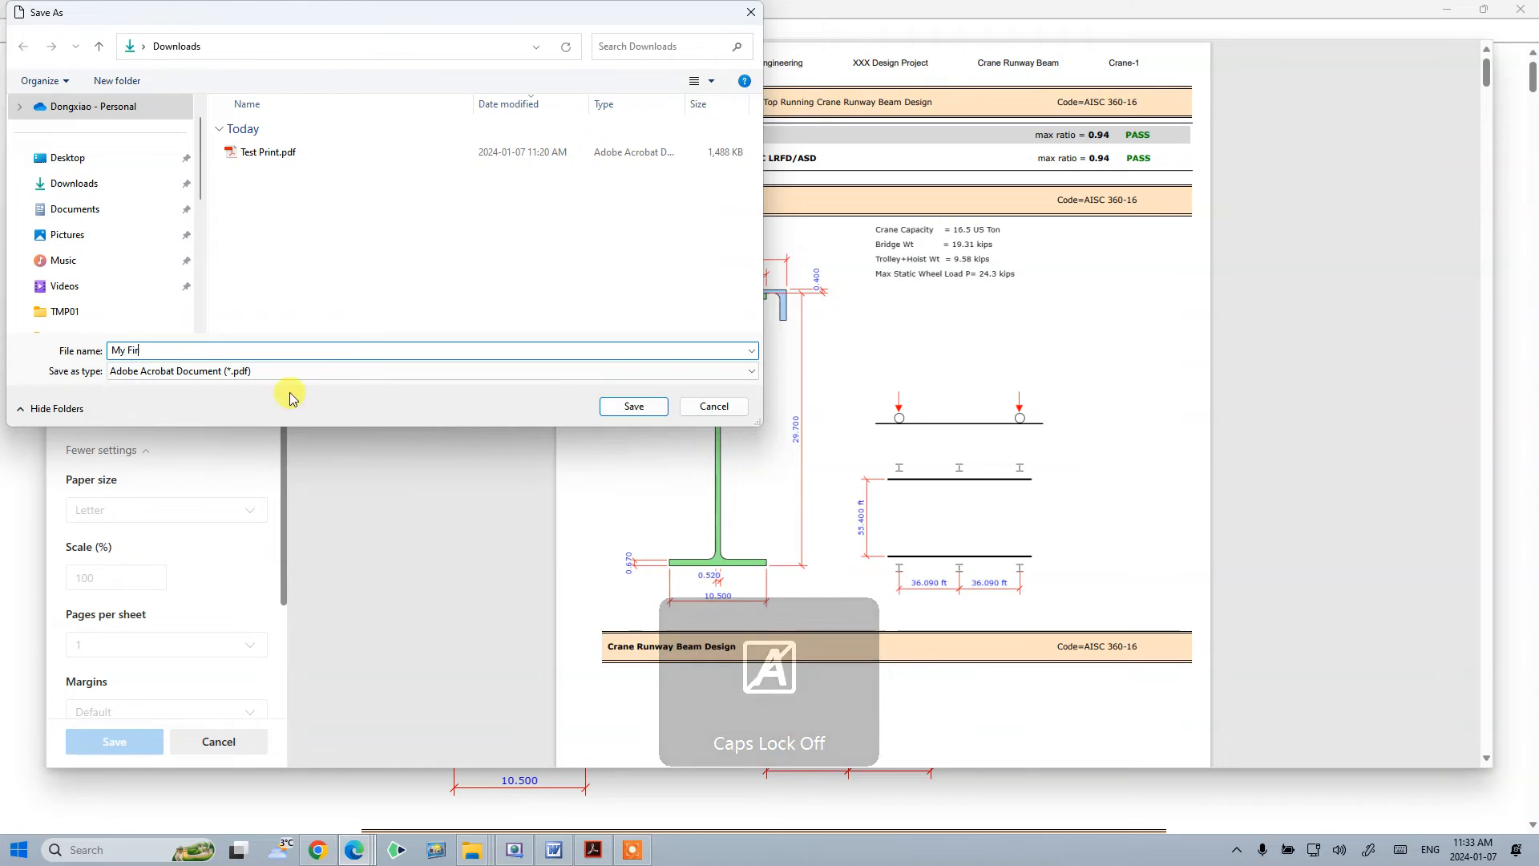
{"action": "key", "text": "Caps_Lock"}
{"action": "type", "text": "C"}
{"action": "key", "text": "Caps_Lock"}
{"action": "type", "text": "rane"}
{"action": "key", "text": "Caps_Lock"}
{"action": "type", "text": "B"}
{"action": "key", "text": "Caps_Lock"}
{"action": "type", "text": "eam"}
{"action": "key", "text": "Caps_Lock"}
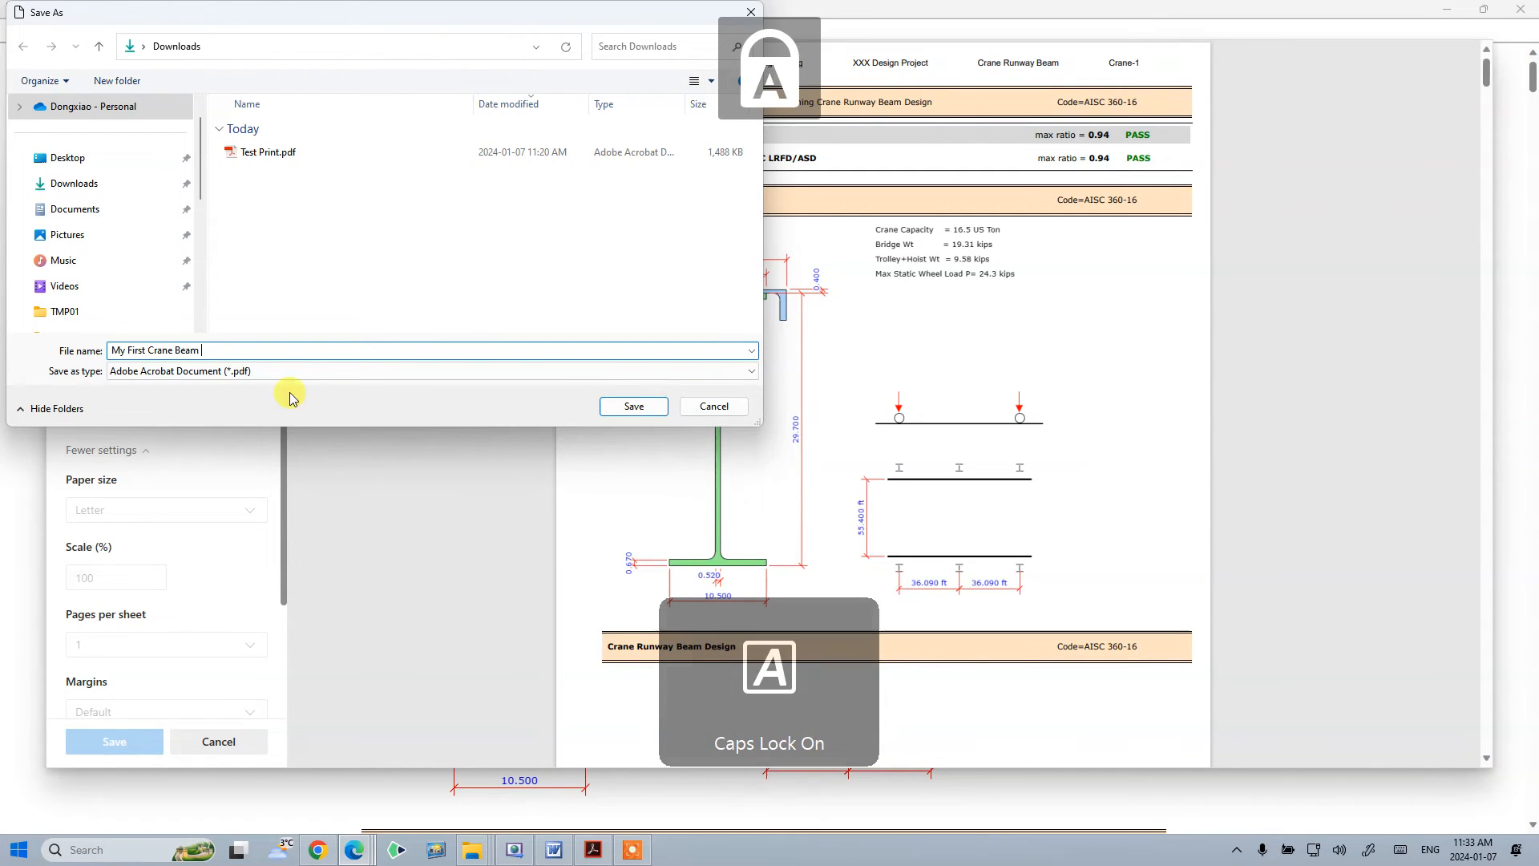
{"action": "type", "text": "C"}
{"action": "key", "text": "Caps_Lock"}
{"action": "type", "text": "alc"}
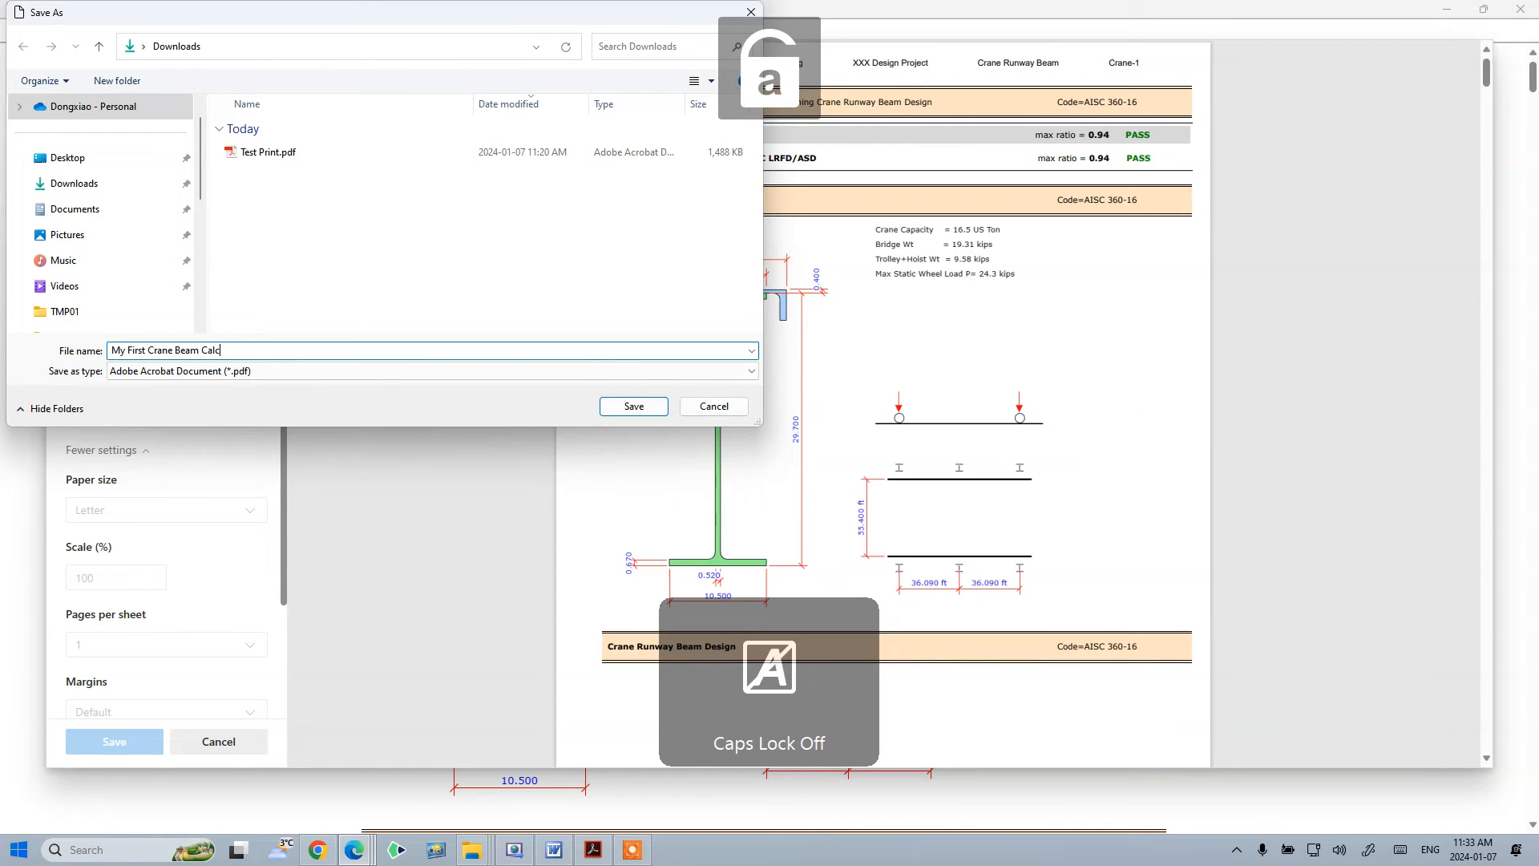
{"action": "left_click", "coordinate": [634, 407]}
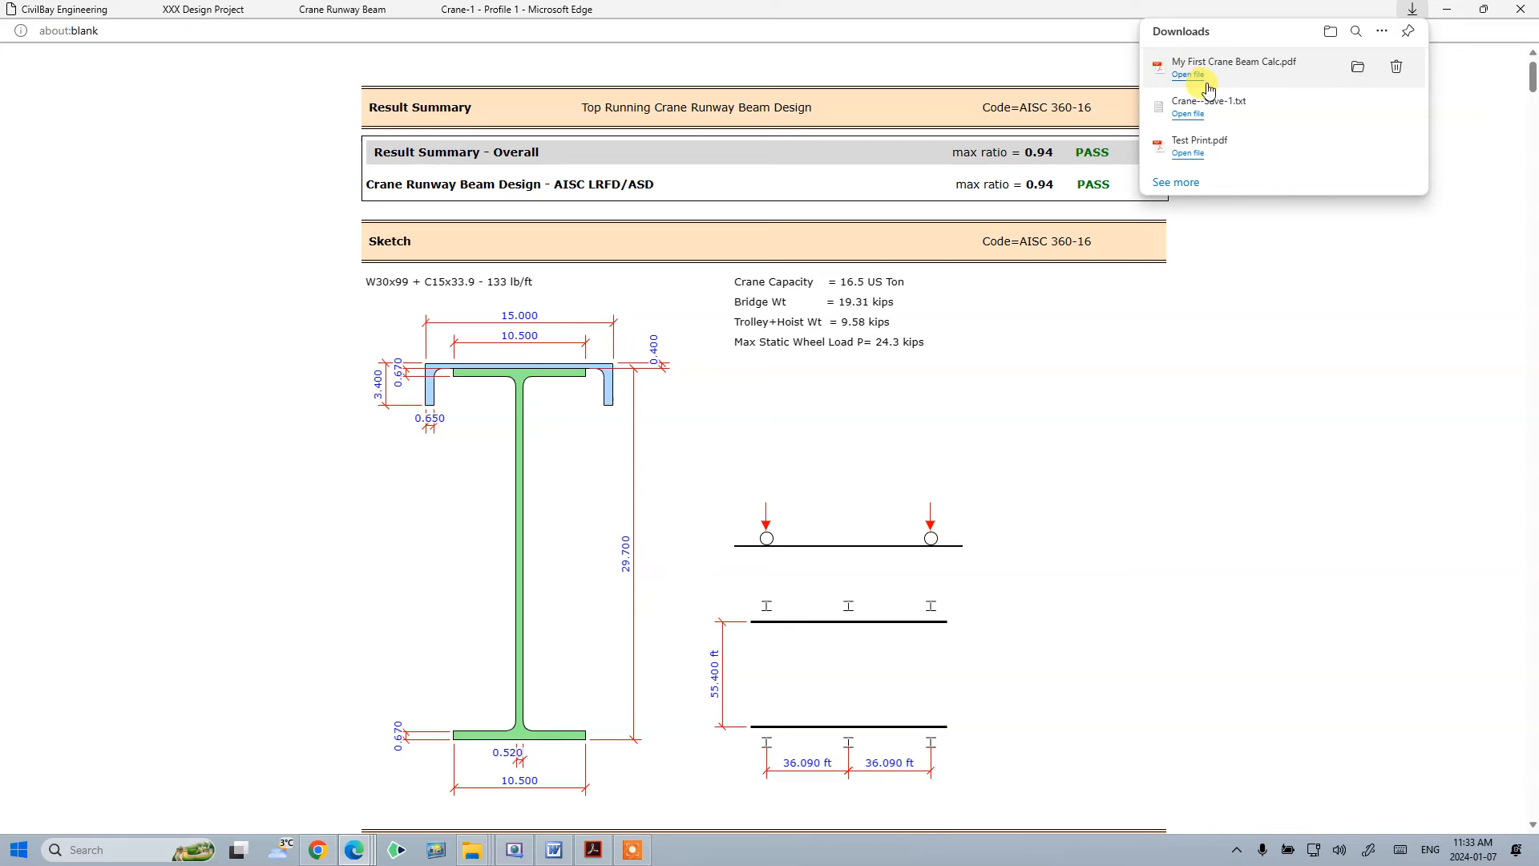
- Show the saved PDF in its folder and open My First Crane Beam Calc.pdf
{"action": "left_click", "coordinate": [1362, 68]}
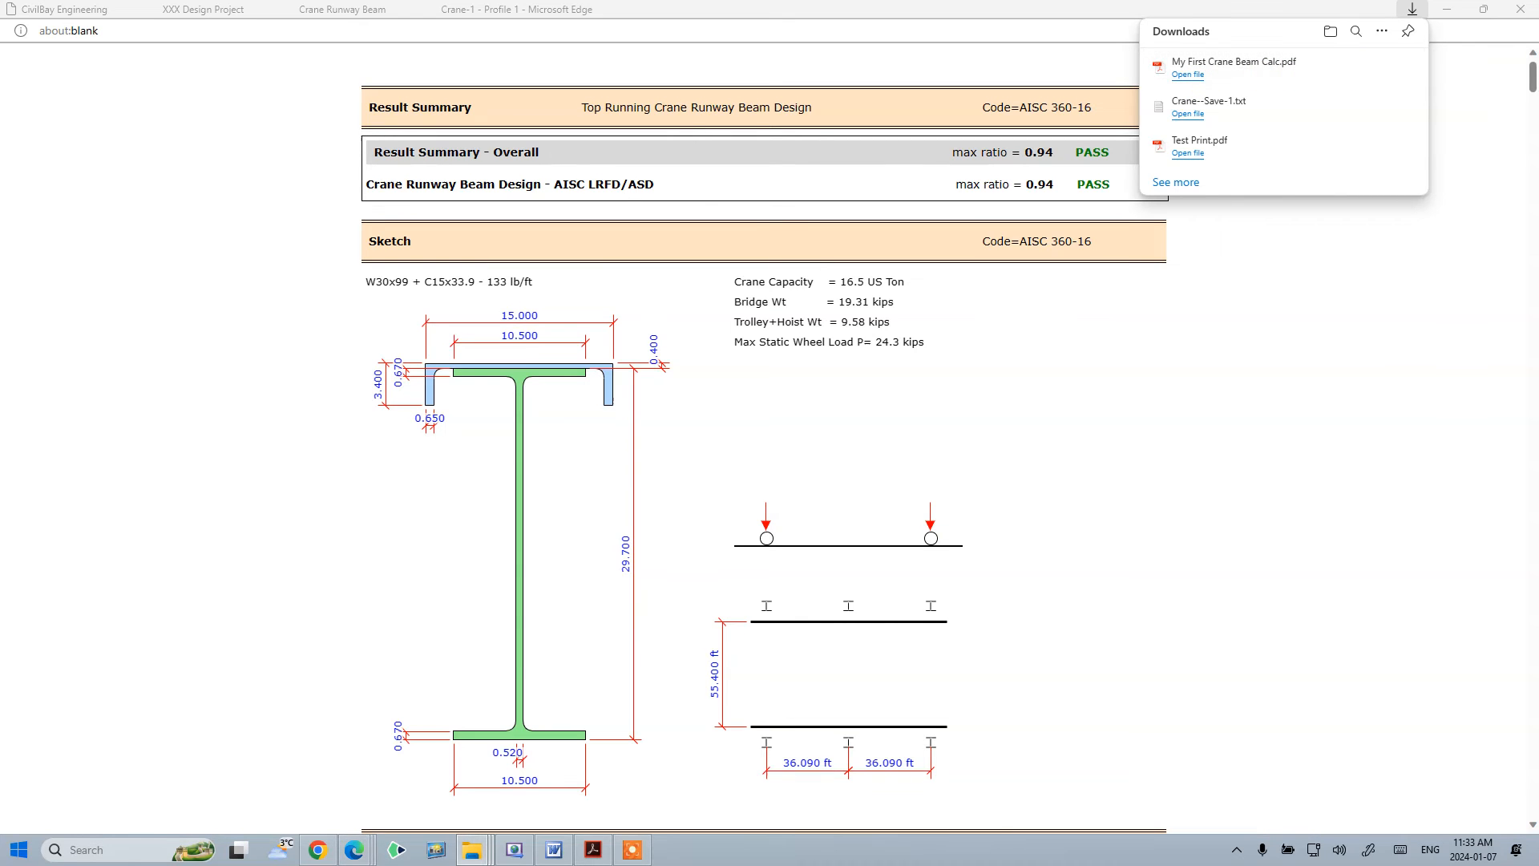
{"action": "left_click_drag", "start_coordinate": [1363, 92], "coordinate": [614, 109]}
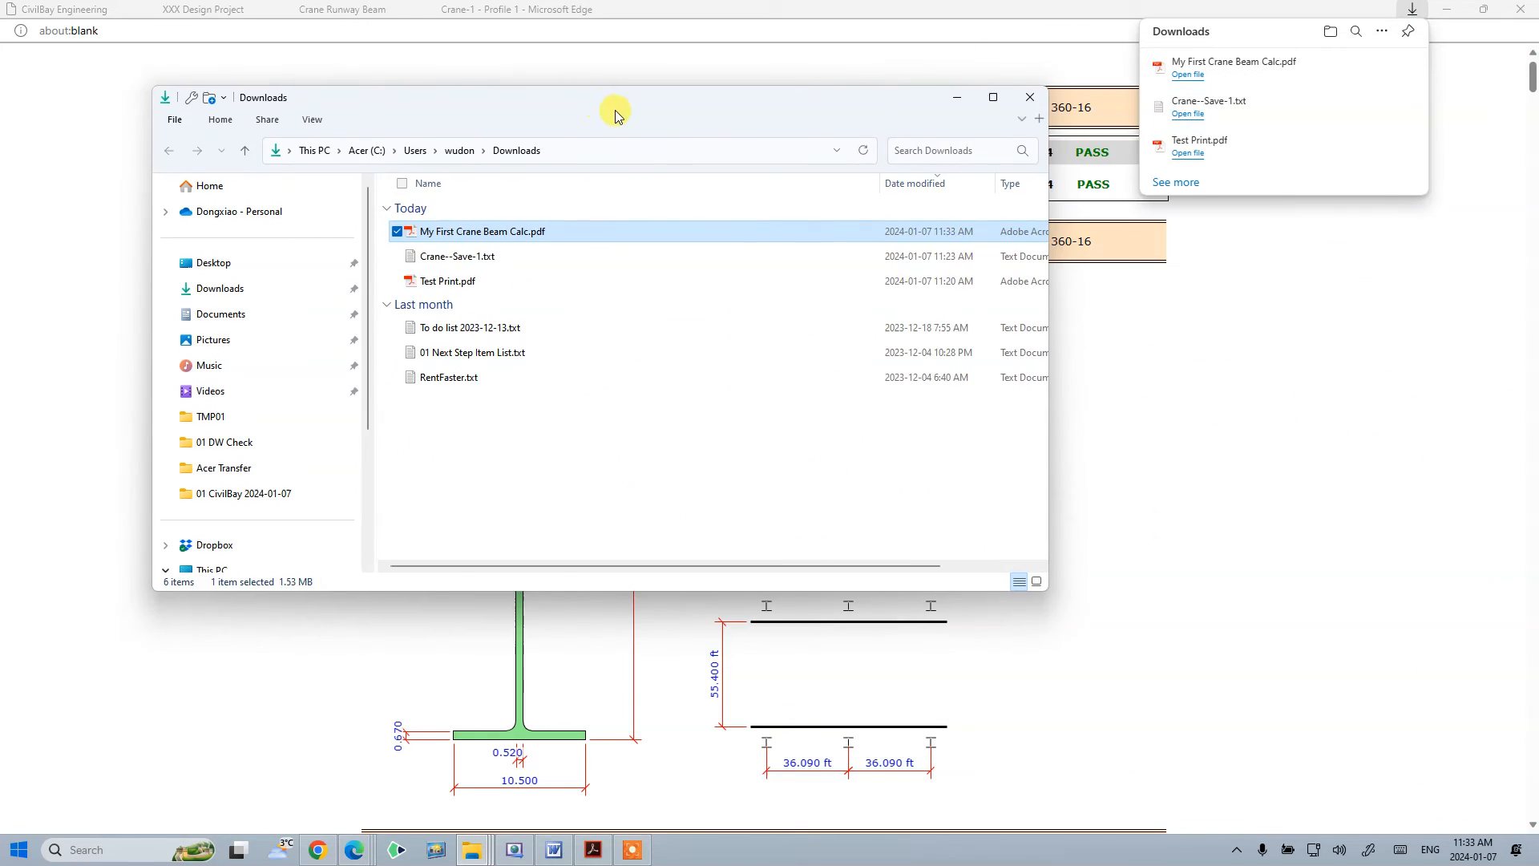
{"action": "left_click", "coordinate": [993, 100]}
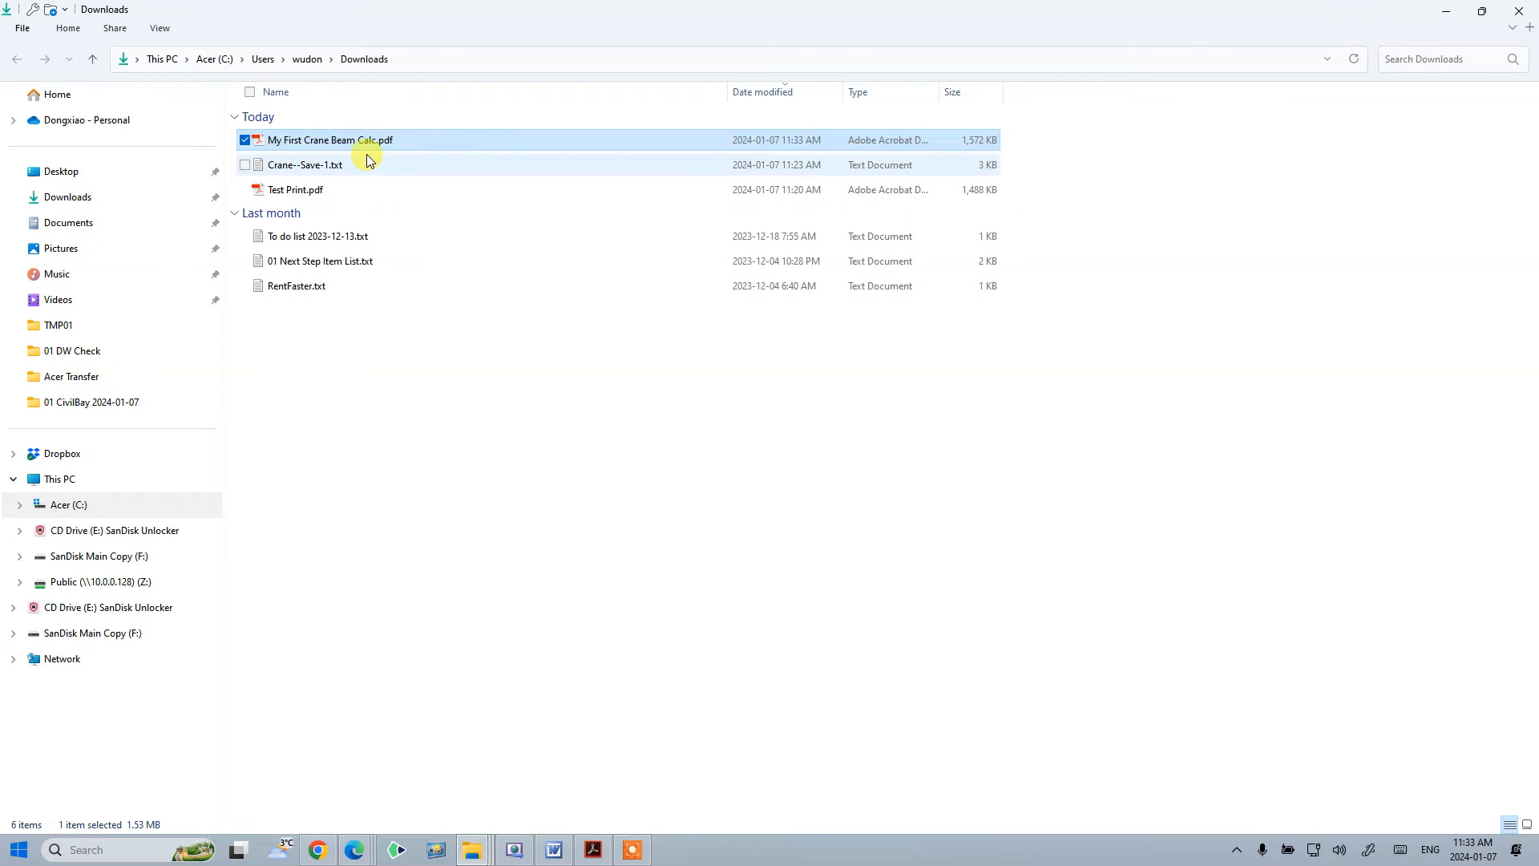
{"action": "double_click", "coordinate": [359, 141]}
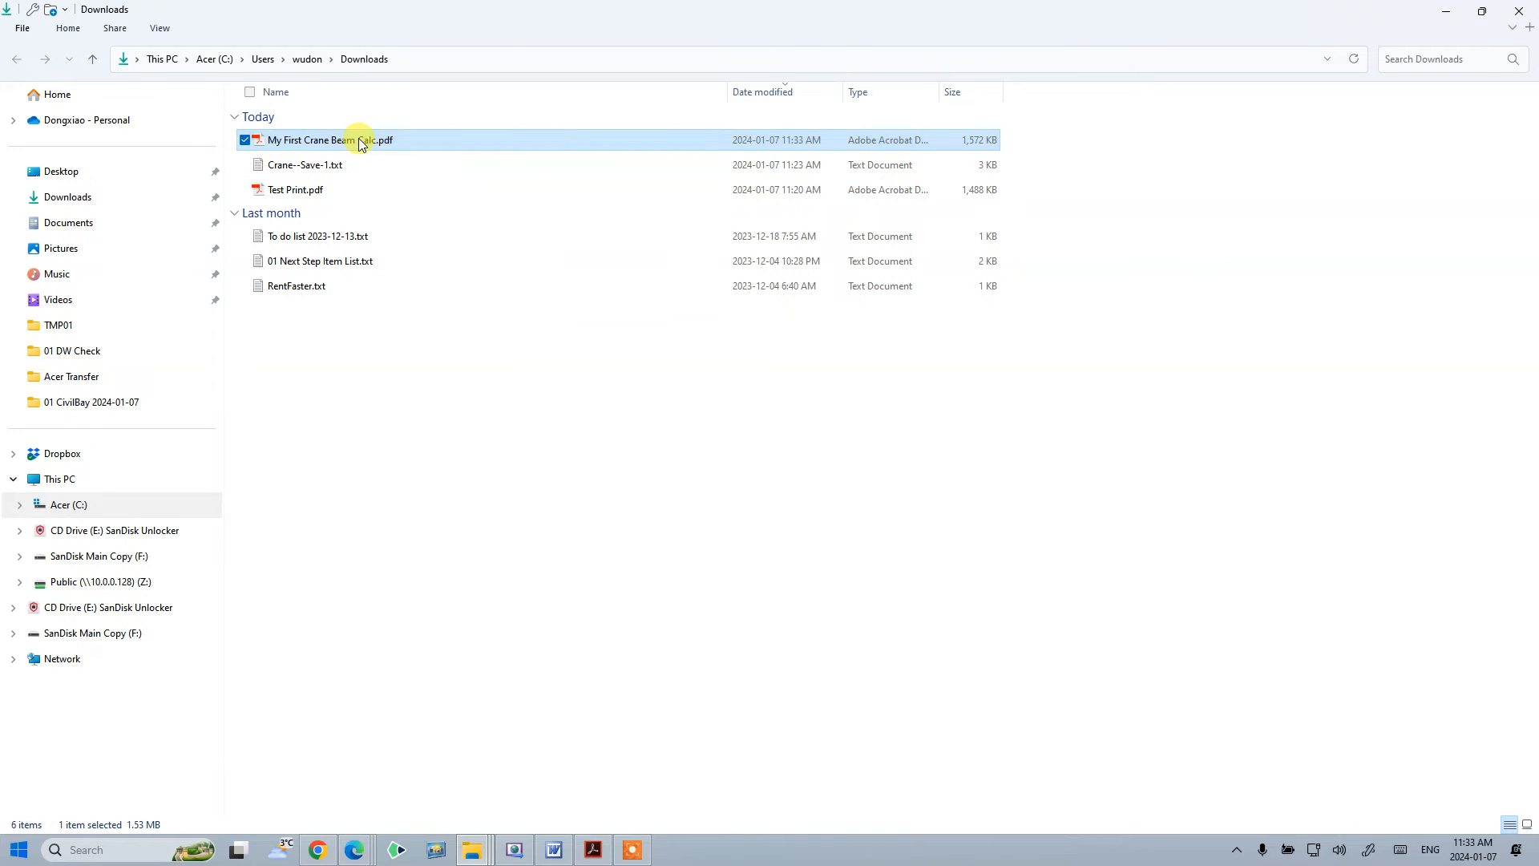
{"action": "left_click", "coordinate": [504, 19]}
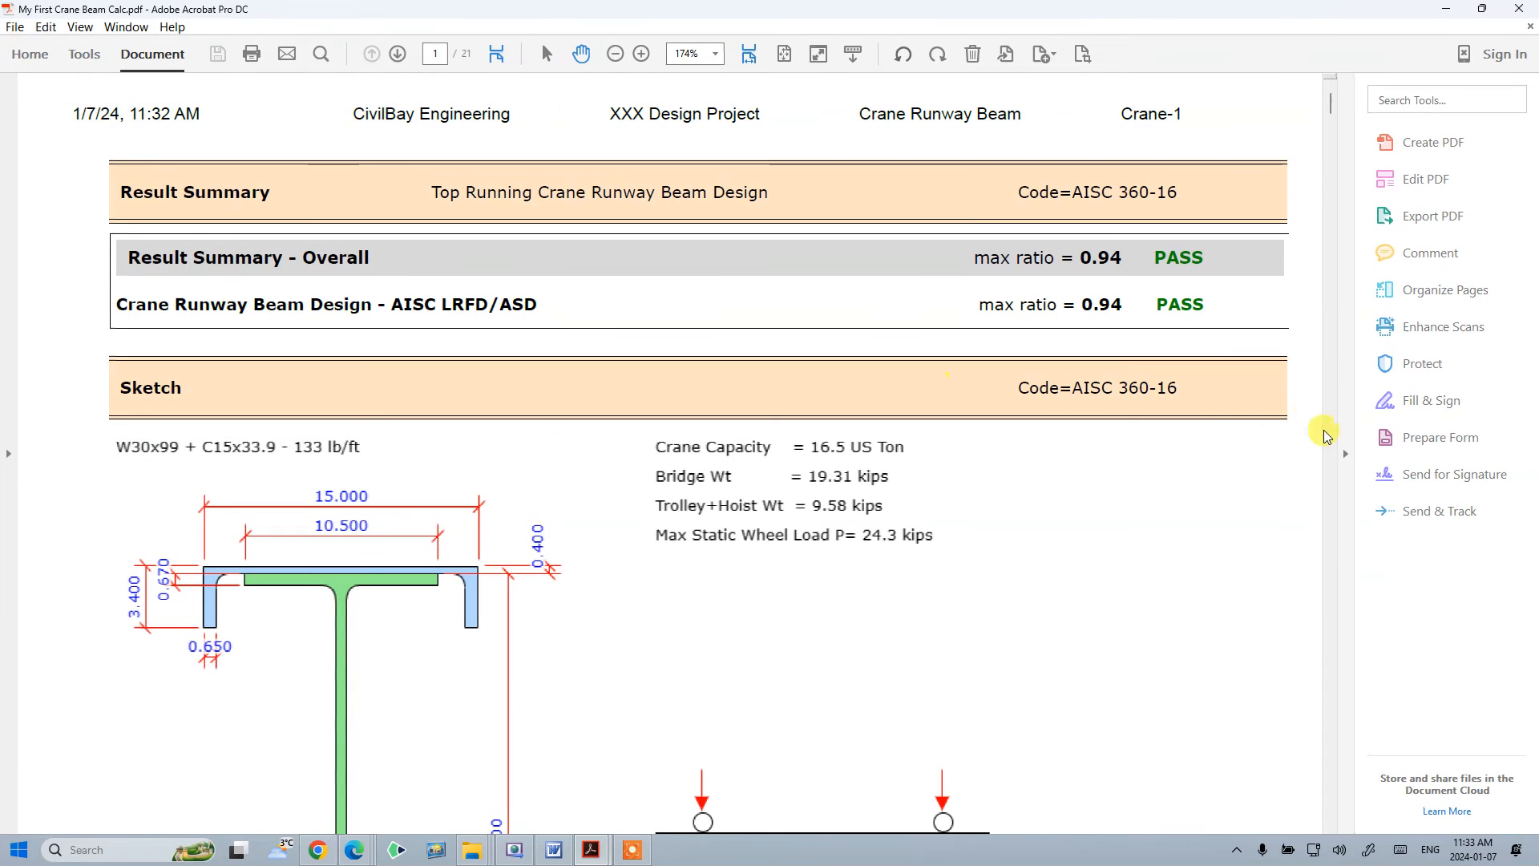
- Set the PDF zoom to 100% and scroll through the report pages
{"action": "left_click", "coordinate": [1355, 455]}
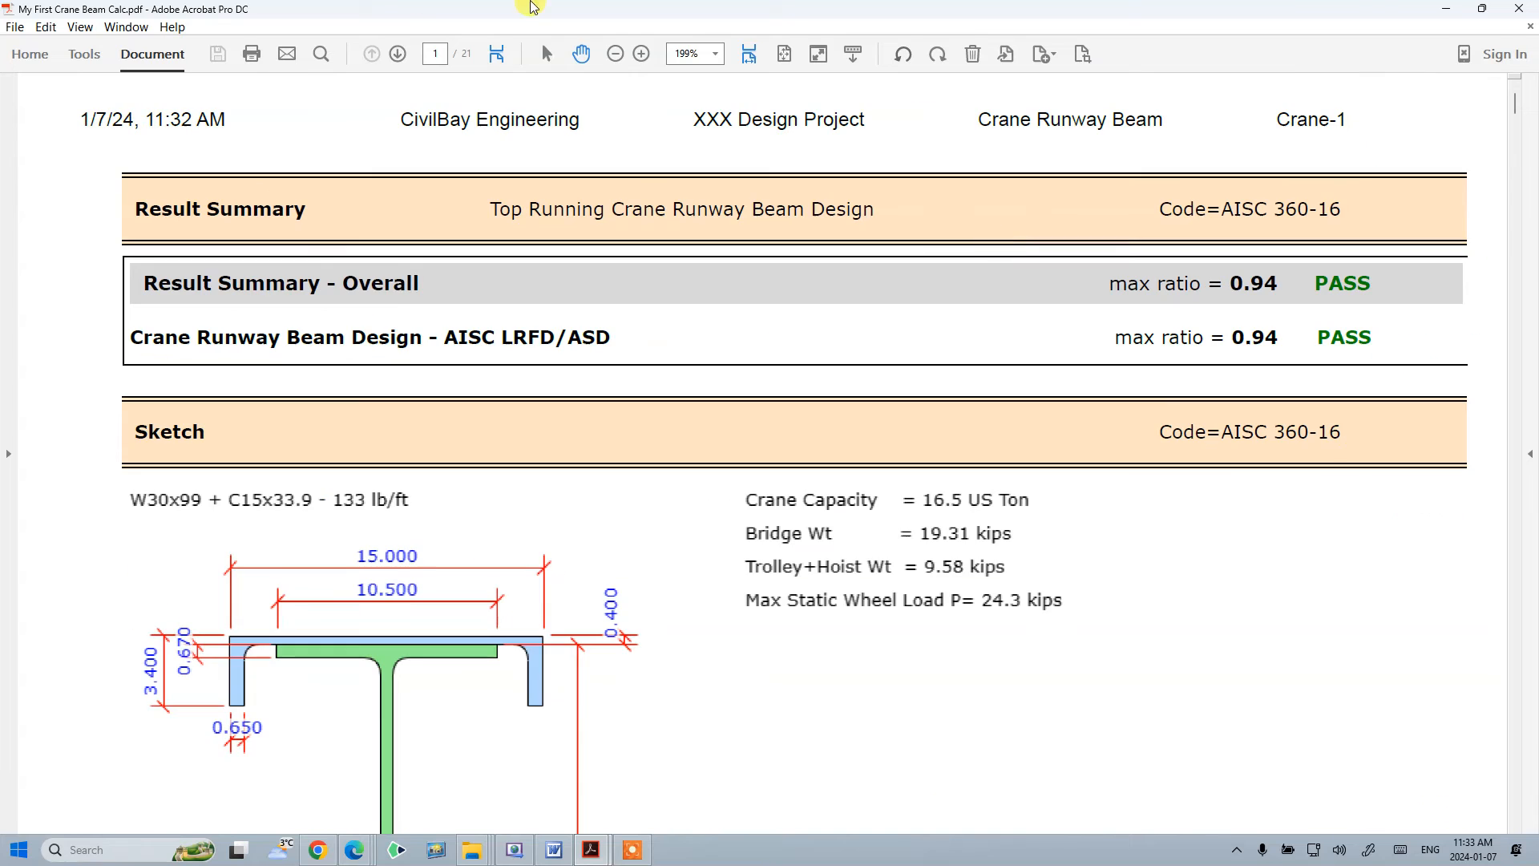
{"action": "left_click", "coordinate": [715, 53]}
{"action": "left_click", "coordinate": [800, 169]}
{"action": "scroll", "coordinate": [612, 385], "scroll_direction": "down", "scroll_amount": 5}
{"action": "scroll", "coordinate": [618, 385], "scroll_direction": "up", "scroll_amount": 5}
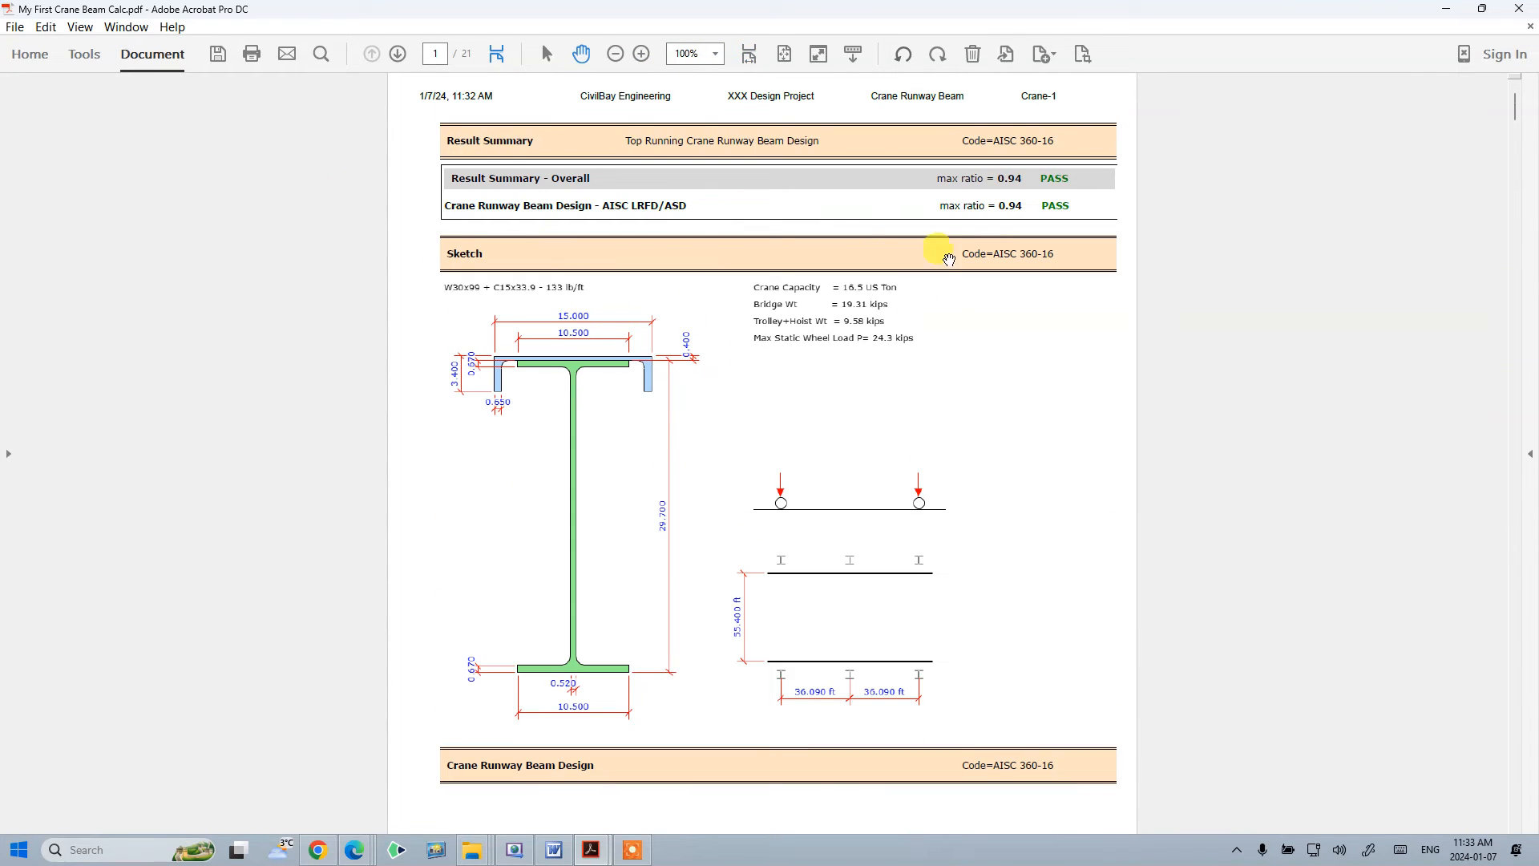
{"action": "scroll", "coordinate": [1015, 260], "scroll_direction": "down", "scroll_amount": 10}
{"action": "scroll", "coordinate": [994, 272], "scroll_direction": "down", "scroll_amount": 3}
{"action": "scroll", "coordinate": [975, 299], "scroll_direction": "up", "scroll_amount": 12}
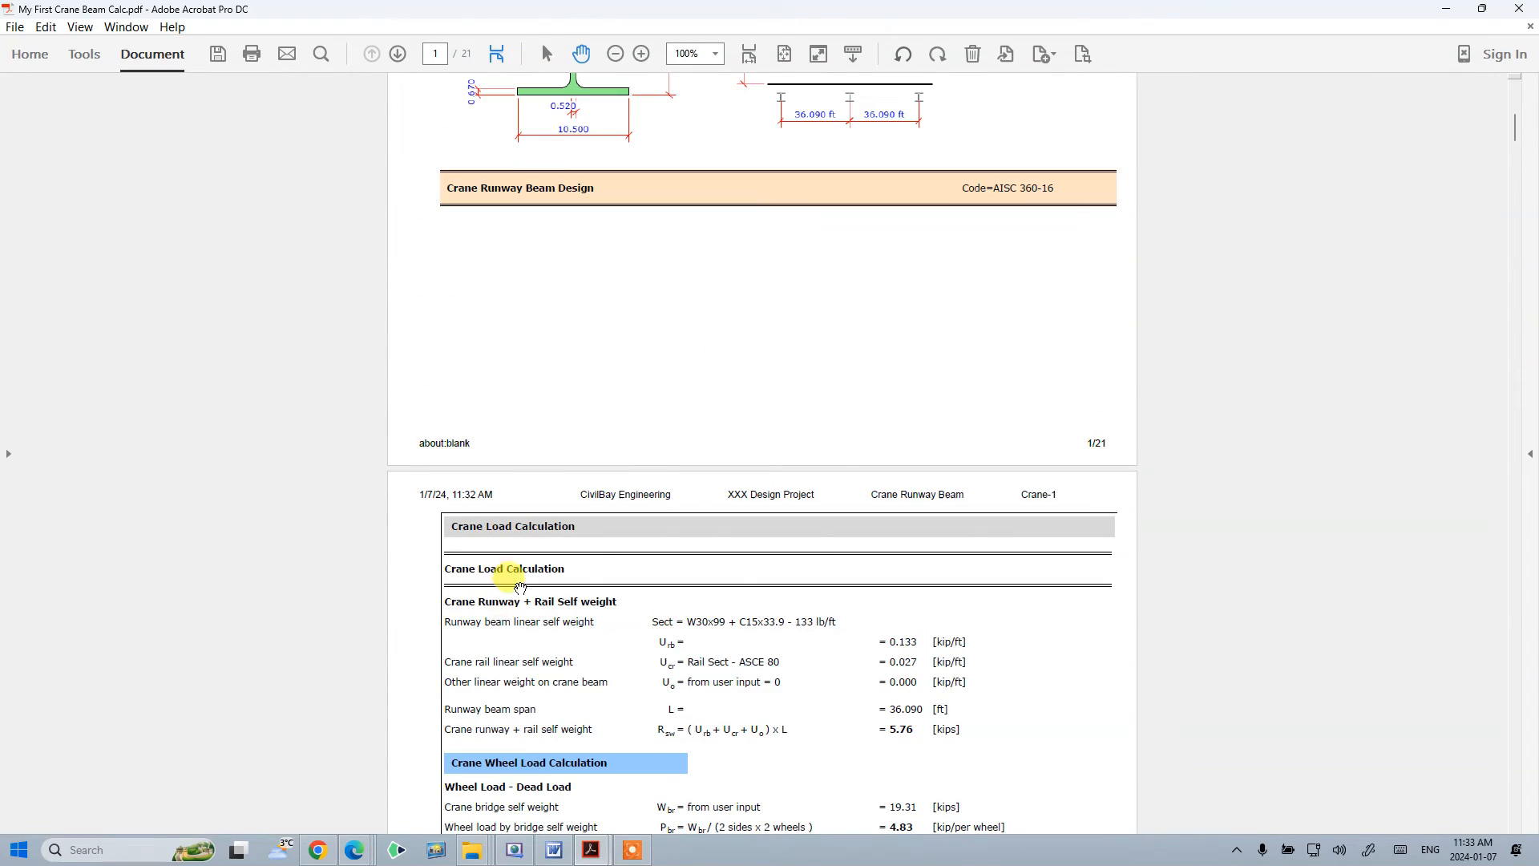
{"action": "scroll", "coordinate": [817, 646], "scroll_direction": "down", "scroll_amount": 15}
{"action": "scroll", "coordinate": [840, 551], "scroll_direction": "down", "scroll_amount": 1}
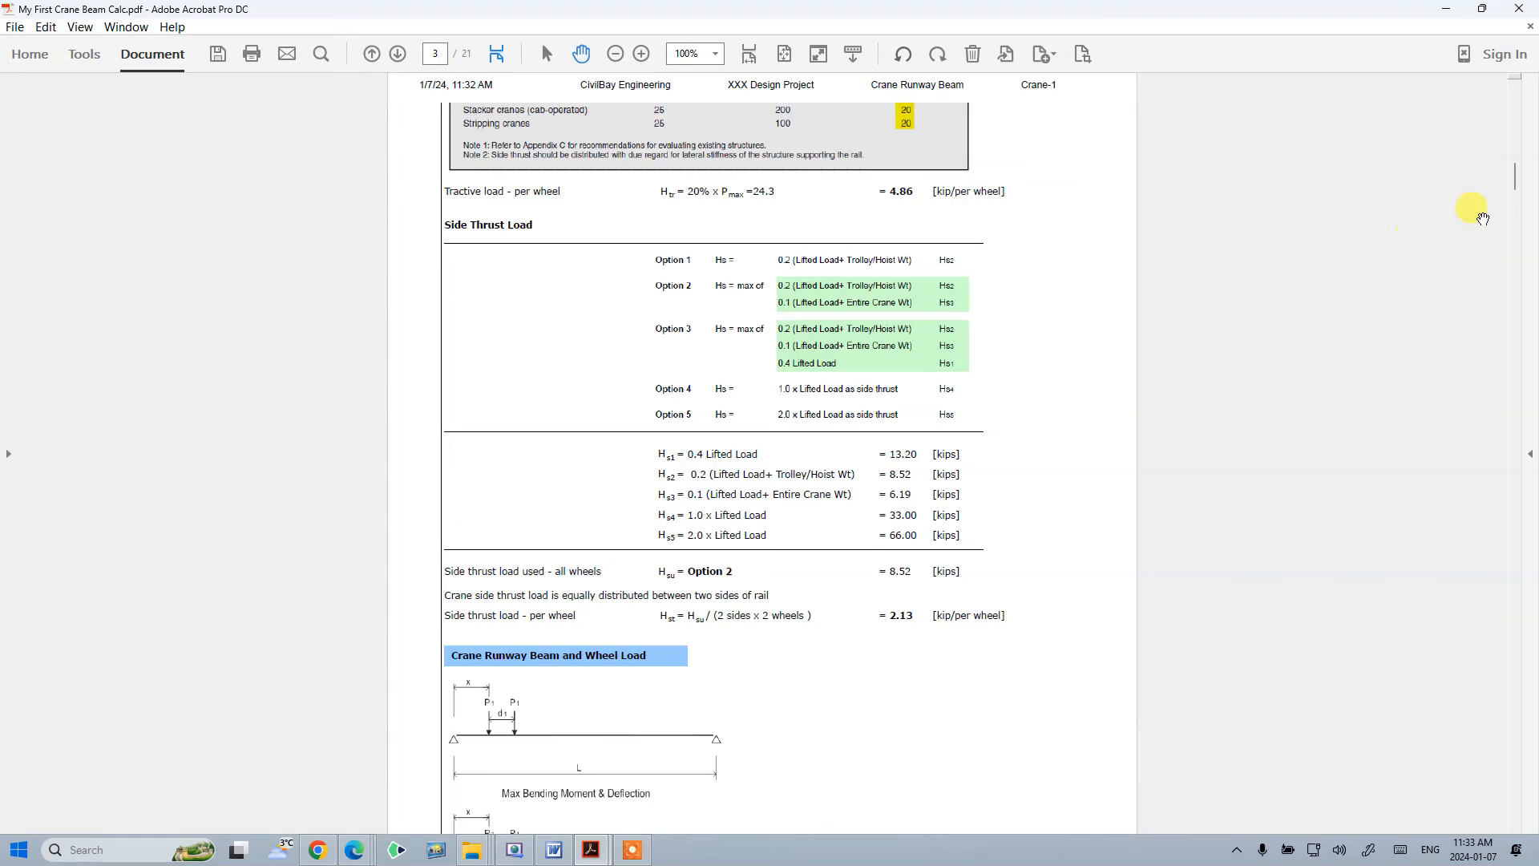
{"action": "left_click_drag", "start_coordinate": [1515, 182], "coordinate": [1532, 321]}
{"action": "scroll", "coordinate": [830, 345], "scroll_direction": "down", "scroll_amount": 3}
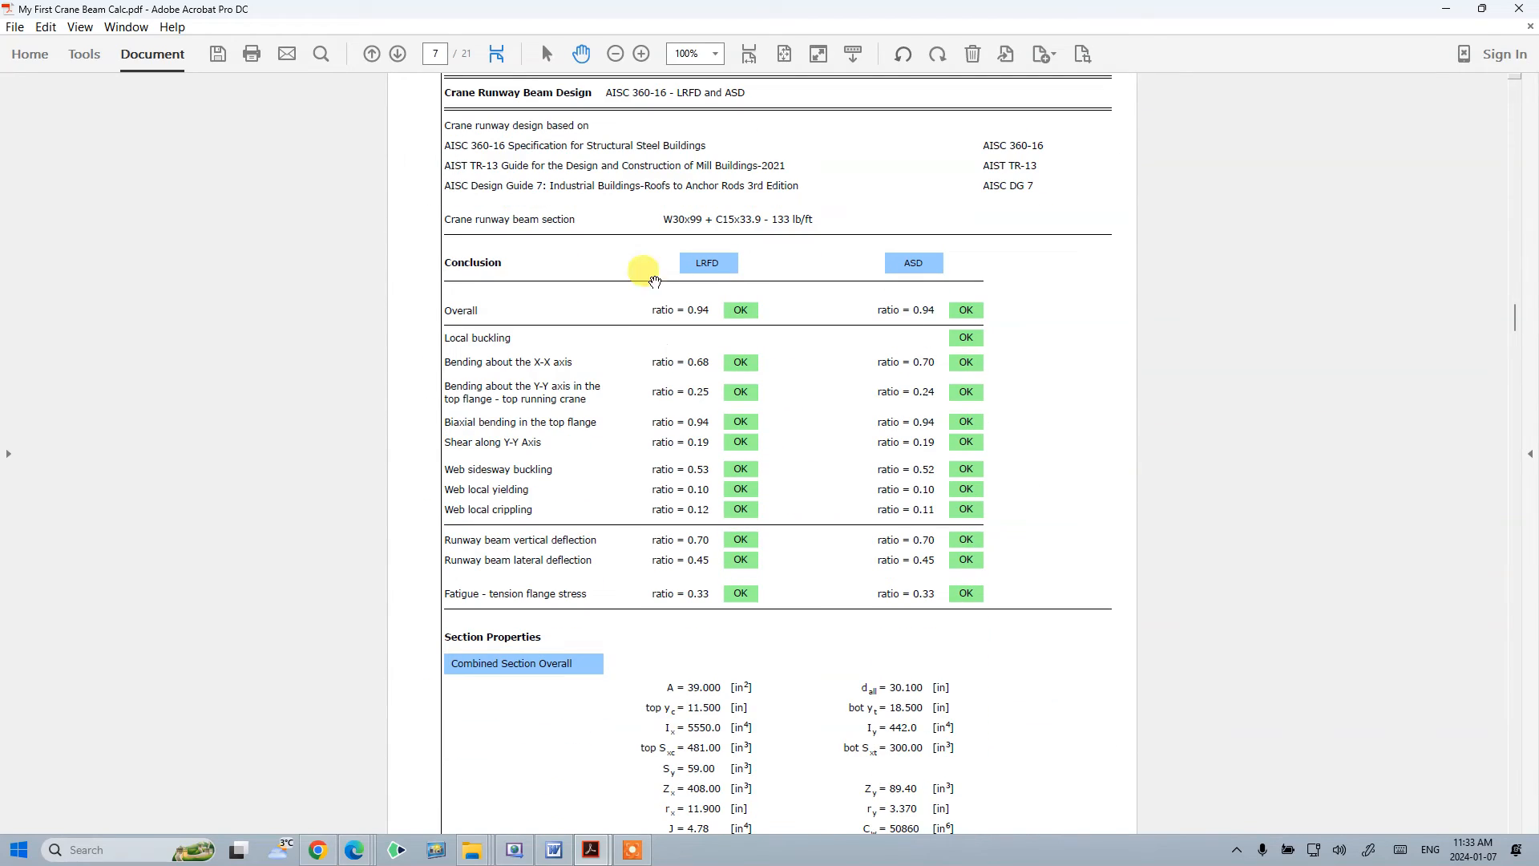
{"action": "scroll", "coordinate": [789, 503], "scroll_direction": "down", "scroll_amount": 15}
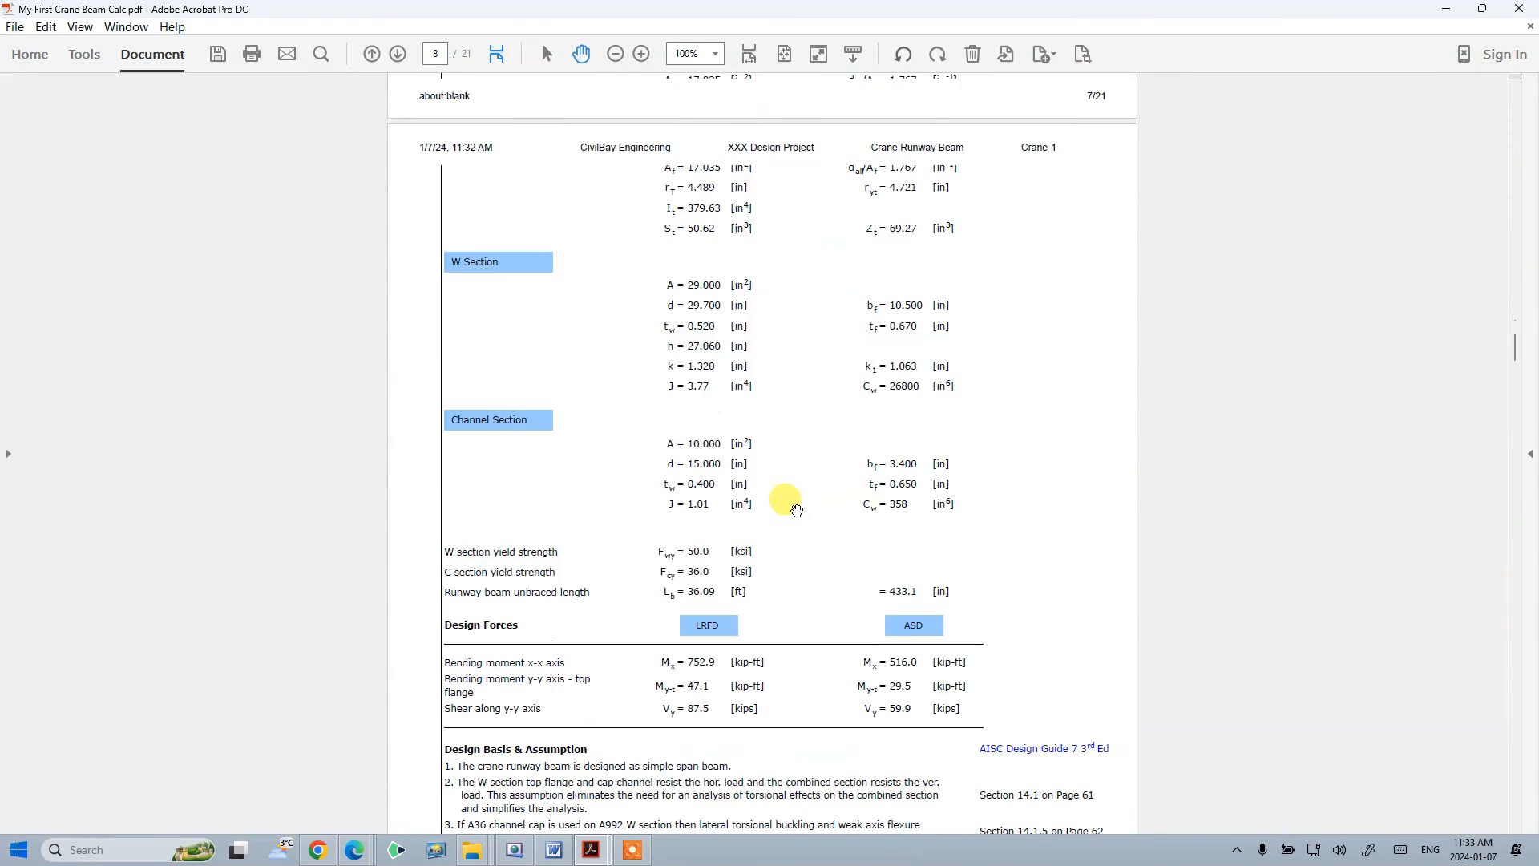
{"action": "left_click_drag", "start_coordinate": [1514, 378], "coordinate": [1533, 767]}
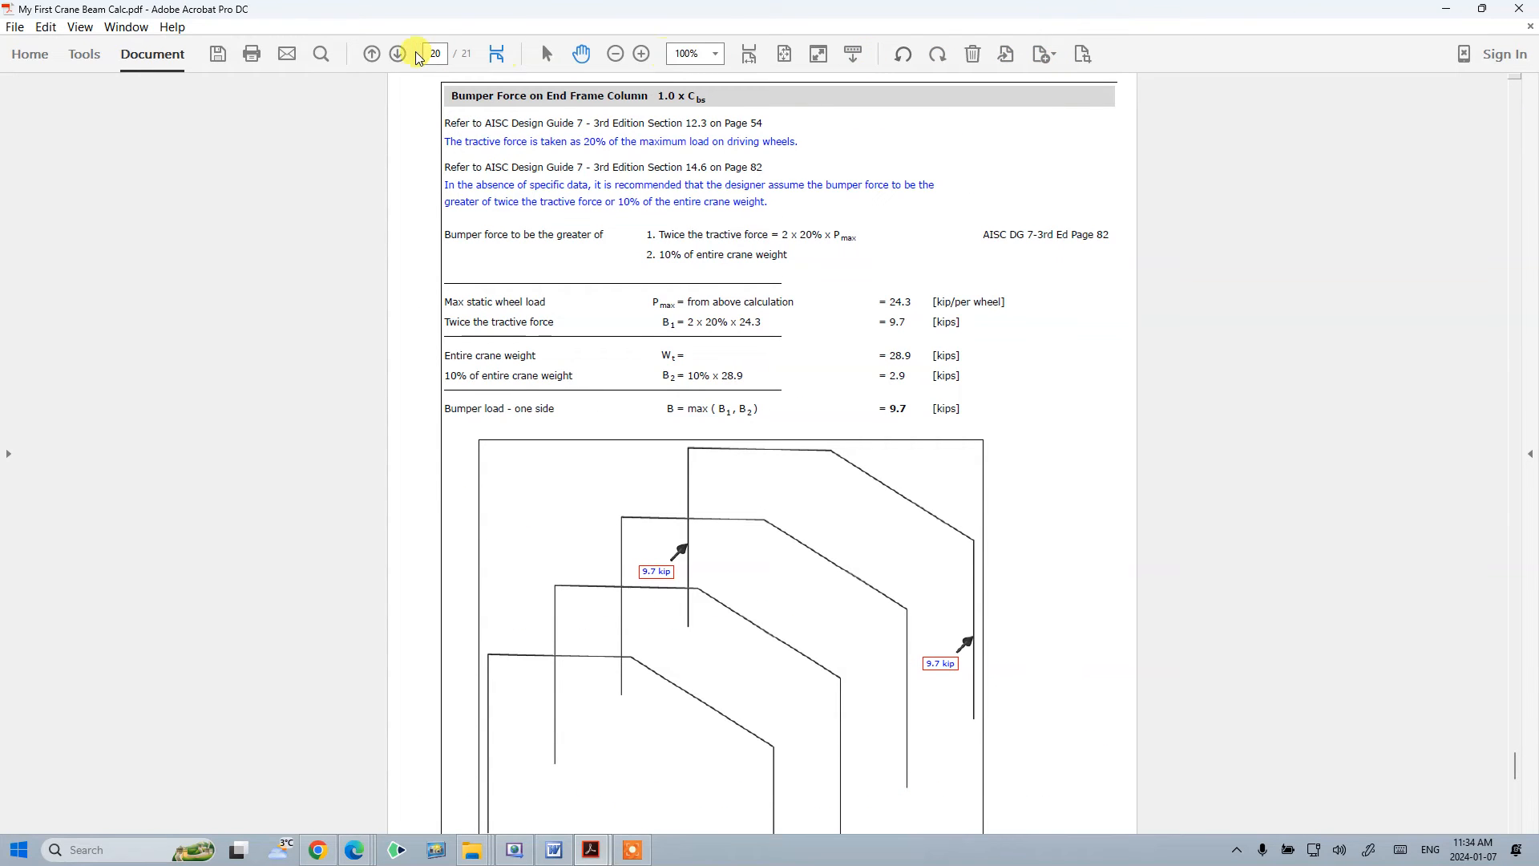
- Close the PDF without saving changes
{"action": "left_click", "coordinate": [1525, 9]}
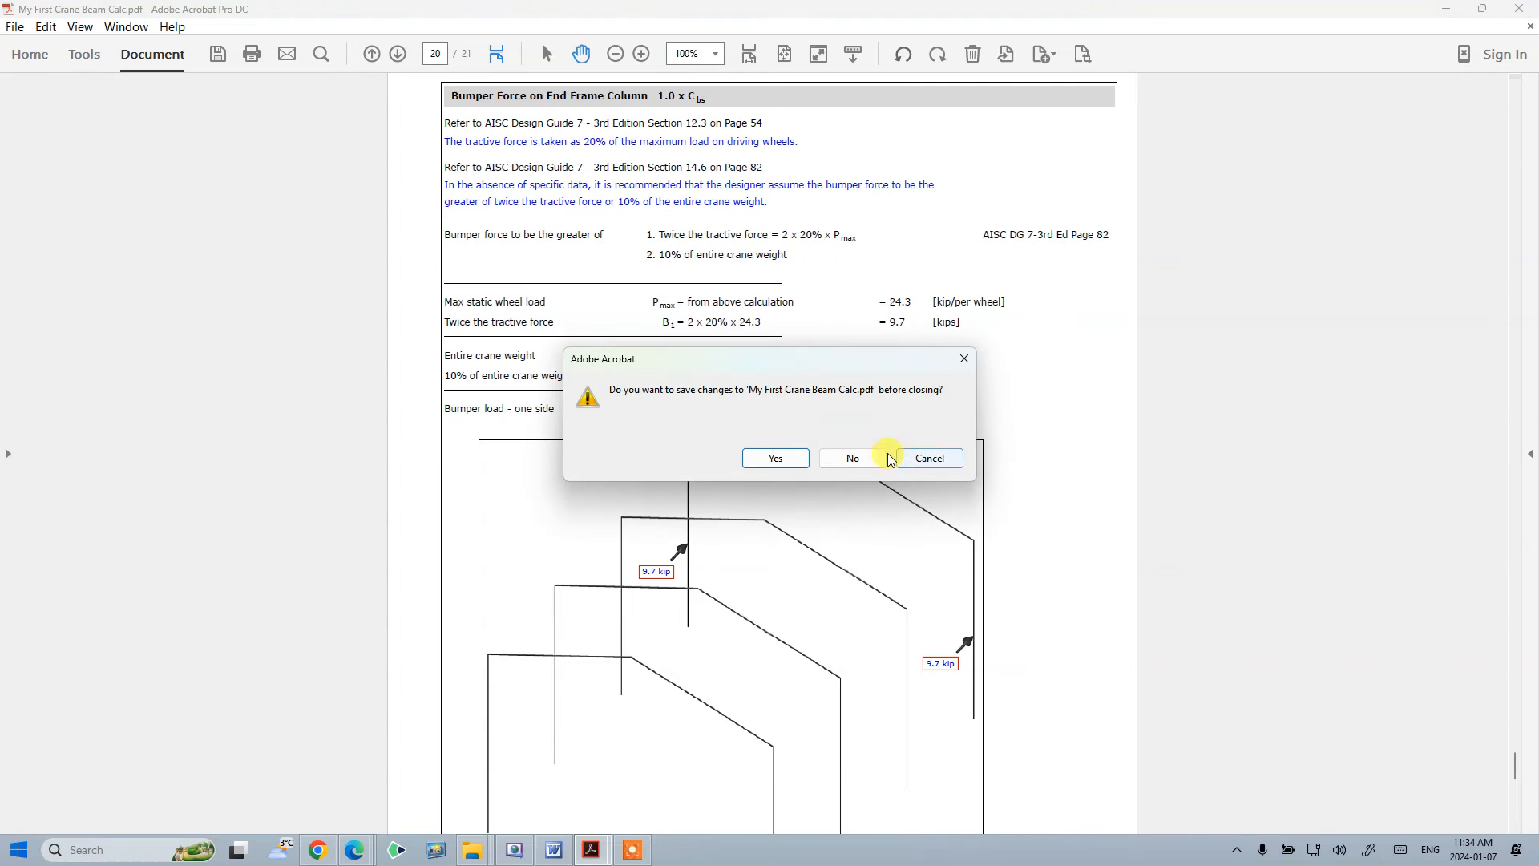
{"action": "left_click", "coordinate": [846, 457]}
{"action": "left_click", "coordinate": [559, 553]}
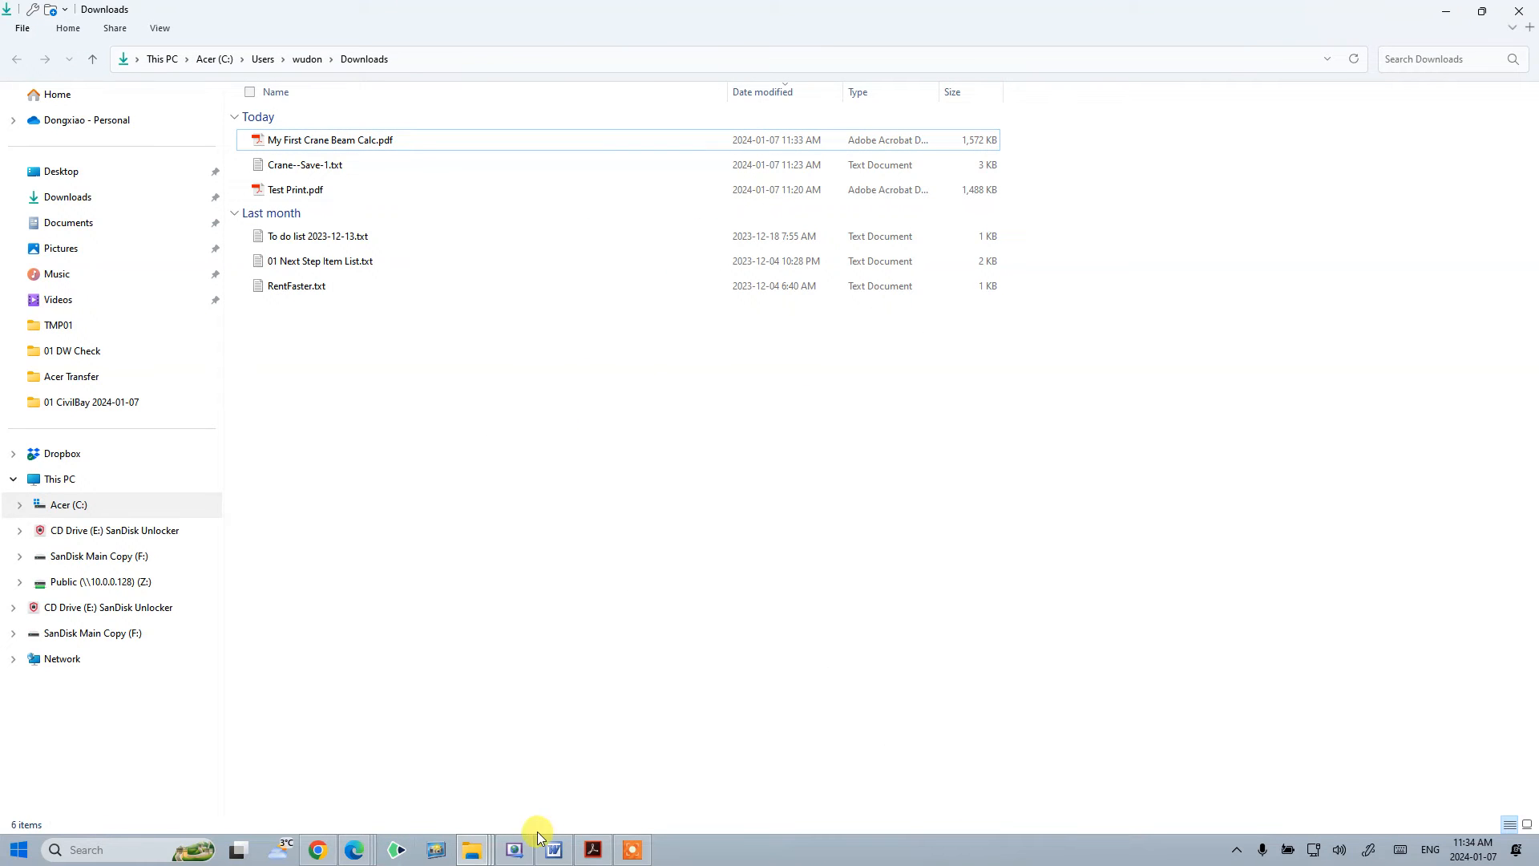
- Close both CivilBay Engineering report browser windows
{"action": "left_click", "coordinate": [364, 856]}
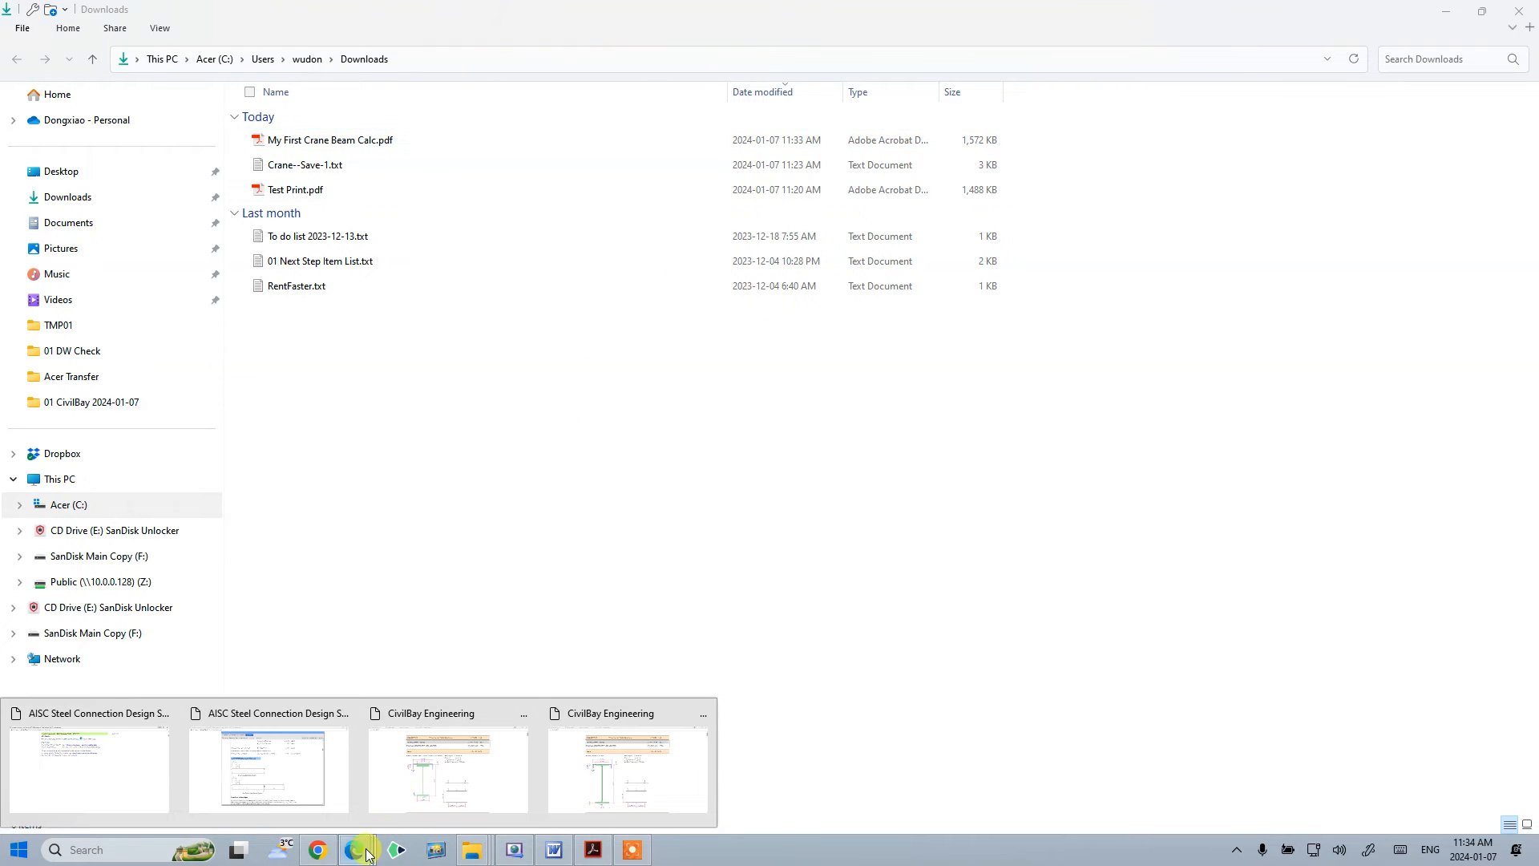
{"action": "left_click", "coordinate": [626, 716]}
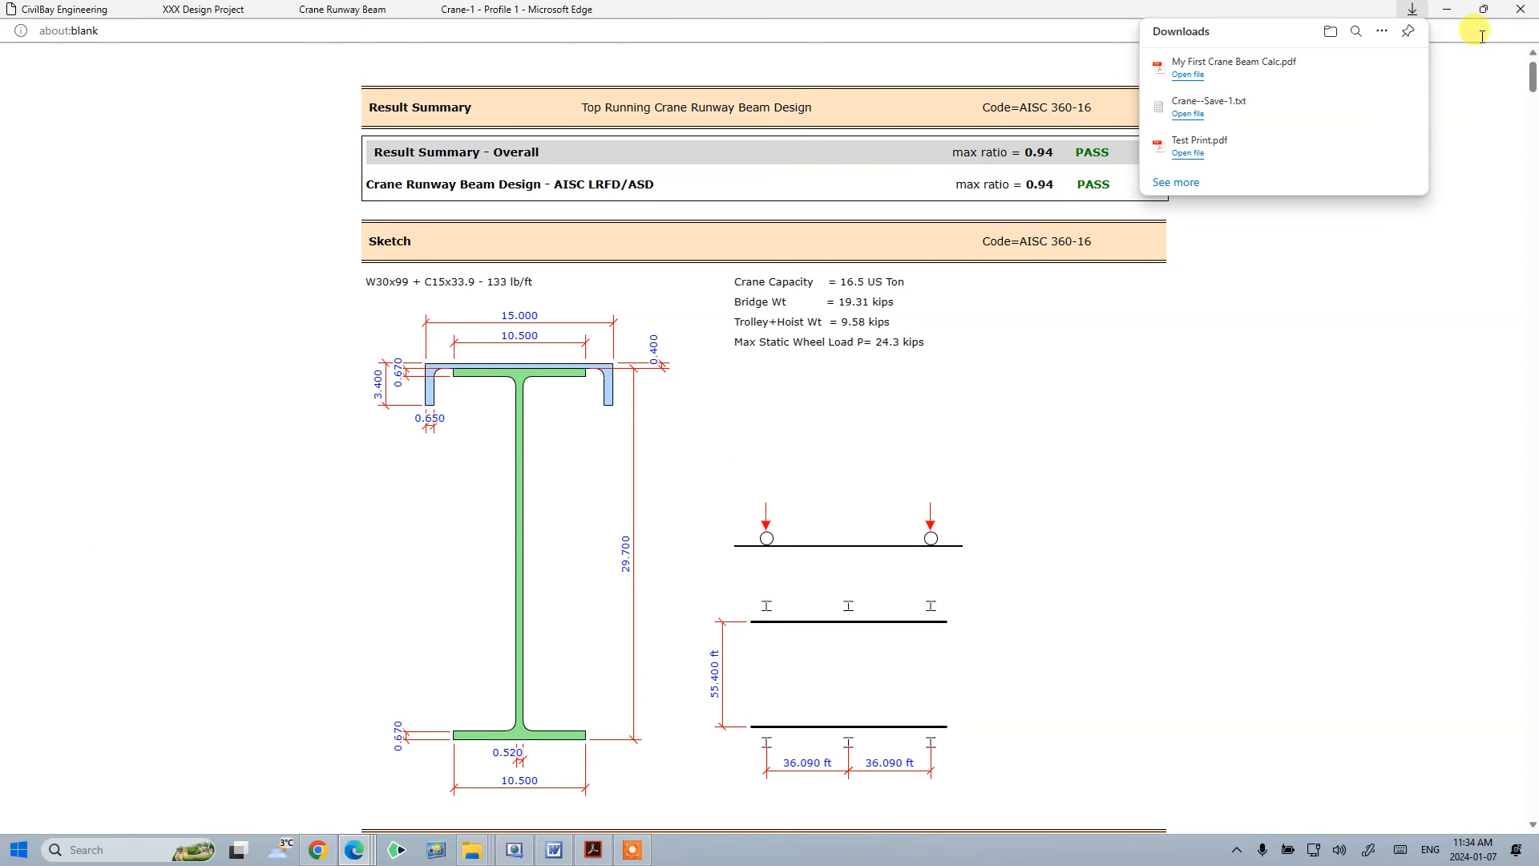
{"action": "left_click", "coordinate": [1523, 12]}
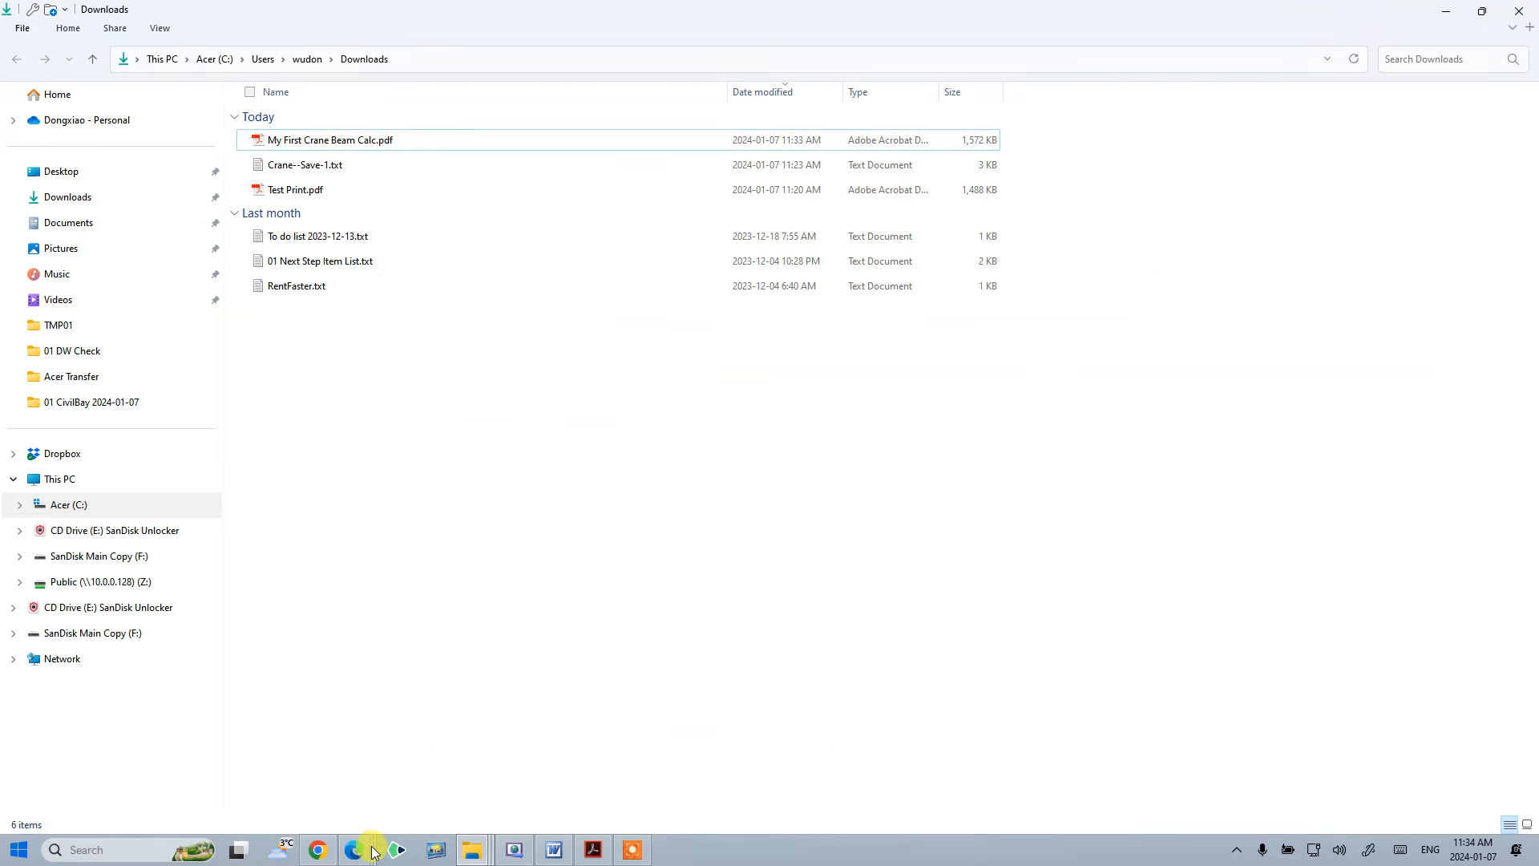
{"action": "left_click", "coordinate": [382, 849]}
{"action": "left_click", "coordinate": [533, 714]}
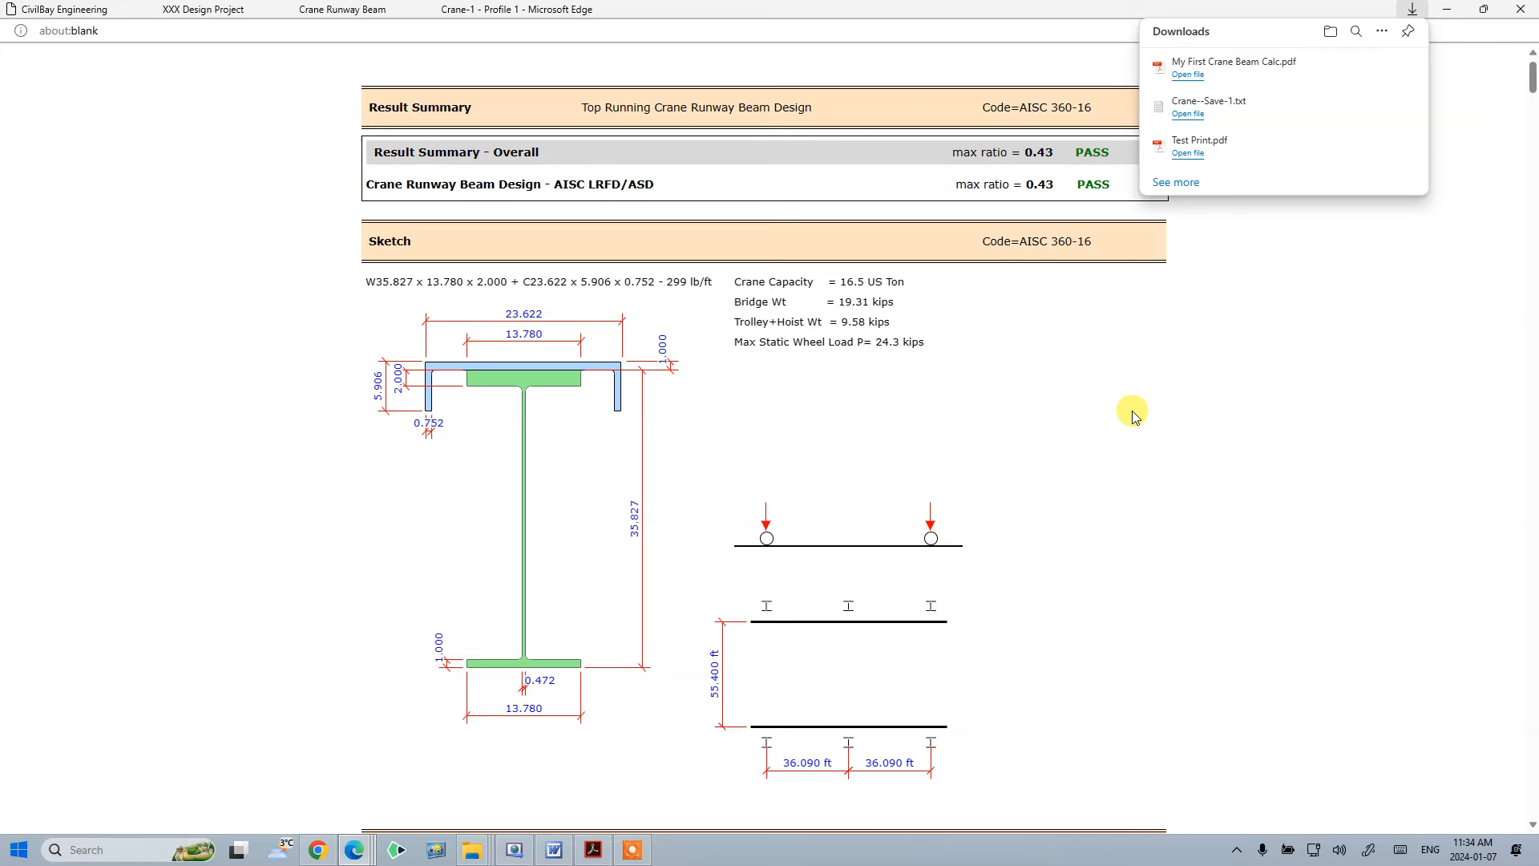
{"action": "left_click", "coordinate": [1521, 9]}
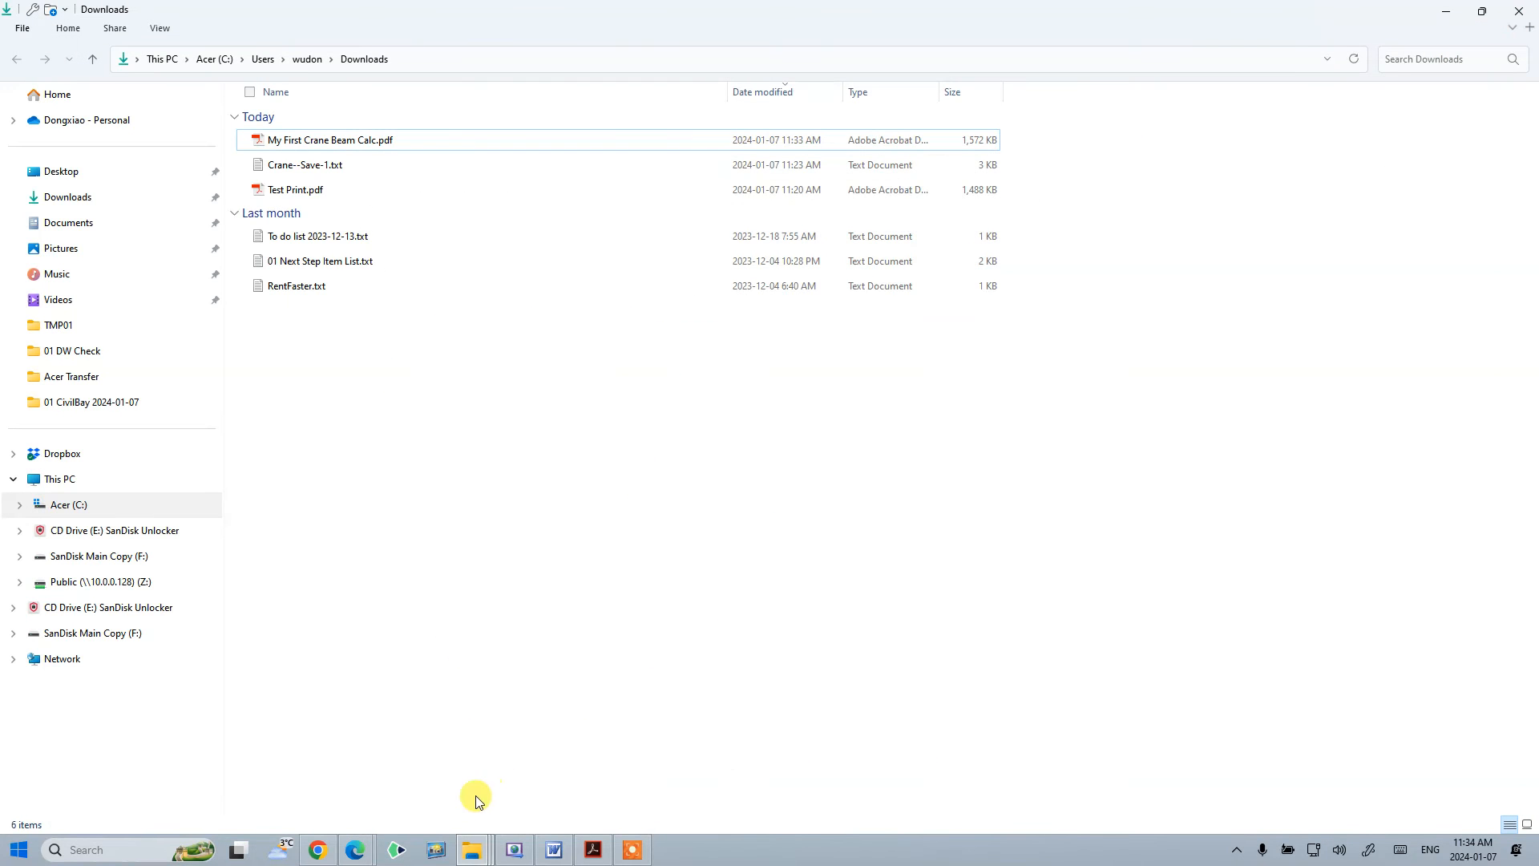
- Return to the crane design page and switch the input selection to Crane Runway Beam Section
{"action": "left_click", "coordinate": [405, 762]}
{"action": "left_click", "coordinate": [521, 85]}
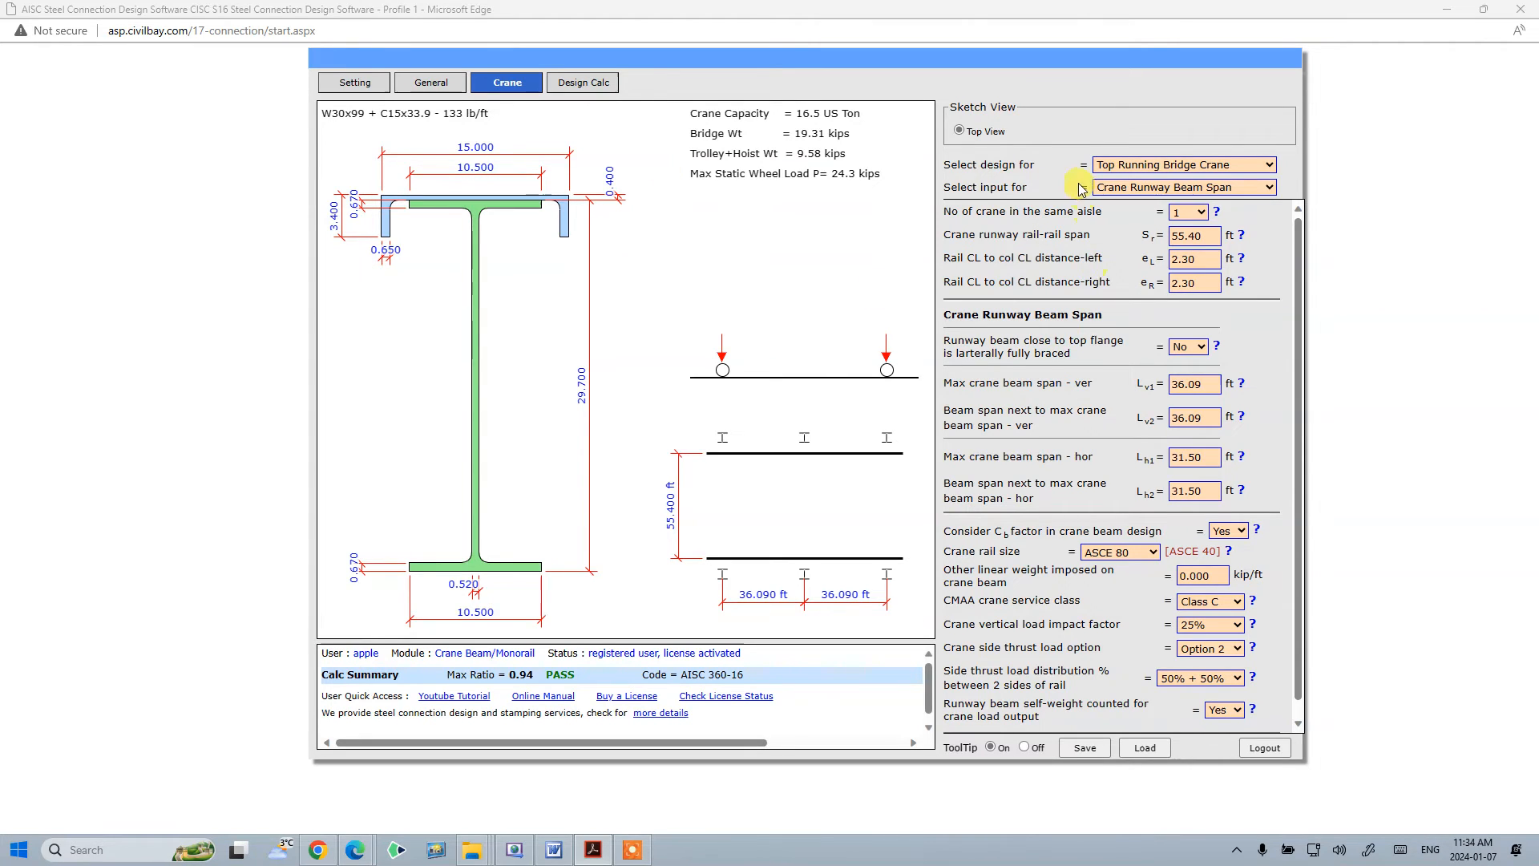
{"action": "left_click", "coordinate": [1185, 188]}
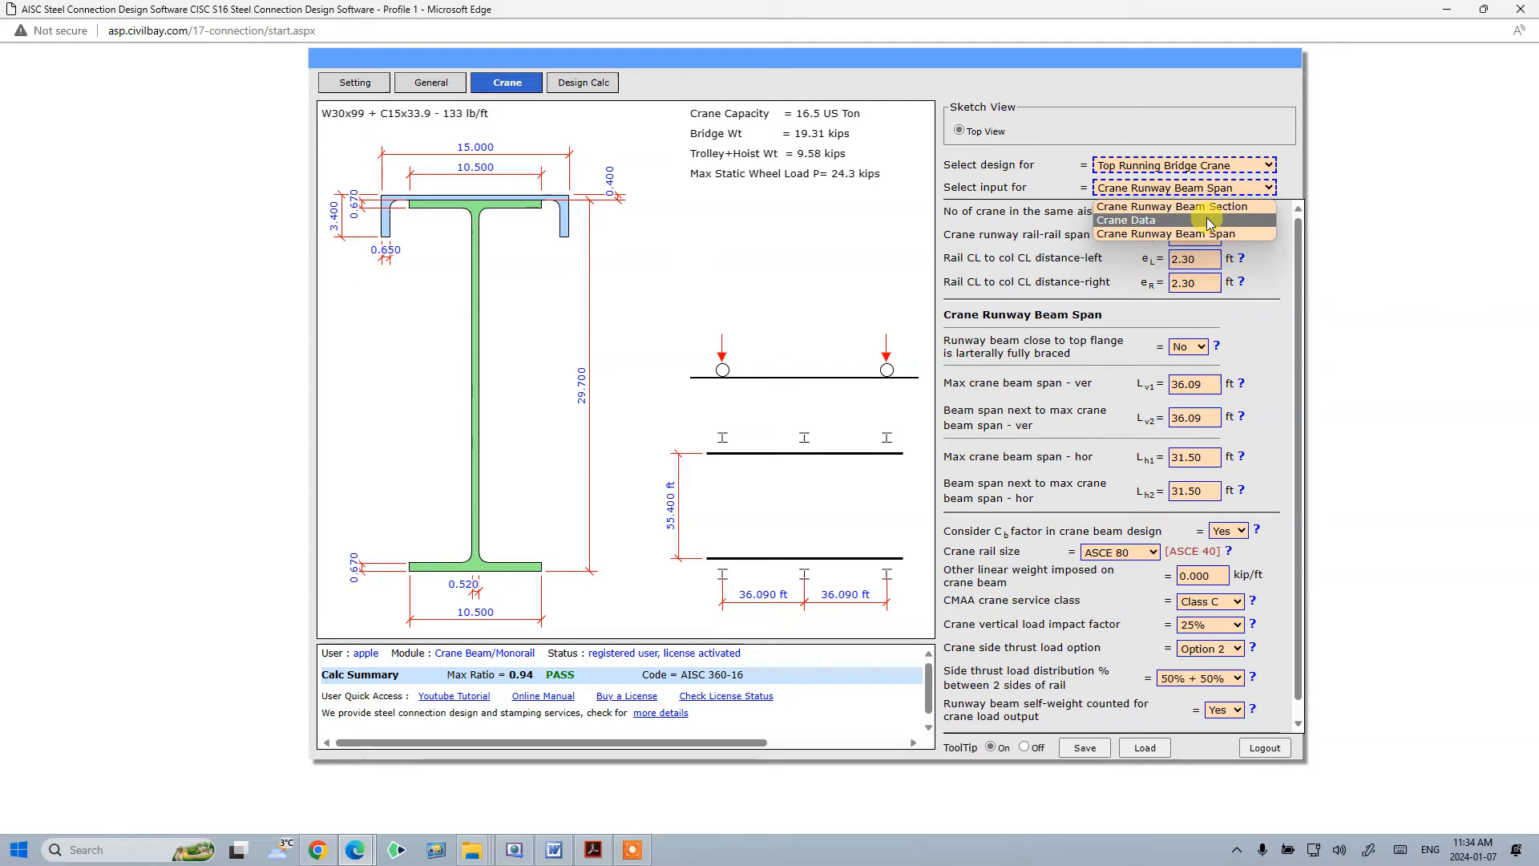
{"action": "left_click", "coordinate": [1205, 208]}
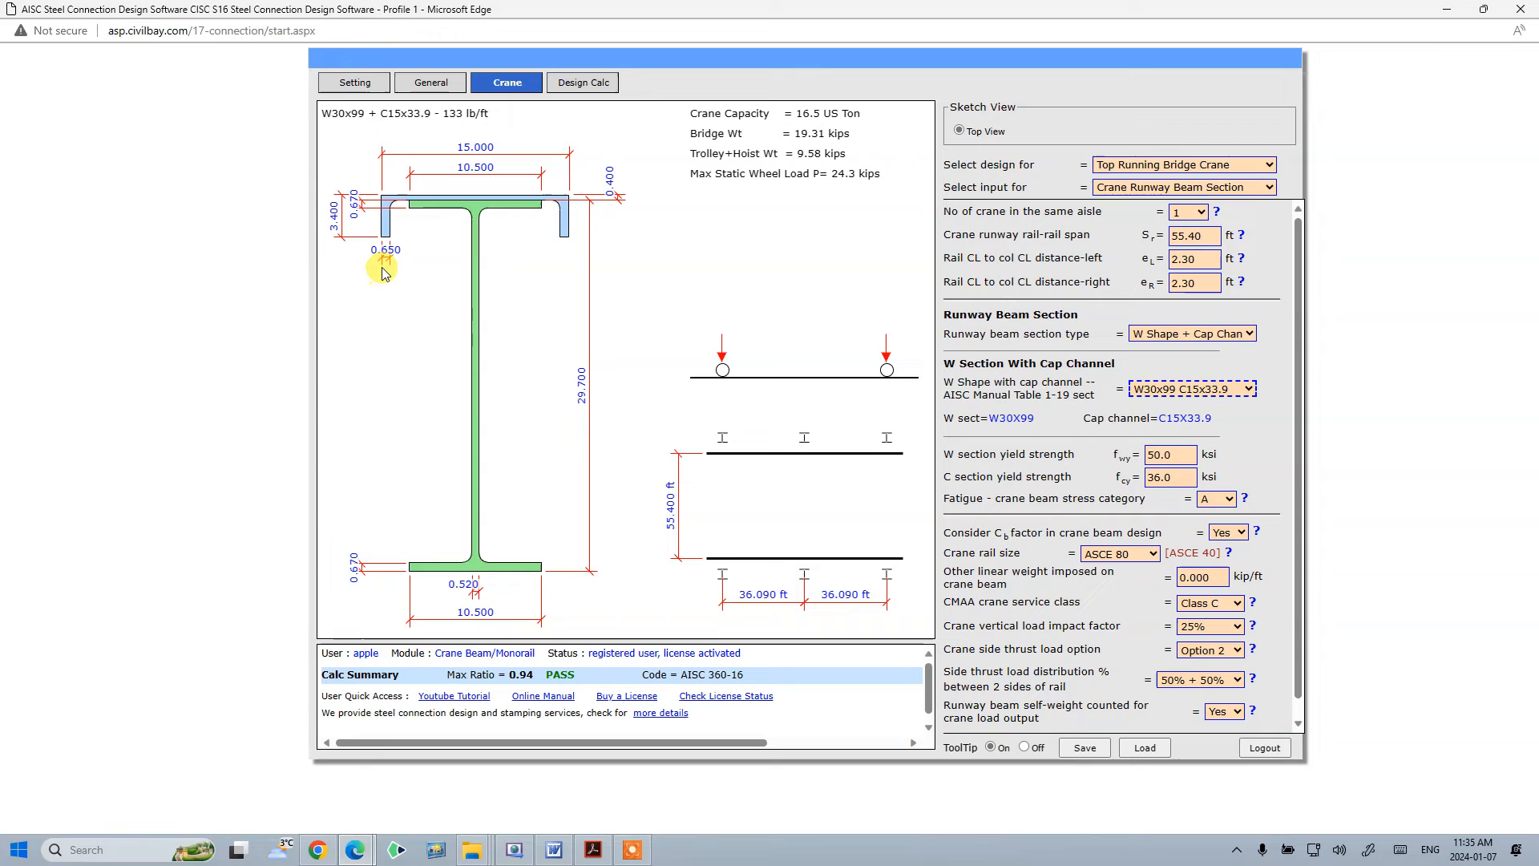
{"action": "left_click", "coordinate": [1147, 189]}
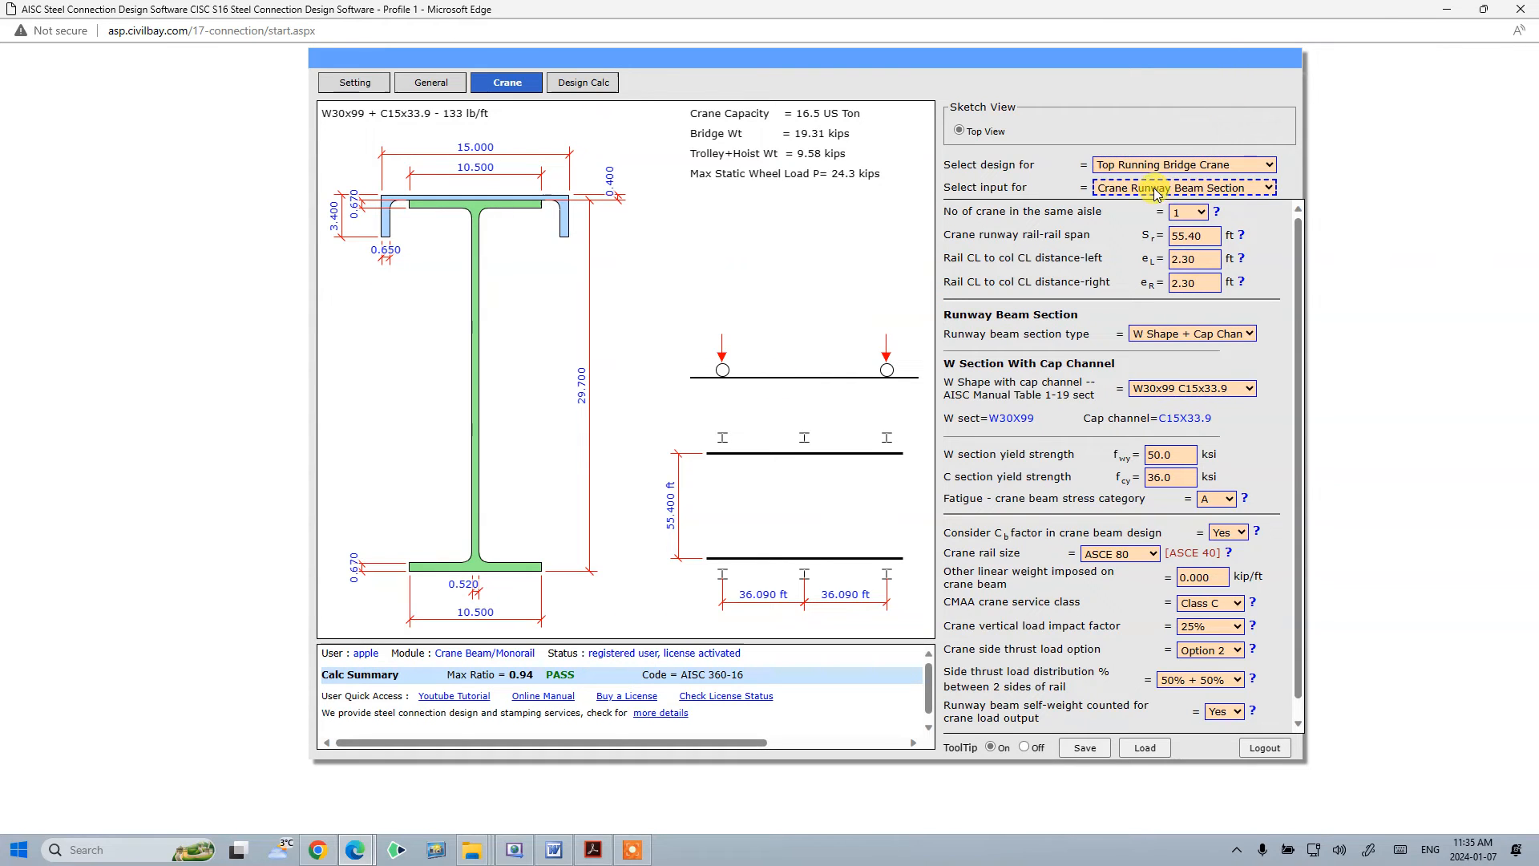
- Open the crane beam design example PDF, maximize it, and scroll down to Example 2
{"action": "left_click", "coordinate": [593, 849]}
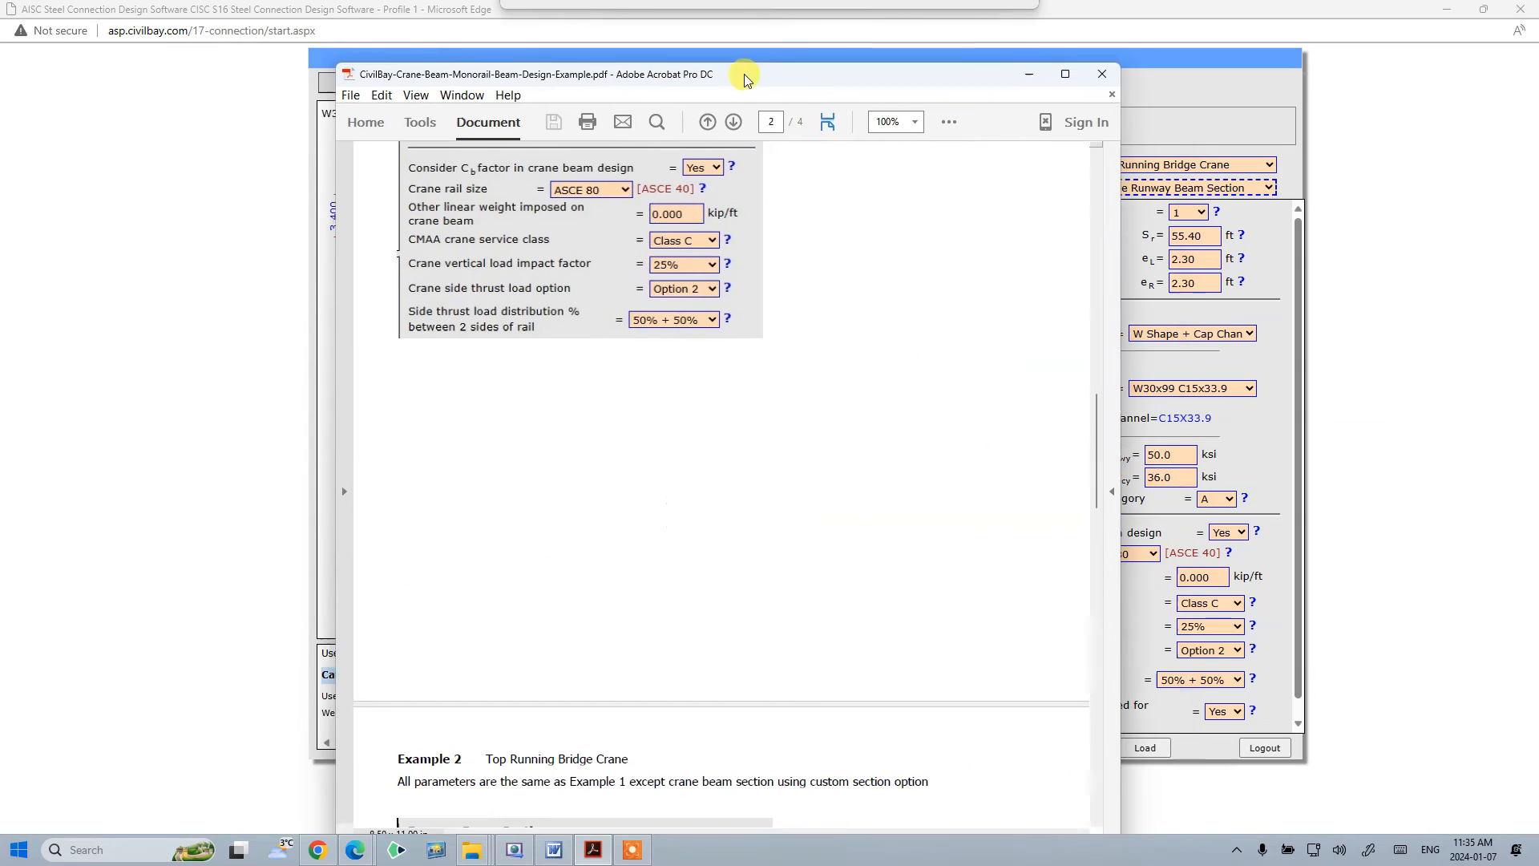
{"action": "left_click", "coordinate": [1058, 71]}
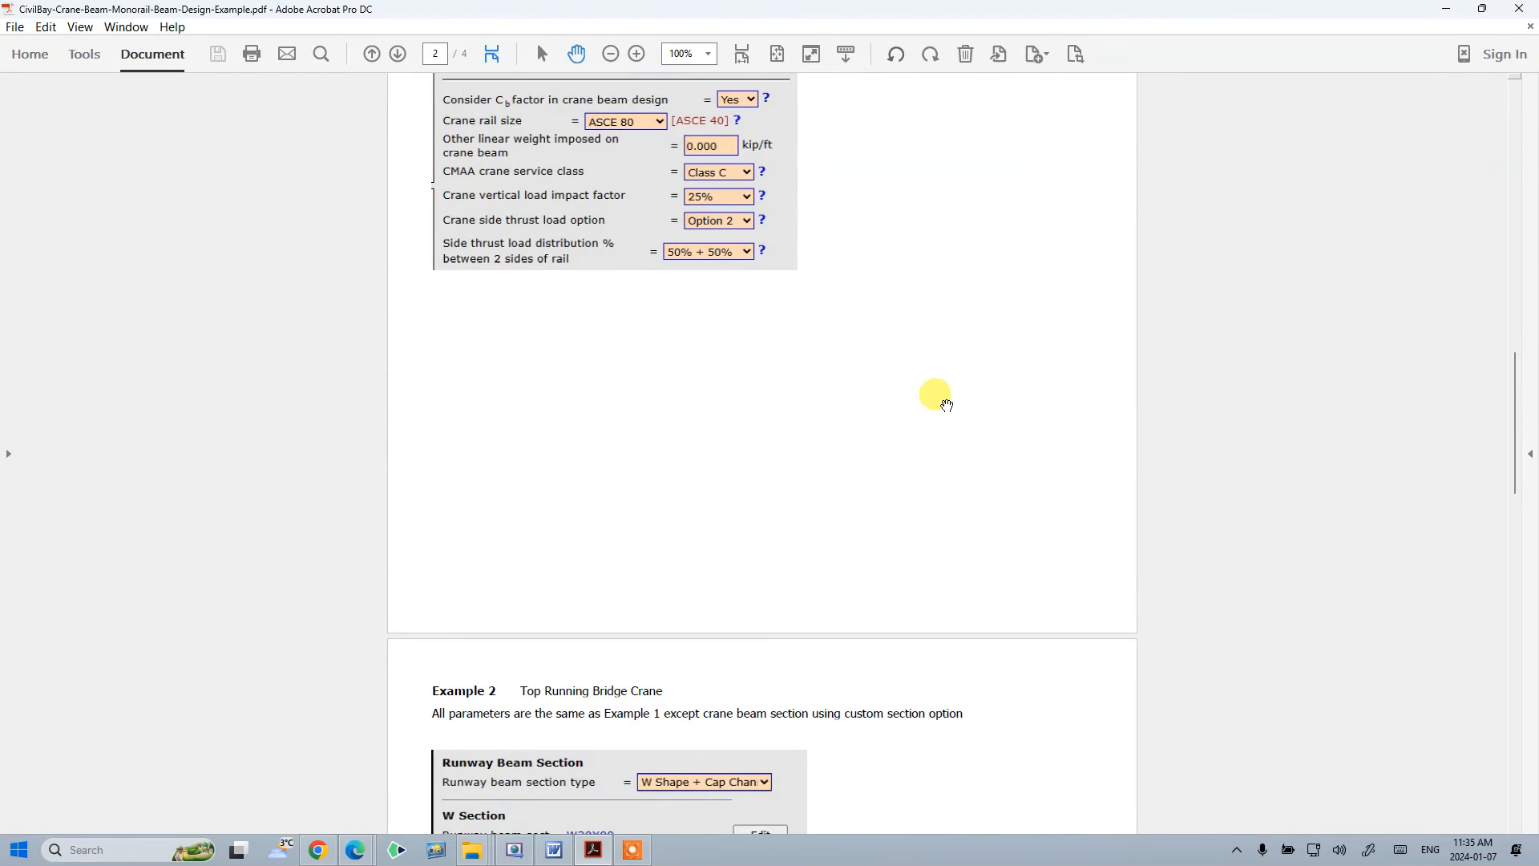
{"action": "scroll", "coordinate": [946, 399], "scroll_direction": "down", "scroll_amount": 3}
{"action": "scroll", "coordinate": [946, 398], "scroll_direction": "down", "scroll_amount": 3}
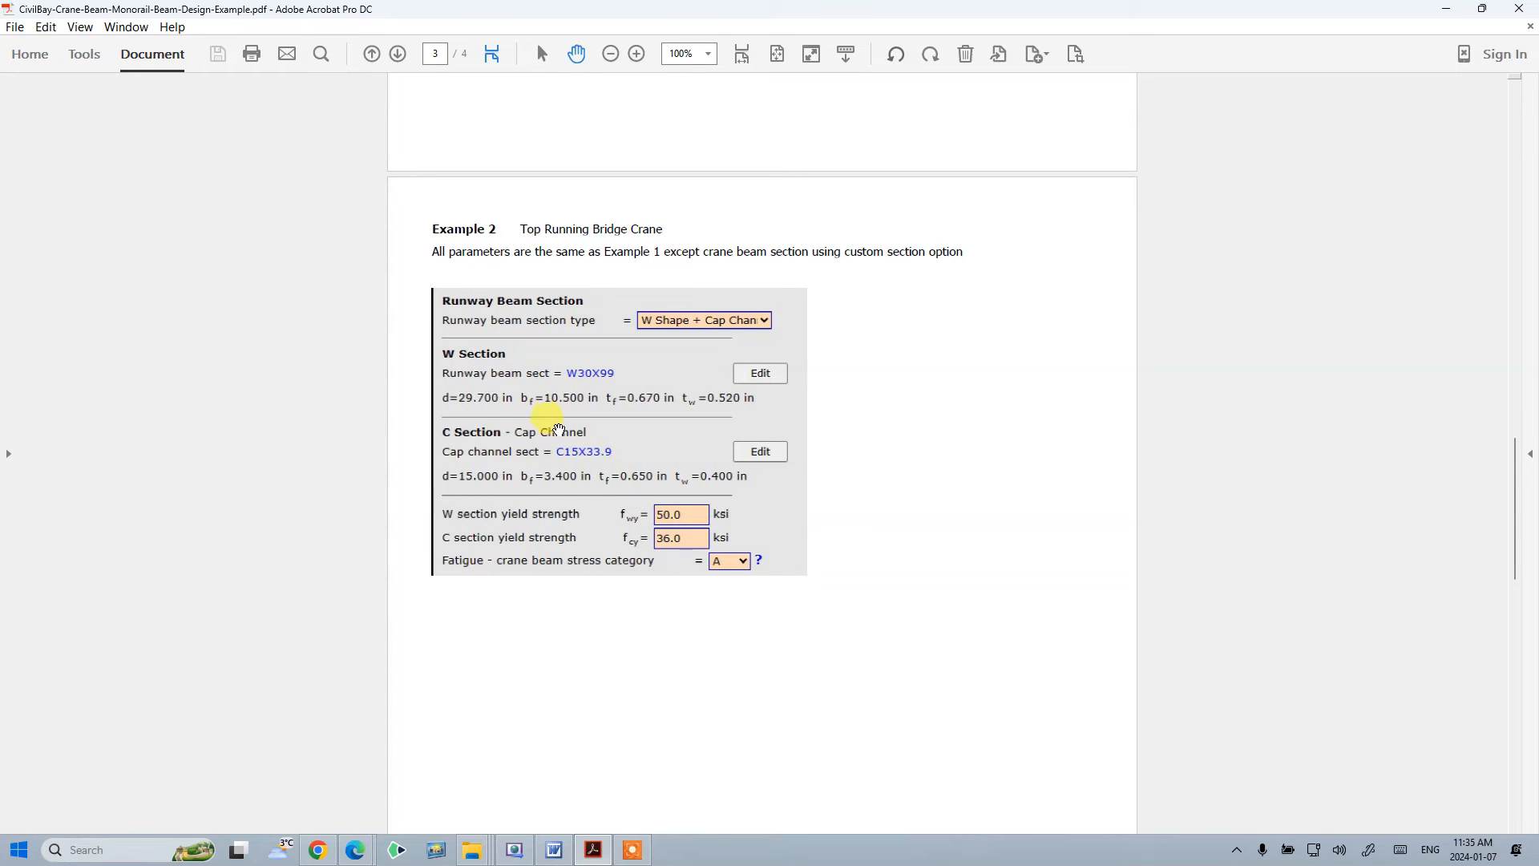
- Review the Example 1 and Example 2 runway beam section data in the example PDF
{"action": "left_click_drag", "start_coordinate": [856, 14], "coordinate": [559, 98]}
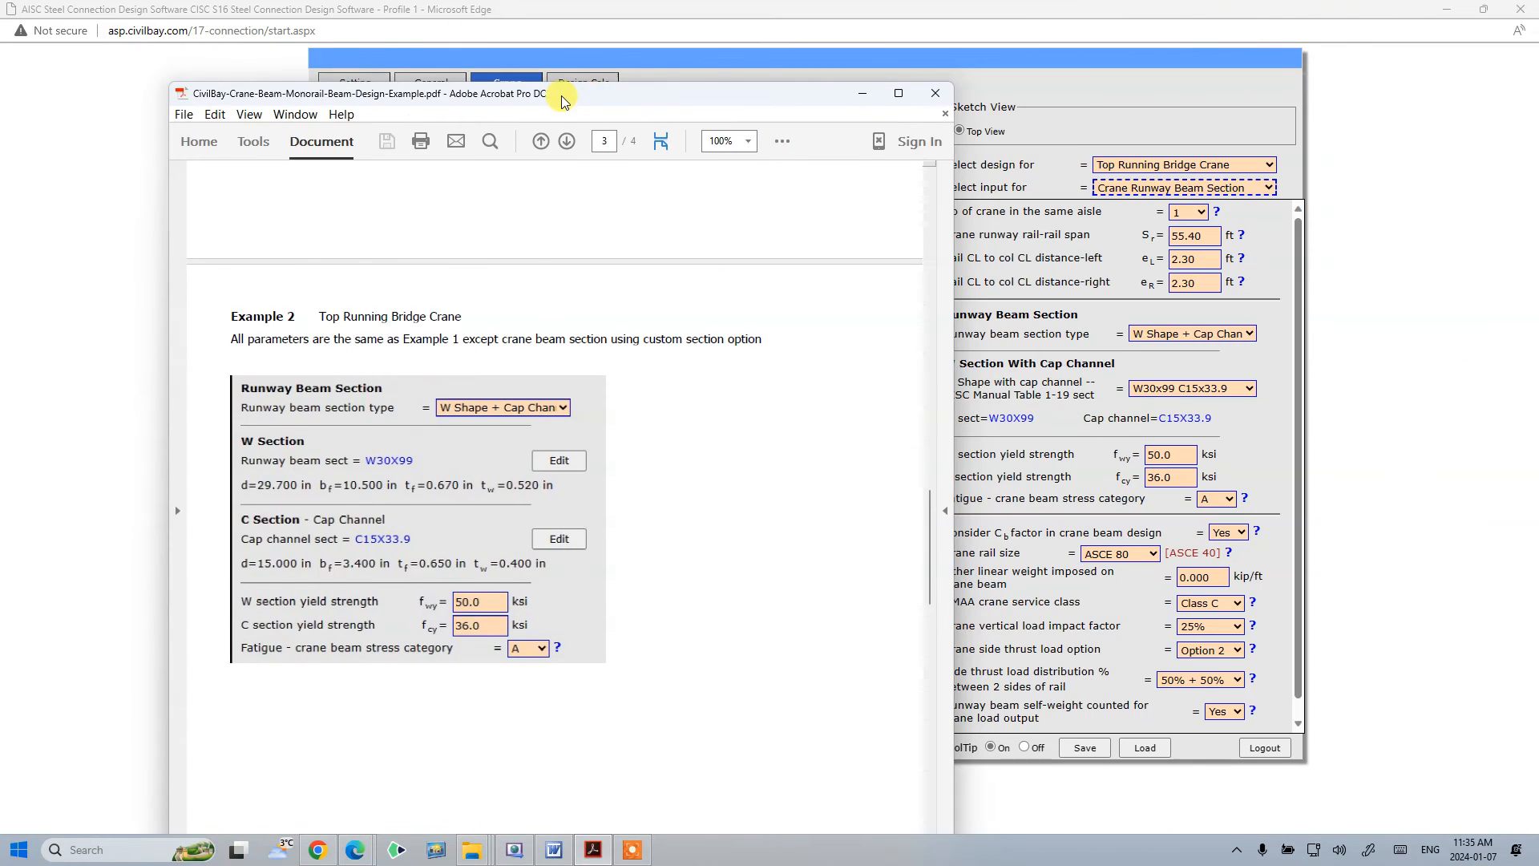
{"action": "left_click", "coordinate": [899, 93]}
{"action": "left_click_drag", "start_coordinate": [938, 7], "coordinate": [653, 149]}
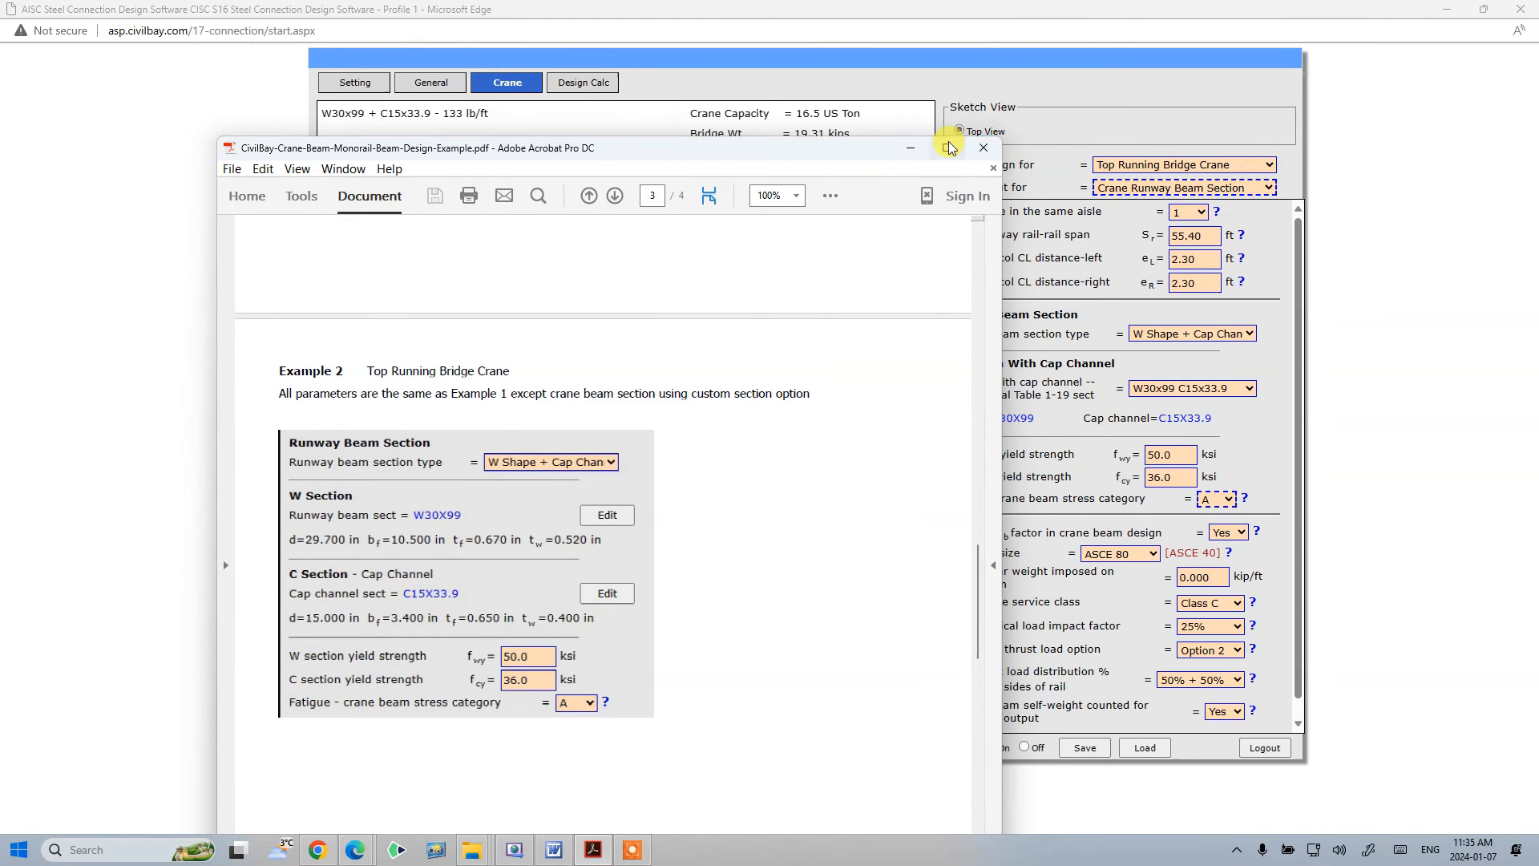
{"action": "left_click", "coordinate": [949, 148]}
{"action": "scroll", "coordinate": [537, 461], "scroll_direction": "up", "scroll_amount": 20}
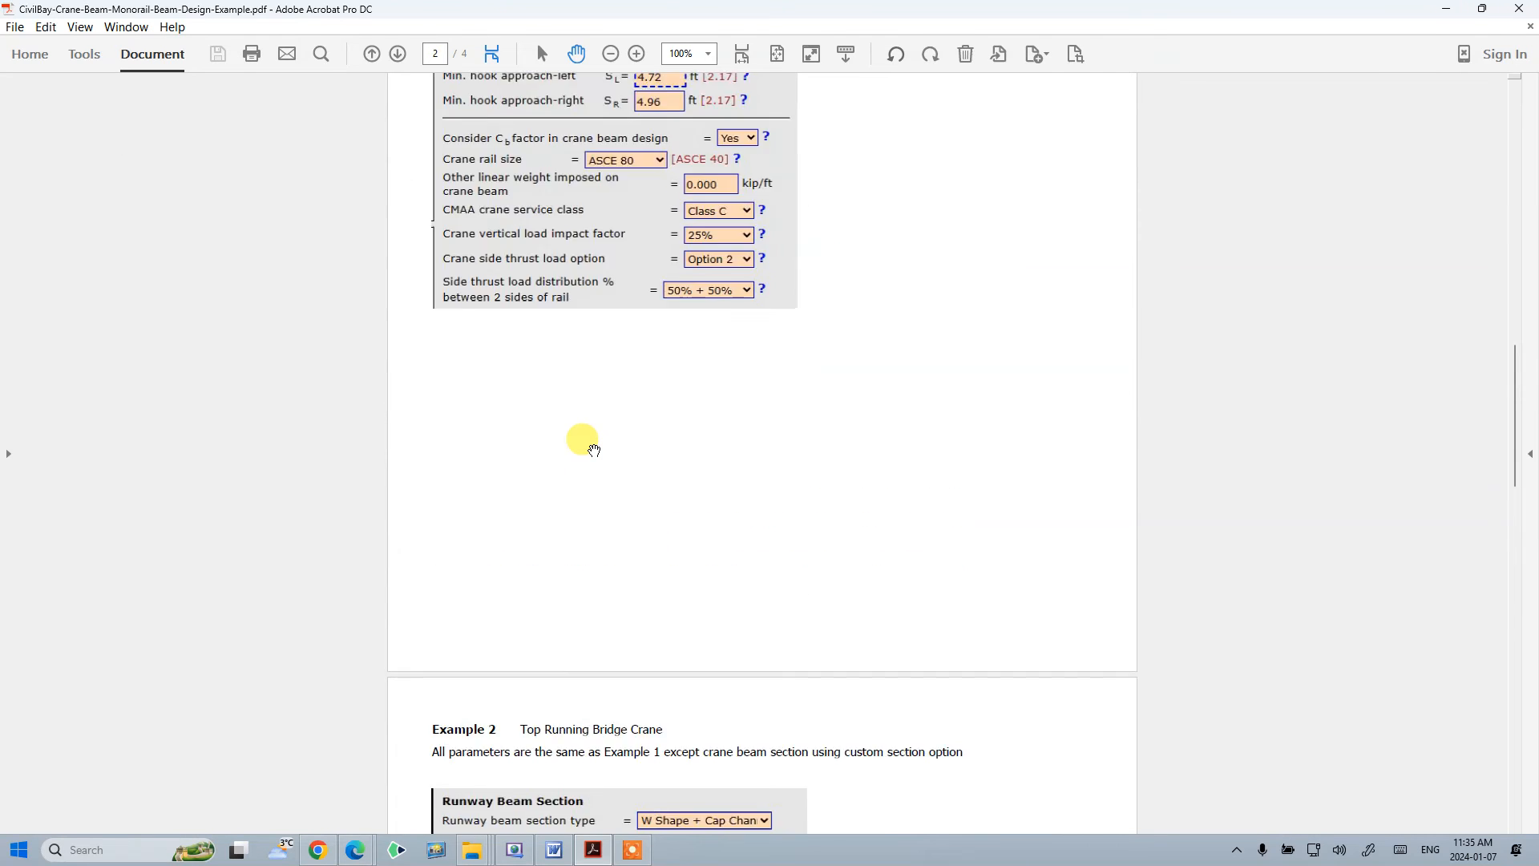
{"action": "scroll", "coordinate": [589, 447], "scroll_direction": "up", "scroll_amount": 5}
{"action": "scroll", "coordinate": [593, 408], "scroll_direction": "down", "scroll_amount": 7}
{"action": "scroll", "coordinate": [603, 410], "scroll_direction": "down", "scroll_amount": 15}
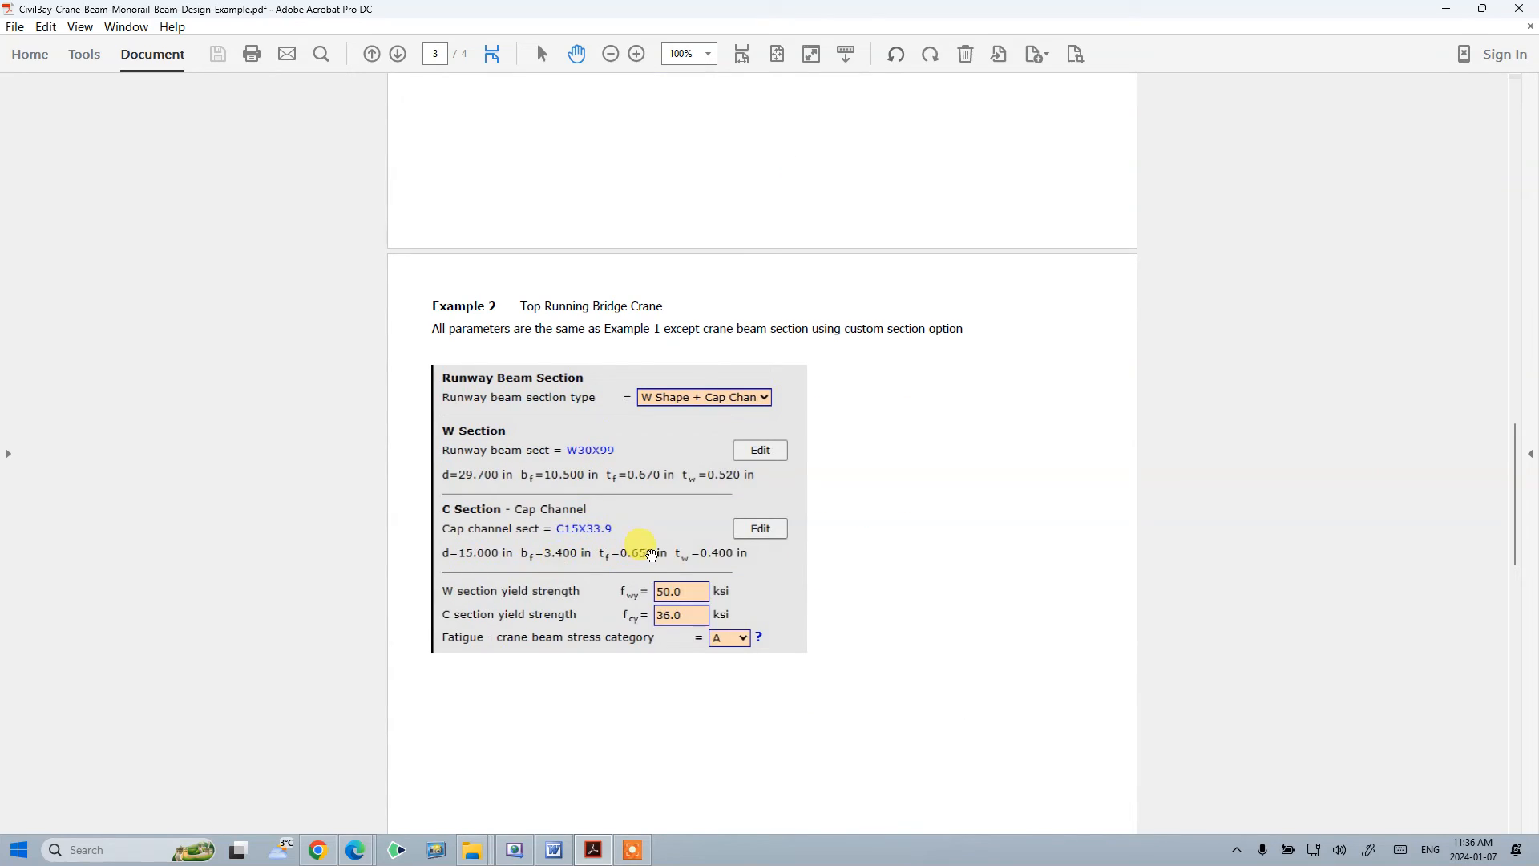
{"action": "scroll", "coordinate": [651, 553], "scroll_direction": "up", "scroll_amount": 18}
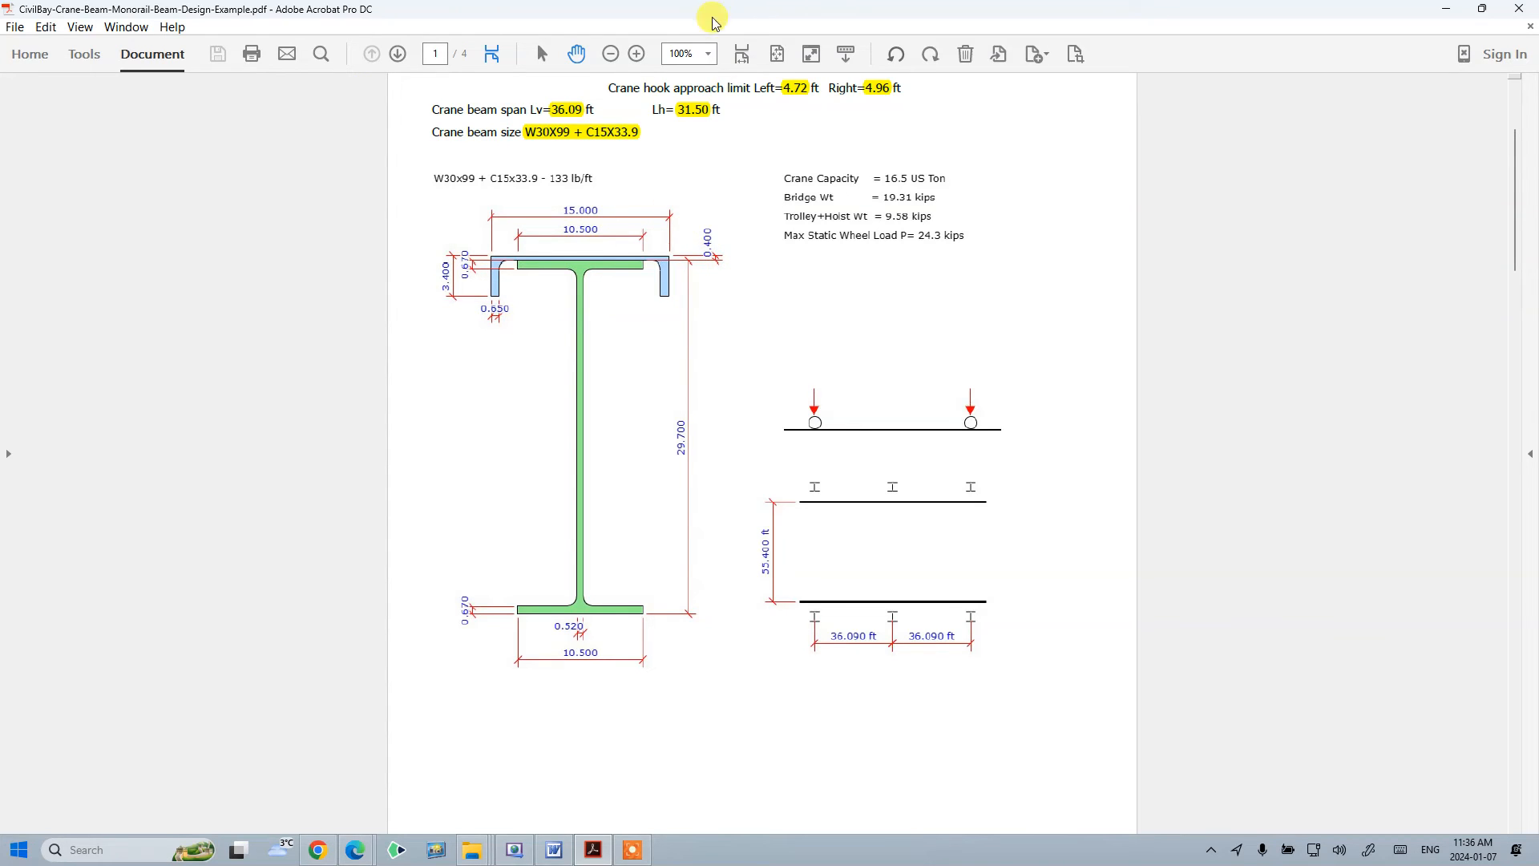
{"action": "scroll", "coordinate": [914, 515], "scroll_direction": "down", "scroll_amount": 20}
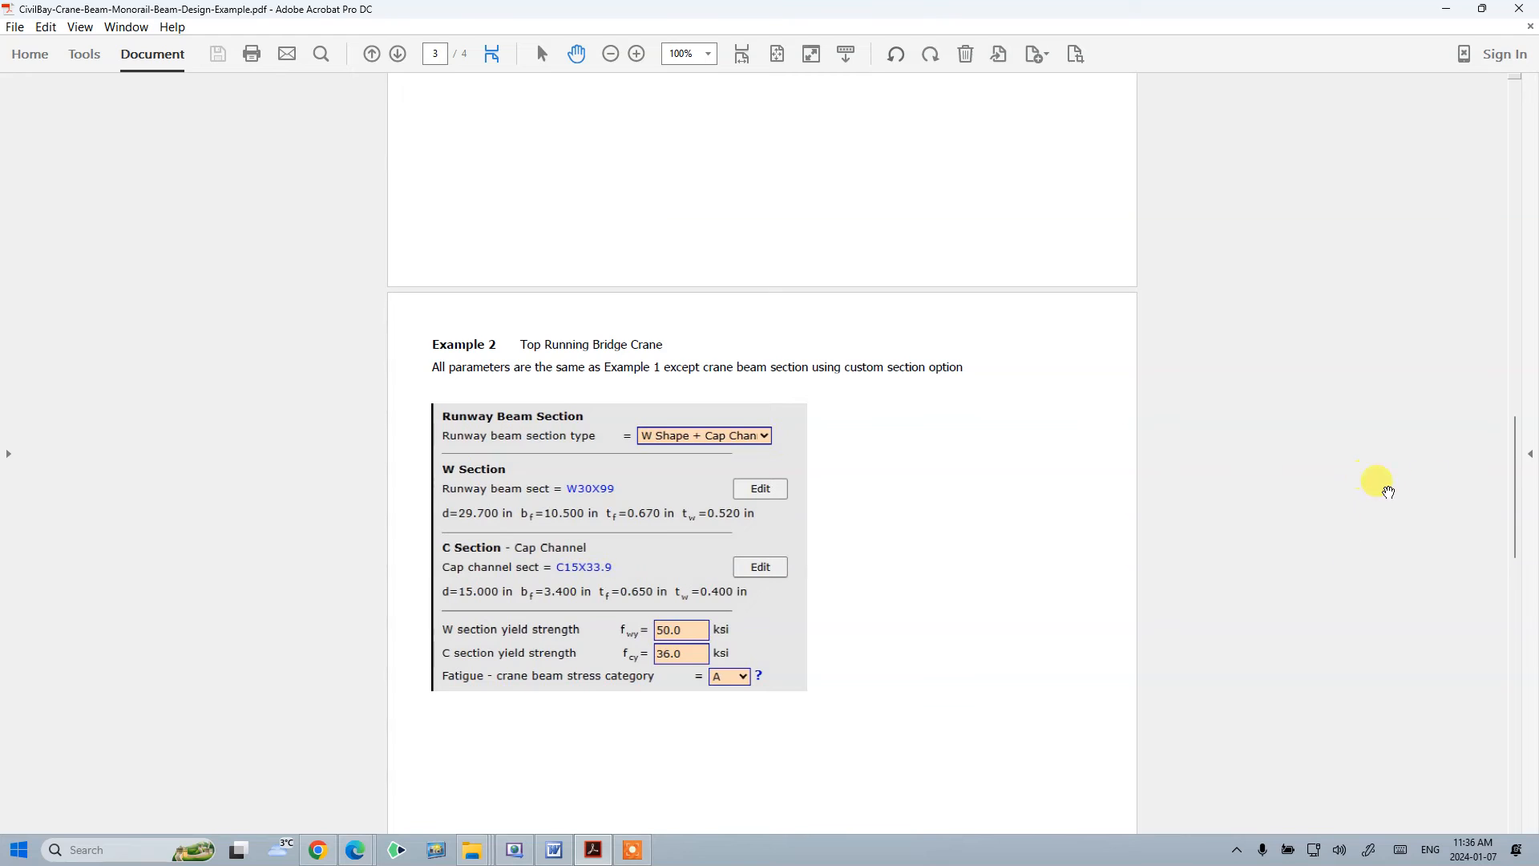
- Open the commenting tools and underline the W section and C section dimension lines of Example 2
{"action": "left_click", "coordinate": [1531, 454]}
{"action": "left_click", "coordinate": [1456, 267]}
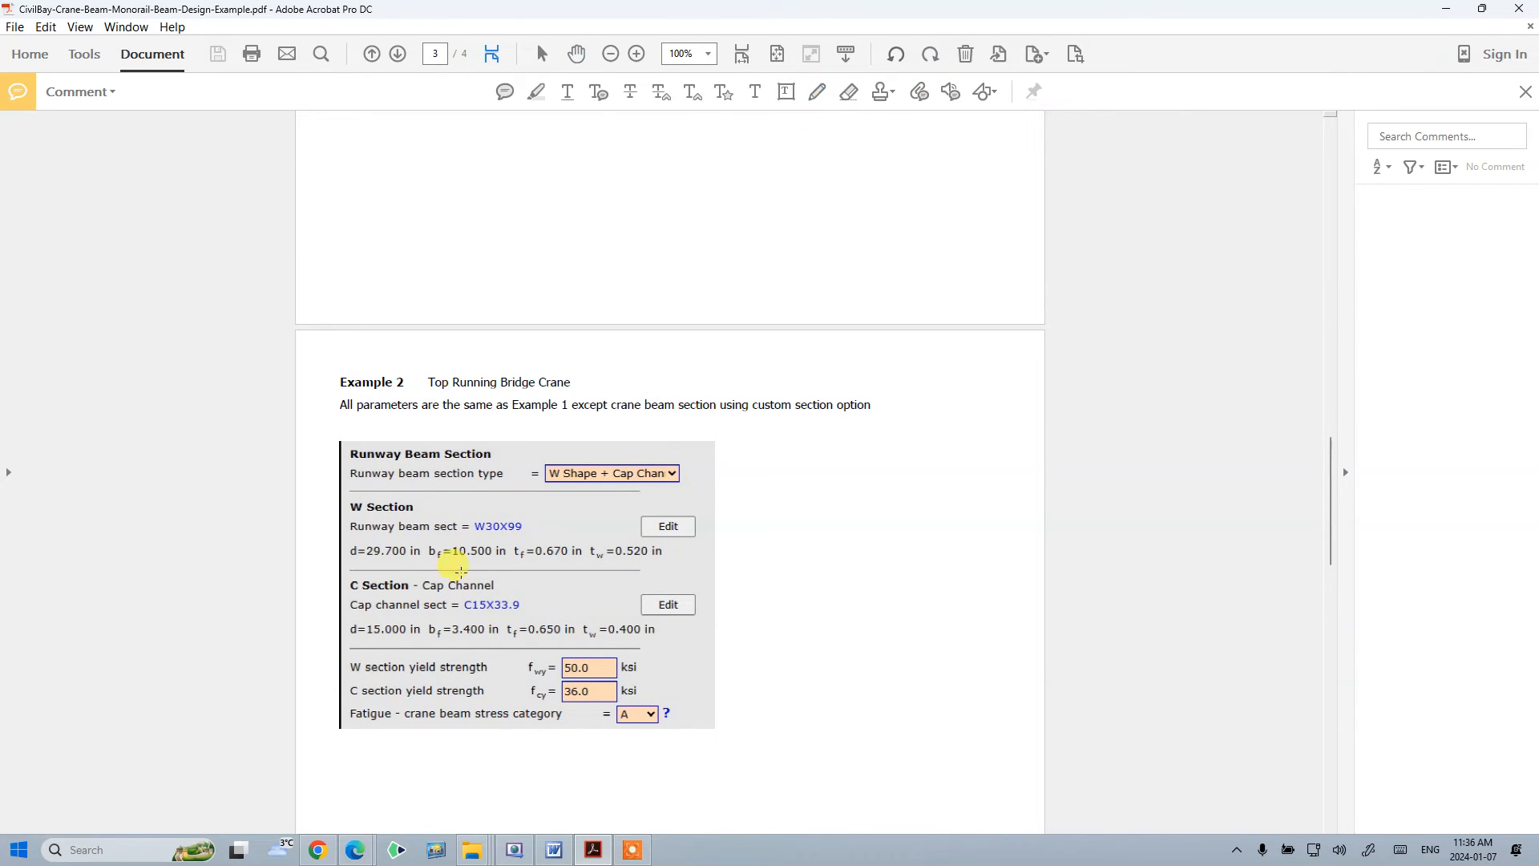
{"action": "left_click_drag", "start_coordinate": [338, 635], "coordinate": [393, 637]}
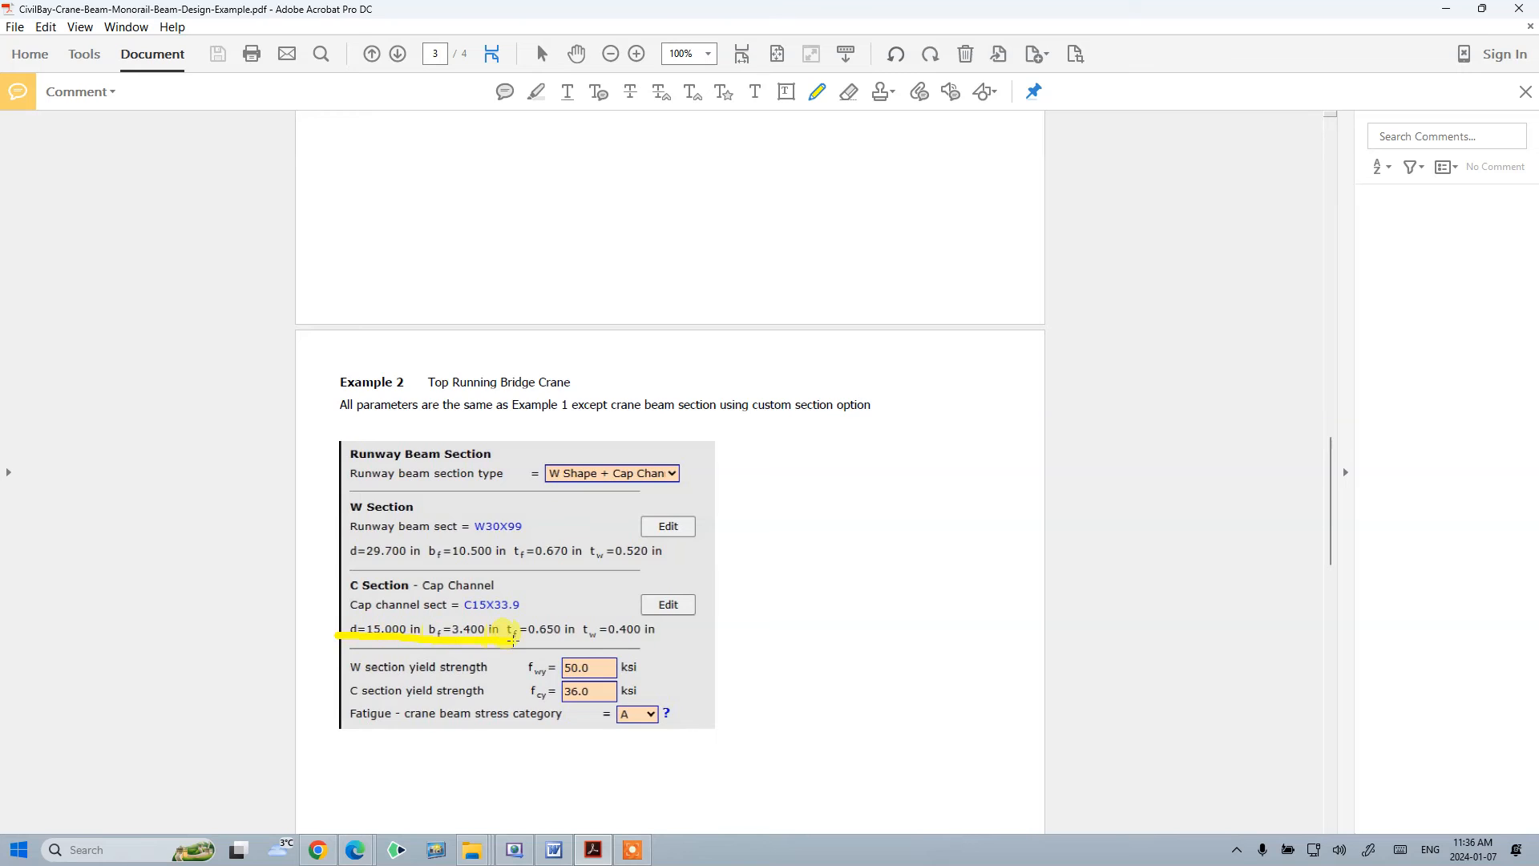
{"action": "left_click_drag", "start_coordinate": [334, 560], "coordinate": [368, 561]}
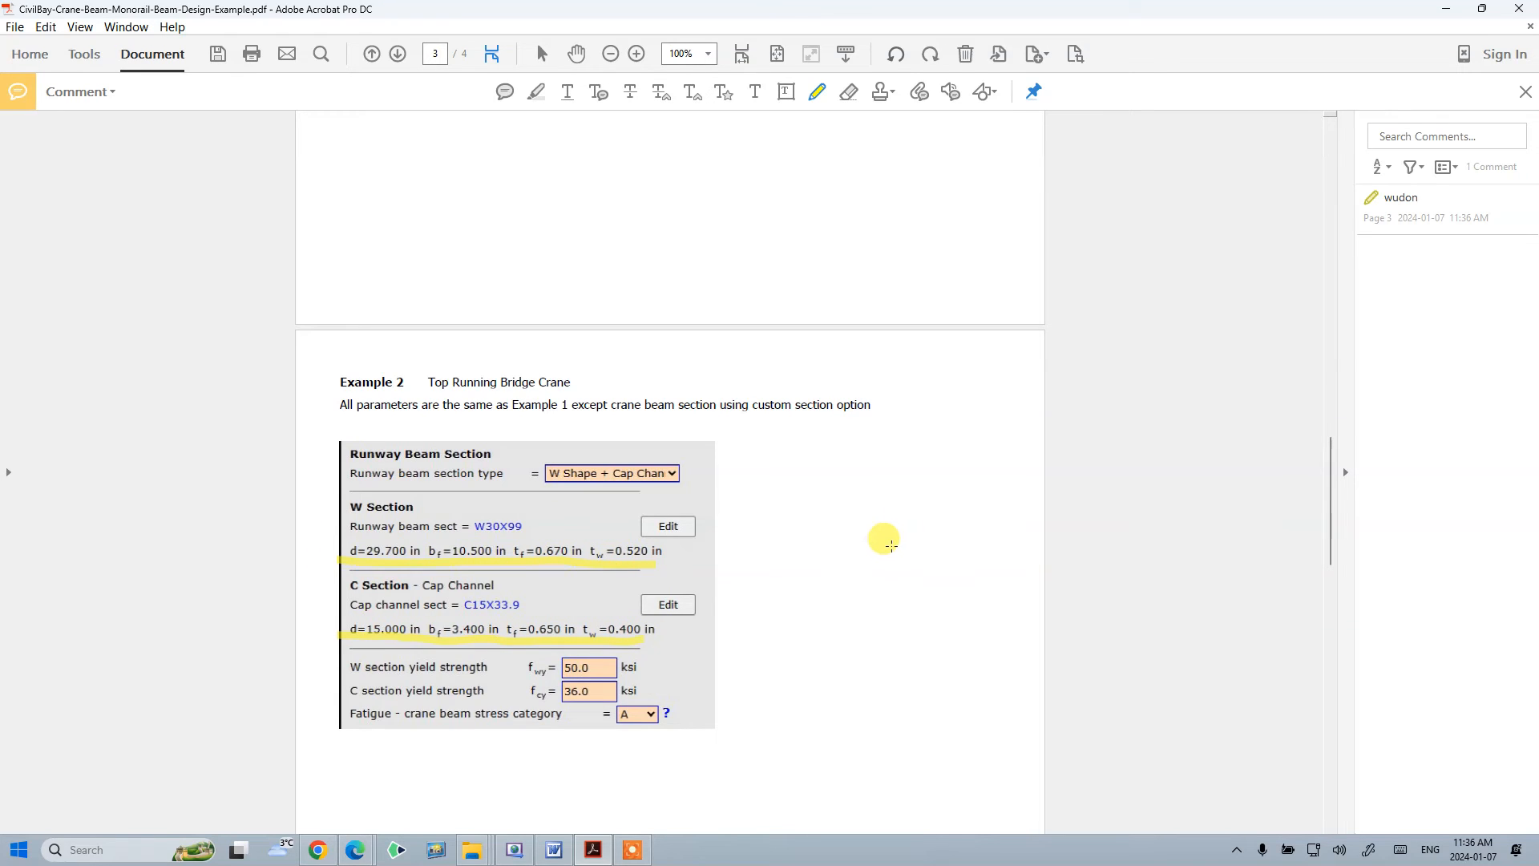
{"action": "scroll", "coordinate": [720, 328], "scroll_direction": "up", "scroll_amount": 20}
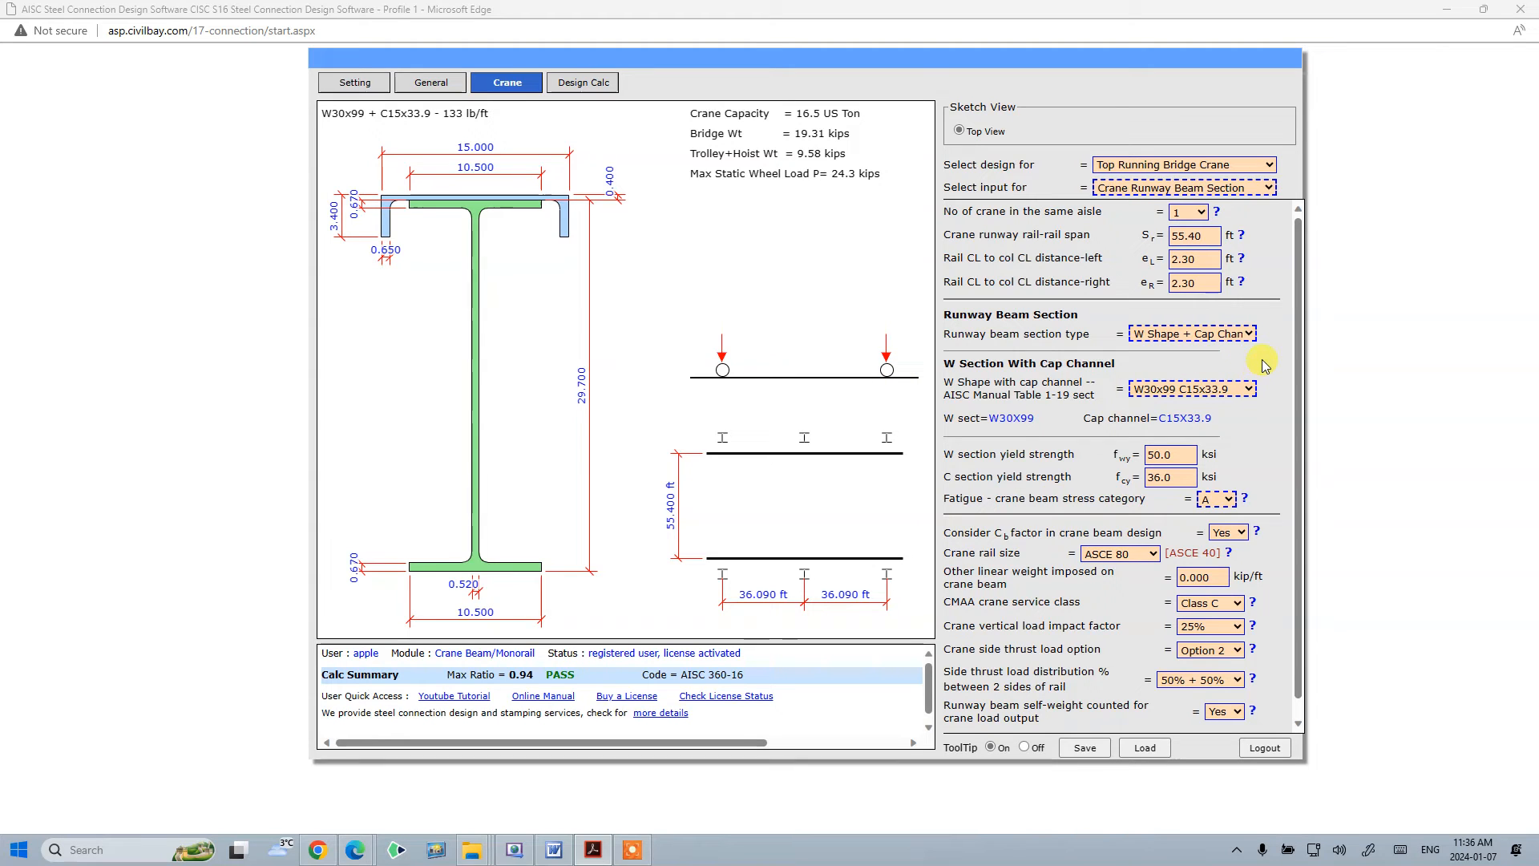
- Set the runway beam section type to Custom Shape - Wide Flange with Cap Channel
{"action": "left_click", "coordinate": [1245, 335]}
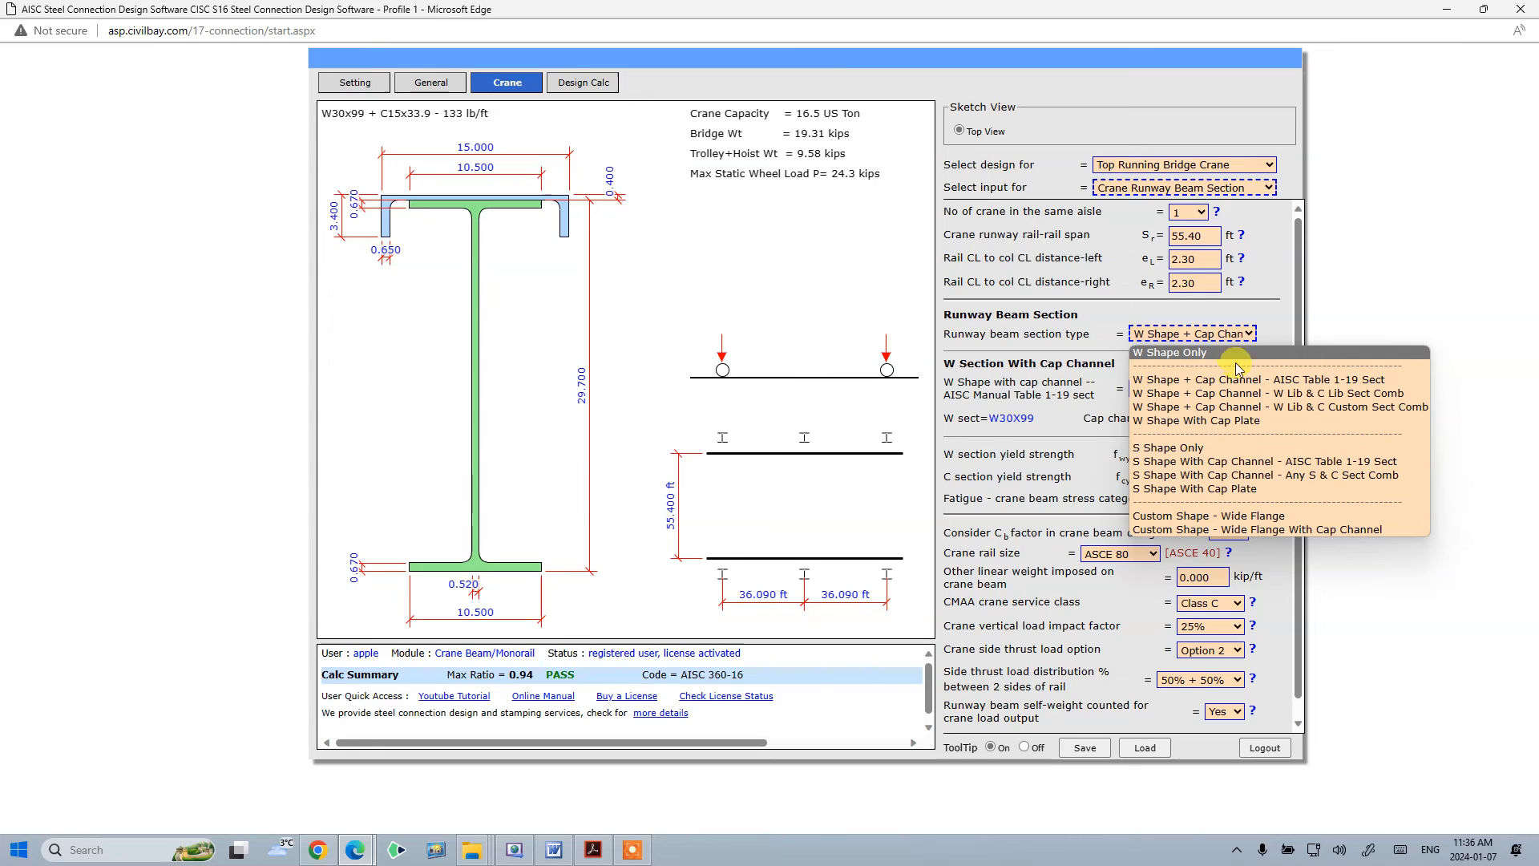
{"action": "left_click", "coordinate": [1296, 530]}
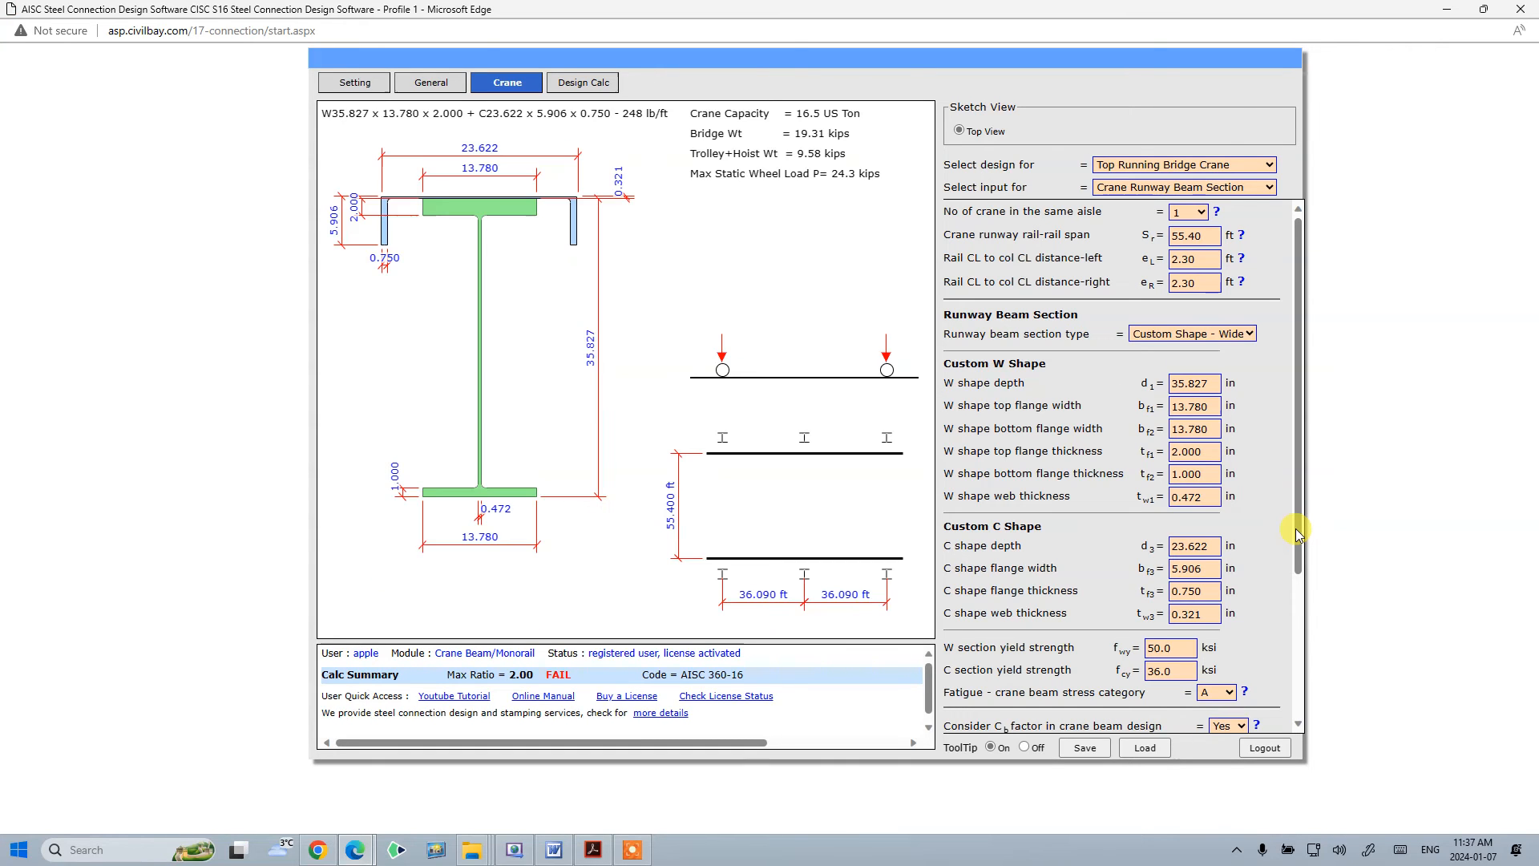
- Move the example PDF window beside the design page and scroll it for reference
{"action": "left_click_drag", "start_coordinate": [1538, 56], "coordinate": [856, 68]}
{"action": "left_click", "coordinate": [1200, 70]}
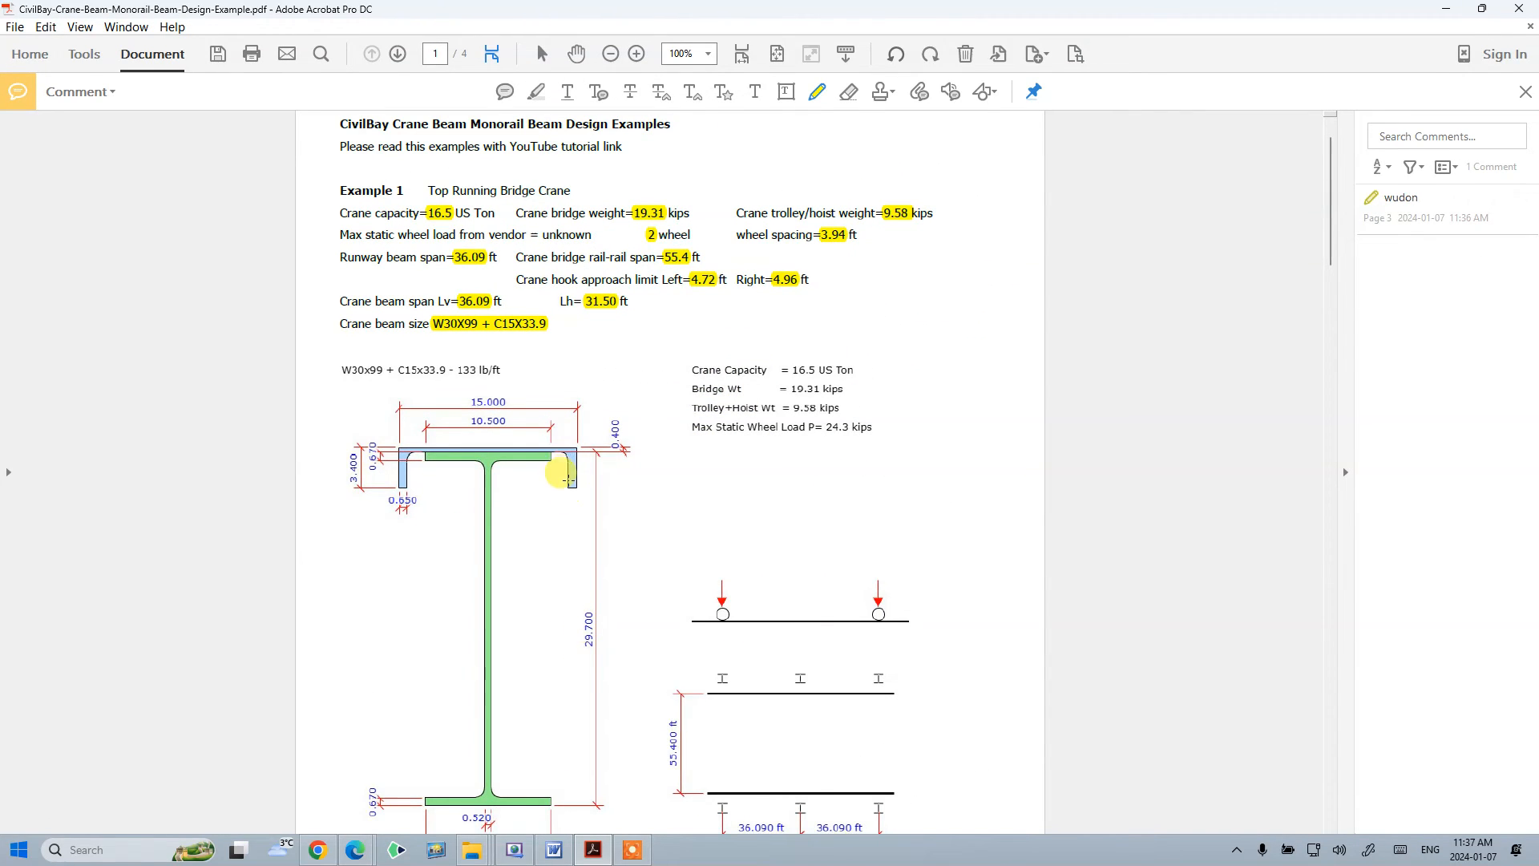
{"action": "scroll", "coordinate": [425, 540], "scroll_direction": "down", "scroll_amount": 1}
{"action": "scroll", "coordinate": [425, 540], "scroll_direction": "down", "scroll_amount": 20}
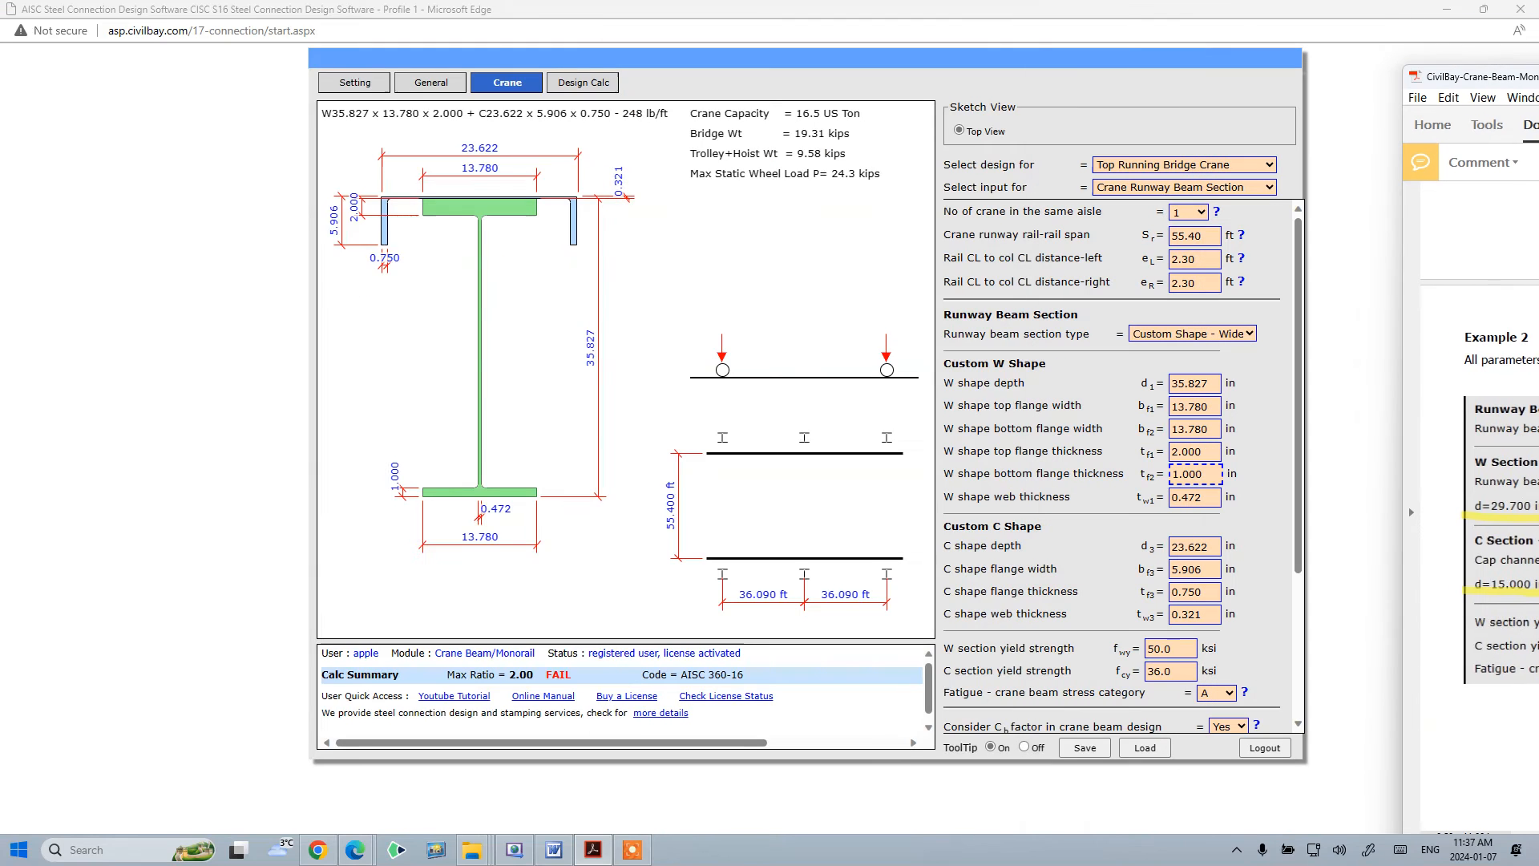
- Set the custom W shape depth to 29.7 in
{"action": "left_click", "coordinate": [1211, 383]}
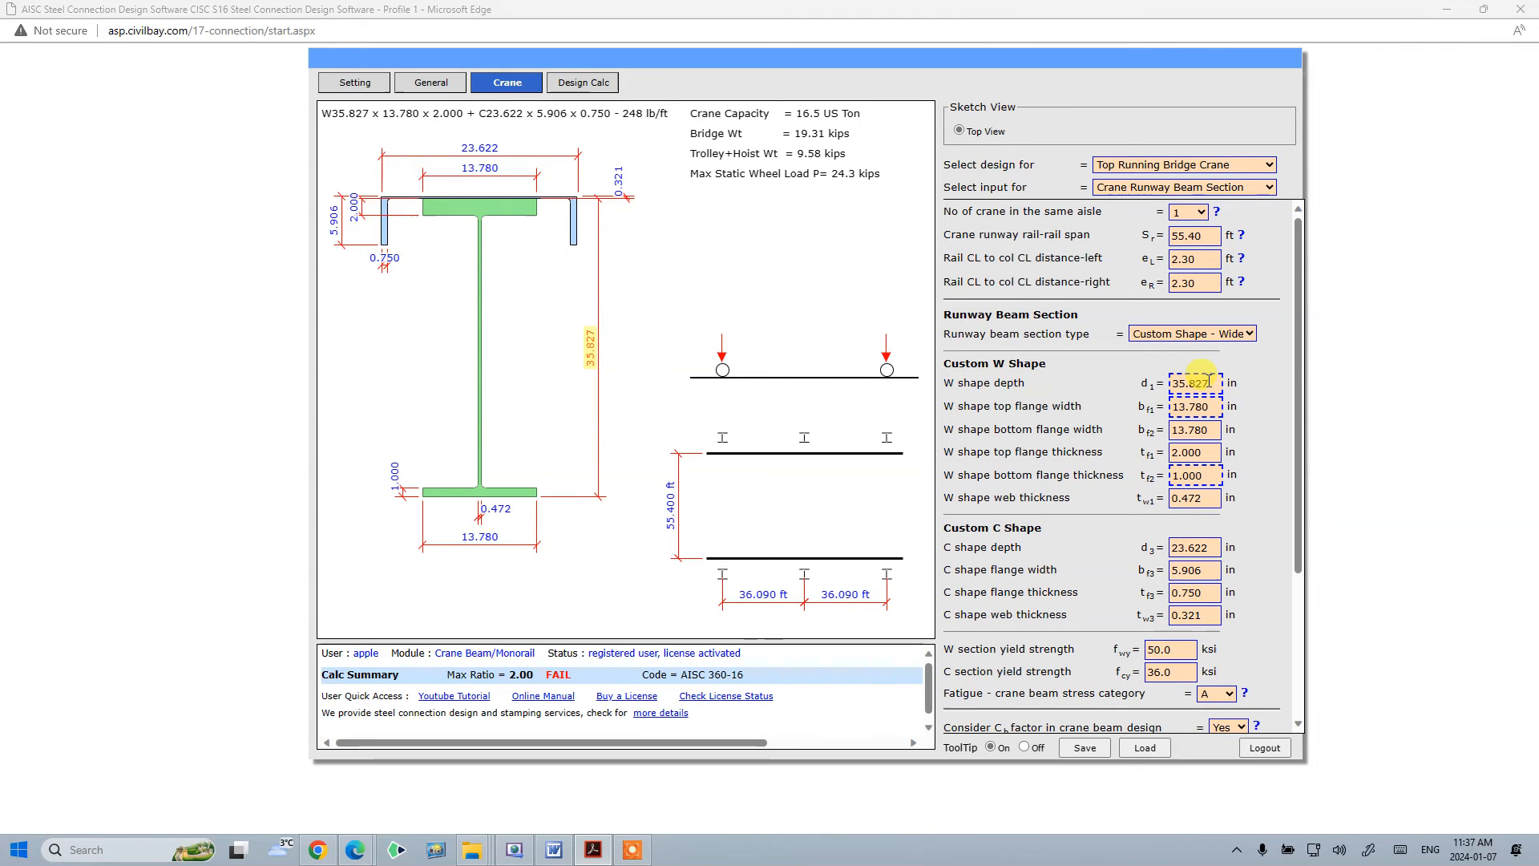
{"action": "left_click_drag", "start_coordinate": [1211, 384], "coordinate": [1134, 385]}
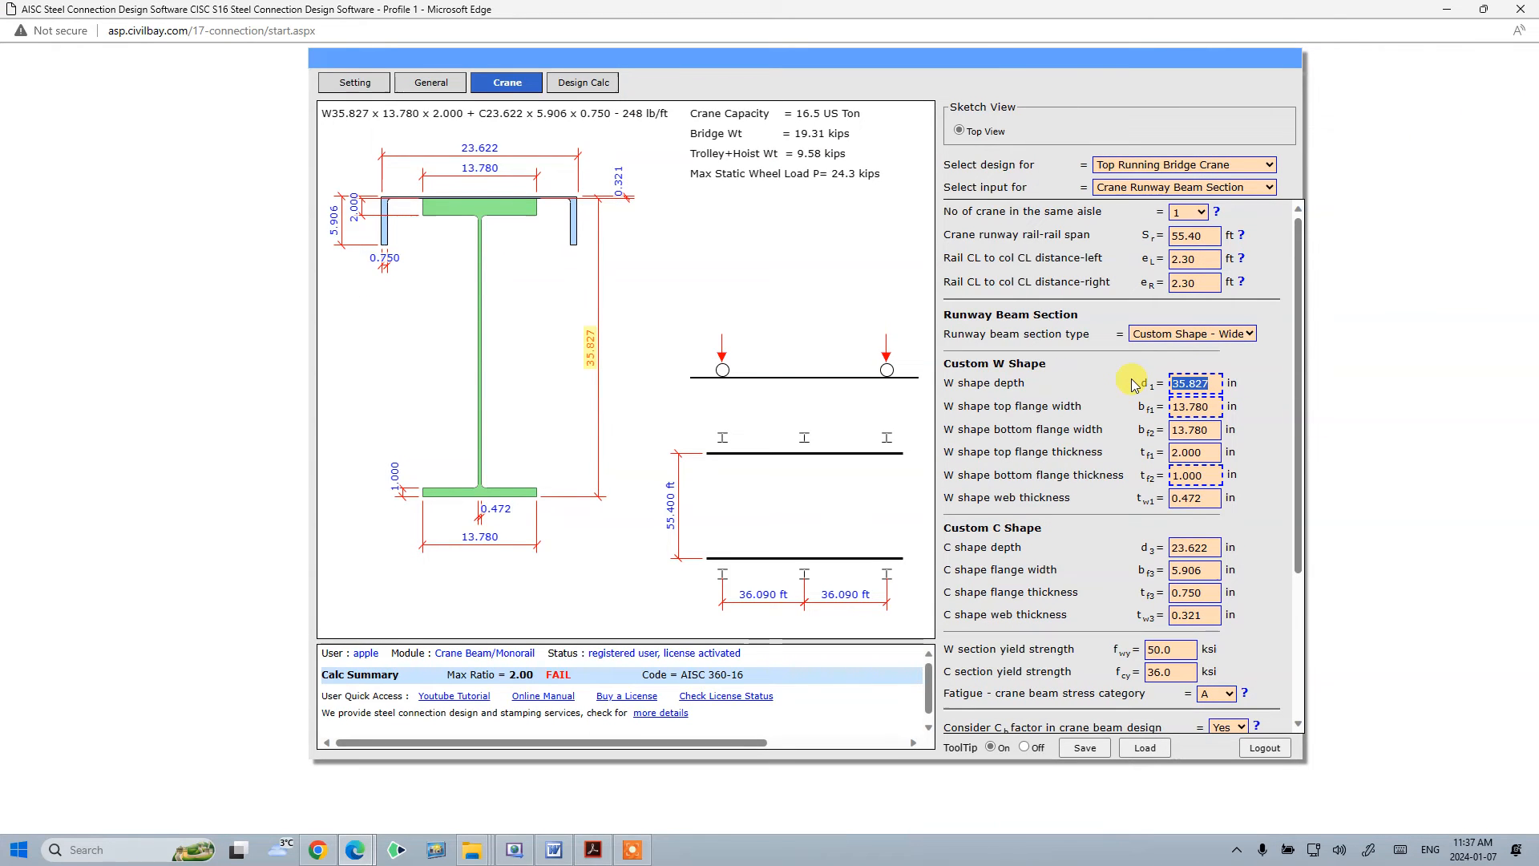
{"action": "type", "text": "29.7"}
{"action": "left_click", "coordinate": [1124, 381]}
- Set the W shape top and bottom flange widths to 10.5 in
{"action": "left_click_drag", "start_coordinate": [1215, 406], "coordinate": [1098, 405]}
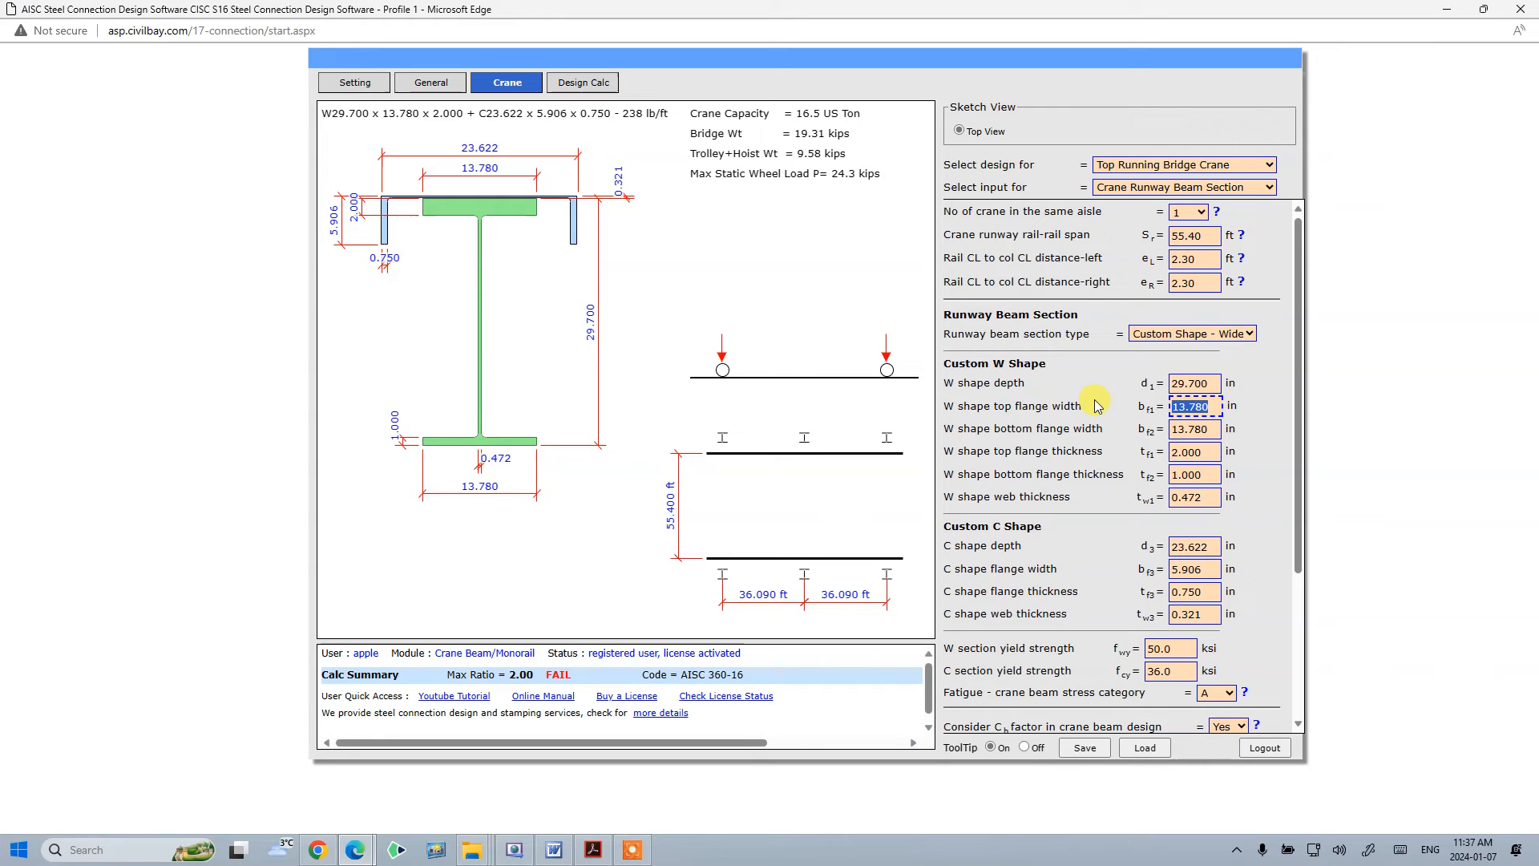
{"action": "type", "text": ".5"}
{"action": "left_click", "coordinate": [1200, 430]}
{"action": "left_click", "coordinate": [1198, 407]}
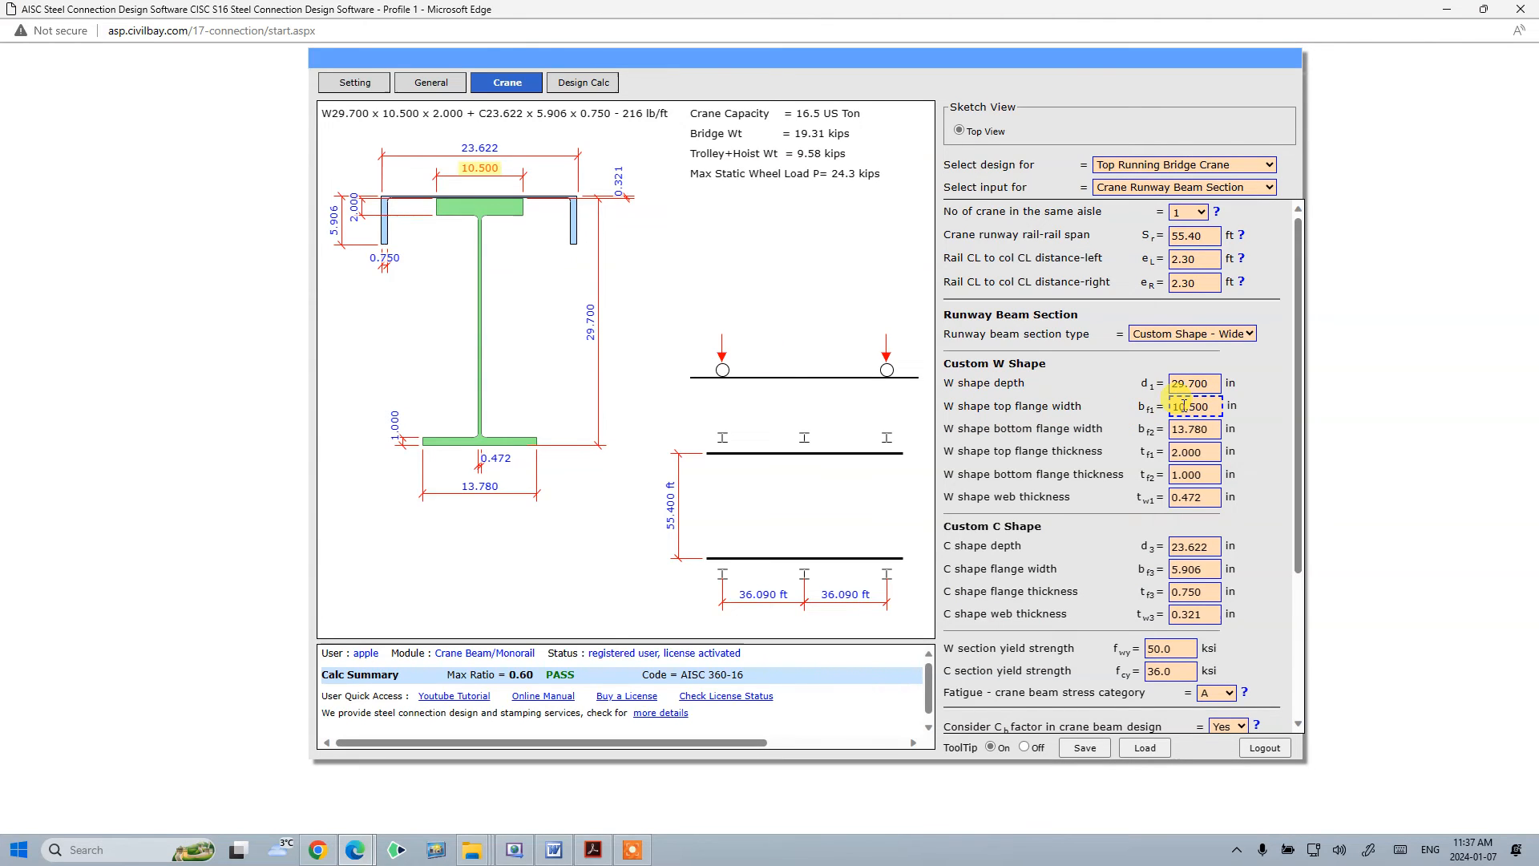
{"action": "key", "text": "Tab"}
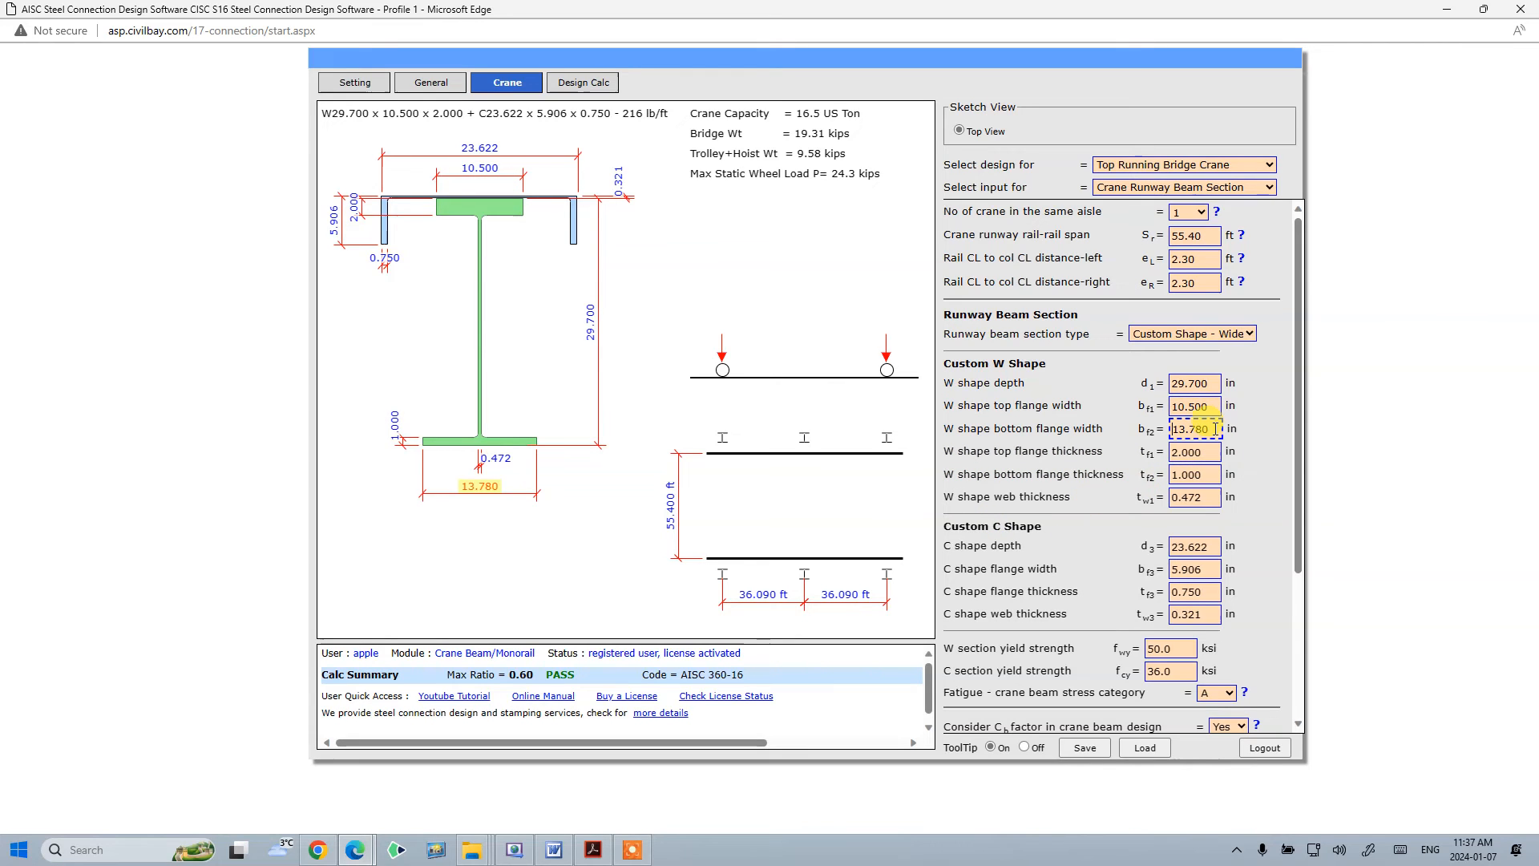
{"action": "type", "text": "10.500"}
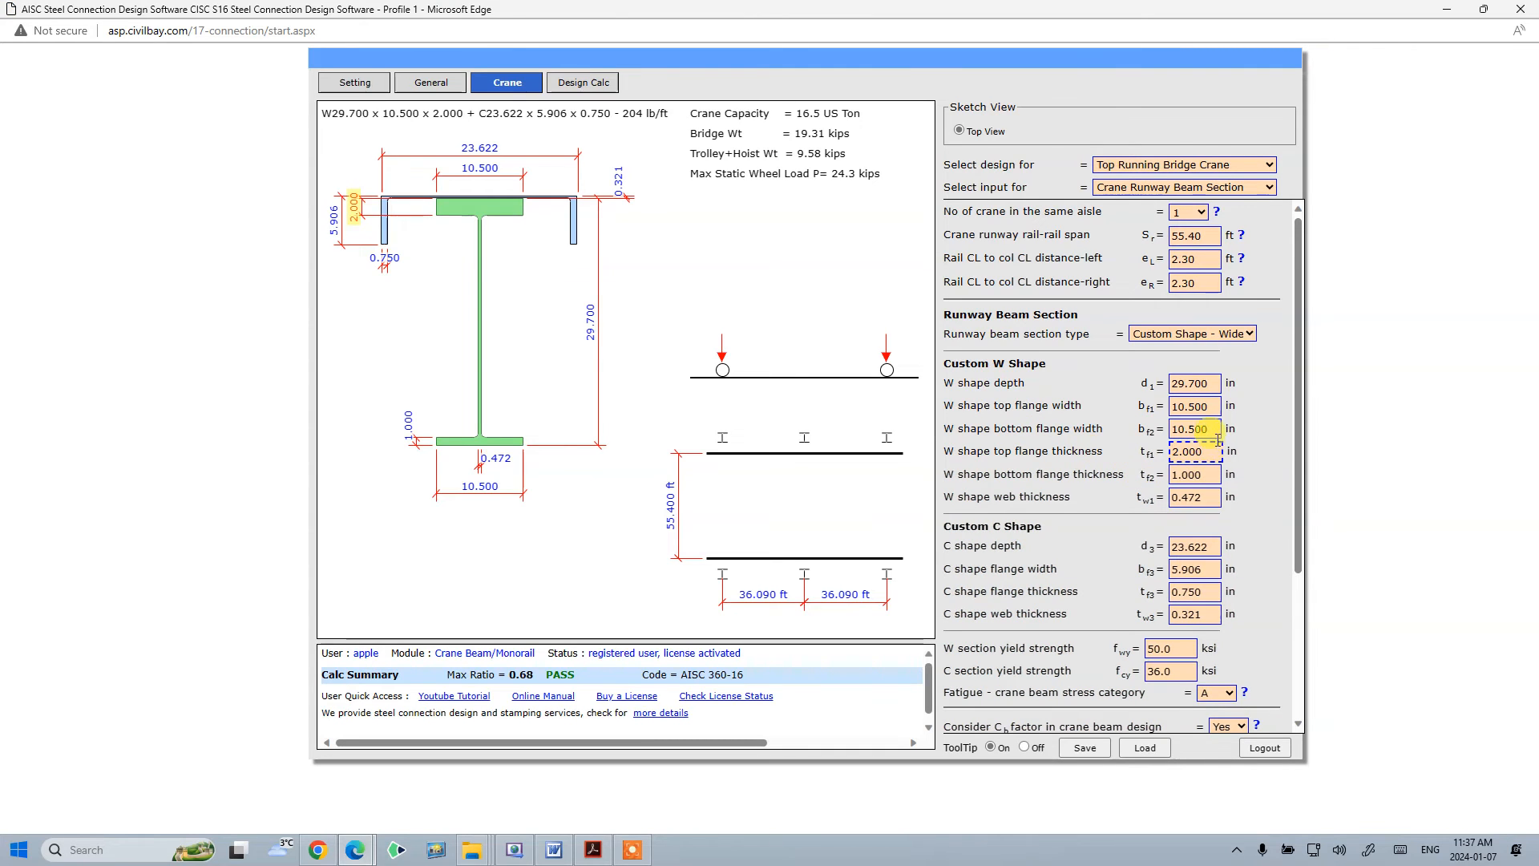
- Set the W shape top and bottom flange thicknesses to 0.67 in
{"action": "left_click", "coordinate": [1214, 452]}
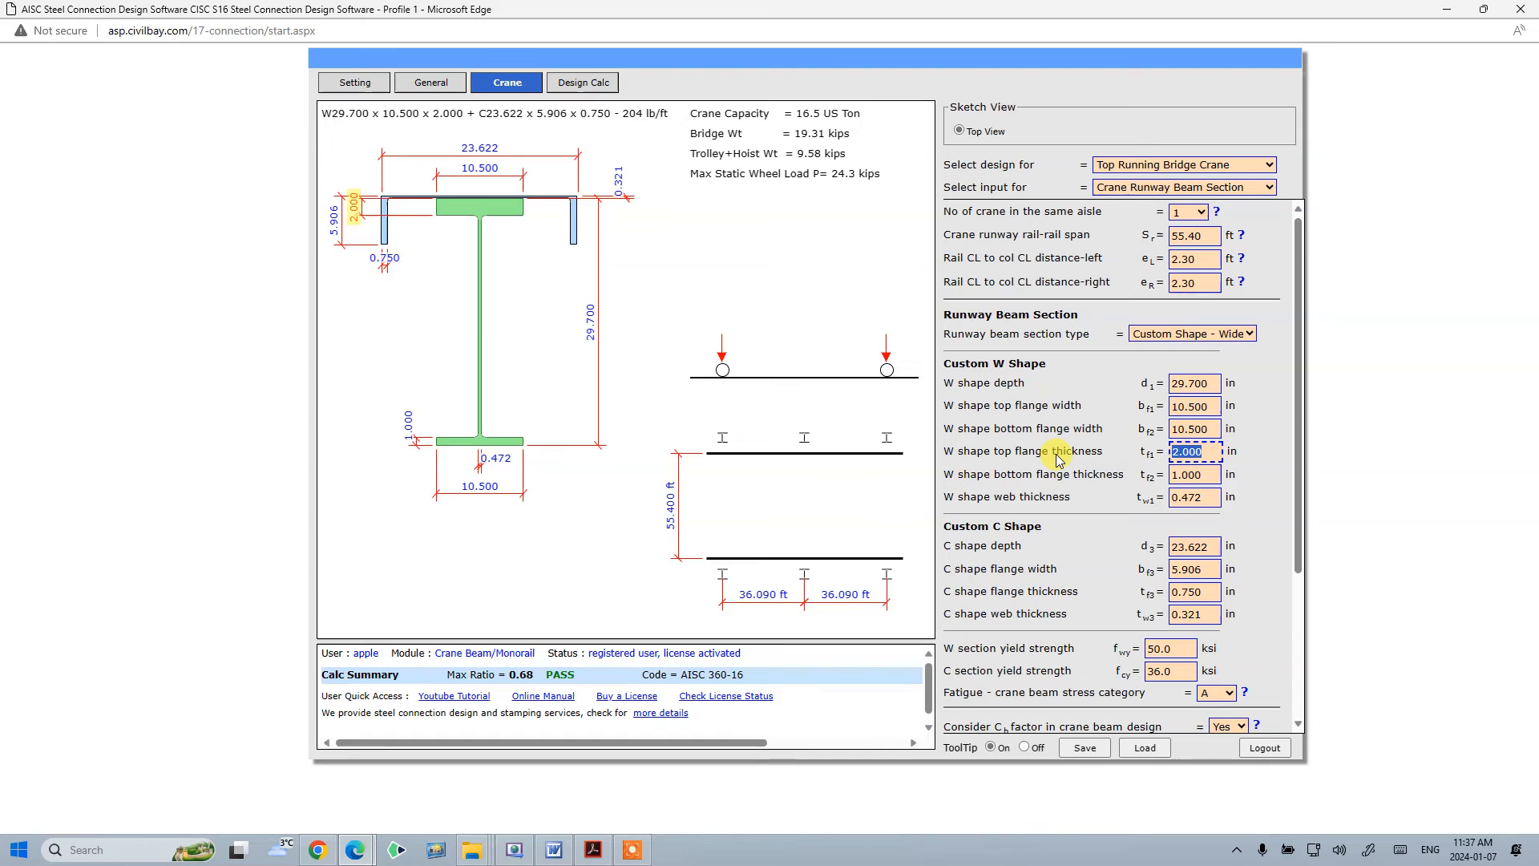
{"action": "type", "text": ".67"}
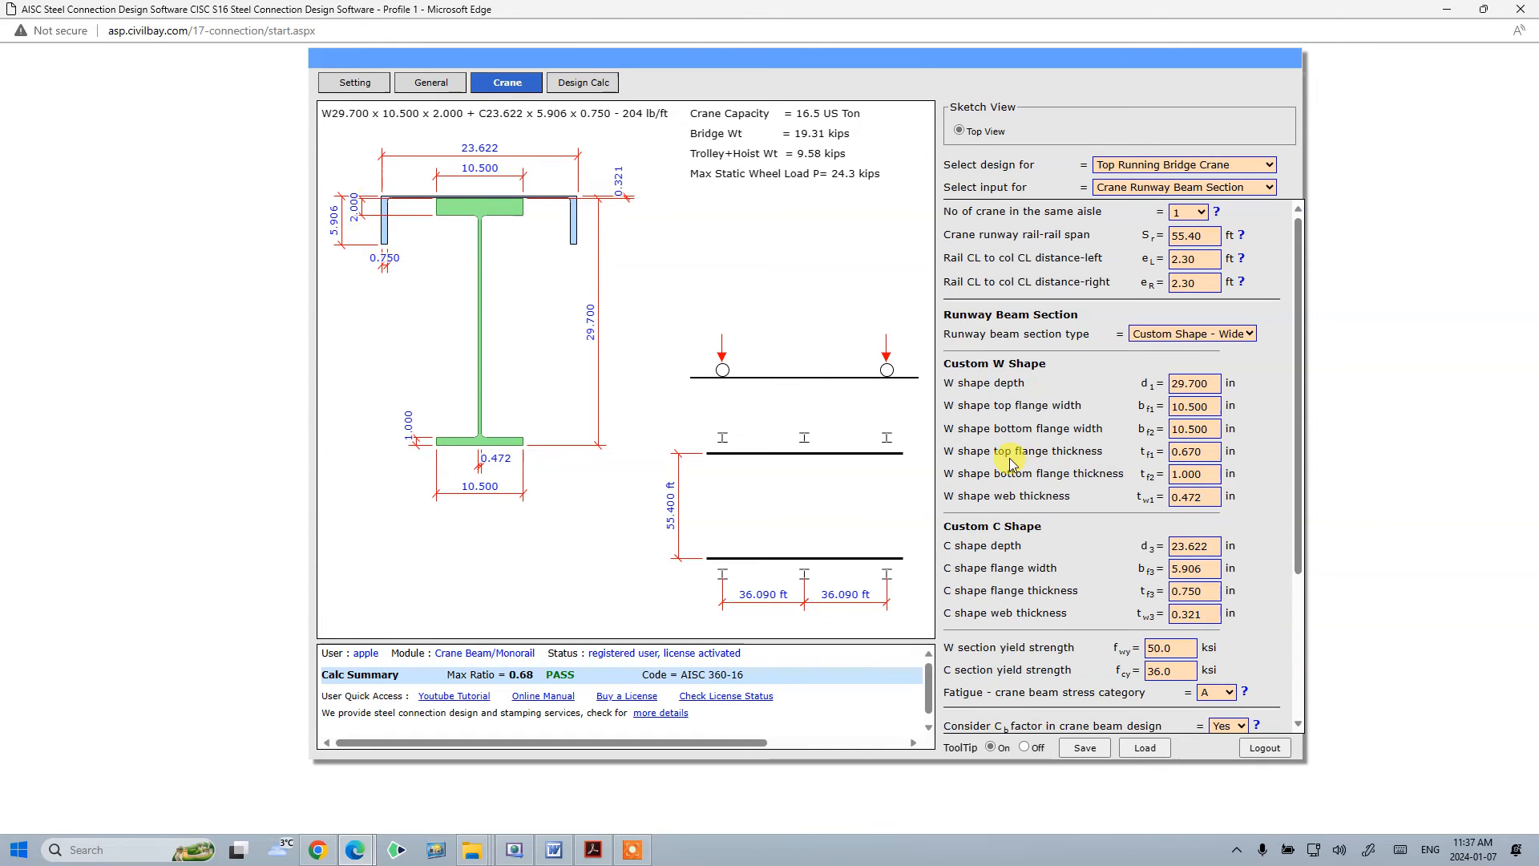
{"action": "left_click", "coordinate": [1215, 475]}
{"action": "left_click_drag", "start_coordinate": [1213, 475], "coordinate": [1094, 479]}
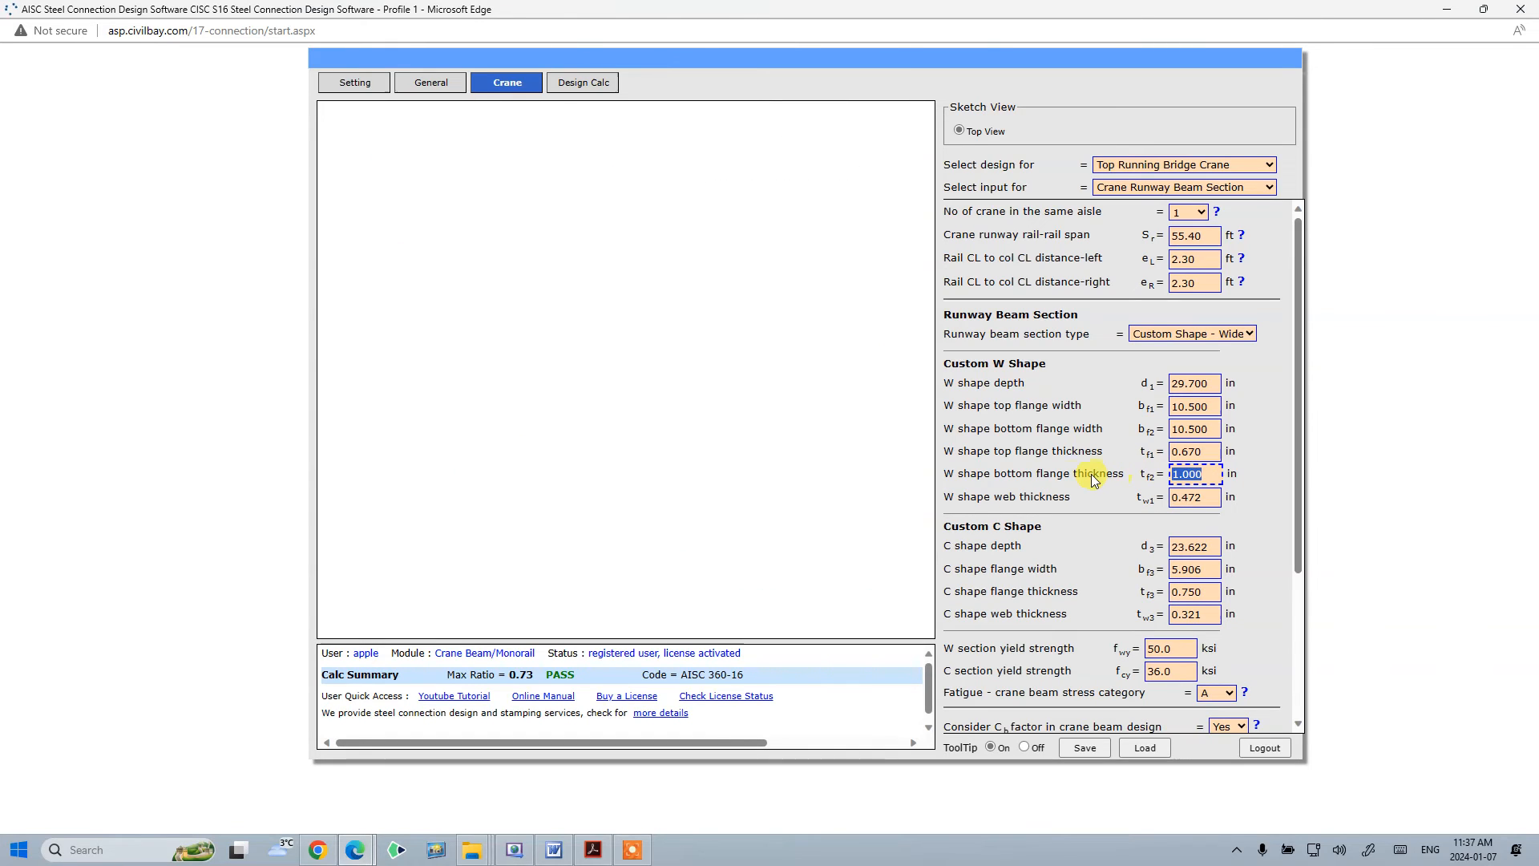
{"action": "type", "text": "0.670"}
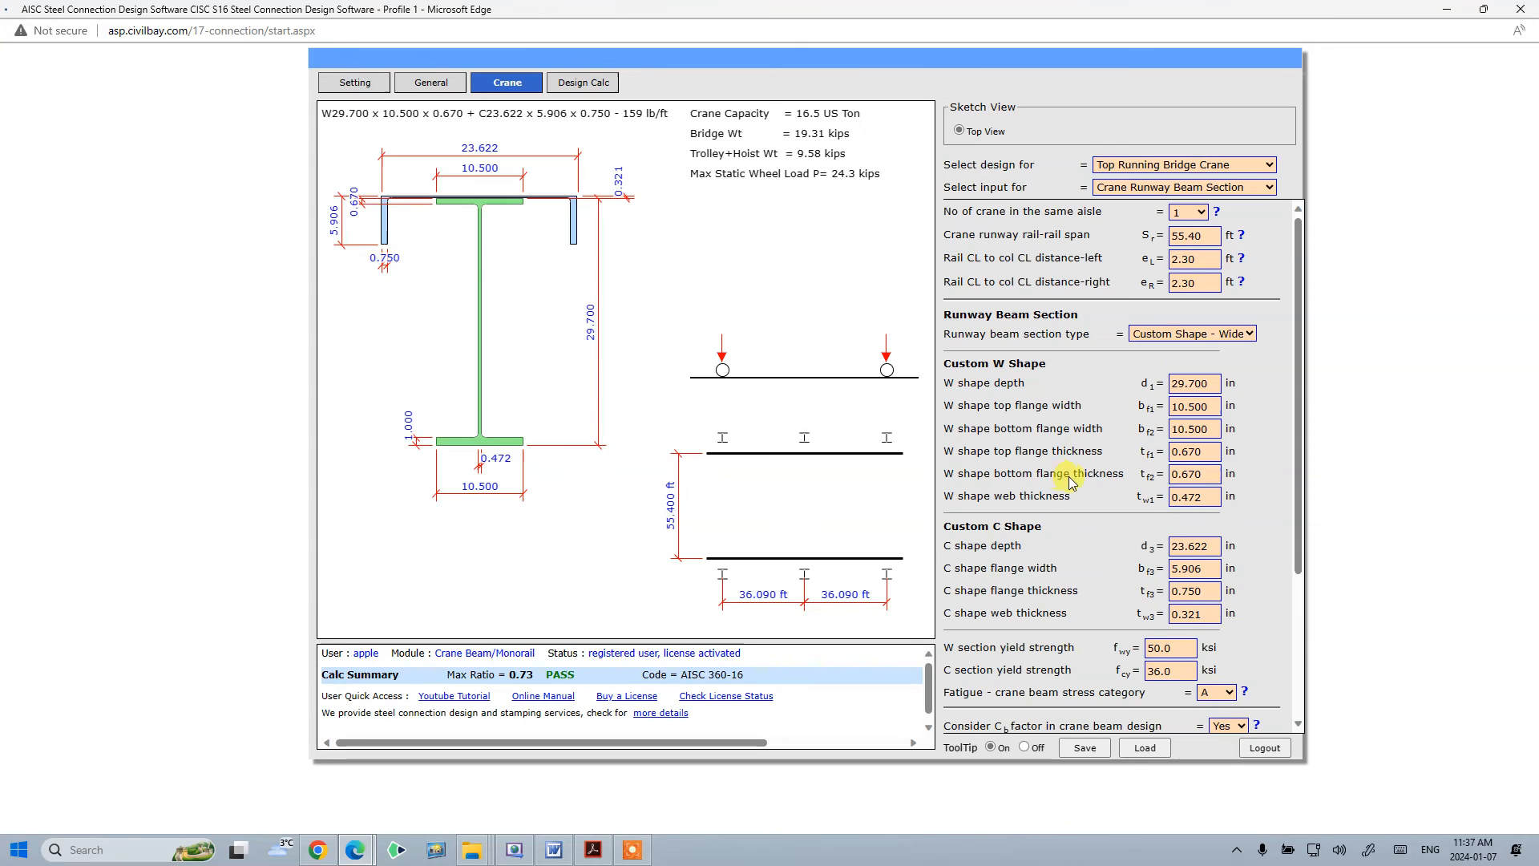
- Set the W shape web thickness to 0.52 in and the C shape depth to 16 in
{"action": "left_click", "coordinate": [1212, 504]}
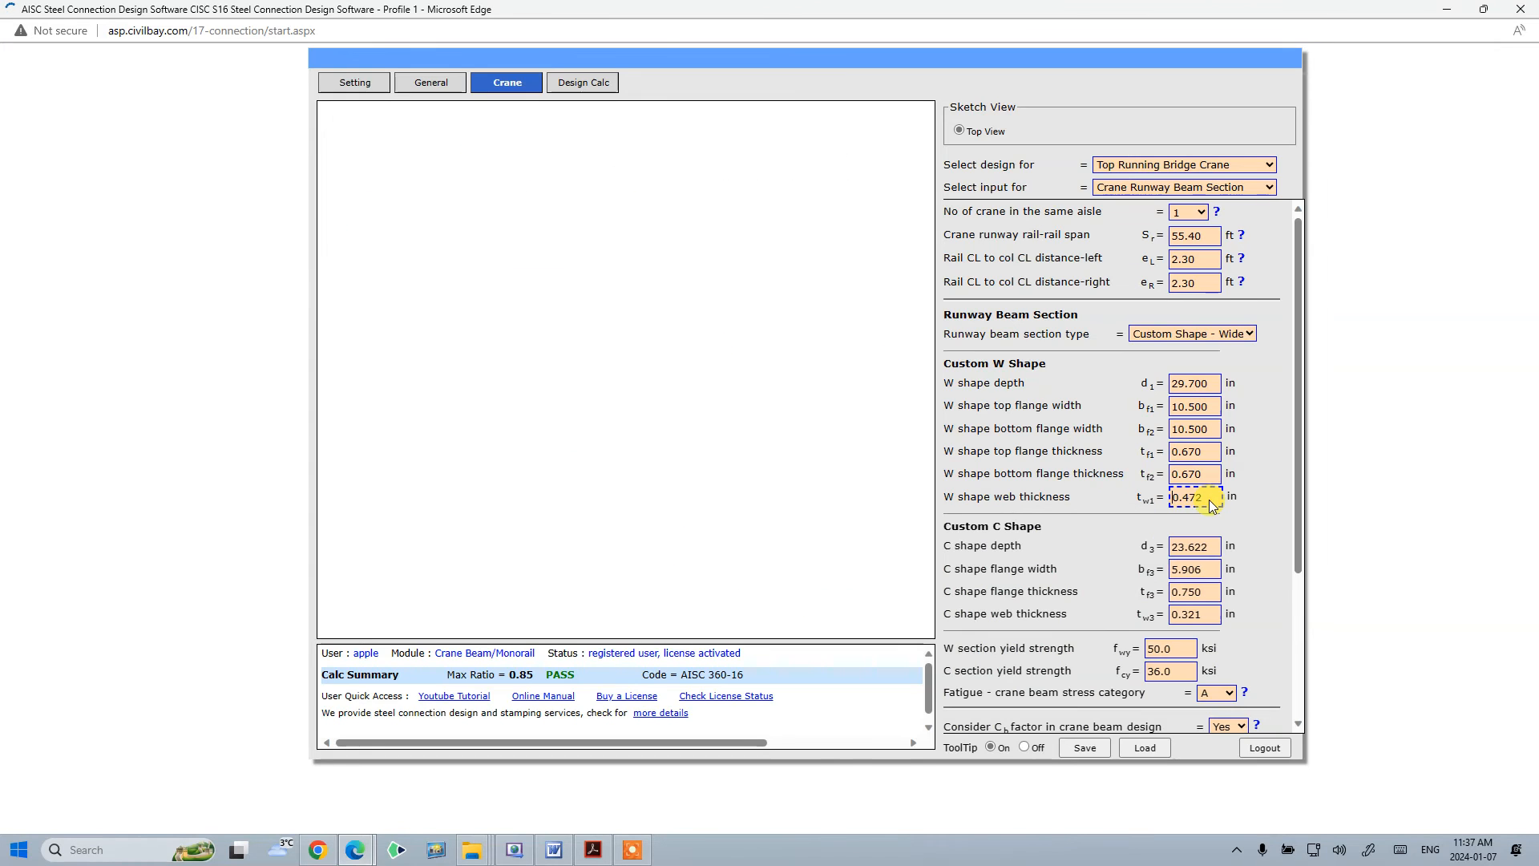
{"action": "type", "text": ".52"}
{"action": "left_click", "coordinate": [1064, 508]}
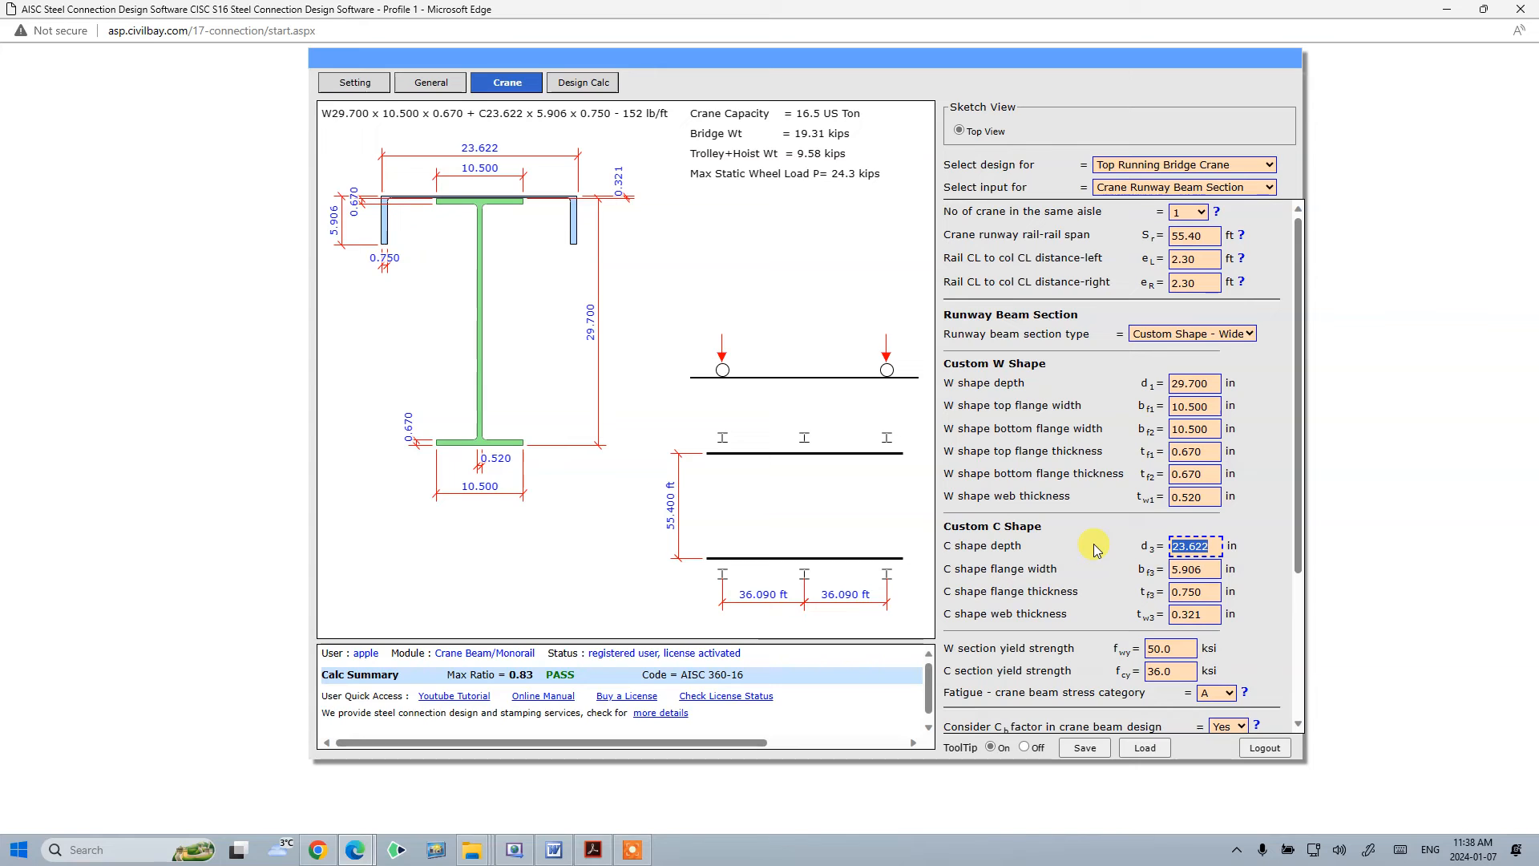
{"action": "type", "text": "6"}
- Set the C shape flange width to 3.4 in, flange thickness to 0.65 in, and web thickness to 0.4 in
{"action": "left_click", "coordinate": [1207, 567]}
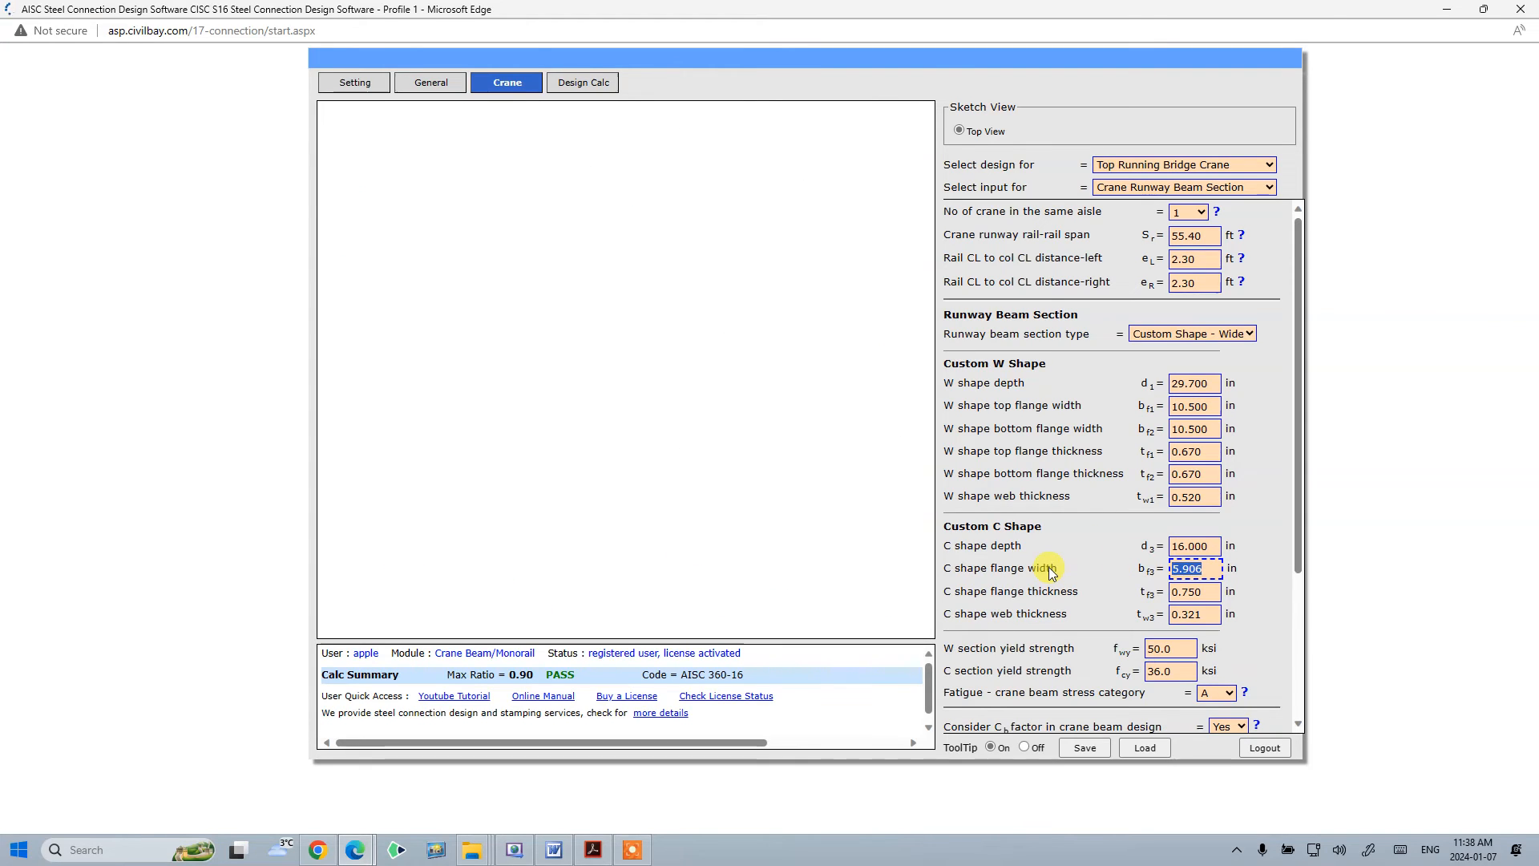
{"action": "type", "text": "3."}
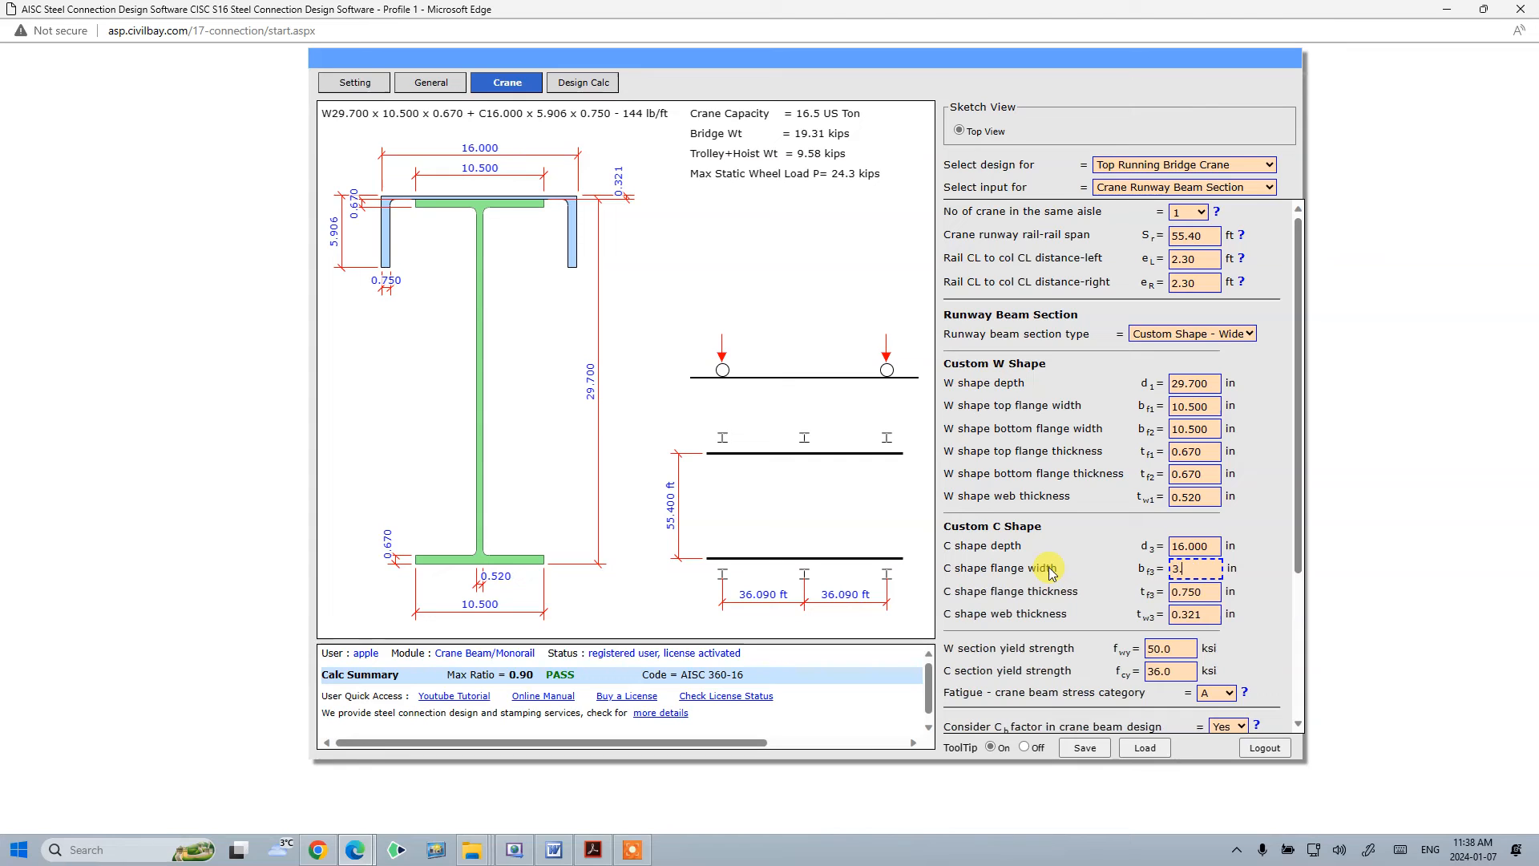
{"action": "type", "text": "400"}
{"action": "left_click", "coordinate": [1216, 597]}
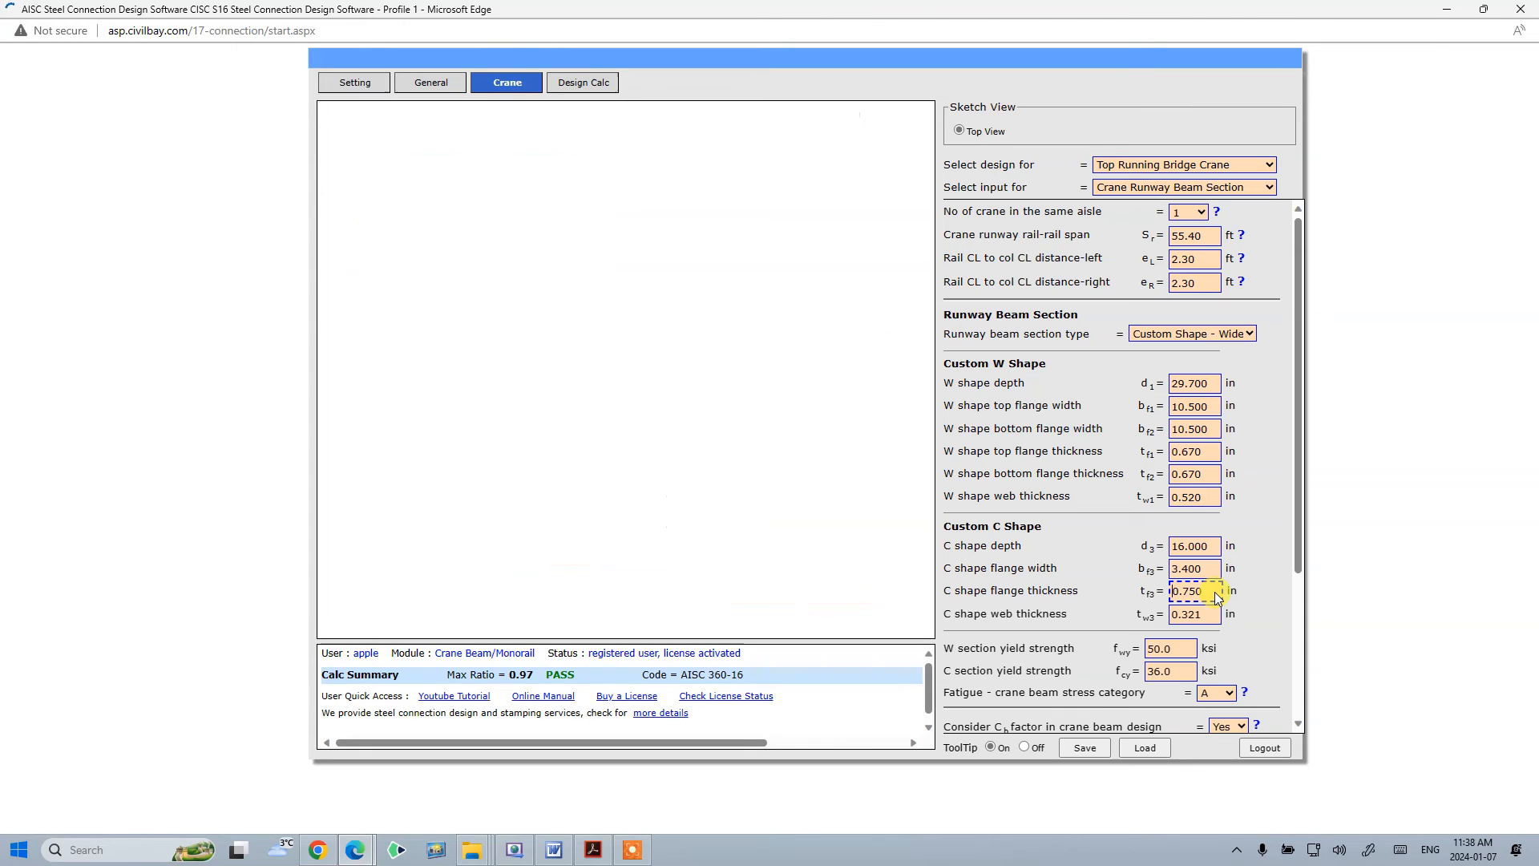
{"action": "double_click", "coordinate": [1214, 591]}
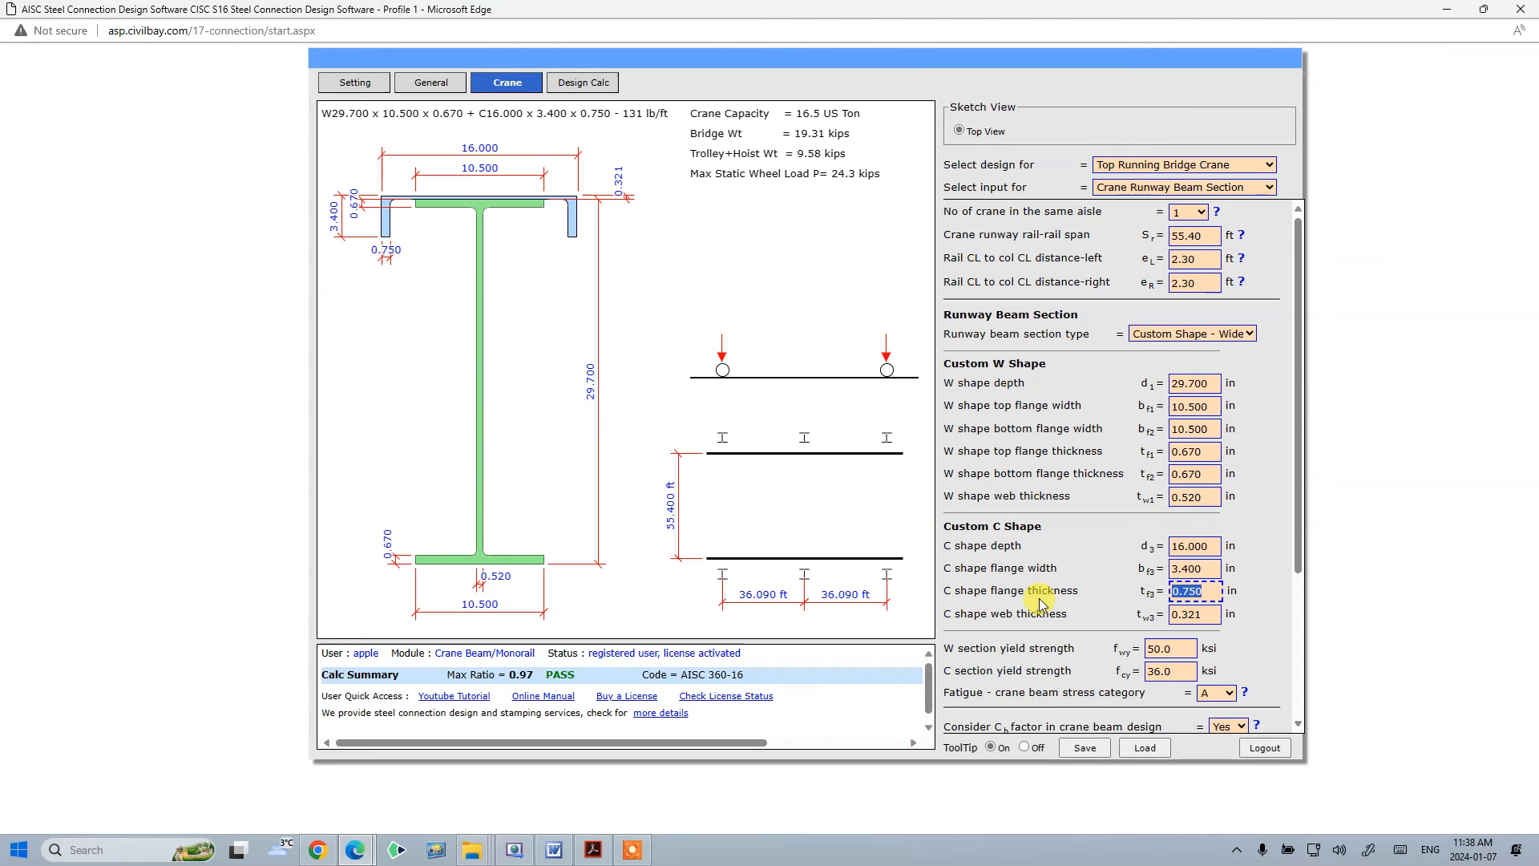
{"action": "type", "text": ".65"}
{"action": "left_click", "coordinate": [1211, 614]}
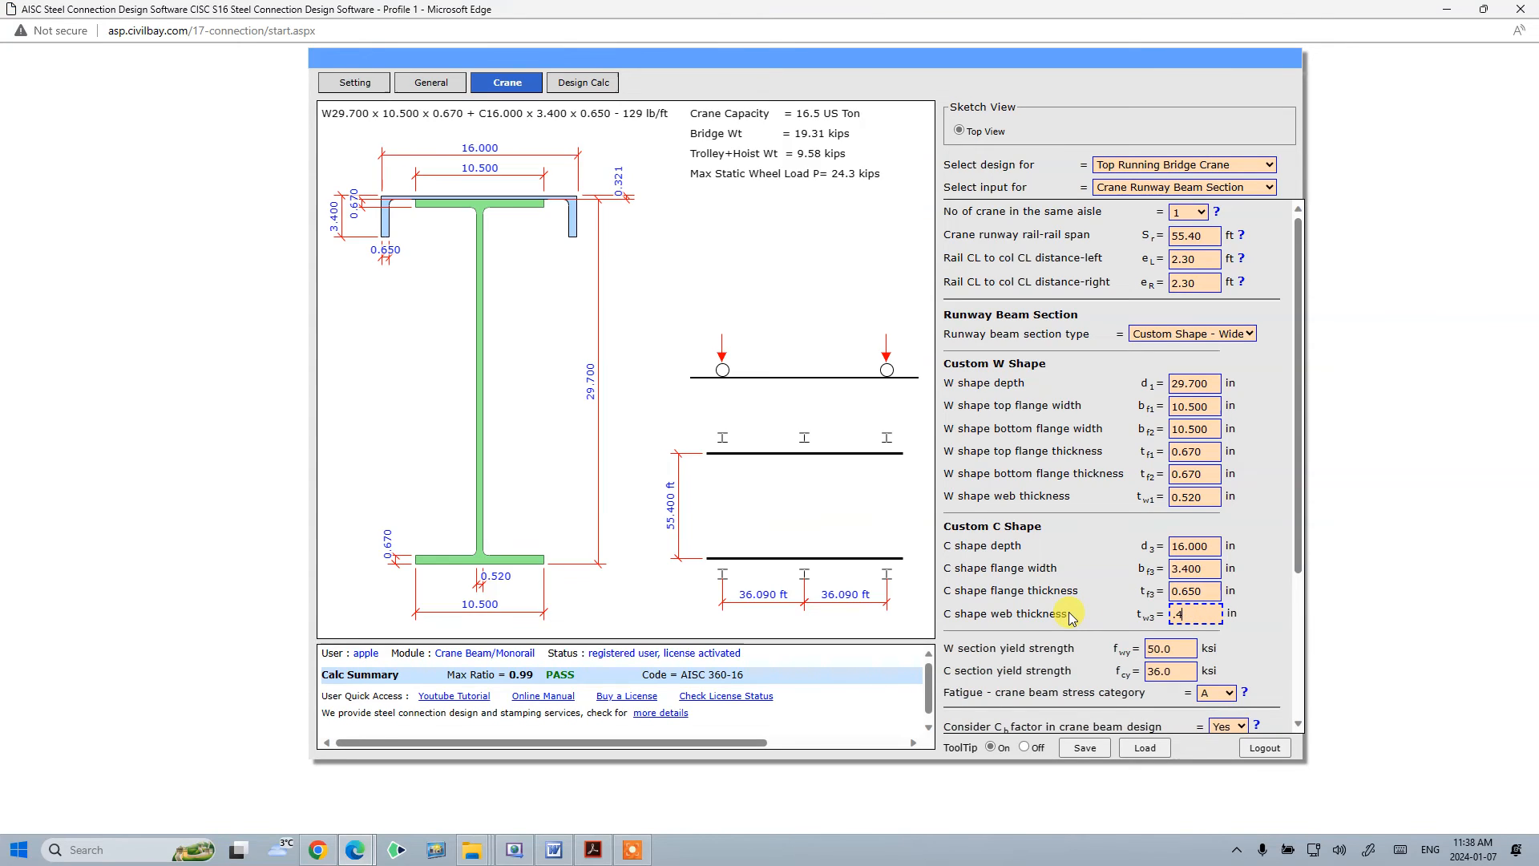
{"action": "type", "text": "0.400"}
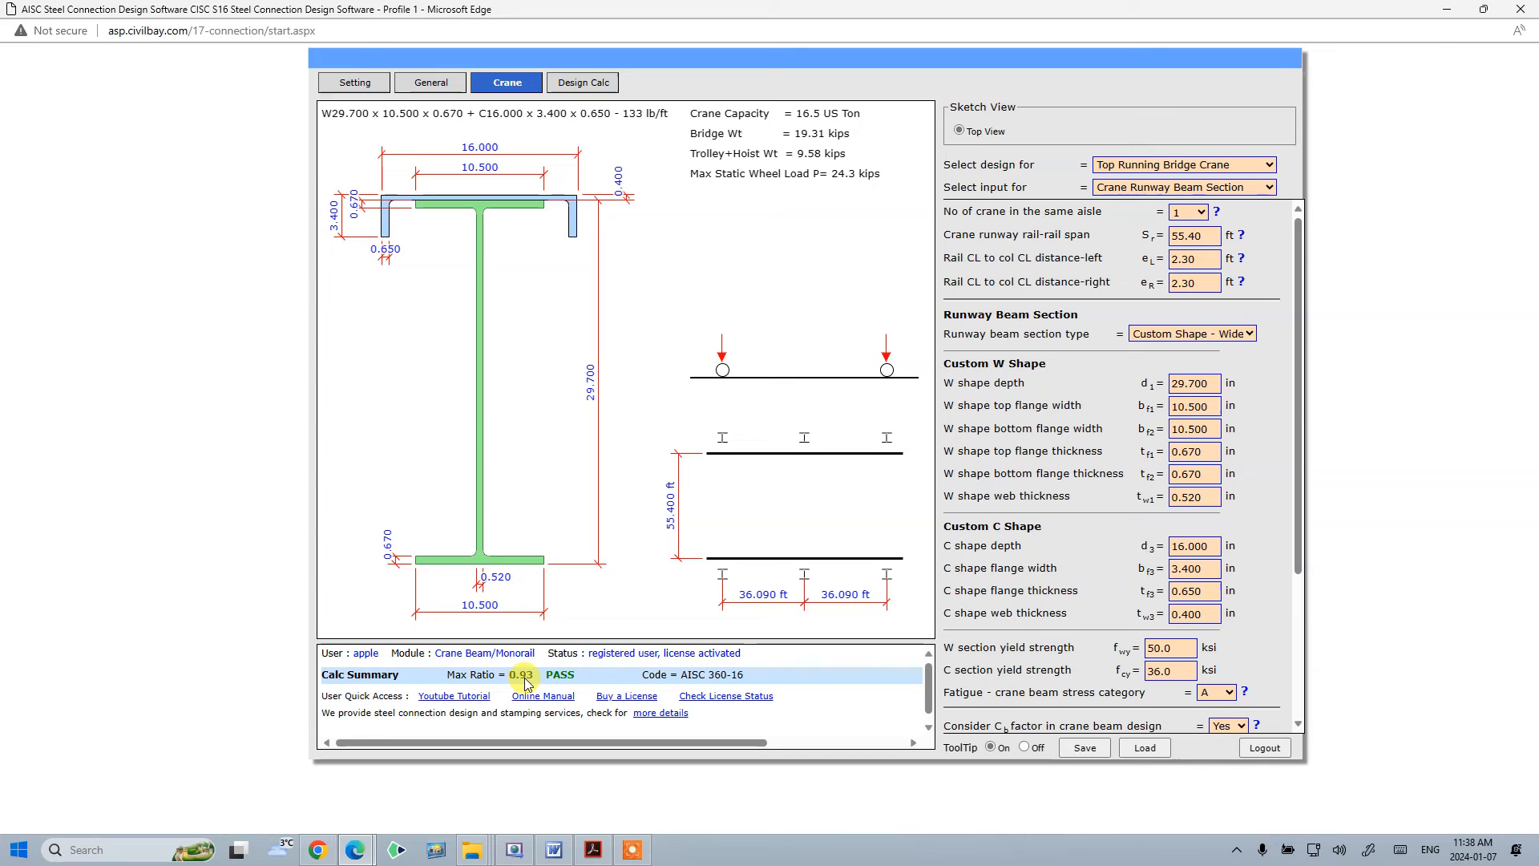
{"action": "left_click", "coordinate": [1183, 646]}
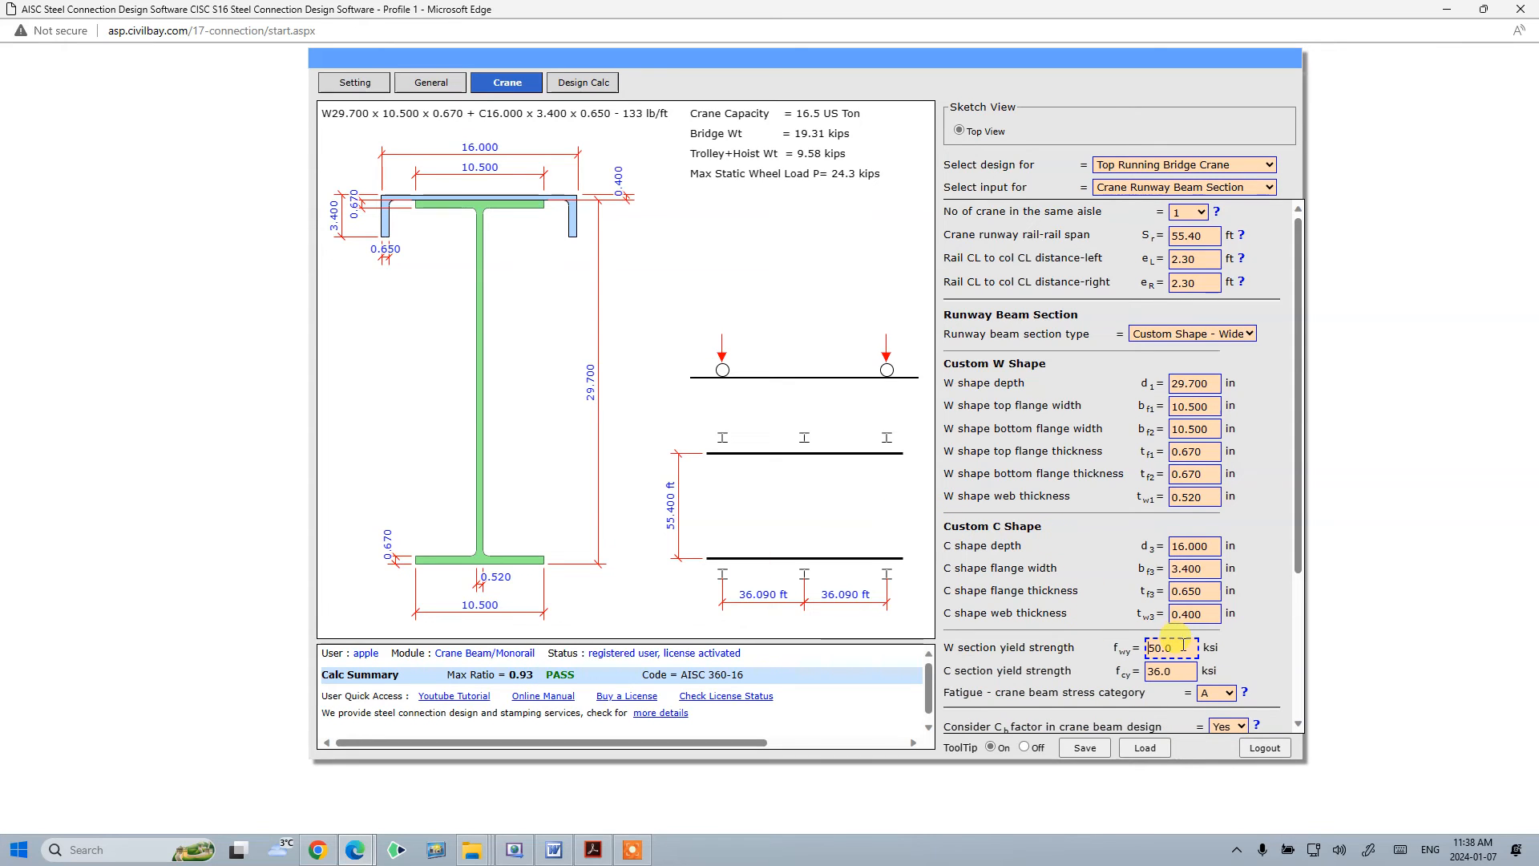
{"action": "scroll", "coordinate": [1244, 618], "scroll_direction": "down", "scroll_amount": 2}
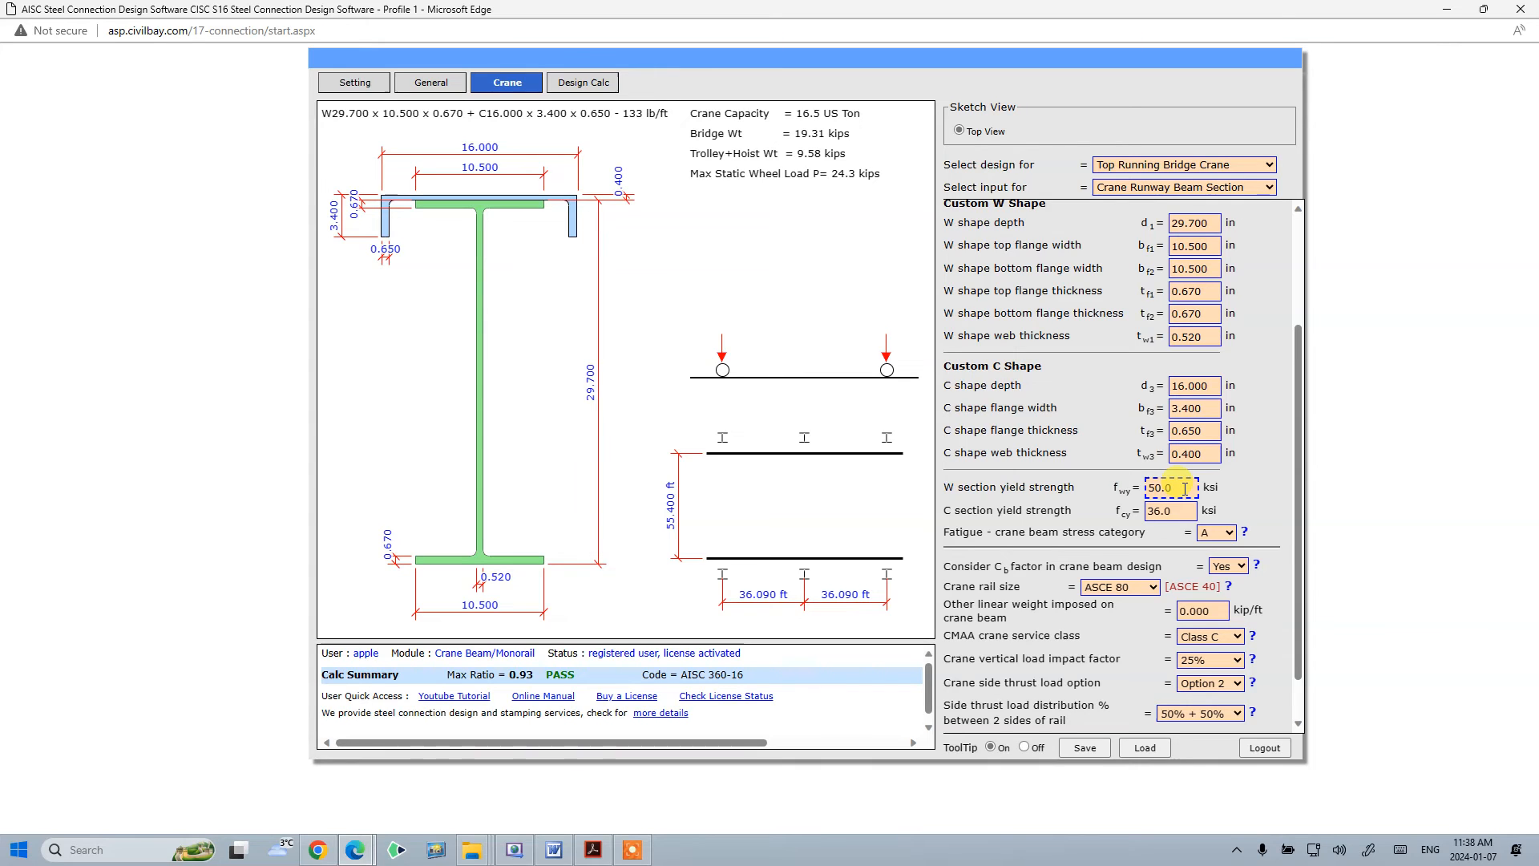
{"action": "key", "text": "Tab"}
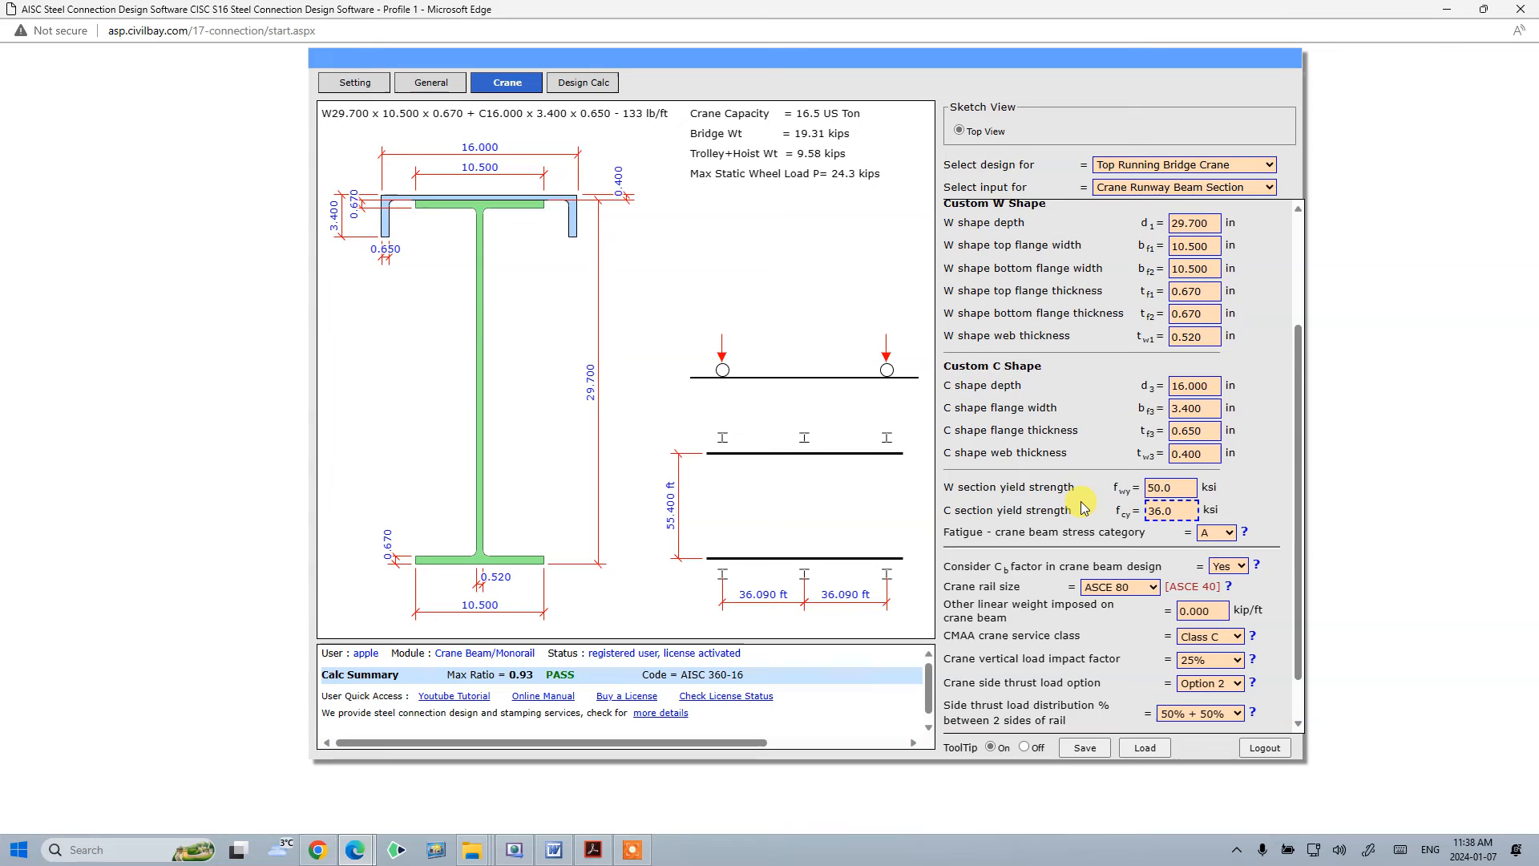
{"action": "left_click", "coordinate": [1172, 487]}
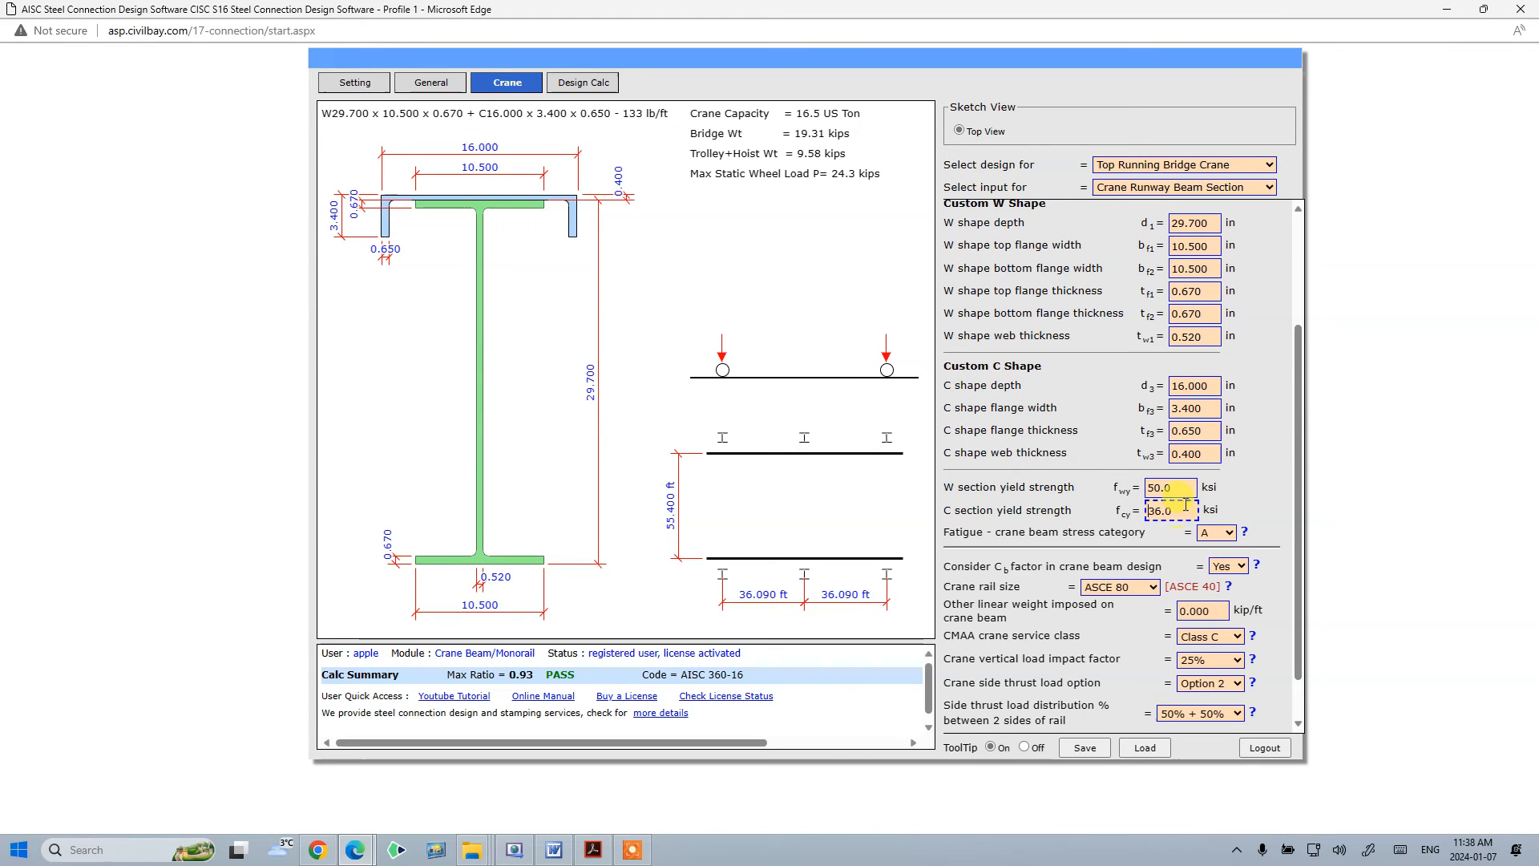
{"action": "left_click", "coordinate": [1236, 492]}
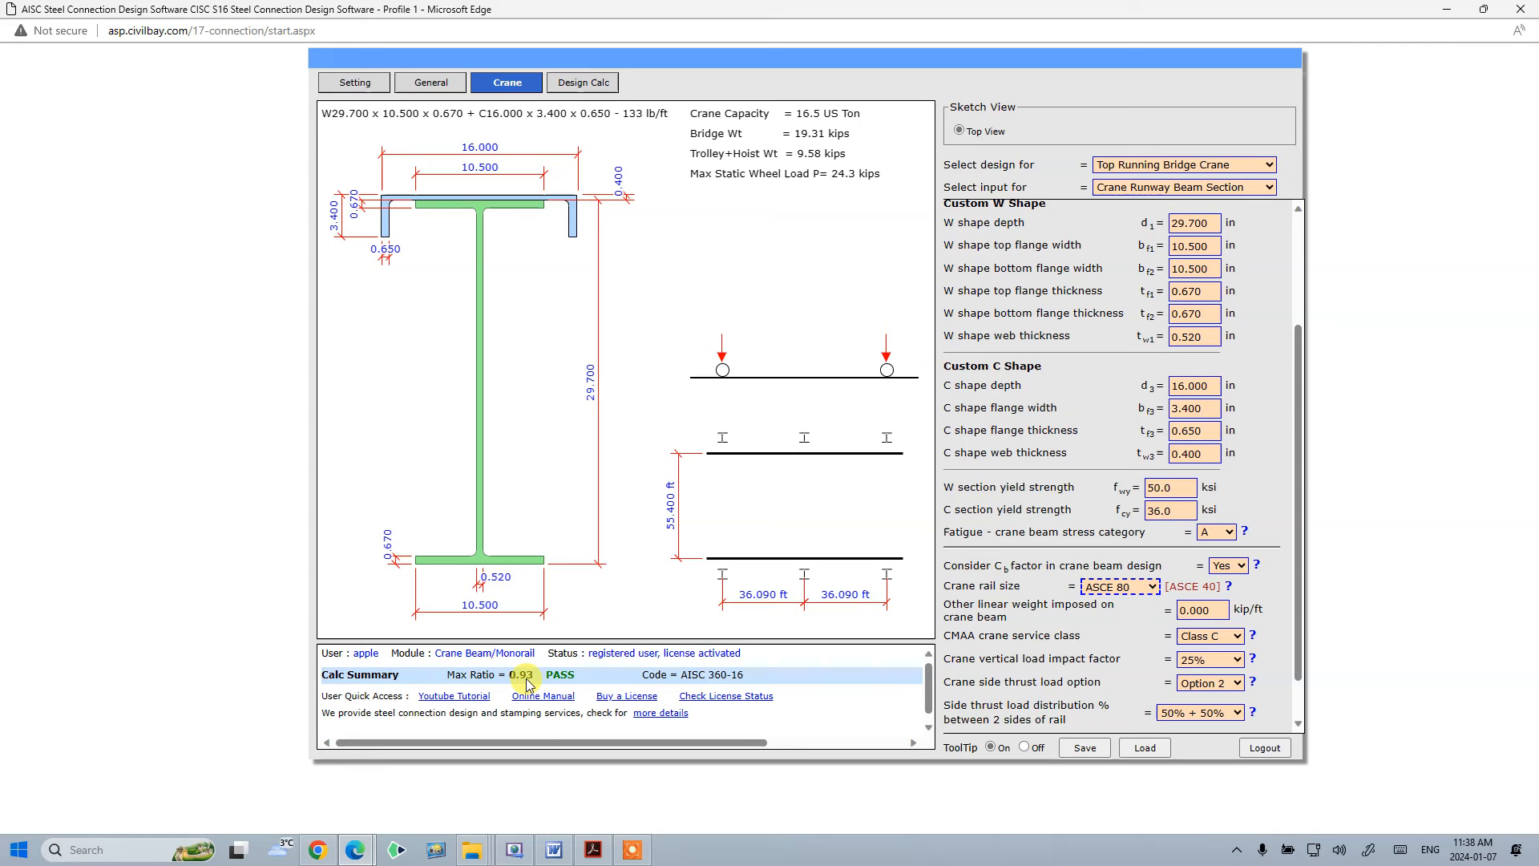
- Open My First Crane Beam Calc.pdf from the Downloads folder
{"action": "mouse_move", "coordinate": [473, 855]}
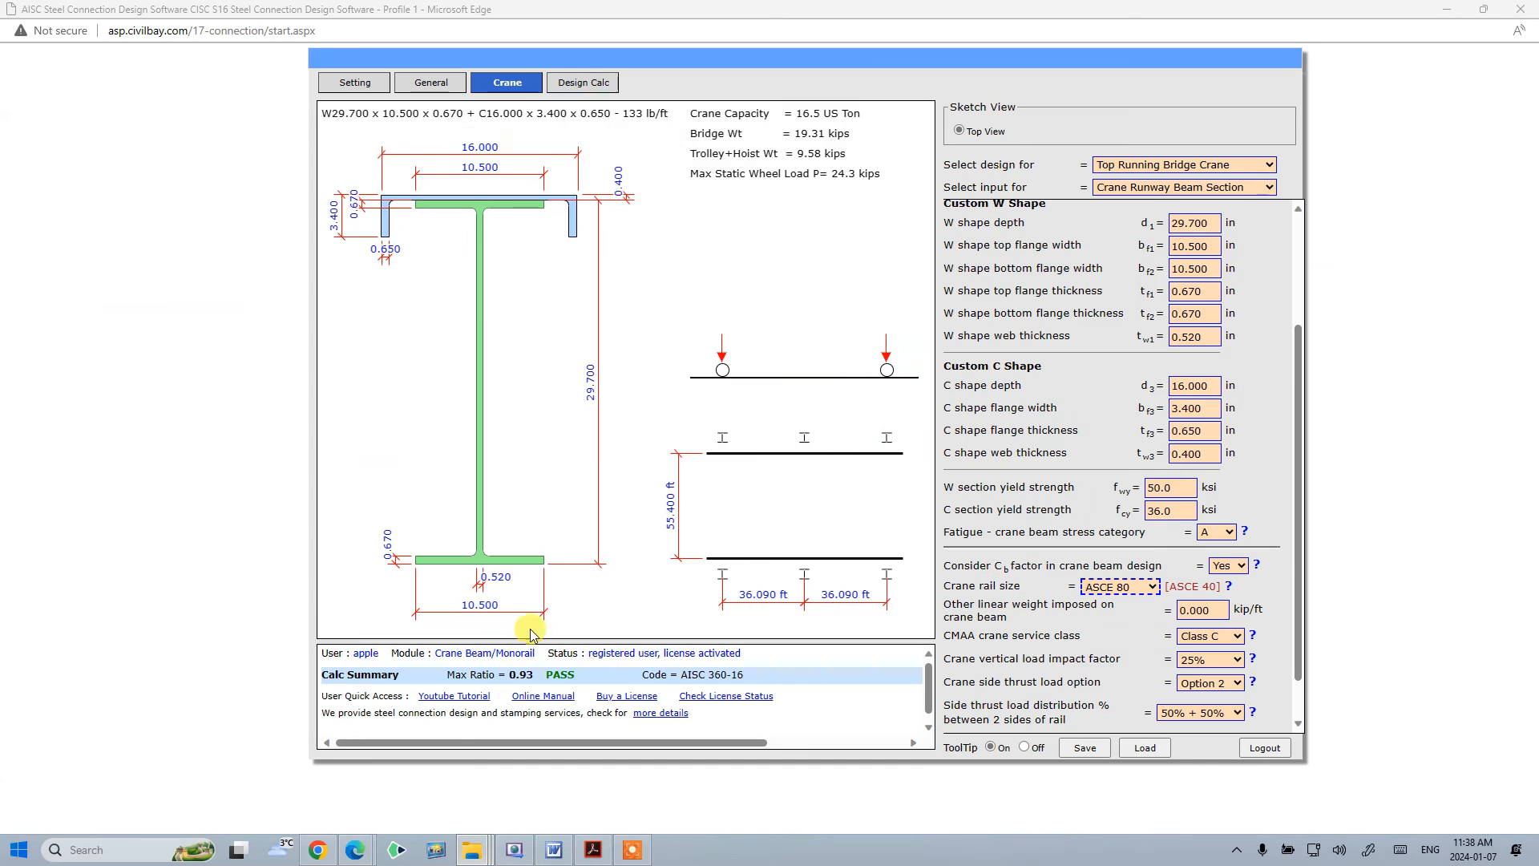
{"action": "left_click", "coordinate": [495, 576]}
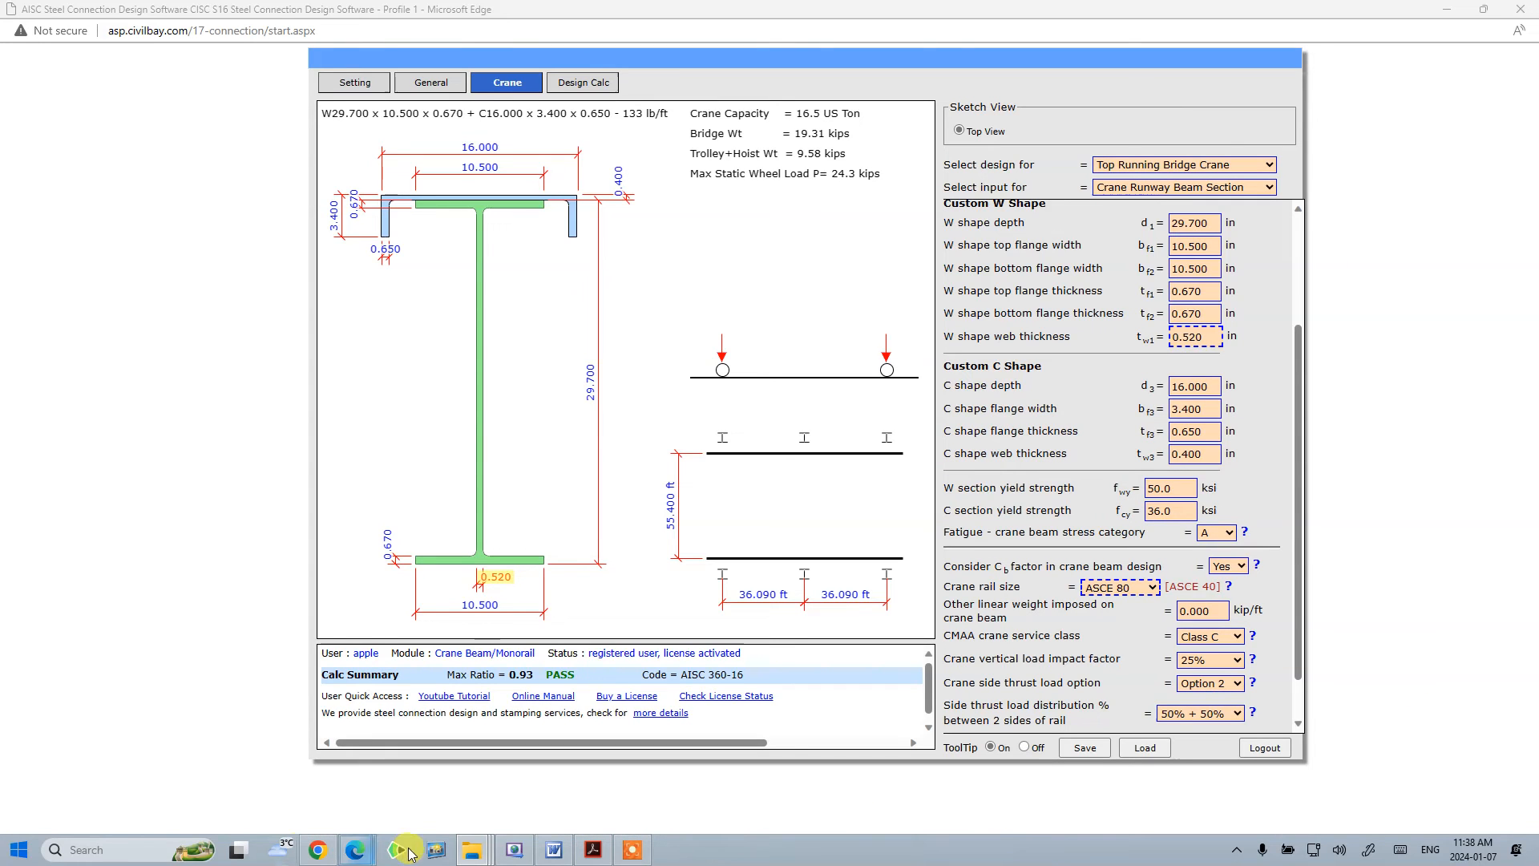
{"action": "mouse_move", "coordinate": [472, 851]}
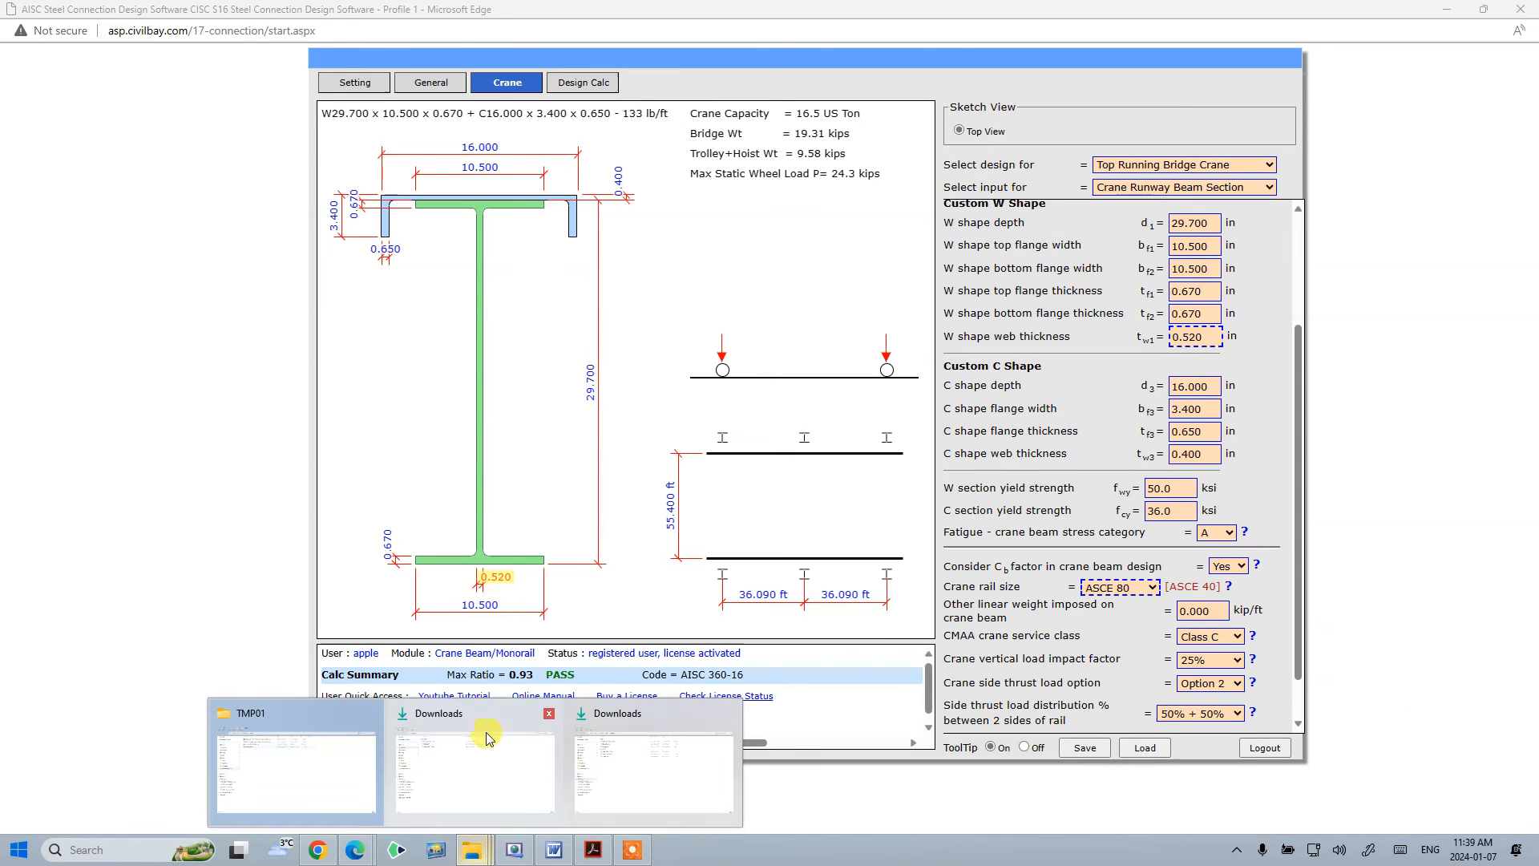
{"action": "left_click", "coordinate": [492, 742]}
{"action": "left_click", "coordinate": [324, 142]}
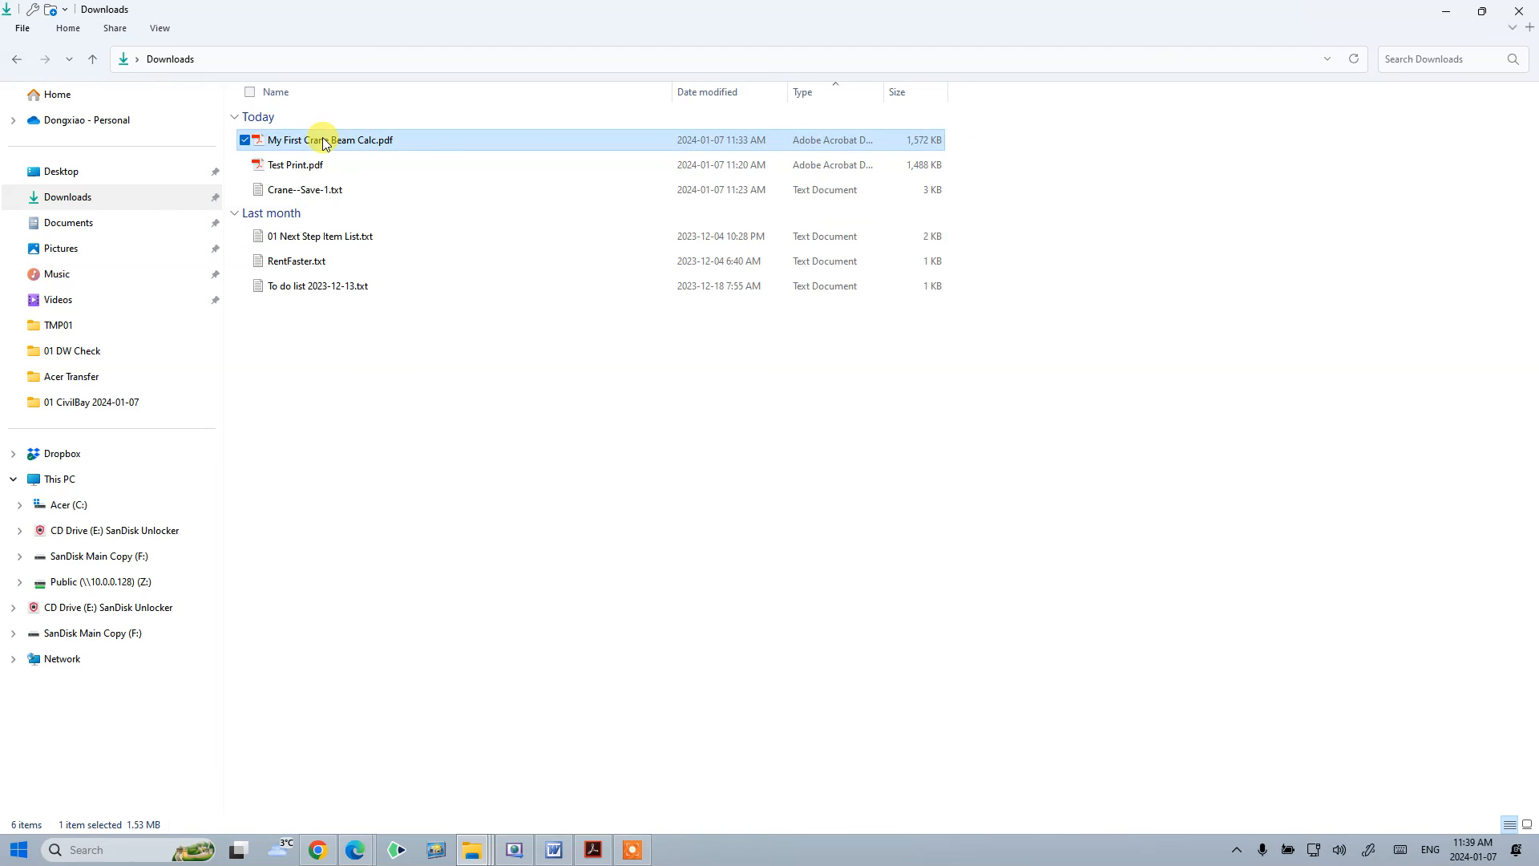
{"action": "double_click", "coordinate": [325, 142]}
- Zoom the calculation PDF to 125% and review the crane runway beam design conclusion ratios, then close it
{"action": "left_click", "coordinate": [711, 55]}
{"action": "left_click", "coordinate": [762, 172]}
{"action": "scroll", "coordinate": [814, 388], "scroll_direction": "down", "scroll_amount": 10}
{"action": "scroll", "coordinate": [819, 393], "scroll_direction": "down", "scroll_amount": 10}
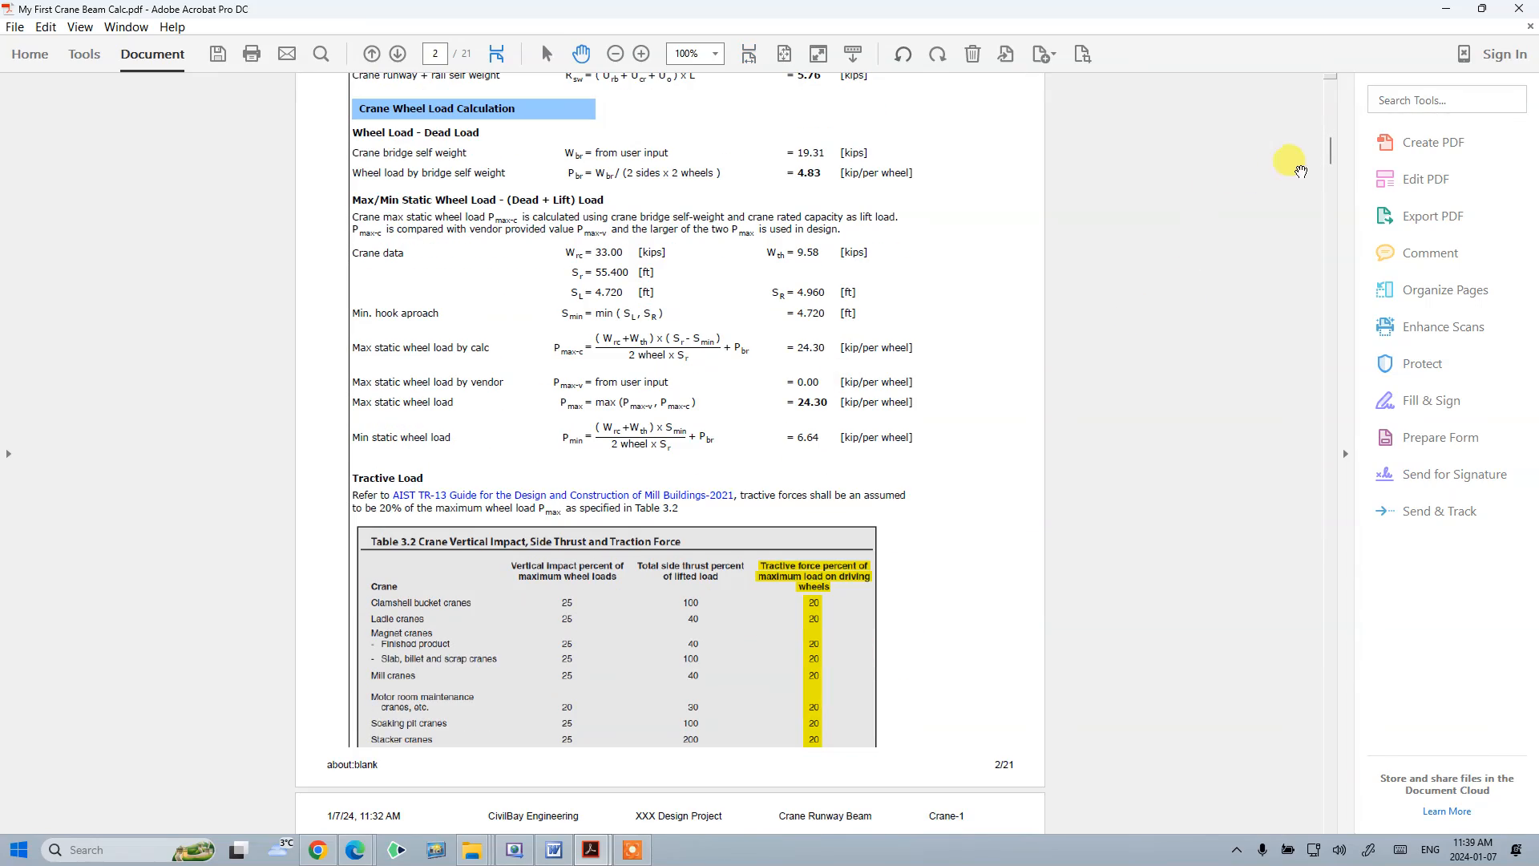
{"action": "left_click_drag", "start_coordinate": [1335, 157], "coordinate": [1360, 325]}
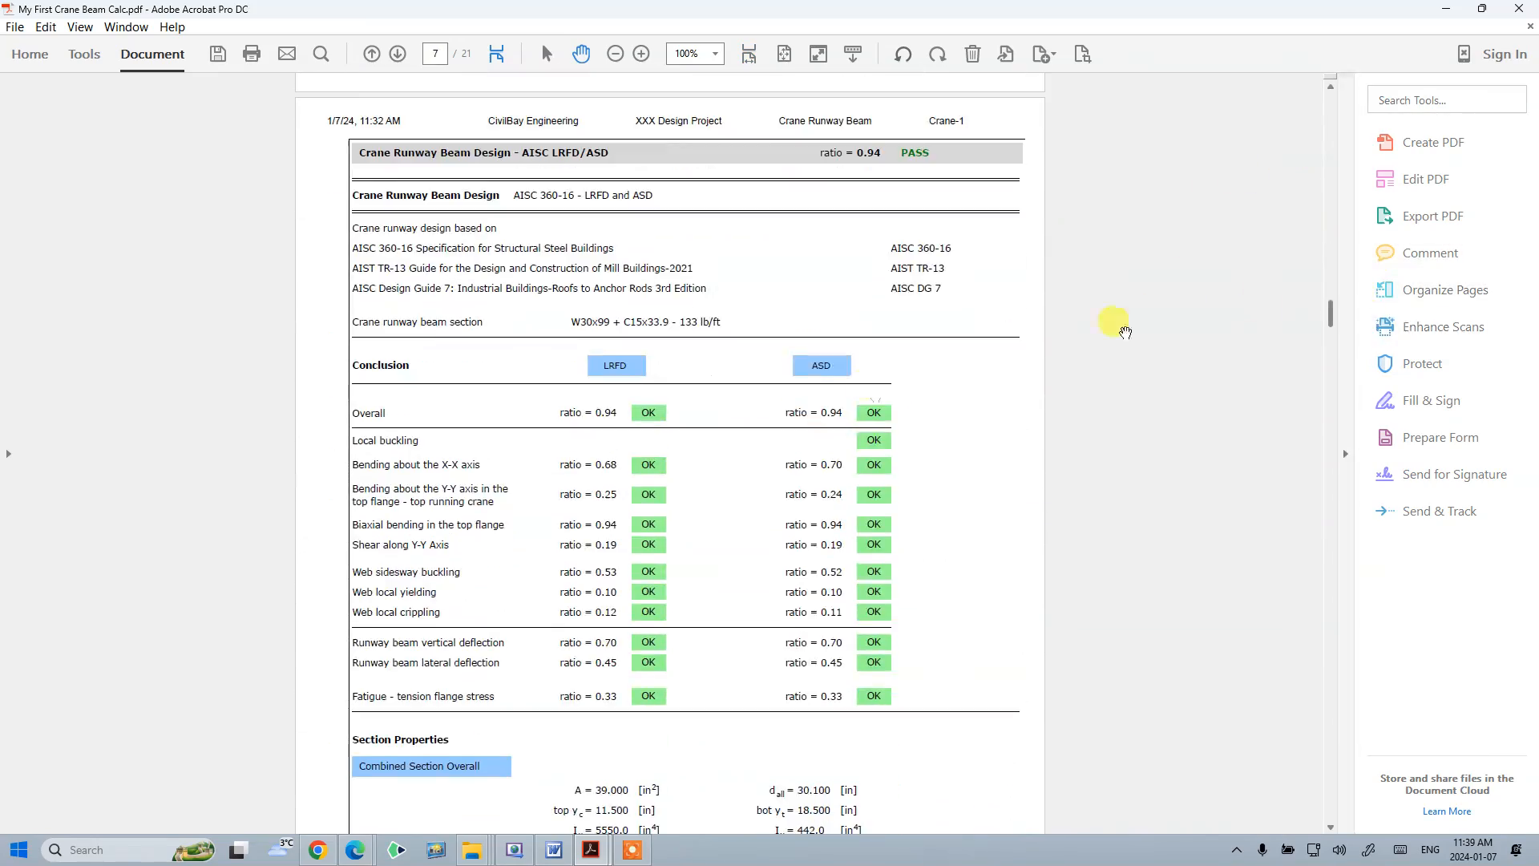
{"action": "left_click", "coordinate": [715, 54]}
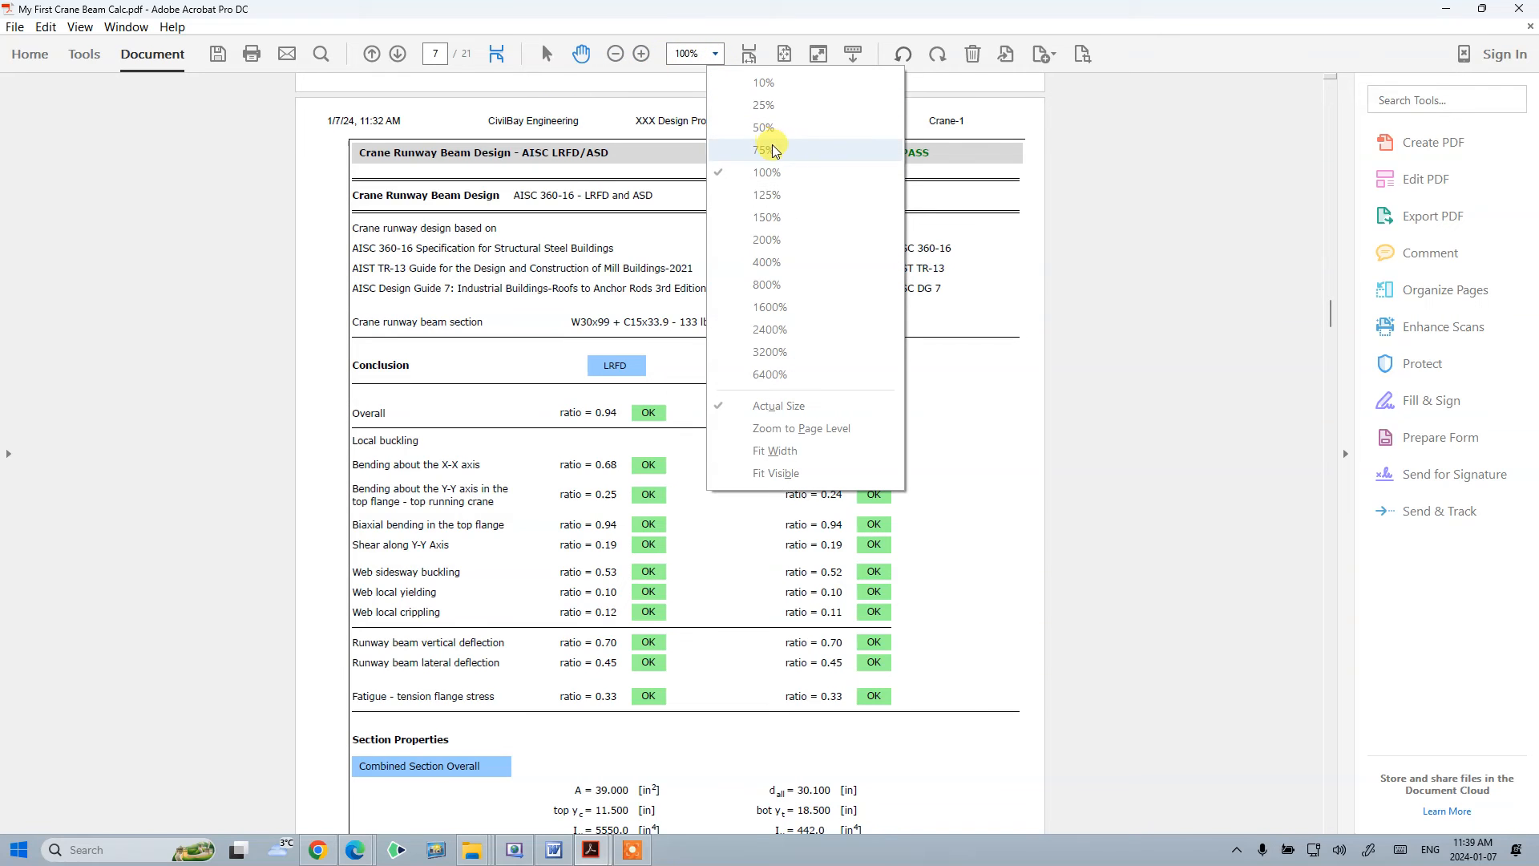
{"action": "left_click", "coordinate": [767, 194]}
{"action": "scroll", "coordinate": [784, 283], "scroll_direction": "down", "scroll_amount": 3}
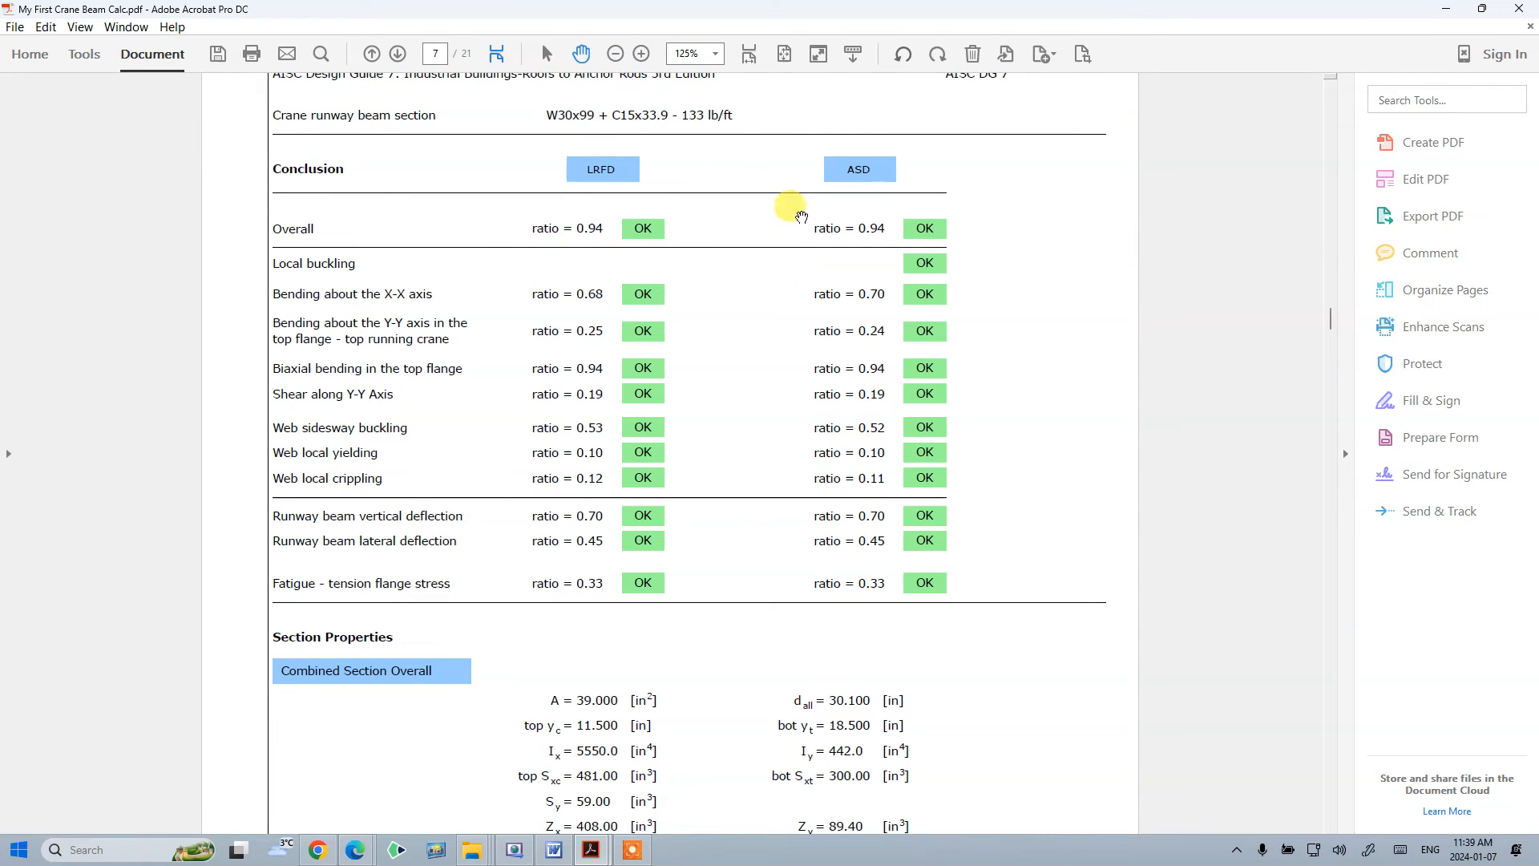
{"action": "scroll", "coordinate": [798, 304], "scroll_direction": "up", "scroll_amount": 10}
{"action": "scroll", "coordinate": [810, 299], "scroll_direction": "down", "scroll_amount": 3}
{"action": "scroll", "coordinate": [802, 293], "scroll_direction": "down", "scroll_amount": 8}
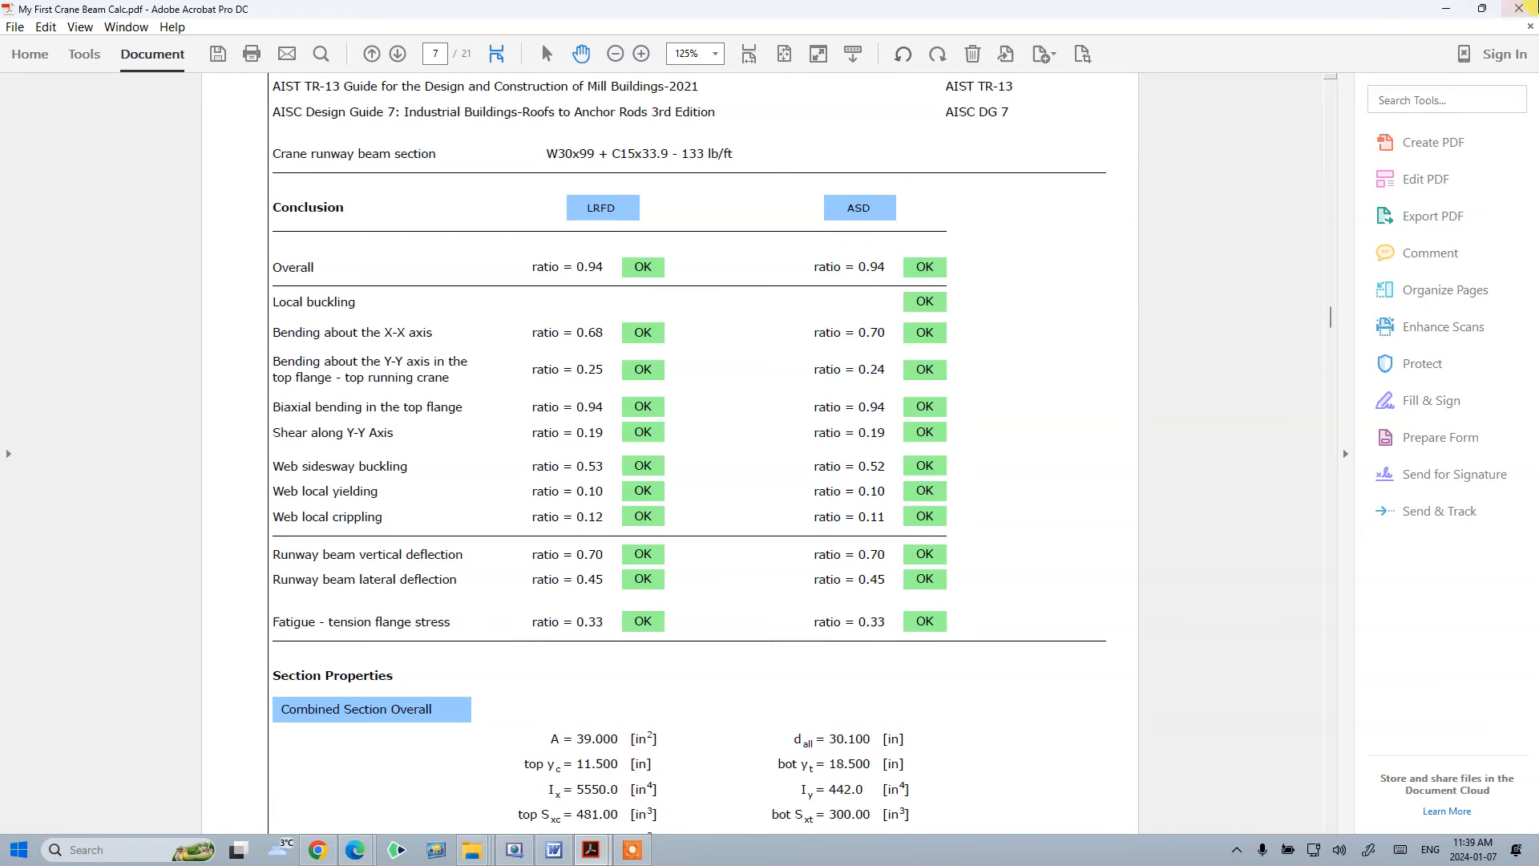
{"action": "left_click", "coordinate": [1519, 11]}
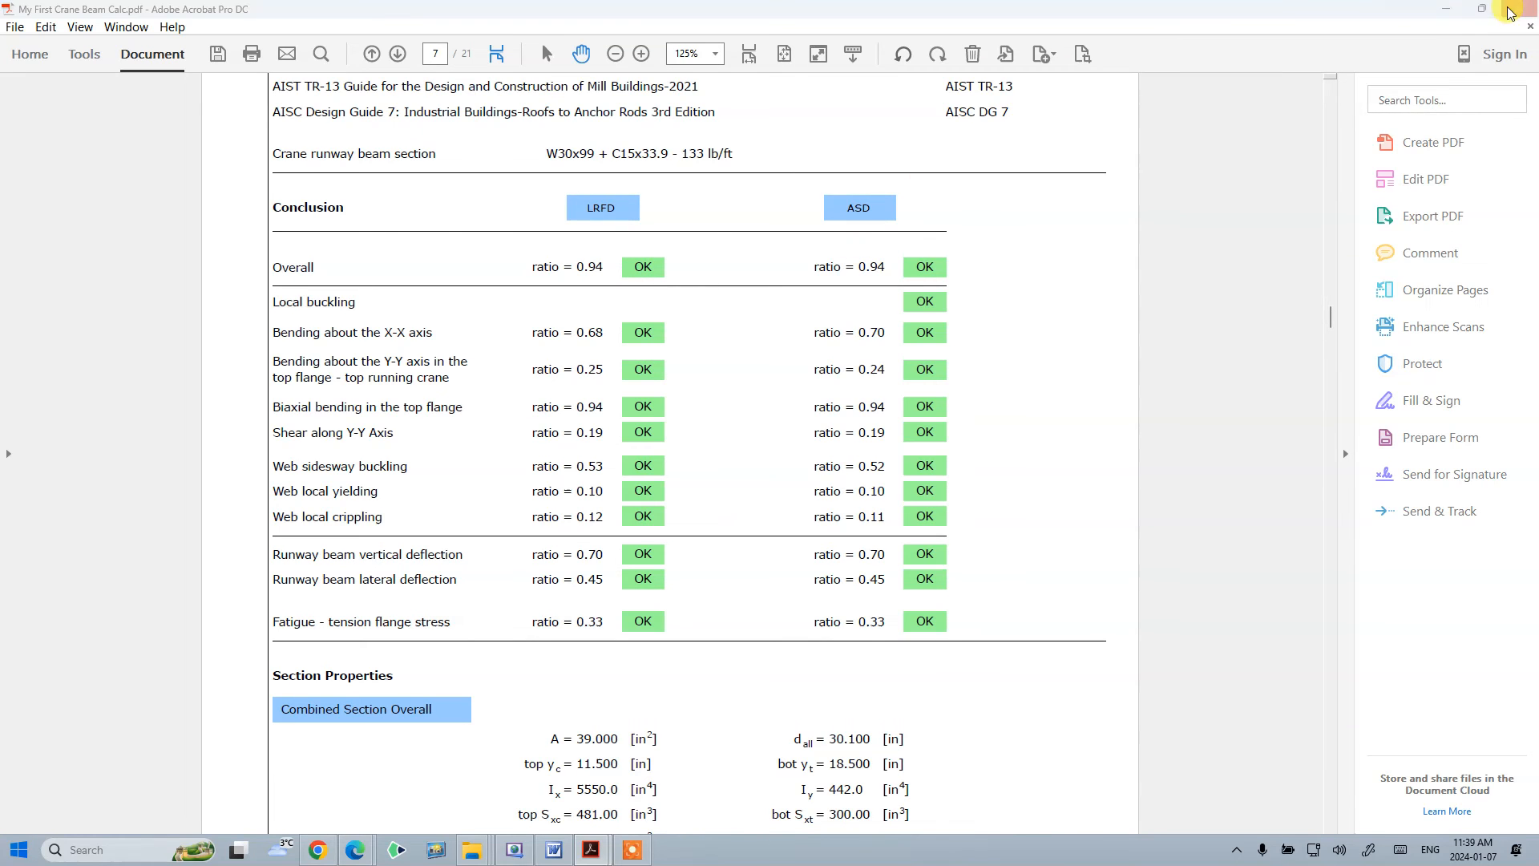
- Return to the browser, expand all sections of the design calculation, and go back to the crane inputs
{"action": "left_click", "coordinate": [776, 458]}
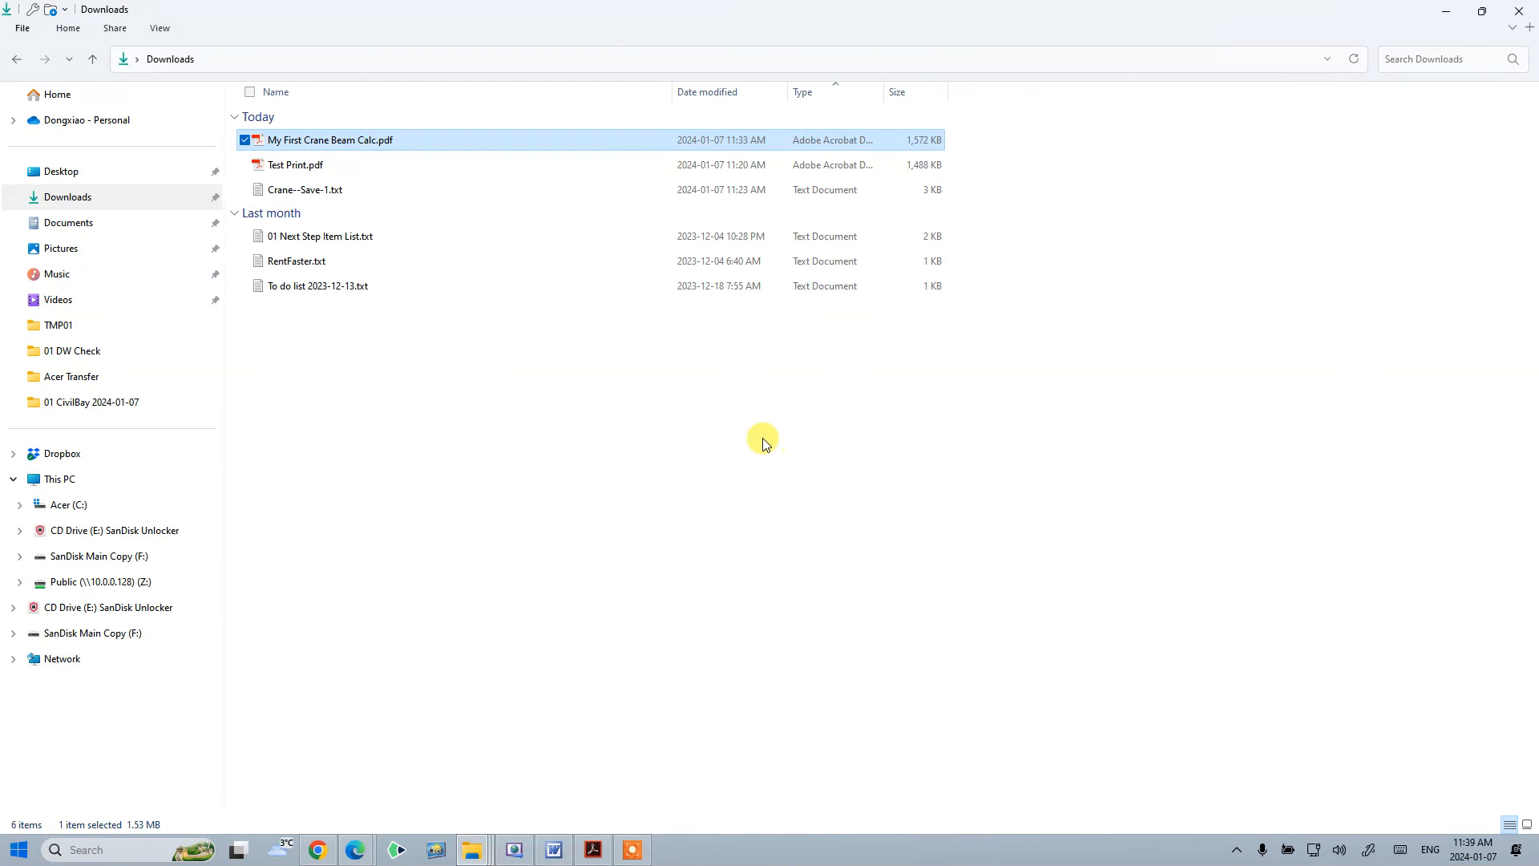
{"action": "left_click", "coordinate": [356, 850]}
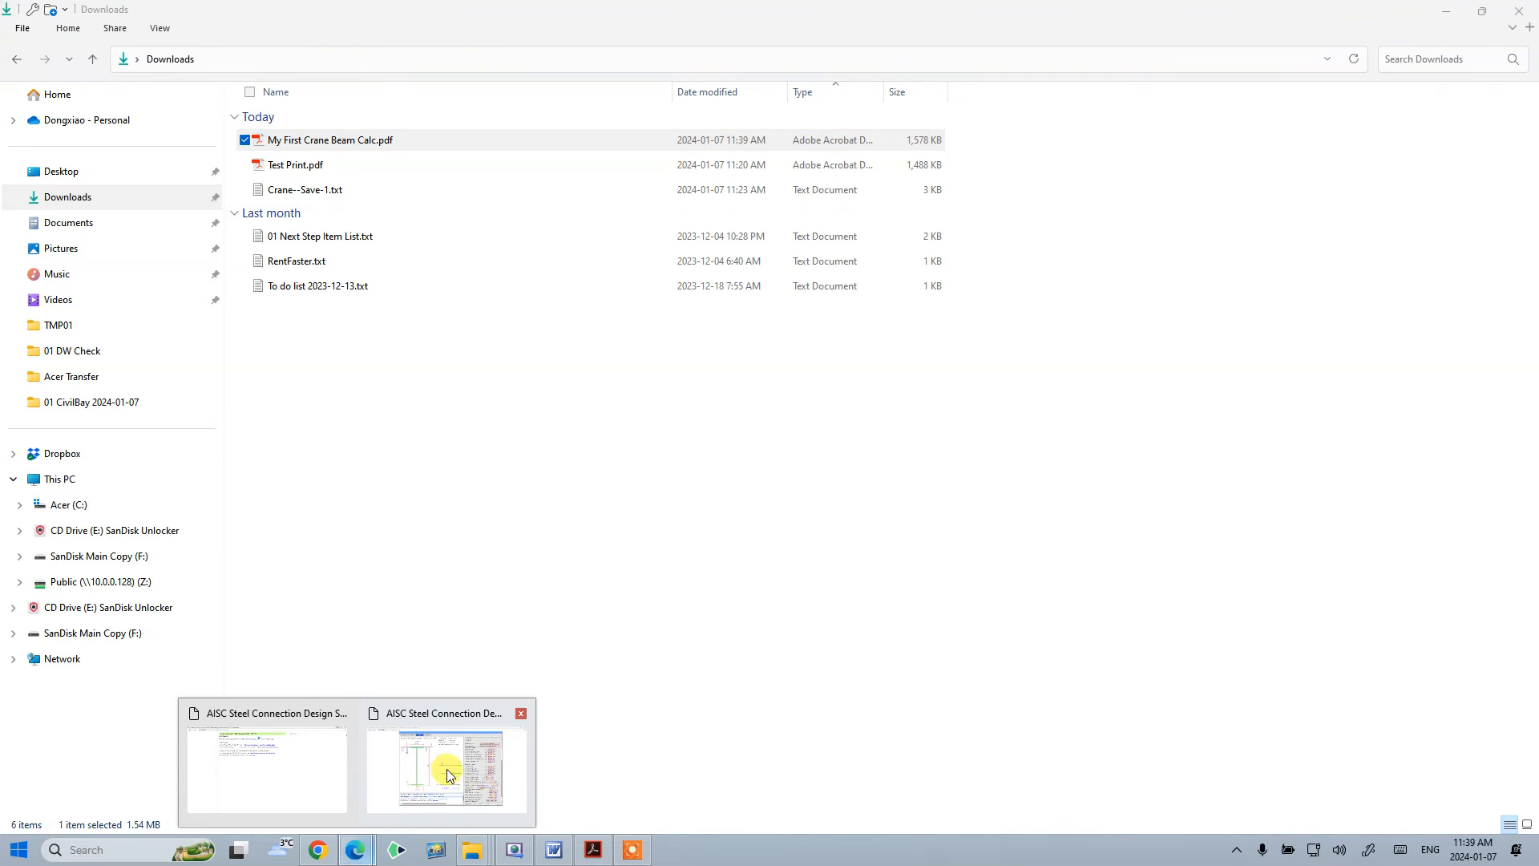
{"action": "left_click", "coordinate": [447, 754]}
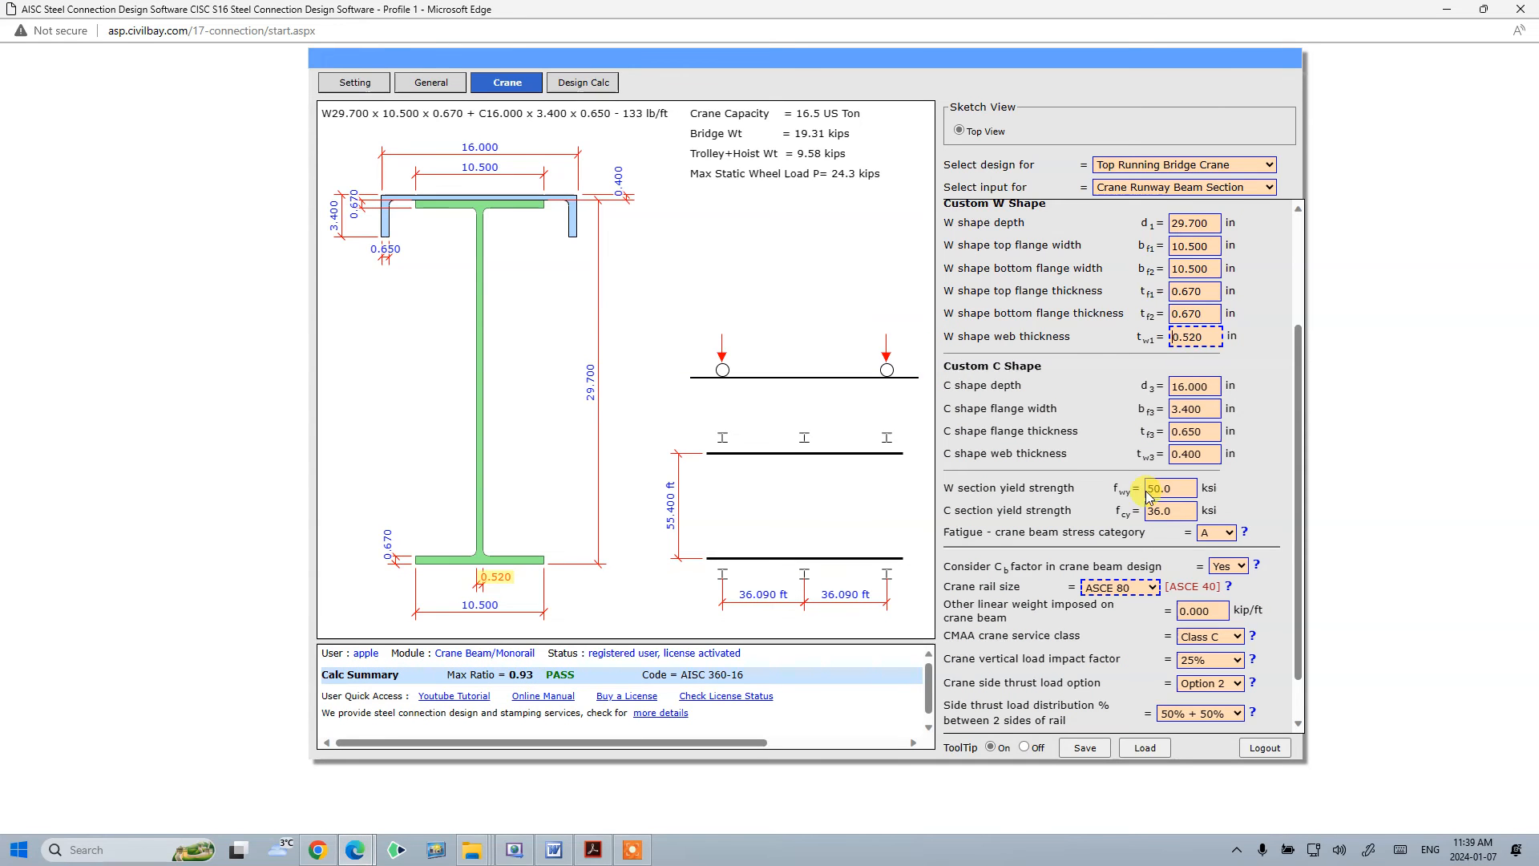
{"action": "left_click", "coordinate": [574, 84]}
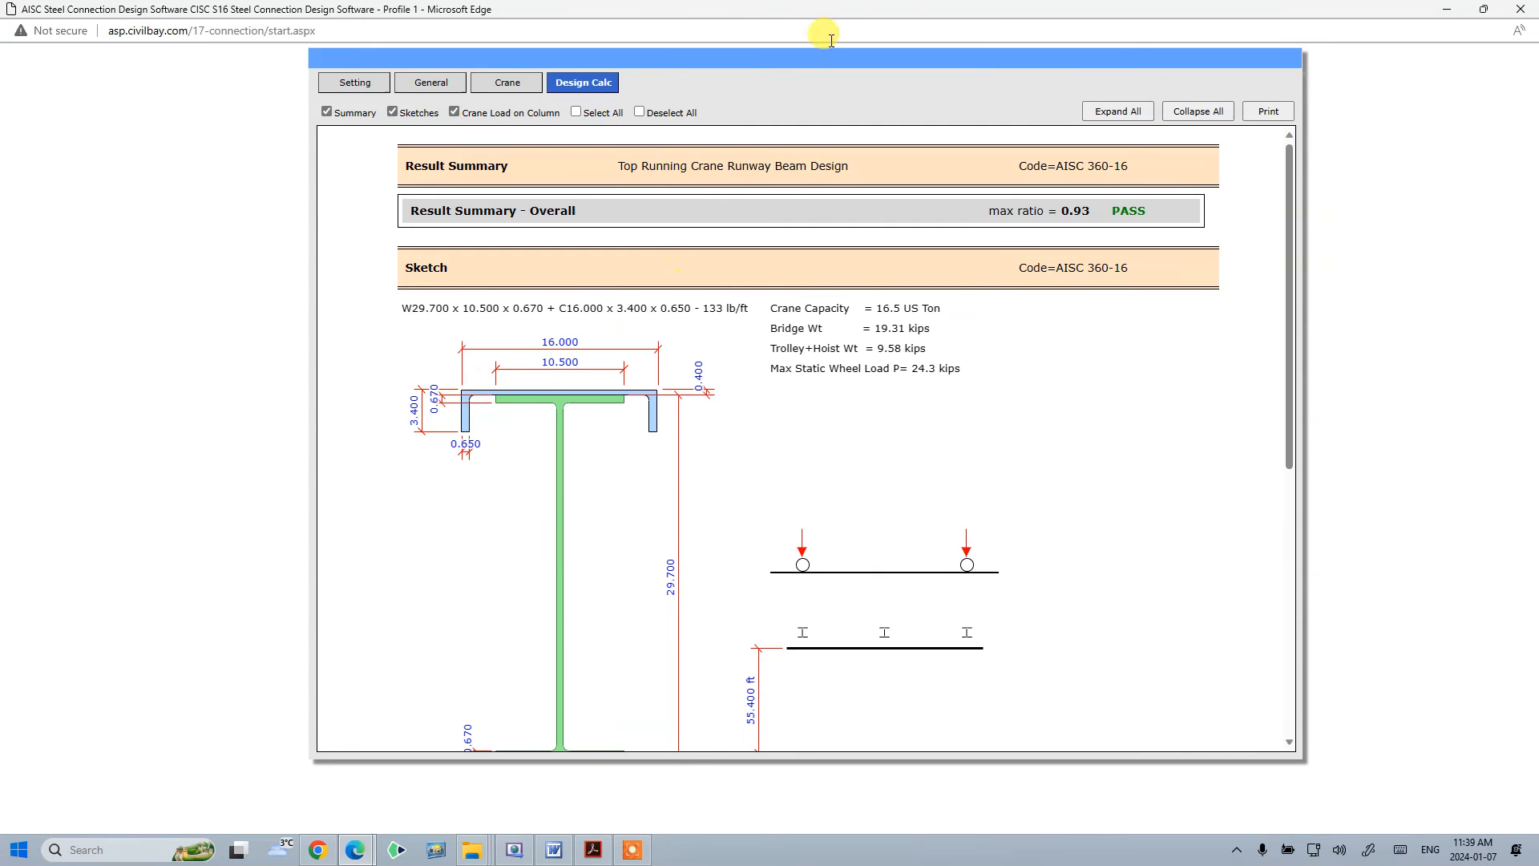
{"action": "left_click", "coordinate": [1117, 111]}
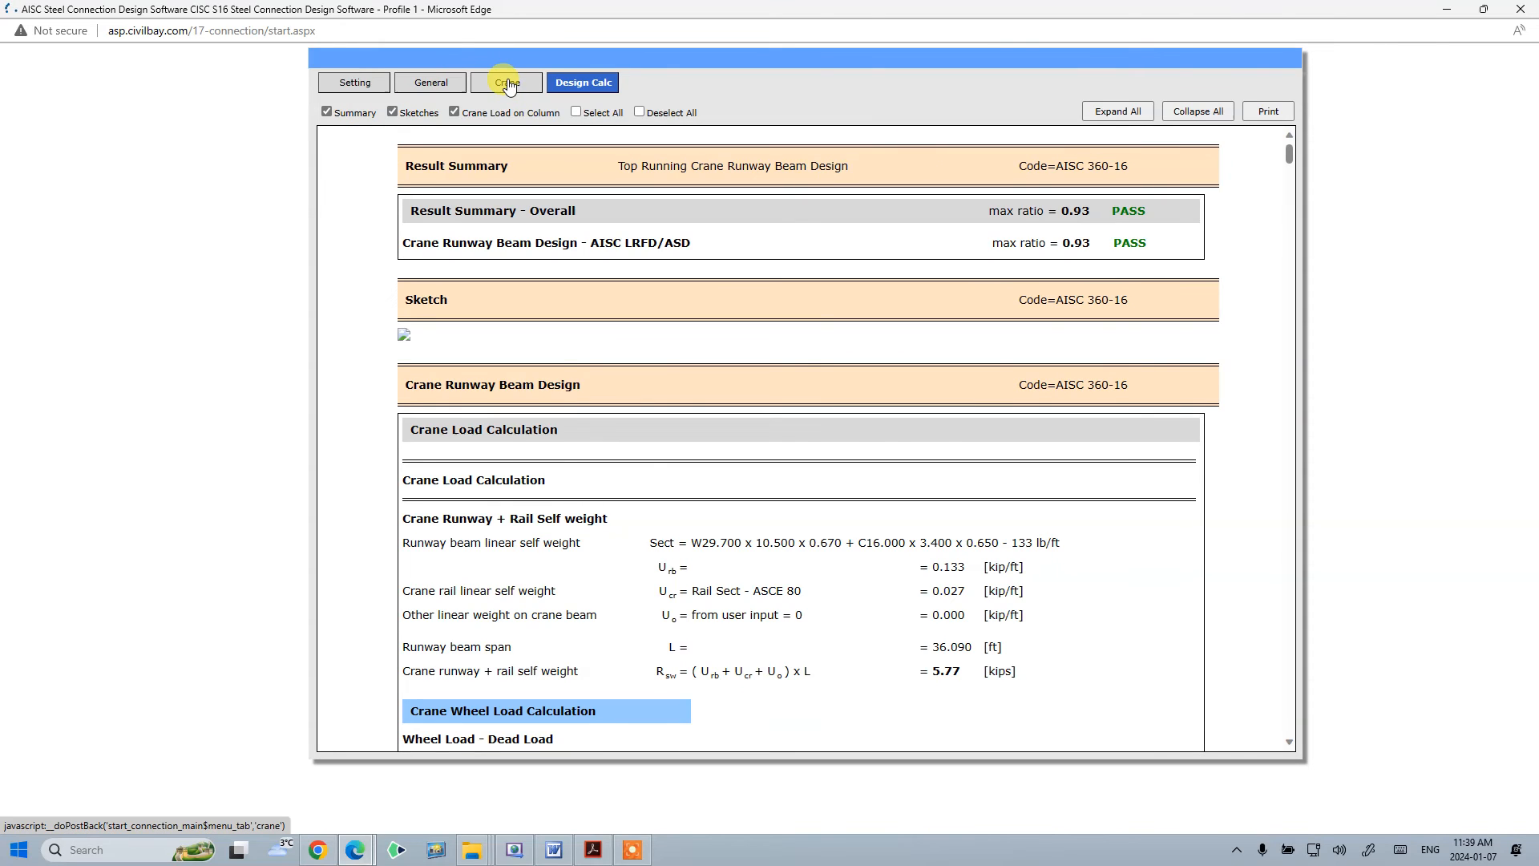
{"action": "left_click", "coordinate": [507, 83]}
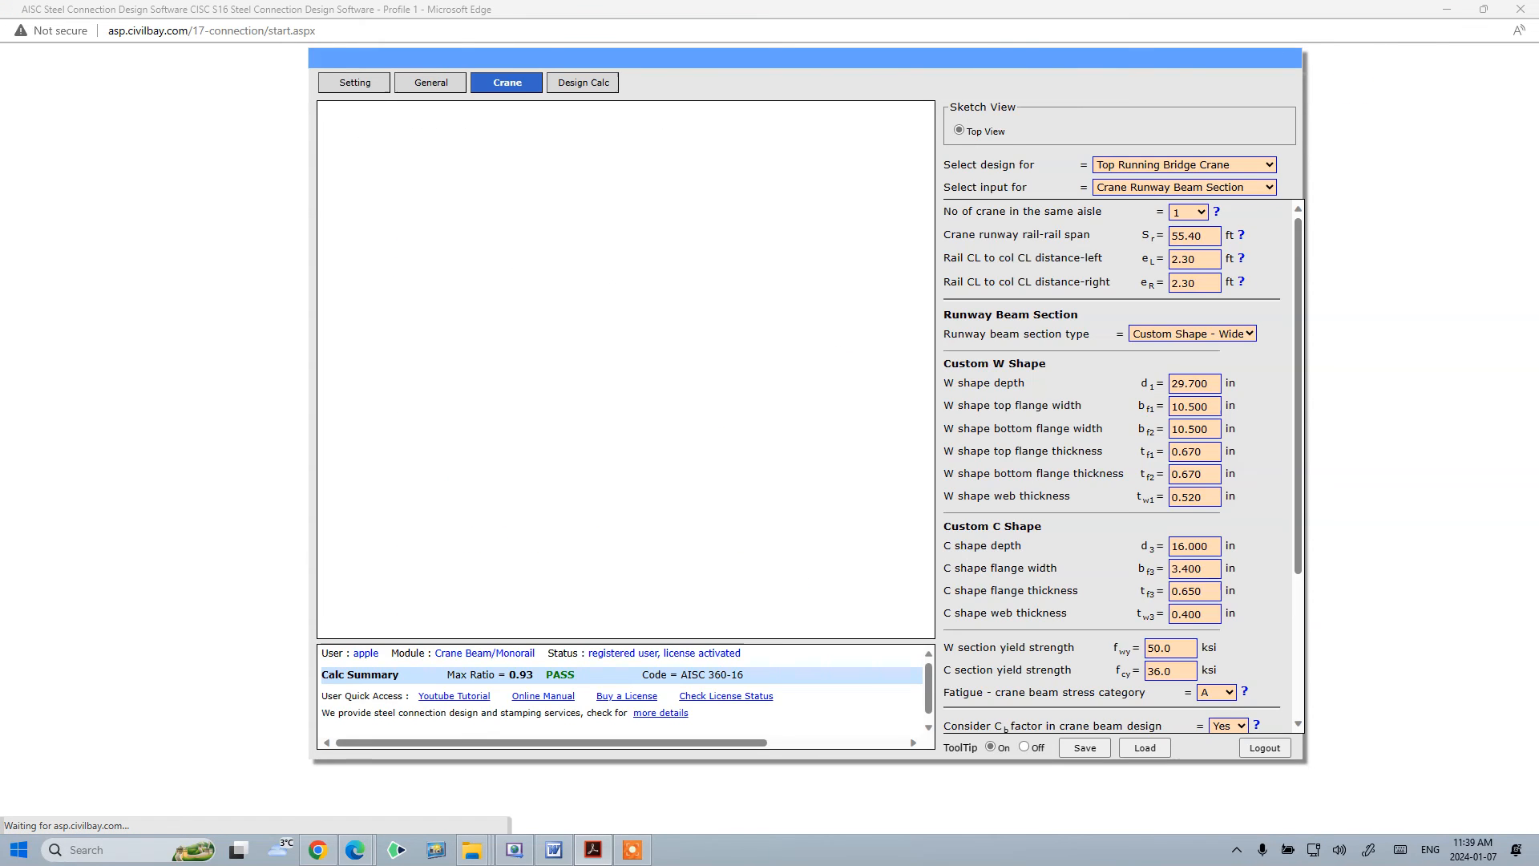
- Review the Example 2 section dimensions and the Example 3 monorail beam description in the example PDF
{"action": "key", "text": "alt+Tab"}
{"action": "left_click", "coordinate": [1071, 124]}
{"action": "scroll", "coordinate": [834, 577], "scroll_direction": "up", "scroll_amount": 10}
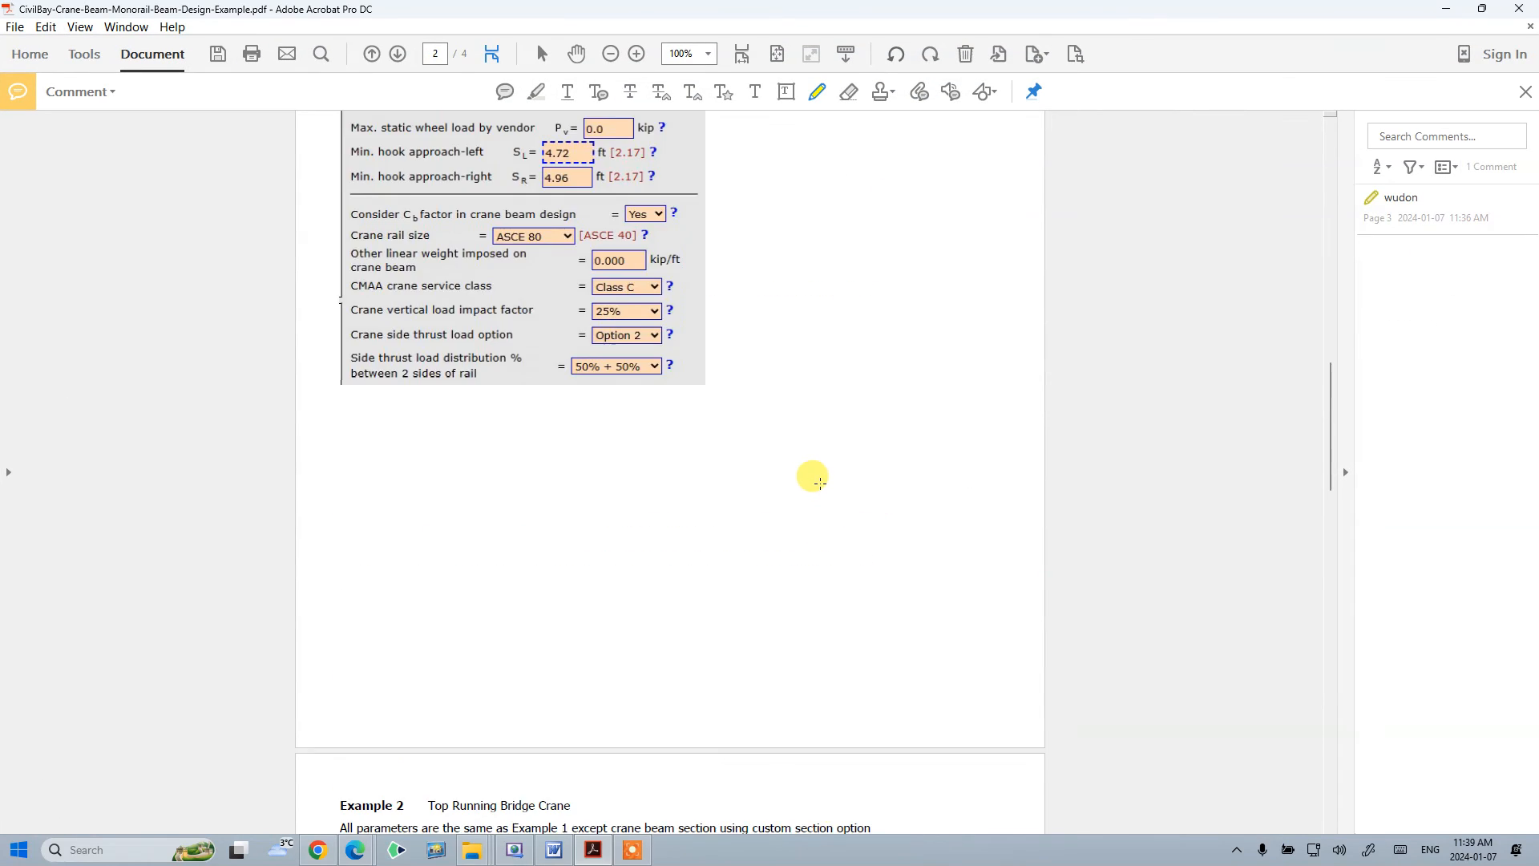
{"action": "scroll", "coordinate": [810, 477], "scroll_direction": "up", "scroll_amount": 8}
{"action": "scroll", "coordinate": [660, 357], "scroll_direction": "down", "scroll_amount": 10}
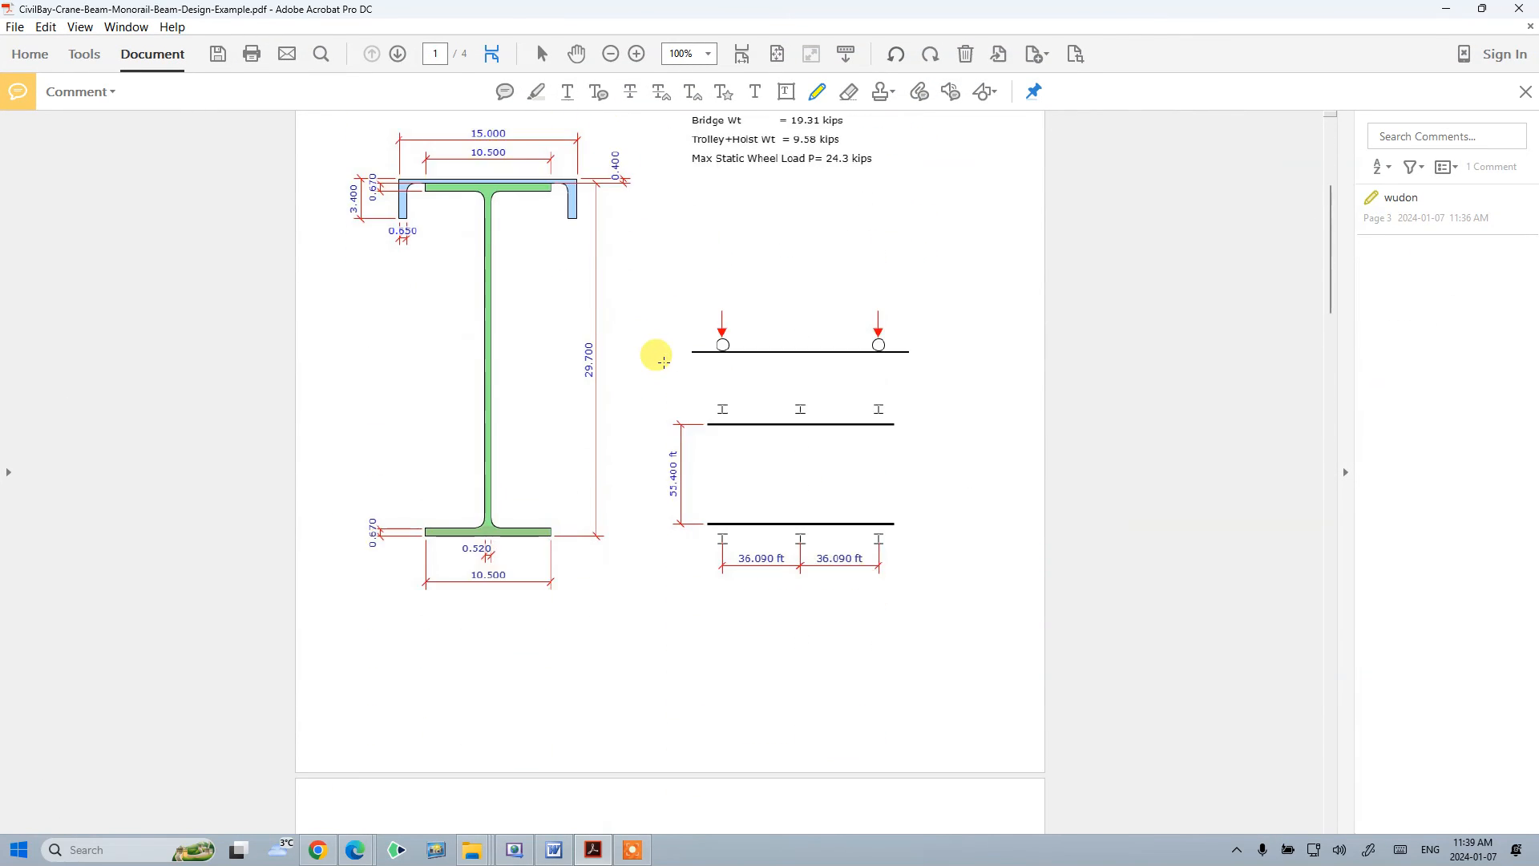
{"action": "scroll", "coordinate": [683, 358], "scroll_direction": "down", "scroll_amount": 15}
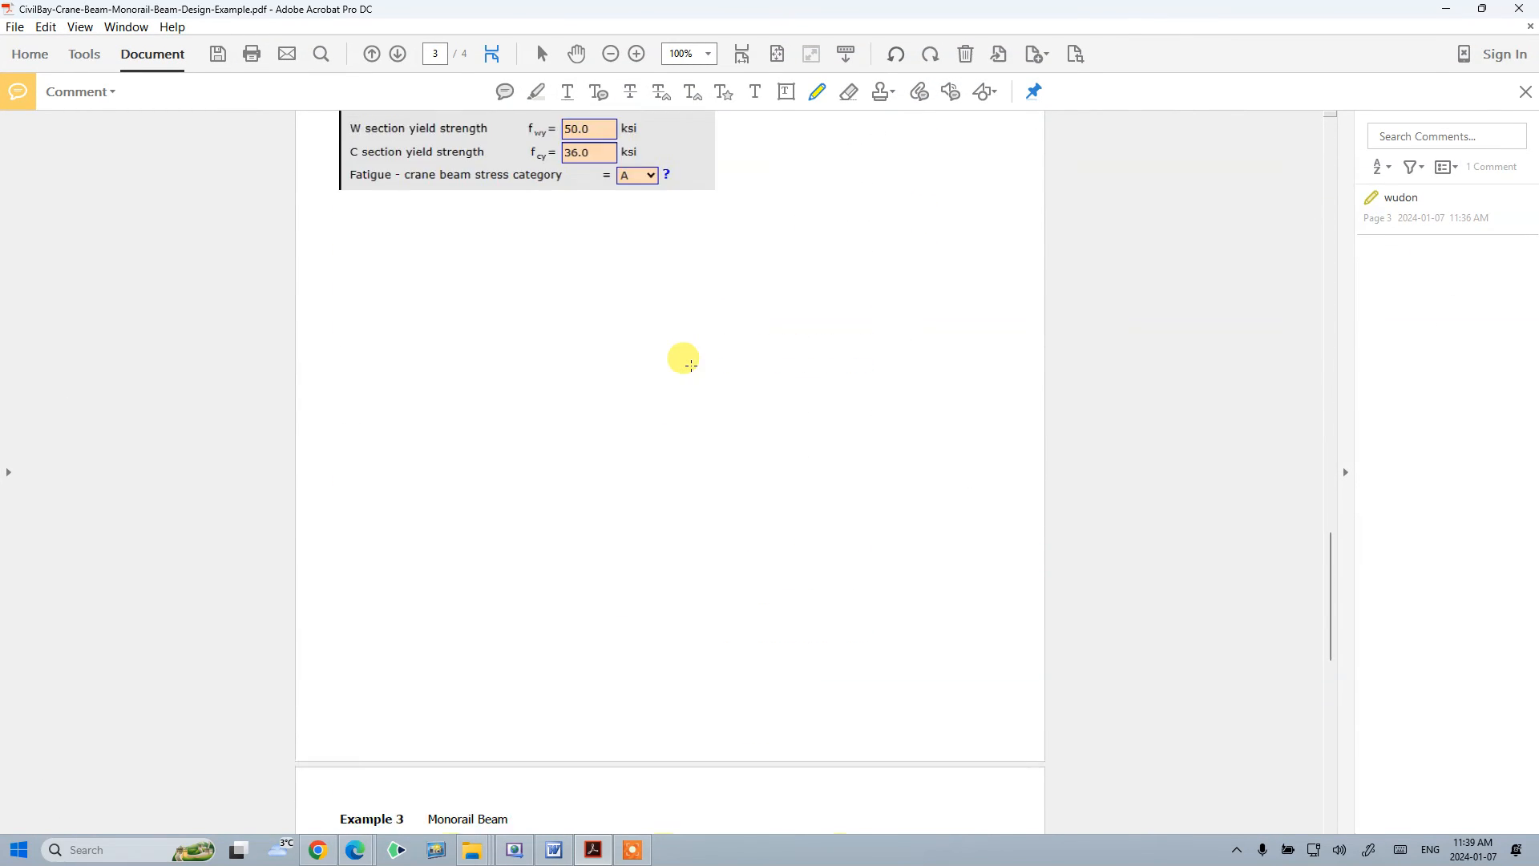
{"action": "scroll", "coordinate": [691, 366], "scroll_direction": "up", "scroll_amount": 6}
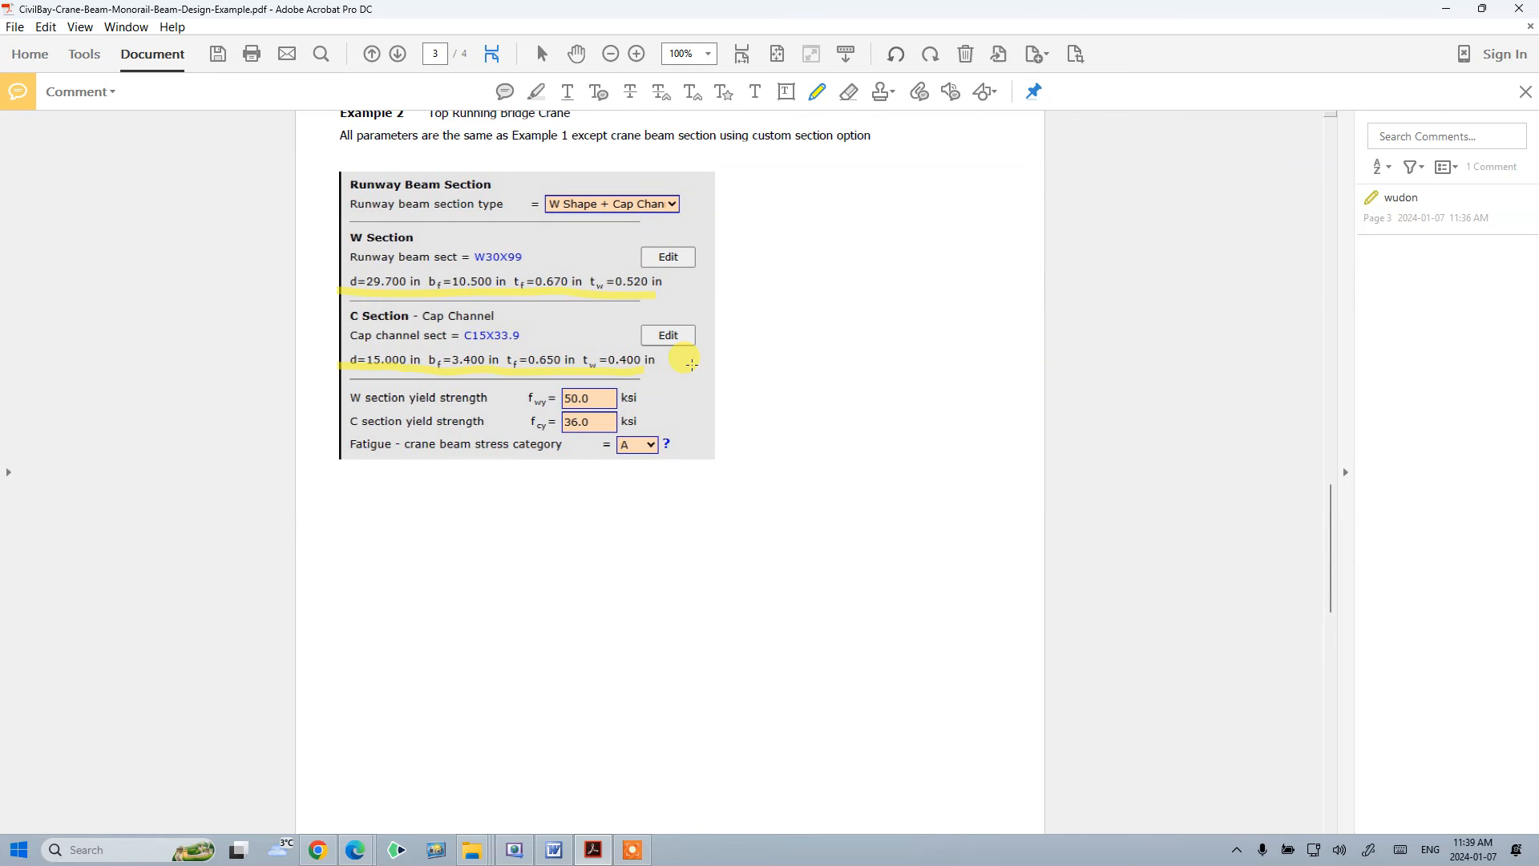
{"action": "scroll", "coordinate": [692, 365], "scroll_direction": "up", "scroll_amount": 3}
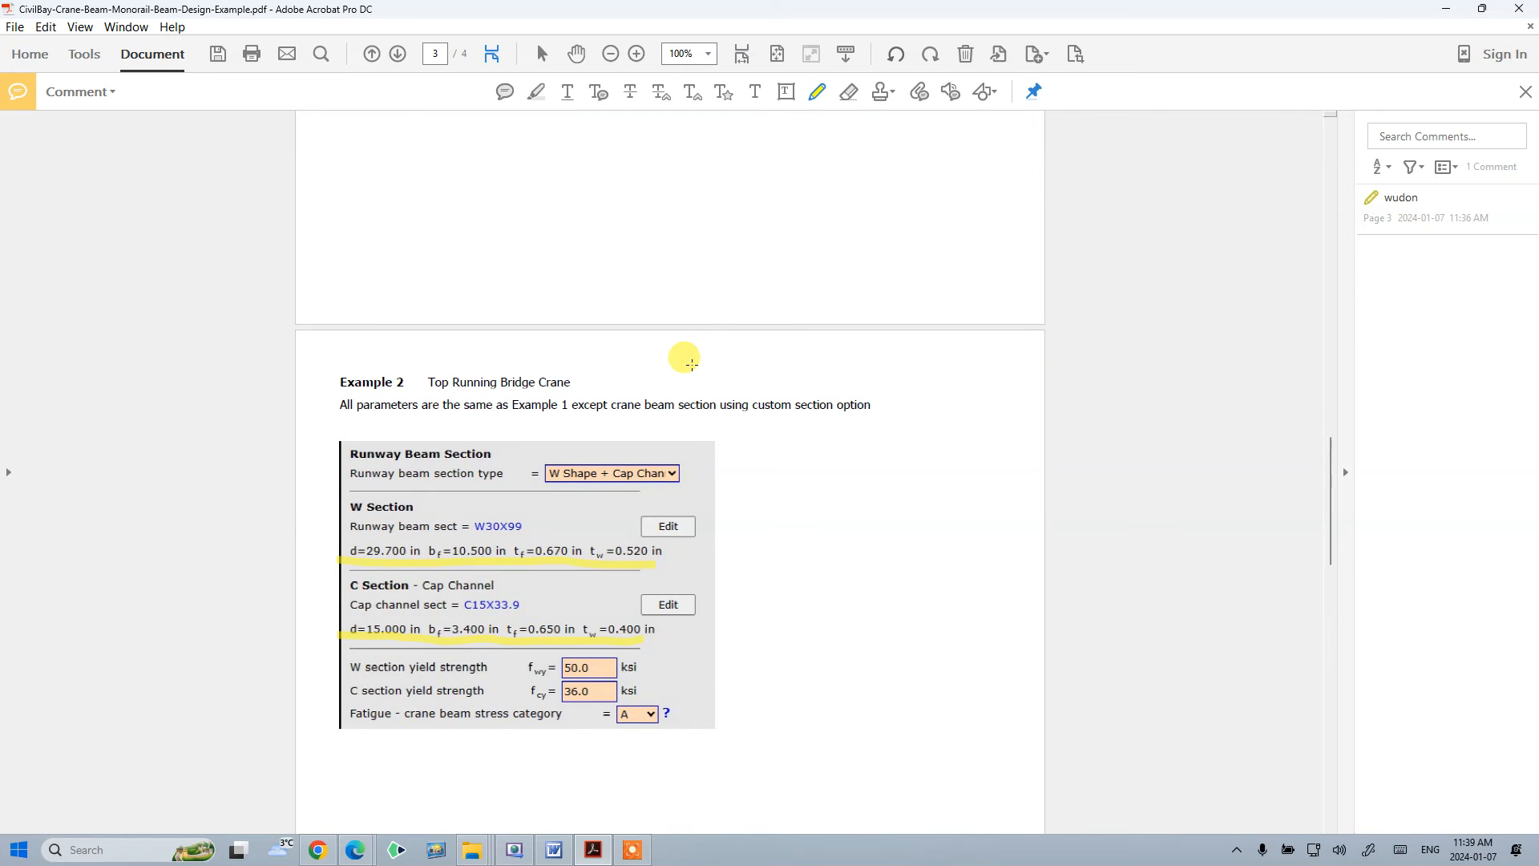
{"action": "scroll", "coordinate": [672, 475], "scroll_direction": "down", "scroll_amount": 3}
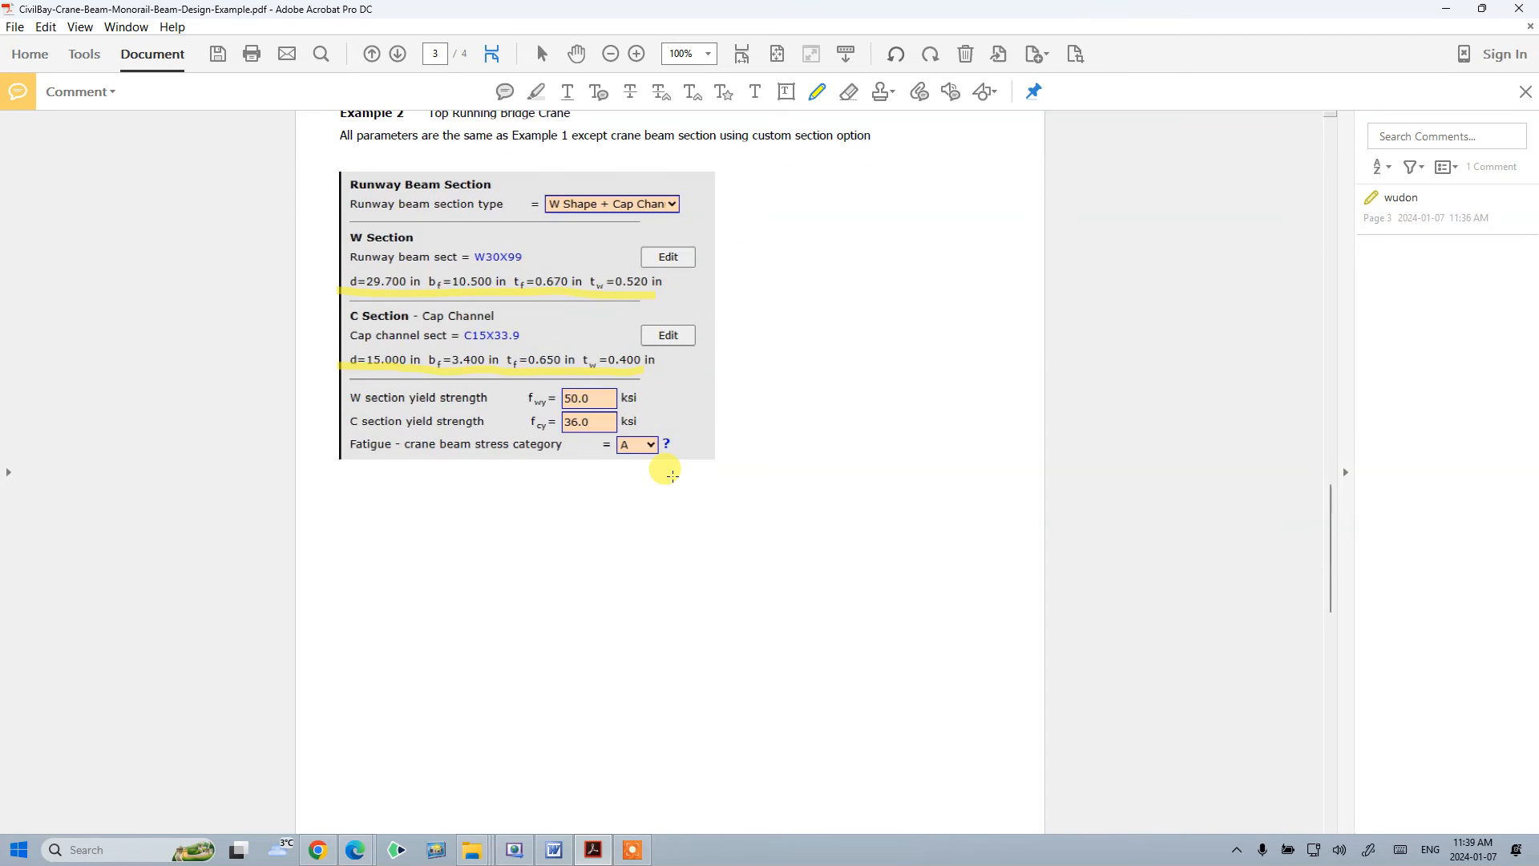
{"action": "scroll", "coordinate": [672, 475], "scroll_direction": "down", "scroll_amount": 8}
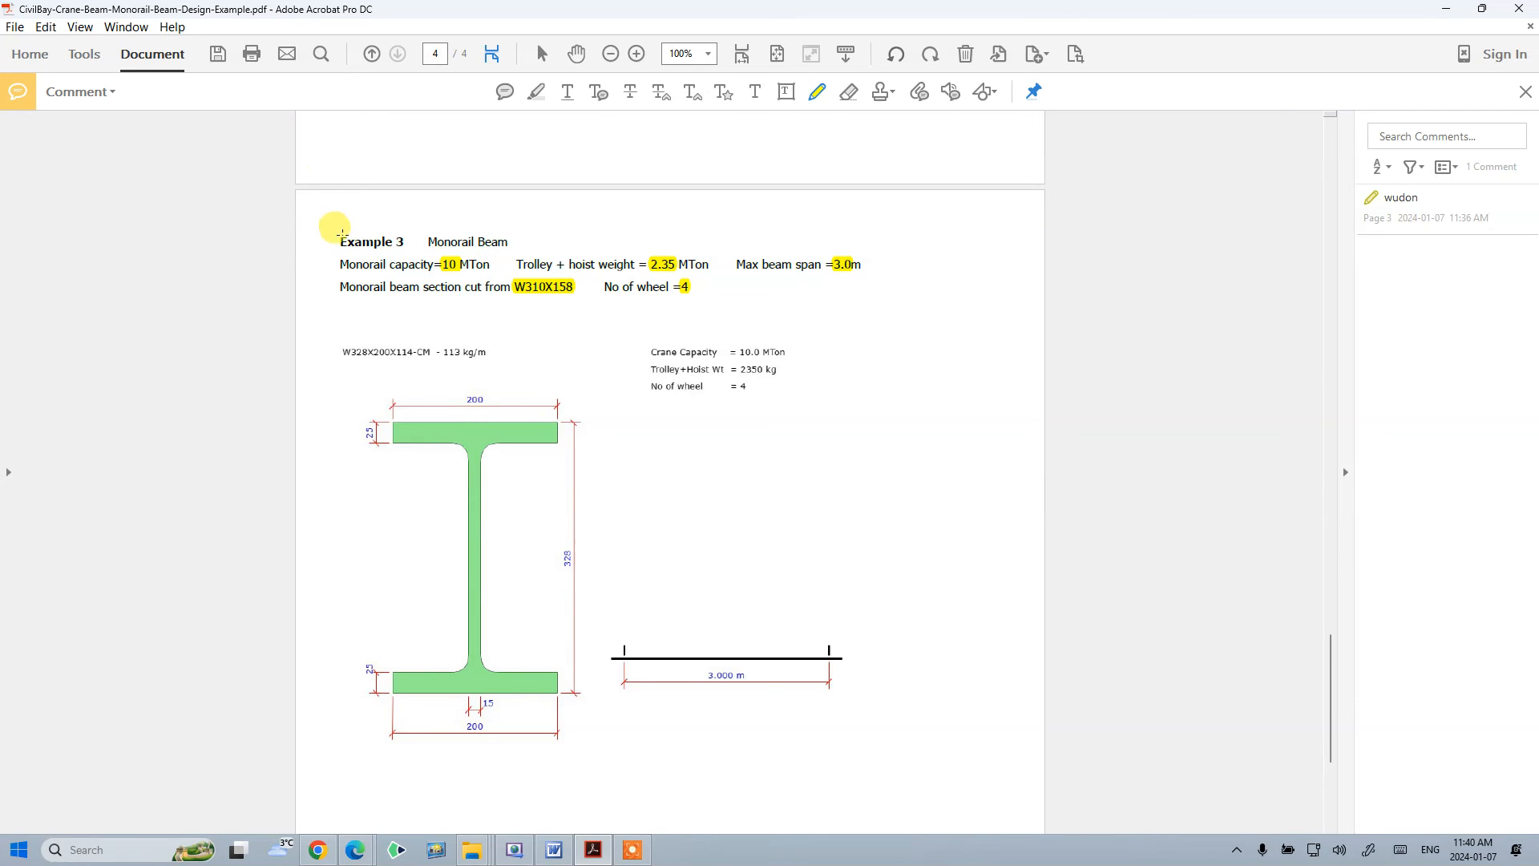
- Change the design type to Monorail Beam
{"action": "left_click_drag", "start_coordinate": [962, 12], "coordinate": [1538, 96]}
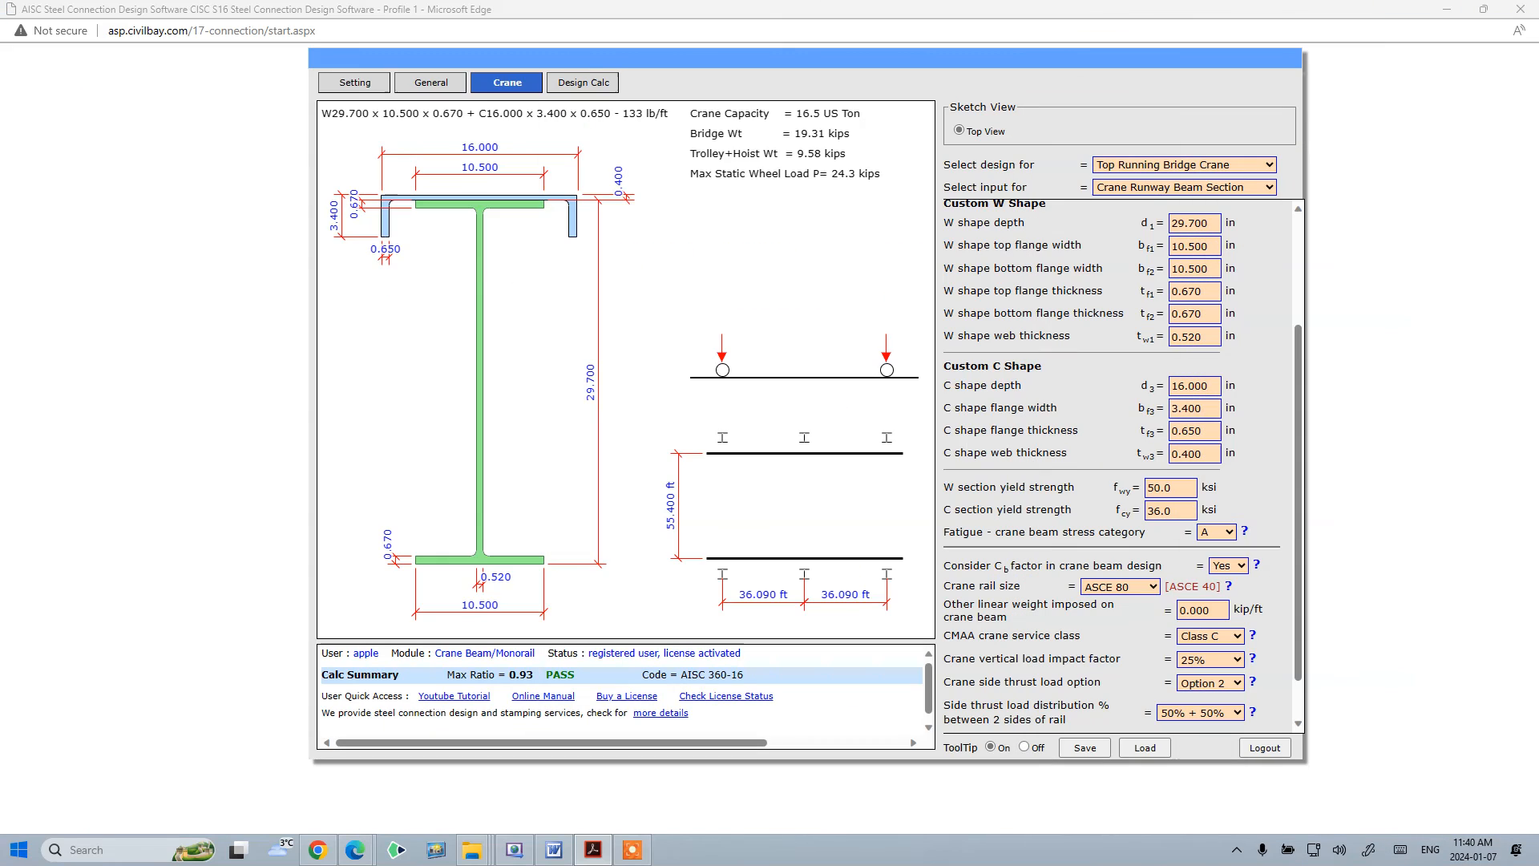
{"action": "left_click", "coordinate": [1219, 166]}
{"action": "left_click", "coordinate": [1221, 121]}
{"action": "left_click", "coordinate": [1218, 165]}
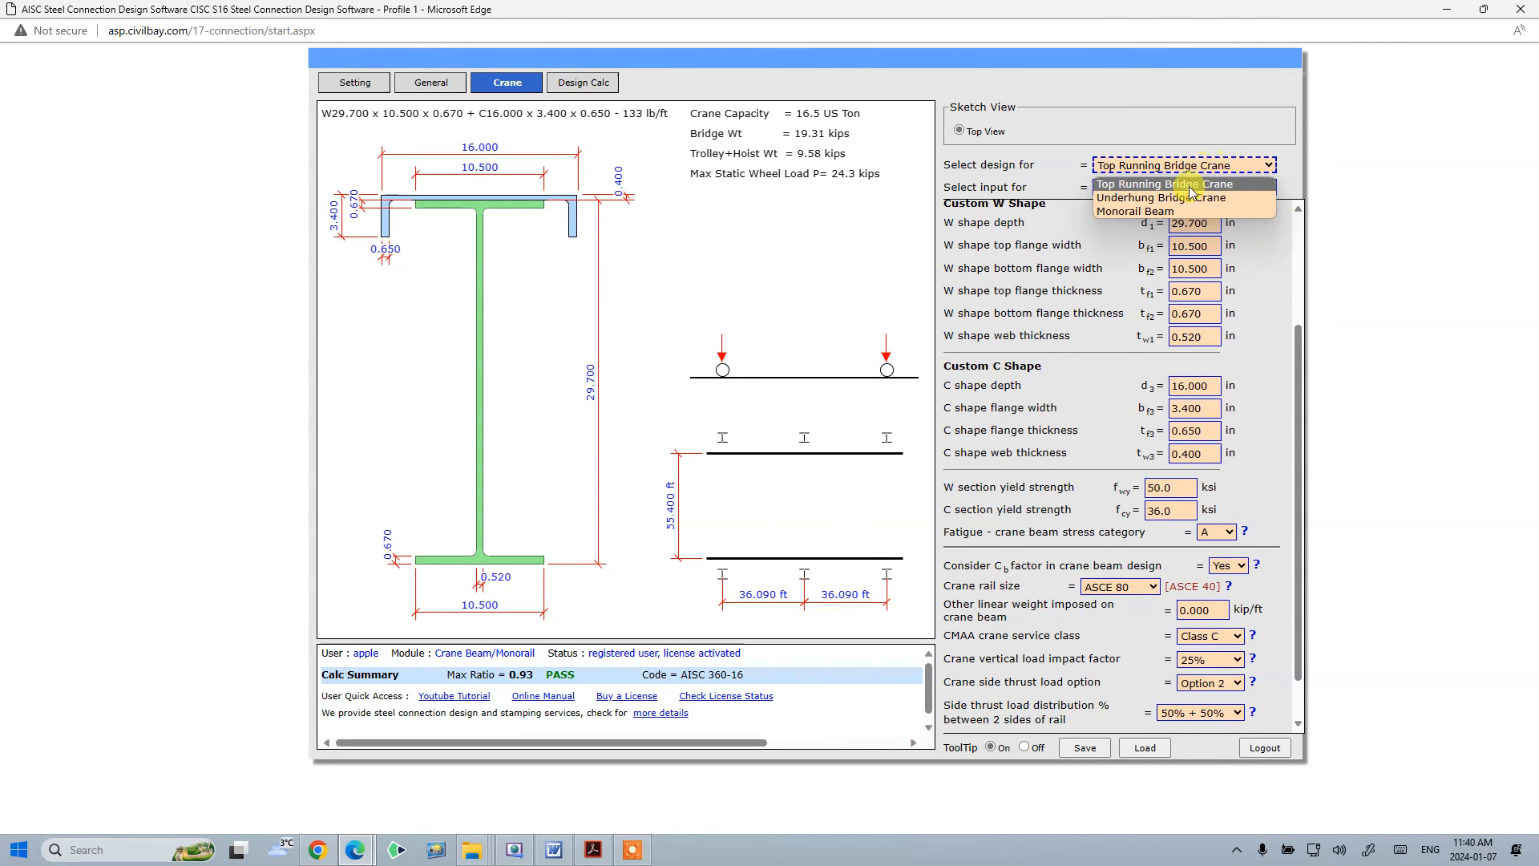
{"action": "left_click", "coordinate": [1180, 210]}
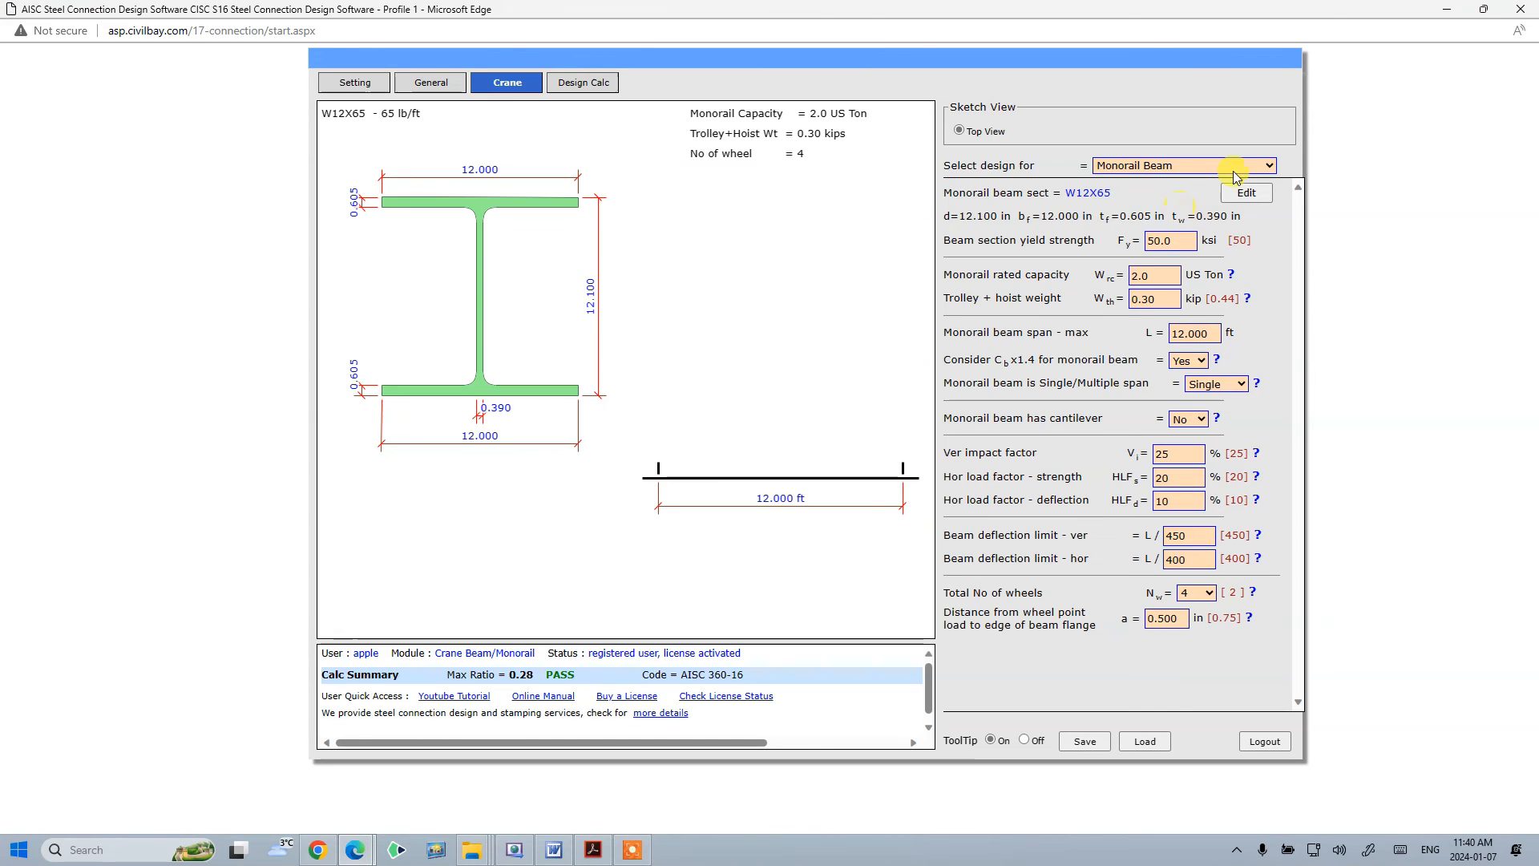
- Maximize the example PDF, zoom to 125%, and read the Example 3 monorail beam parameters
{"action": "left_click_drag", "start_coordinate": [1538, 69], "coordinate": [801, 66]}
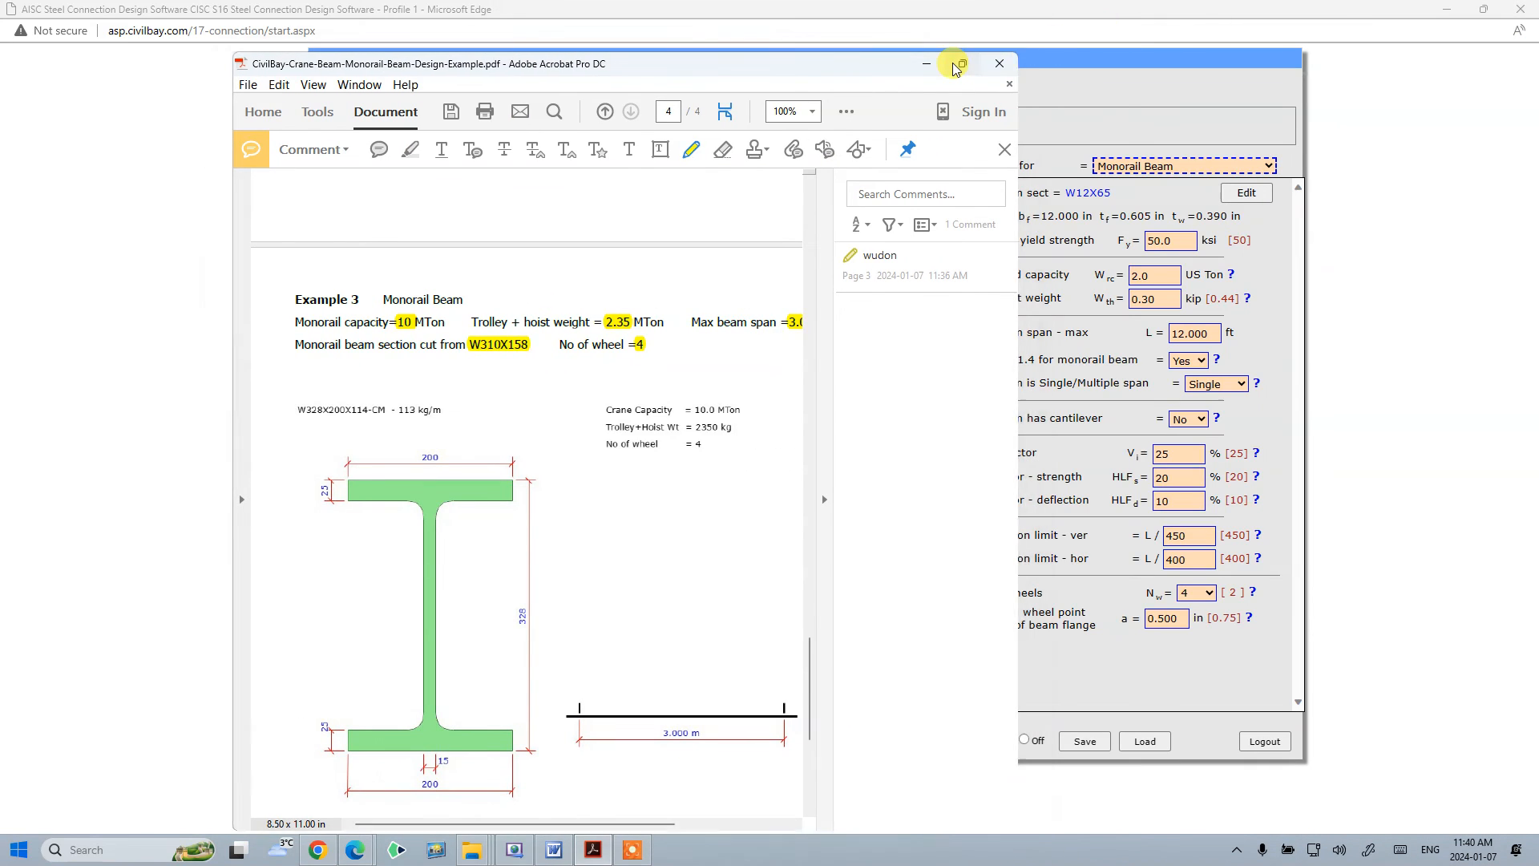
{"action": "left_click", "coordinate": [960, 64]}
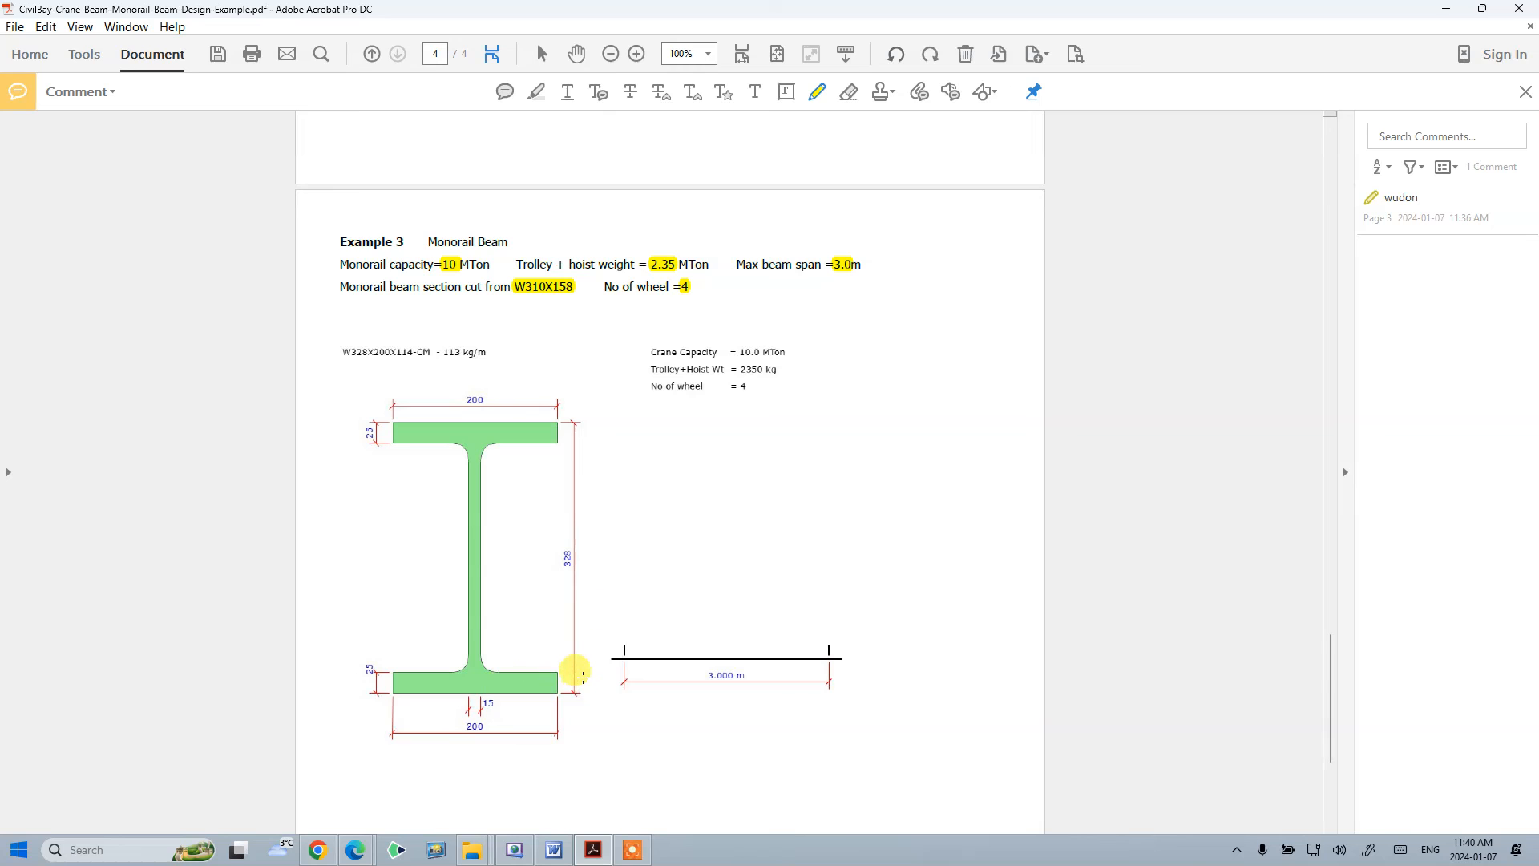
{"action": "left_click", "coordinate": [708, 54]}
{"action": "left_click", "coordinate": [761, 195]}
{"action": "scroll", "coordinate": [542, 412], "scroll_direction": "down", "scroll_amount": 3}
{"action": "scroll", "coordinate": [513, 405], "scroll_direction": "up", "scroll_amount": 3}
{"action": "scroll", "coordinate": [513, 405], "scroll_direction": "up", "scroll_amount": 3}
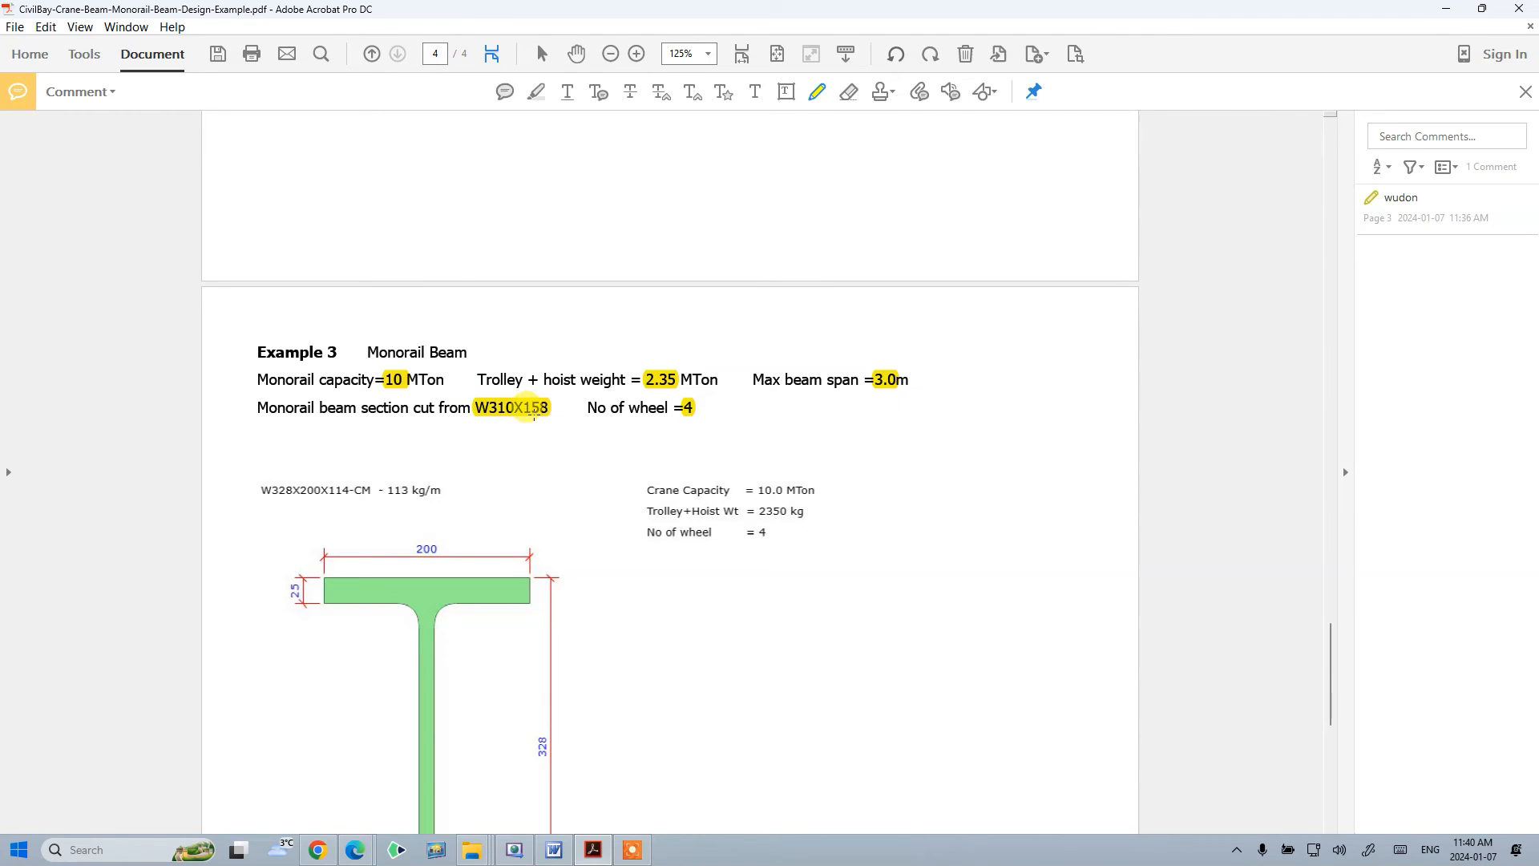
{"action": "scroll", "coordinate": [534, 414], "scroll_direction": "down", "scroll_amount": 5}
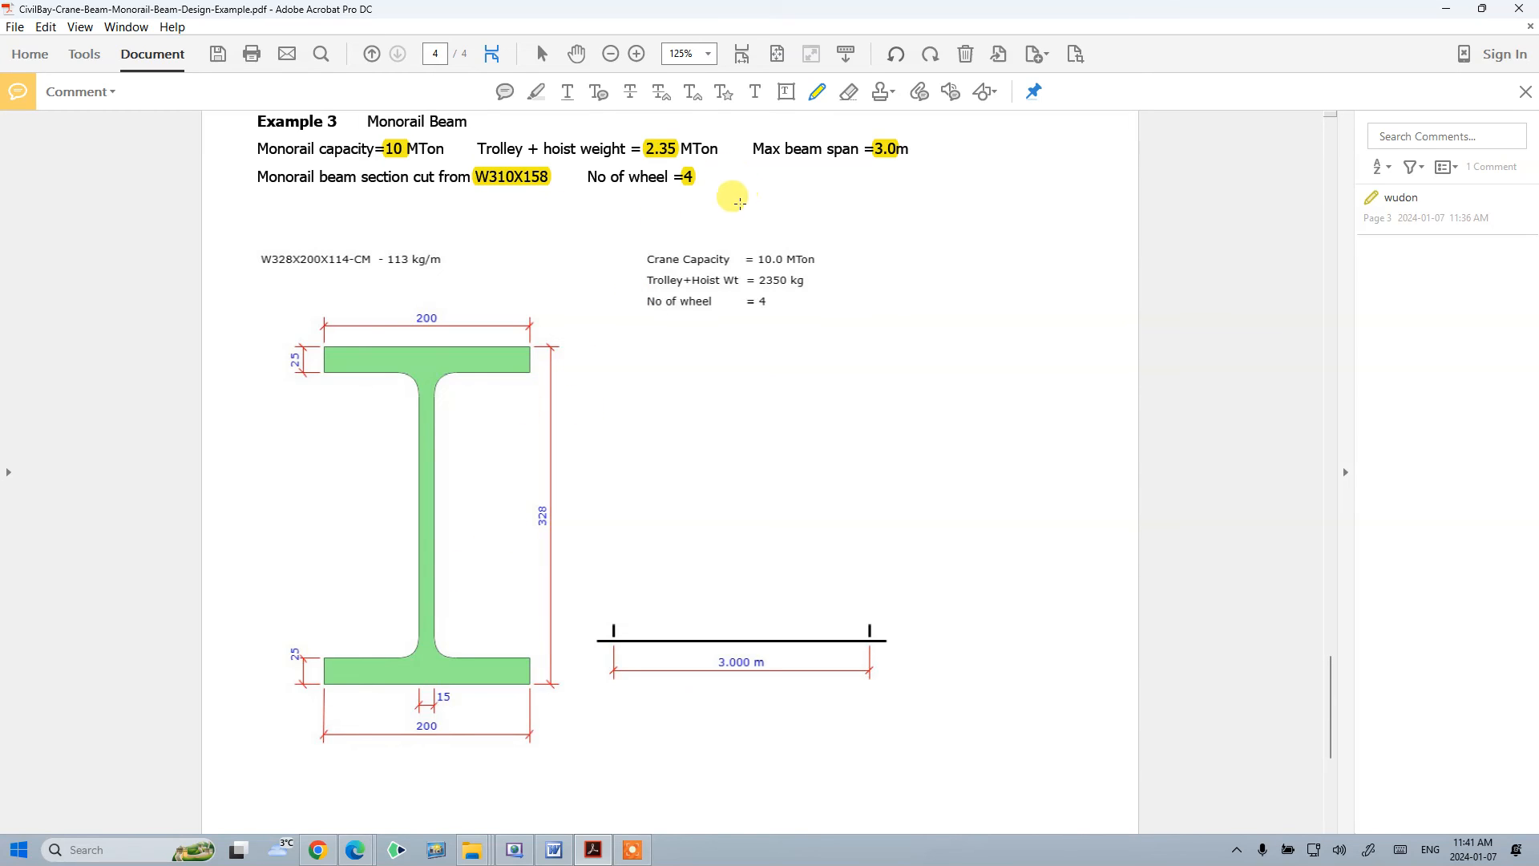
{"action": "scroll", "coordinate": [710, 257], "scroll_direction": "up", "scroll_amount": 3}
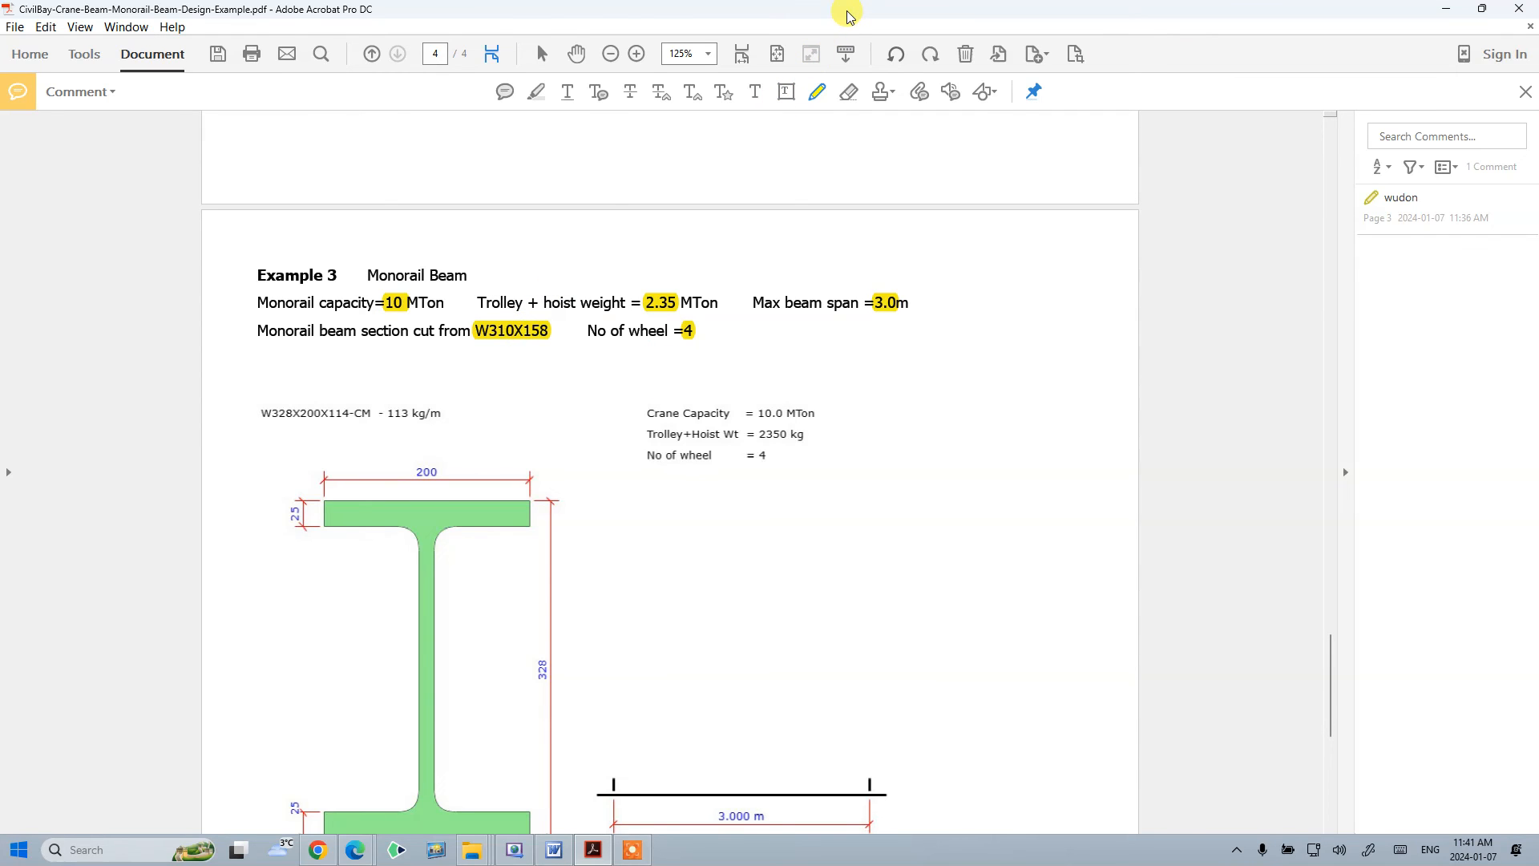
{"action": "left_click_drag", "start_coordinate": [848, 10], "coordinate": [847, 0]}
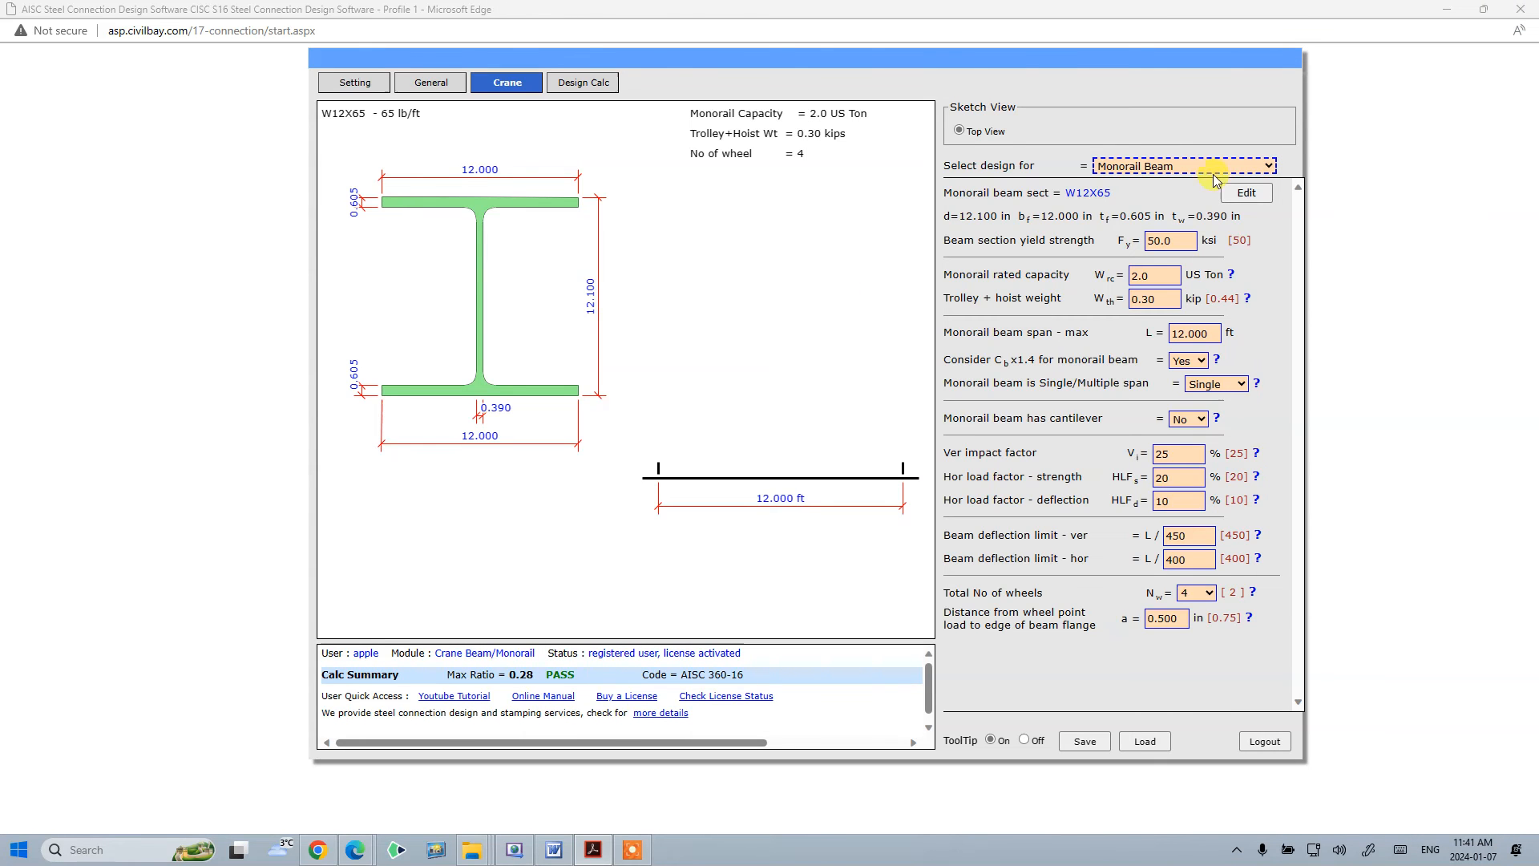
- Switch the global project design unit to kN-m
{"action": "left_click", "coordinate": [388, 90]}
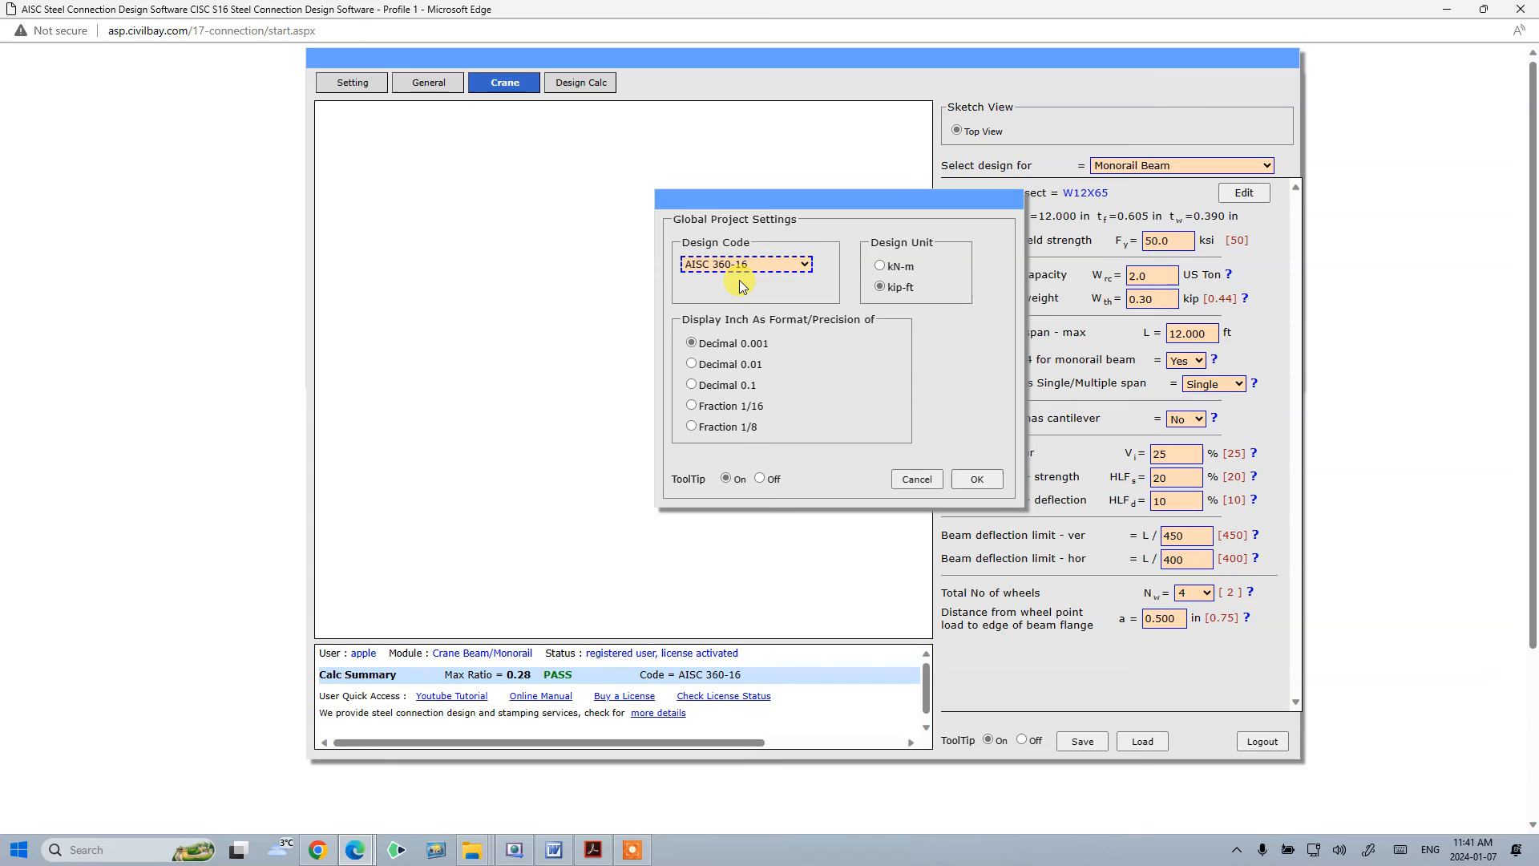
{"action": "left_click", "coordinate": [880, 265]}
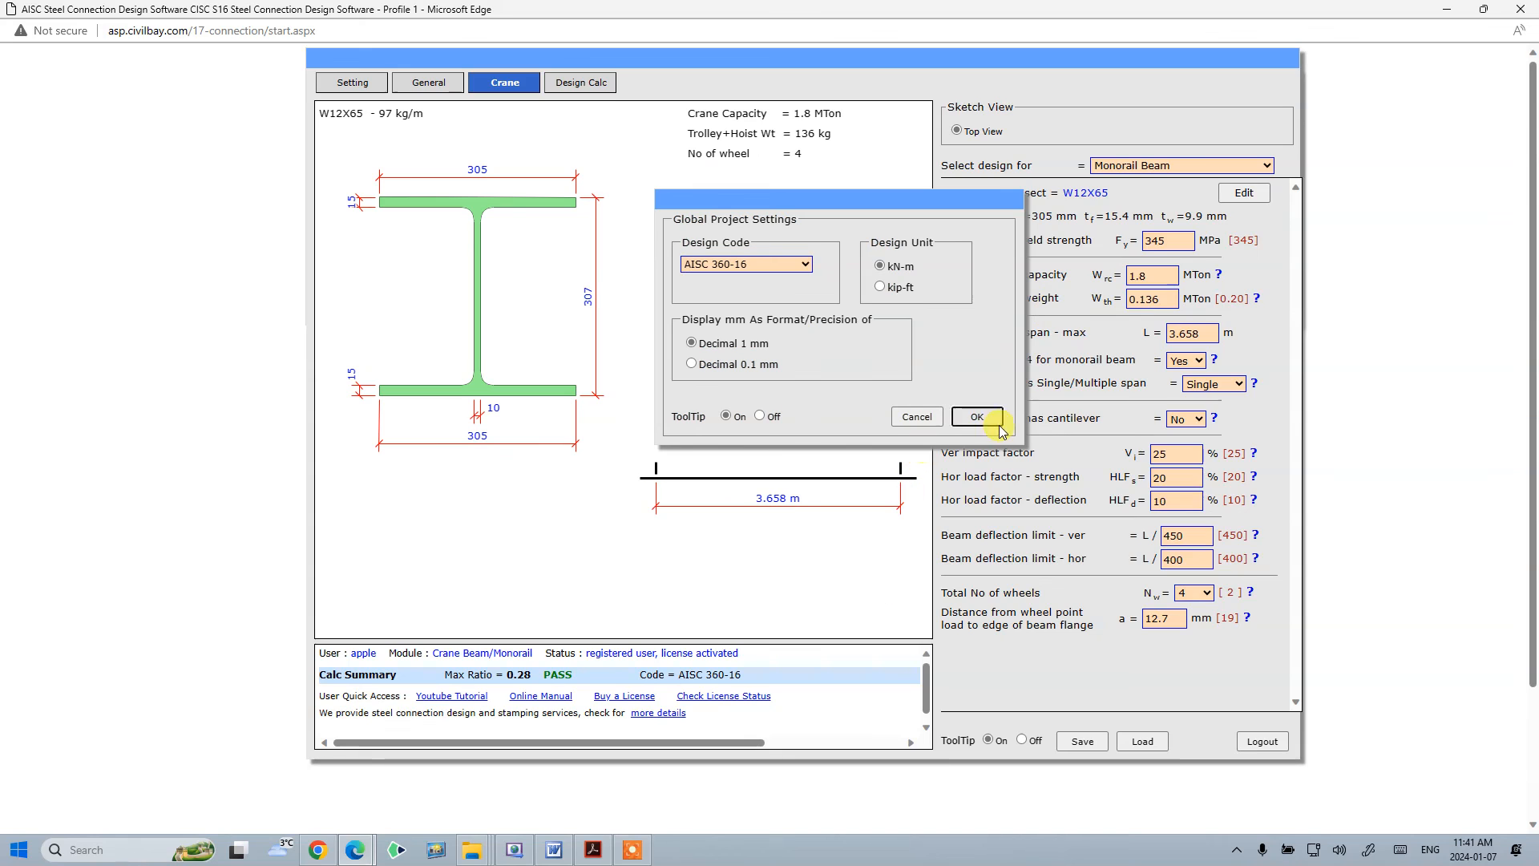
{"action": "left_click", "coordinate": [987, 422]}
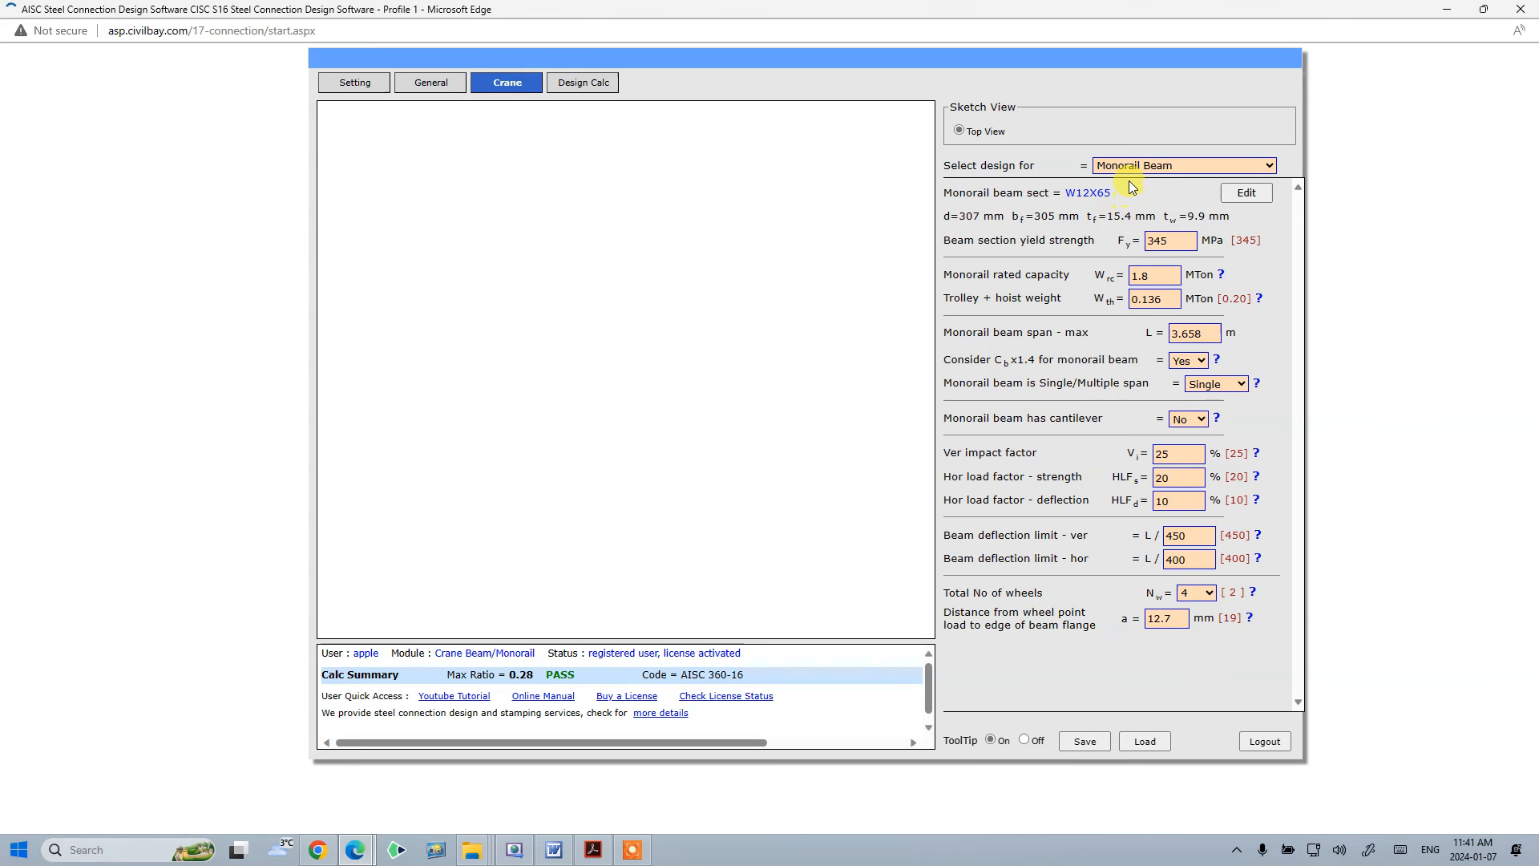
- Edit the monorail beam section, pick W310X158 from the US AISC Shape DB v14.1 Metric Name library, and choose Custom Sect
{"action": "left_click", "coordinate": [1245, 194]}
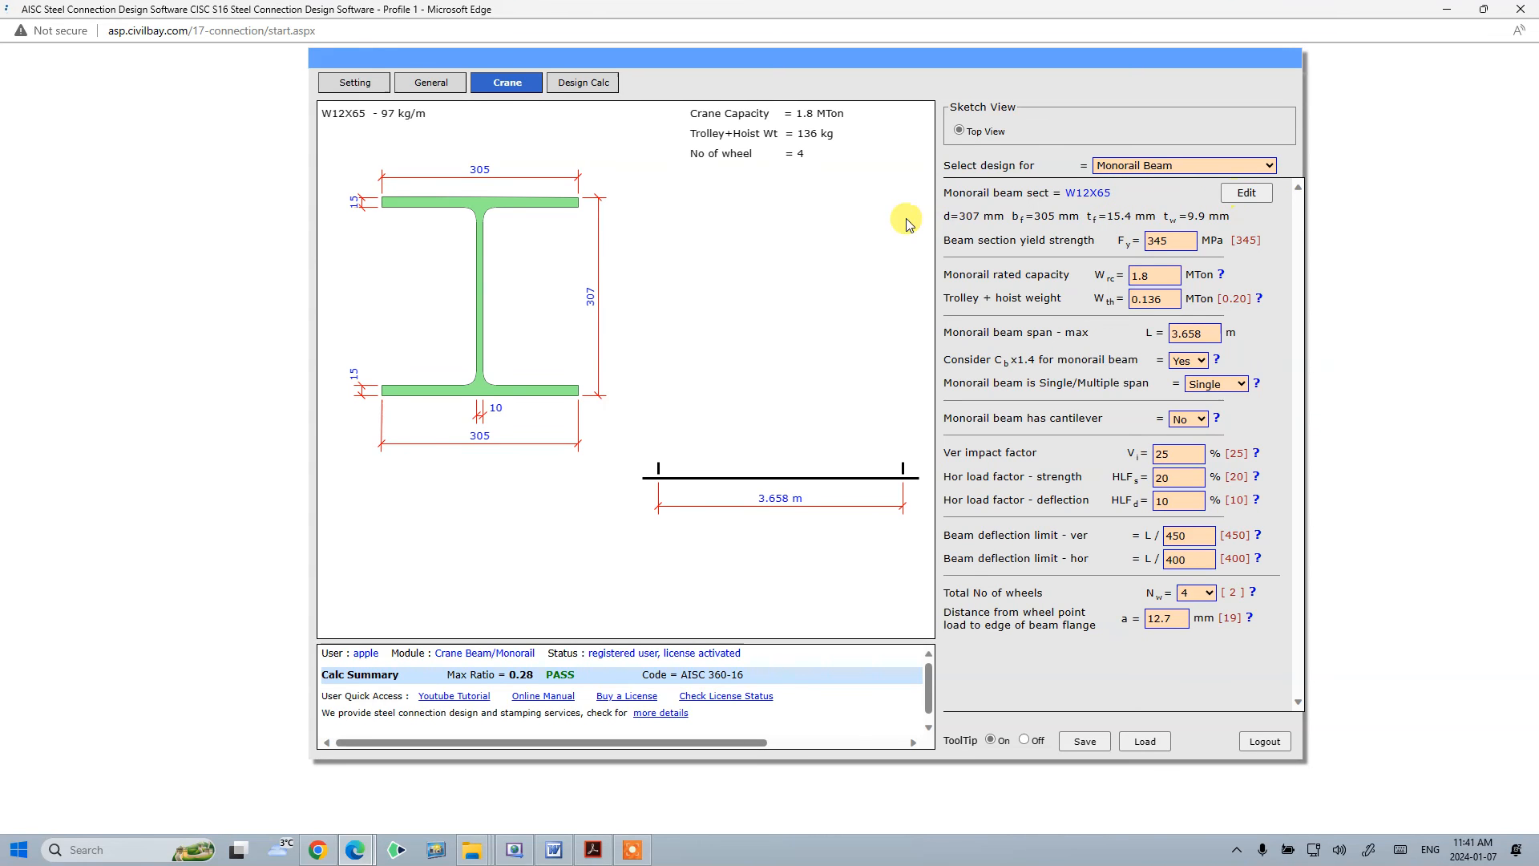
{"action": "left_click", "coordinate": [869, 165]}
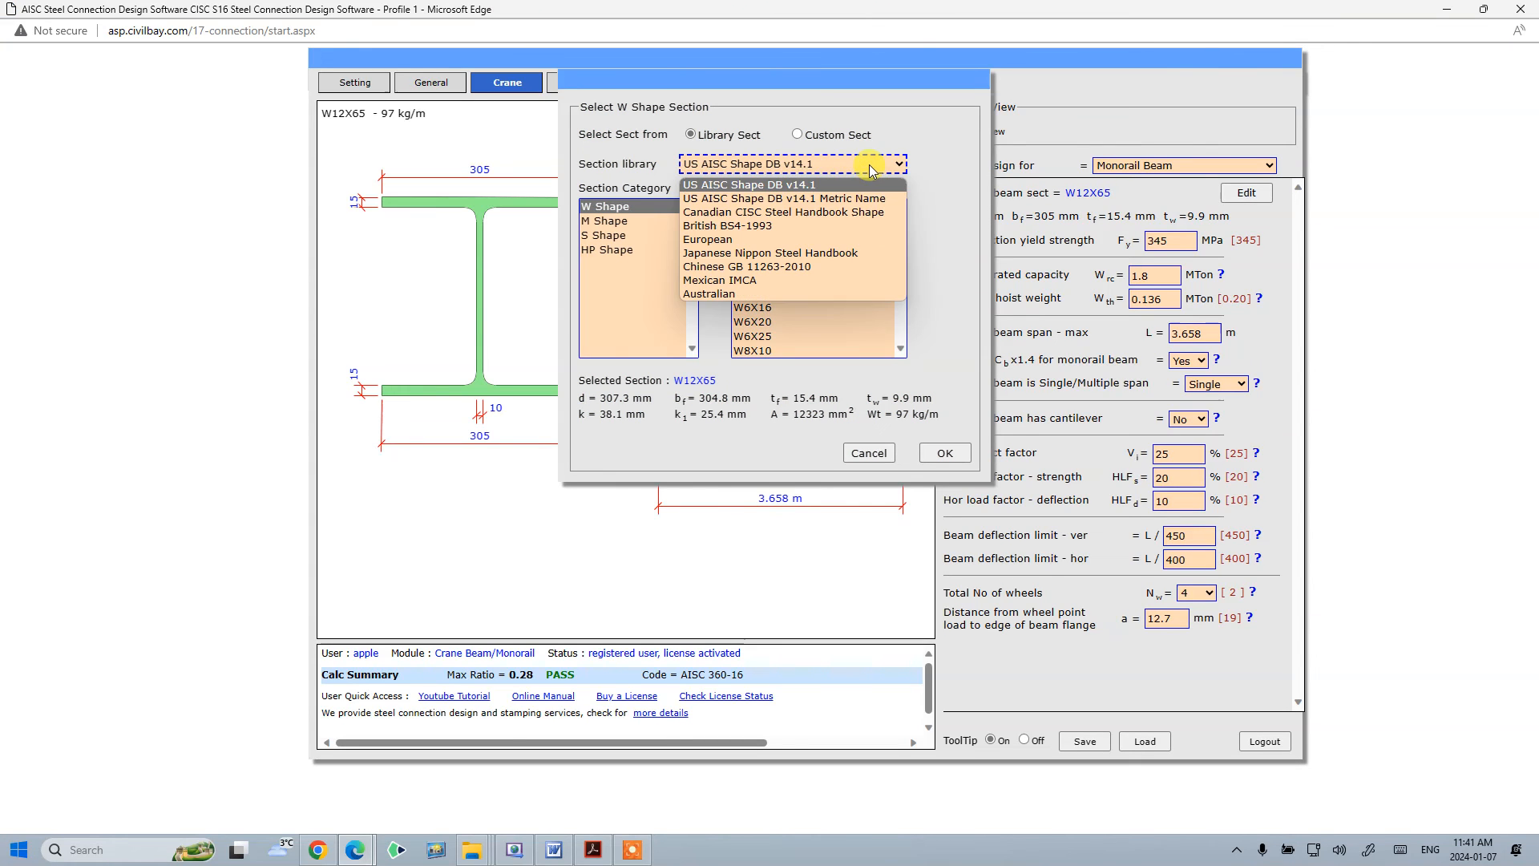
{"action": "left_click", "coordinate": [853, 199]}
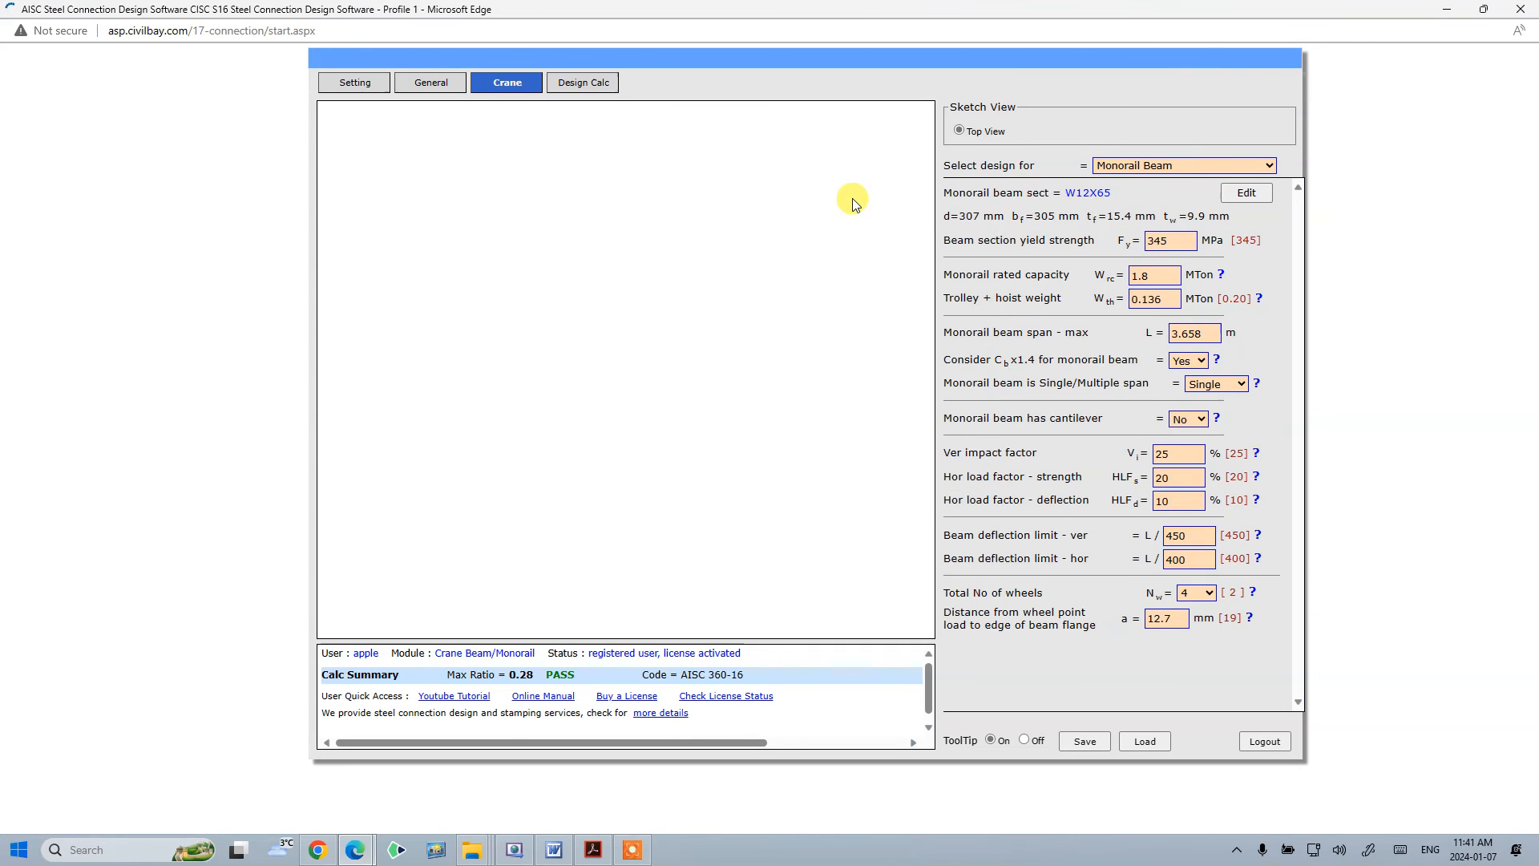
{"action": "left_click_drag", "start_coordinate": [899, 229], "coordinate": [897, 250]}
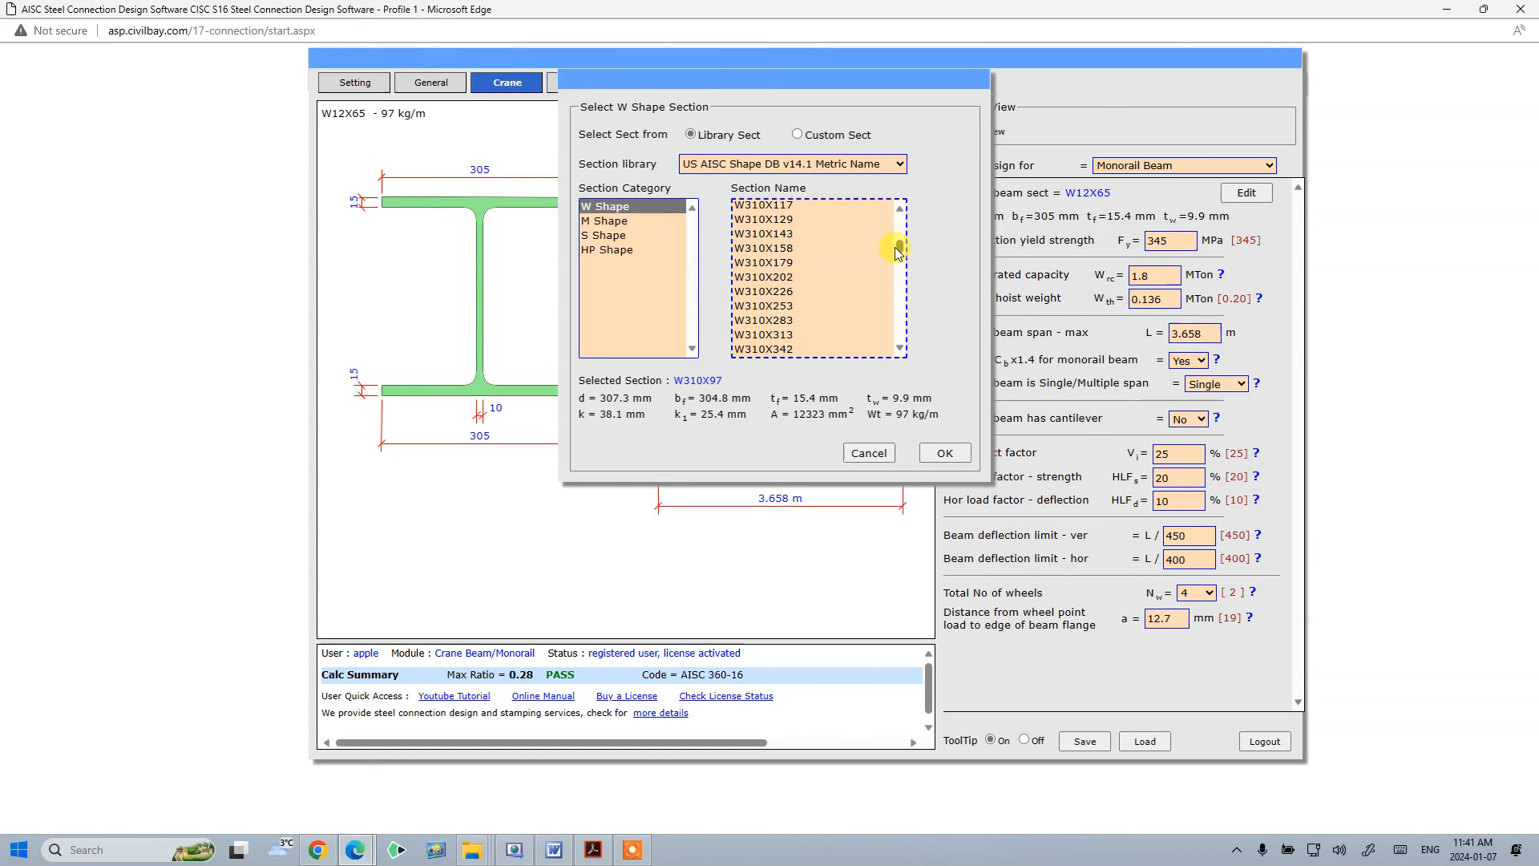
{"action": "double_click", "coordinate": [776, 249]}
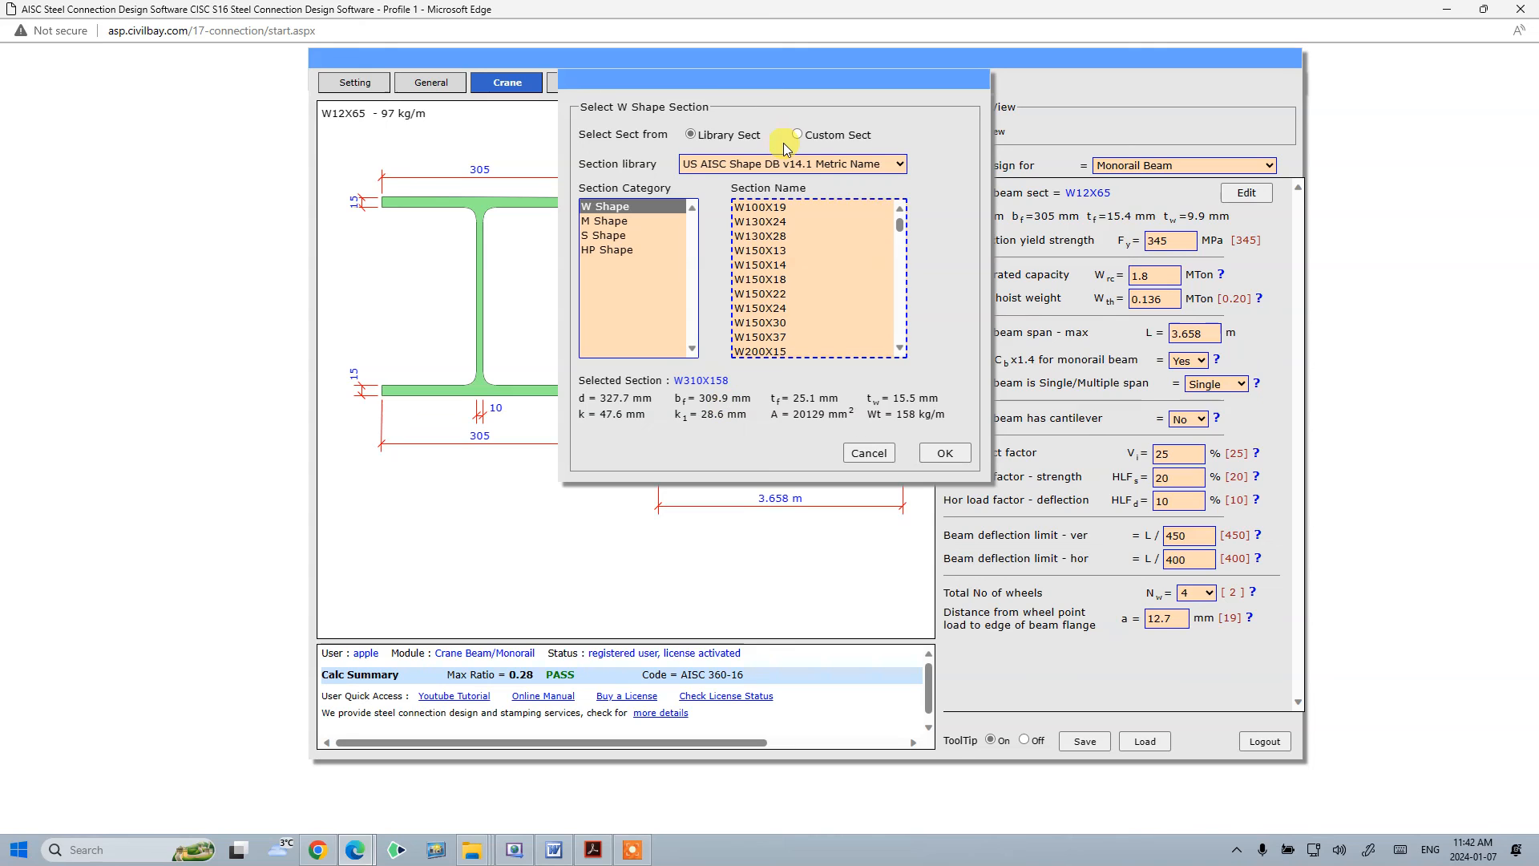
{"action": "left_click", "coordinate": [823, 136]}
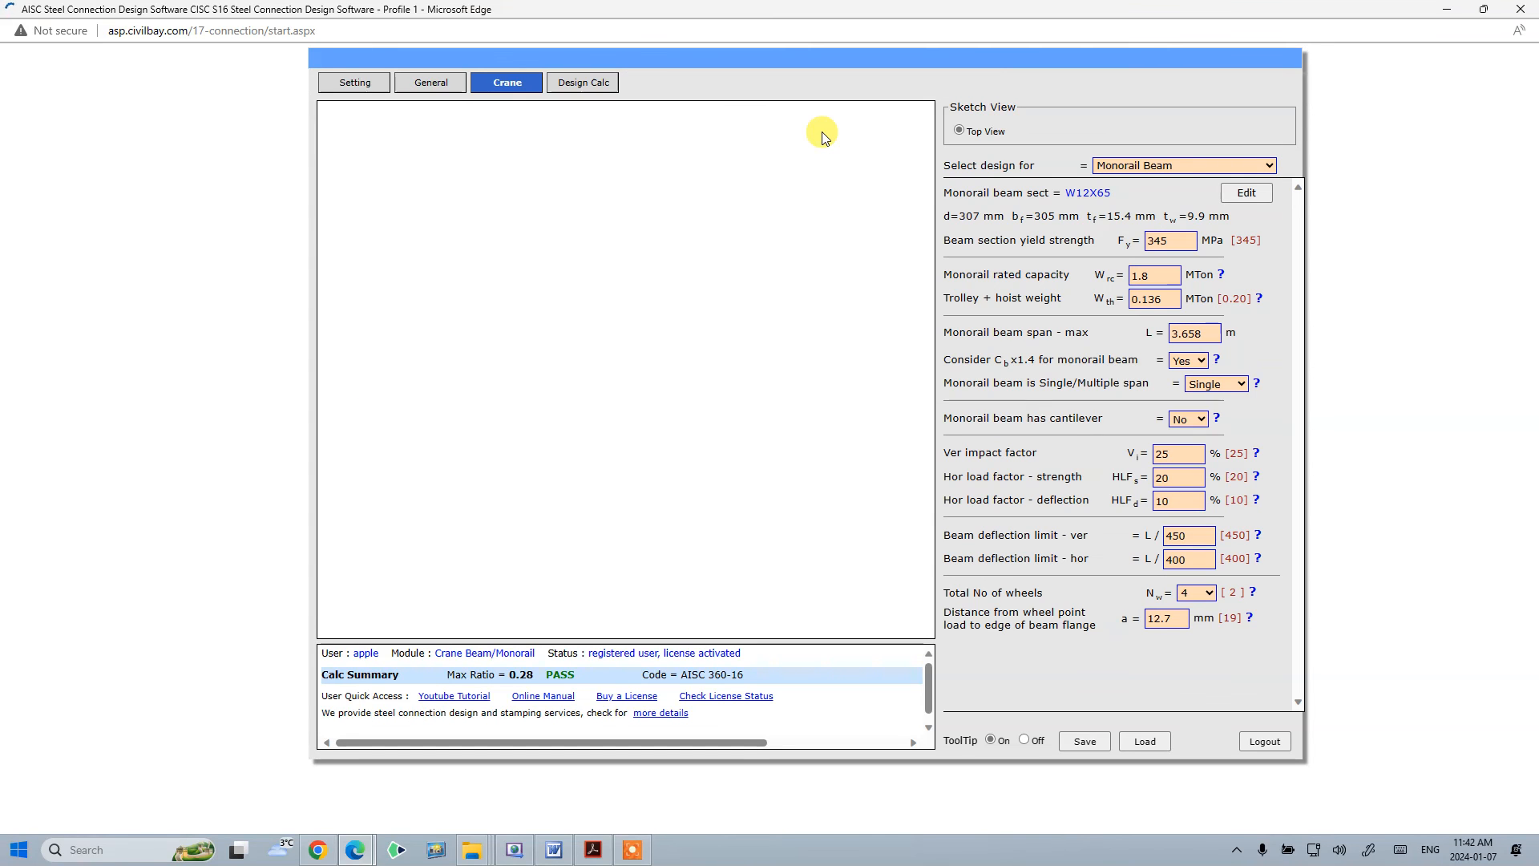
- Set the custom section's flange width bf to 200 mm and update the section shape
{"action": "left_click", "coordinate": [943, 165]}
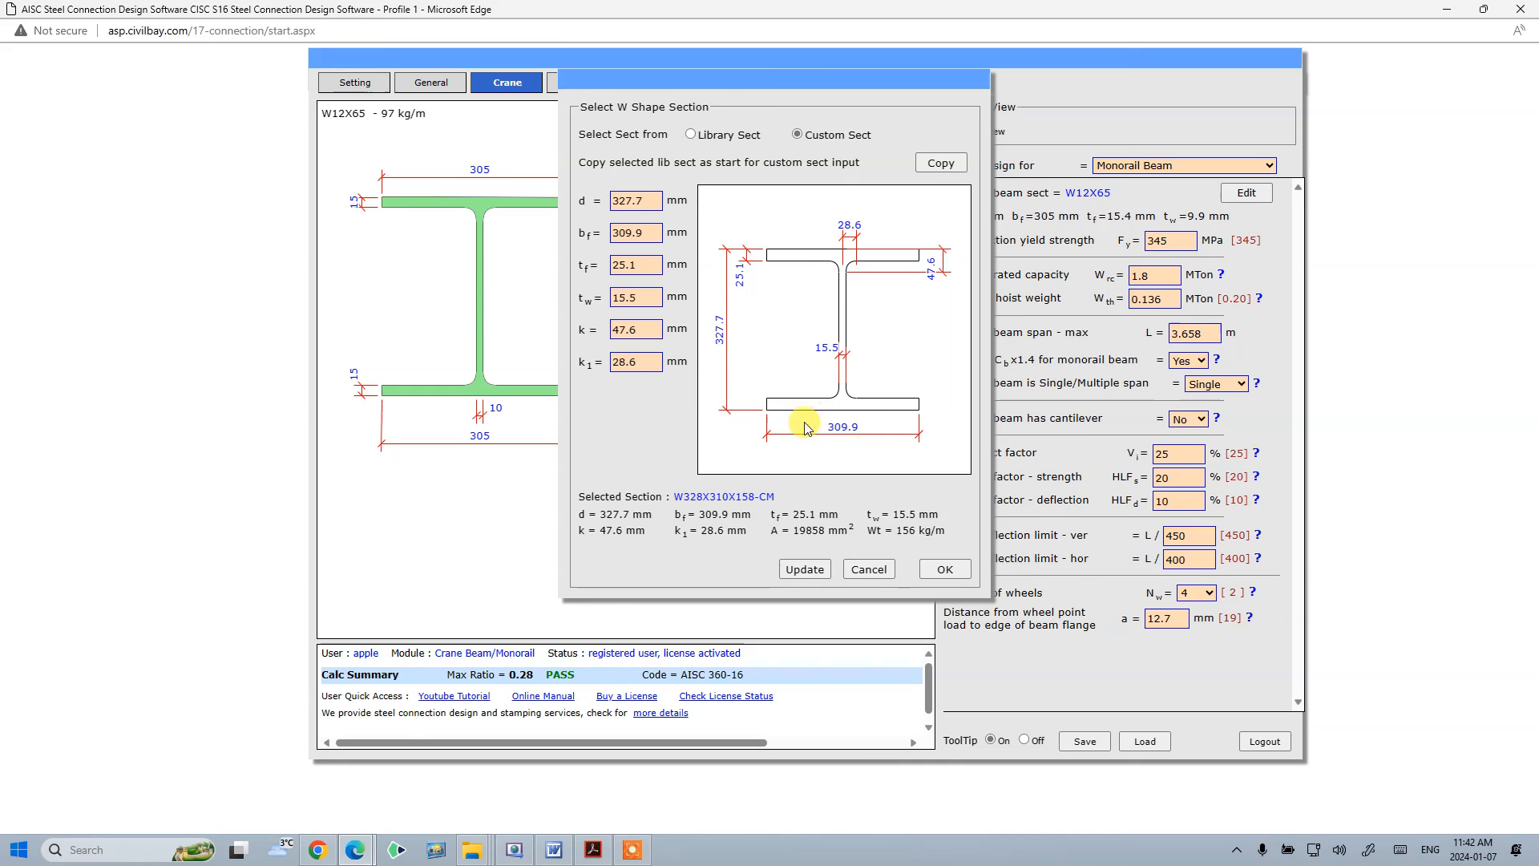
{"action": "left_click", "coordinate": [633, 232]}
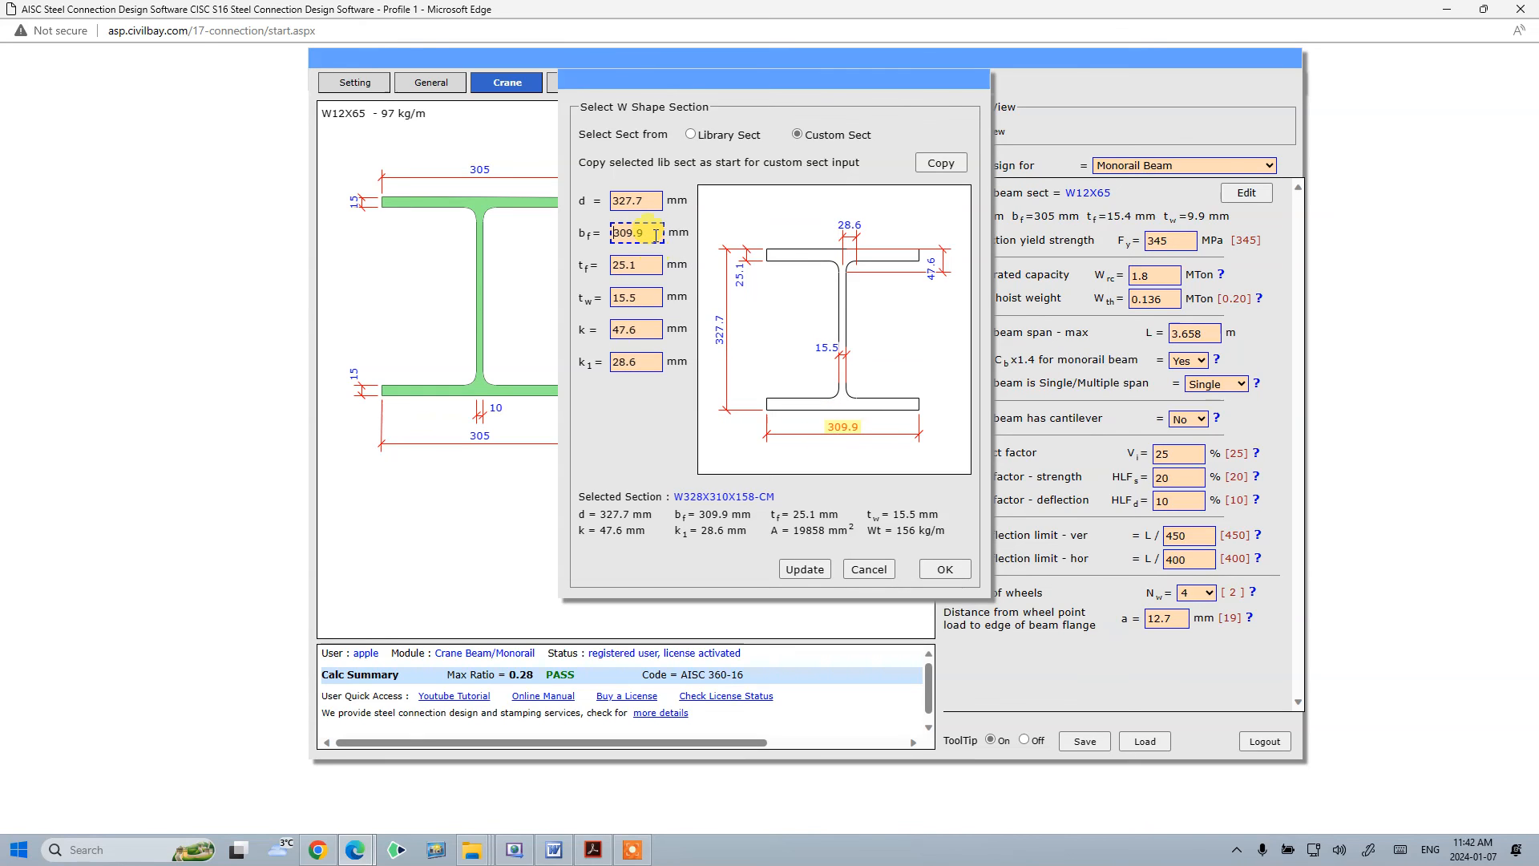
{"action": "left_click_drag", "start_coordinate": [656, 234], "coordinate": [461, 244]}
{"action": "type", "text": "200"}
{"action": "left_click", "coordinate": [563, 173]}
{"action": "left_click", "coordinate": [813, 572]}
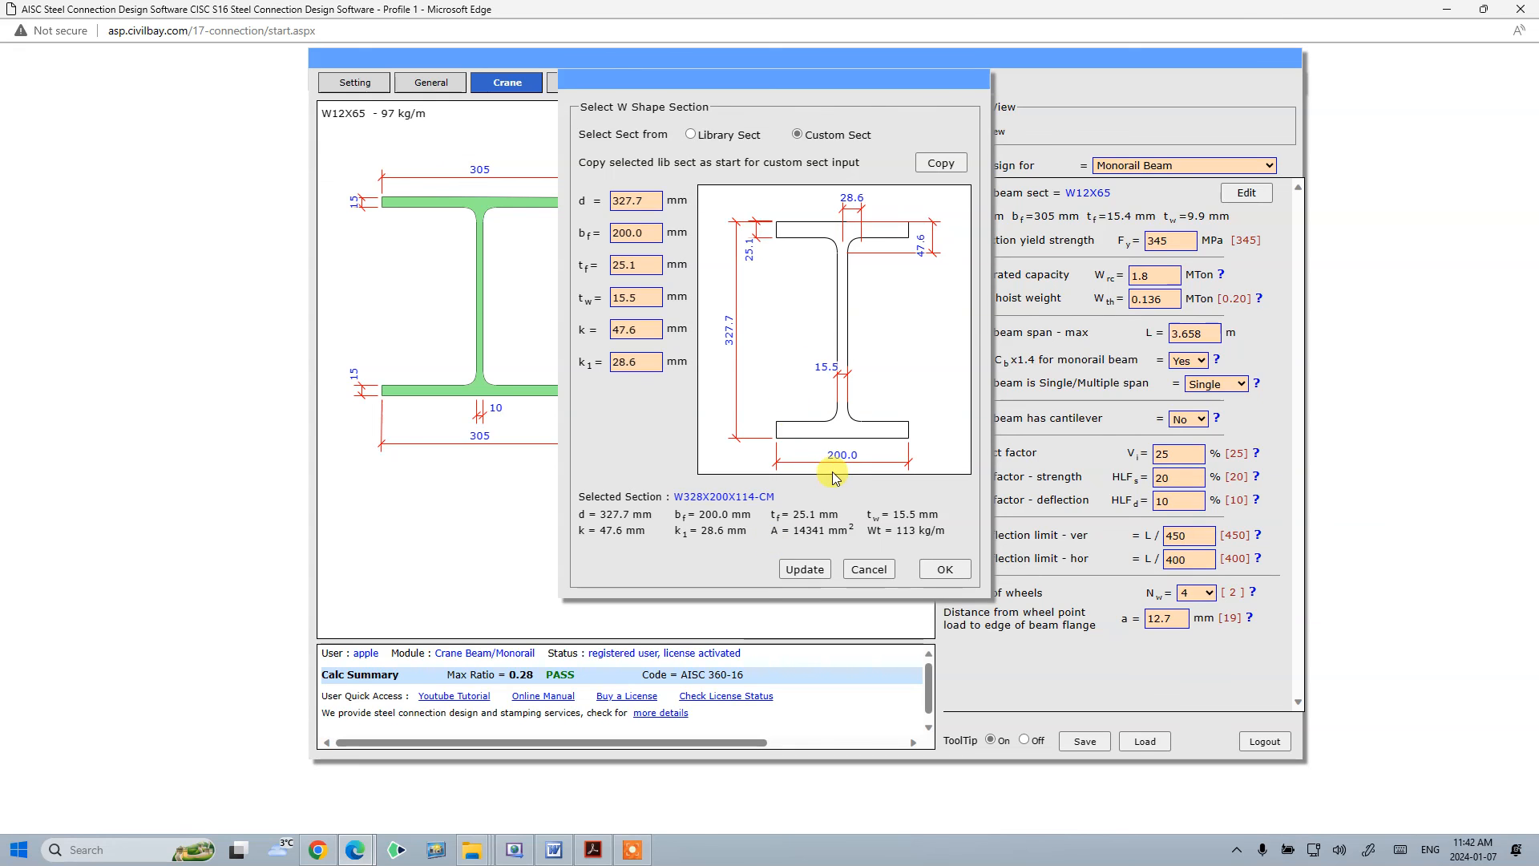
- Check the Example 3 section and span in the maximized example PDF, then accept the custom section
{"action": "key", "text": "alt+Tab"}
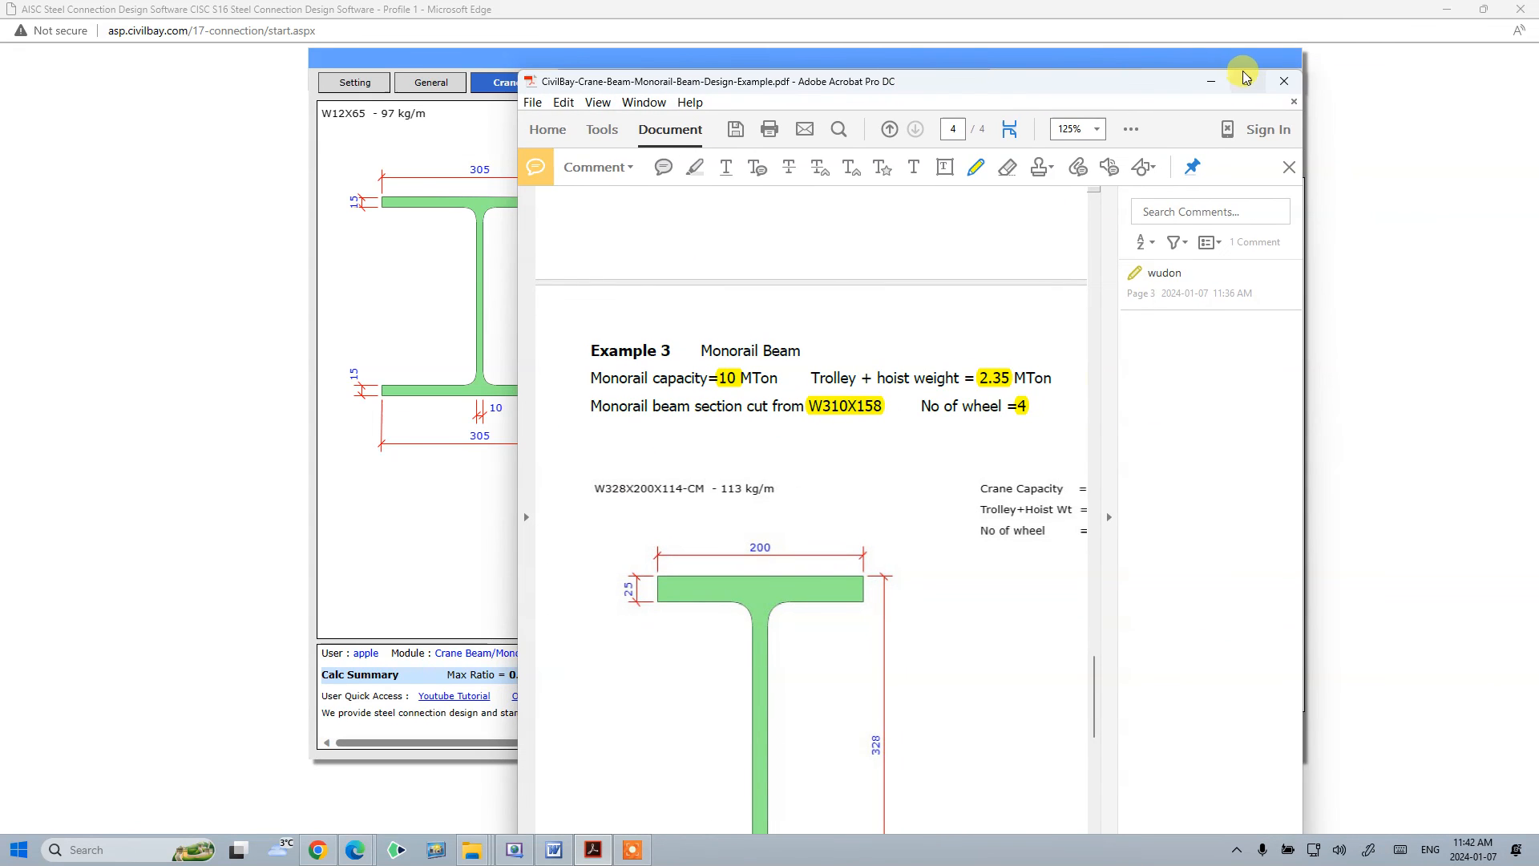
{"action": "left_click", "coordinate": [1270, 82]}
{"action": "scroll", "coordinate": [561, 361], "scroll_direction": "down", "scroll_amount": 4}
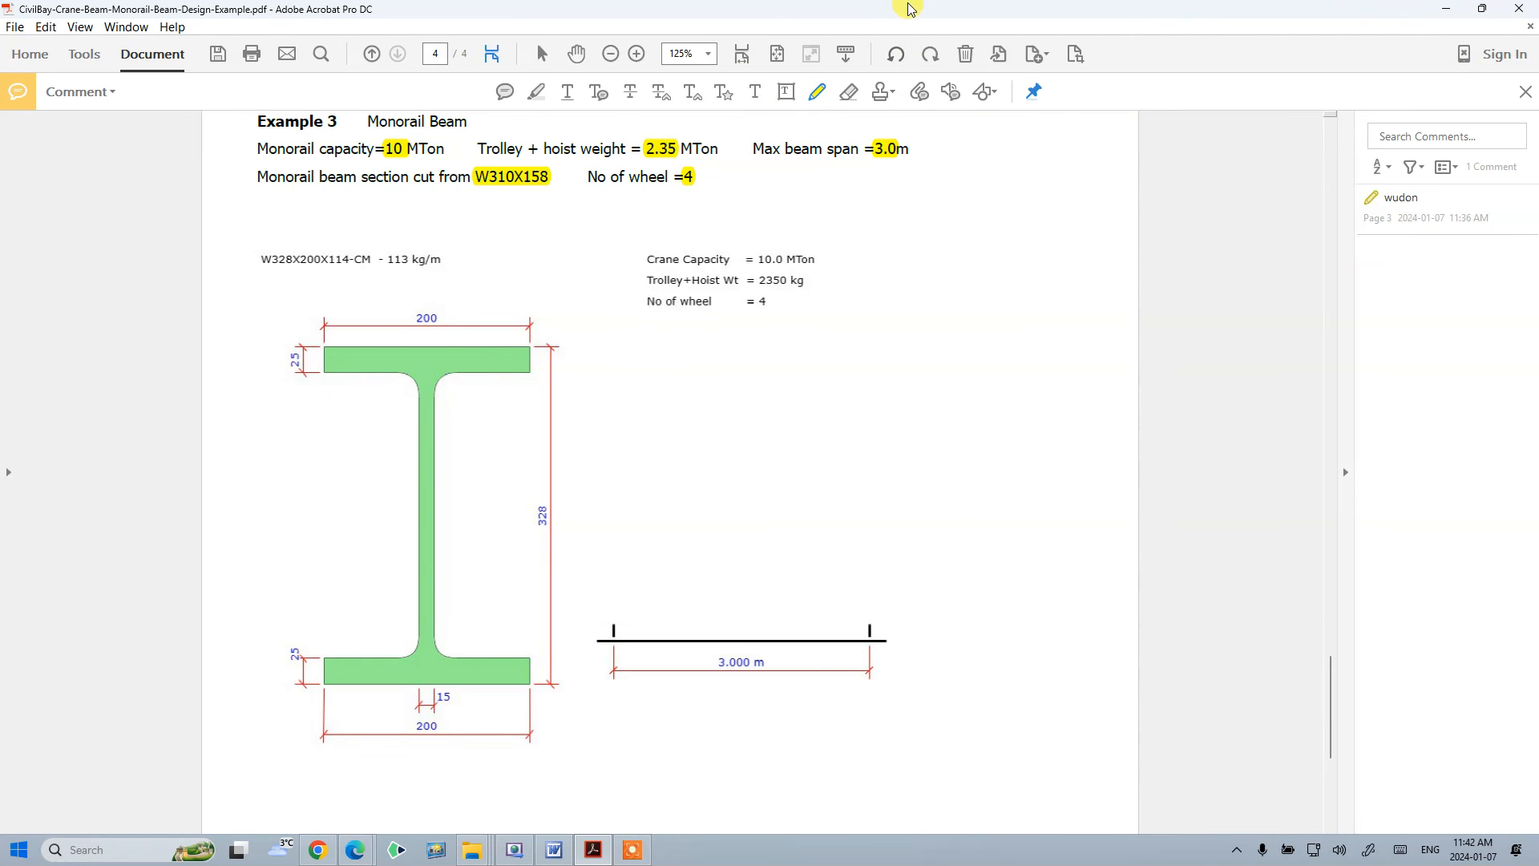
{"action": "key", "text": "alt+Tab"}
{"action": "left_click", "coordinate": [946, 571]}
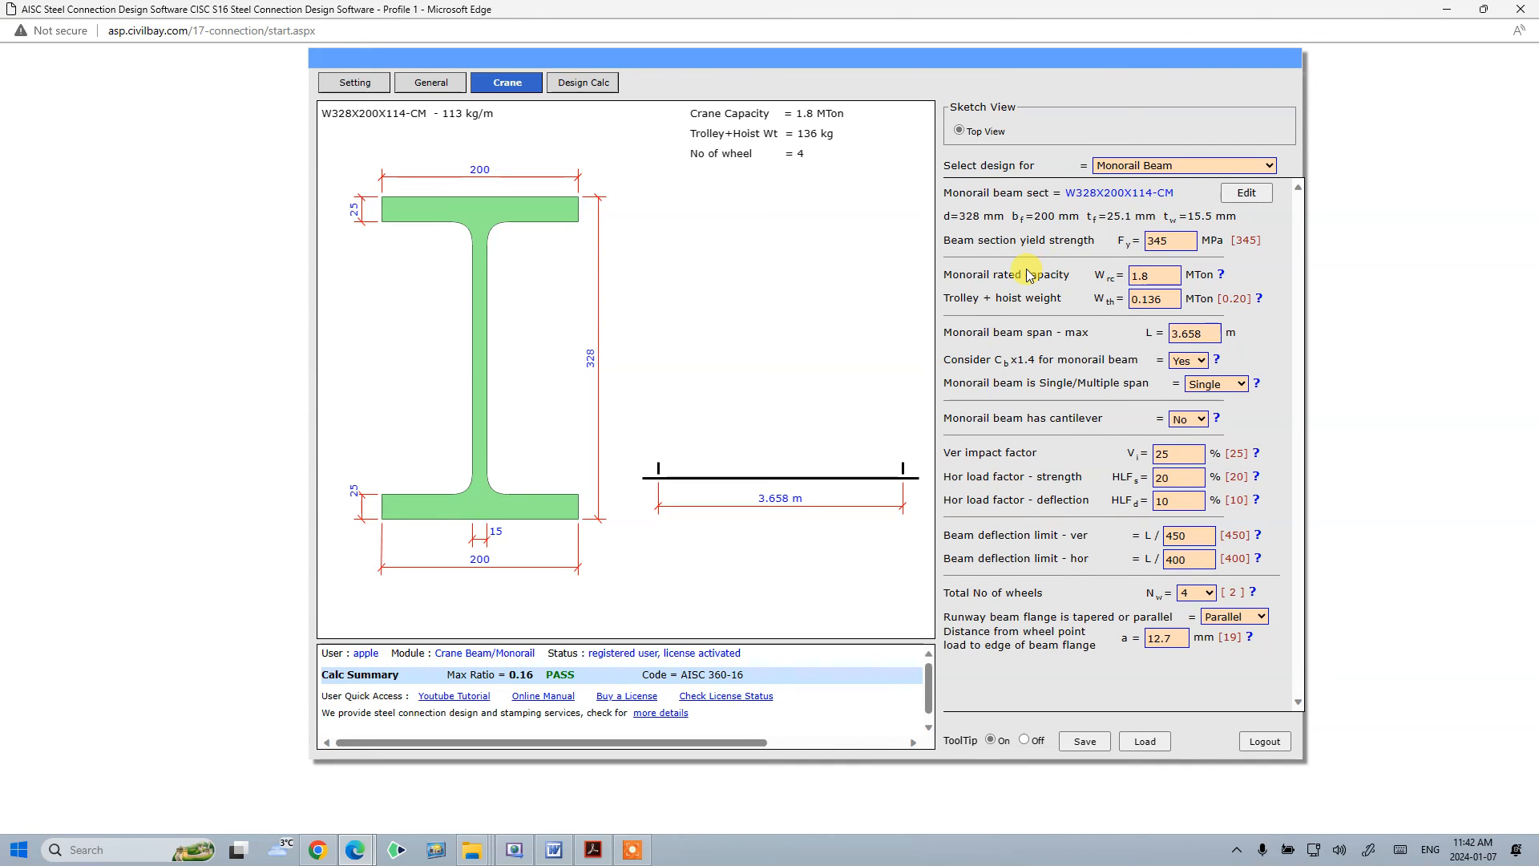
- Set the monorail rated capacity to 10 MTon and the trolley plus hoist weight to 2.35 MTon
{"action": "left_click_drag", "start_coordinate": [1182, 239], "coordinate": [1050, 243]}
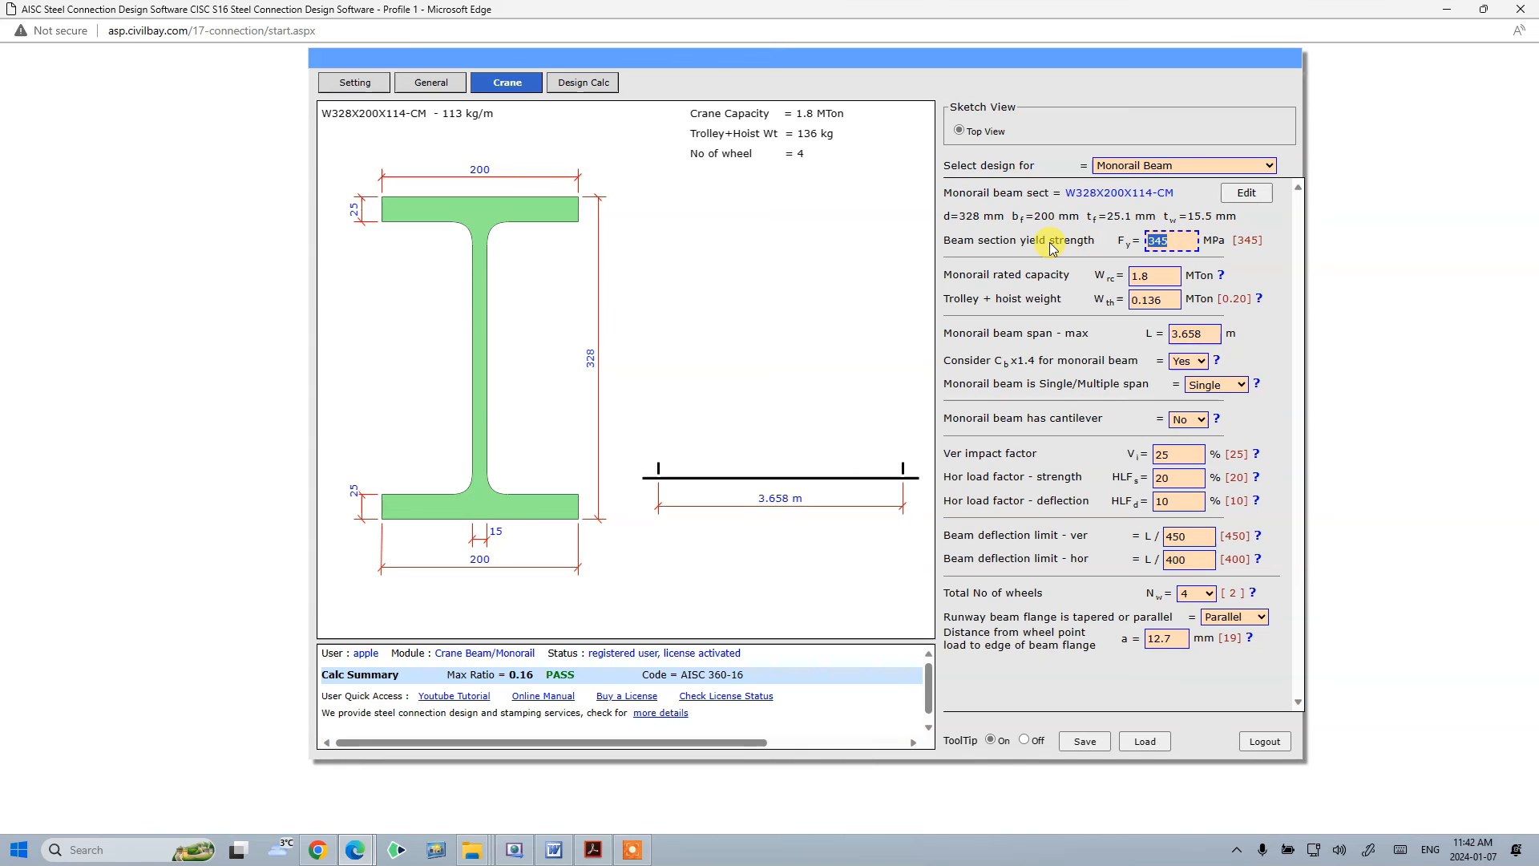
{"action": "left_click", "coordinate": [1002, 274]}
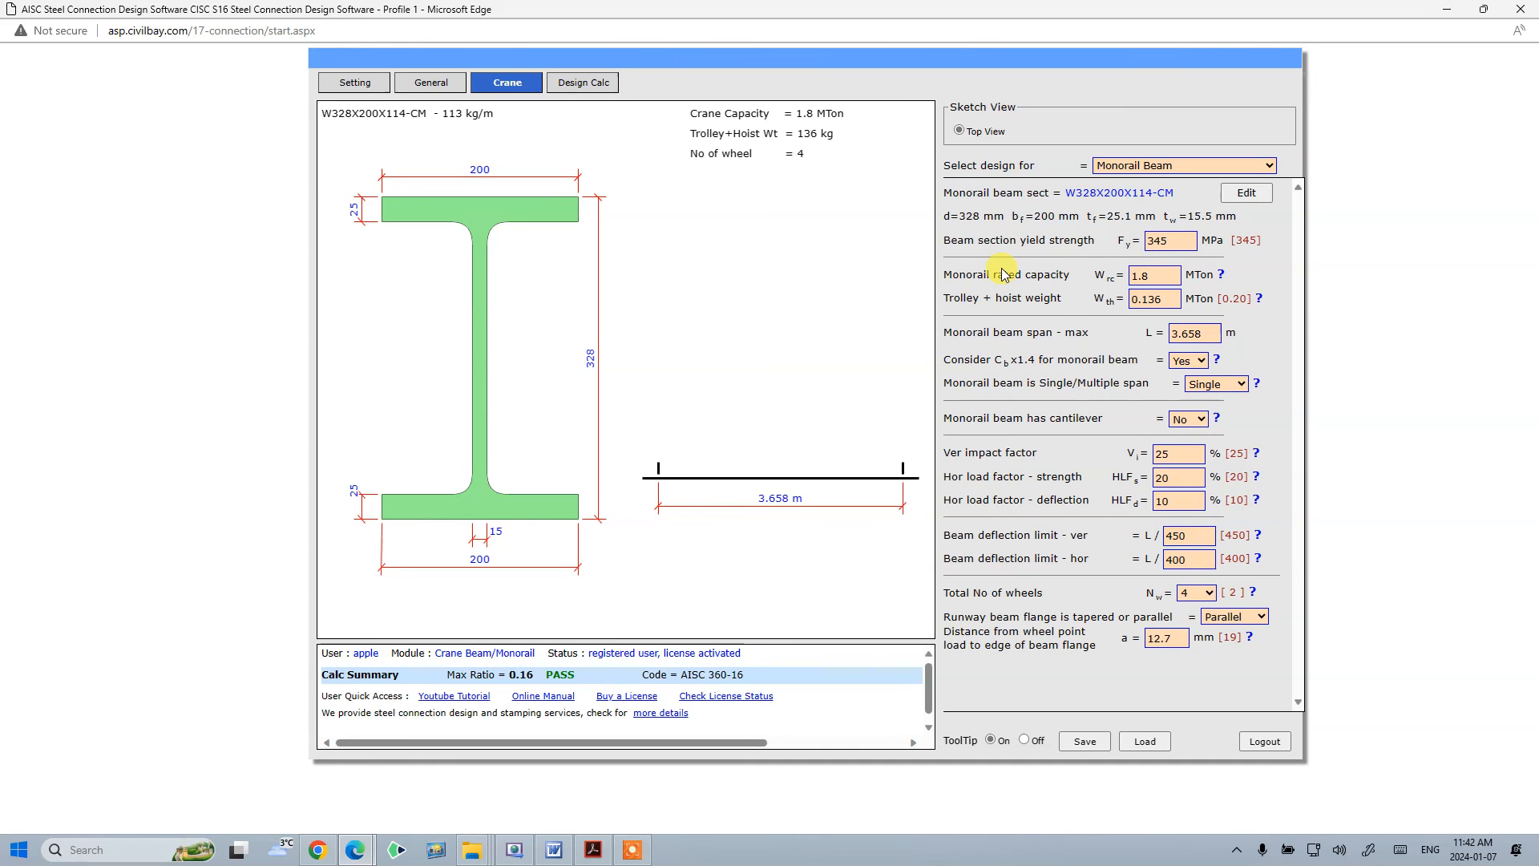
{"action": "left_click", "coordinate": [1137, 275]}
{"action": "left_click_drag", "start_coordinate": [1149, 278], "coordinate": [1068, 272]}
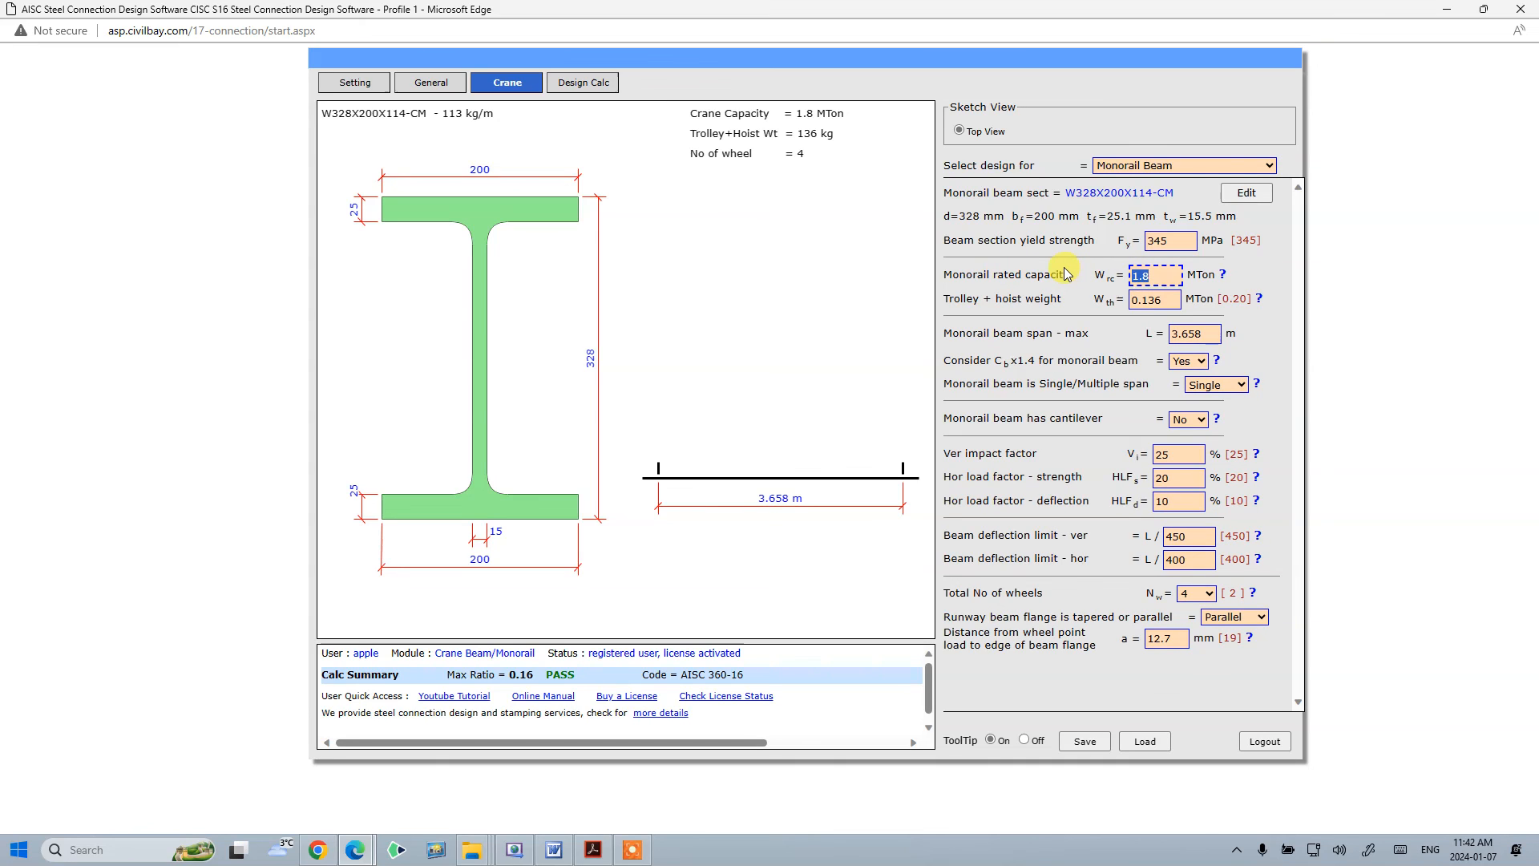
{"action": "left_click", "coordinate": [1065, 238]}
{"action": "left_click", "coordinate": [1178, 300]}
{"action": "left_click_drag", "start_coordinate": [1180, 302], "coordinate": [1048, 310]}
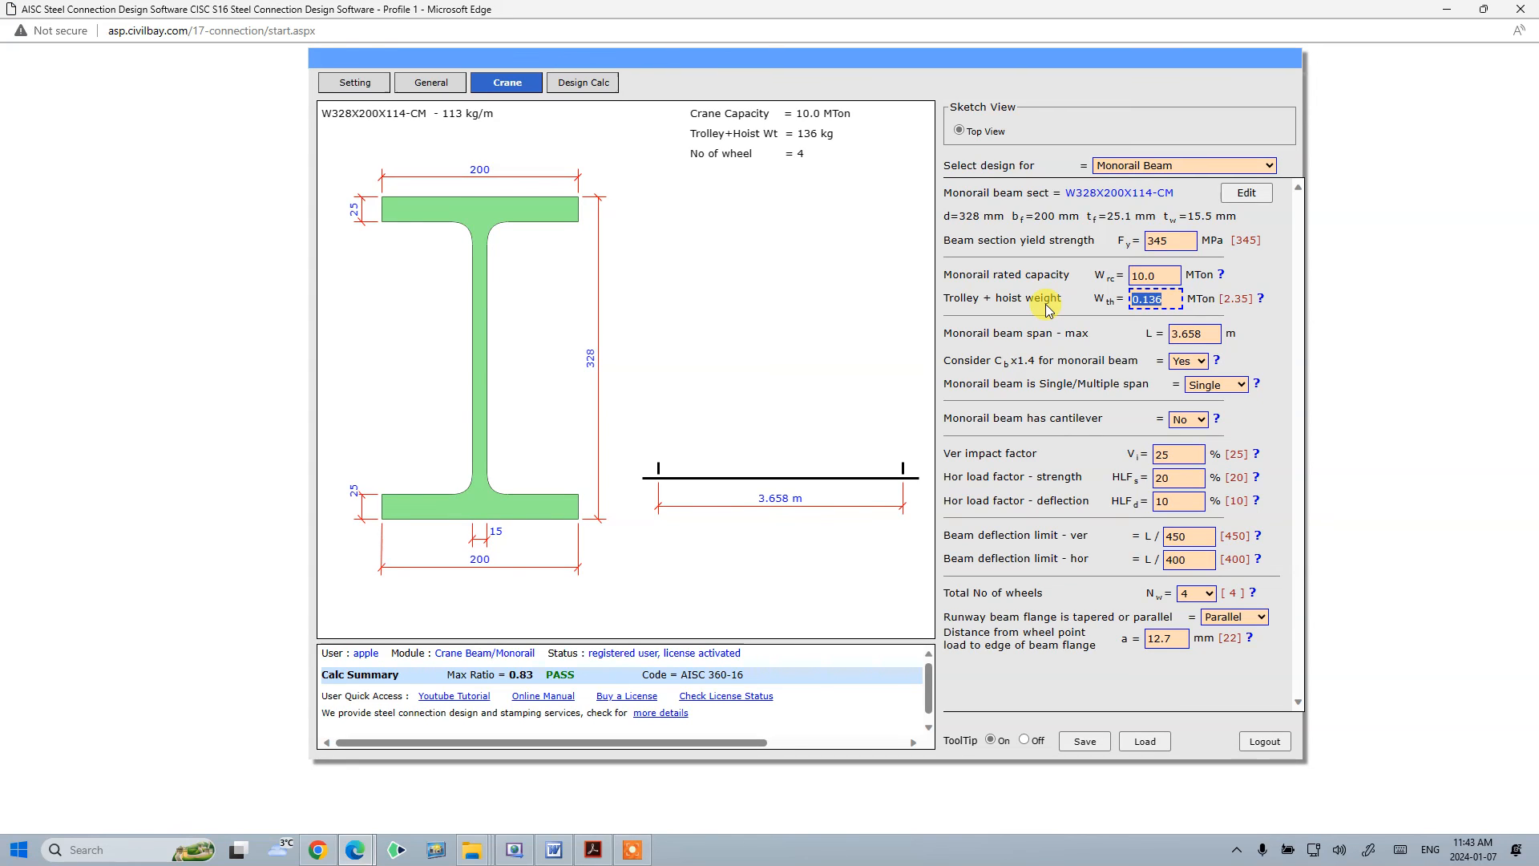
{"action": "type", "text": ".3"}
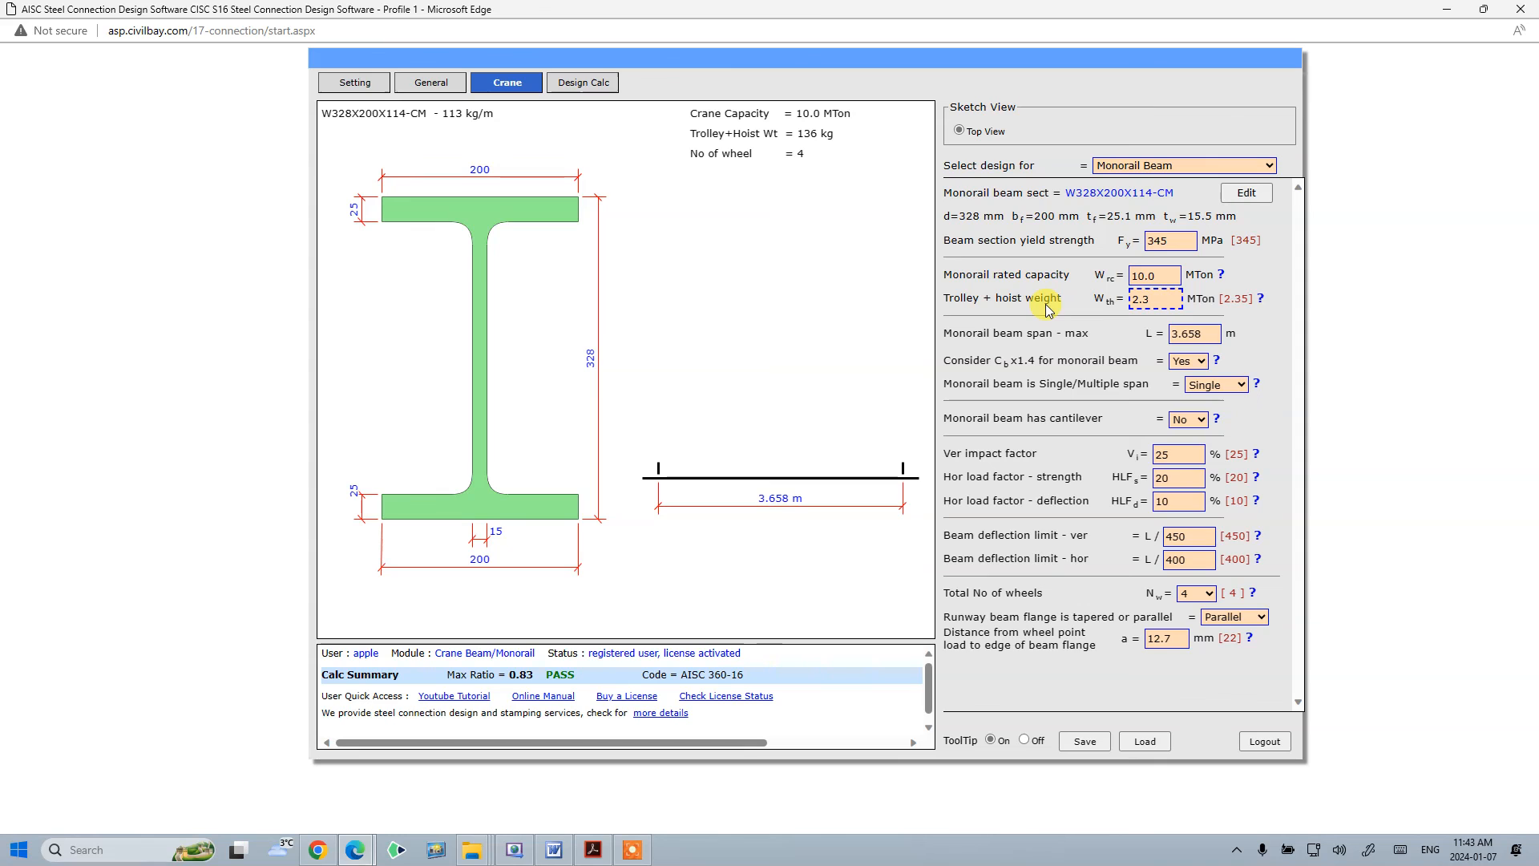
{"action": "type", "text": "50"}
{"action": "left_click", "coordinate": [1145, 335]}
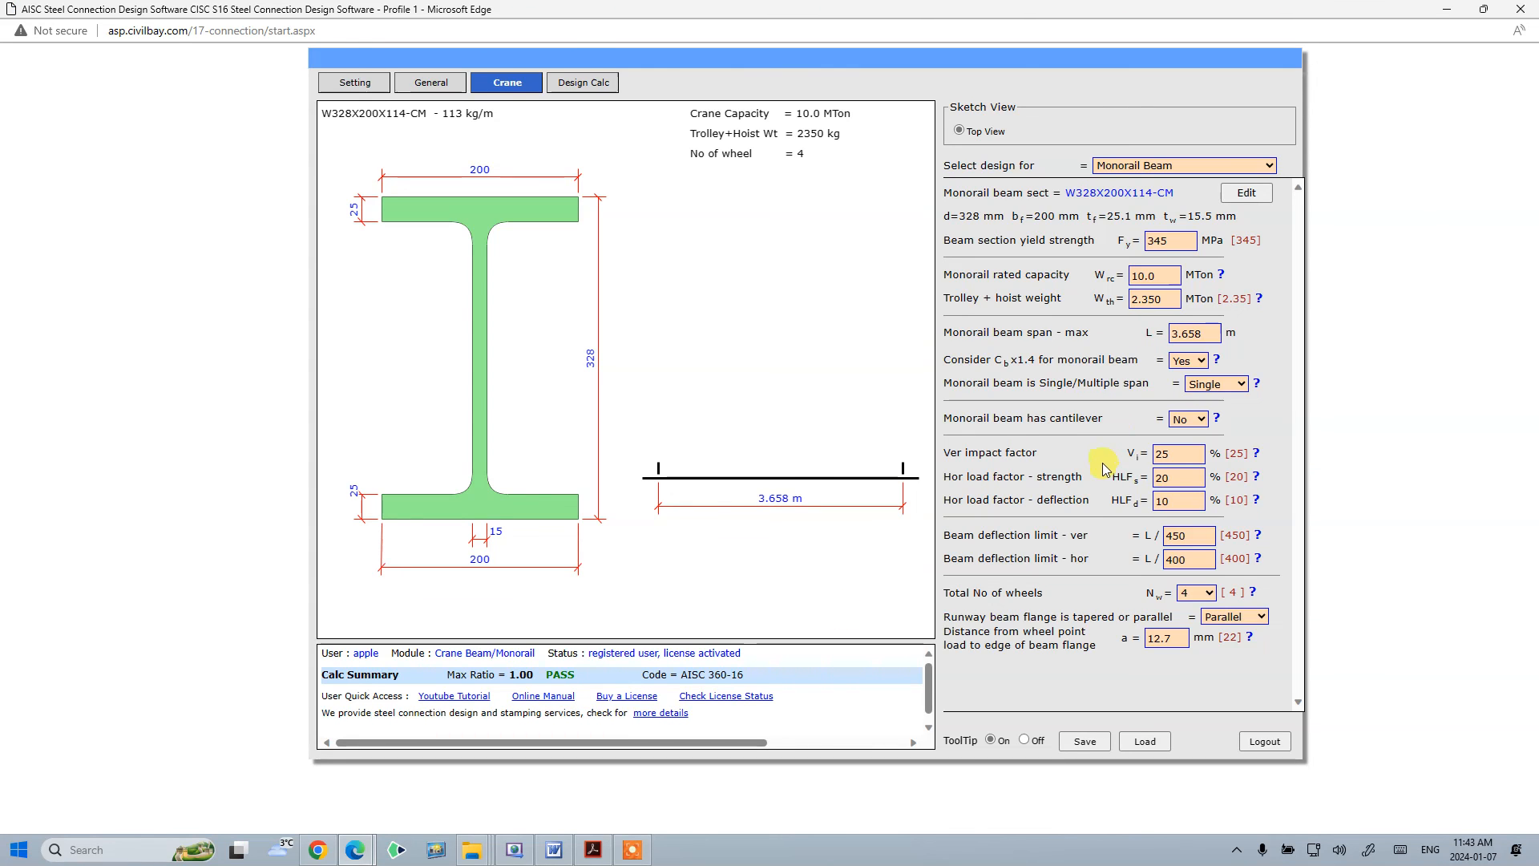
- Set the monorail beam span to 3 m and change the beam to Multiple span
{"action": "left_click", "coordinate": [1208, 333]}
{"action": "type", "text": "3"}
{"action": "key", "text": "Tab"}
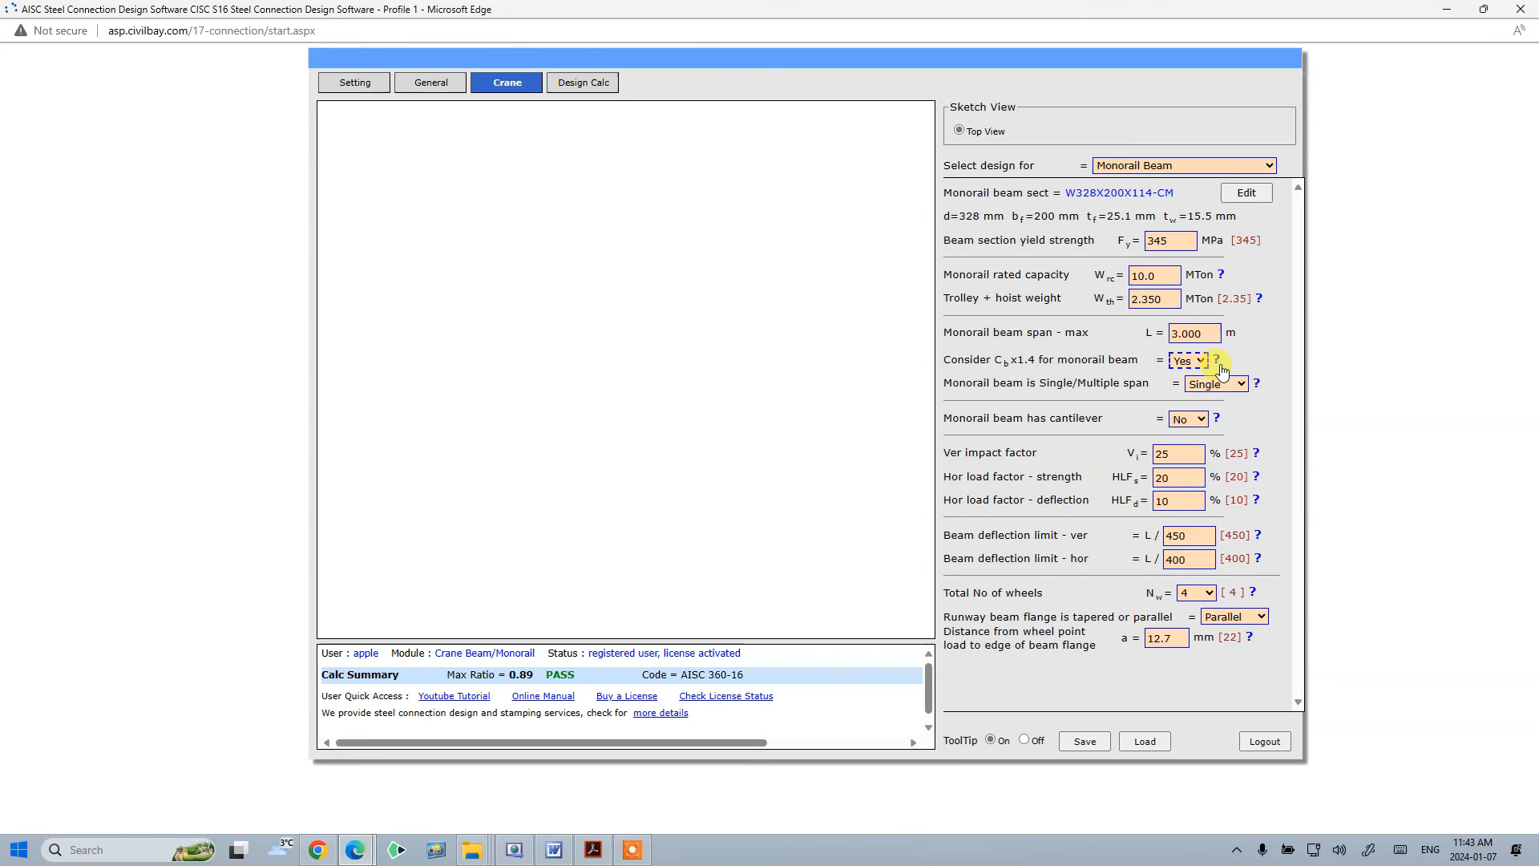
{"action": "key", "text": "Tab"}
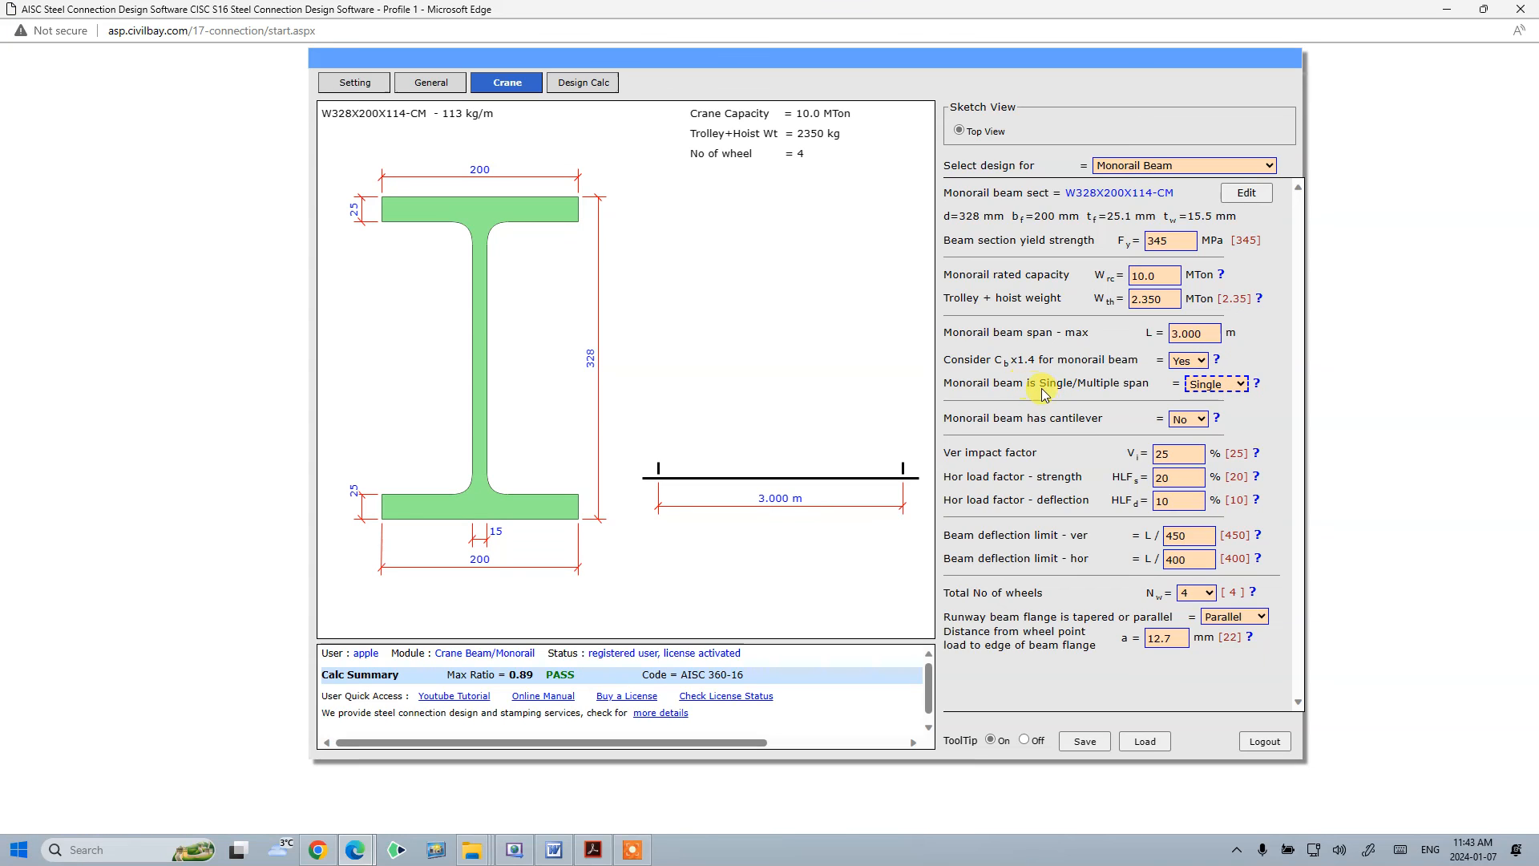
{"action": "left_click", "coordinate": [1243, 384]}
{"action": "left_click", "coordinate": [1234, 416]}
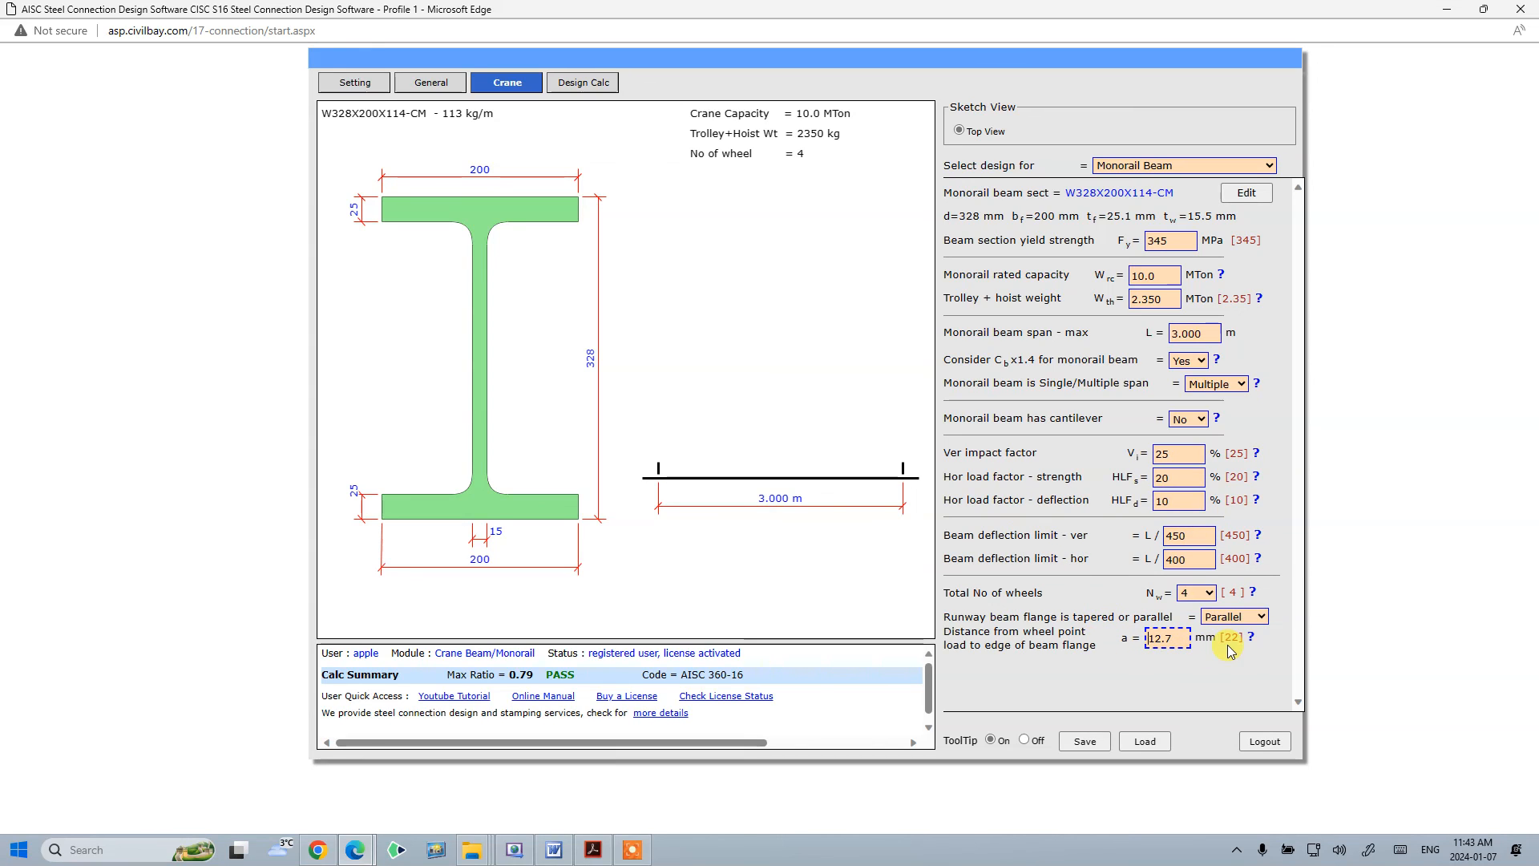
- Consult the help on wheel point load distance to flange edge and set that distance a to 22 mm
{"action": "left_click", "coordinate": [1250, 637]}
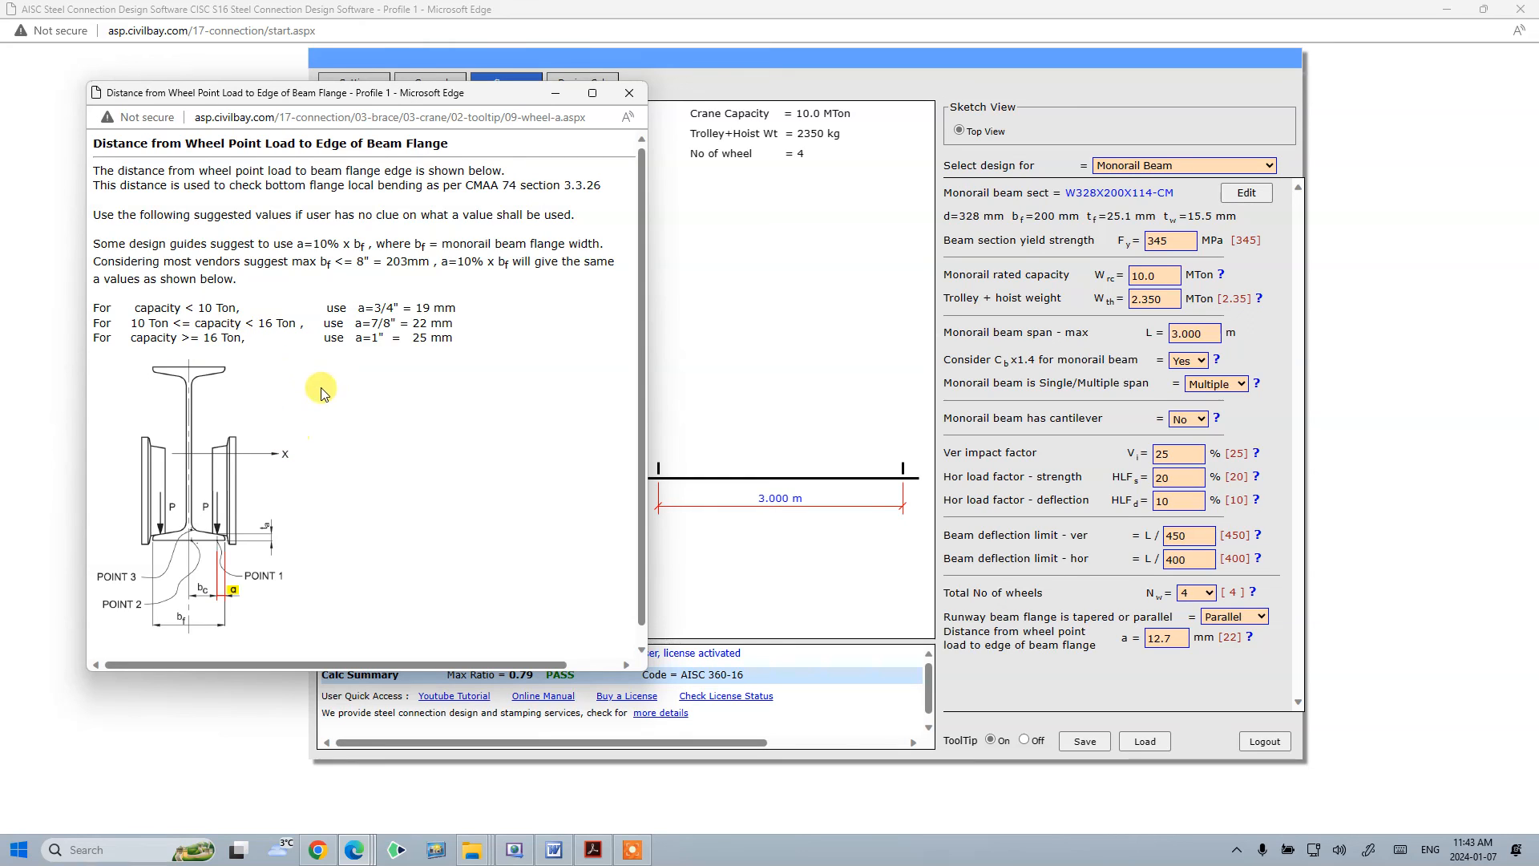
{"action": "left_click", "coordinate": [638, 93]}
{"action": "left_click", "coordinate": [1176, 638]}
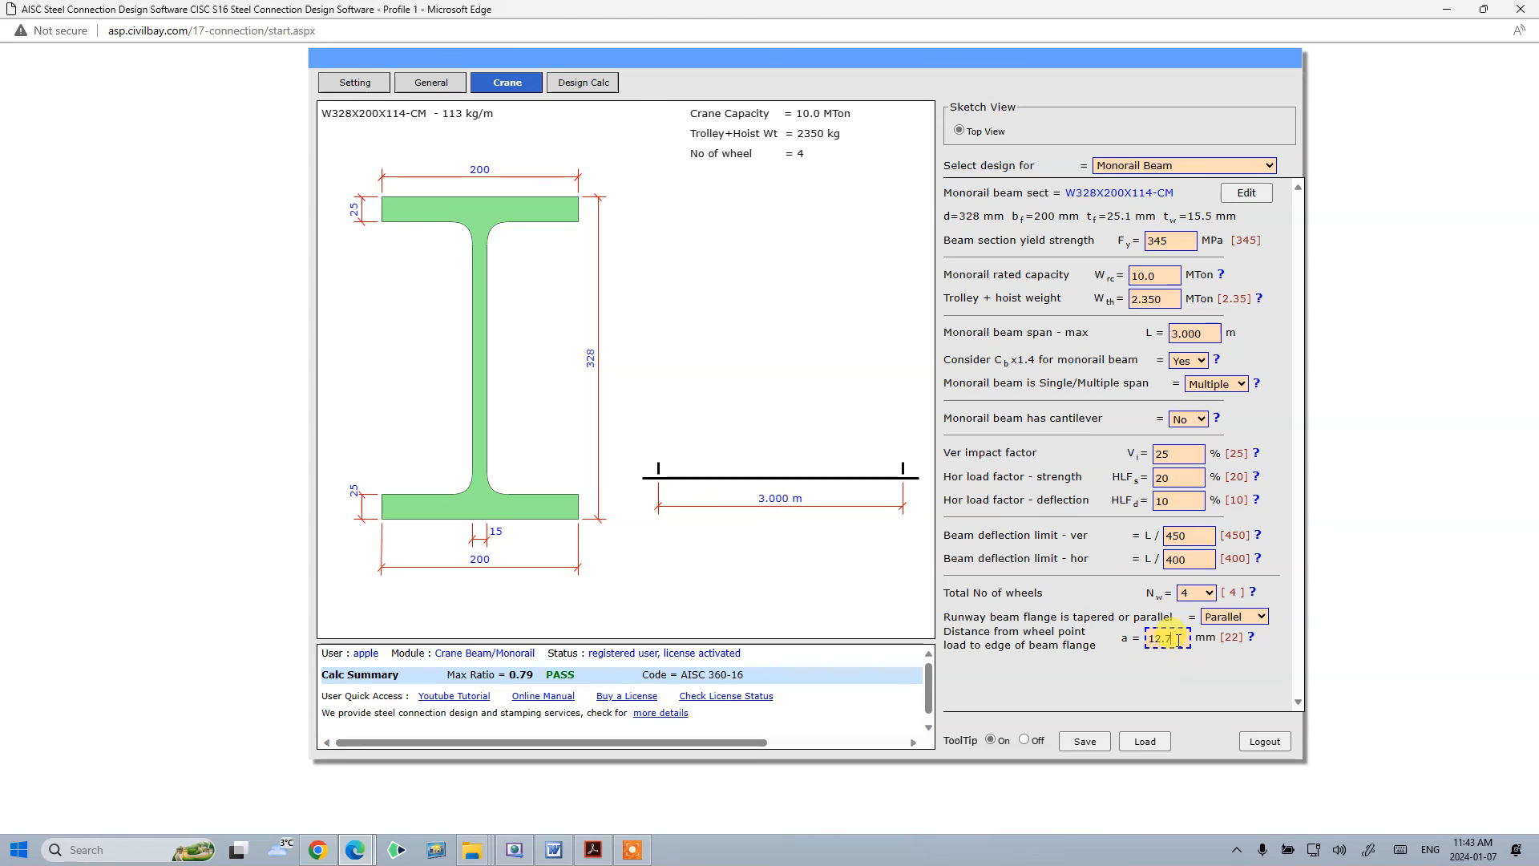
{"action": "left_click", "coordinate": [1251, 637]}
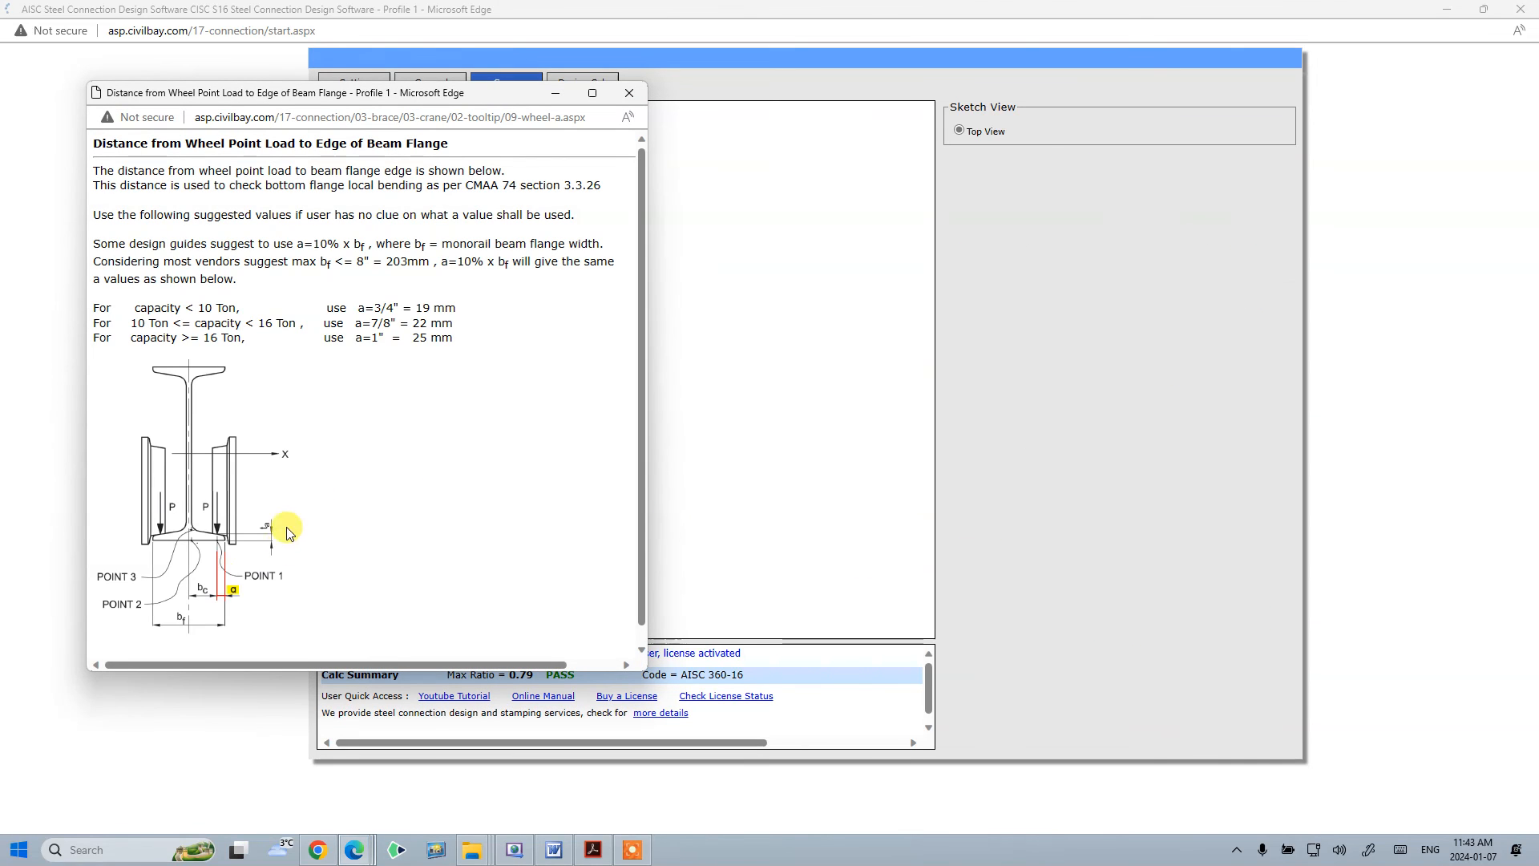
{"action": "left_click", "coordinate": [628, 93]}
{"action": "left_click", "coordinate": [1166, 638]}
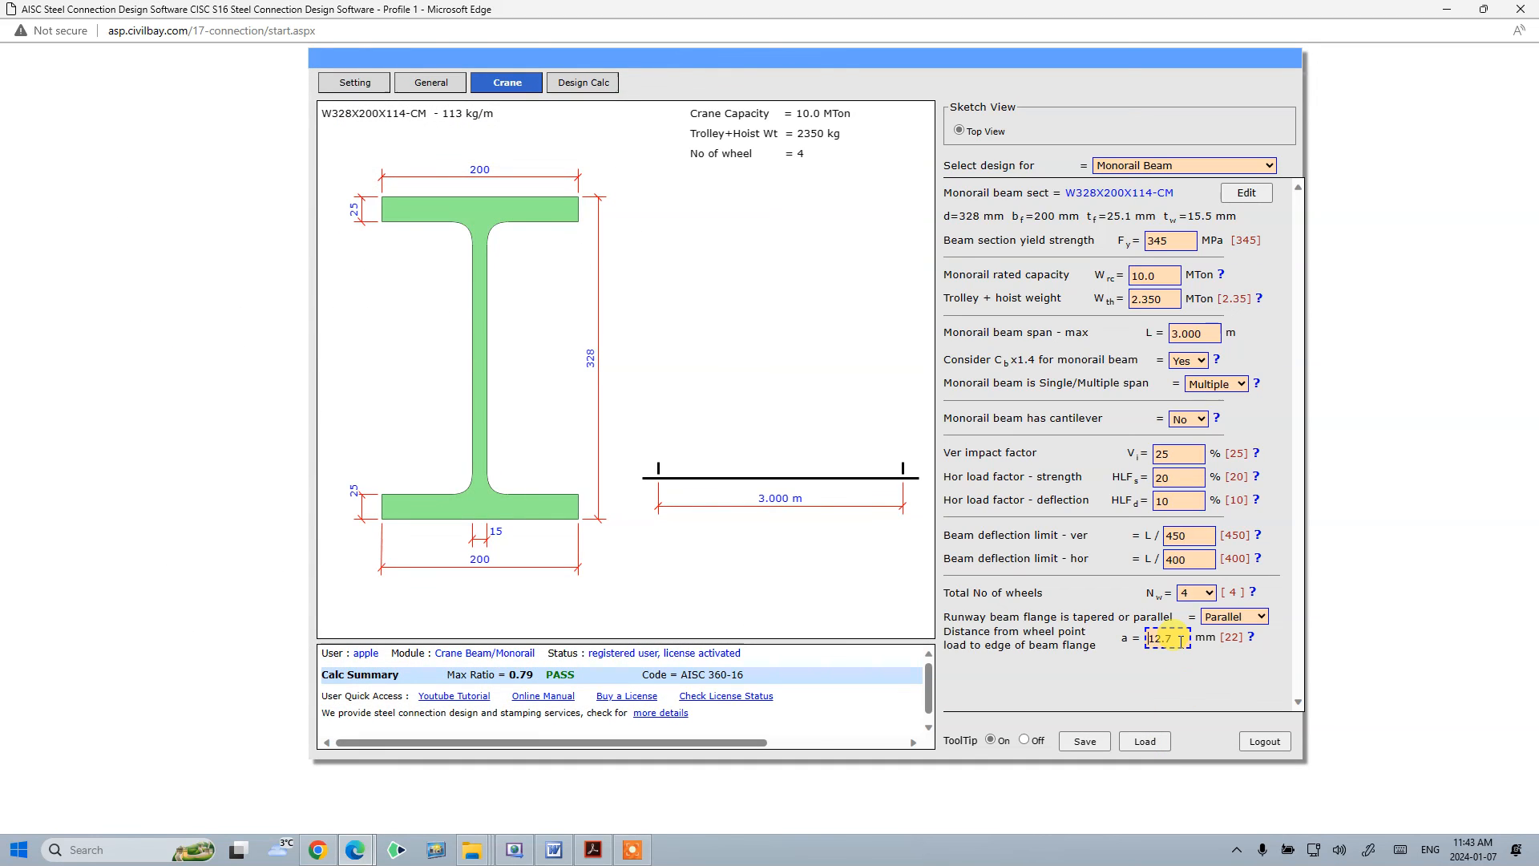
{"action": "type", "text": "22"}
{"action": "left_click", "coordinate": [1108, 683]}
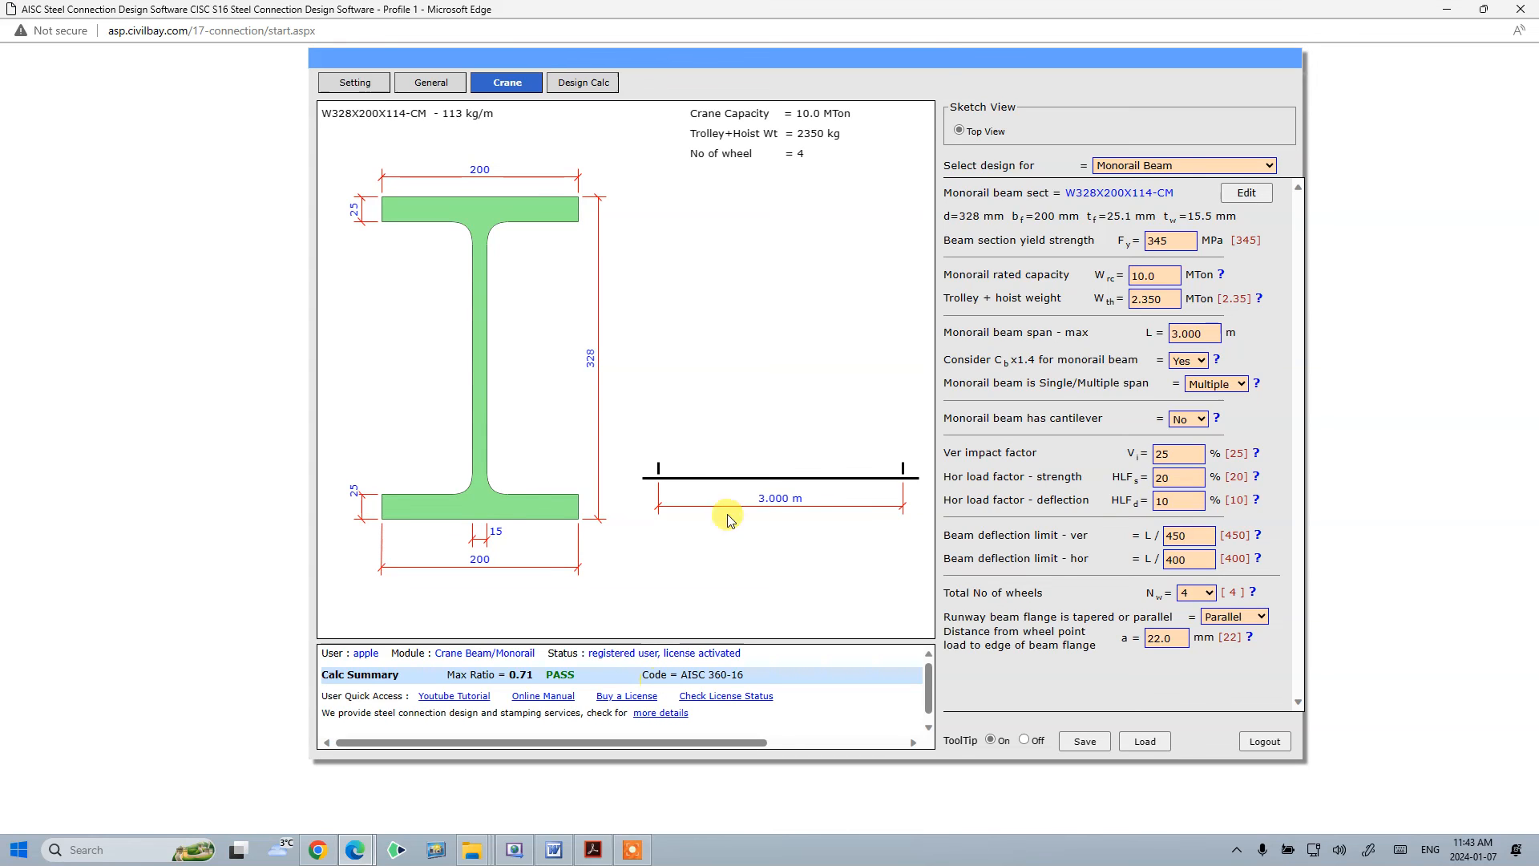
- Open the design calculation and expand all its sections
{"action": "left_click", "coordinate": [595, 83]}
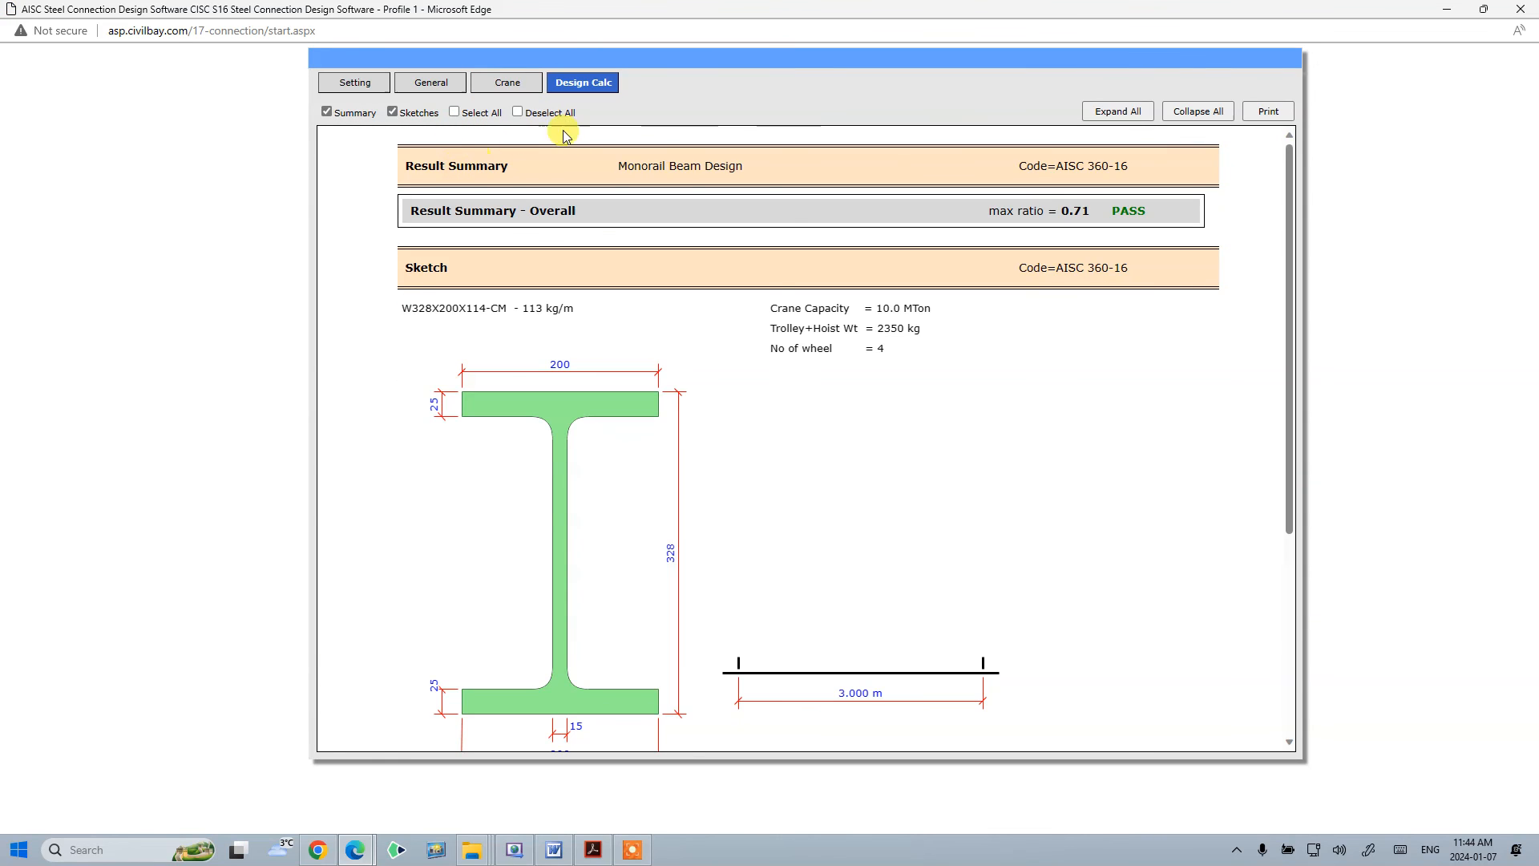
{"action": "left_click", "coordinate": [1117, 112]}
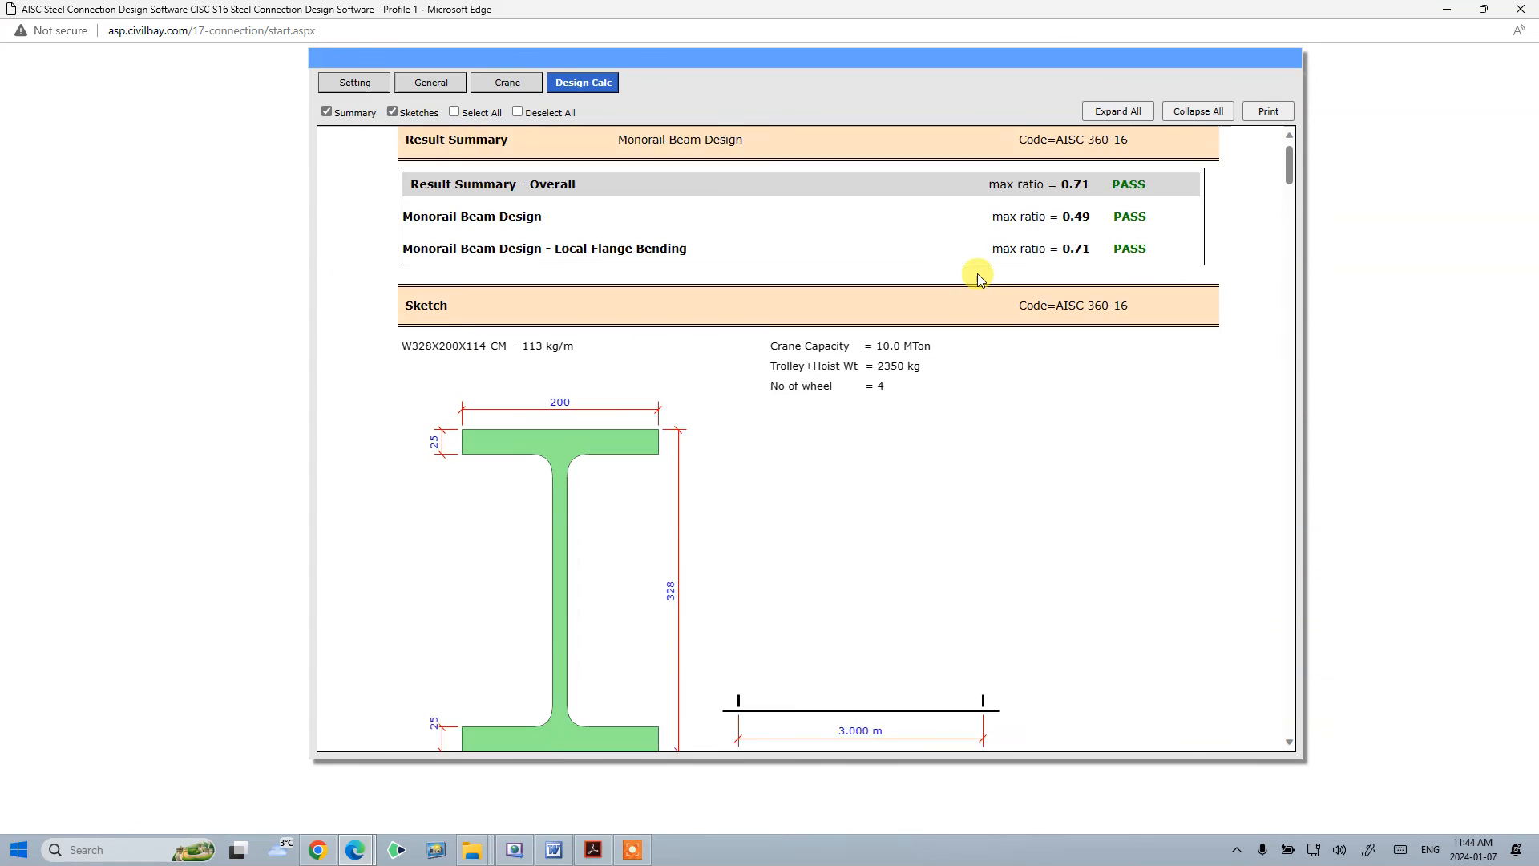
{"action": "scroll", "coordinate": [1086, 138], "scroll_direction": "down", "scroll_amount": 5}
- Open the print view of the calculation, maximize it, and review the local flange bending checks before closing it
{"action": "left_click", "coordinate": [1267, 110]}
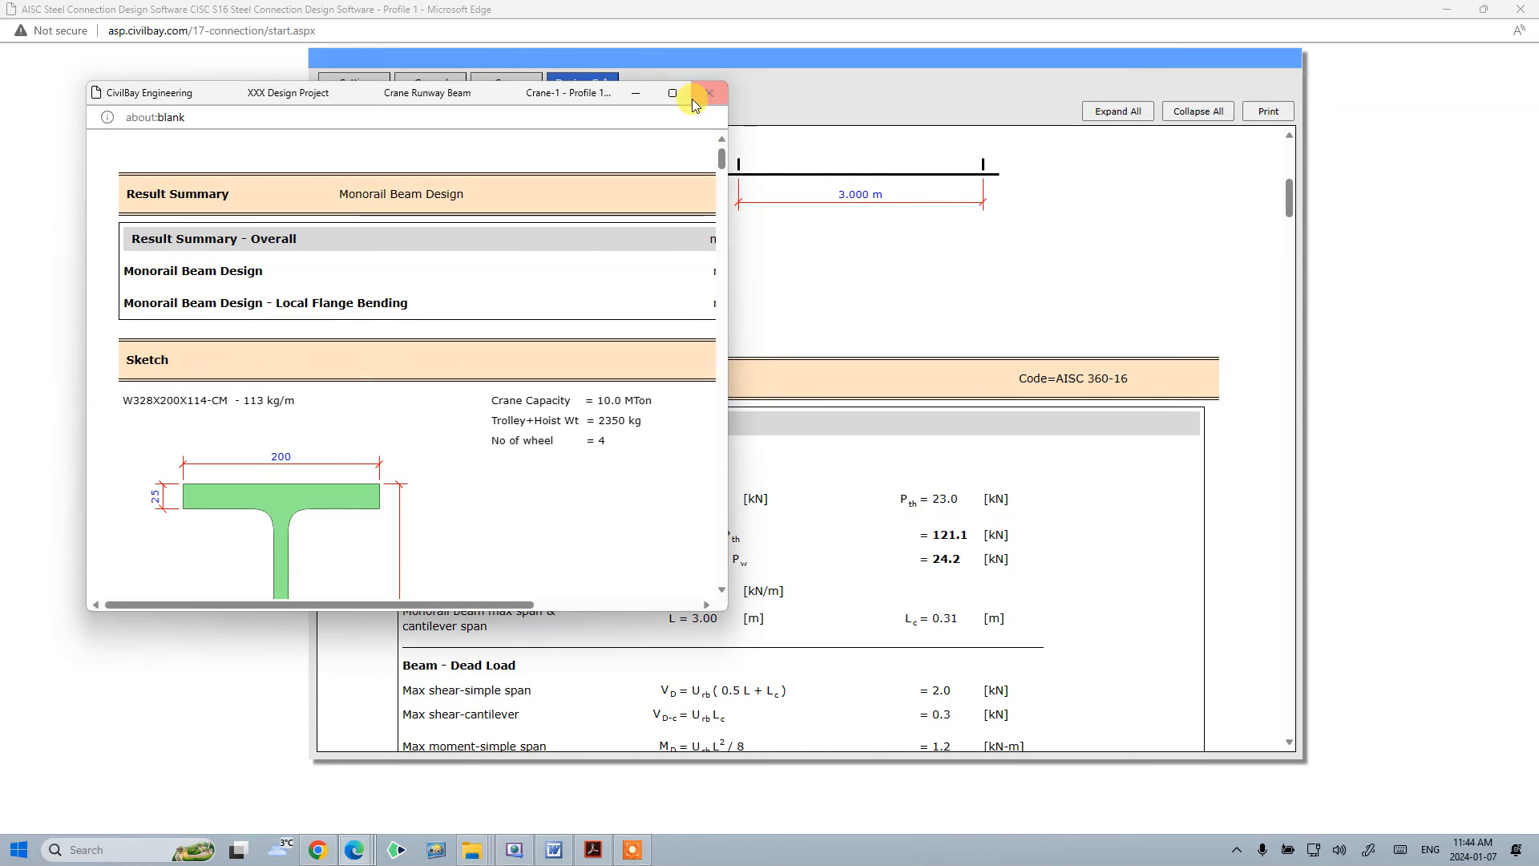
{"action": "left_click", "coordinate": [656, 95]}
{"action": "left_click_drag", "start_coordinate": [1528, 95], "coordinate": [1532, 631]}
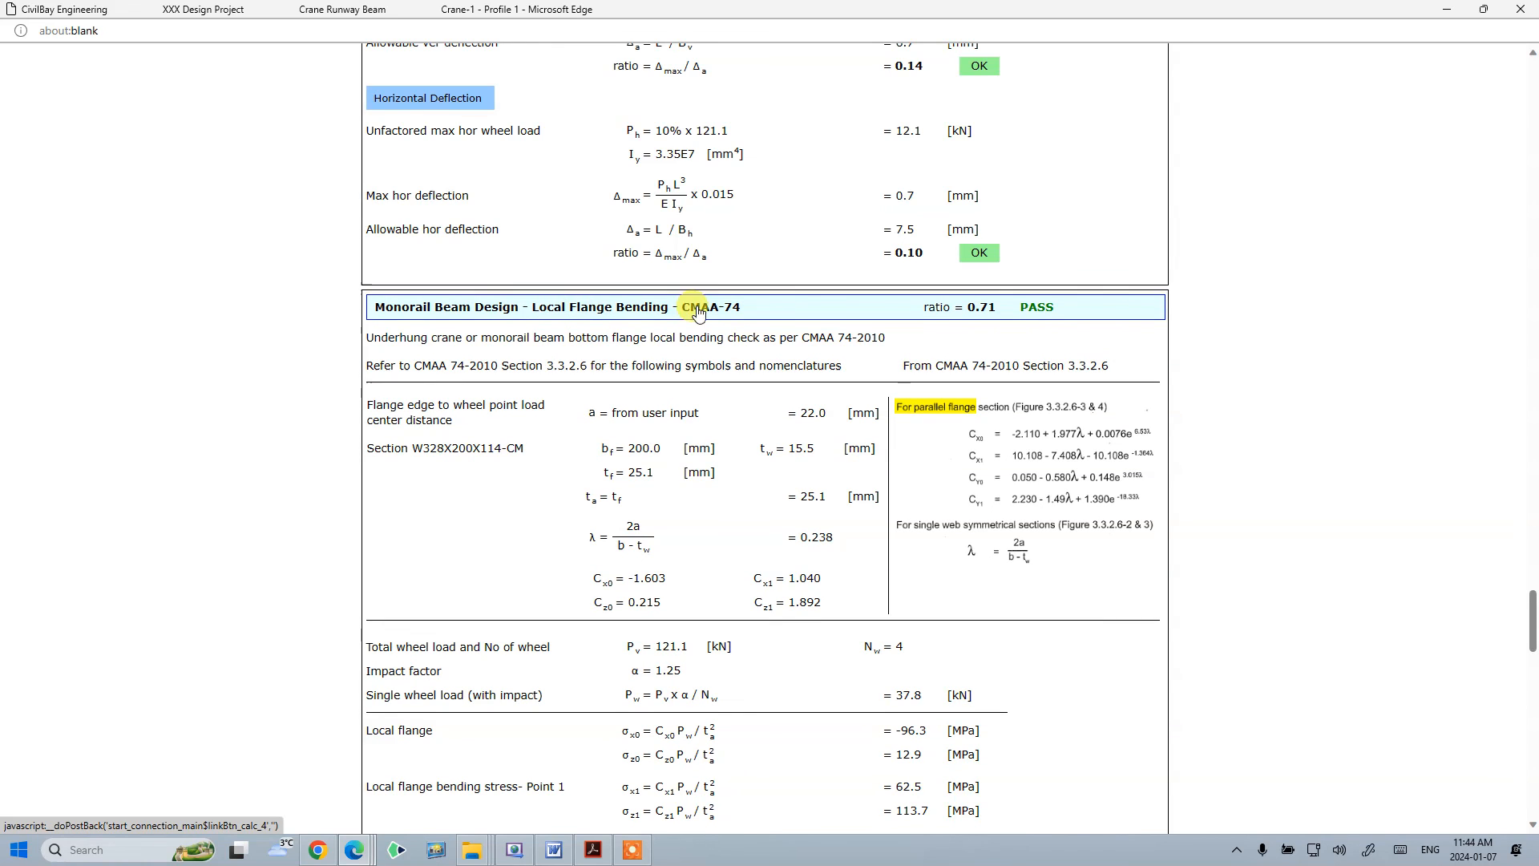
{"action": "scroll", "coordinate": [1192, 560], "scroll_direction": "down", "scroll_amount": 15}
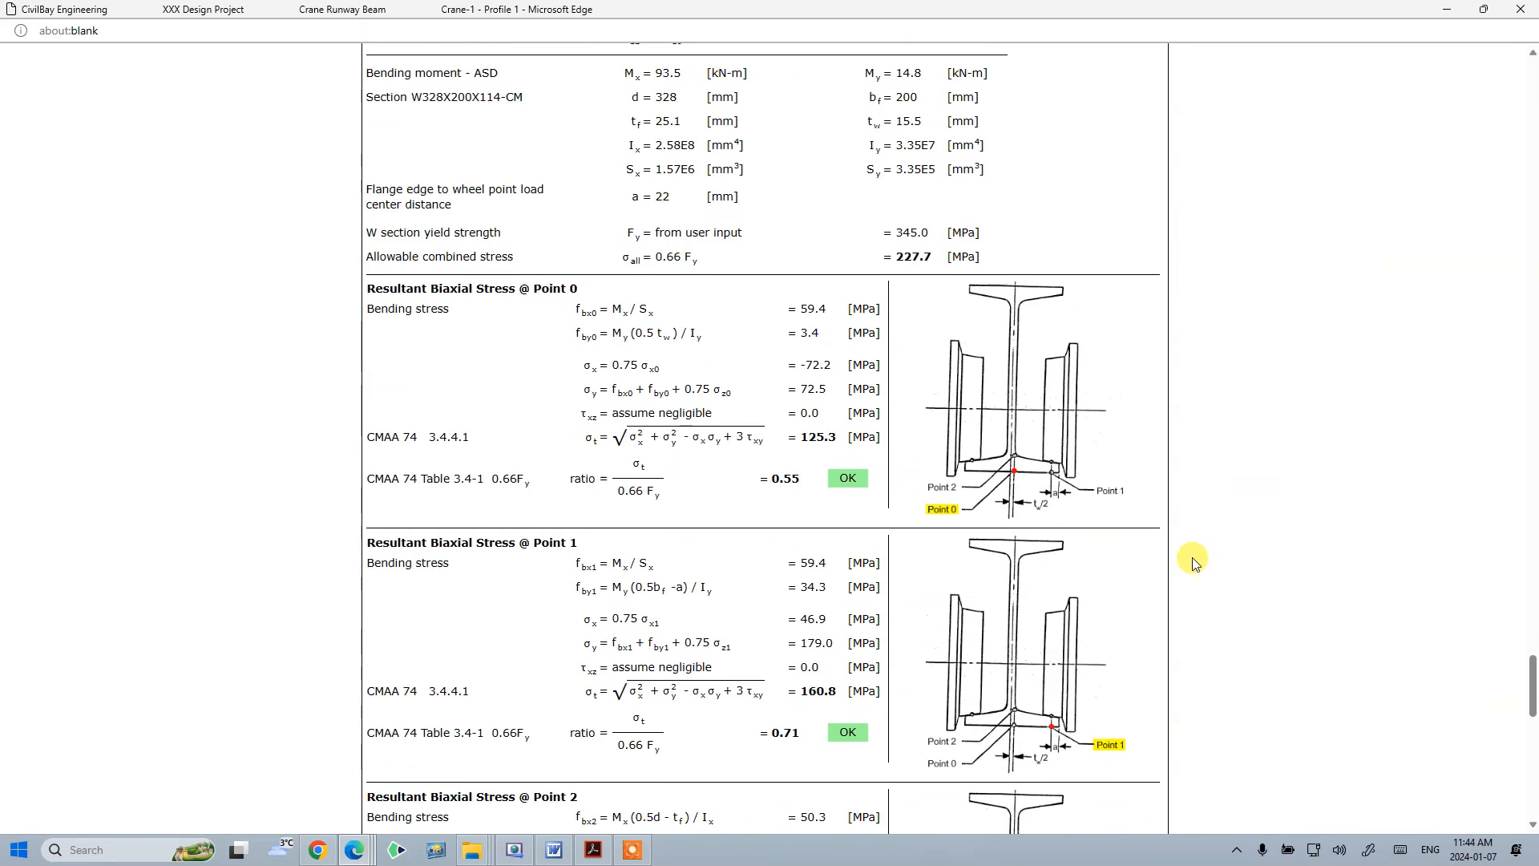
{"action": "scroll", "coordinate": [1192, 560], "scroll_direction": "down", "scroll_amount": 8}
{"action": "scroll", "coordinate": [1189, 556], "scroll_direction": "up", "scroll_amount": 18}
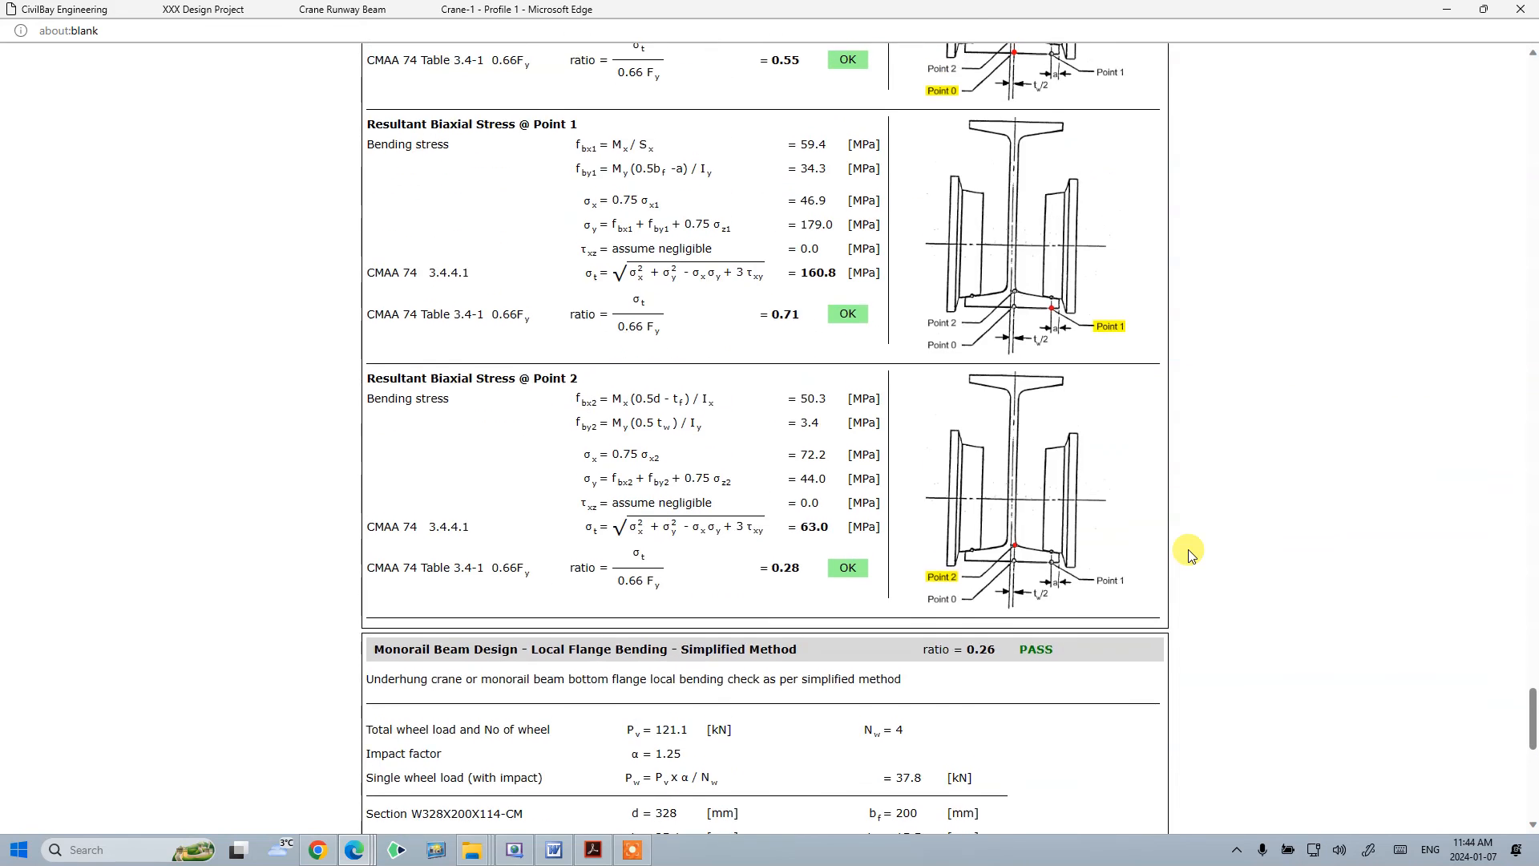
{"action": "left_click", "coordinate": [1520, 9]}
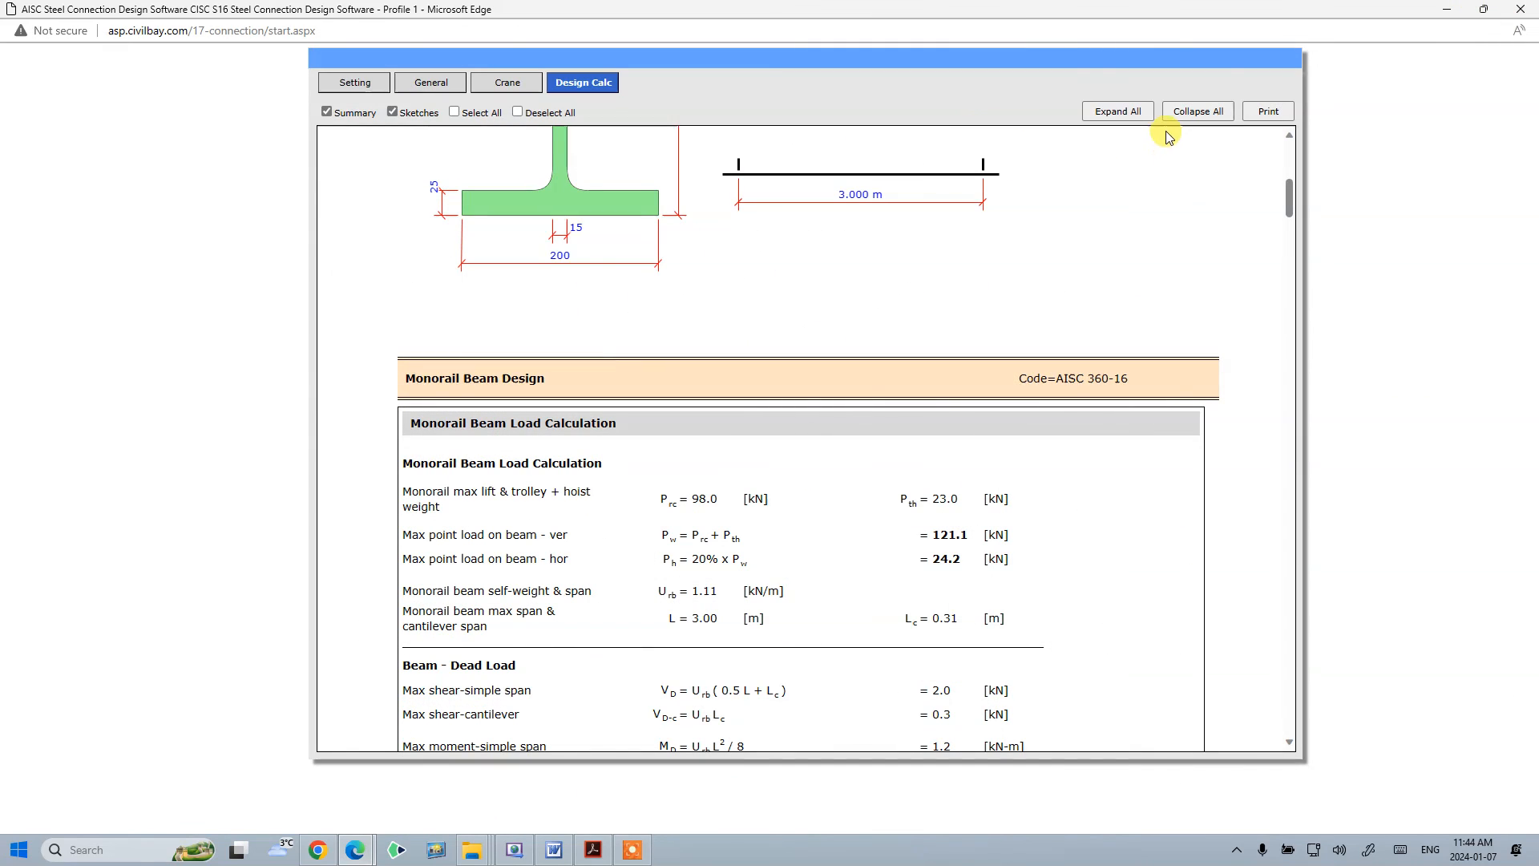
- Collapse all calculation sections and expand the simplified-method local flange bending check to review it before collapsing it again
{"action": "left_click", "coordinate": [1188, 114]}
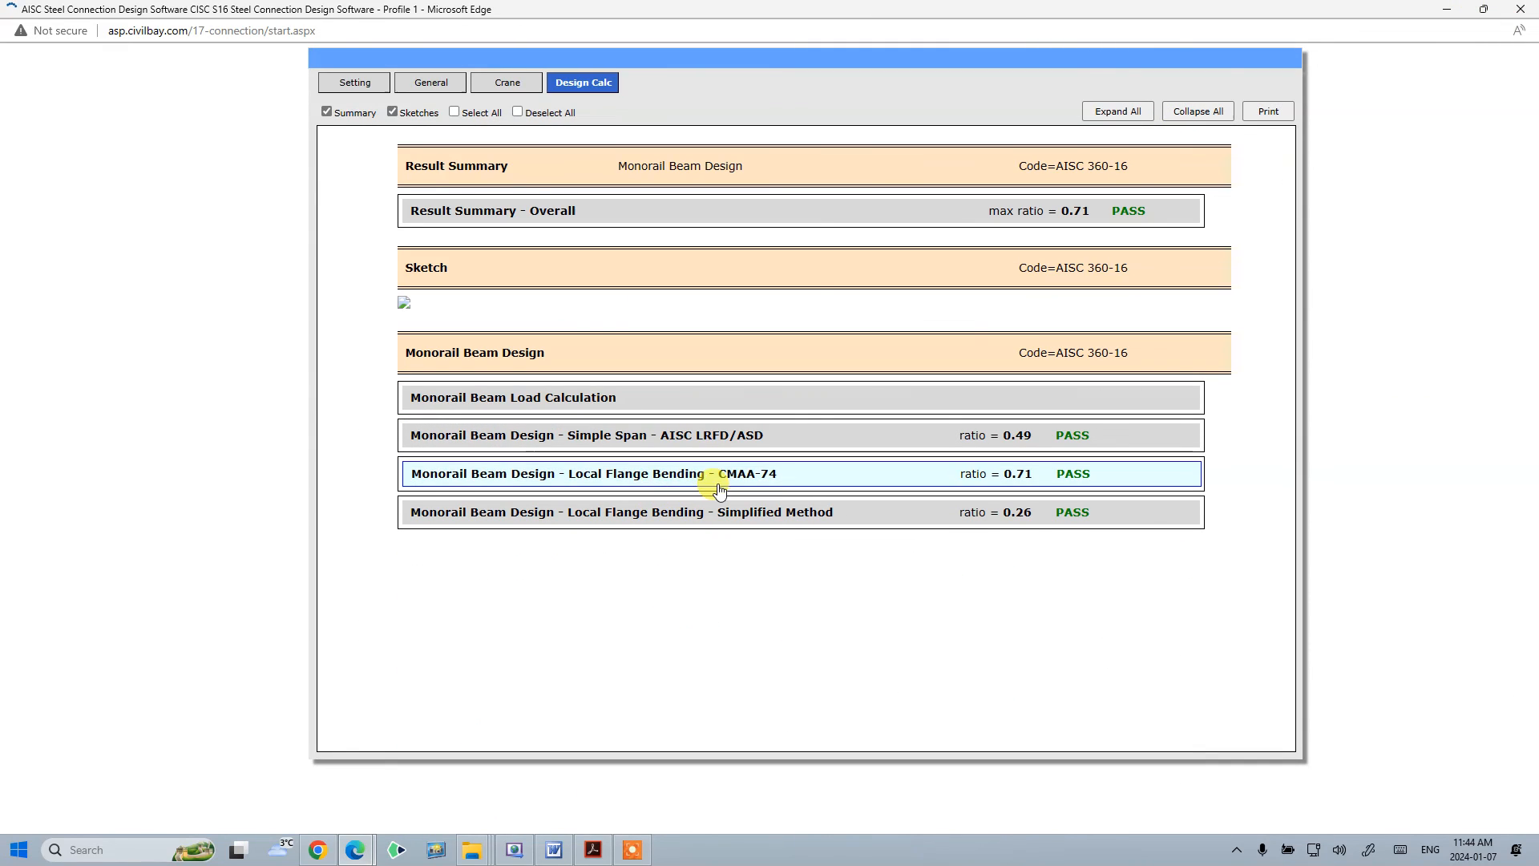
{"action": "scroll", "coordinate": [684, 481], "scroll_direction": "down", "scroll_amount": 4}
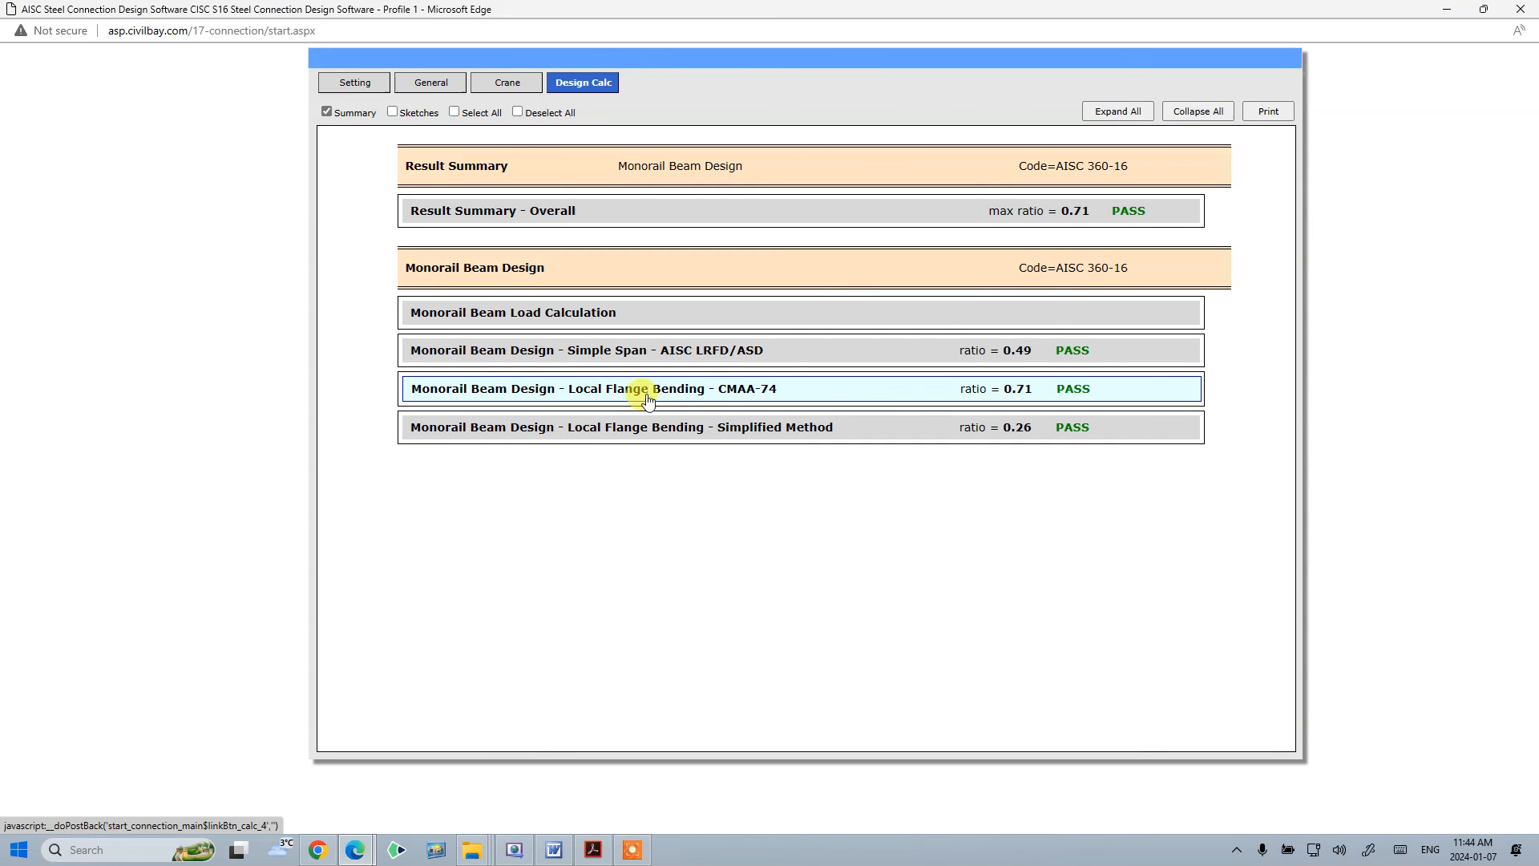
{"action": "left_click", "coordinate": [594, 440]}
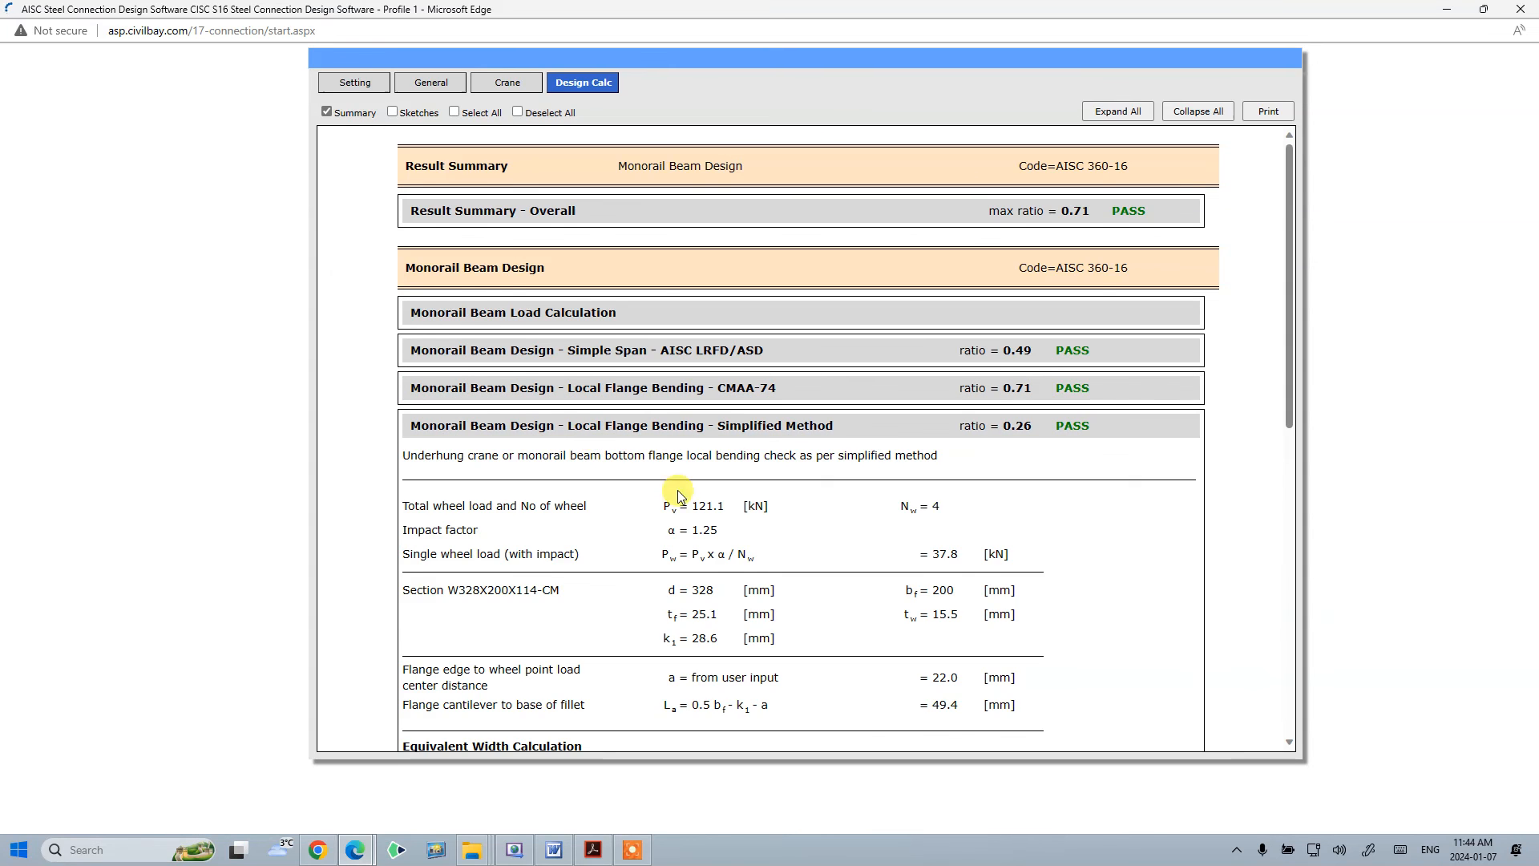
{"action": "scroll", "coordinate": [641, 430], "scroll_direction": "down", "scroll_amount": 8}
{"action": "scroll", "coordinate": [710, 561], "scroll_direction": "up", "scroll_amount": 2}
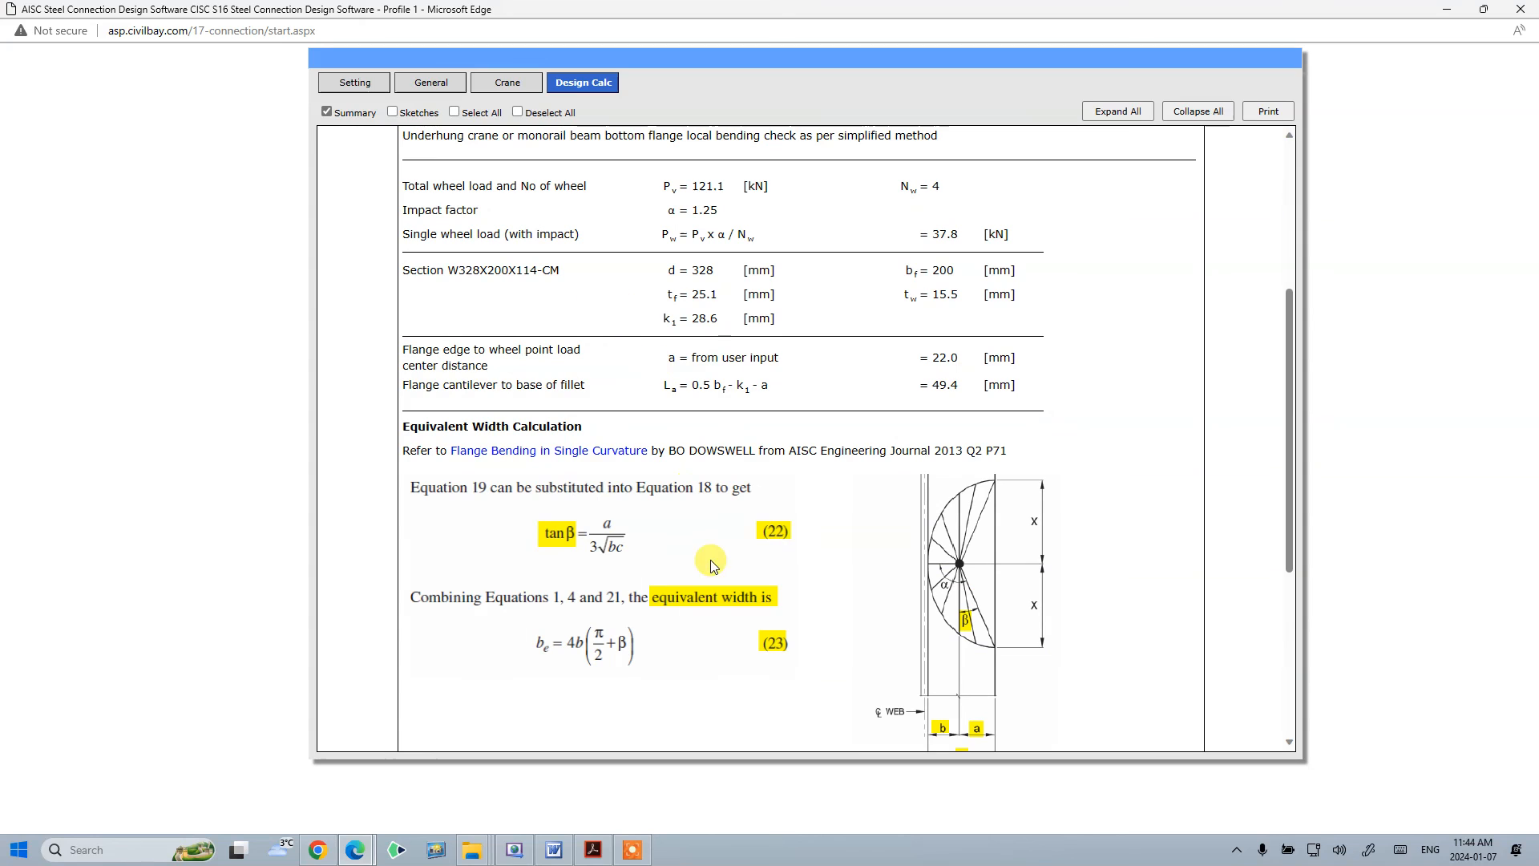
{"action": "scroll", "coordinate": [887, 561], "scroll_direction": "up", "scroll_amount": 5}
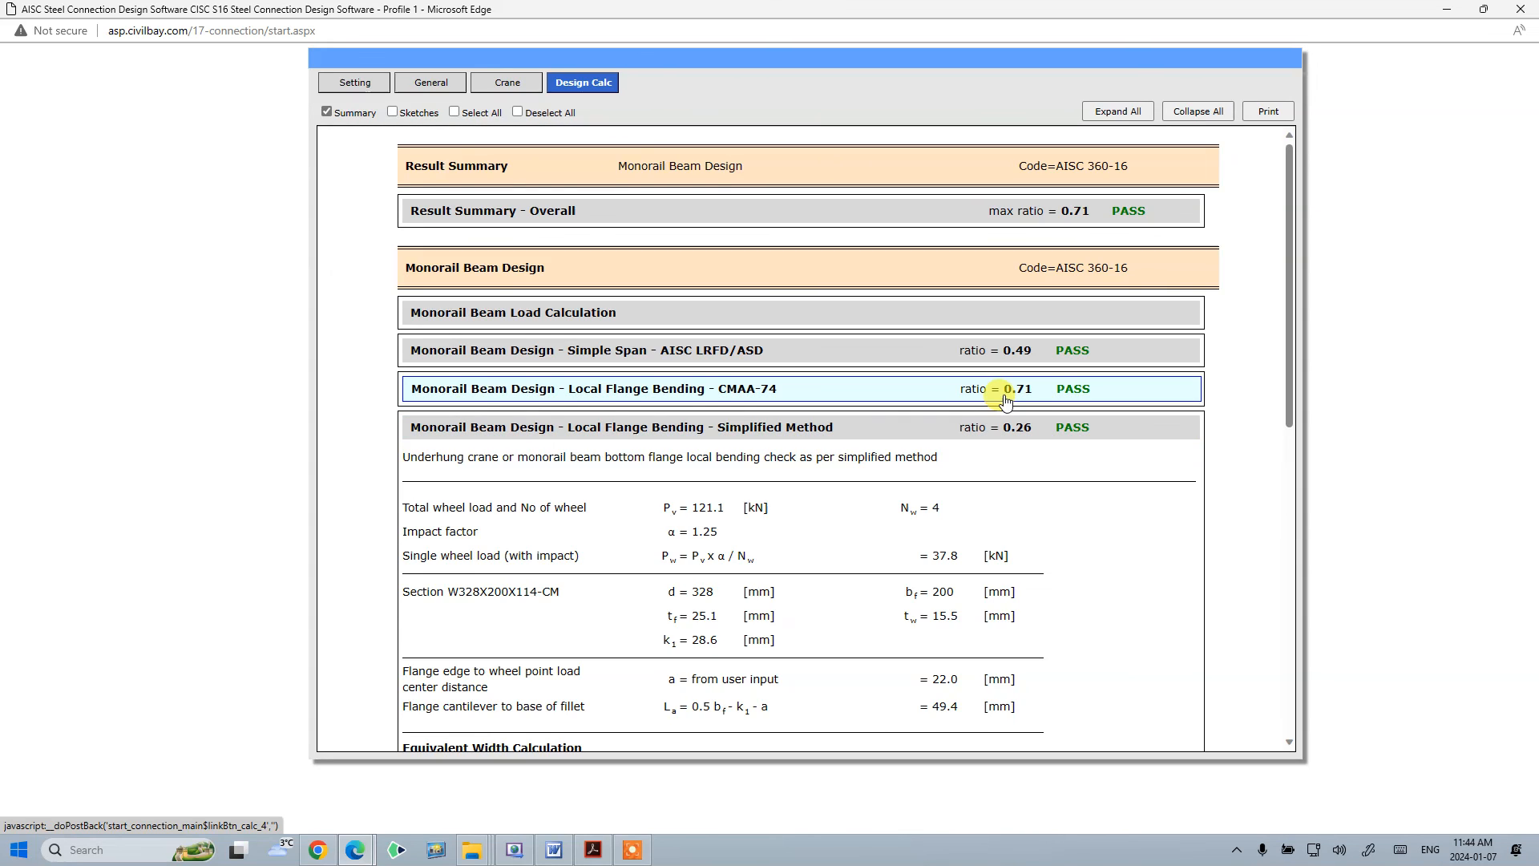
{"action": "left_click", "coordinate": [856, 429]}
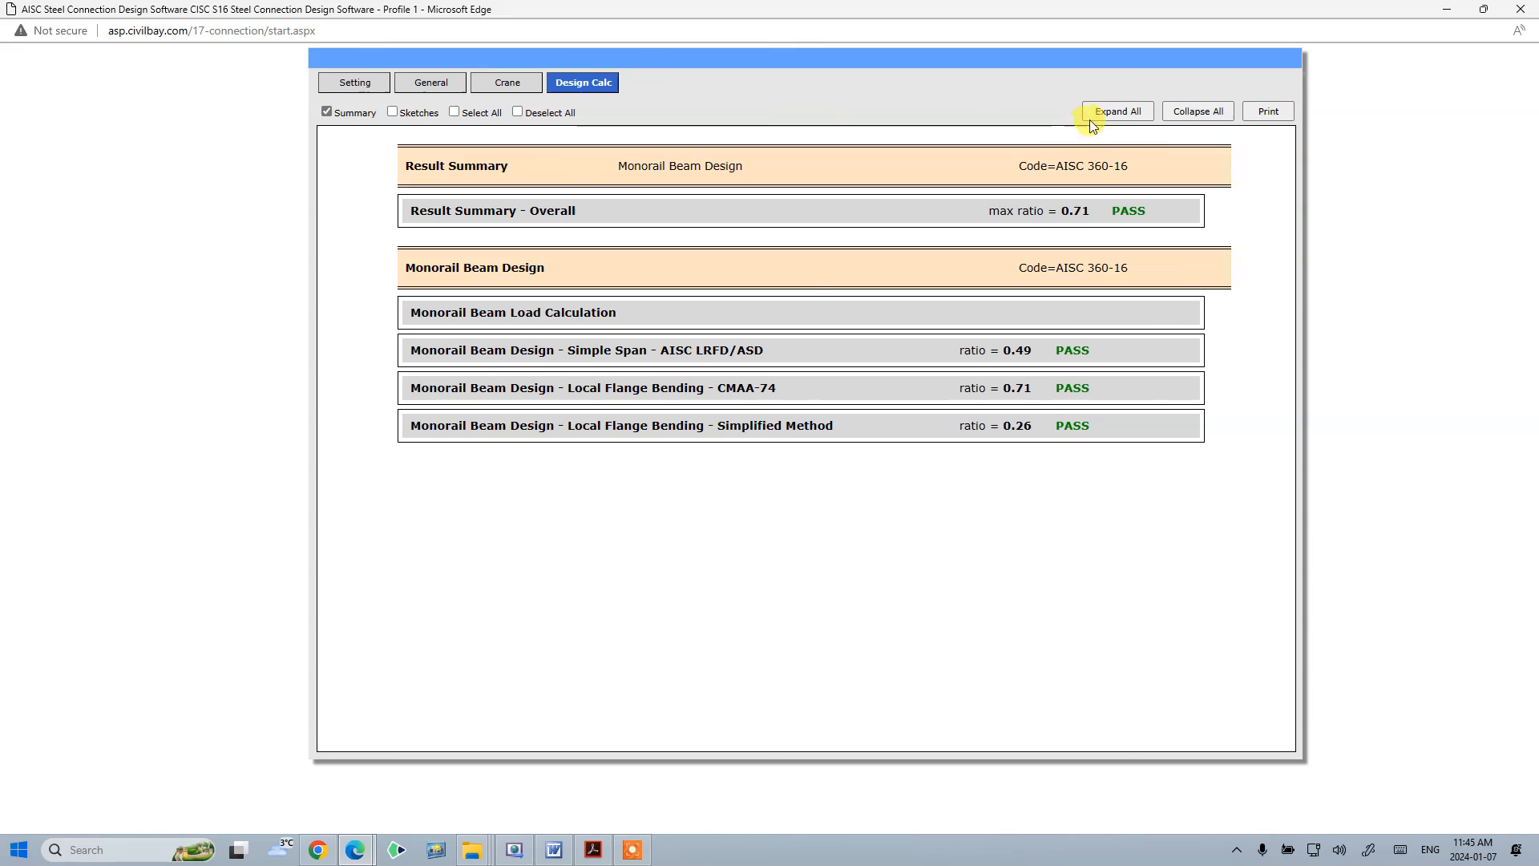
- Expand all sections, open the print view and its print preview, scroll through the pages, and close it
{"action": "left_click", "coordinate": [1270, 112]}
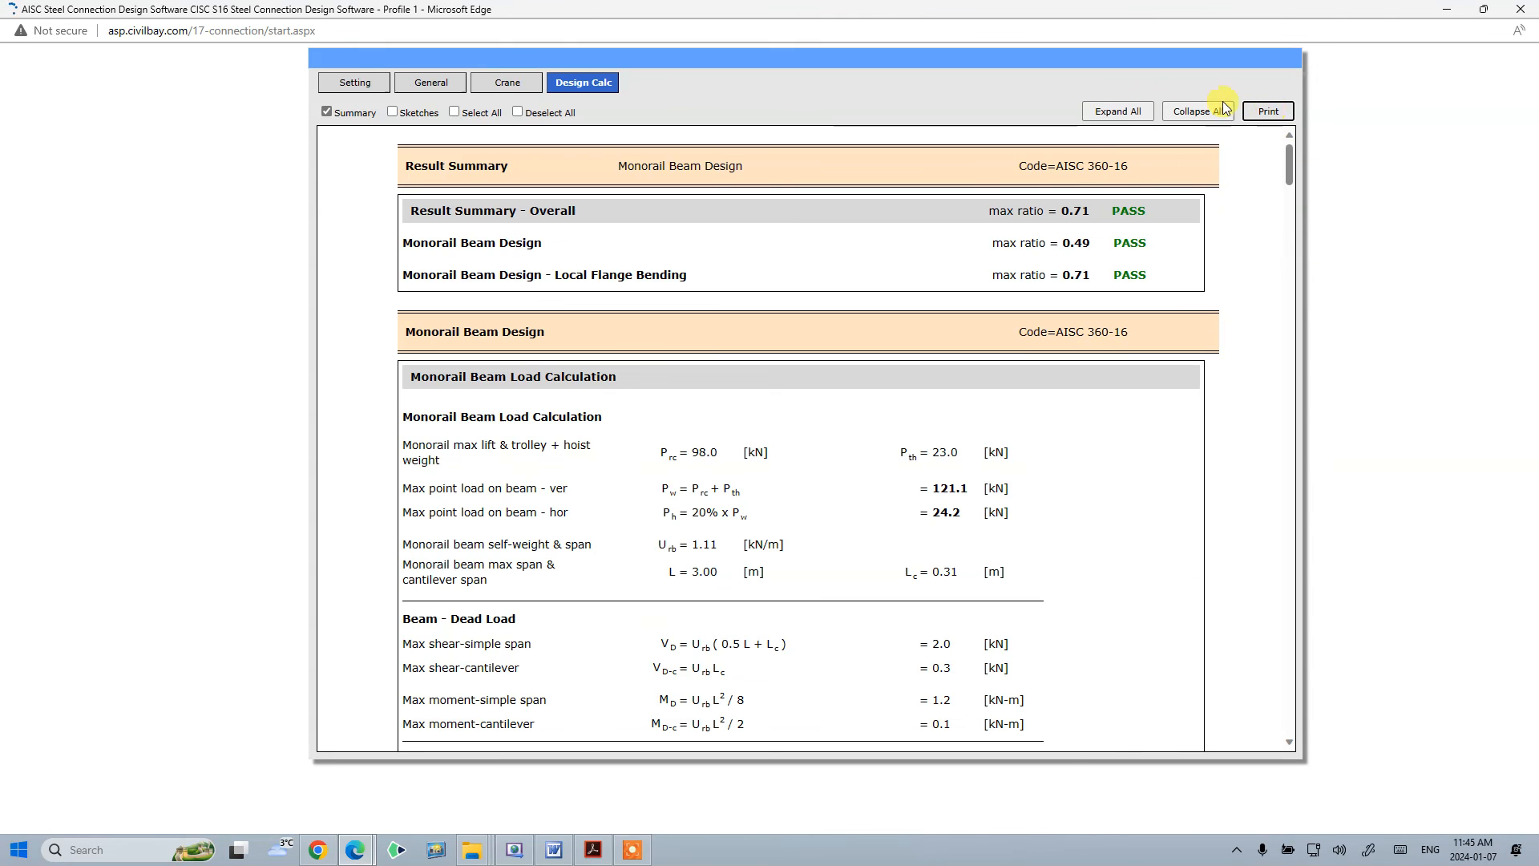
{"action": "left_click", "coordinate": [1275, 113]}
{"action": "left_click", "coordinate": [657, 104]}
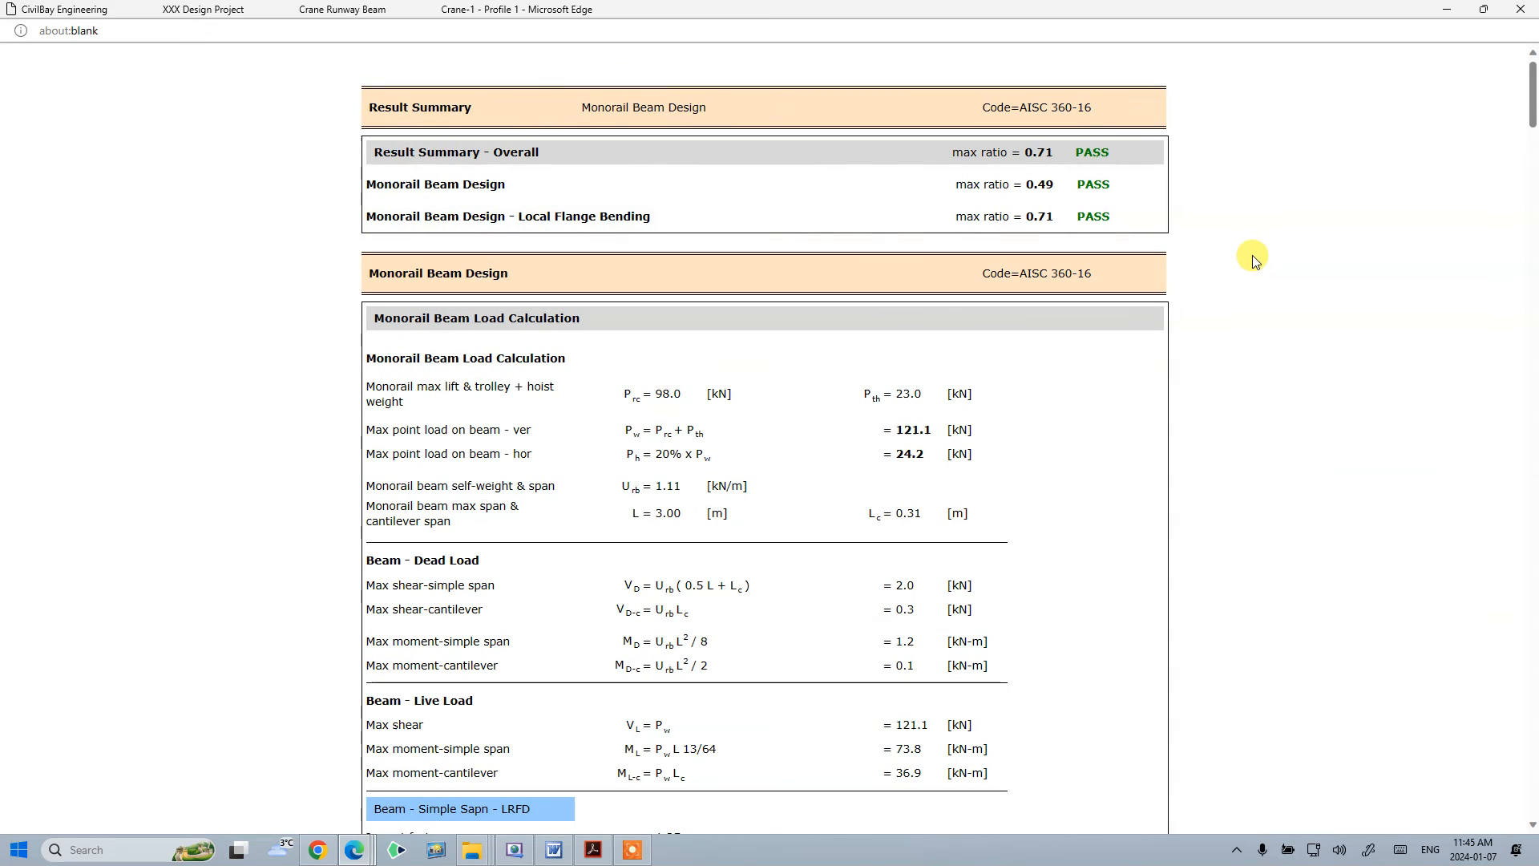
{"action": "right_click", "coordinate": [1252, 242]}
{"action": "left_click", "coordinate": [1289, 339]}
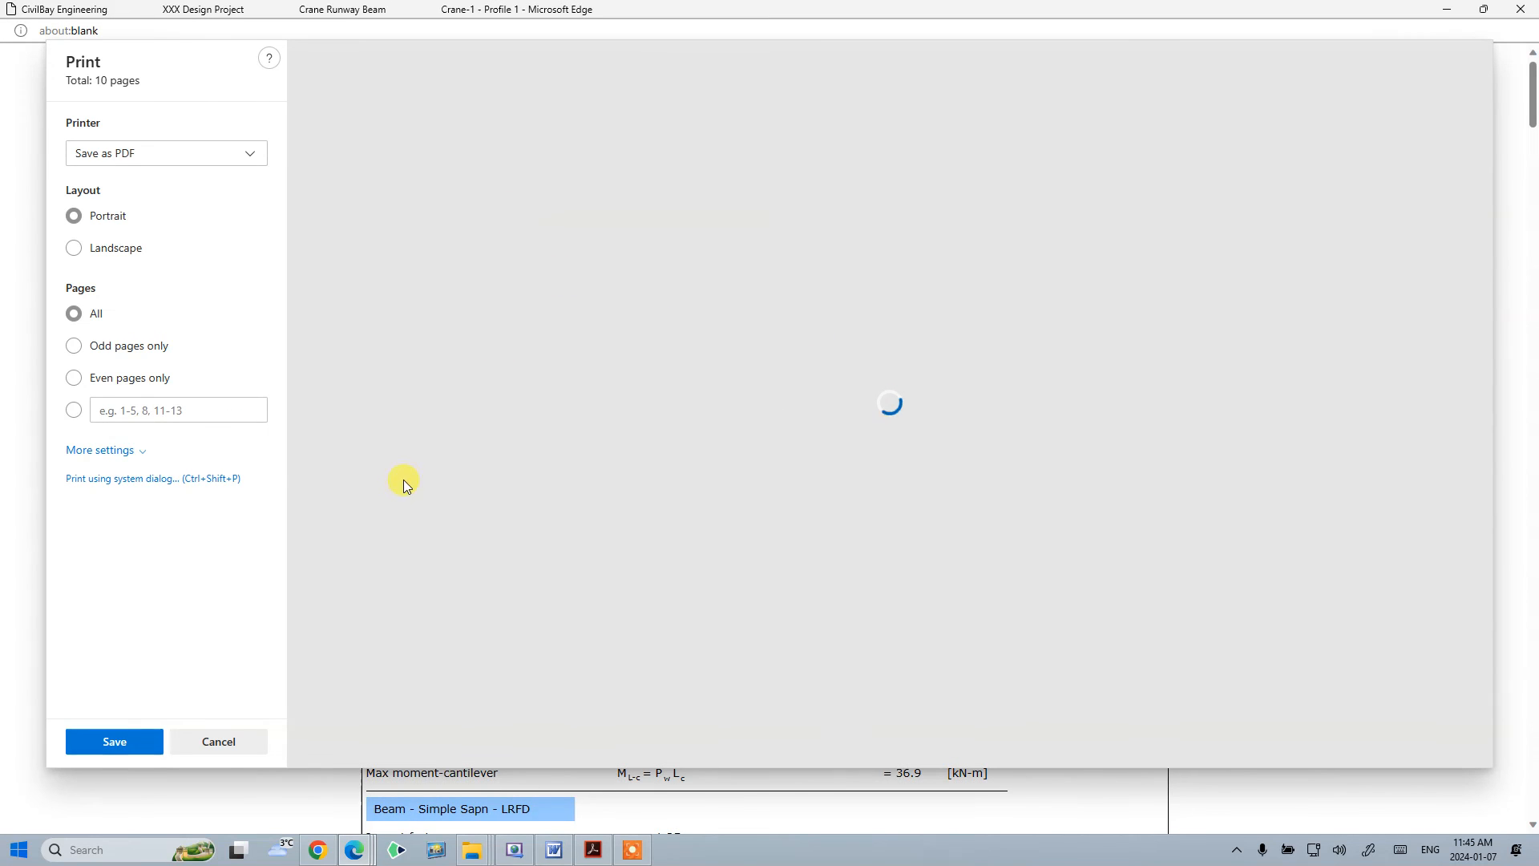
{"action": "scroll", "coordinate": [898, 332], "scroll_direction": "down", "scroll_amount": 10}
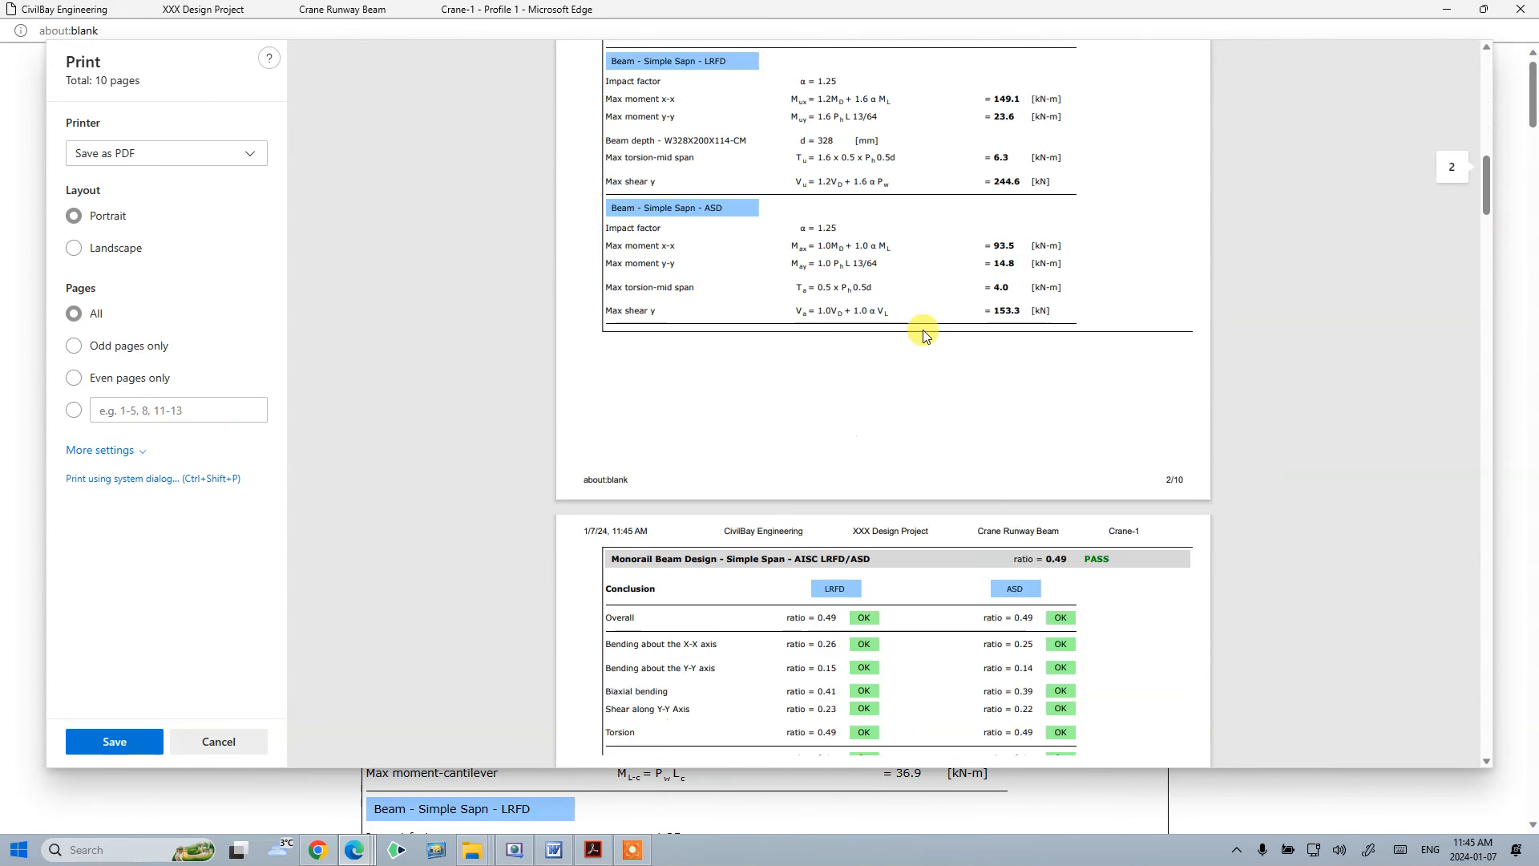
{"action": "scroll", "coordinate": [923, 333], "scroll_direction": "down", "scroll_amount": 2}
{"action": "left_click", "coordinate": [1533, 15]}
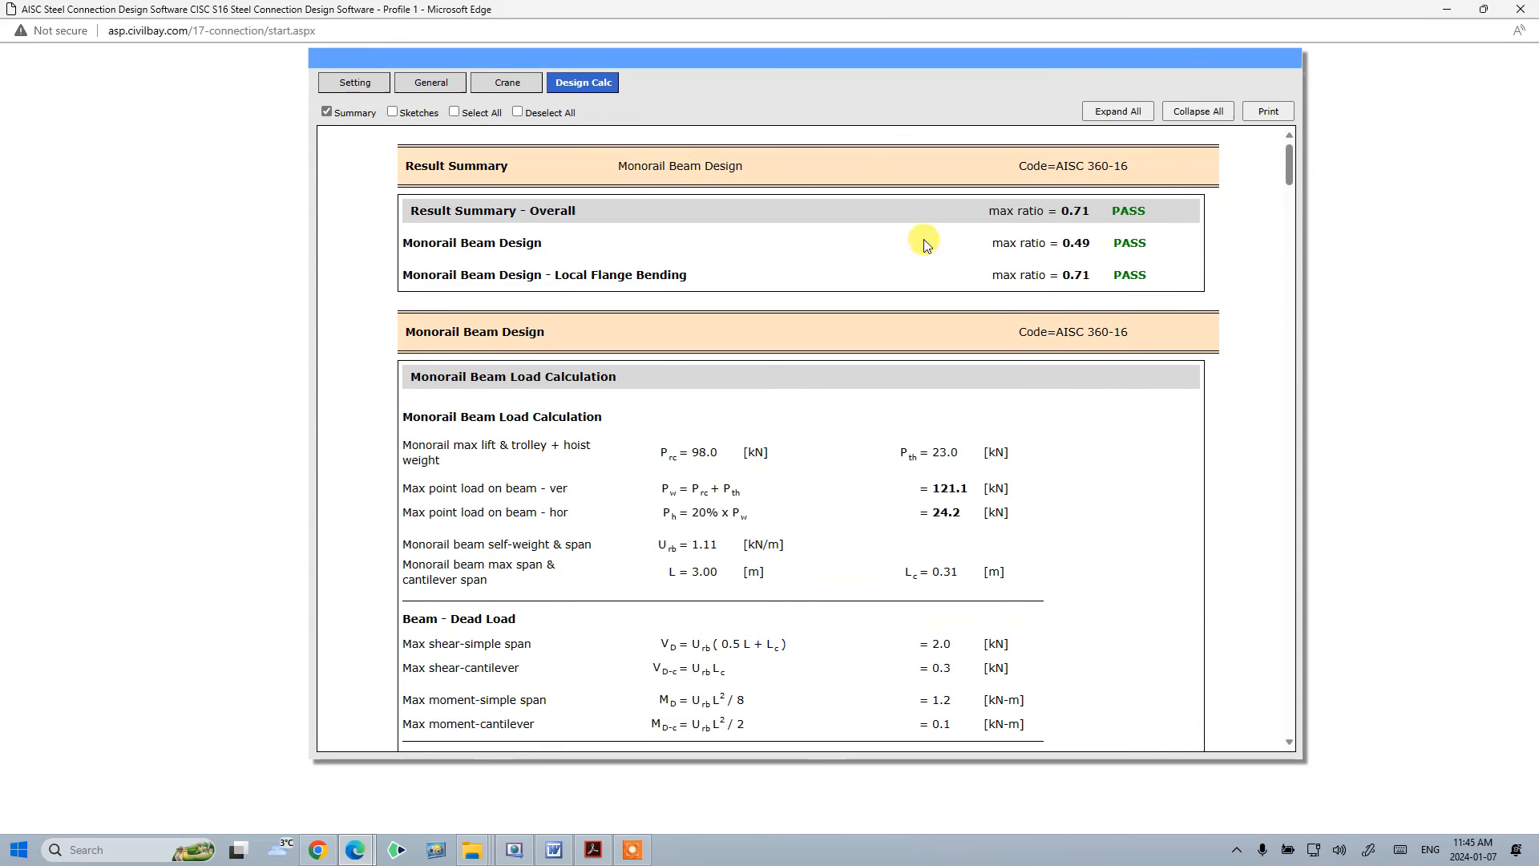
- Return to the crane inputs, switch to the example PDF in Acrobat, maximize it and scroll back through Example 2
{"action": "left_click", "coordinate": [481, 82]}
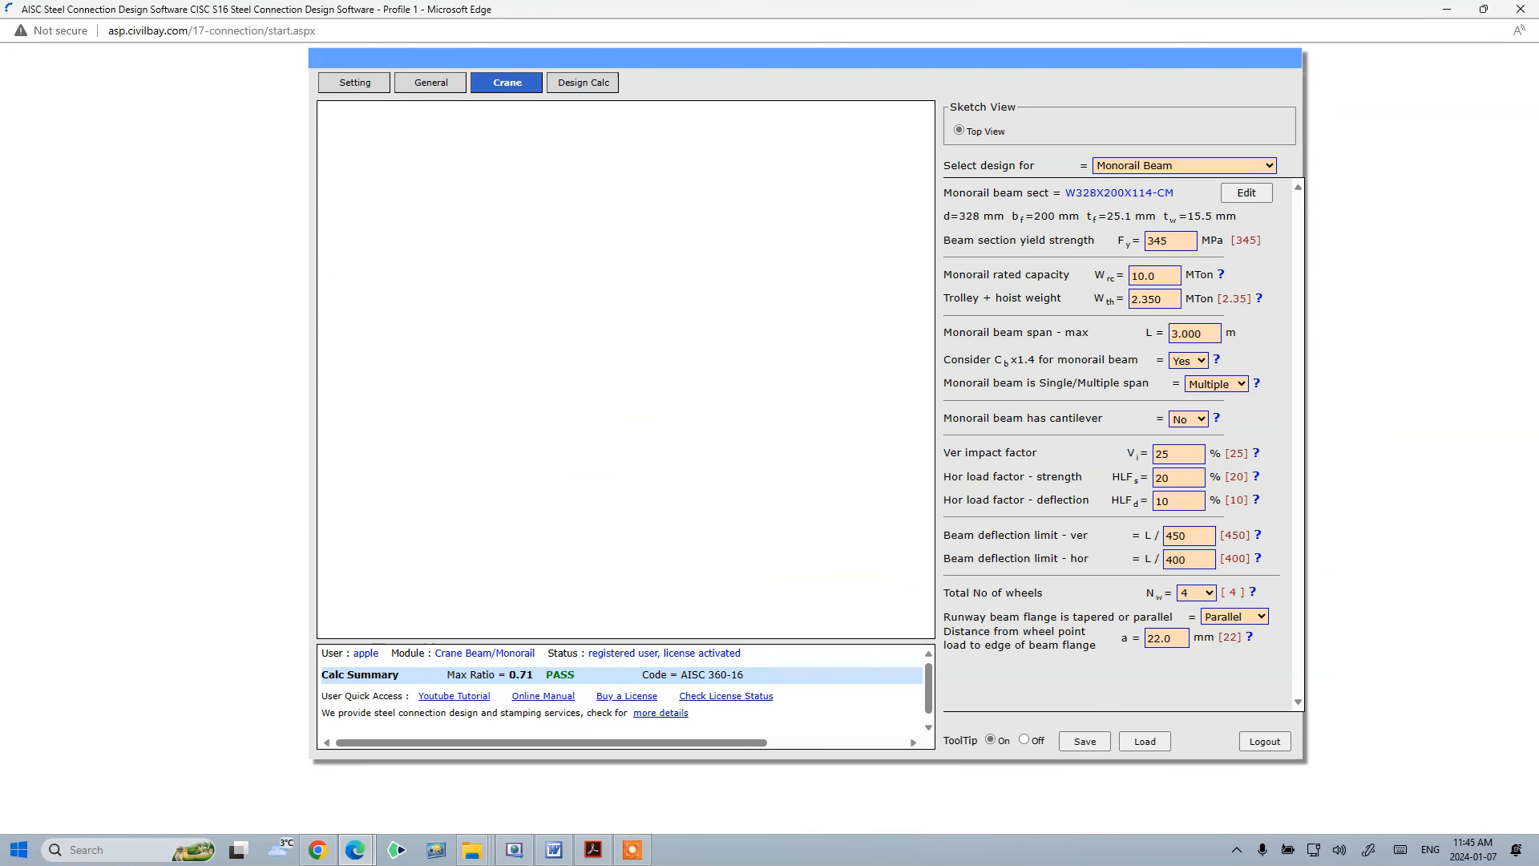
{"action": "left_click_drag", "start_coordinate": [1538, 154], "coordinate": [724, 155]}
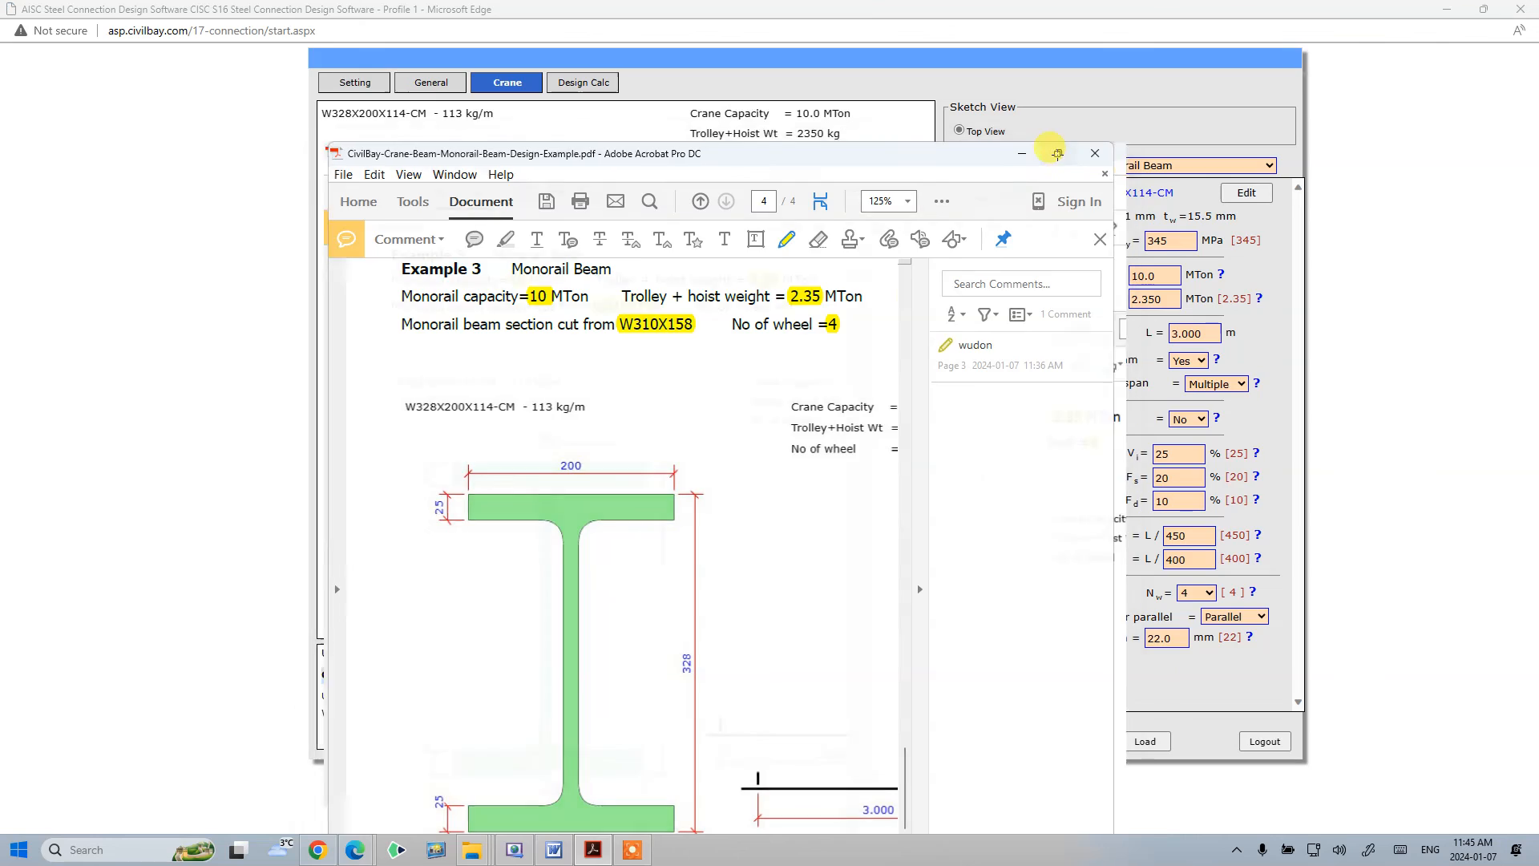
{"action": "left_click", "coordinate": [1056, 154]}
{"action": "scroll", "coordinate": [896, 532], "scroll_direction": "down", "scroll_amount": 1}
{"action": "scroll", "coordinate": [698, 561], "scroll_direction": "up", "scroll_amount": 15}
{"action": "scroll", "coordinate": [722, 553], "scroll_direction": "up", "scroll_amount": 15}
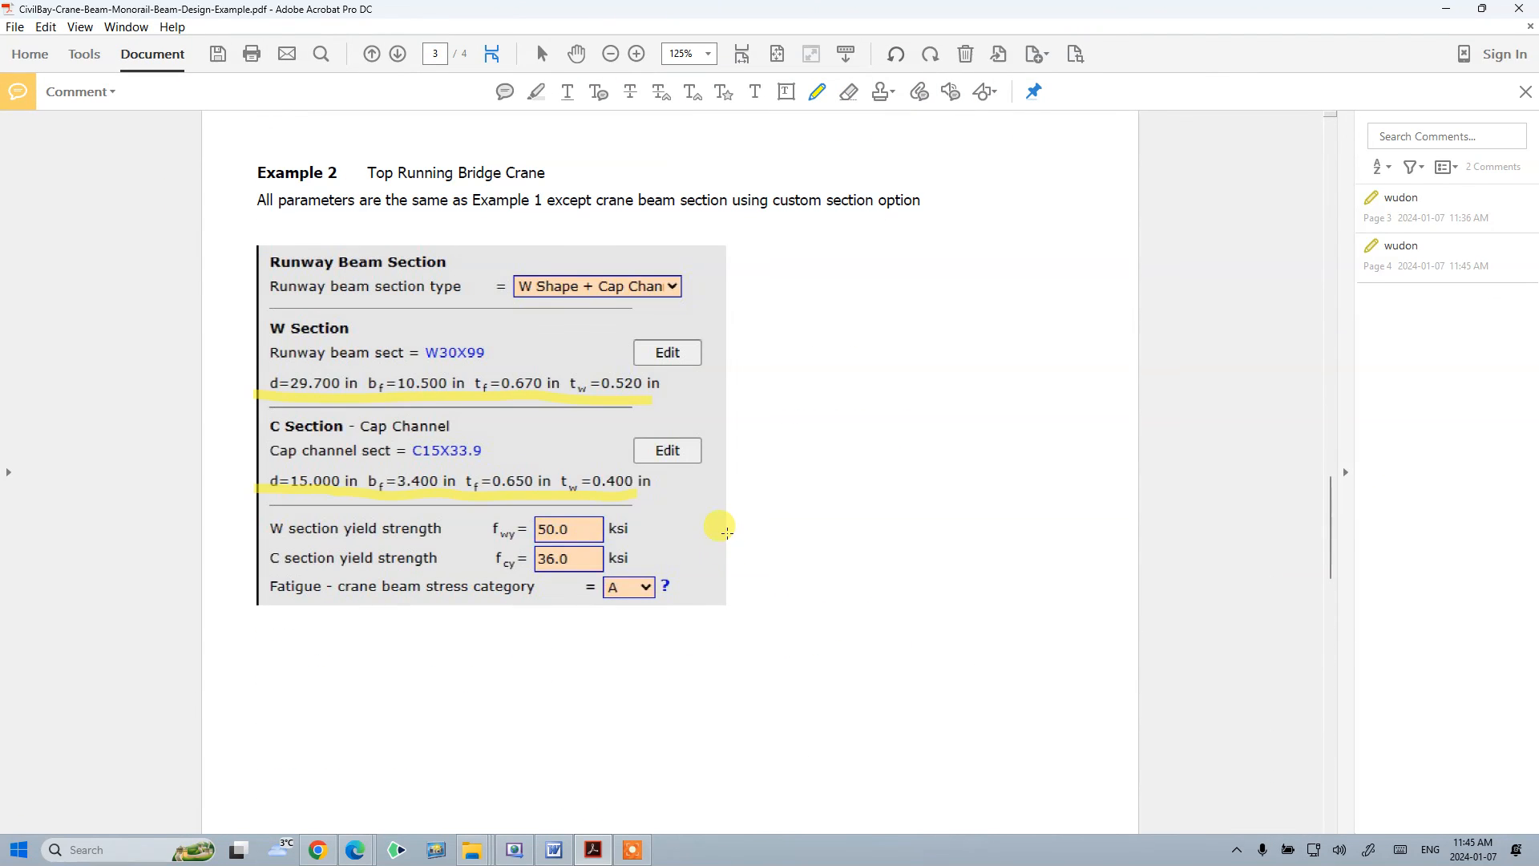
{"action": "scroll", "coordinate": [760, 537], "scroll_direction": "up", "scroll_amount": 15}
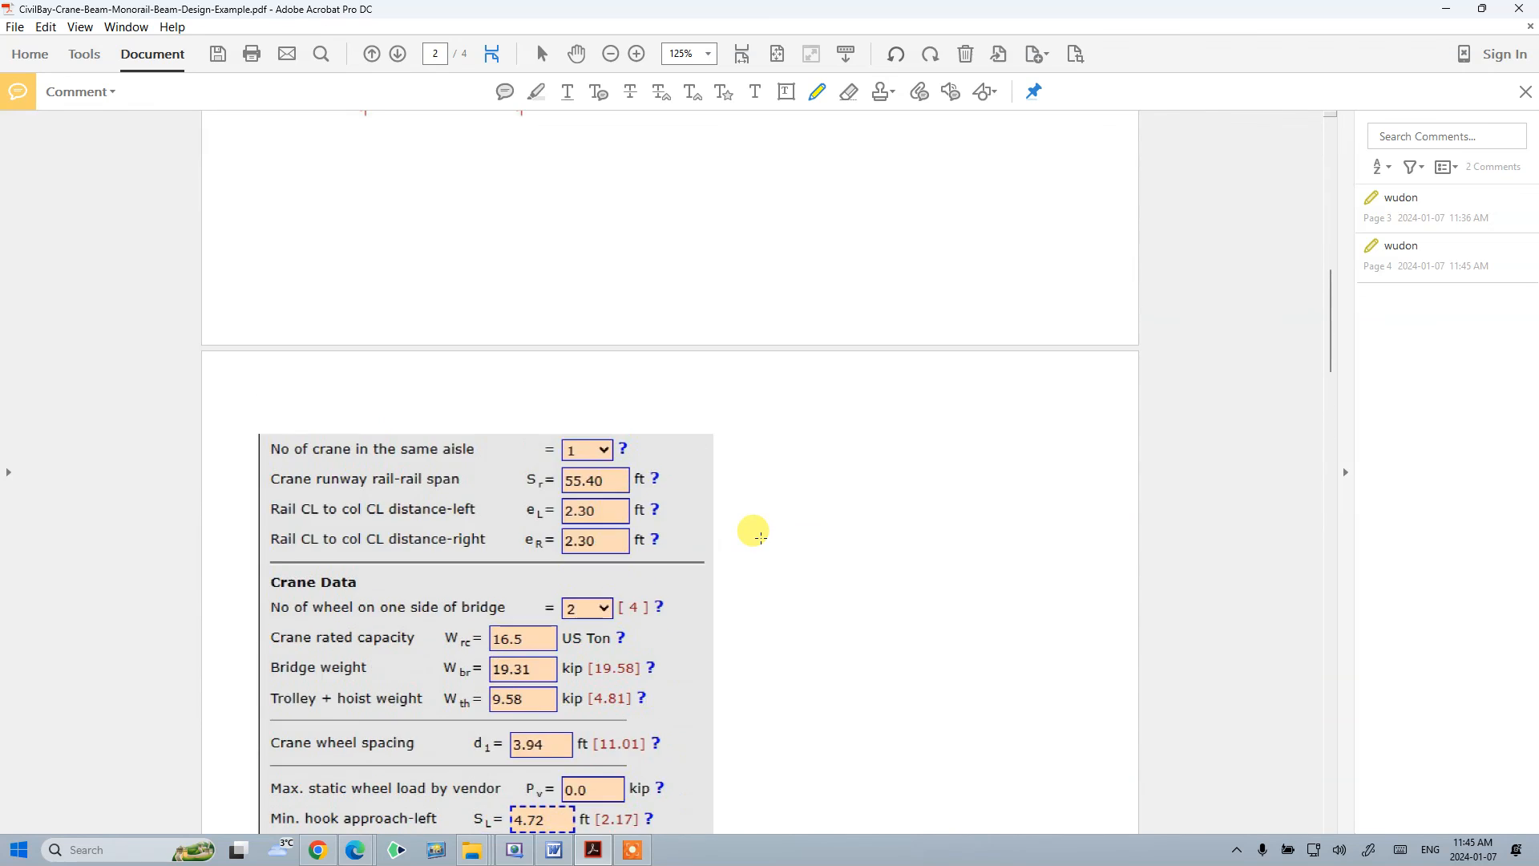